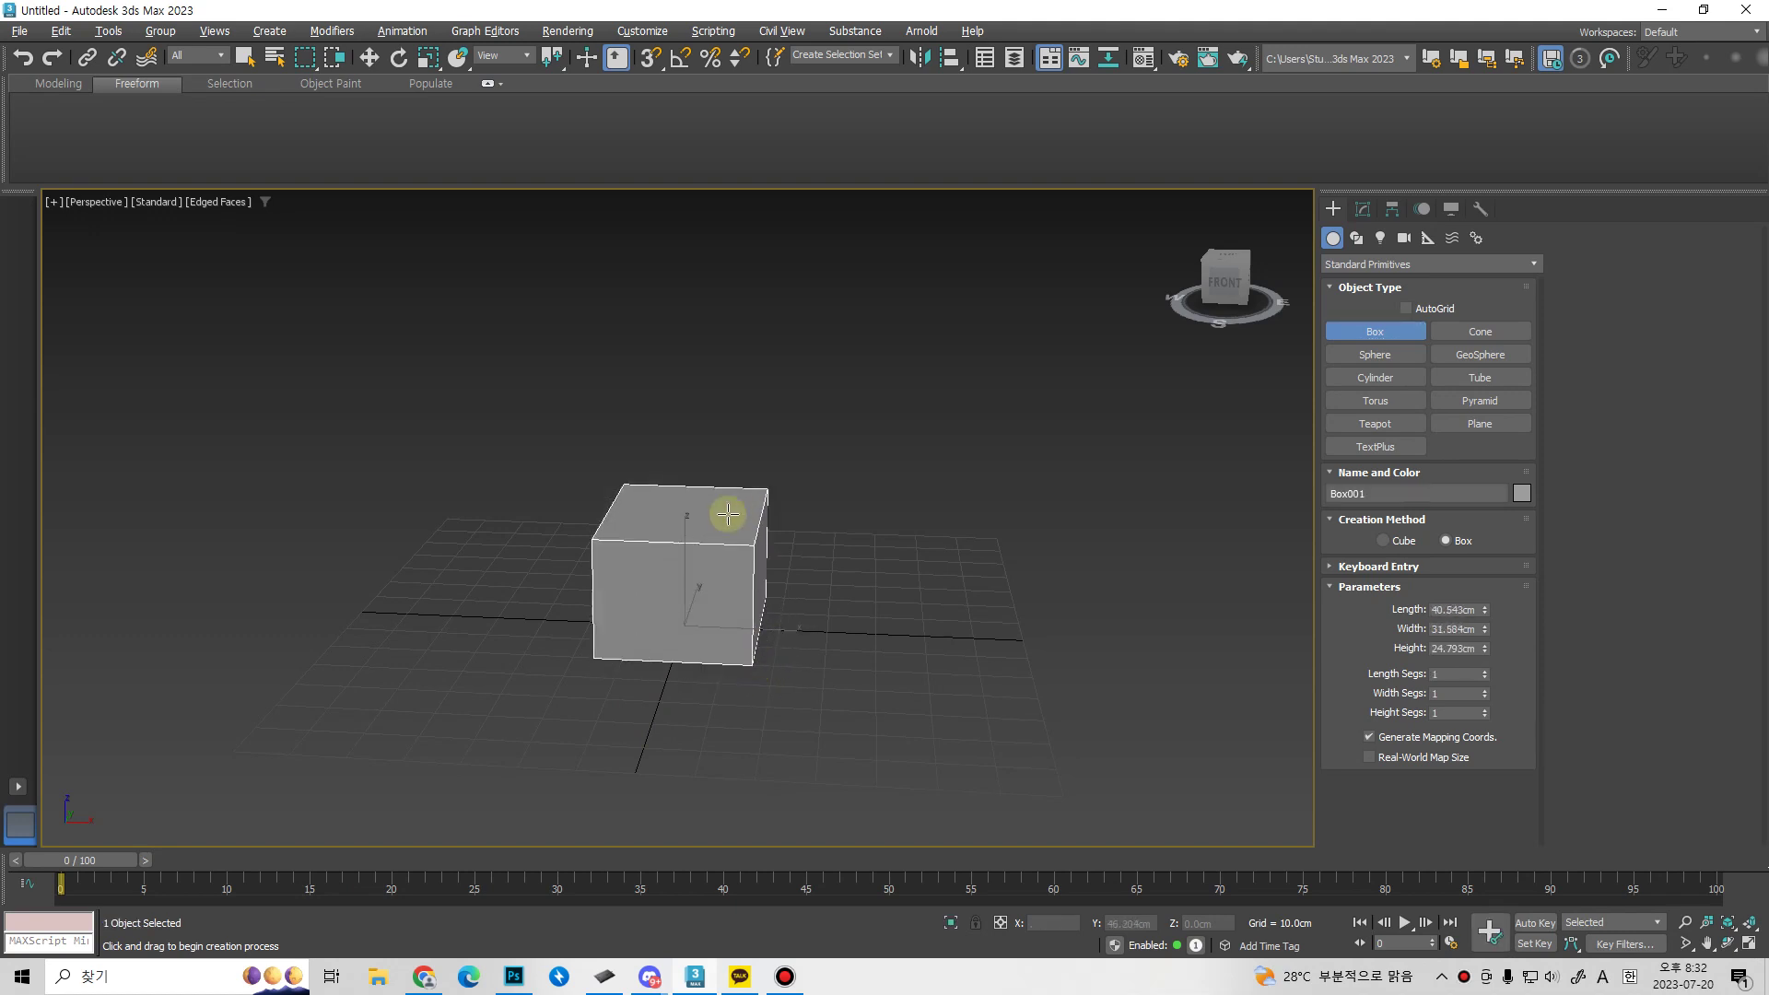
# Finish the box's height and move the box along the X axis to about -39 cm.
pyautogui.click(727, 489)
pyautogui.moveTo(727, 489); pyautogui.dragTo(921, 686, button='middle')
pyautogui.press('w')
pyautogui.keyDown('alt'); pyautogui.moveTo(1058, 550); pyautogui.dragTo(929, 716, button='middle'); pyautogui.keyUp('alt')
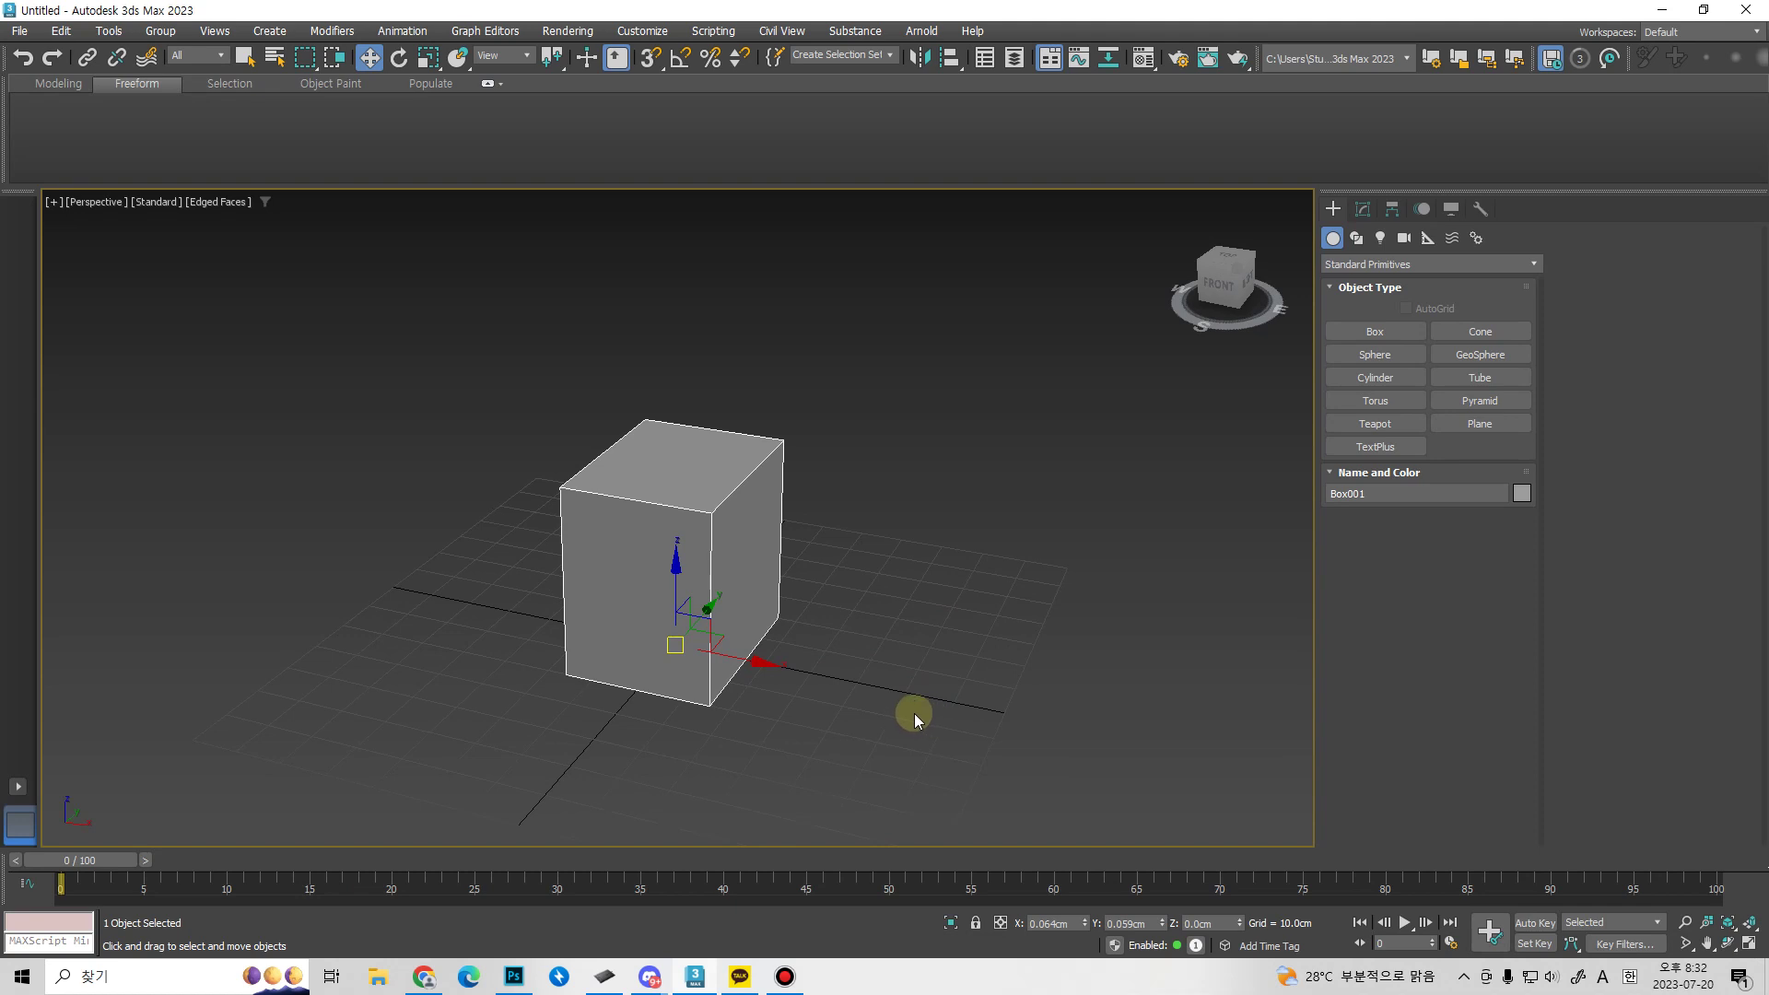
pyautogui.moveTo(715, 651); pyautogui.dragTo(589, 613)
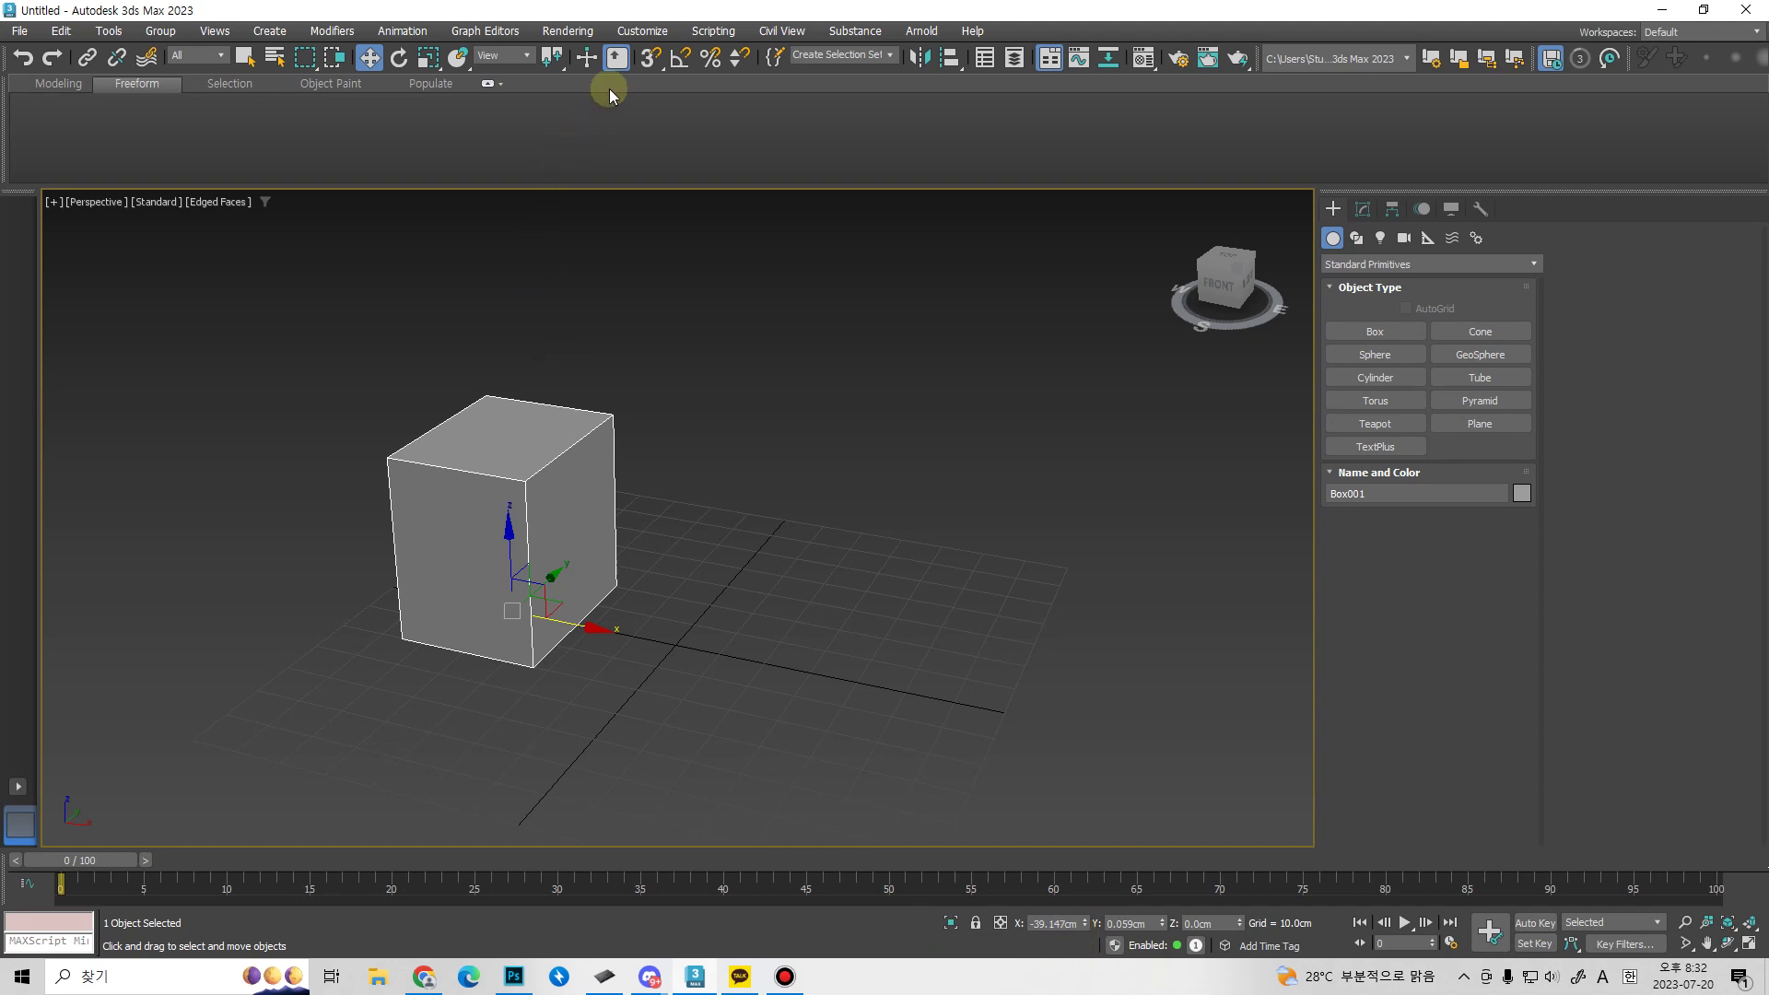
# Open the units setup and choose metric centimeters as the display unit scale.
pyautogui.click(638, 34)
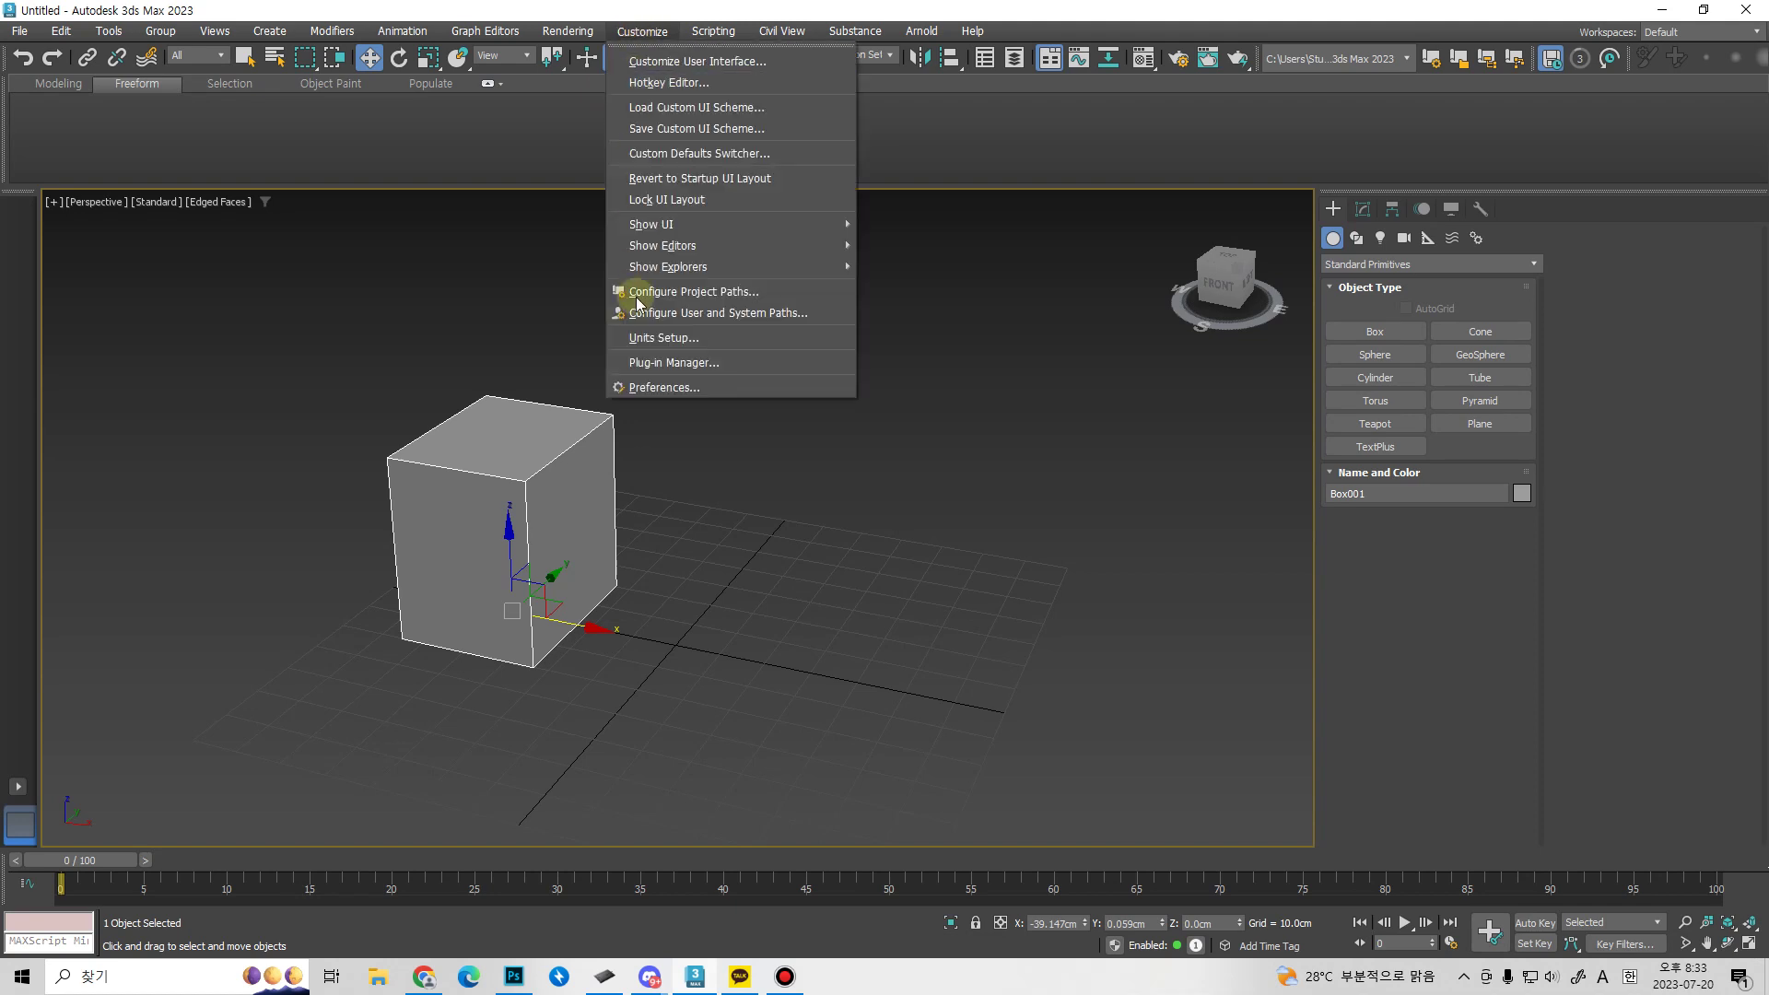
pyautogui.click(656, 338)
pyautogui.moveTo(811, 307); pyautogui.dragTo(123, 252)
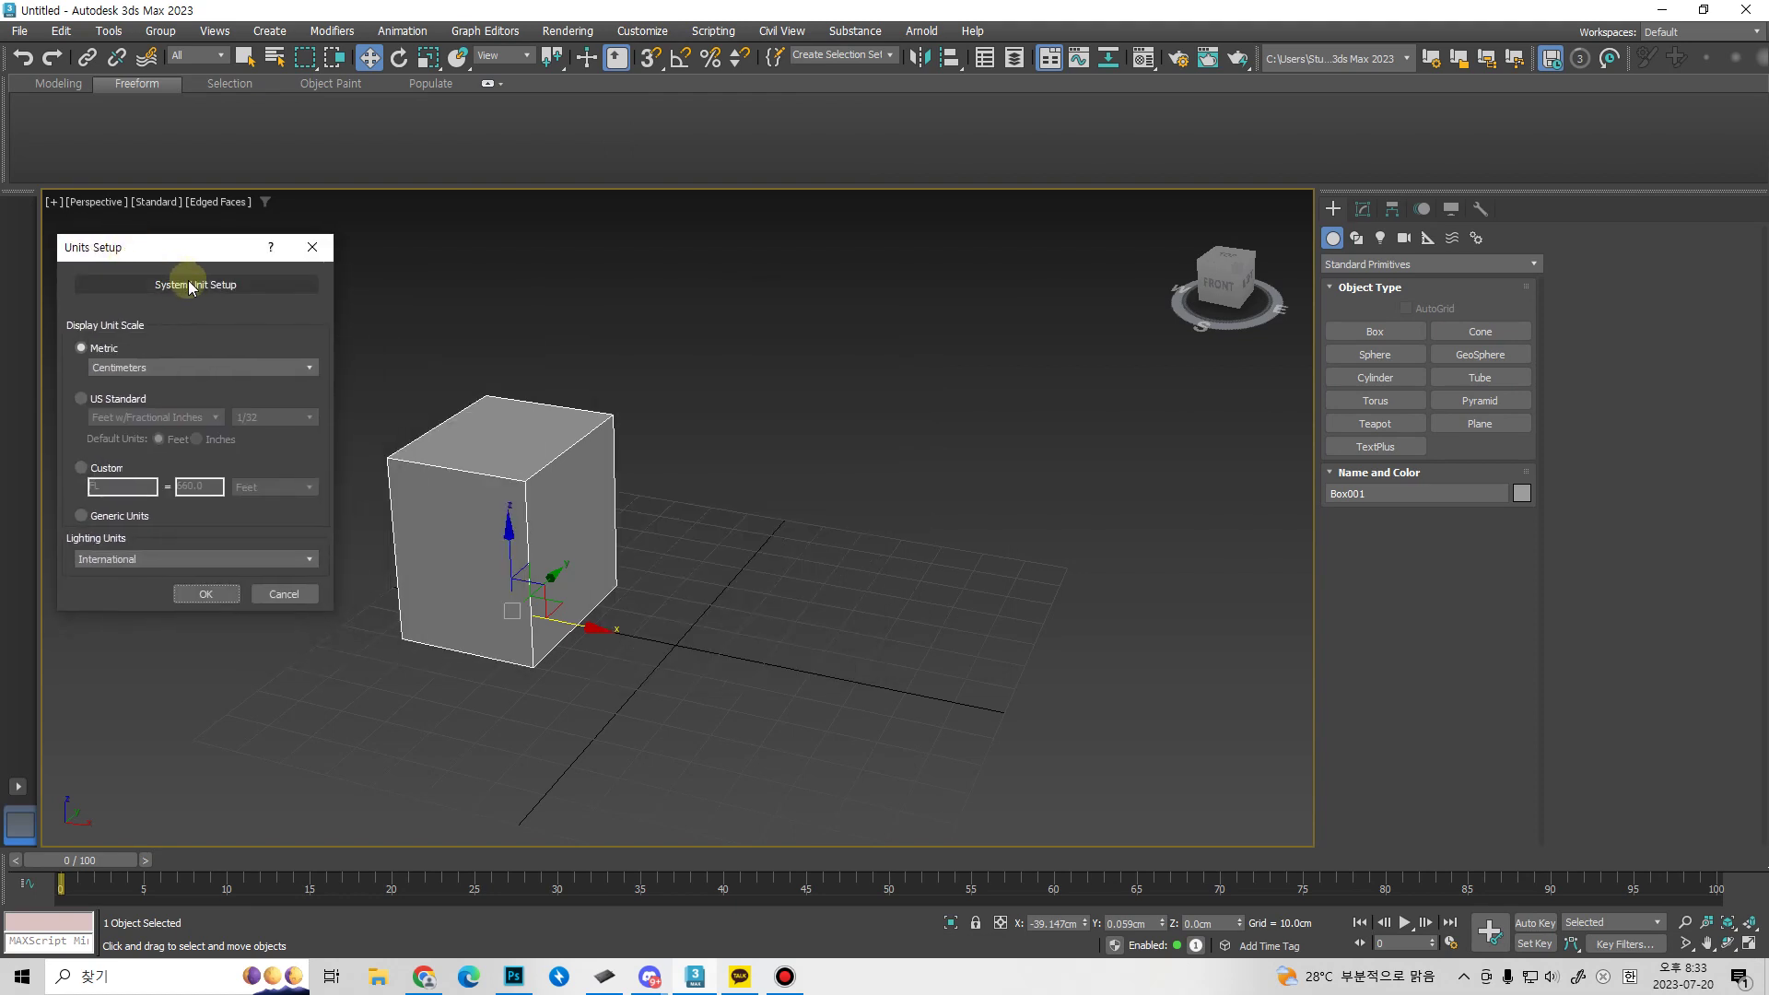
pyautogui.click(112, 515)
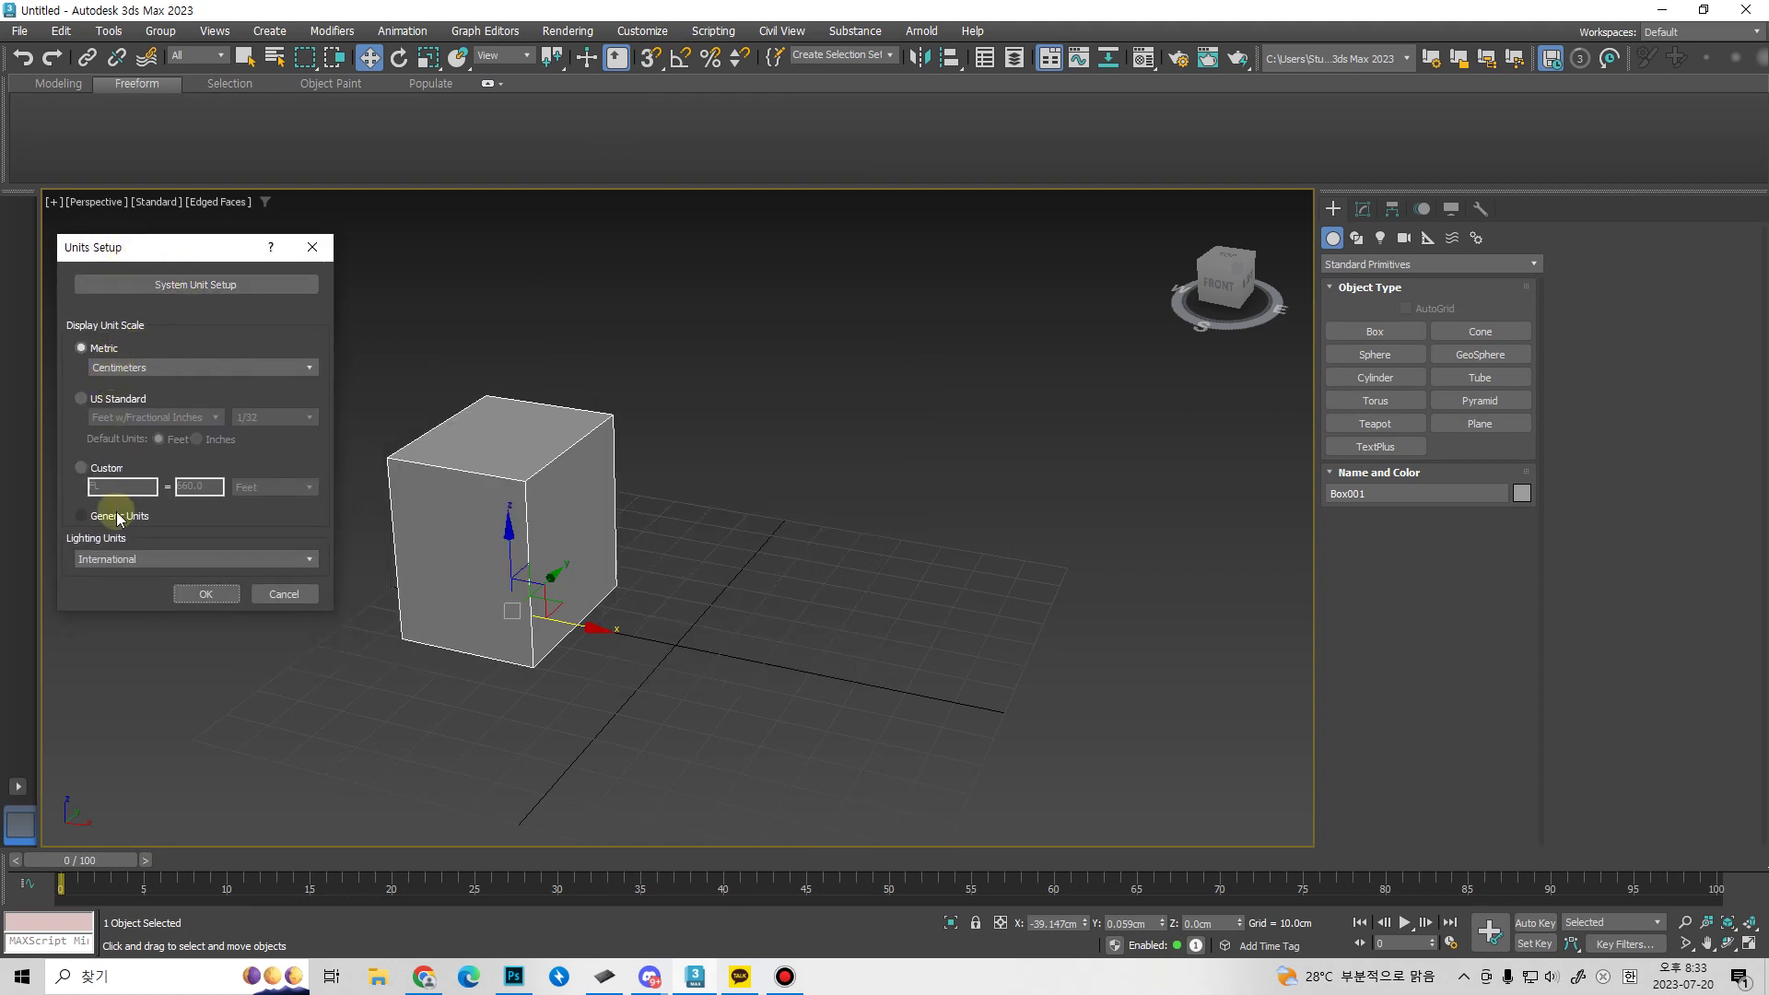
pyautogui.click(102, 351)
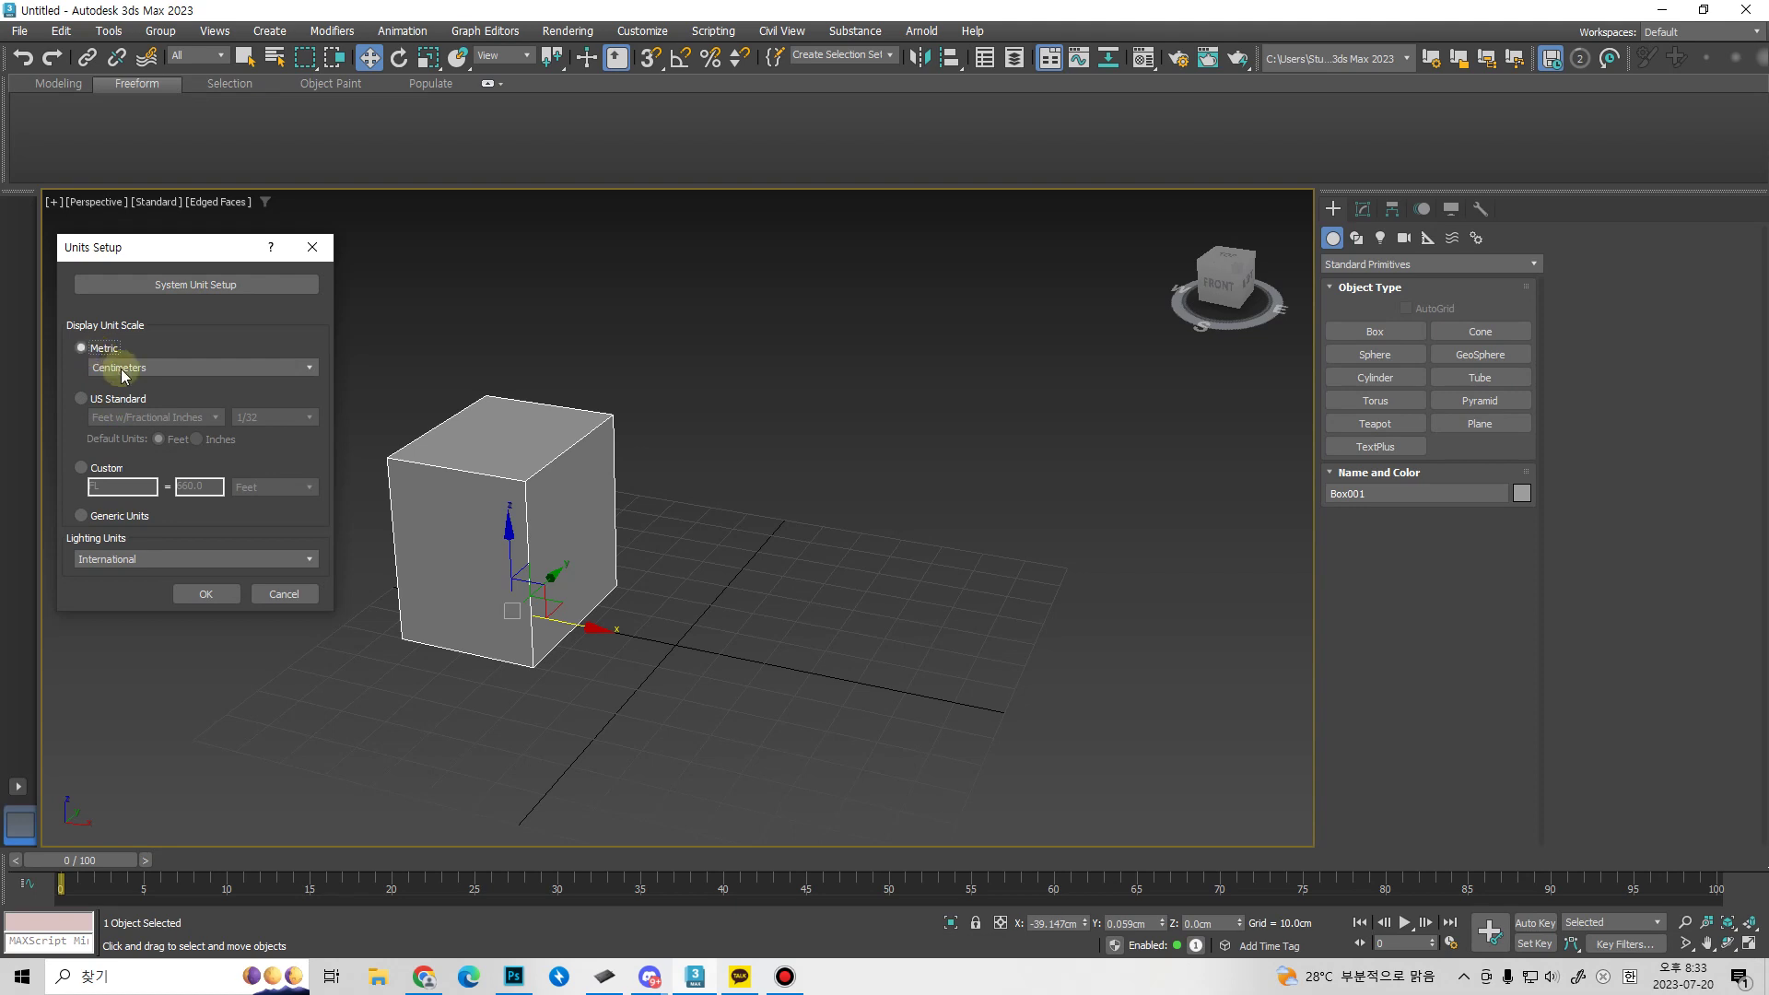
pyautogui.click(122, 370)
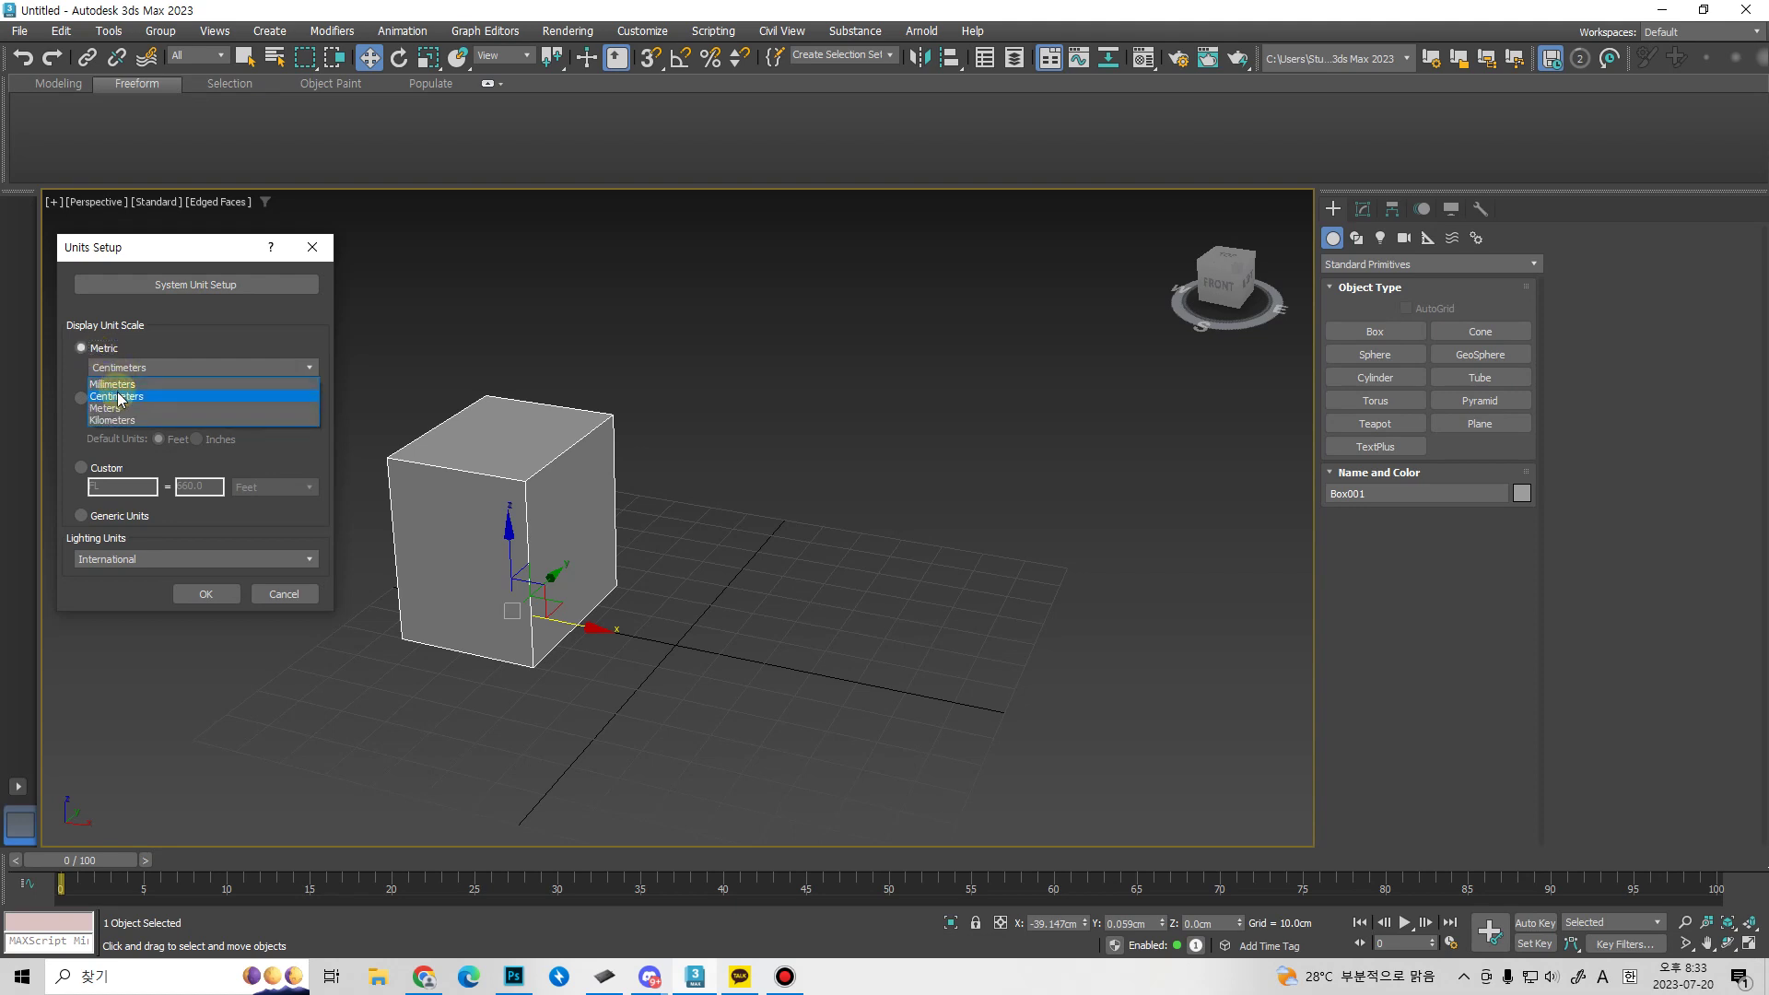
pyautogui.click(118, 396)
# Set the system unit scale to 1 unit = 1.0 centimeters and accept the units setup.
pyautogui.click(179, 292)
pyautogui.moveTo(190, 246); pyautogui.dragTo(458, 237)
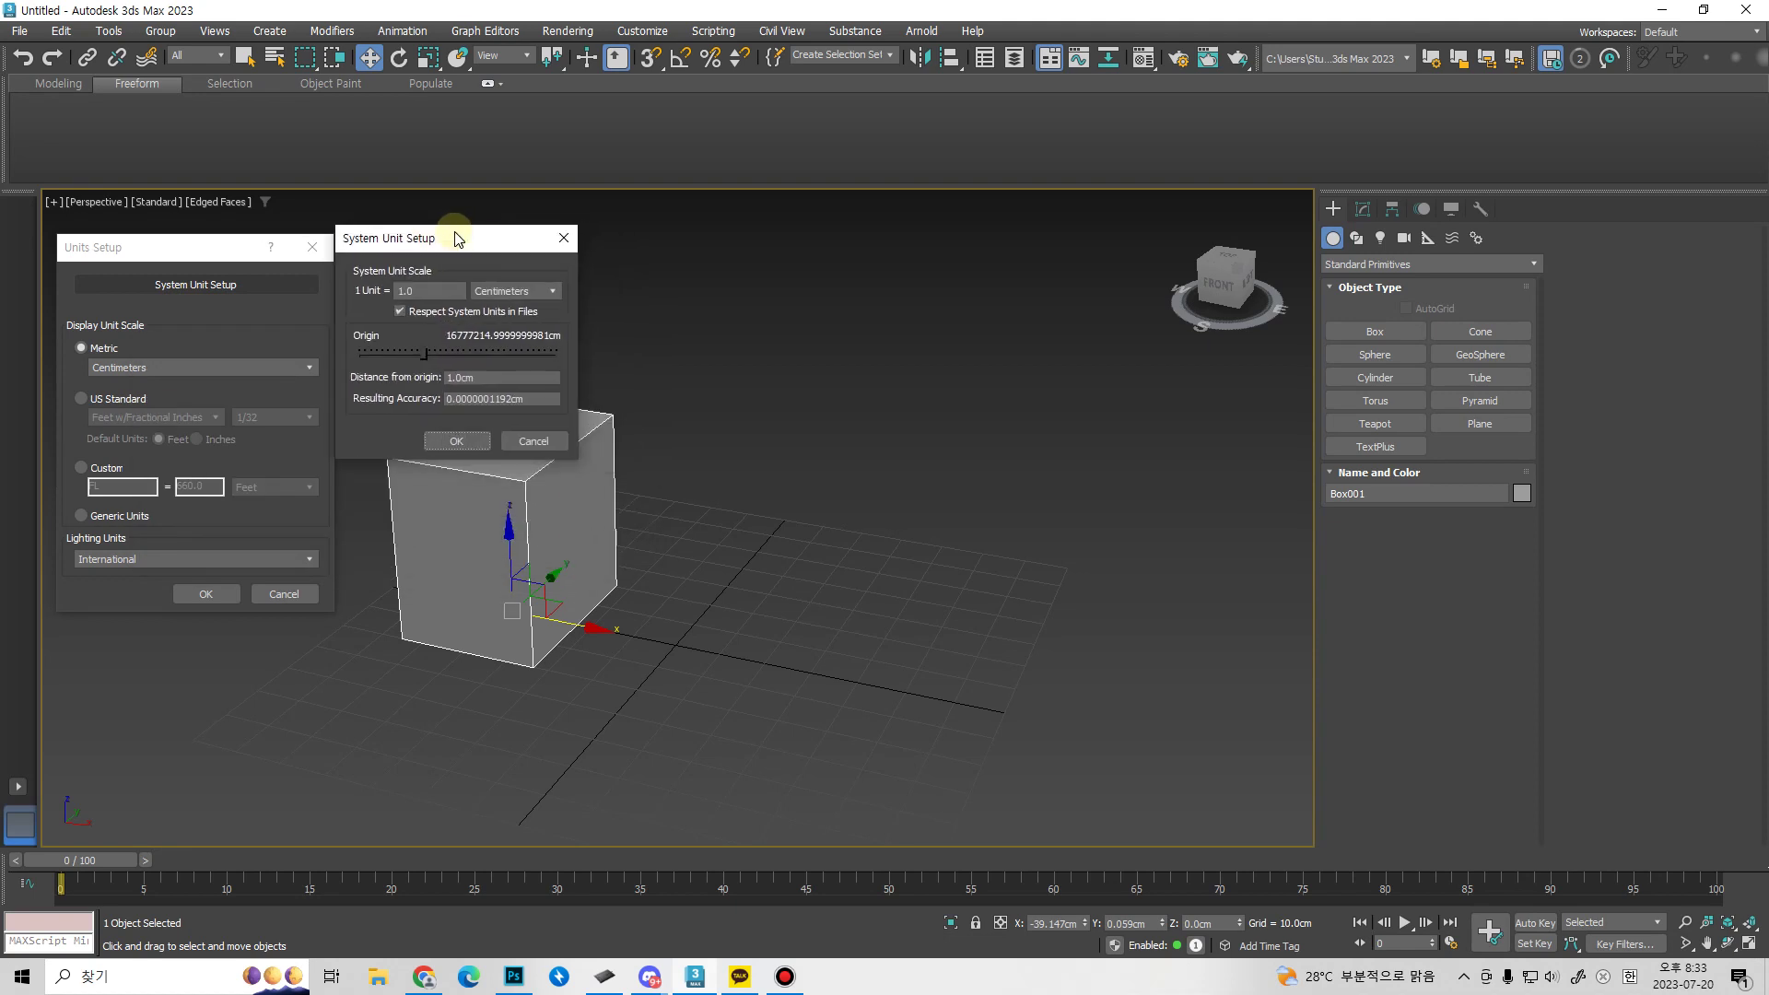
pyautogui.click(485, 291)
pyautogui.click(486, 305)
pyautogui.moveTo(486, 261); pyautogui.dragTo(496, 270)
pyautogui.click(521, 301)
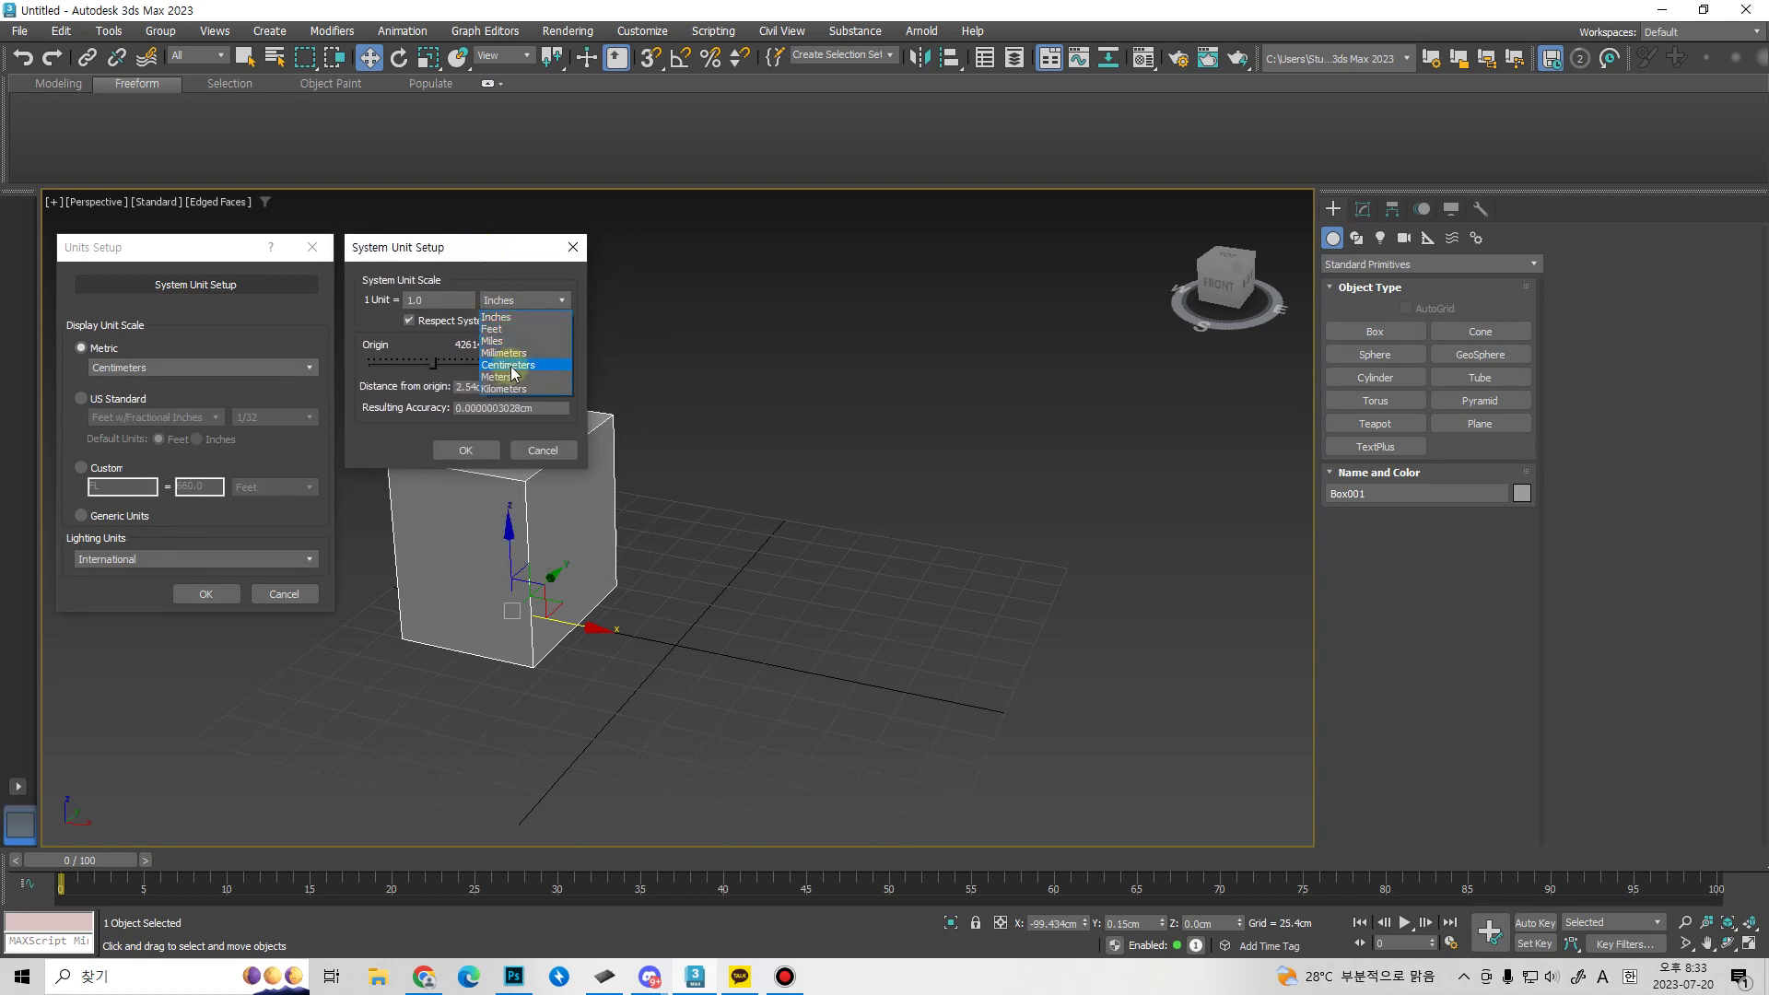
pyautogui.click(510, 366)
pyautogui.click(488, 453)
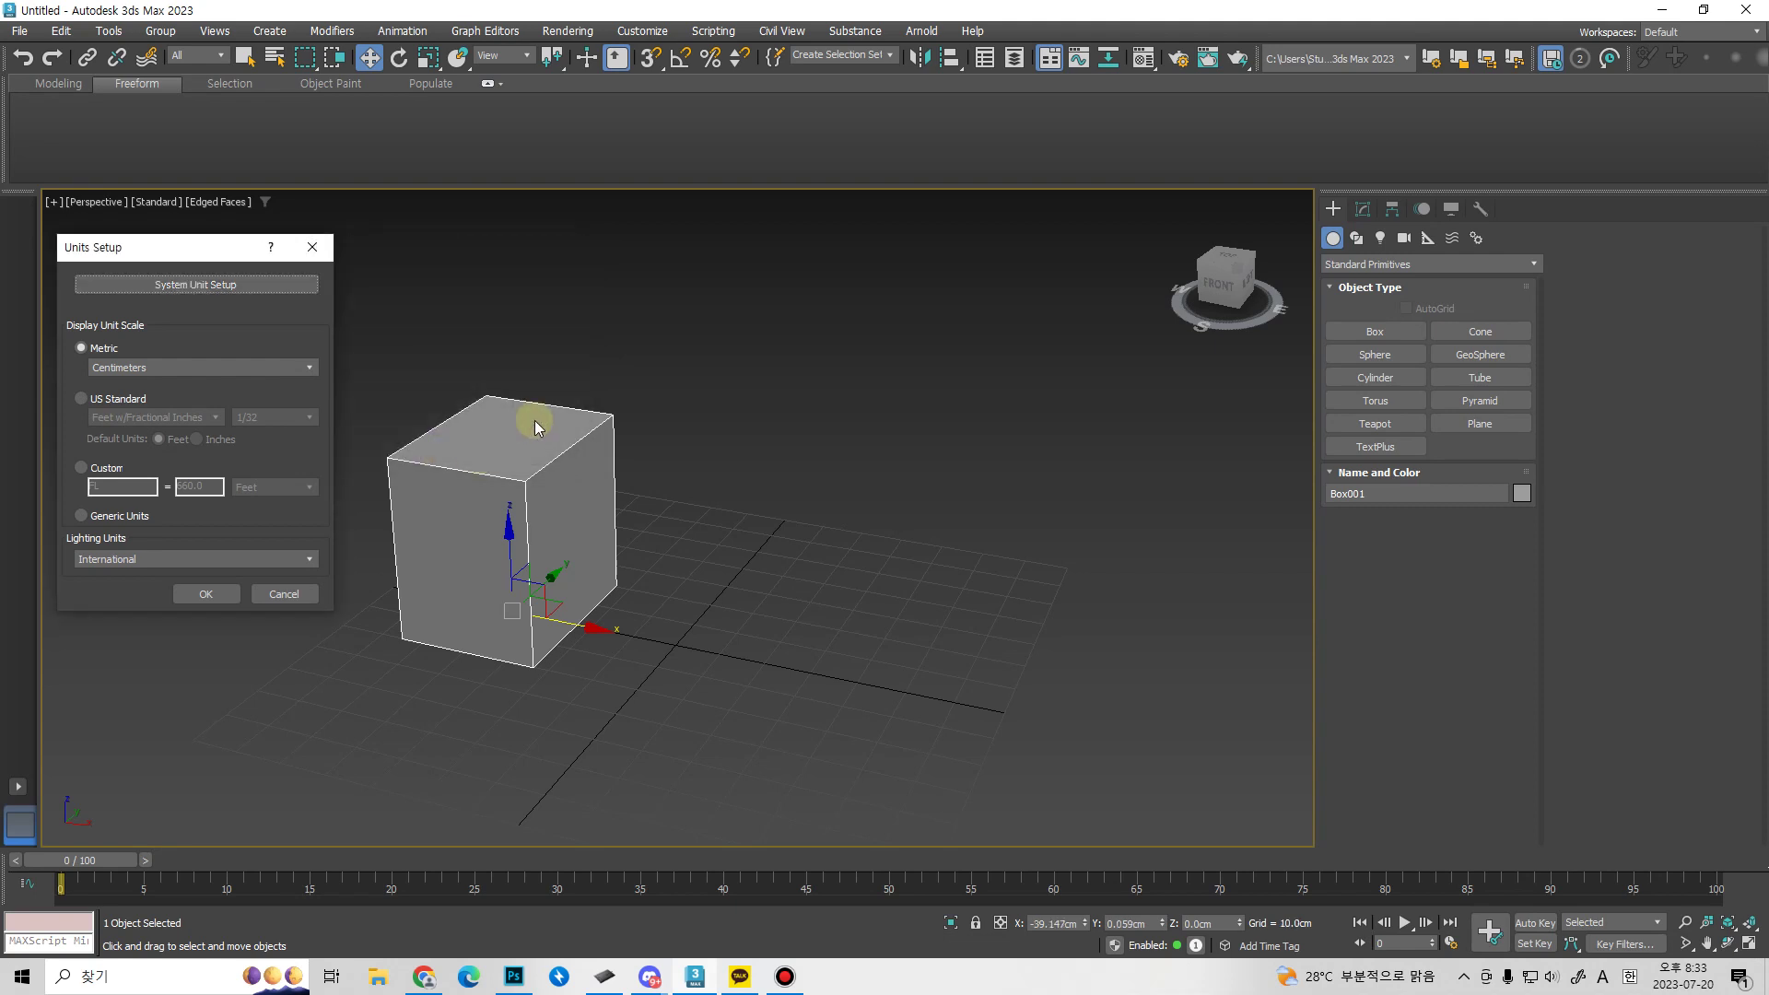
pyautogui.click(230, 594)
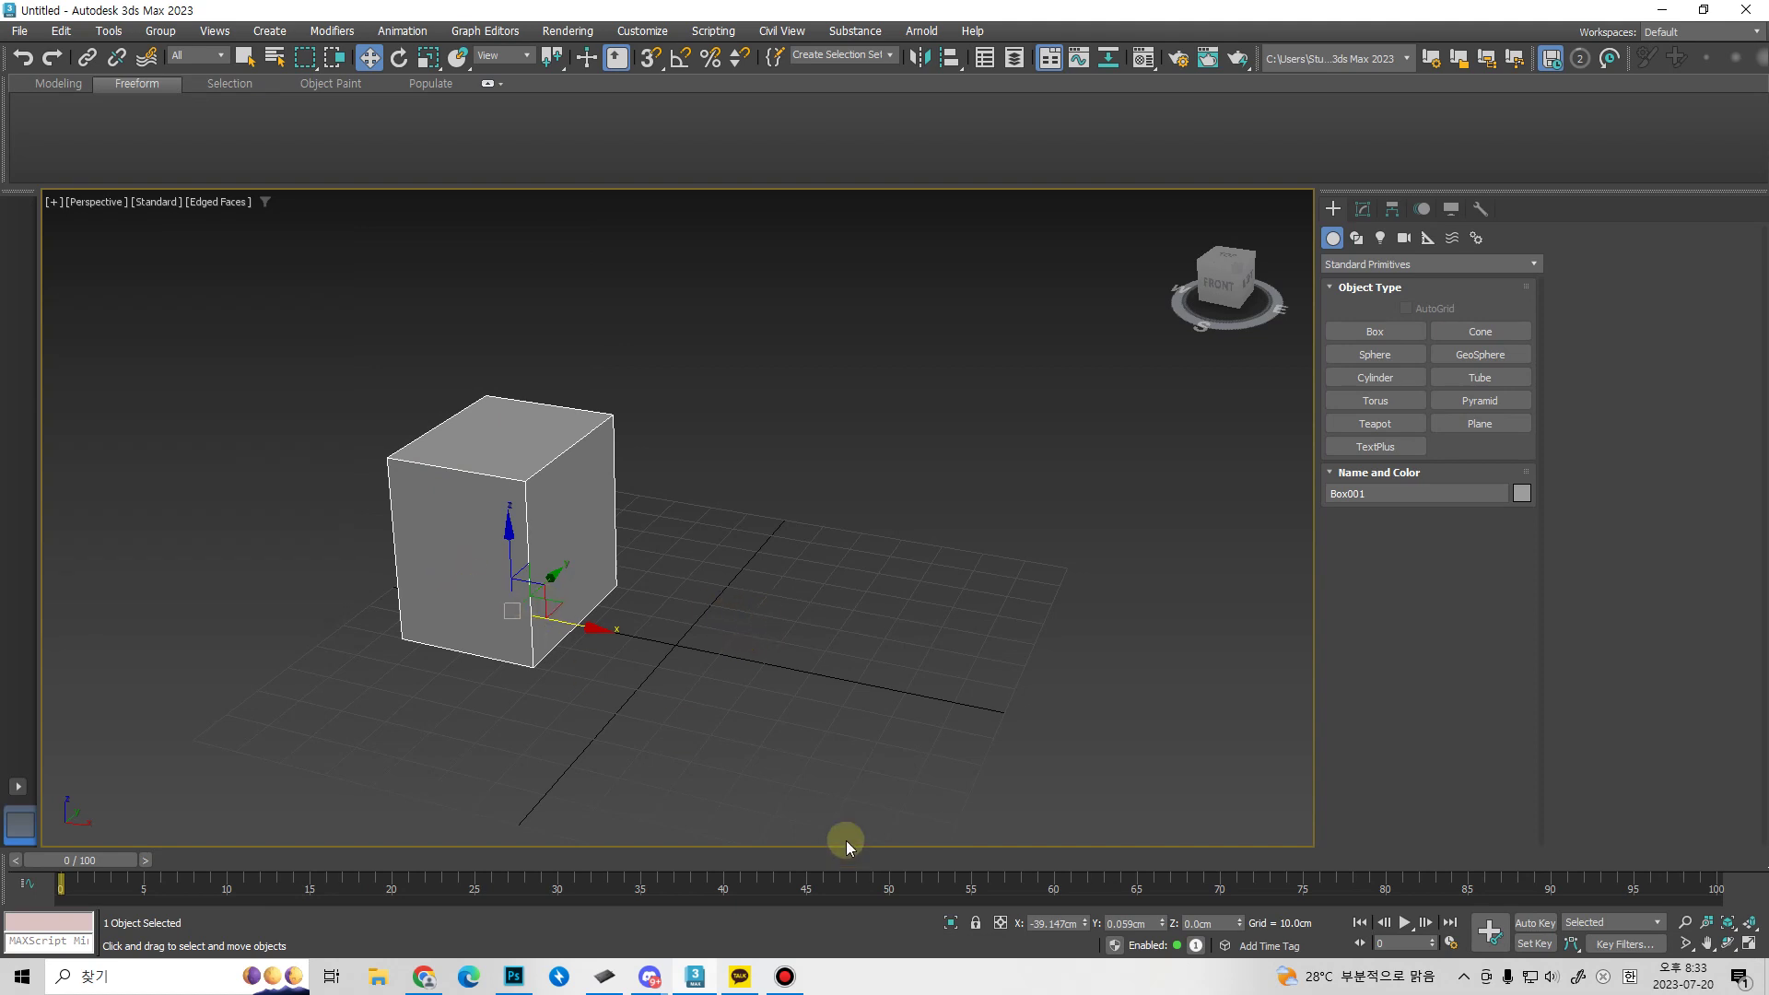
# Reset the box's X and Y position to 0 cm so it sits at the world origin.
pyautogui.rightClick(1162, 923)
pyautogui.rightClick(1086, 922)
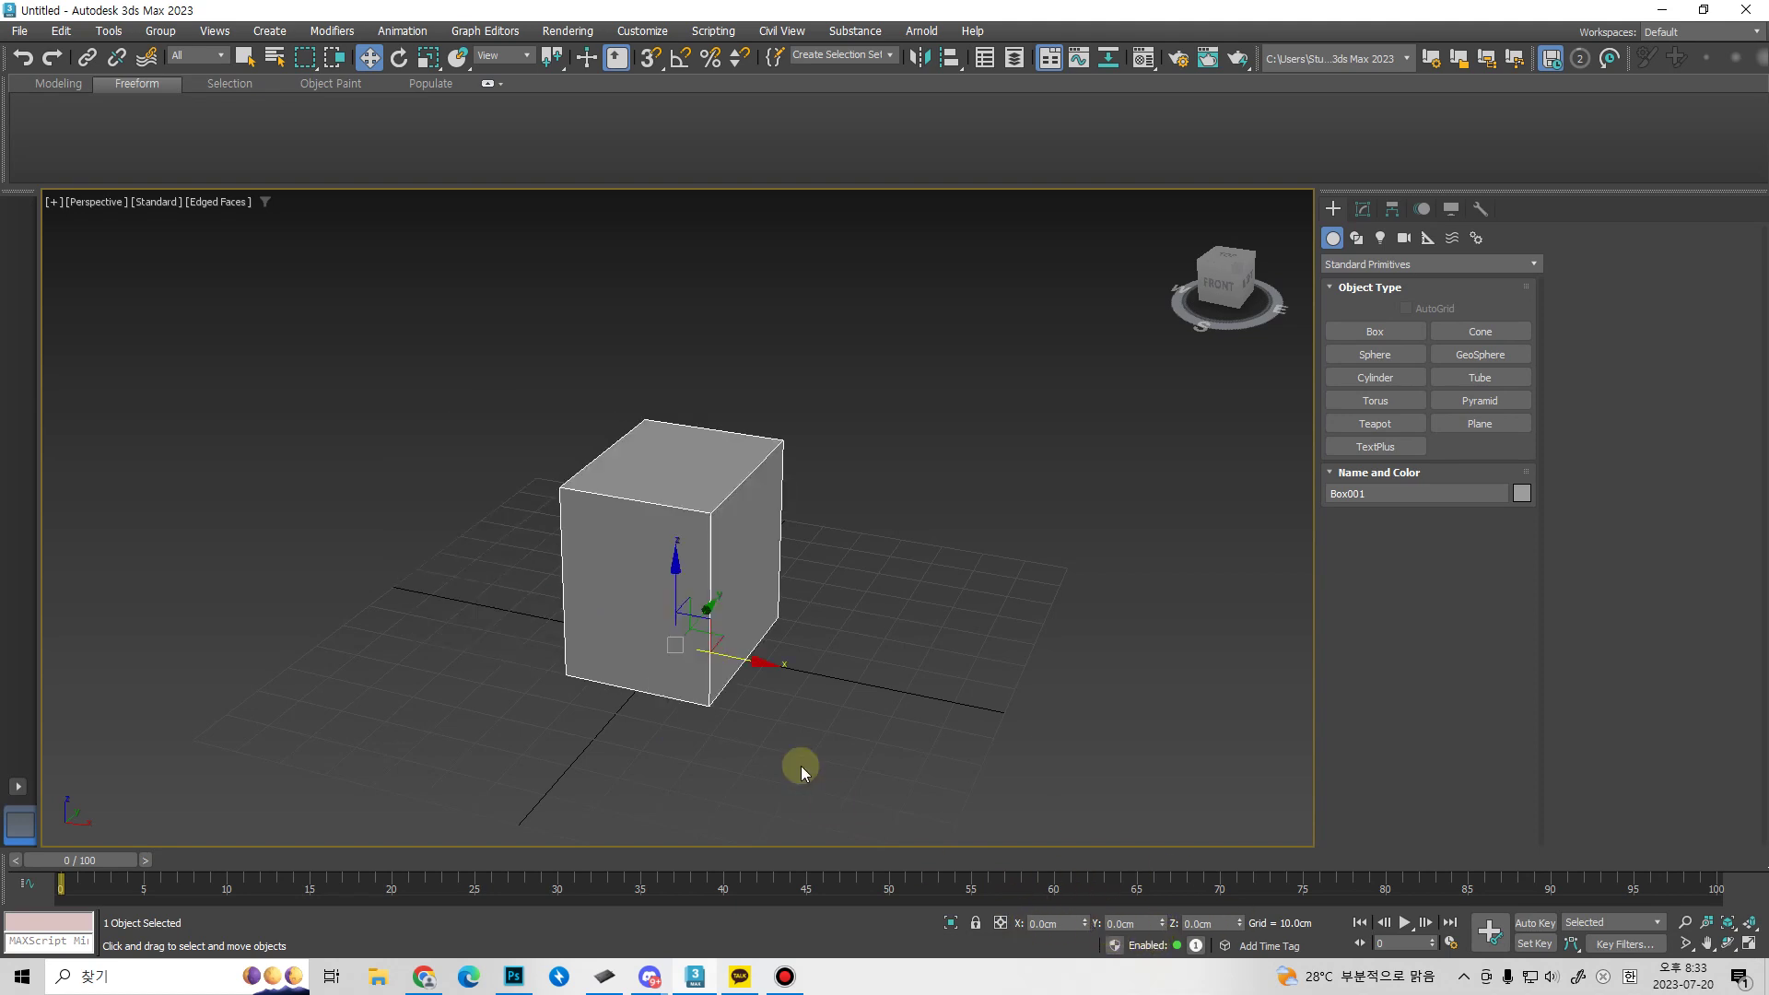
pyautogui.moveTo(743, 695)
pyautogui.keyDown('alt'); pyautogui.mouseDown(button='middle')
pyautogui.moveTo(710, 710)
pyautogui.moveTo(762, 714)
pyautogui.moveTo(741, 680)
pyautogui.moveTo(776, 658)
pyautogui.moveTo(697, 582)
pyautogui.moveTo(772, 688)
pyautogui.moveTo(738, 727)
pyautogui.mouseUp(button='middle'); pyautogui.keyUp('alt')
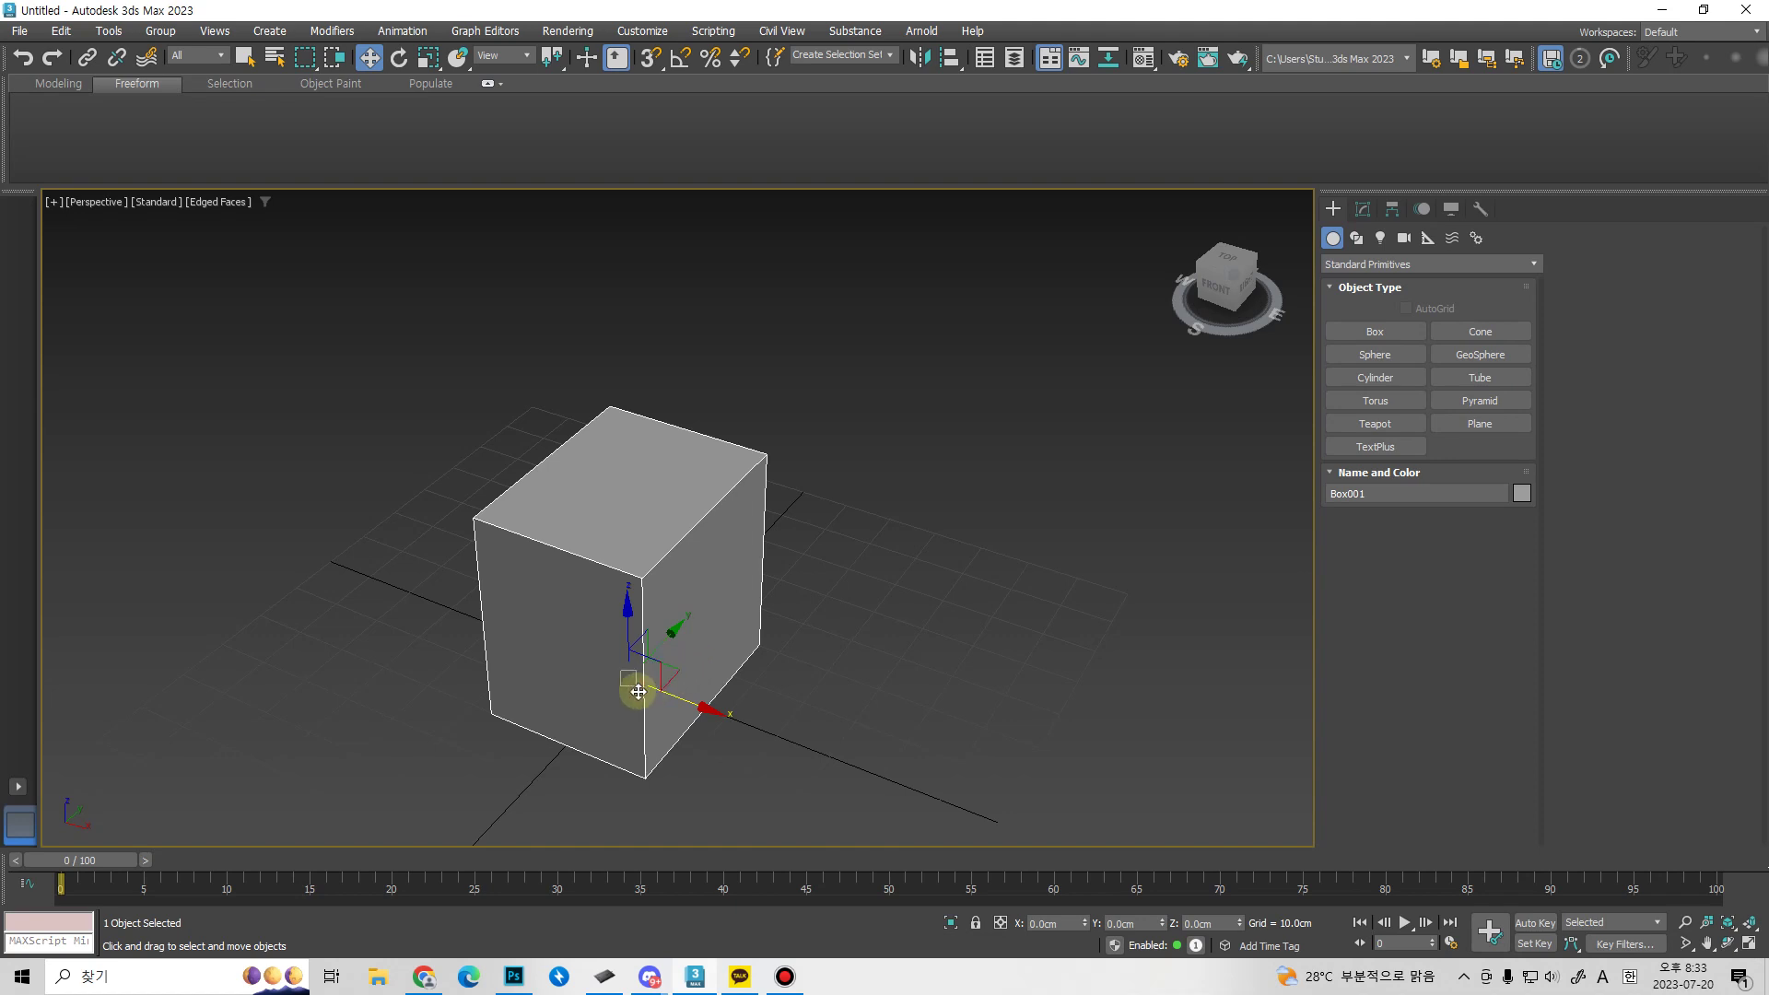
# Switch to Photoshop and prepare a black brush of size 10 on the blank canvas.
pyautogui.click(513, 976)
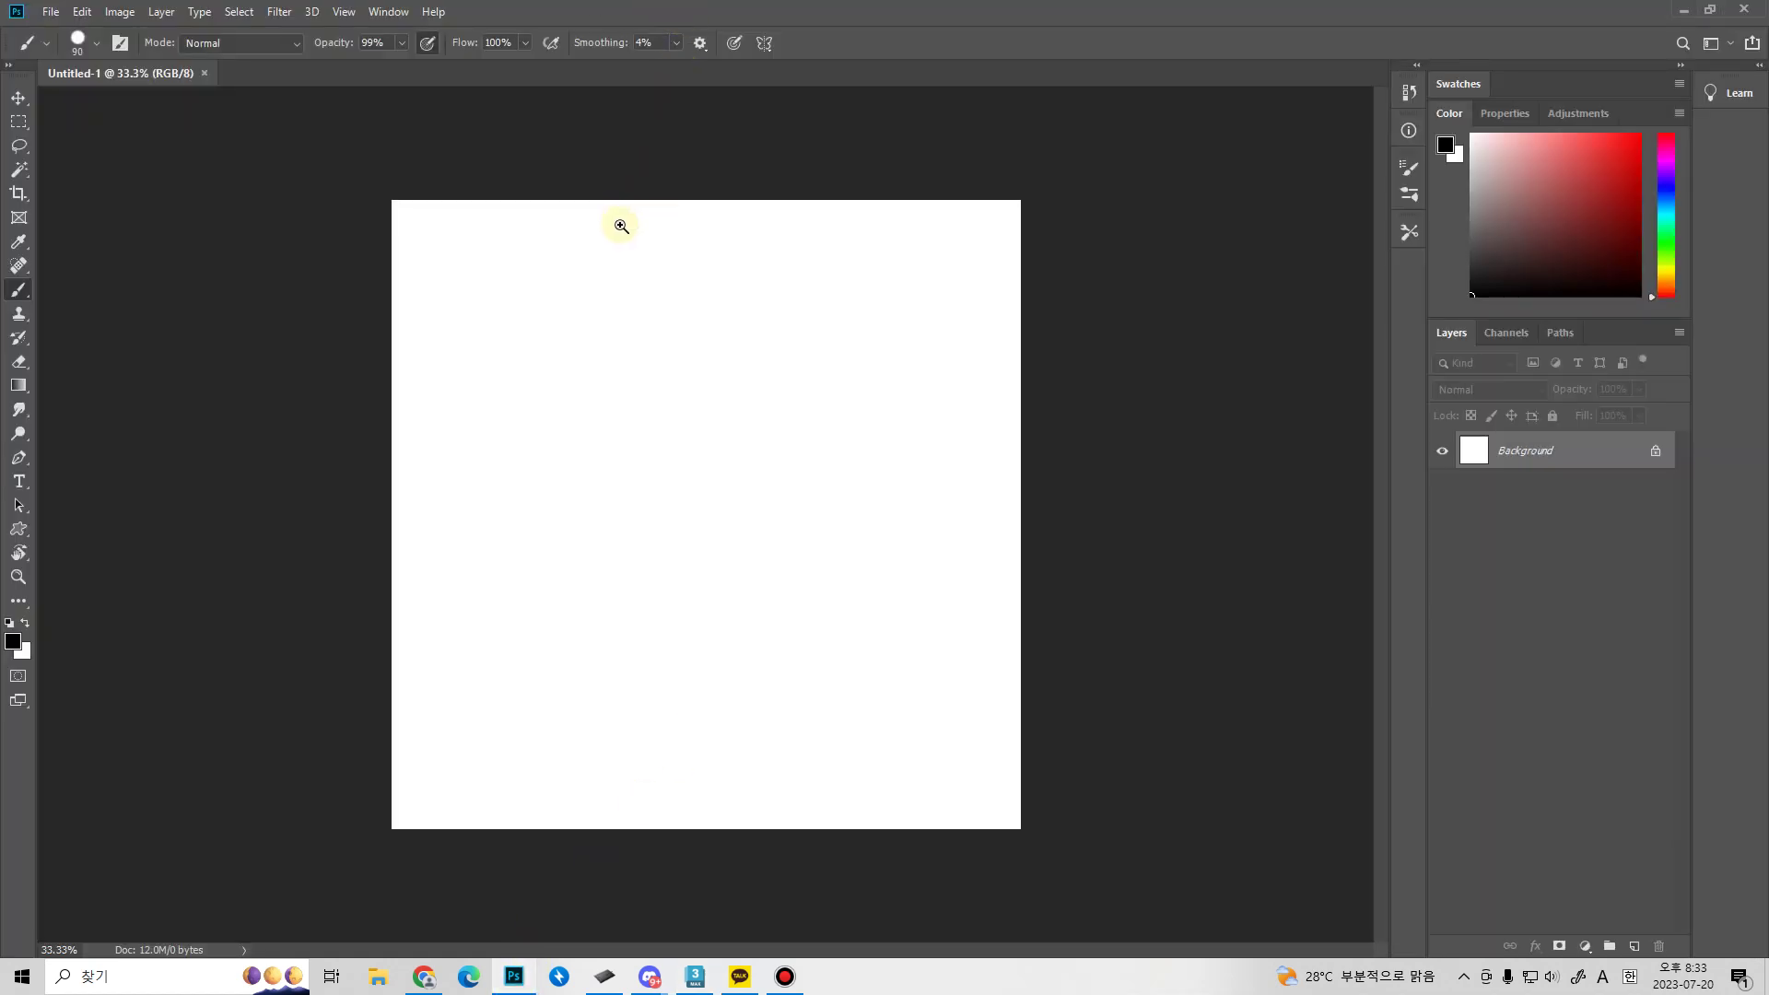
pyautogui.keyDown('ctrl'); pyautogui.click(616, 231); pyautogui.keyUp('ctrl')
pyautogui.keyDown('ctrl'); pyautogui.click(608, 227); pyautogui.keyUp('ctrl')
pyautogui.keyDown('ctrl'); pyautogui.click(620, 418); pyautogui.keyUp('ctrl')
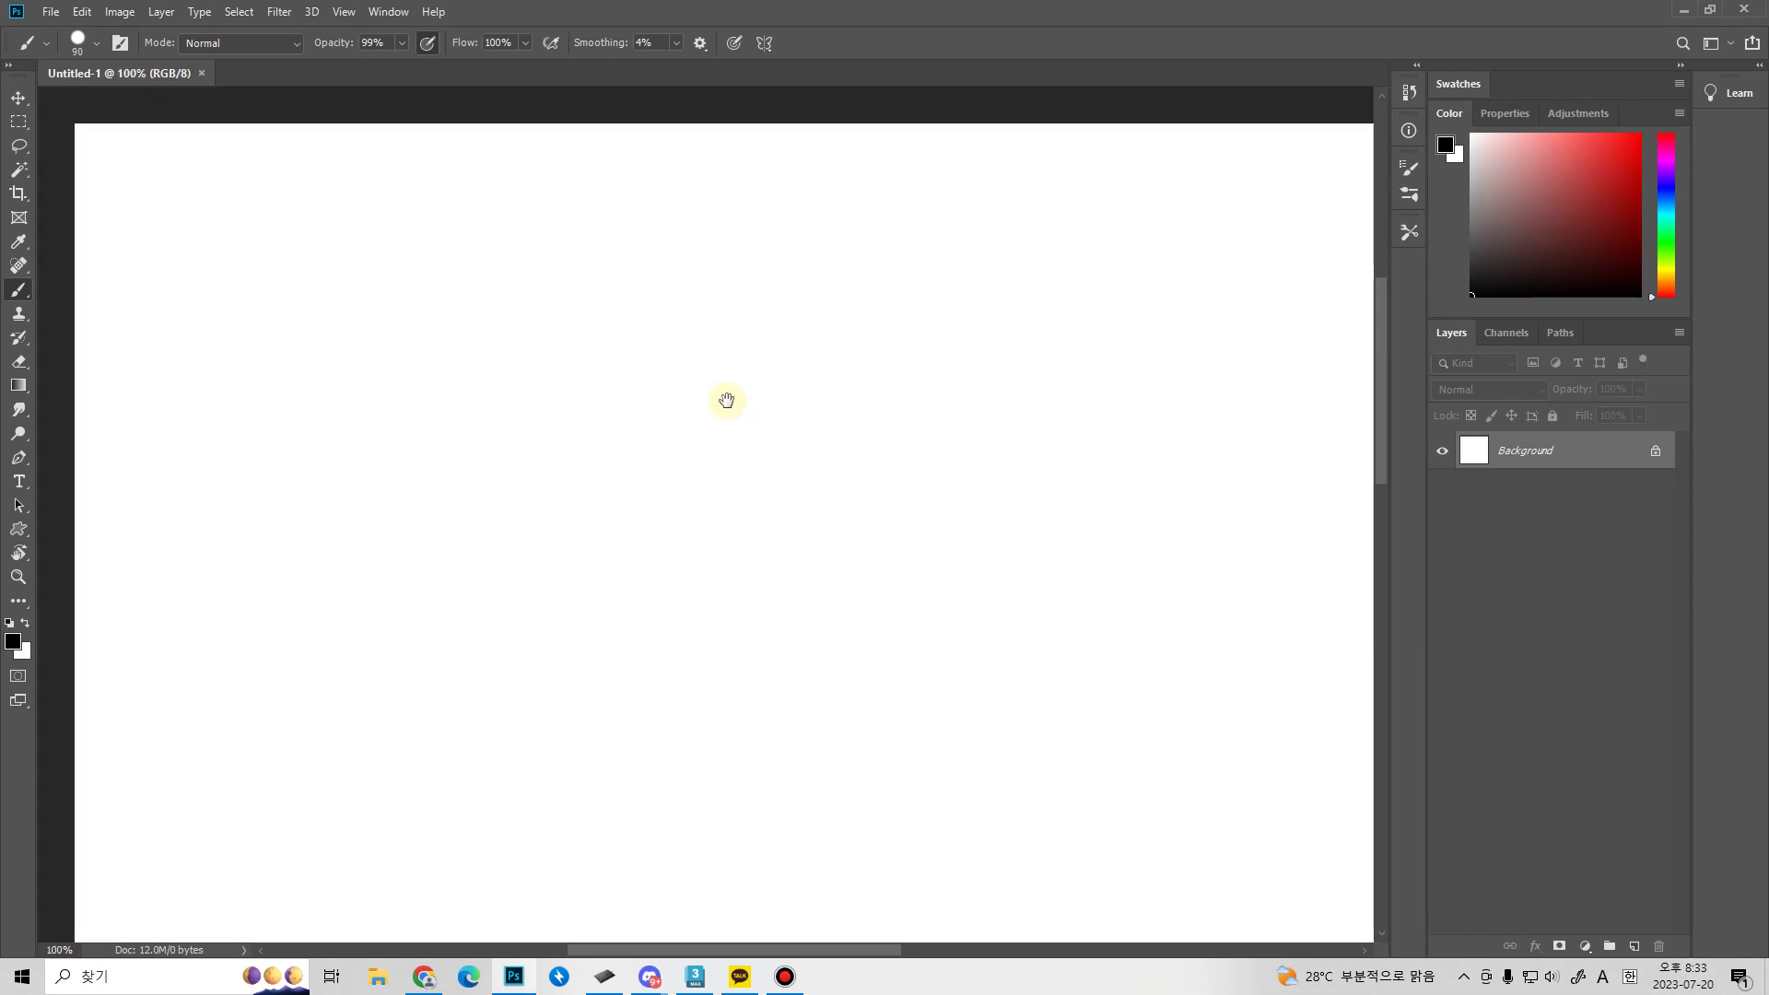
pyautogui.moveTo(474, 355)
pyautogui.keyDown('alt'); pyautogui.mouseDown()
pyautogui.moveTo(458, 363)
pyautogui.moveTo(497, 387)
pyautogui.mouseUp(); pyautogui.keyUp('alt')
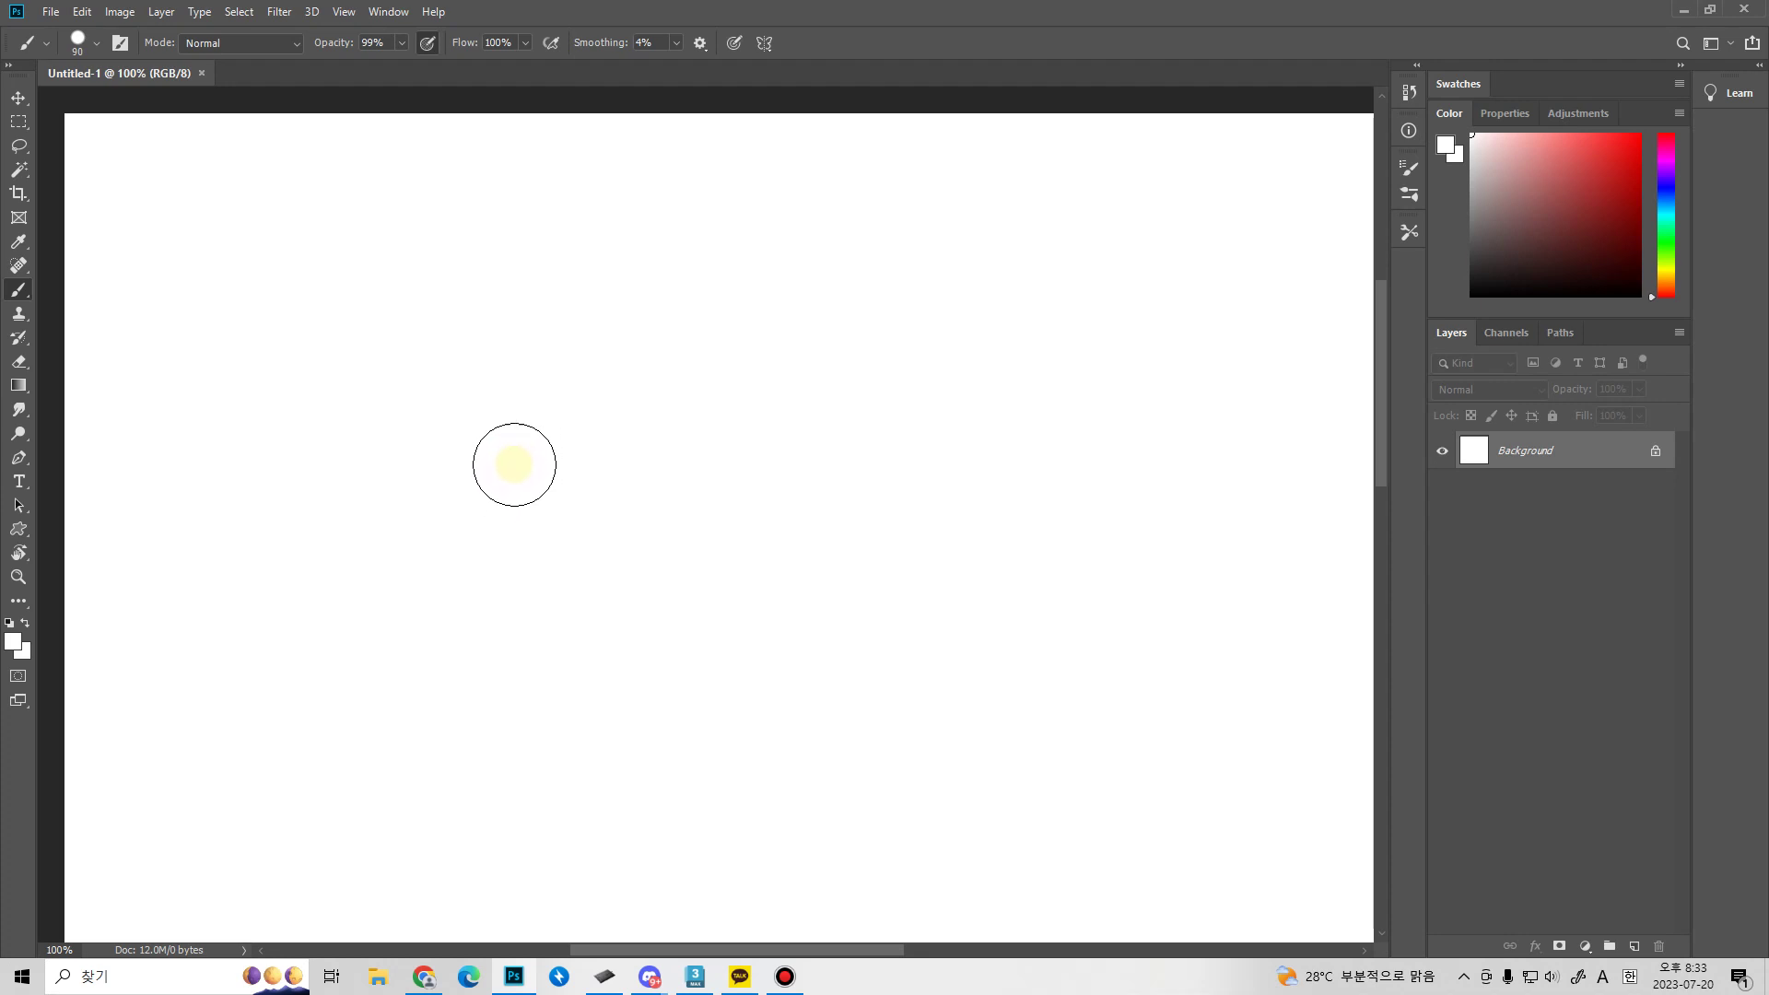
pyautogui.press('d')
pyautogui.press('[')
pyautogui.press('[')
pyautogui.press('[')
pyautogui.press('[')
pyautogui.press('[')
pyautogui.press('[')
pyautogui.press('[')
pyautogui.press('[')
pyautogui.press('[')
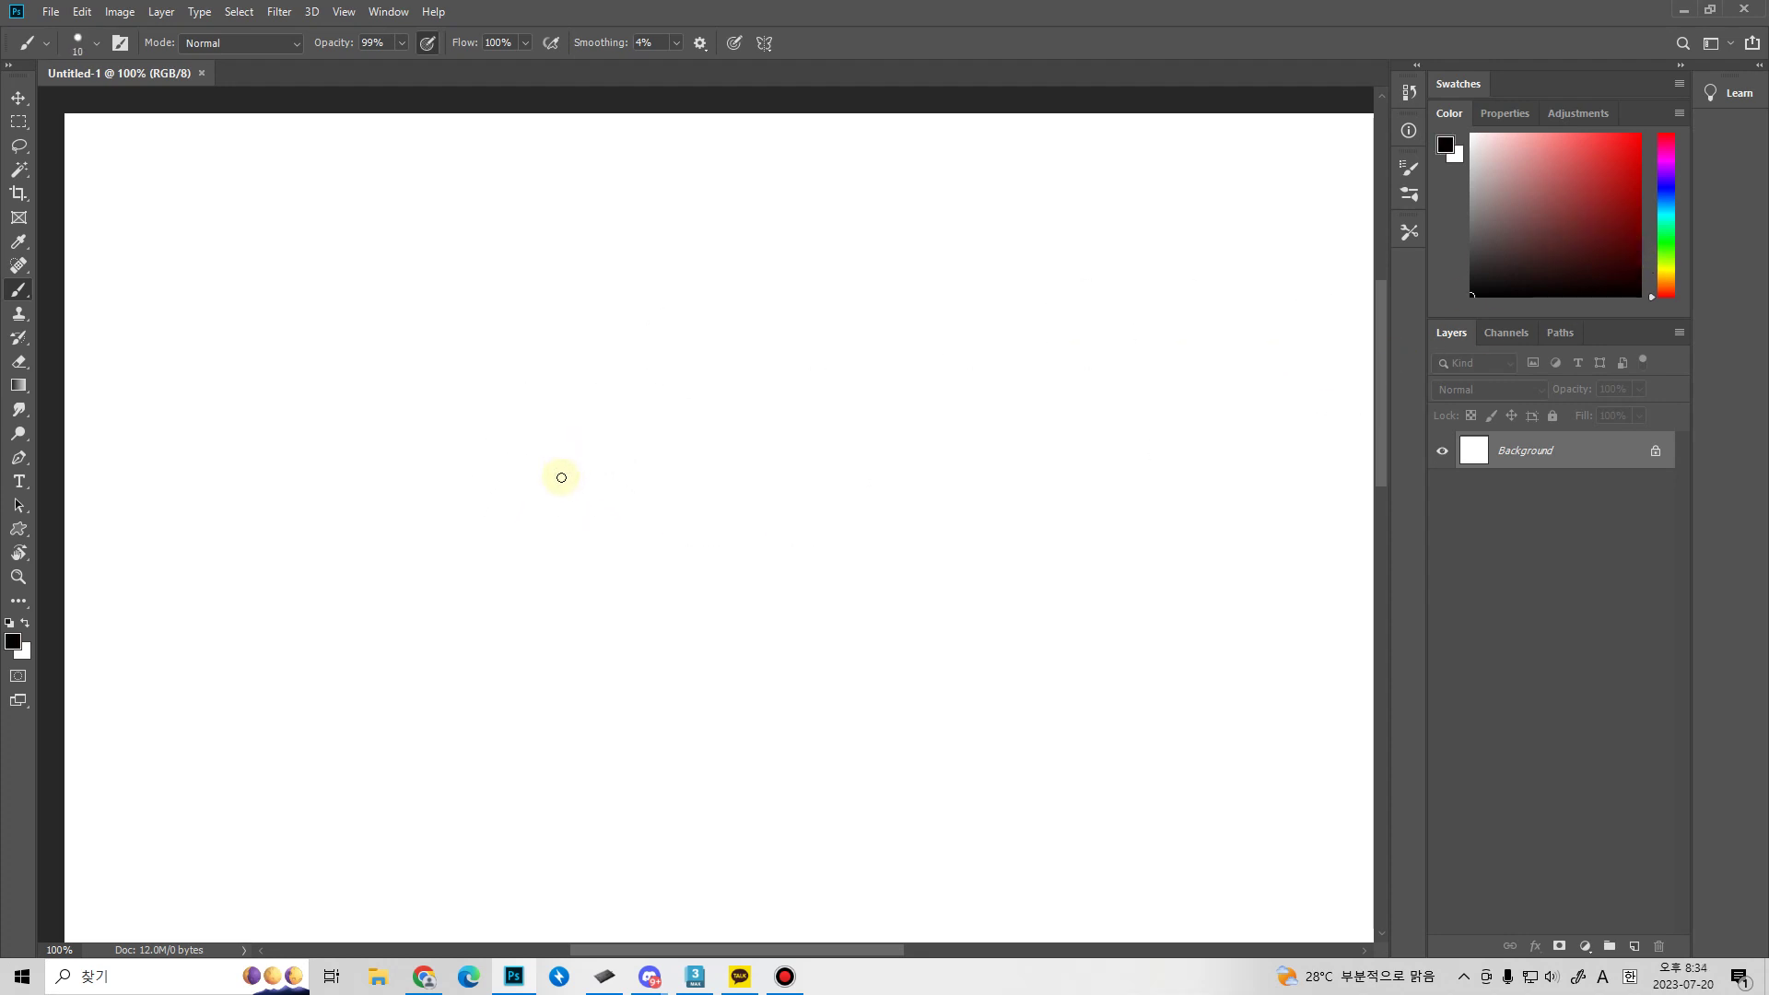
# Paint three long axis lines crossing at one point: two diagonal and one vertical.
pyautogui.moveTo(333, 768); pyautogui.dragTo(995, 311)
pyautogui.moveTo(225, 389); pyautogui.dragTo(1377, 753)
pyautogui.moveTo(697, 218); pyautogui.dragTo(704, 858)
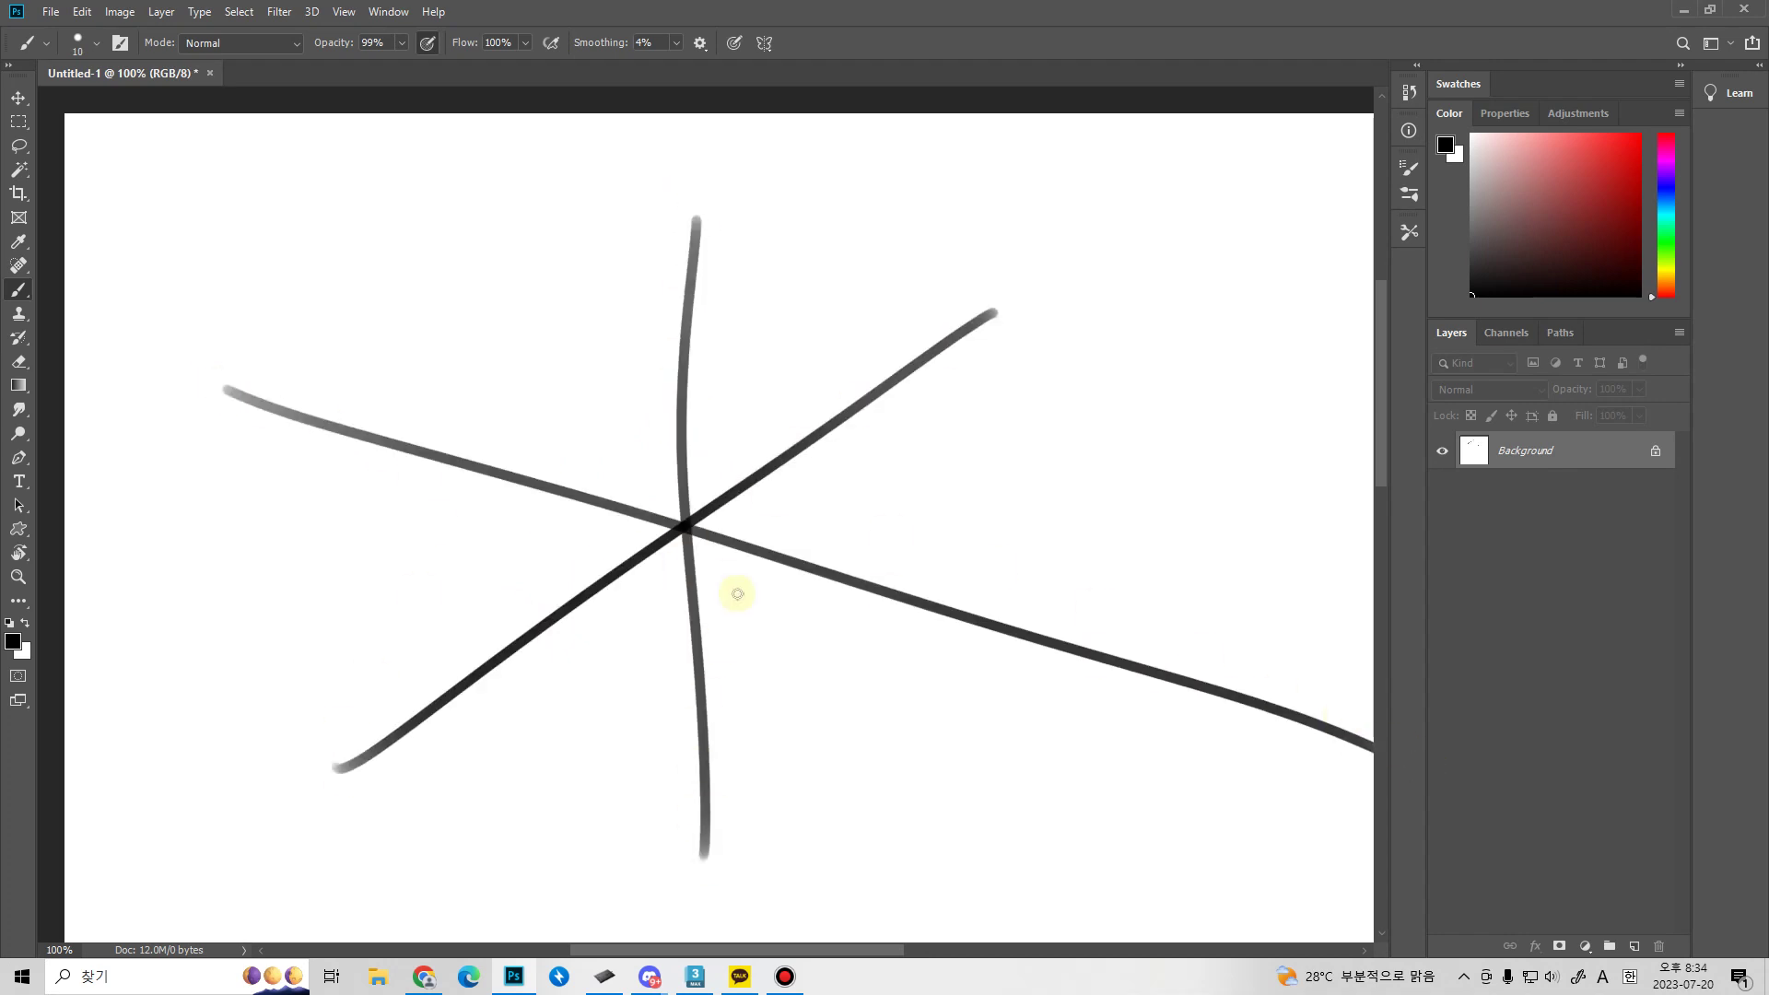
pyautogui.moveTo(1086, 545); pyautogui.dragTo(1037, 635)
pyautogui.moveTo(1048, 545); pyautogui.dragTo(1092, 649)
pyautogui.hotkey('ctrl', 'z')
pyautogui.hotkey('ctrl', 'z')
# Paint a red X above the axis line that slopes down to the right, and pick green as the brush color.
pyautogui.click(1639, 136)
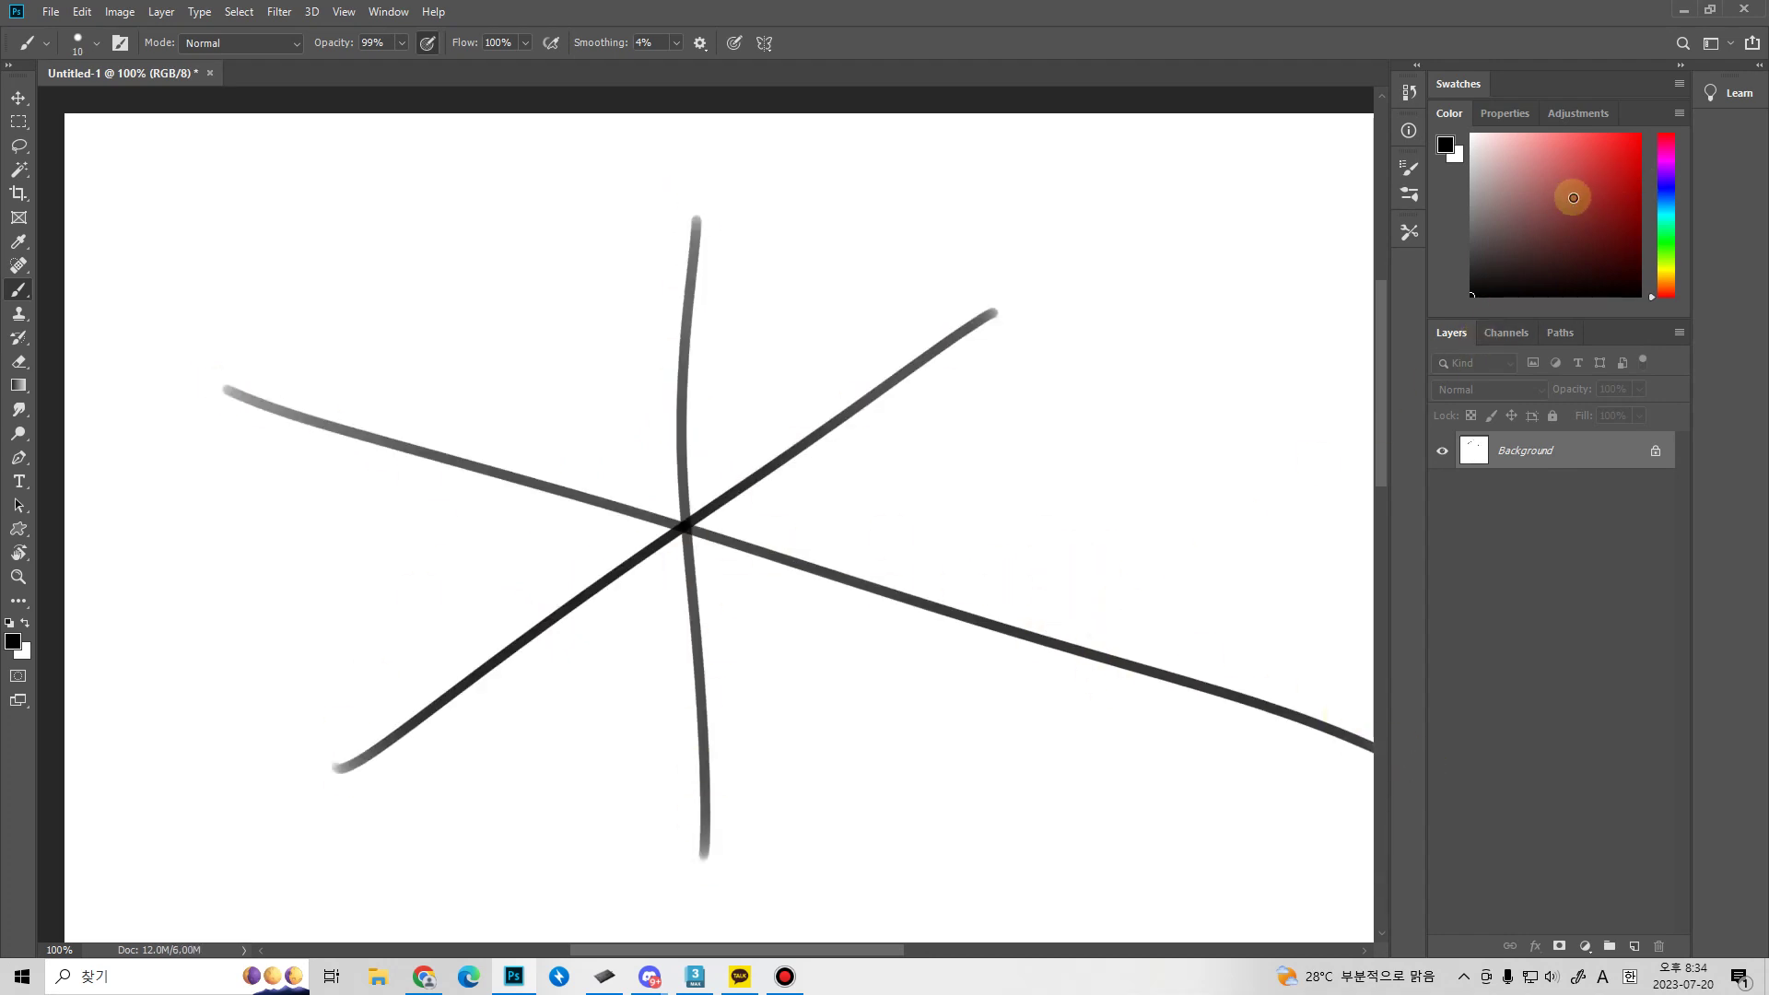
pyautogui.moveTo(1103, 558); pyautogui.dragTo(1052, 624)
pyautogui.moveTo(1057, 539); pyautogui.dragTo(1103, 626)
pyautogui.click(1665, 244)
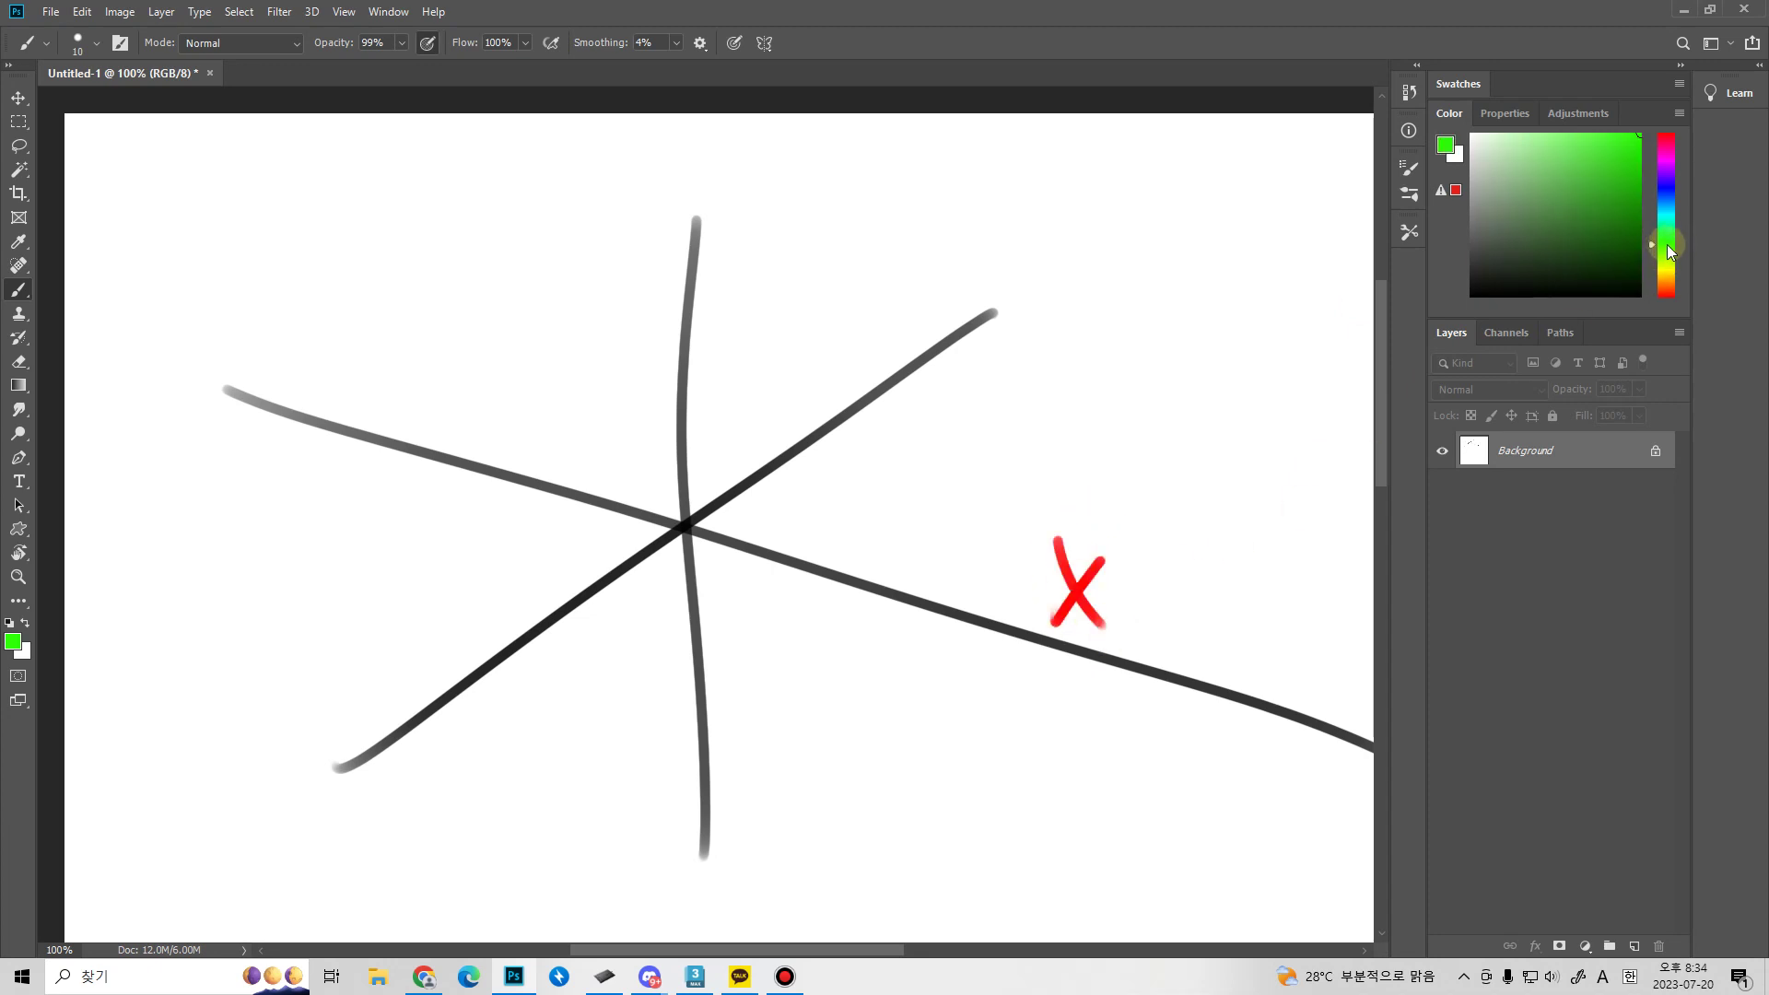
pyautogui.moveTo(619, 141)
pyautogui.mouseDown()
pyautogui.moveTo(653, 197)
pyautogui.moveTo(636, 221)
pyautogui.moveTo(656, 311)
pyautogui.mouseUp()
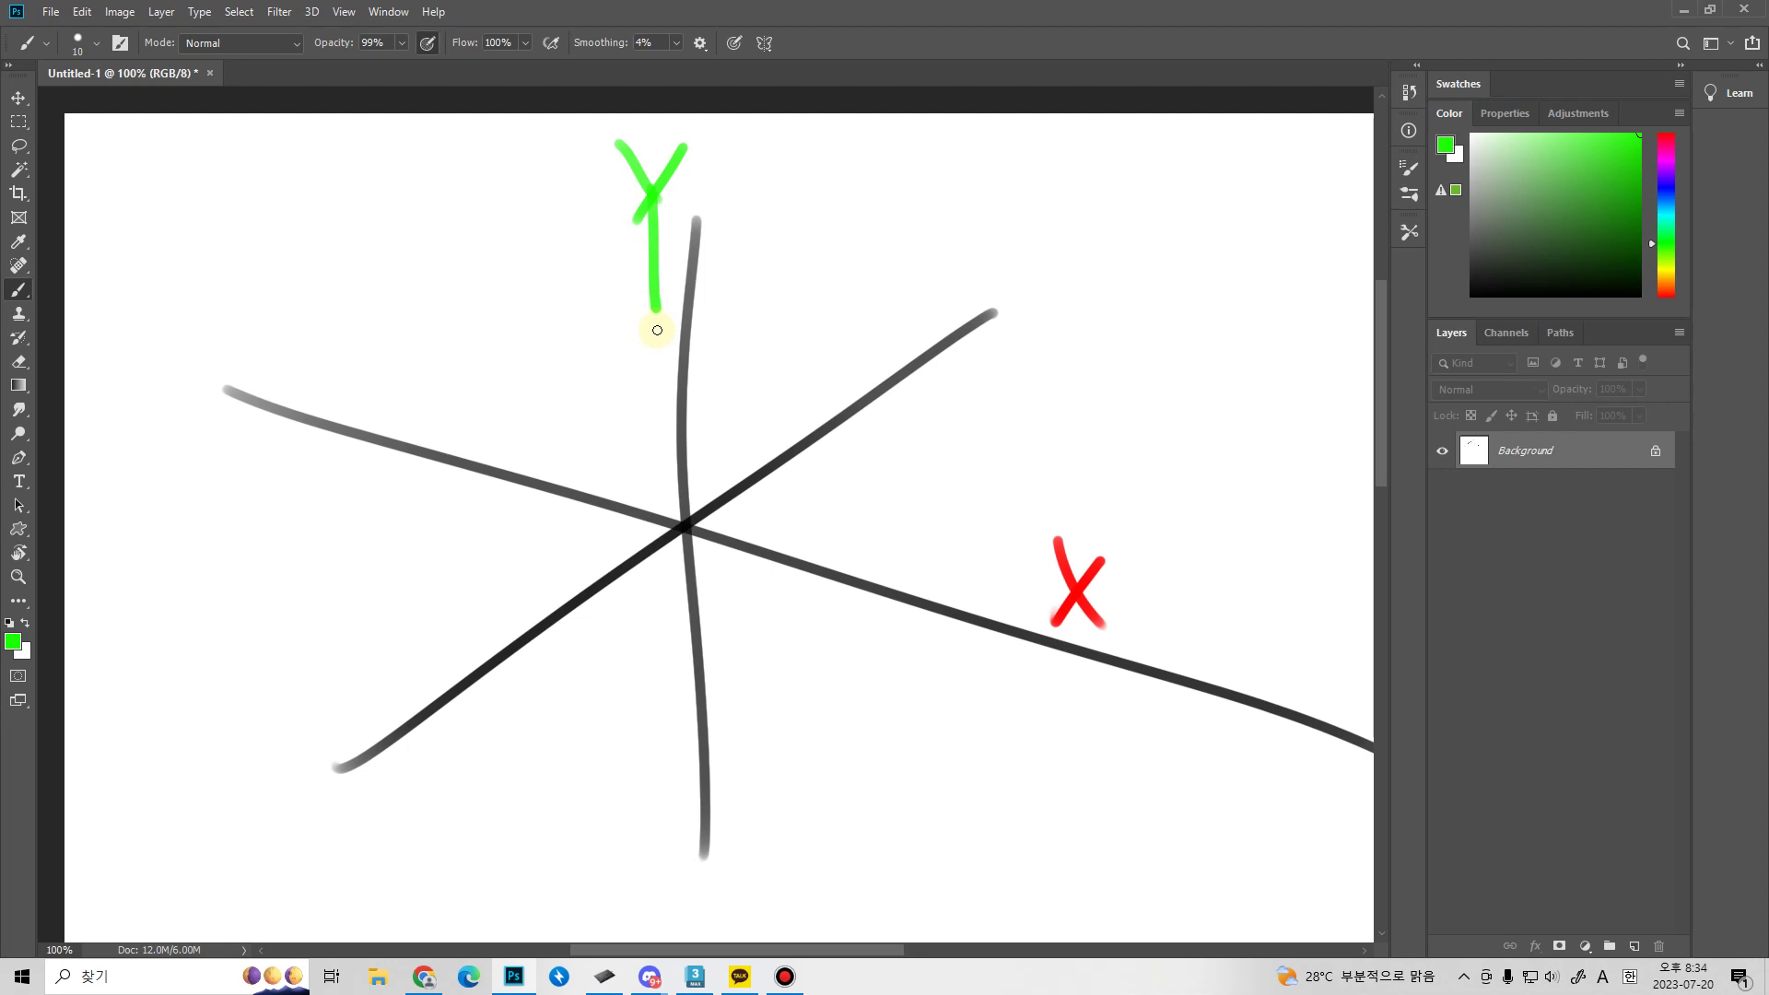
pyautogui.hotkey('ctrl', 'z')
pyautogui.hotkey('ctrl', 'z')
pyautogui.hotkey('ctrl', 'z')
# Label the rising diagonal axis with a green Y and the top of the vertical axis with a blue Z.
pyautogui.moveTo(981, 194); pyautogui.dragTo(1024, 232)
pyautogui.moveTo(1059, 201)
pyautogui.mouseDown()
pyautogui.moveTo(1034, 225)
pyautogui.moveTo(1025, 300)
pyautogui.mouseUp()
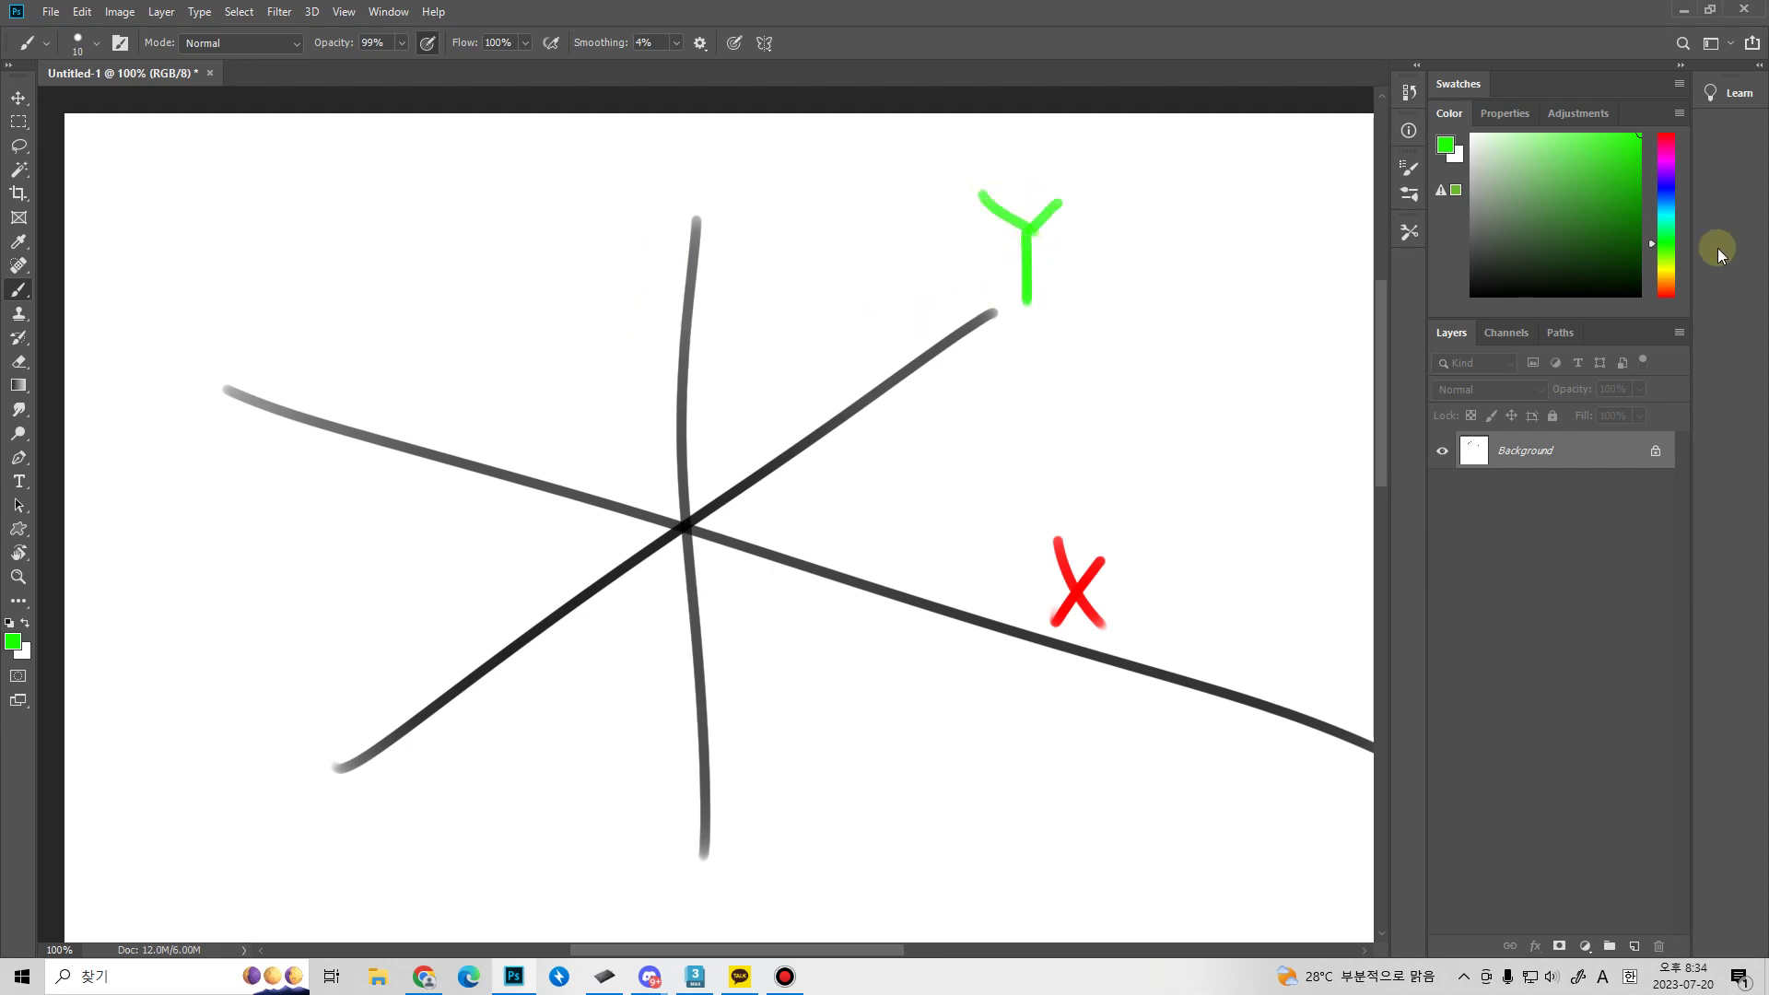
pyautogui.click(1669, 187)
pyautogui.moveTo(605, 152)
pyautogui.mouseDown()
pyautogui.moveTo(604, 221)
pyautogui.moveTo(689, 219)
pyautogui.mouseUp()
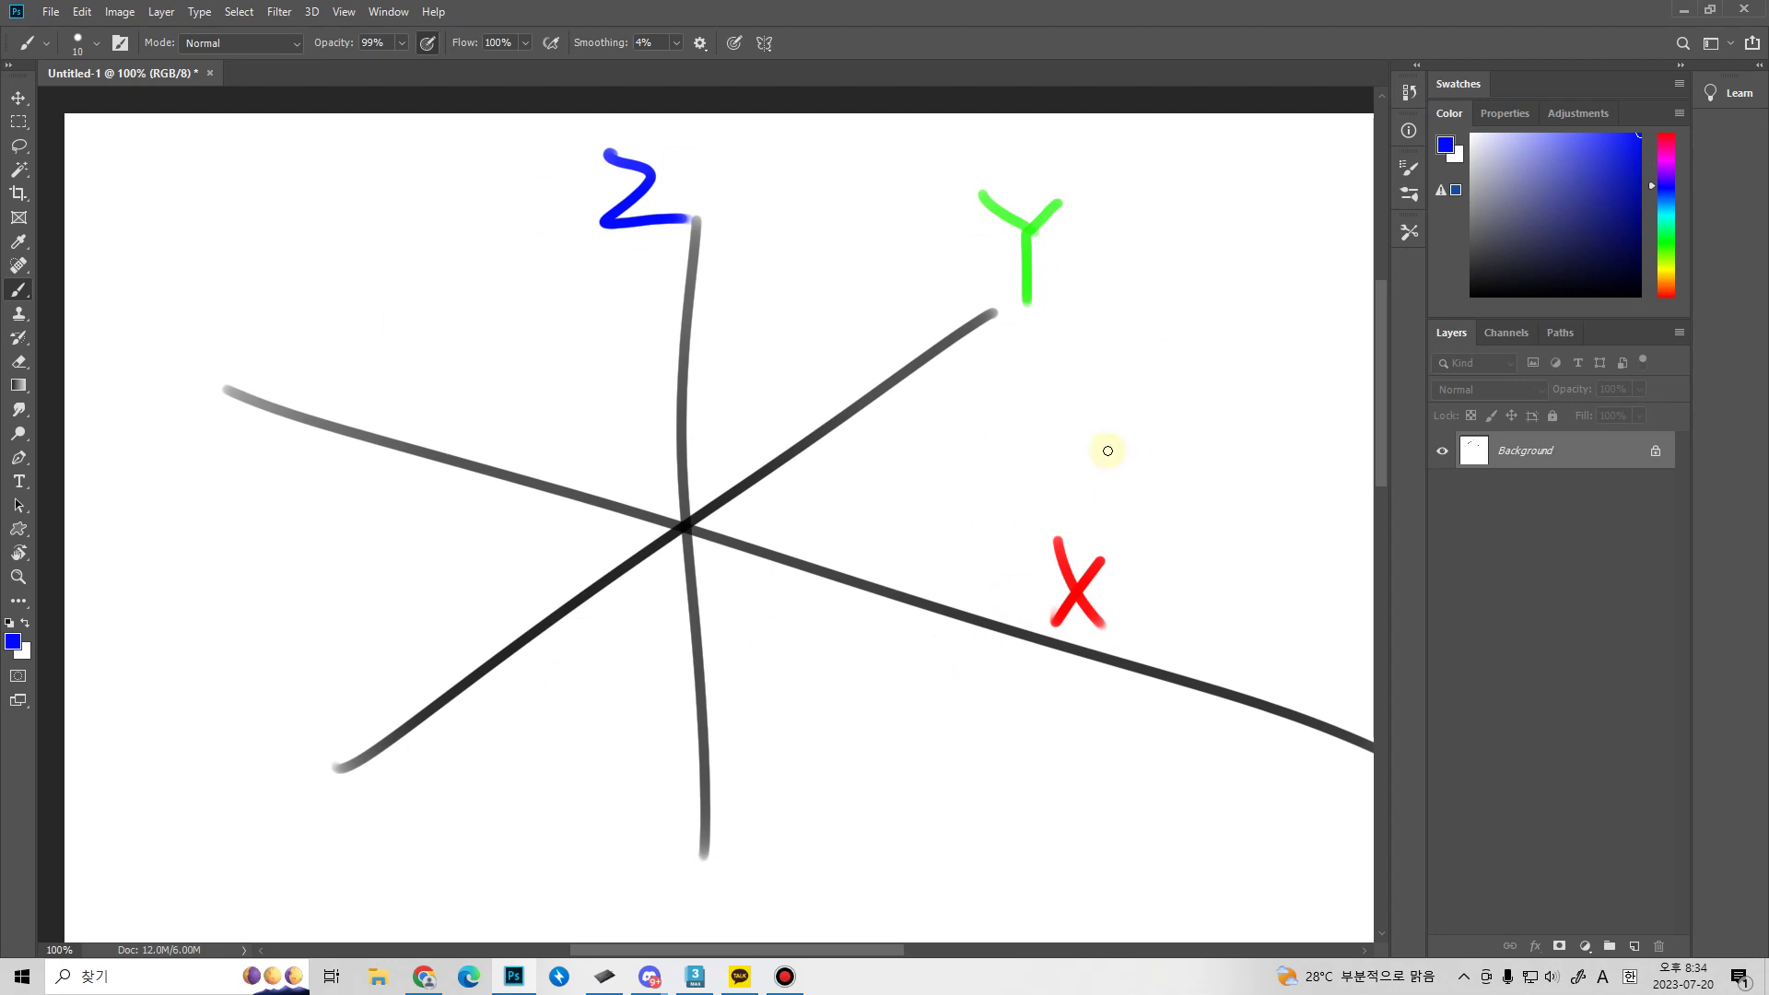
# Pick a near-black color and sketch a small globe with a plus mark below the green Y.
pyautogui.click(1666, 293)
pyautogui.click(1490, 292)
pyautogui.moveTo(1489, 292); pyautogui.dragTo(1485, 285)
pyautogui.moveTo(936, 407)
pyautogui.mouseDown()
pyautogui.moveTo(962, 456)
pyautogui.moveTo(1030, 394)
pyautogui.moveTo(979, 429)
pyautogui.moveTo(995, 402)
pyautogui.mouseUp()
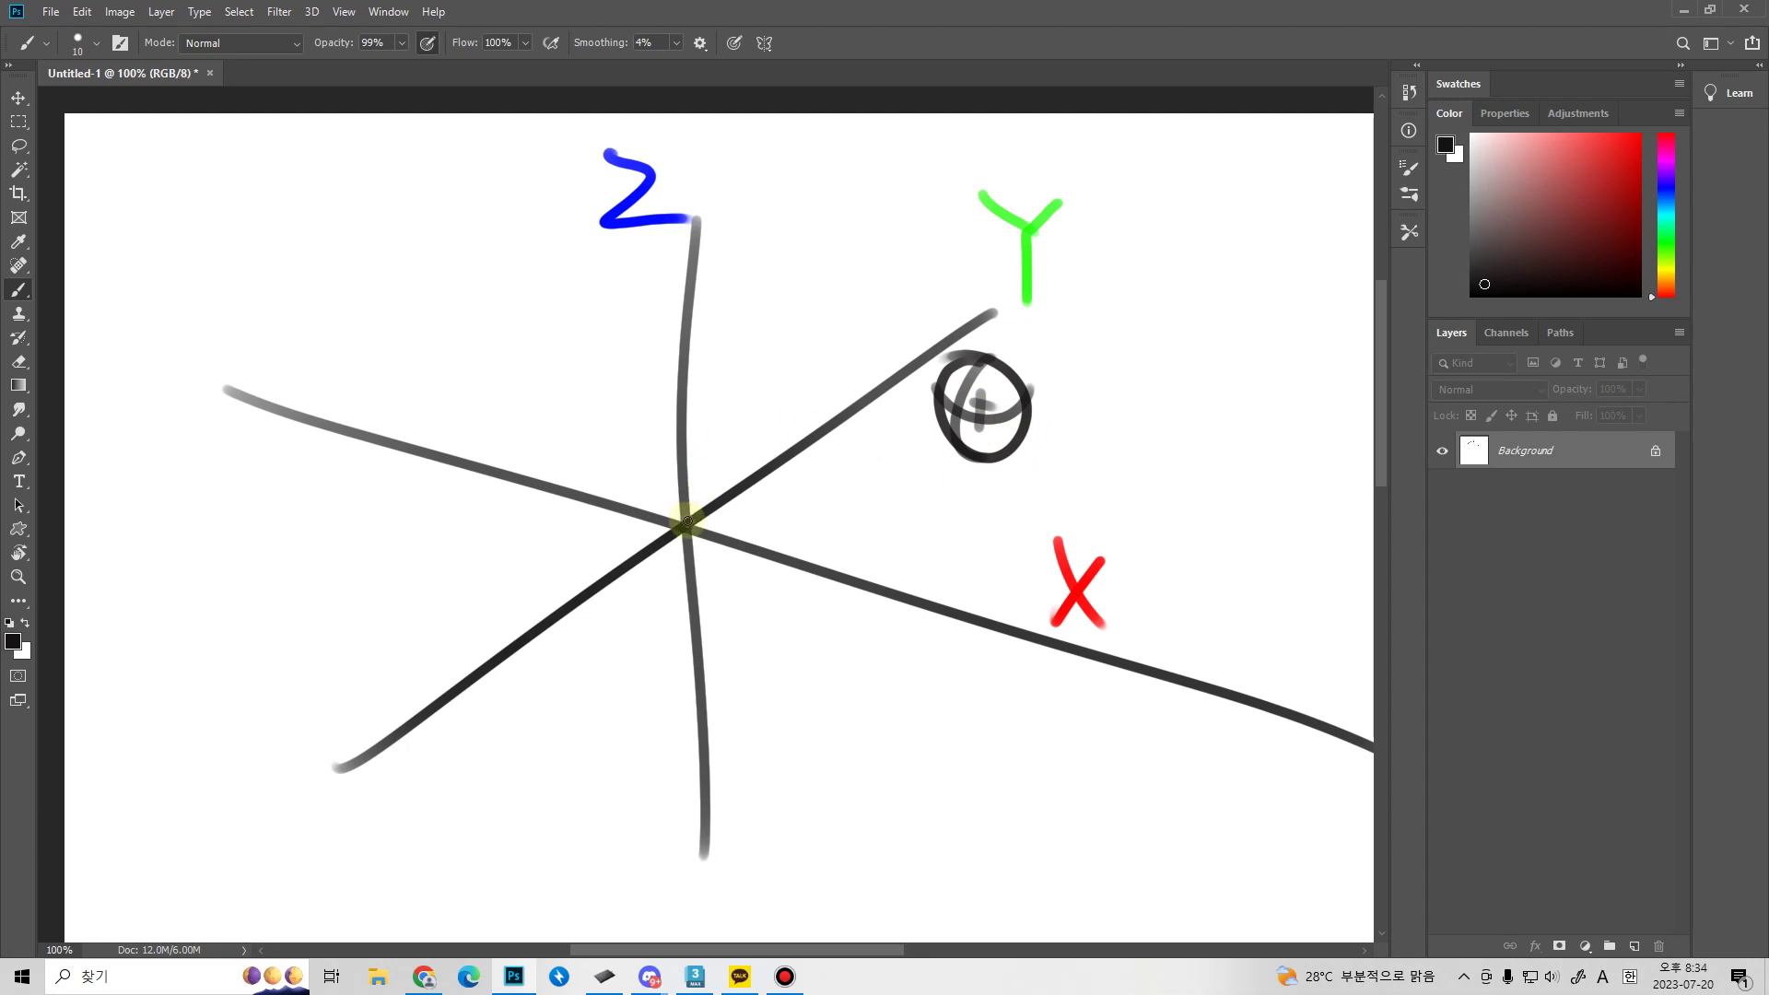
# Handwrite "XYZ(0,0,0)" below the axis crossing and mark the origin point with a dark spot.
pyautogui.moveTo(748, 606)
pyautogui.mouseDown()
pyautogui.moveTo(725, 656)
pyautogui.moveTo(800, 634)
pyautogui.mouseUp()
pyautogui.moveTo(818, 608); pyautogui.dragTo(804, 671)
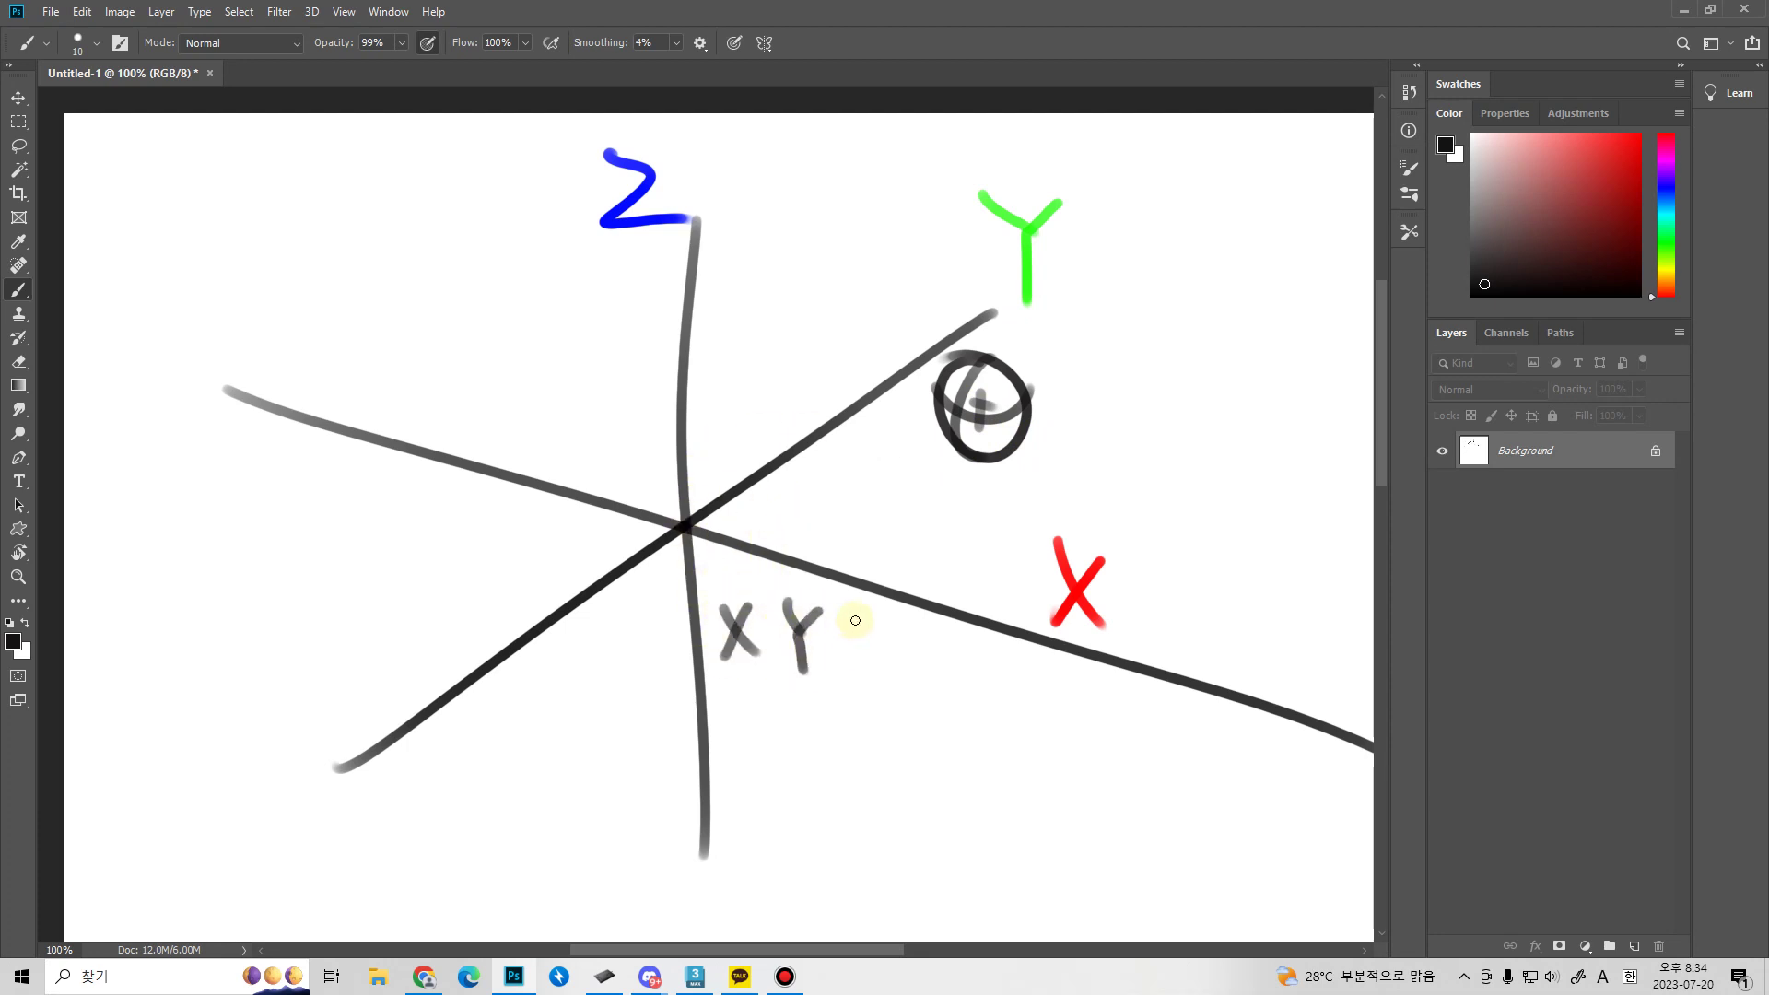
pyautogui.moveTo(876, 622)
pyautogui.mouseDown()
pyautogui.moveTo(912, 698)
pyautogui.moveTo(958, 679)
pyautogui.moveTo(945, 651)
pyautogui.mouseUp()
pyautogui.moveTo(969, 687)
pyautogui.mouseDown()
pyautogui.moveTo(965, 710)
pyautogui.moveTo(1006, 665)
pyautogui.moveTo(1069, 679)
pyautogui.moveTo(1085, 743)
pyautogui.mouseUp()
pyautogui.moveTo(679, 533); pyautogui.dragTo(714, 525)
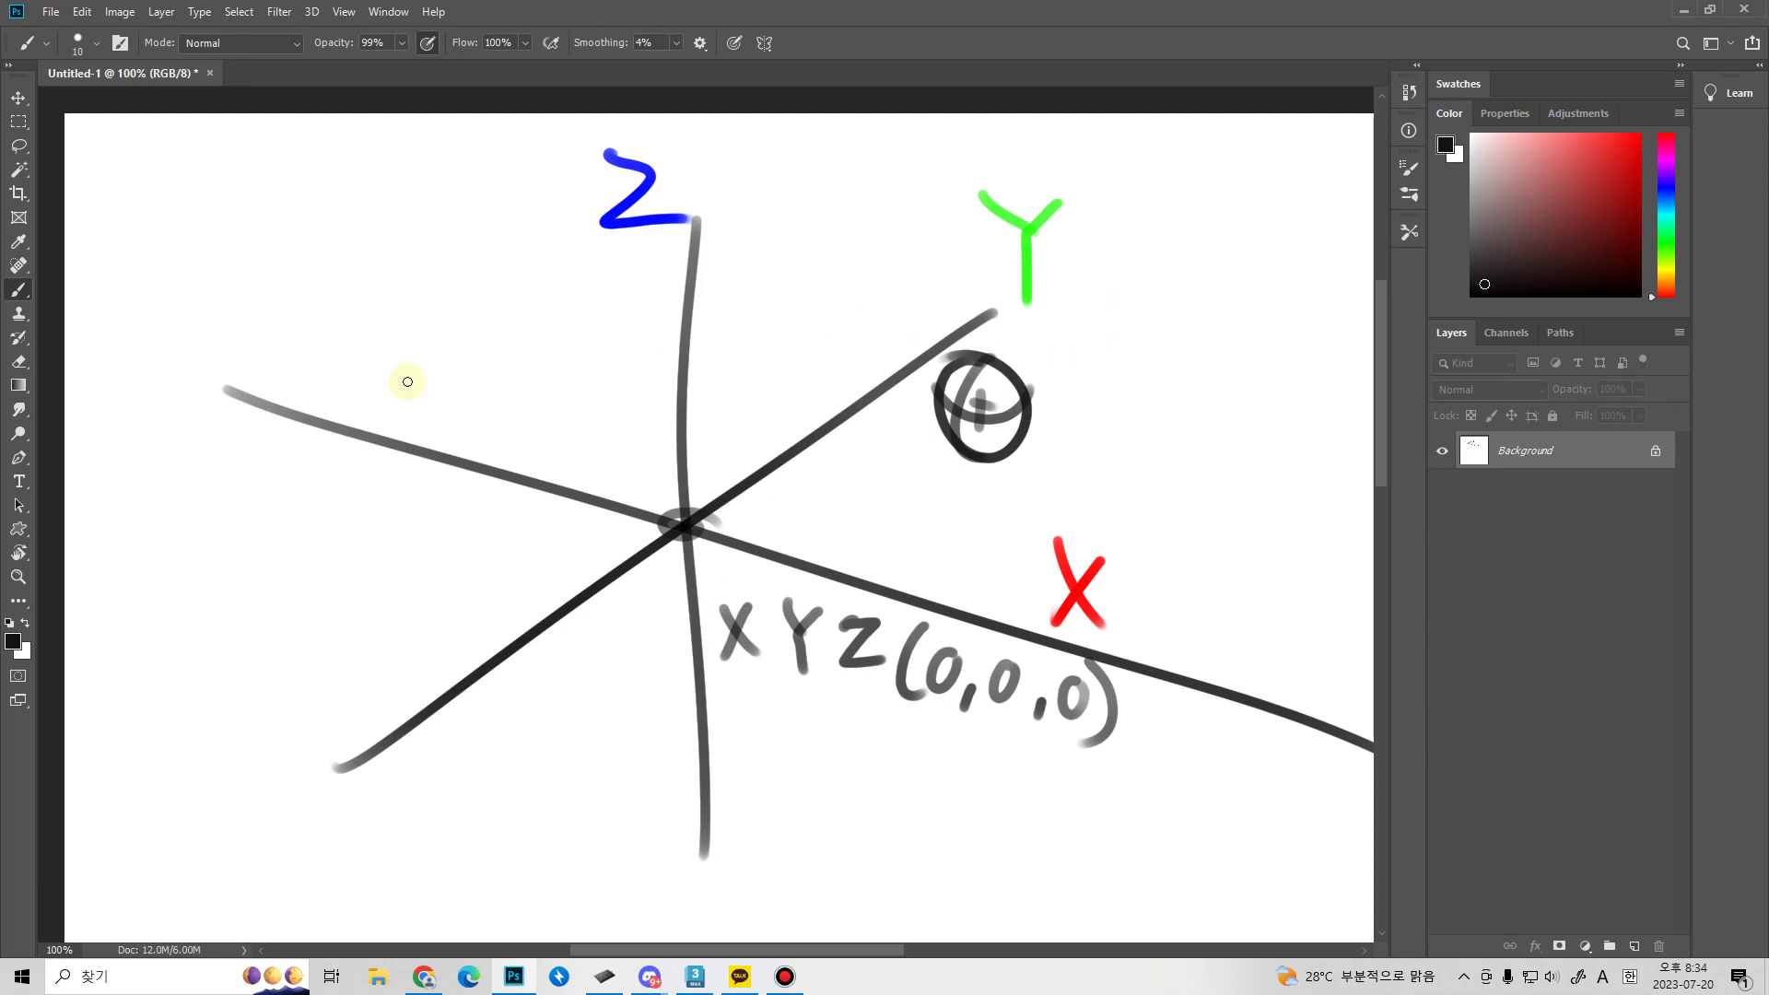
# Sketch two overlapping sets of orbit ellipses with center points and scattered dots left of and around the Z label.
pyautogui.moveTo(247, 232)
pyautogui.mouseDown()
pyautogui.moveTo(307, 395)
pyautogui.moveTo(387, 264)
pyautogui.moveTo(308, 368)
pyautogui.moveTo(381, 282)
pyautogui.moveTo(373, 295)
pyautogui.moveTo(492, 318)
pyautogui.moveTo(518, 284)
pyautogui.moveTo(505, 316)
pyautogui.moveTo(434, 330)
pyautogui.mouseUp()
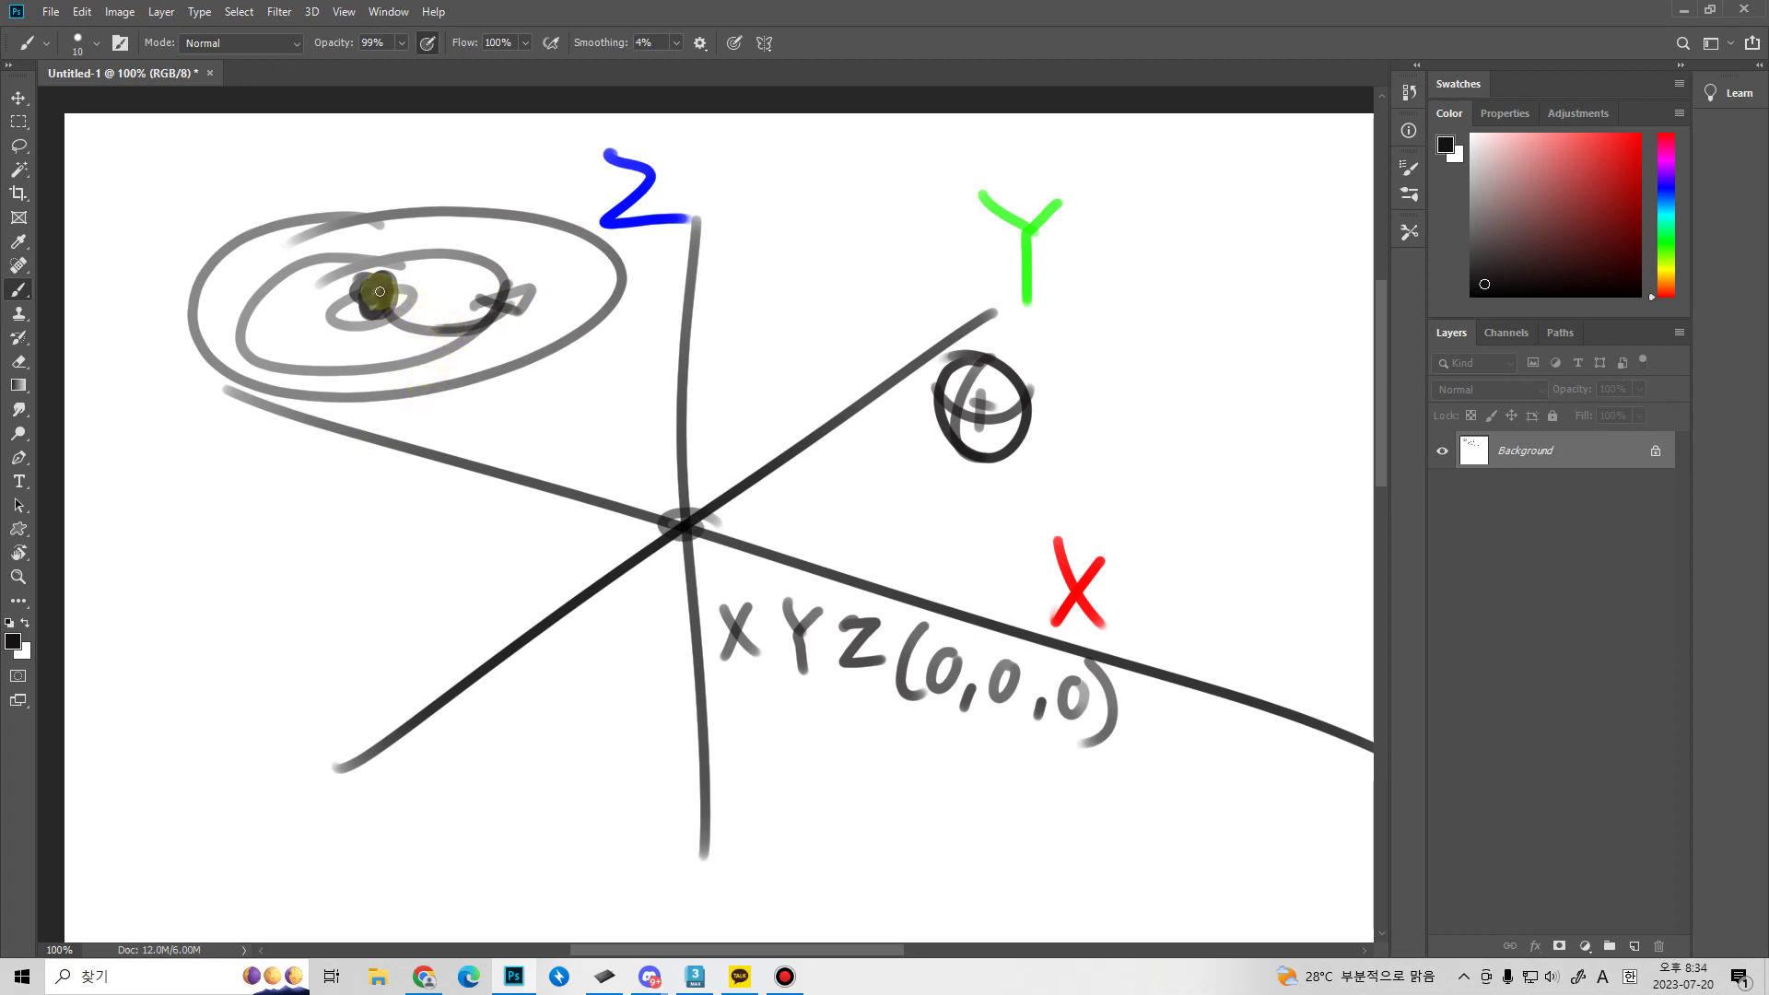
pyautogui.moveTo(384, 294); pyautogui.dragTo(567, 296)
pyautogui.moveTo(502, 230); pyautogui.dragTo(520, 243)
pyautogui.moveTo(426, 174); pyautogui.dragTo(442, 180)
pyautogui.moveTo(572, 241)
pyautogui.mouseDown()
pyautogui.moveTo(584, 253)
pyautogui.moveTo(514, 295)
pyautogui.moveTo(573, 265)
pyautogui.mouseUp()
pyautogui.moveTo(844, 222)
pyautogui.mouseDown()
pyautogui.moveTo(553, 190)
pyautogui.moveTo(488, 258)
pyautogui.moveTo(608, 336)
pyautogui.moveTo(626, 263)
pyautogui.mouseUp()
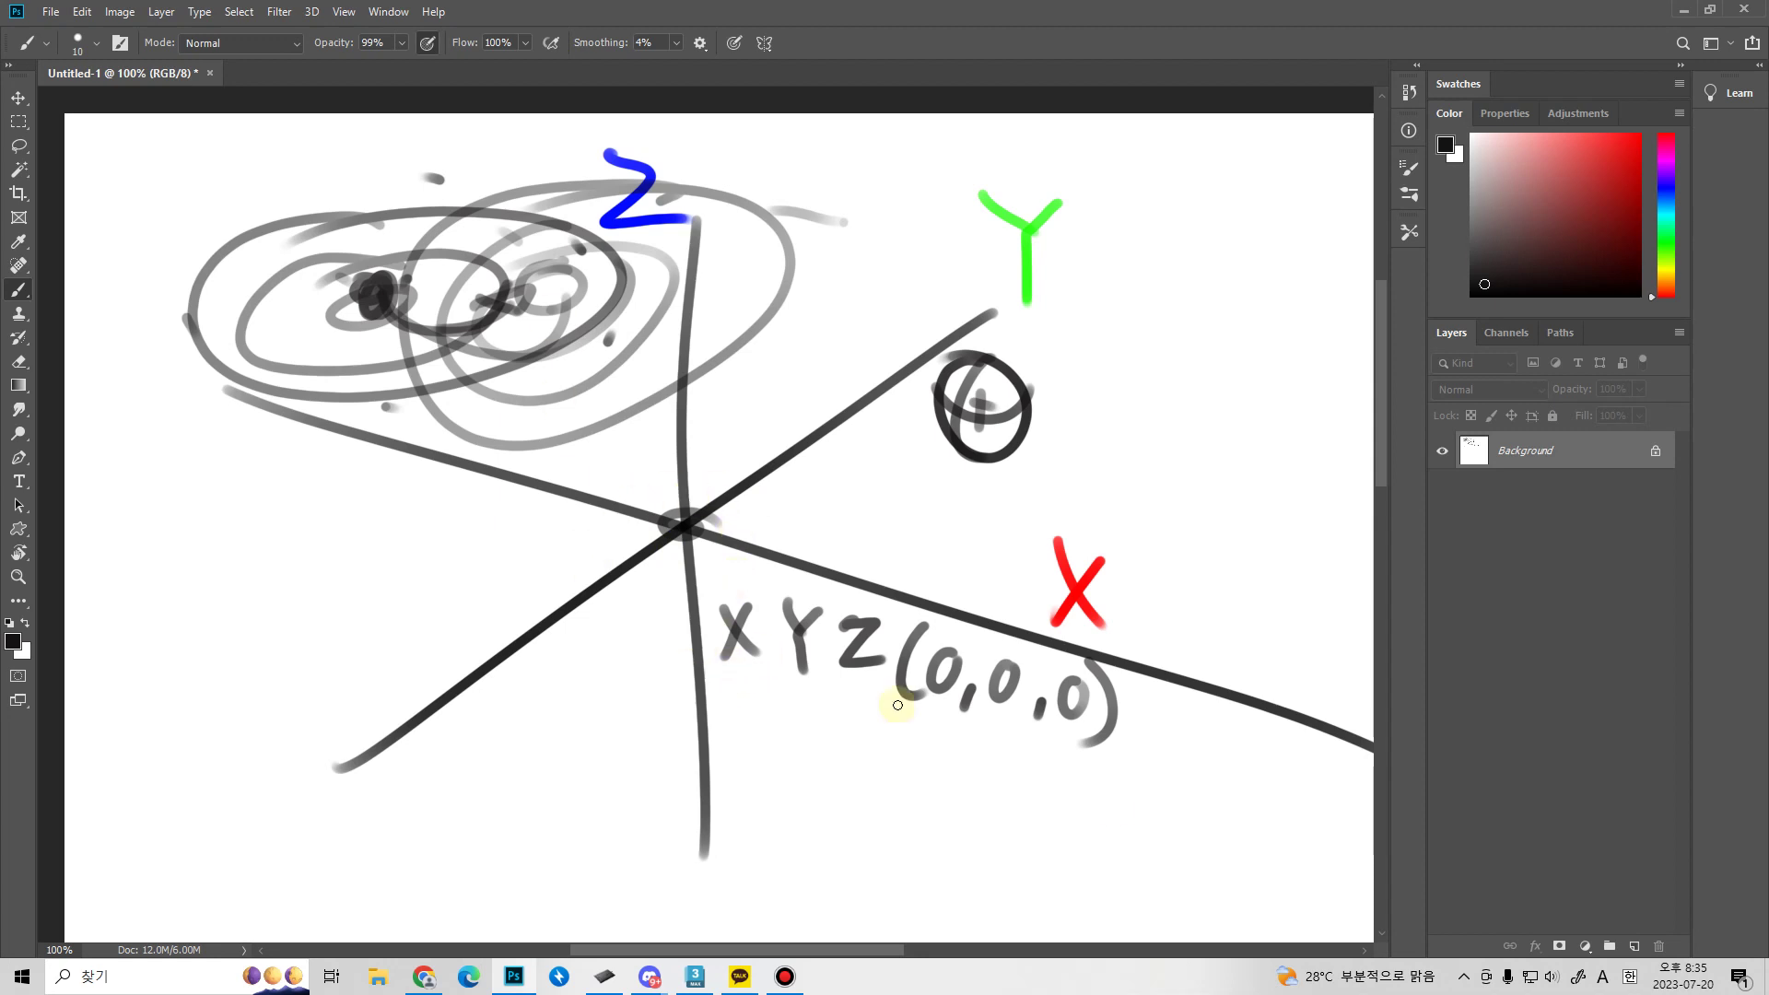
# Draw a sloping line beneath the XYZ(0,0,0) note and shade the center of the small globe.
pyautogui.moveTo(697, 643); pyautogui.dragTo(1142, 818)
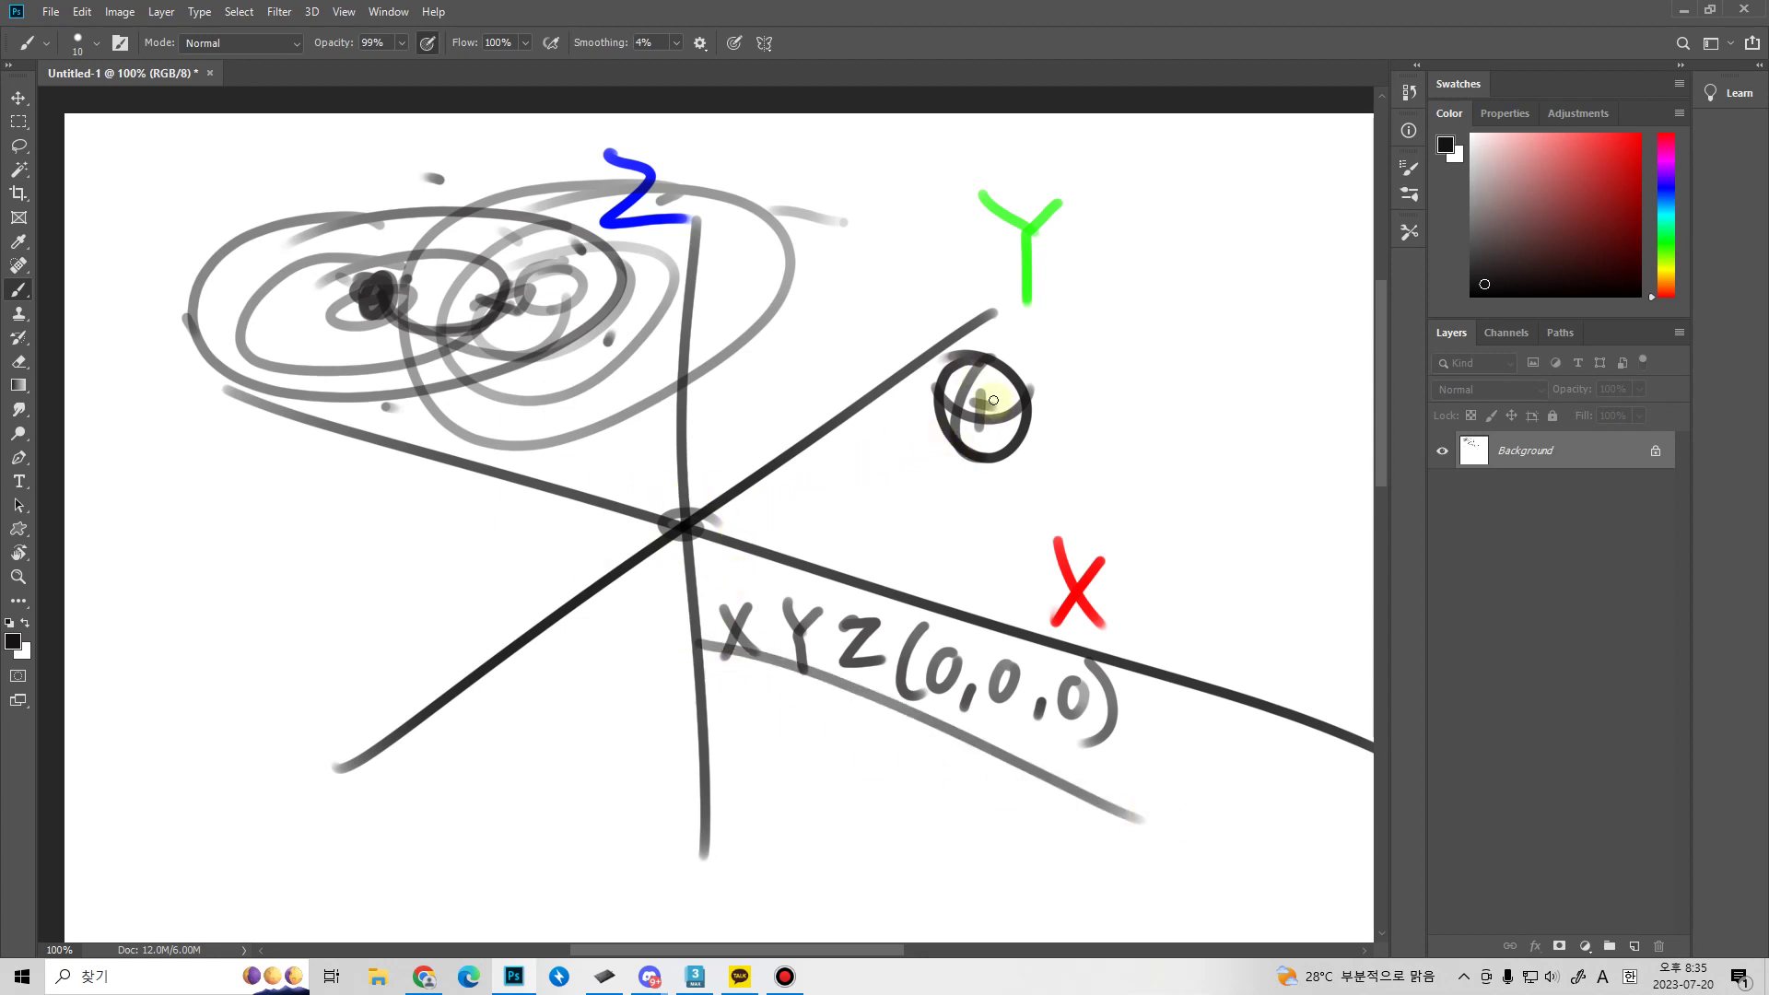
pyautogui.moveTo(991, 389)
pyautogui.mouseDown()
pyautogui.moveTo(976, 413)
pyautogui.moveTo(1021, 406)
pyautogui.moveTo(995, 387)
pyautogui.mouseUp()
pyautogui.hotkey('ctrl', 'z')
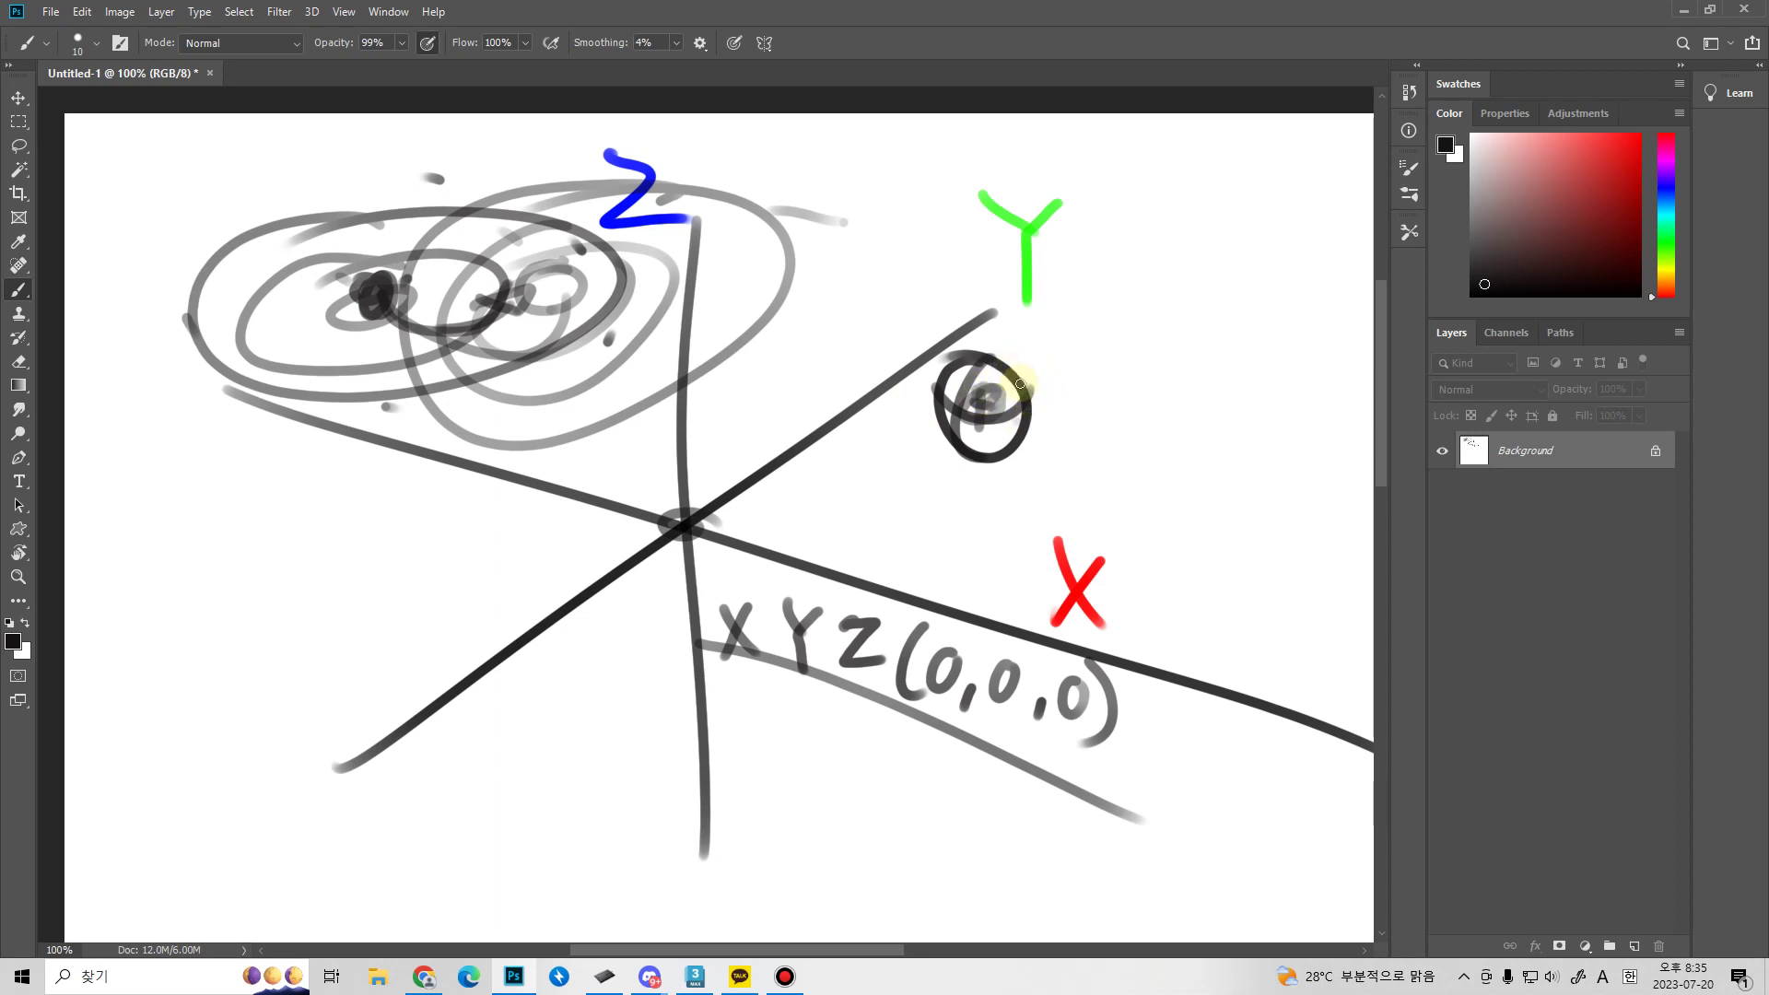
# Switch back to 3ds Max and set the reference coordinate system to Local Aligned.
pyautogui.click(695, 975)
pyautogui.rightClick(860, 435)
pyautogui.keyDown('alt'); pyautogui.rightClick(717, 596); pyautogui.keyUp('alt')
pyautogui.moveTo(783, 590)
pyautogui.click(749, 563)
# Switch to the Wacom tablet properties and set the grip pen's upper side switch to right click (오른쪽 클릭).
pyautogui.click(603, 976)
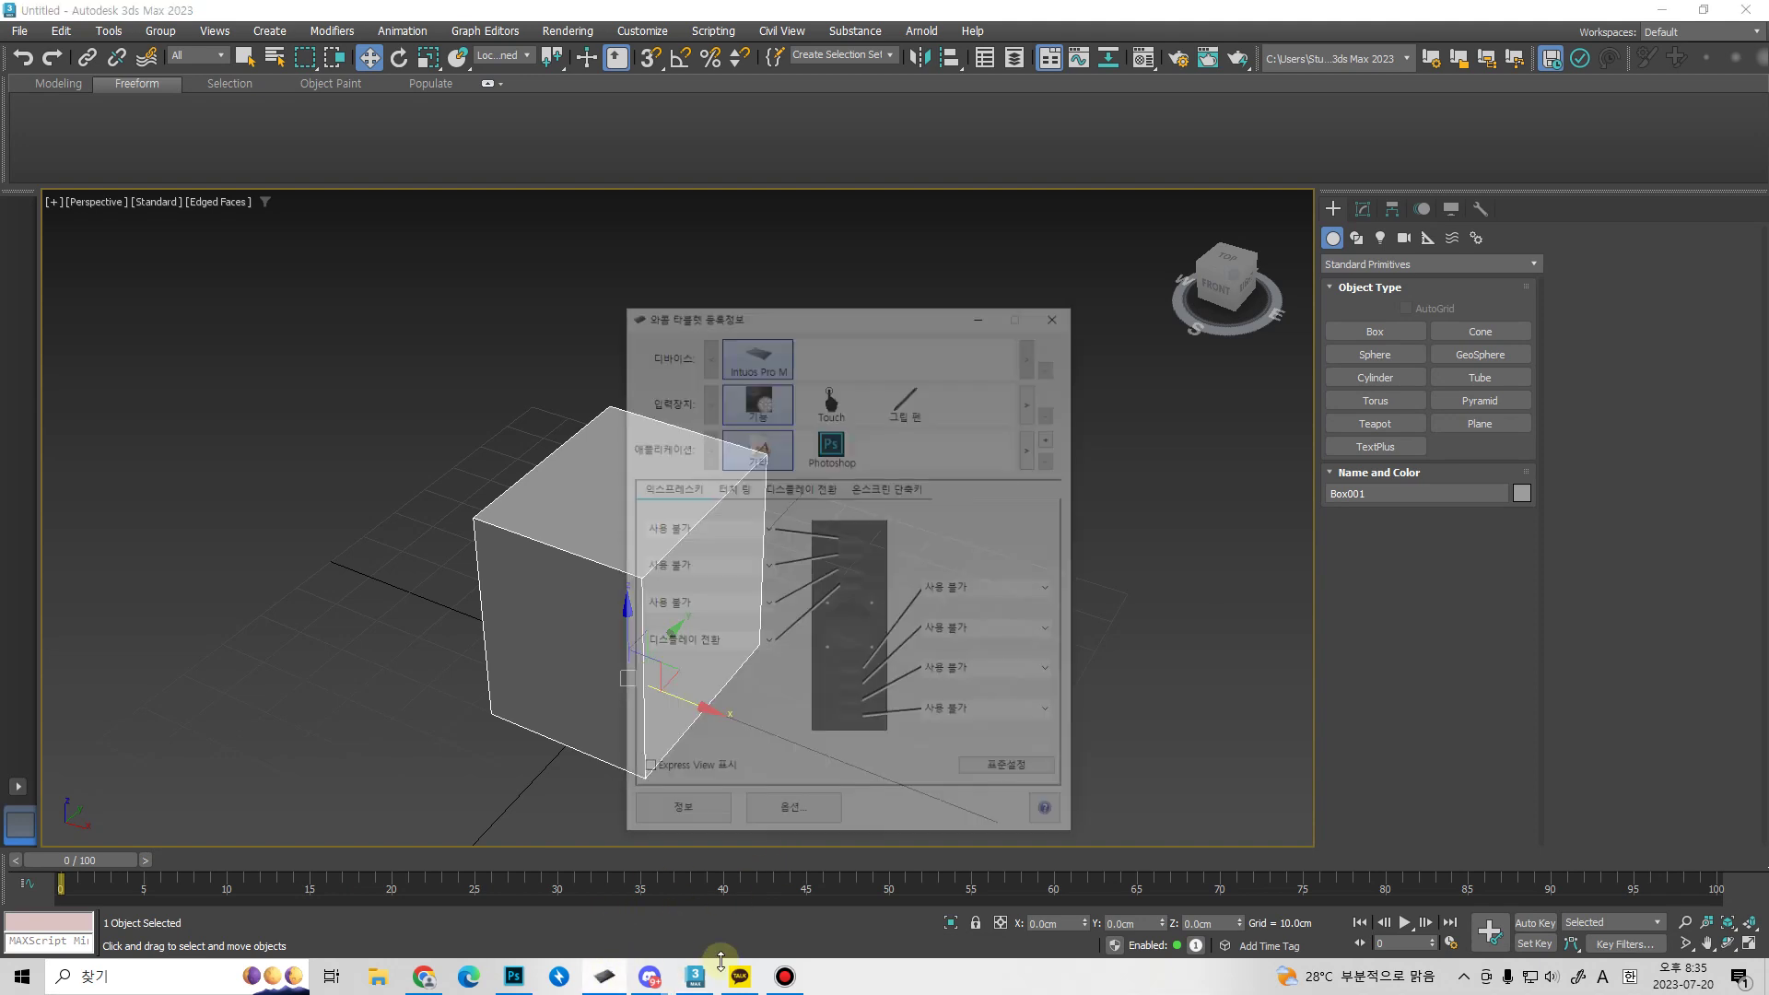
pyautogui.click(953, 299)
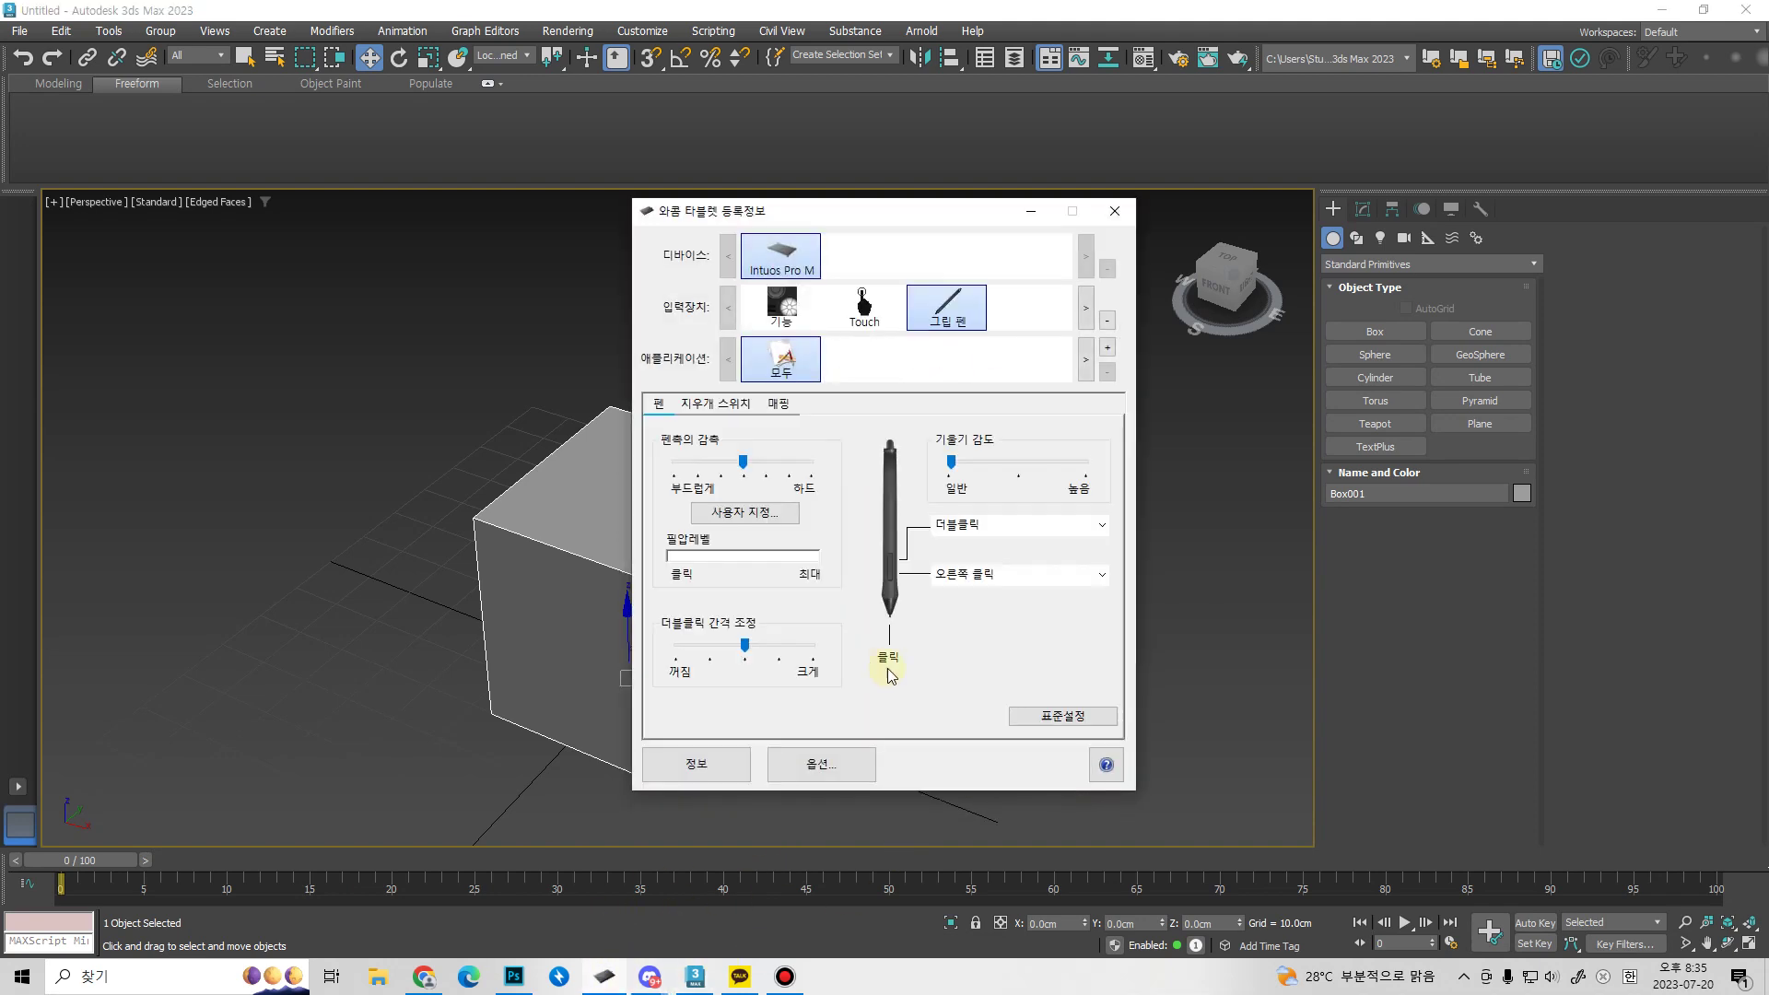
pyautogui.click(1053, 527)
pyautogui.moveTo(1059, 549)
pyautogui.click(1156, 568)
# Reassign the grip pen's lower side switch to another click action and minimize the tablet properties.
pyautogui.click(1092, 574)
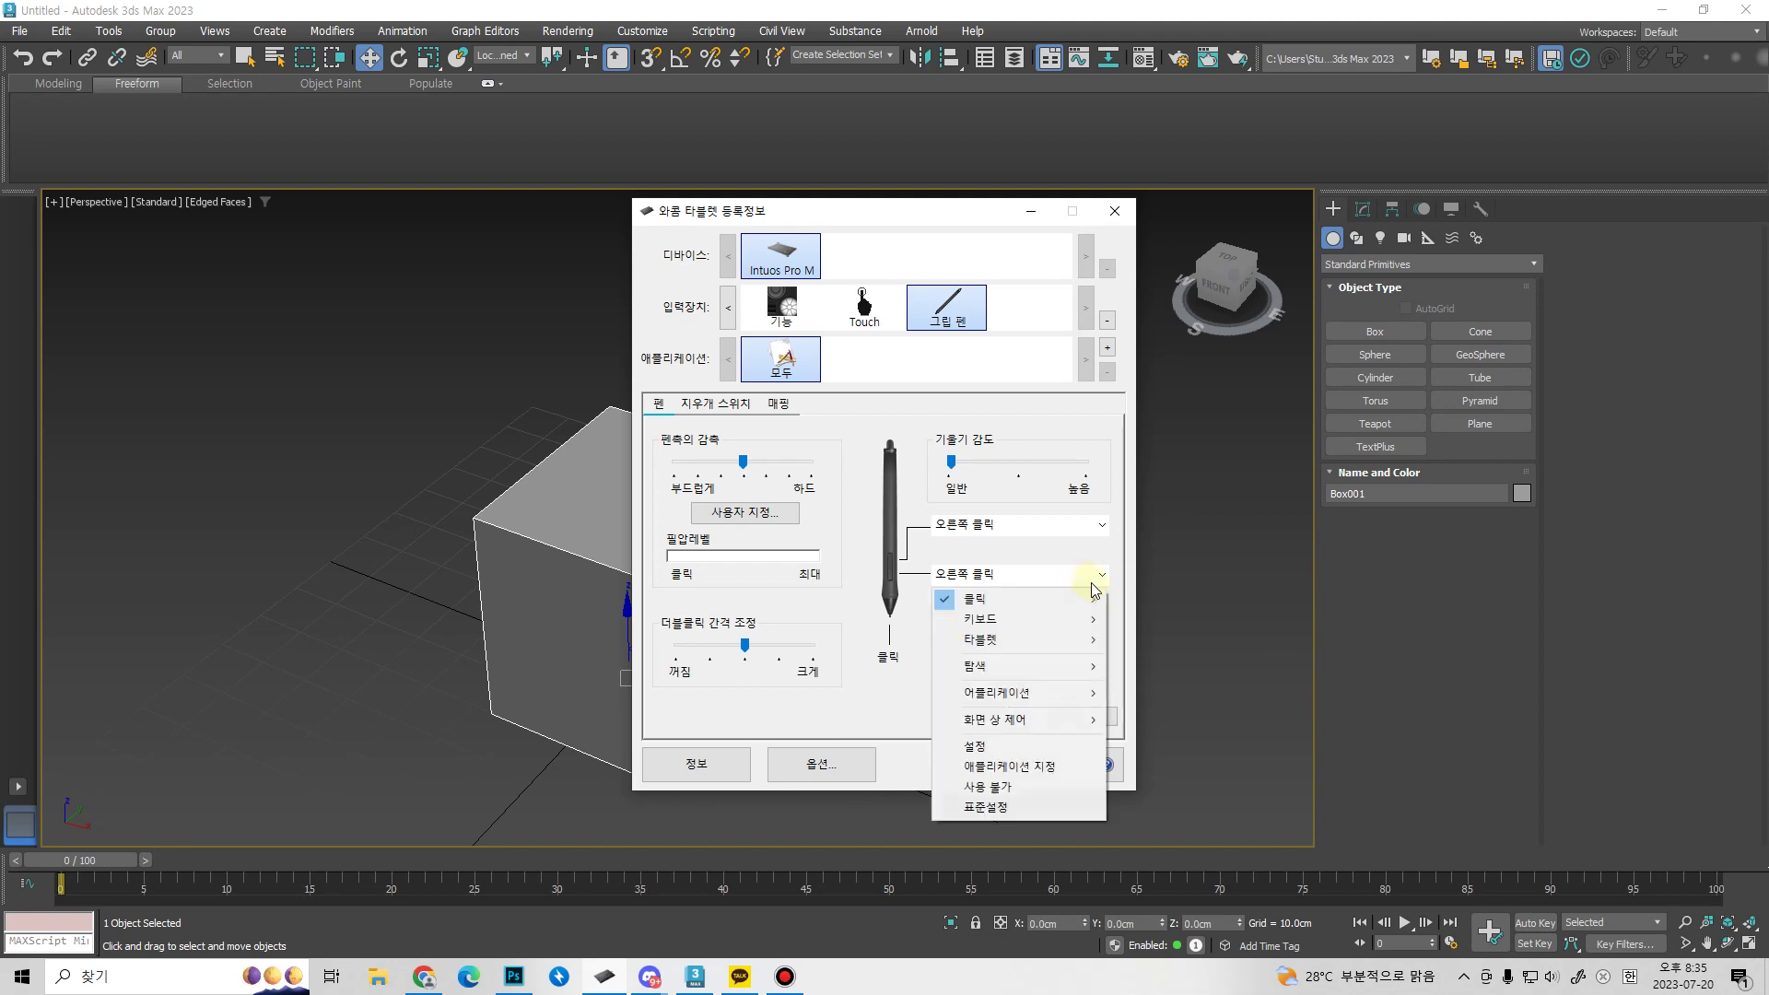
pyautogui.moveTo(1087, 599)
pyautogui.click(1152, 638)
pyautogui.click(1030, 211)
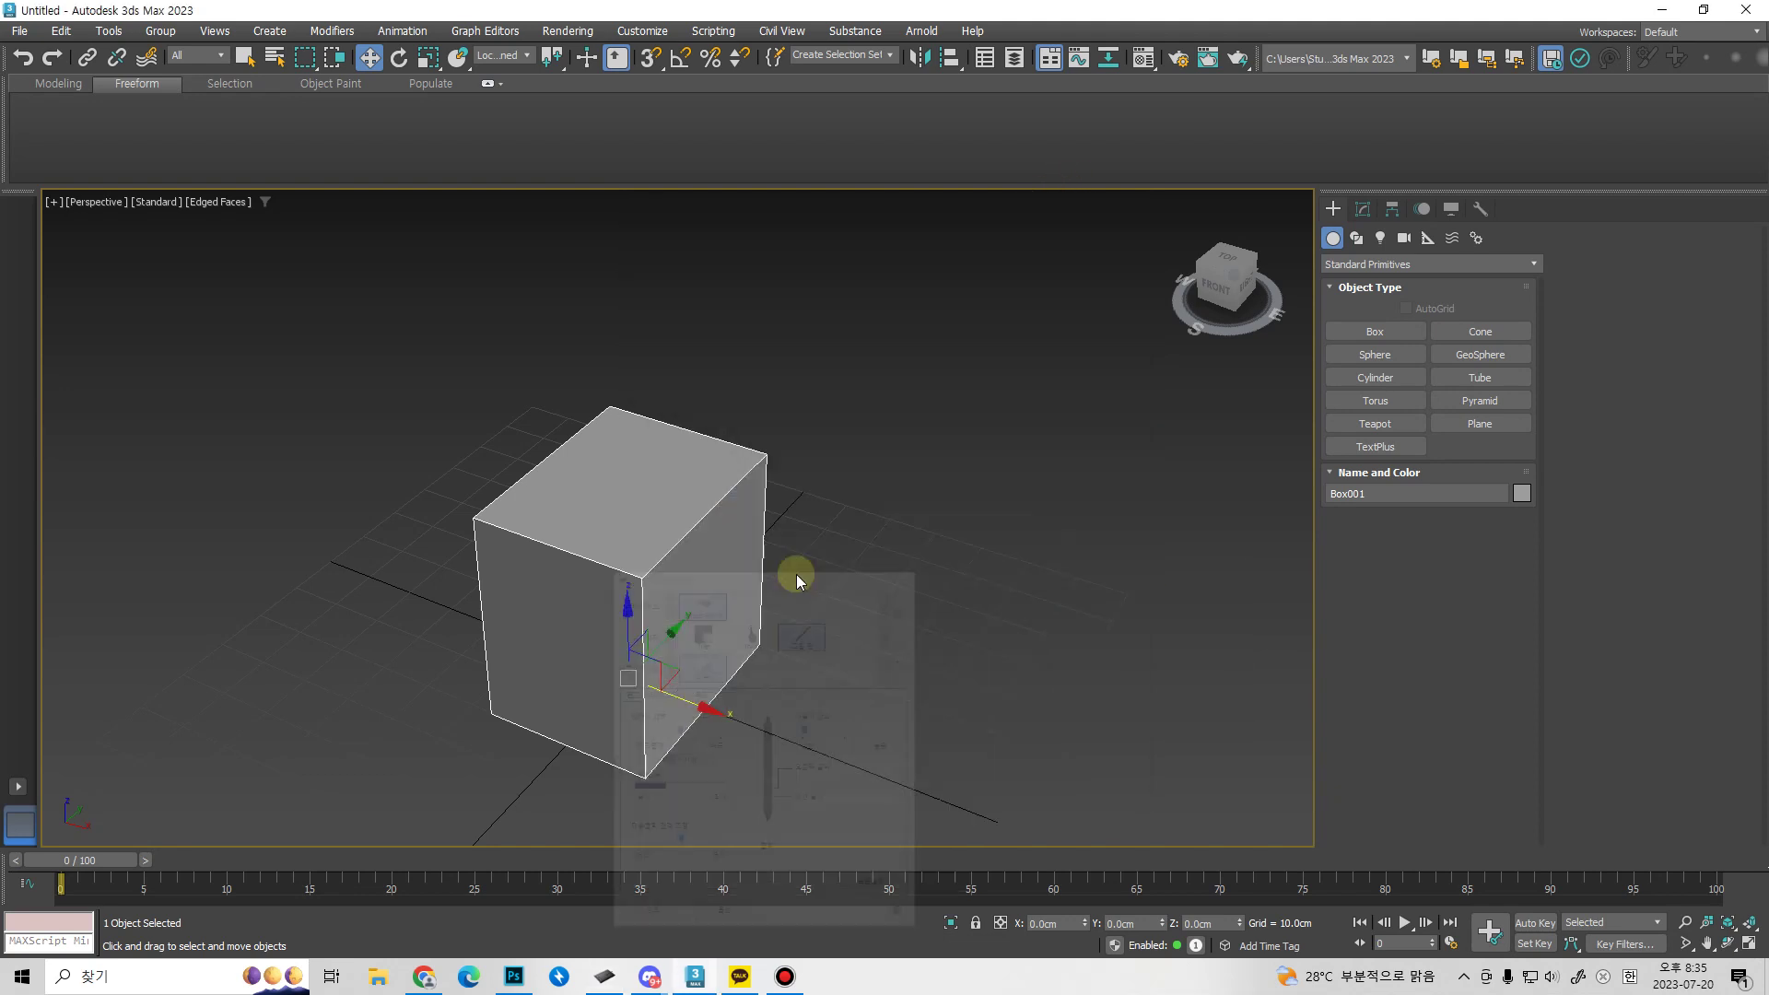
pyautogui.moveTo(796, 573); pyautogui.dragTo(761, 523, button='middle')
pyautogui.scroll(-2, 690, 616)
pyautogui.moveTo(700, 613); pyautogui.dragTo(866, 641, button='middle')
pyautogui.scroll(3, 866, 641)
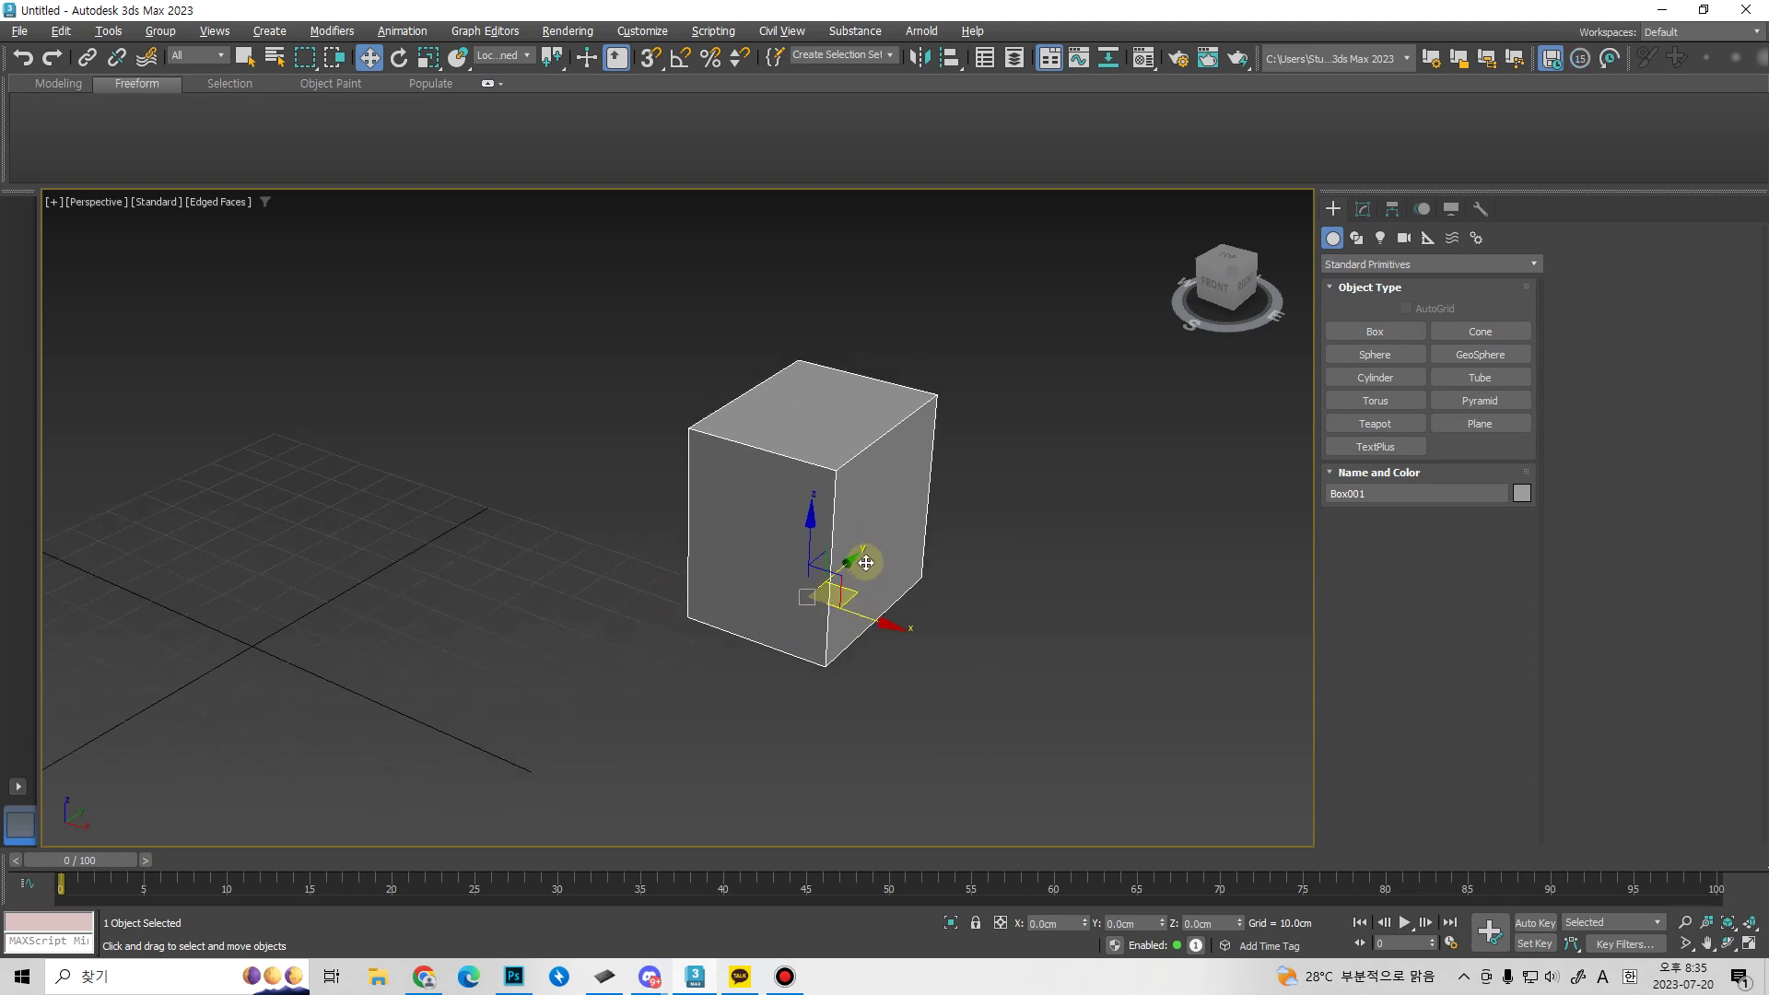
# Convert the selected box to an Editable Poly and enter Element sub-object level.
pyautogui.rightClick(852, 507)
pyautogui.moveTo(978, 759)
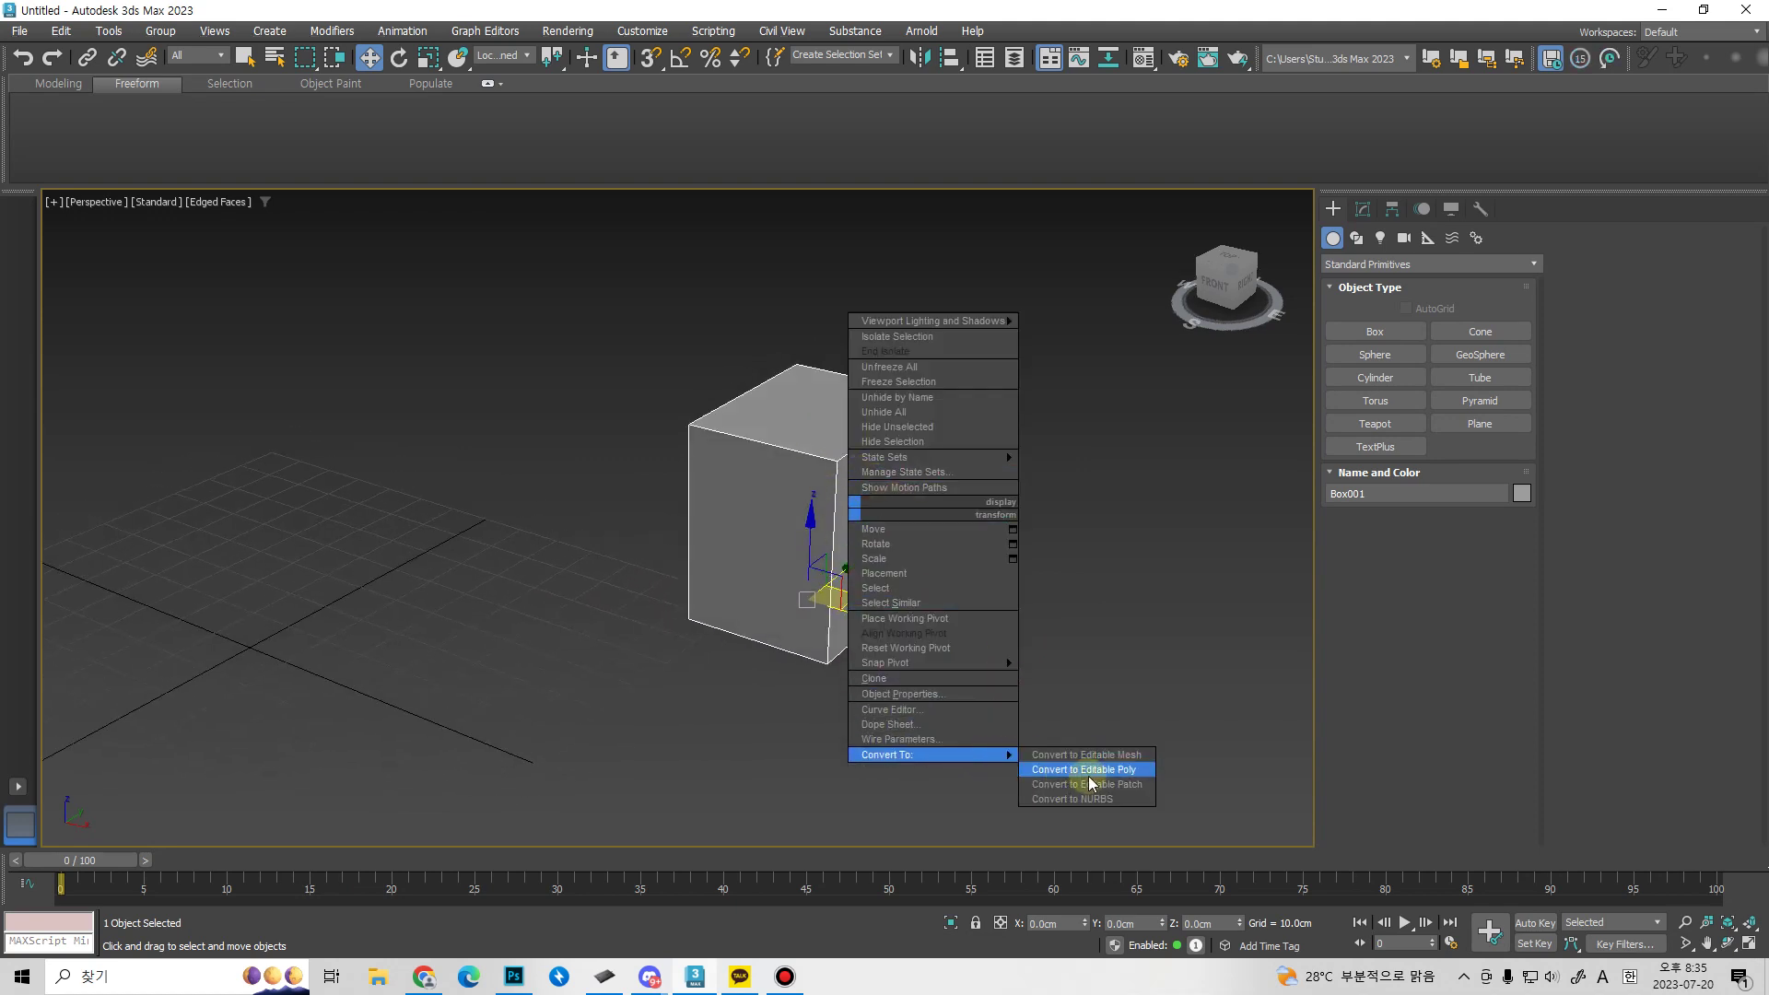
pyautogui.click(1094, 770)
pyautogui.press('5')
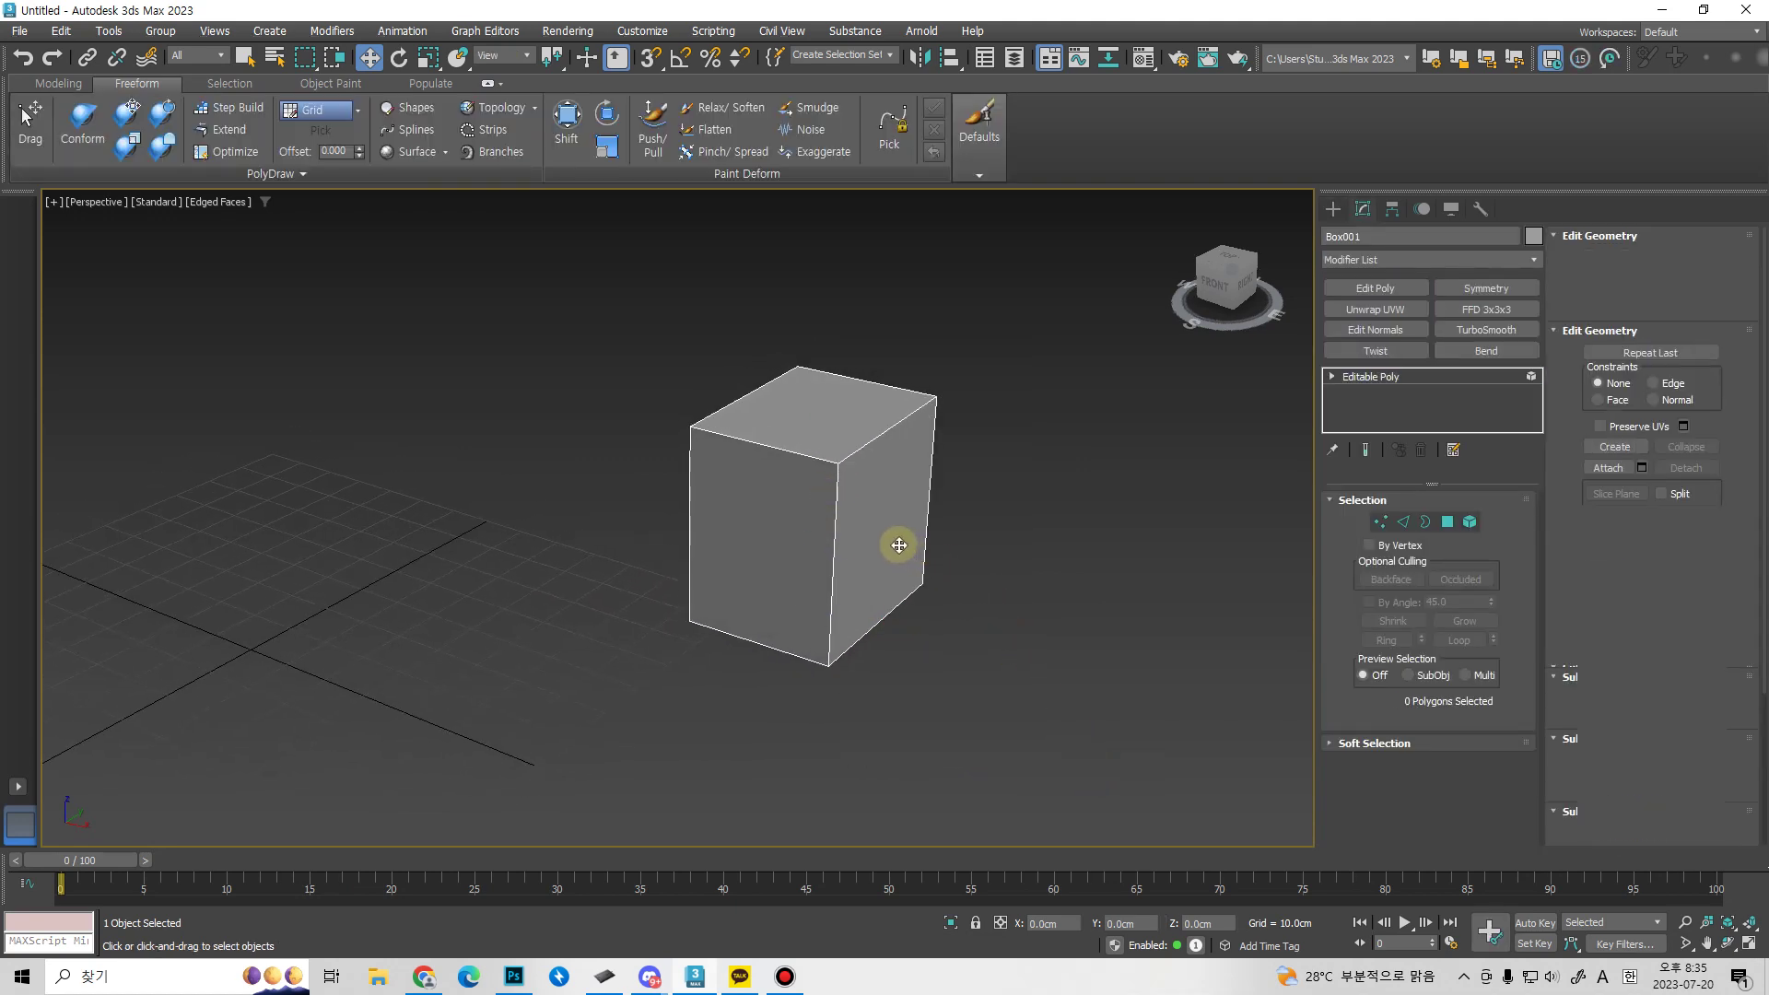
# Clone the box's element up and away from the original, and scale the cloned element down to a smaller box.
pyautogui.click(899, 545)
pyautogui.moveTo(905, 525); pyautogui.dragTo(845, 573, button='middle')
pyautogui.keyDown('alt'); pyautogui.moveTo(880, 631); pyautogui.dragTo(969, 552, button='middle'); pyautogui.keyUp('alt')
pyautogui.moveTo(823, 557)
pyautogui.mouseDown()
pyautogui.moveTo(1027, 392)
pyautogui.moveTo(826, 537)
pyautogui.moveTo(1060, 332)
pyautogui.moveTo(1041, 342)
pyautogui.mouseUp()
pyautogui.click(947, 498)
pyautogui.keyDown('alt'); pyautogui.moveTo(1010, 536); pyautogui.dragTo(969, 627, button='middle'); pyautogui.keyUp('alt')
pyautogui.press('r')
pyautogui.moveTo(980, 402); pyautogui.dragTo(978, 537)
# Move the small element beside the large box's upper corner, at about X 104.6, Y 101.3, Z 50.4 cm.
pyautogui.press('w')
pyautogui.keyDown('alt'); pyautogui.moveTo(1066, 403); pyautogui.dragTo(1055, 433, button='middle'); pyautogui.keyUp('alt')
pyautogui.moveTo(1035, 401); pyautogui.dragTo(1062, 224)
pyautogui.keyDown('alt'); pyautogui.moveTo(982, 512); pyautogui.dragTo(1060, 389, button='middle'); pyautogui.keyUp('alt')
pyautogui.moveTo(1059, 389); pyautogui.dragTo(960, 491, button='middle')
pyautogui.moveTo(962, 308); pyautogui.dragTo(1001, 367)
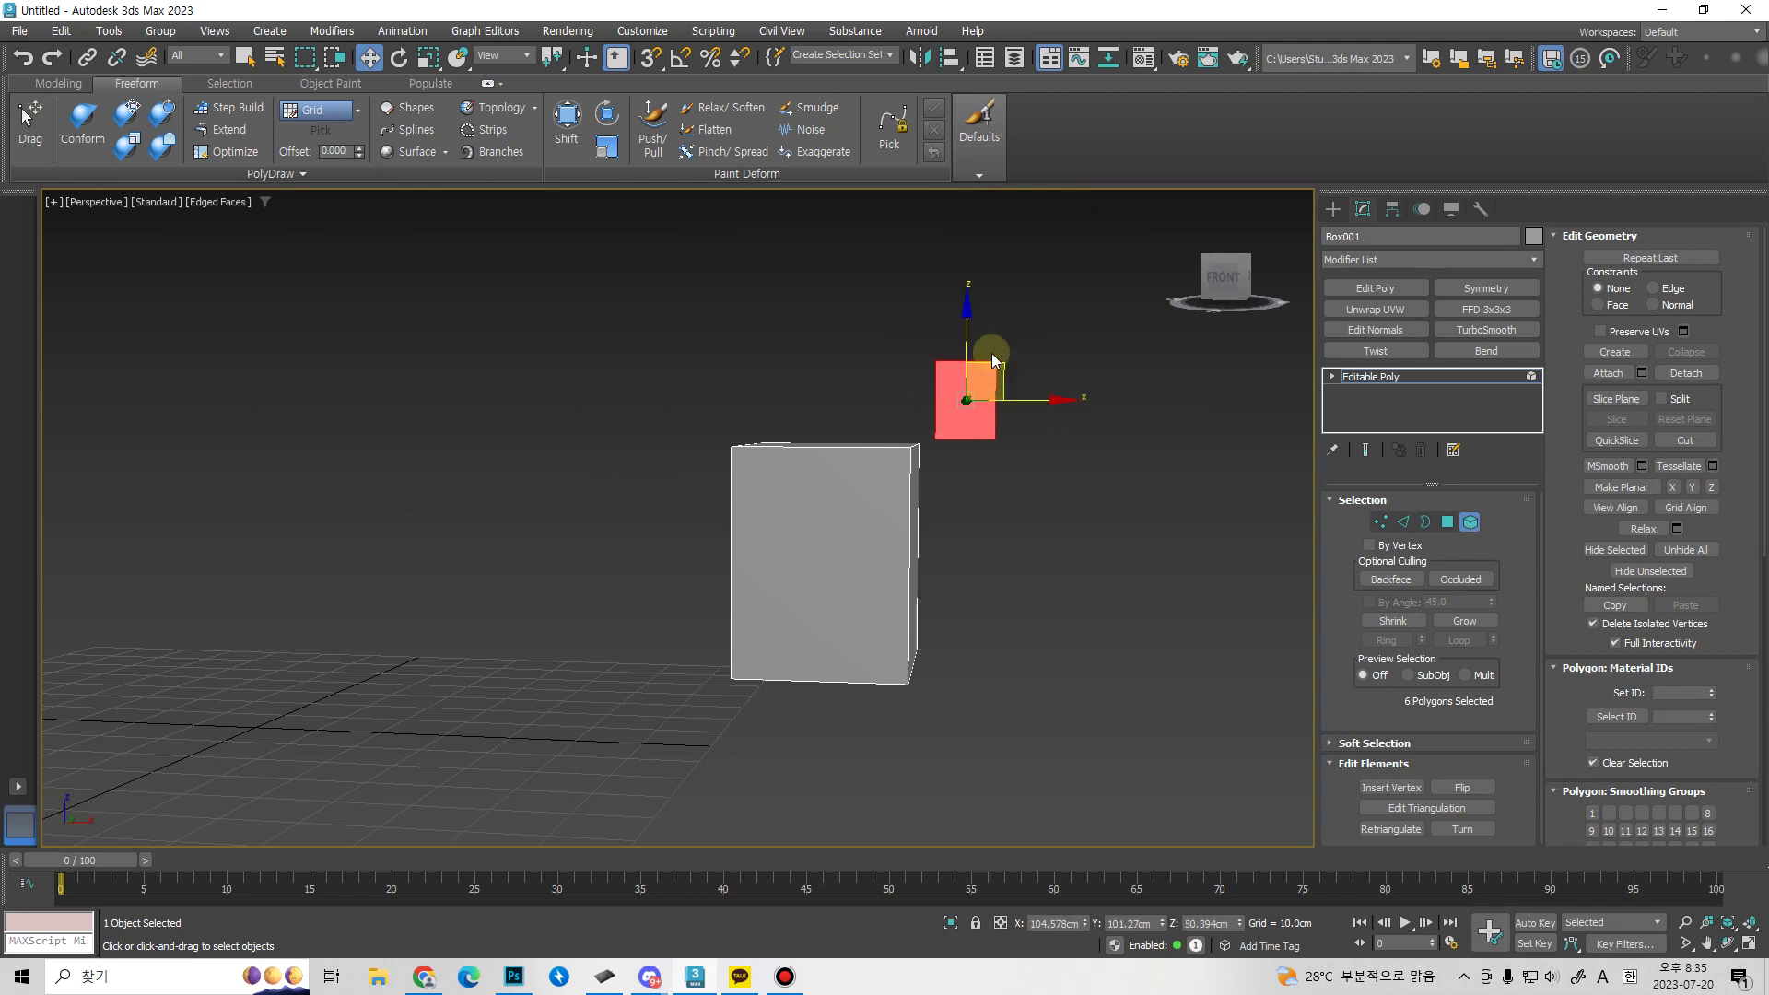
pyautogui.keyDown('alt'); pyautogui.moveTo(1004, 490); pyautogui.dragTo(940, 429, button='middle'); pyautogui.keyUp('alt')
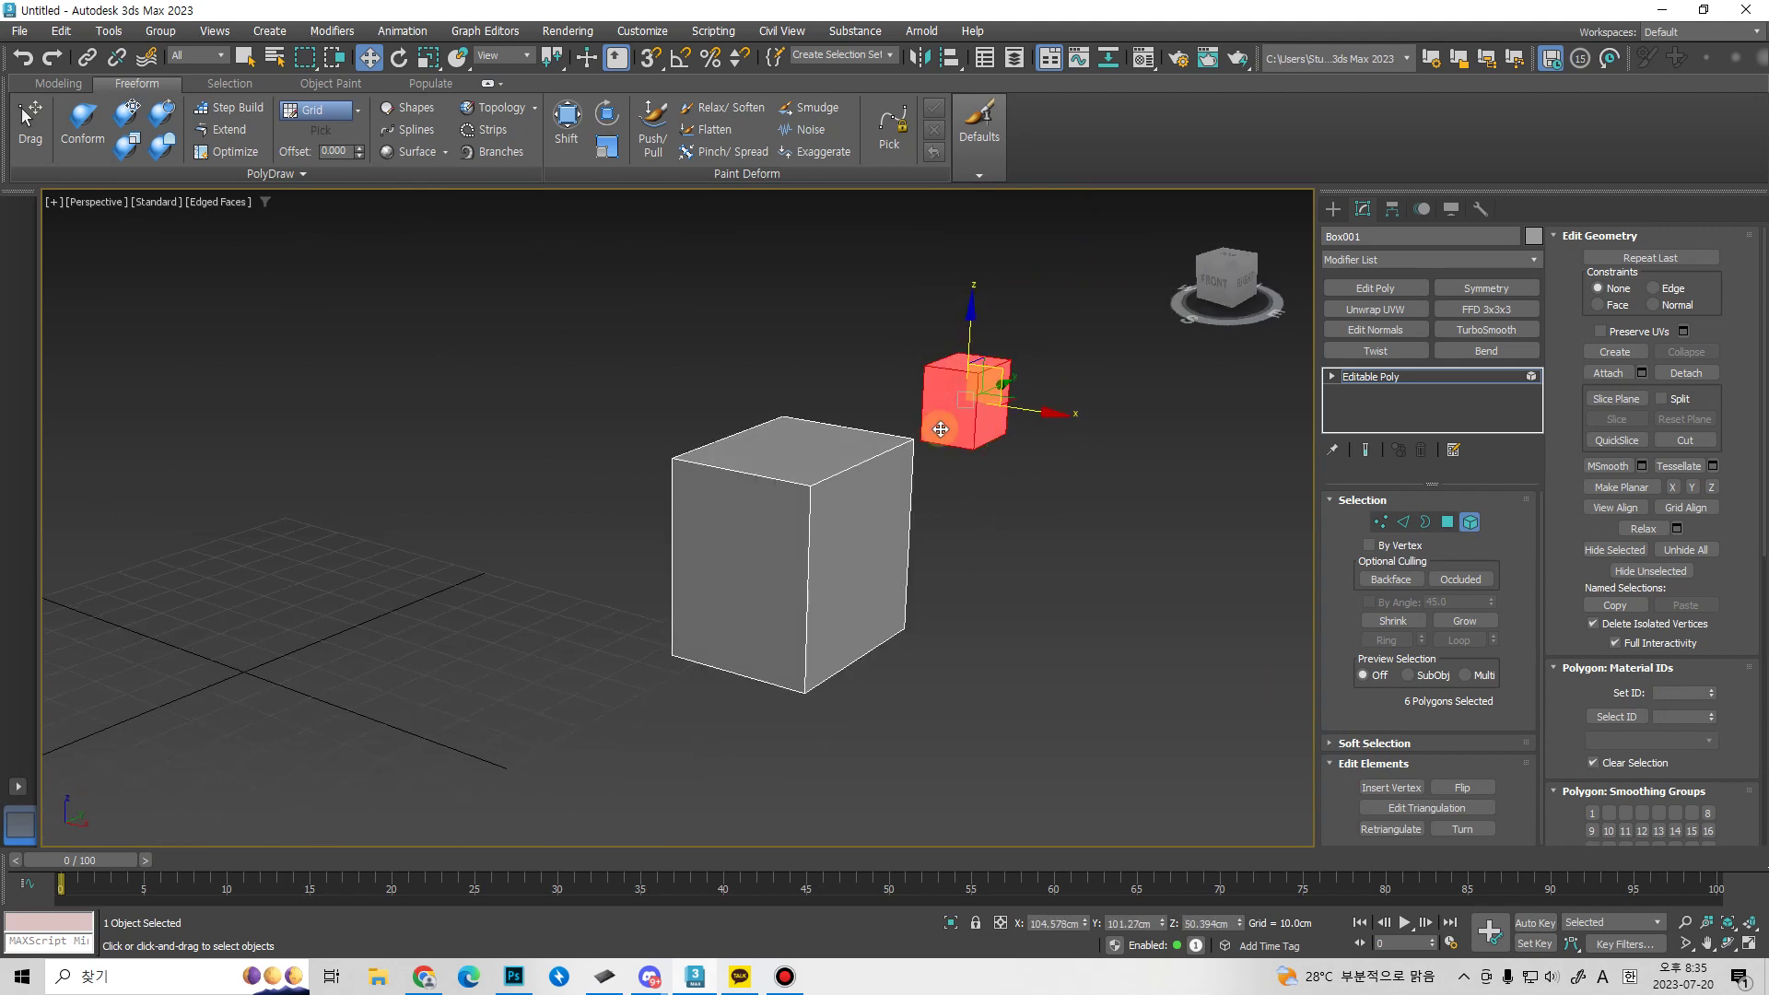
# Leave Element level to view the whole object, and re-enter it to select the small element.
pyautogui.click(1469, 522)
pyautogui.moveTo(793, 611); pyautogui.dragTo(848, 625, button='middle')
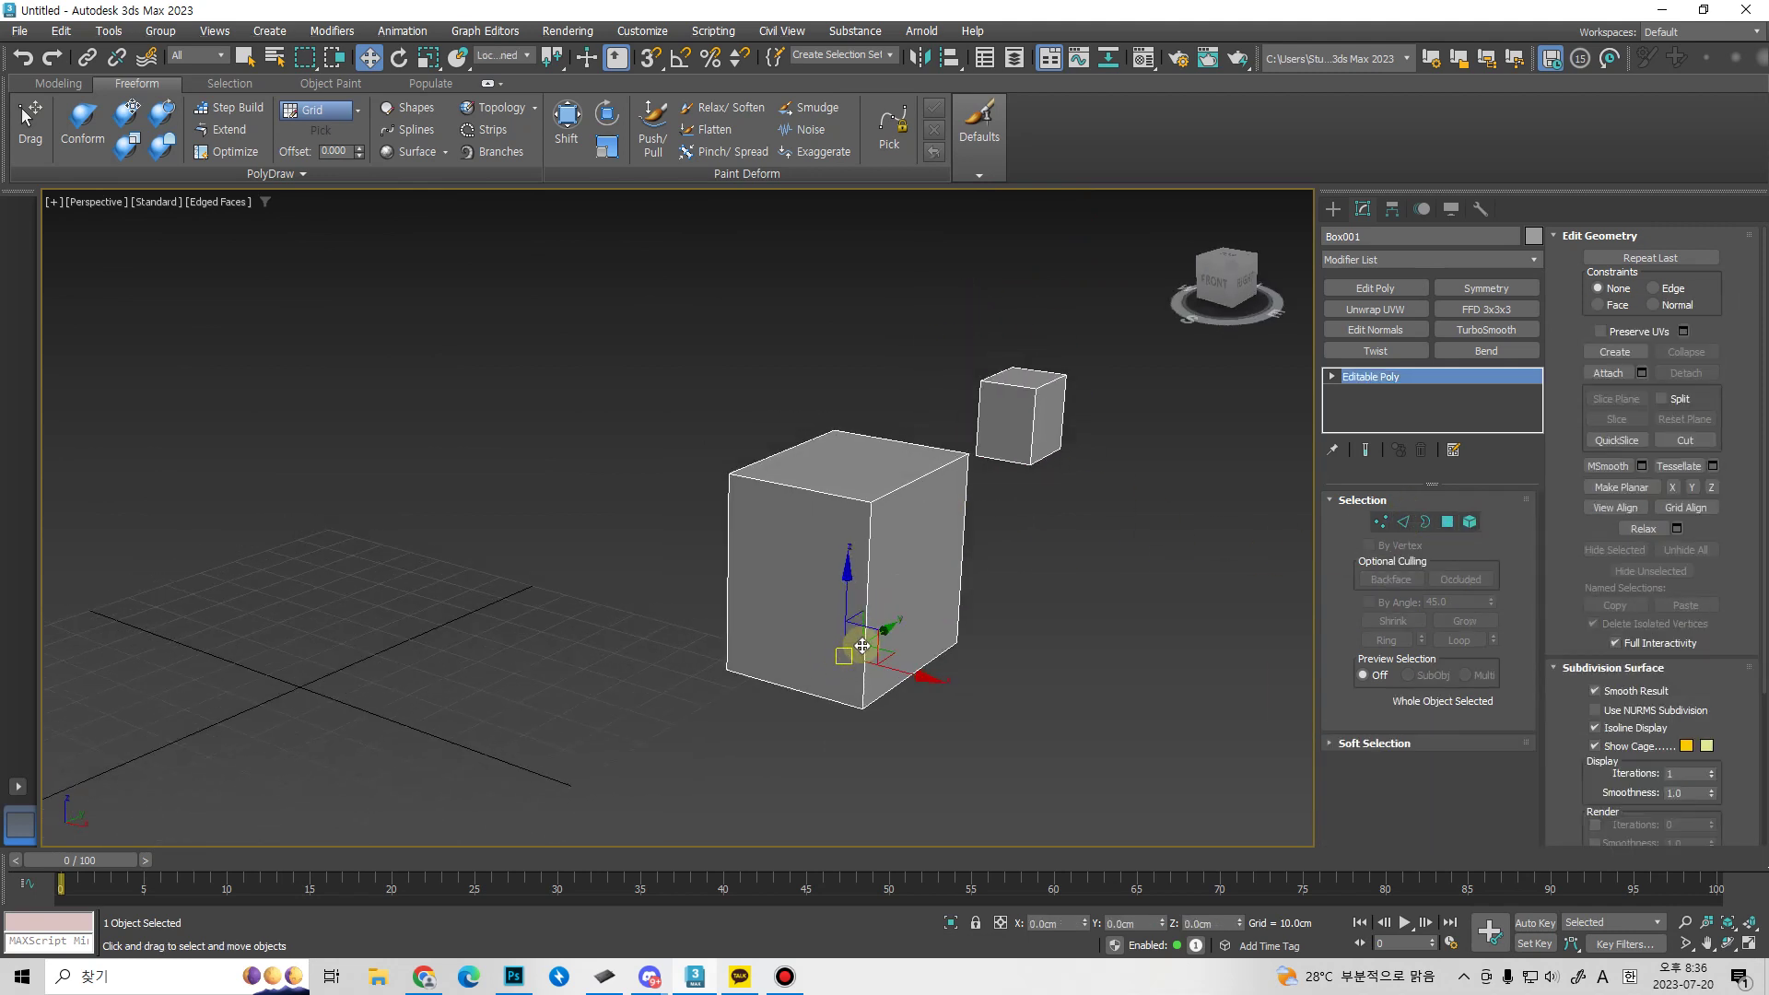
pyautogui.keyDown('alt'); pyautogui.moveTo(966, 551); pyautogui.dragTo(949, 562, button='middle'); pyautogui.keyUp('alt')
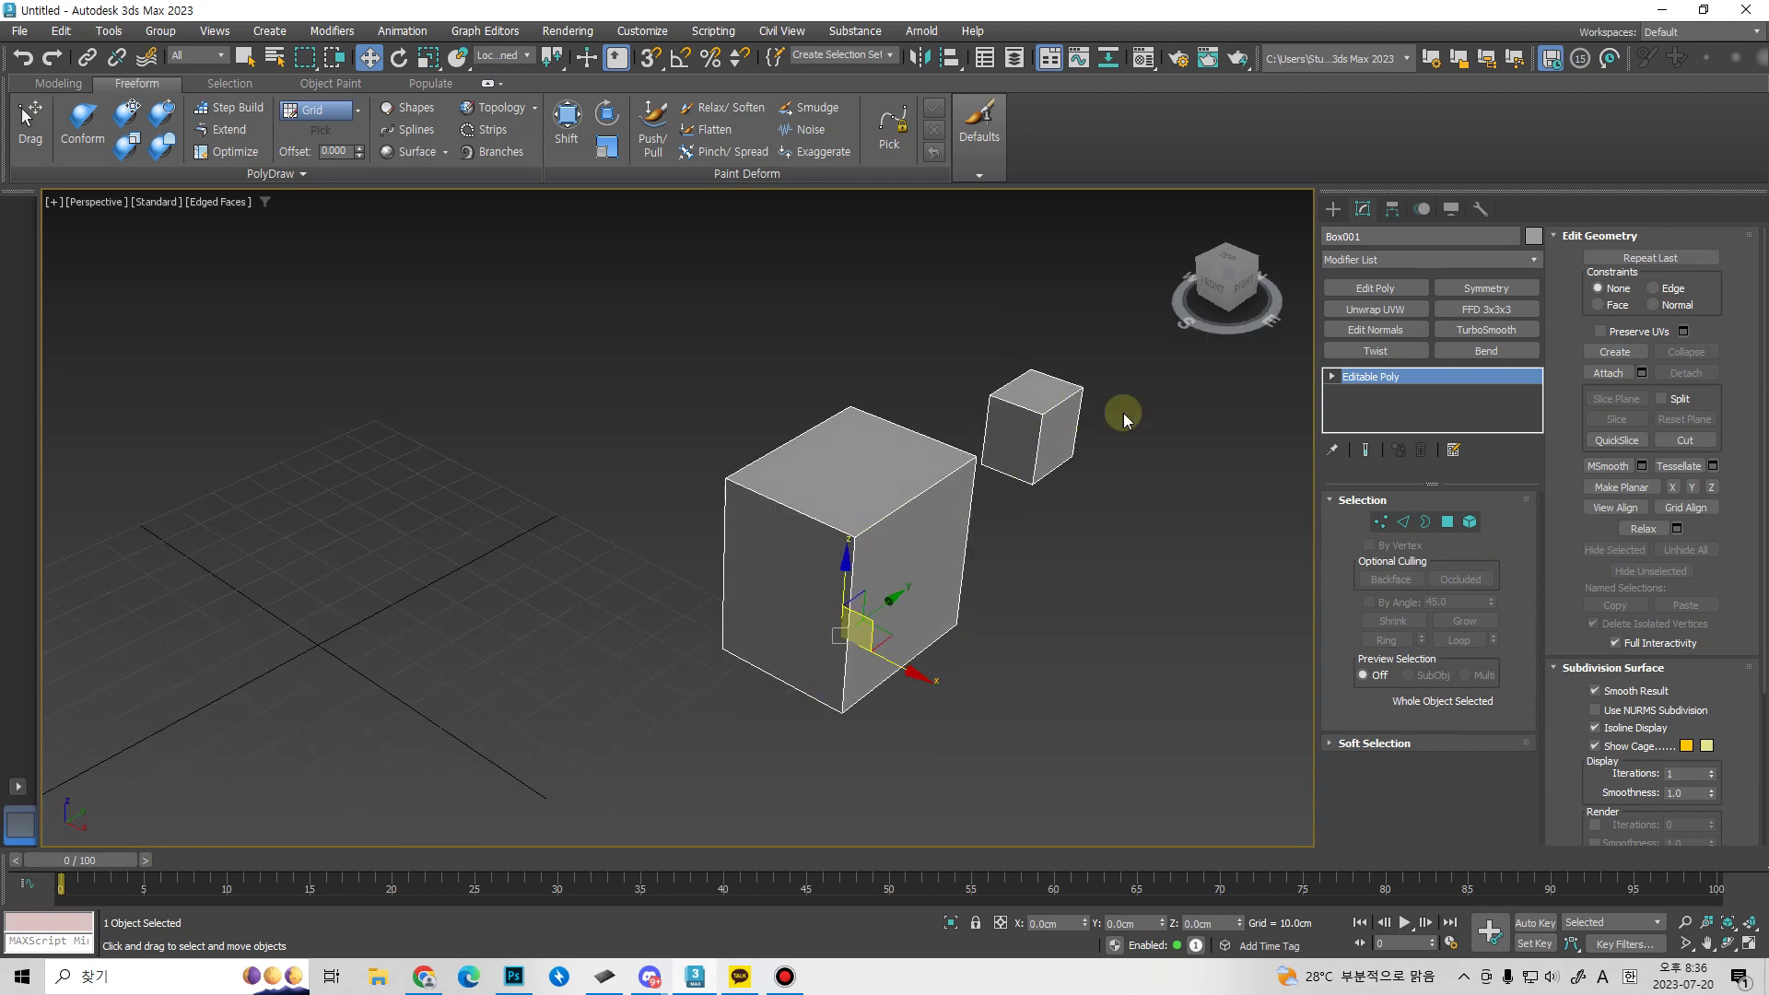
pyautogui.press('5')
pyautogui.click(1017, 433)
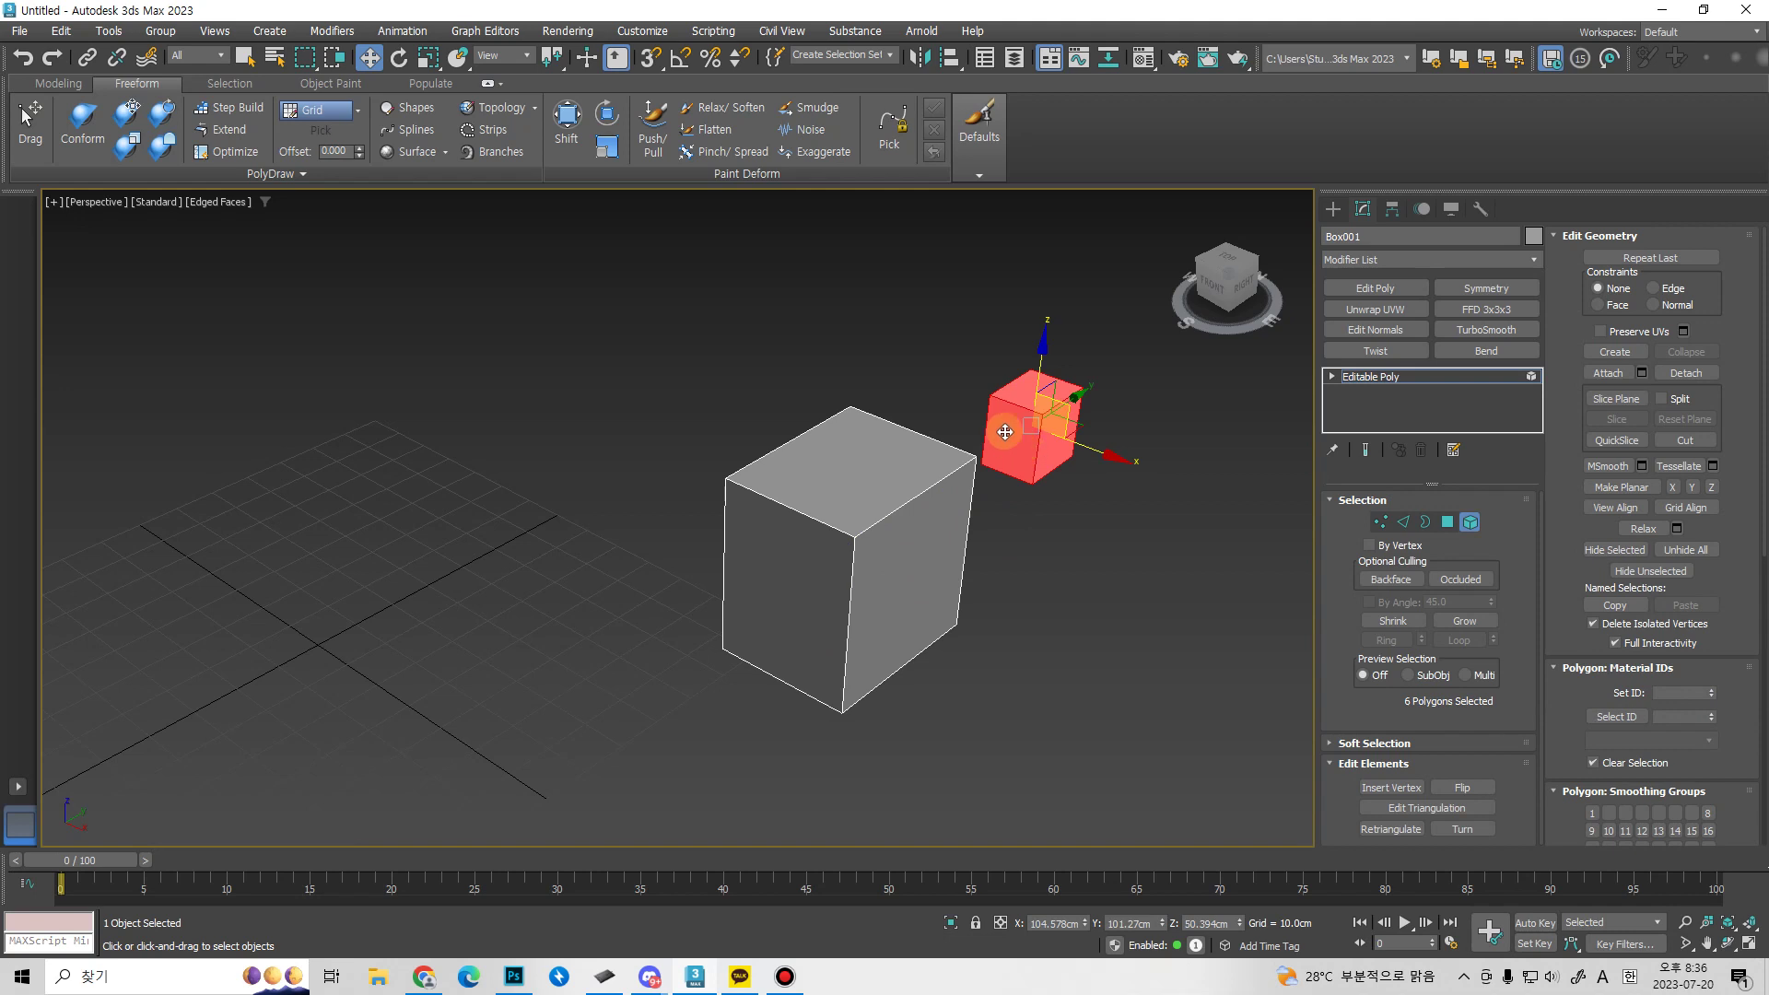
pyautogui.moveTo(1006, 534)
pyautogui.keyDown('alt'); pyautogui.mouseDown(button='middle')
pyautogui.moveTo(1045, 504)
pyautogui.moveTo(1013, 500)
pyautogui.mouseUp(button='middle'); pyautogui.keyUp('alt')
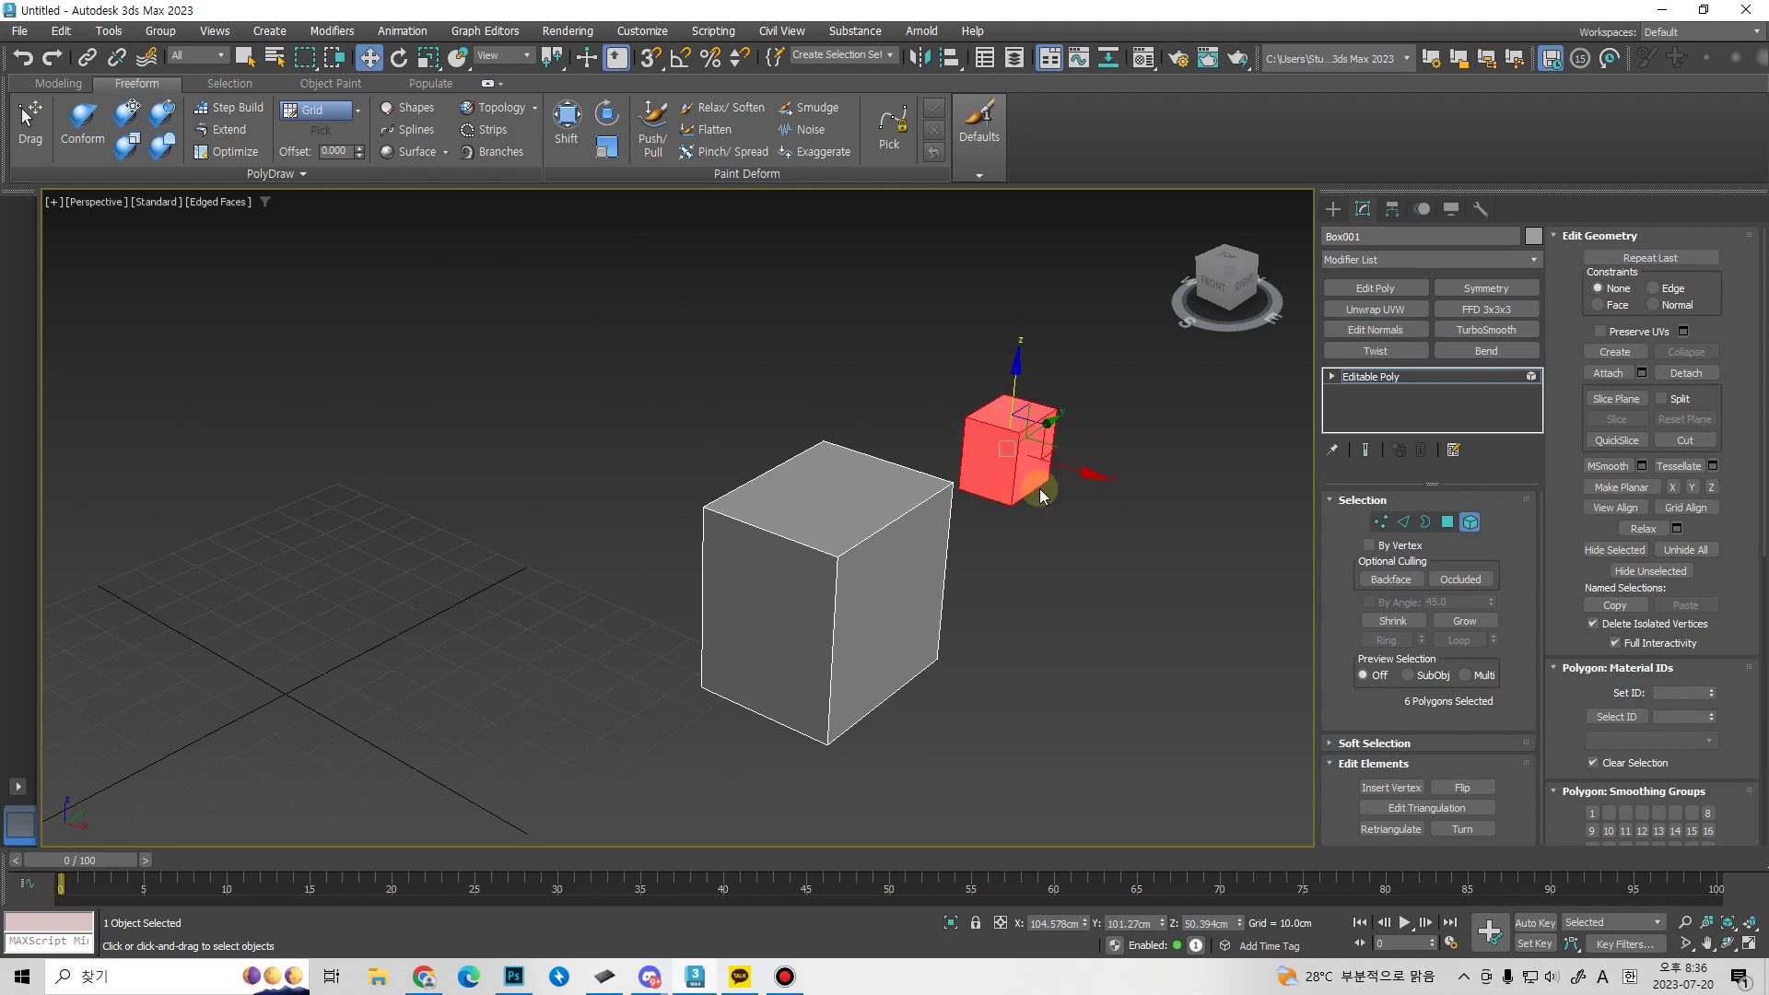
# Select the small and large elements individually in turn, and finish with both elements selected together.
pyautogui.click(1024, 547)
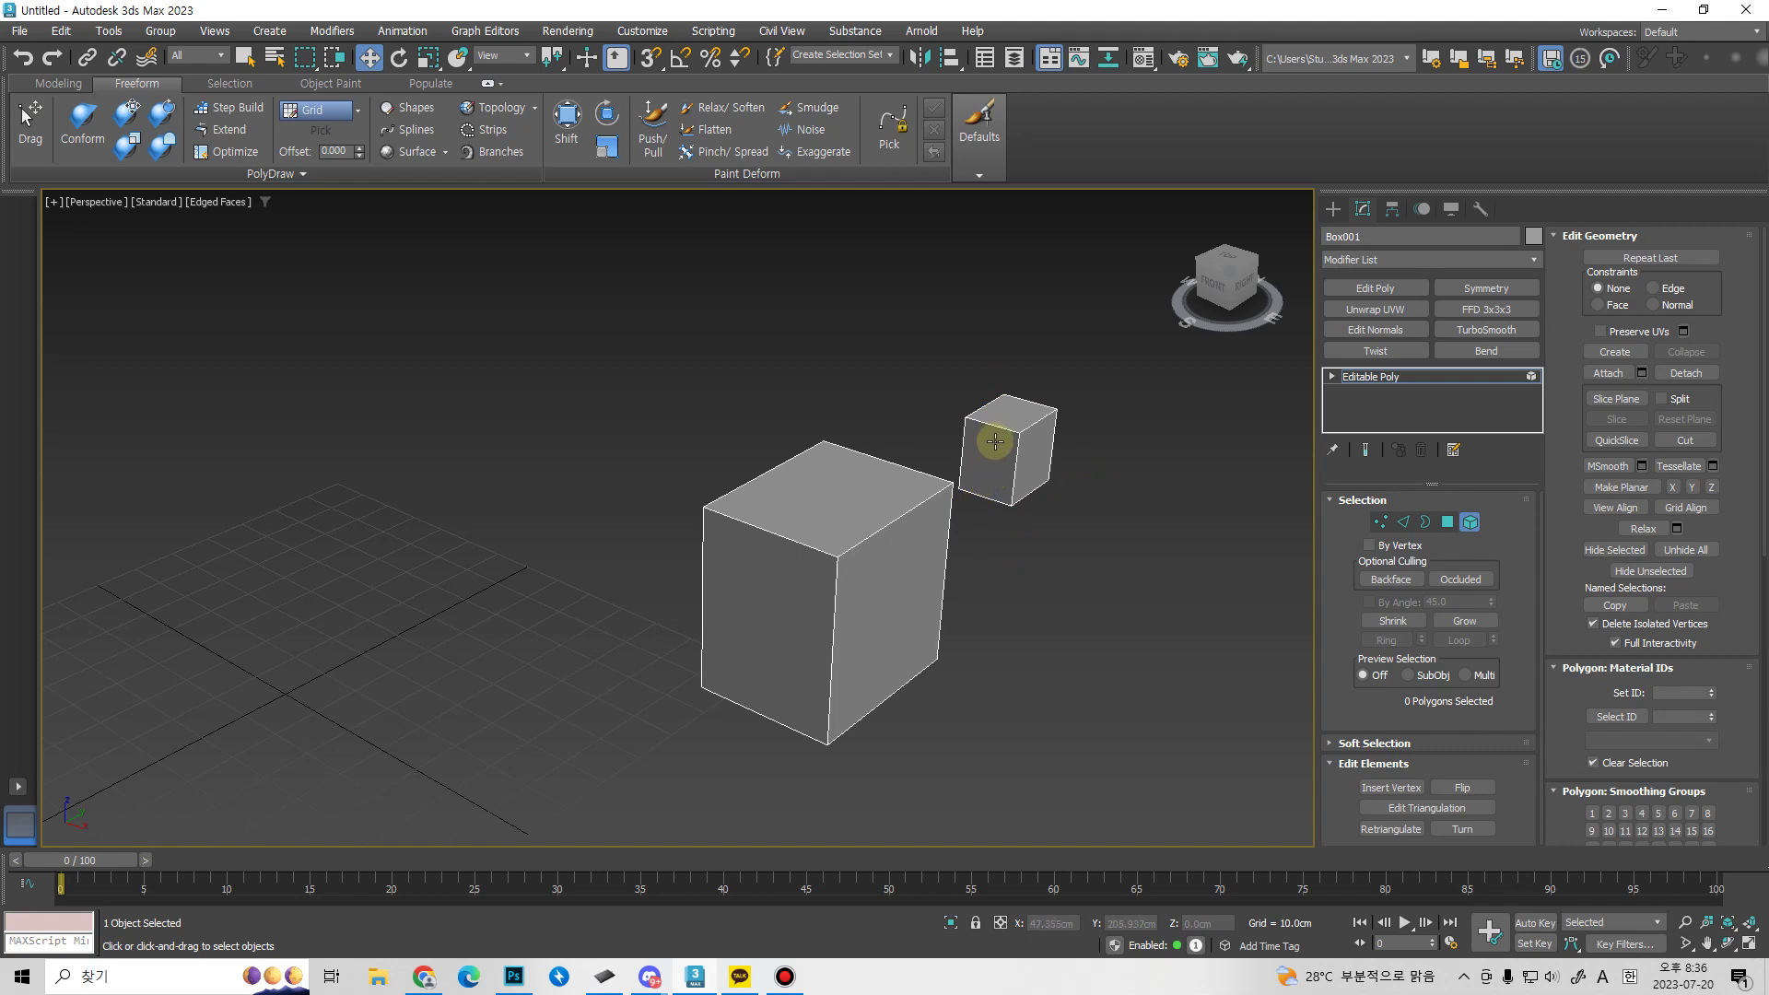
pyautogui.click(997, 452)
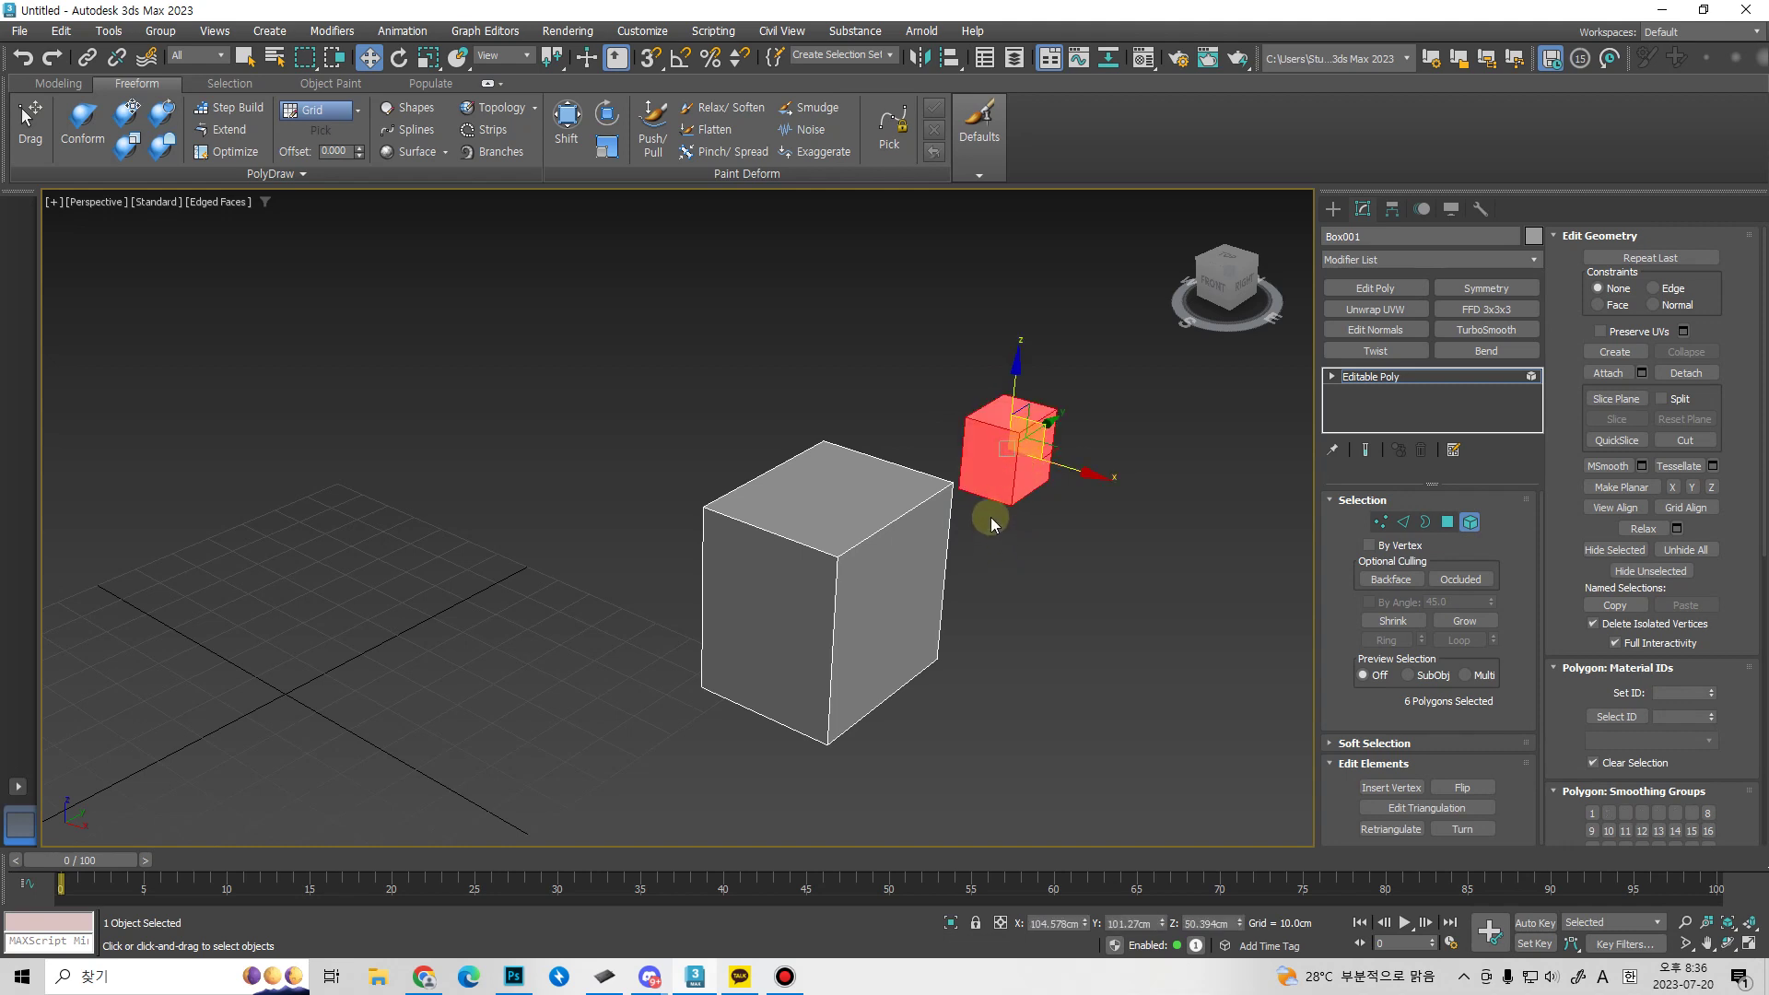
pyautogui.click(903, 495)
pyautogui.click(992, 470)
pyautogui.click(841, 590)
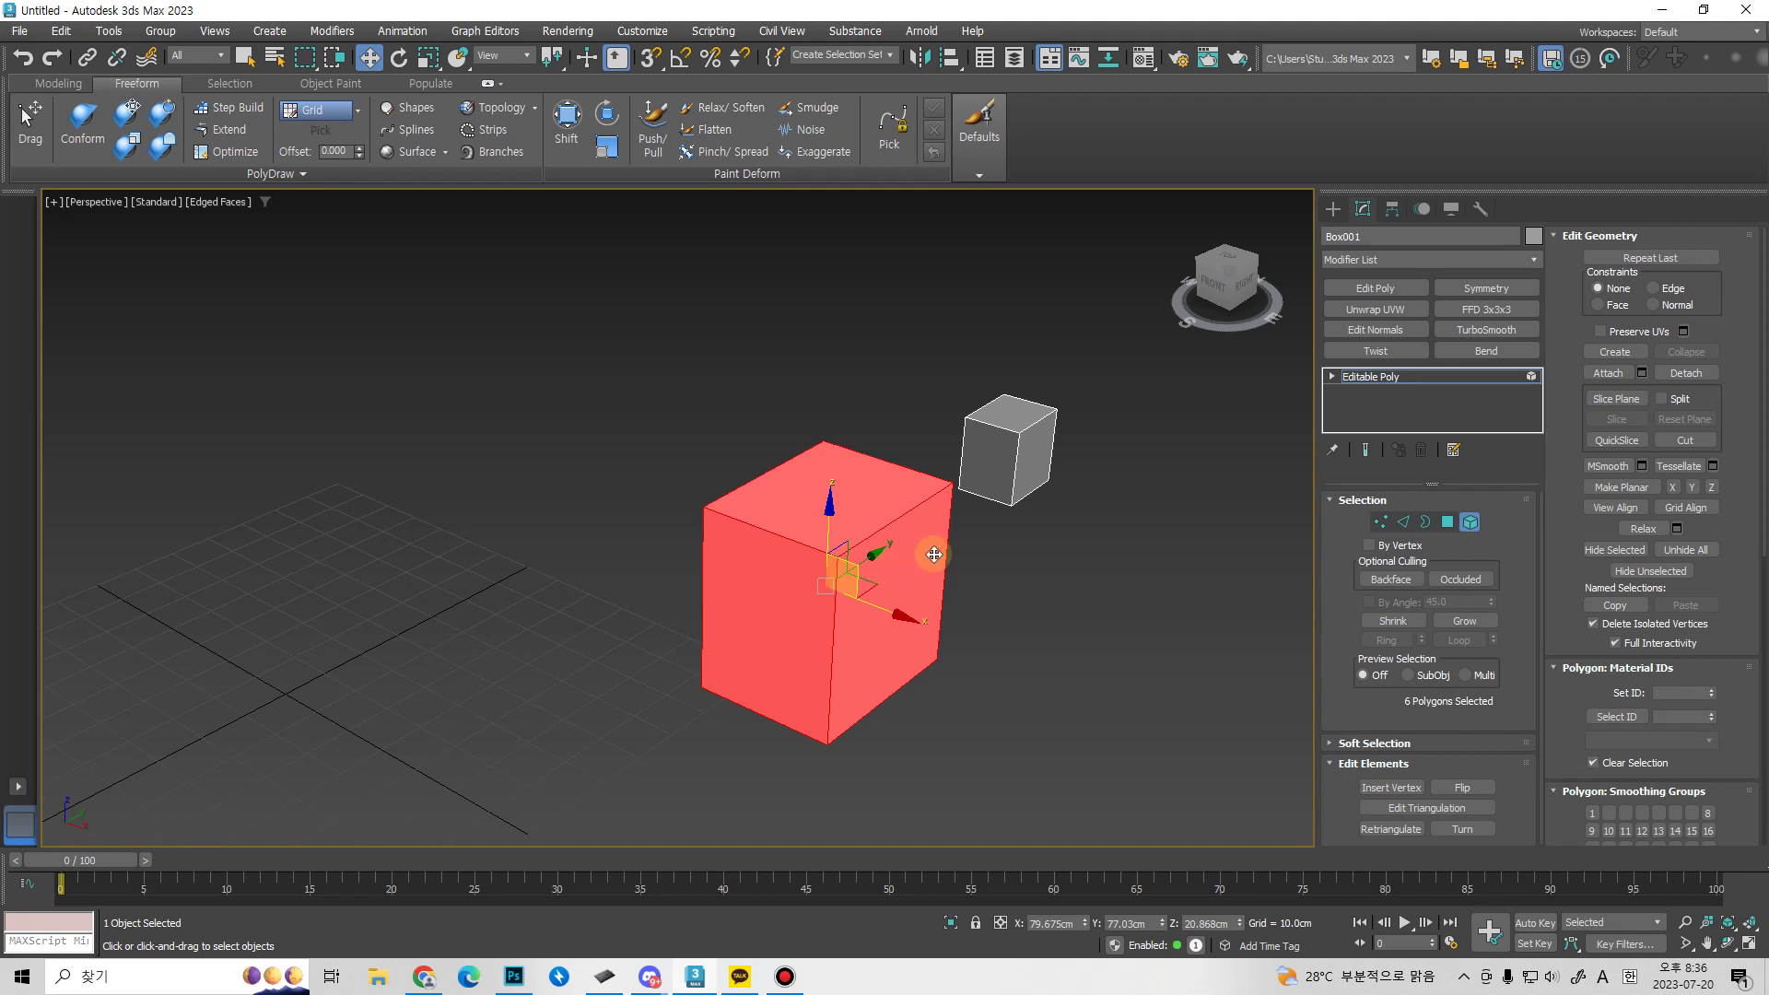
pyautogui.click(1050, 607)
pyautogui.click(945, 550)
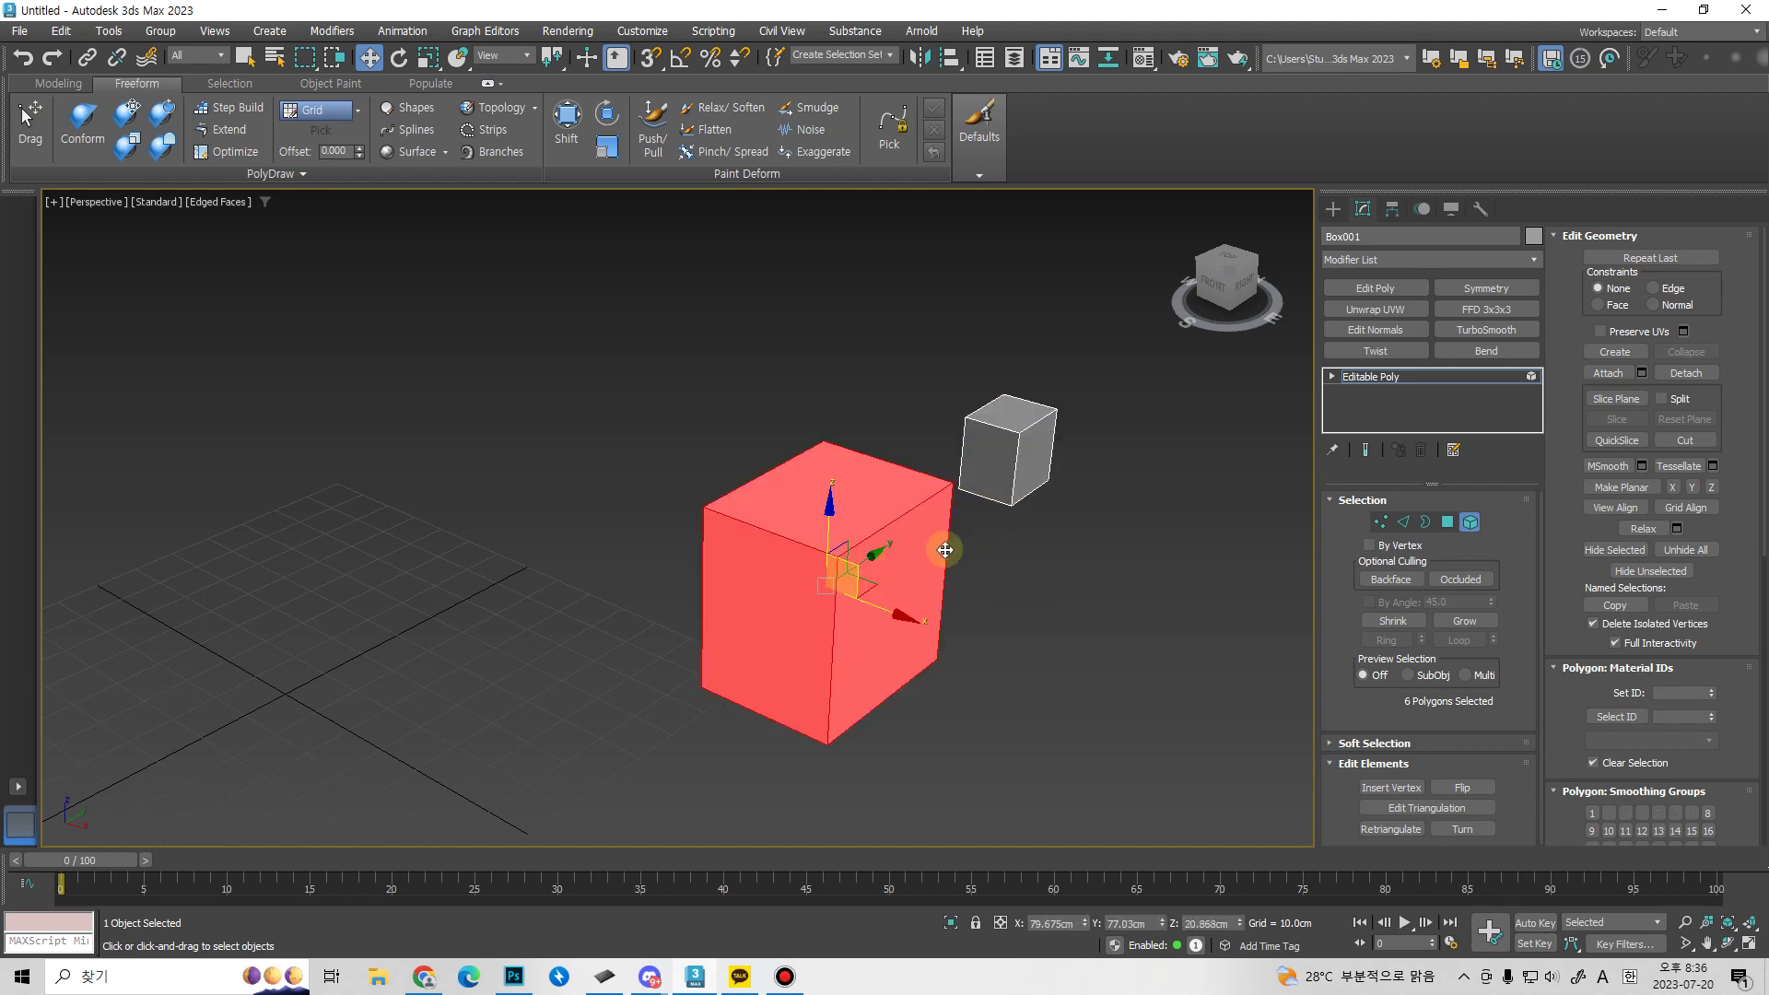
pyautogui.keyDown('ctrl'); pyautogui.click(1009, 463); pyautogui.keyUp('ctrl')
# Try rotating the two selected elements, and repeat the rotation test with a different transform center option.
pyautogui.keyDown('alt'); pyautogui.moveTo(962, 550); pyautogui.dragTo(794, 552, button='middle'); pyautogui.keyUp('alt')
pyautogui.press('e')
pyautogui.moveTo(823, 621); pyautogui.dragTo(879, 615)
pyautogui.click(880, 533)
pyautogui.moveTo(553, 69); pyautogui.dragTo(553, 99)
pyautogui.moveTo(855, 562)
pyautogui.mouseDown()
pyautogui.moveTo(947, 564)
pyautogui.moveTo(841, 442)
pyautogui.moveTo(854, 562)
pyautogui.mouseUp()
# Test rotation about the world origin with the transform coordinate center, restore the pivot point center, and clear the element selection.
pyautogui.moveTo(557, 61); pyautogui.dragTo(550, 153)
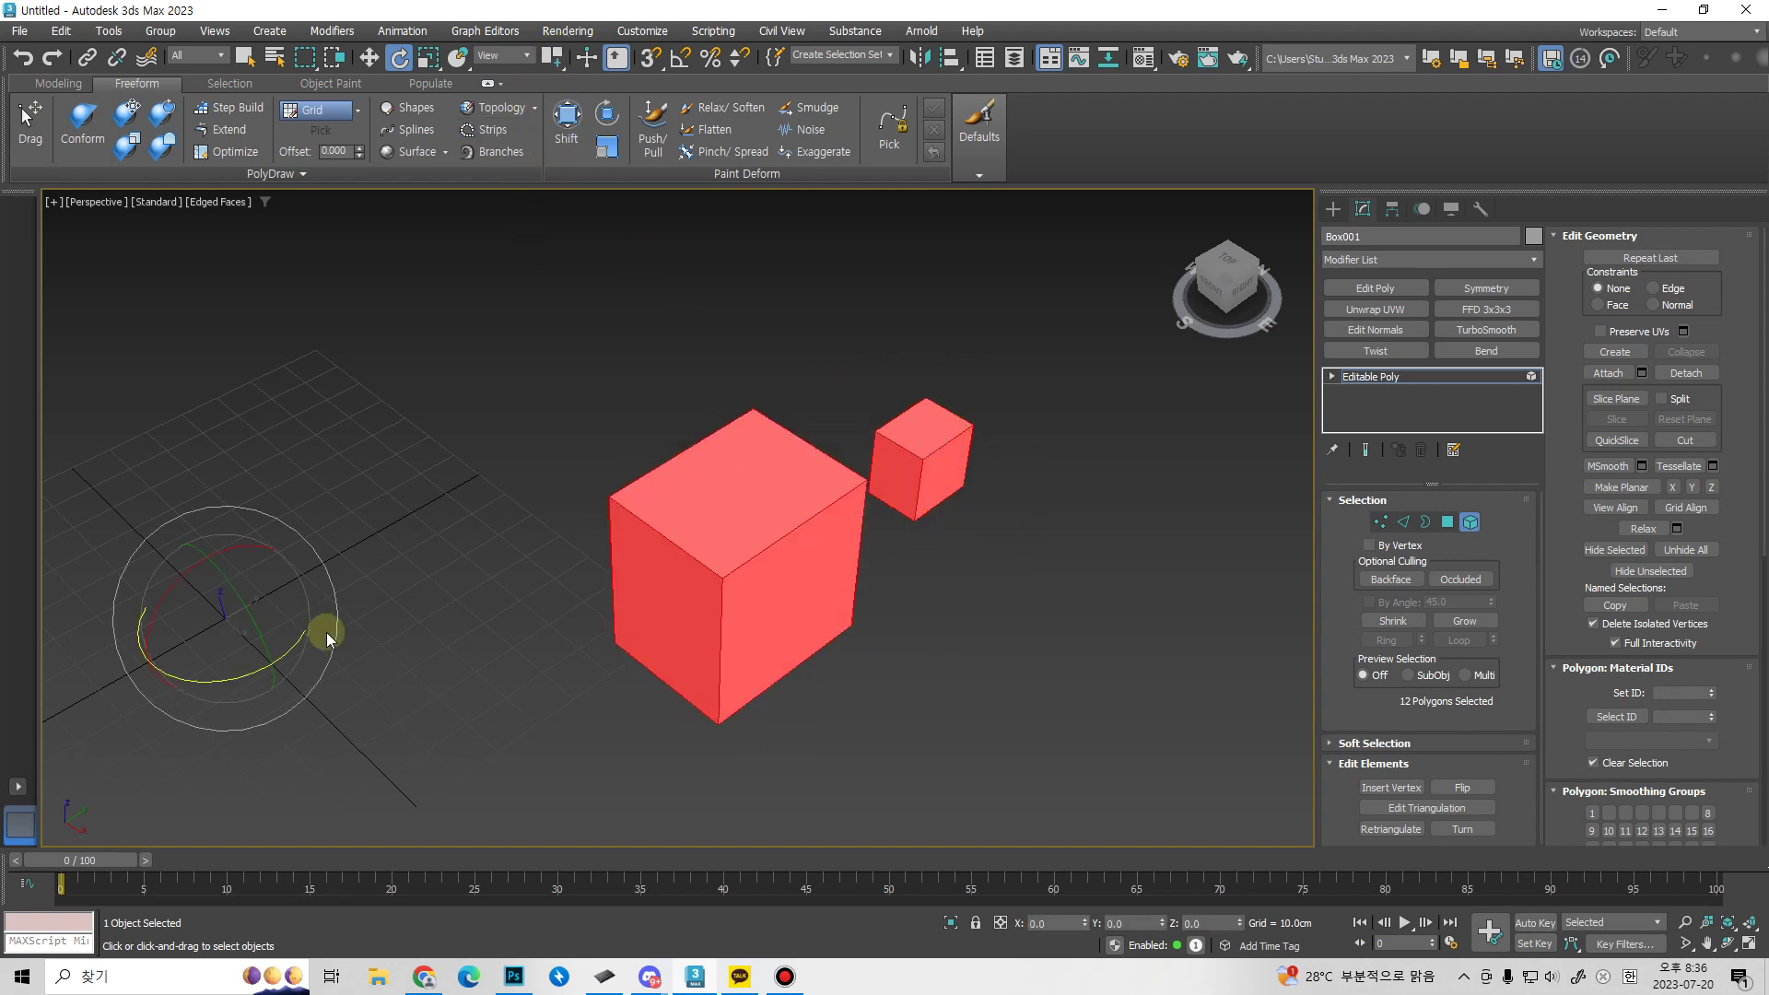
pyautogui.moveTo(245, 669)
pyautogui.mouseDown()
pyautogui.moveTo(517, 604)
pyautogui.moveTo(197, 644)
pyautogui.moveTo(434, 620)
pyautogui.moveTo(247, 667)
pyautogui.mouseUp()
pyautogui.moveTo(553, 58)
pyautogui.mouseDown()
pyautogui.moveTo(553, 108)
pyautogui.moveTo(553, 66)
pyautogui.mouseUp()
pyautogui.keyDown('alt'); pyautogui.moveTo(774, 442); pyautogui.dragTo(948, 575, button='middle'); pyautogui.keyUp('alt')
pyautogui.click(949, 576)
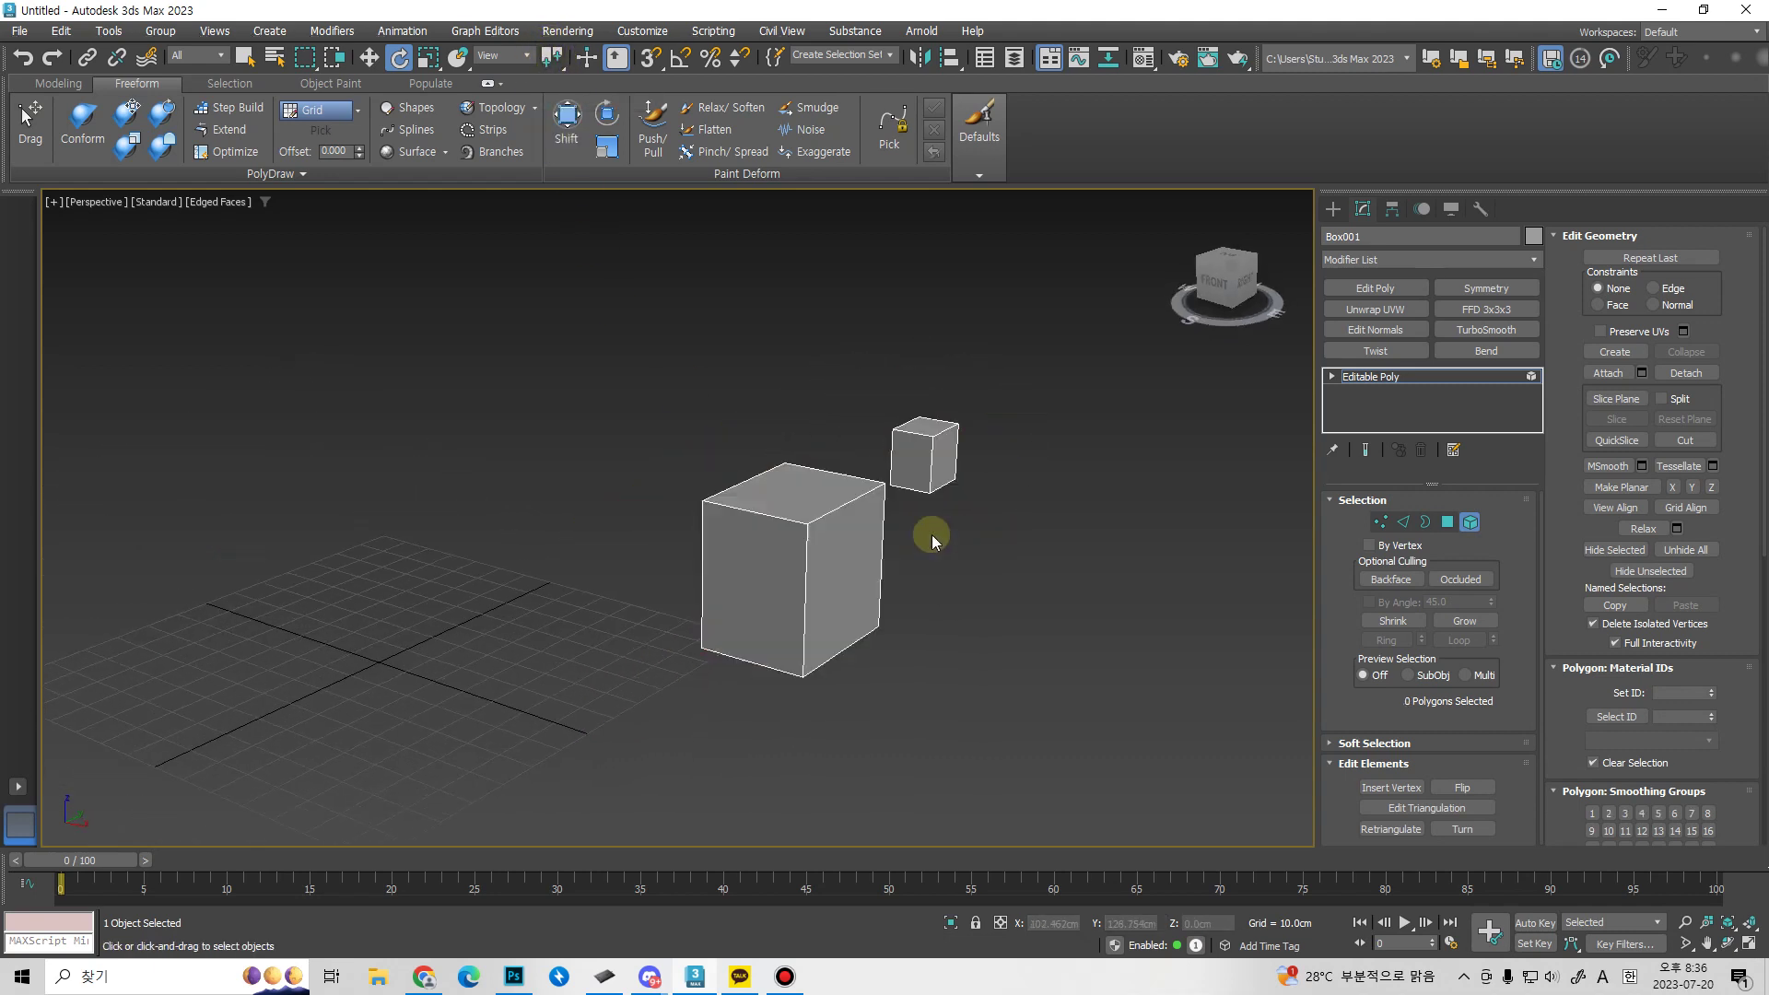
# With the Move tool, examine the gizmo on each element and on both together, view the transform center options, and clear the selection.
pyautogui.click(920, 479)
pyautogui.press('w')
pyautogui.keyDown('alt'); pyautogui.moveTo(920, 502); pyautogui.dragTo(886, 550, button='middle'); pyautogui.keyUp('alt')
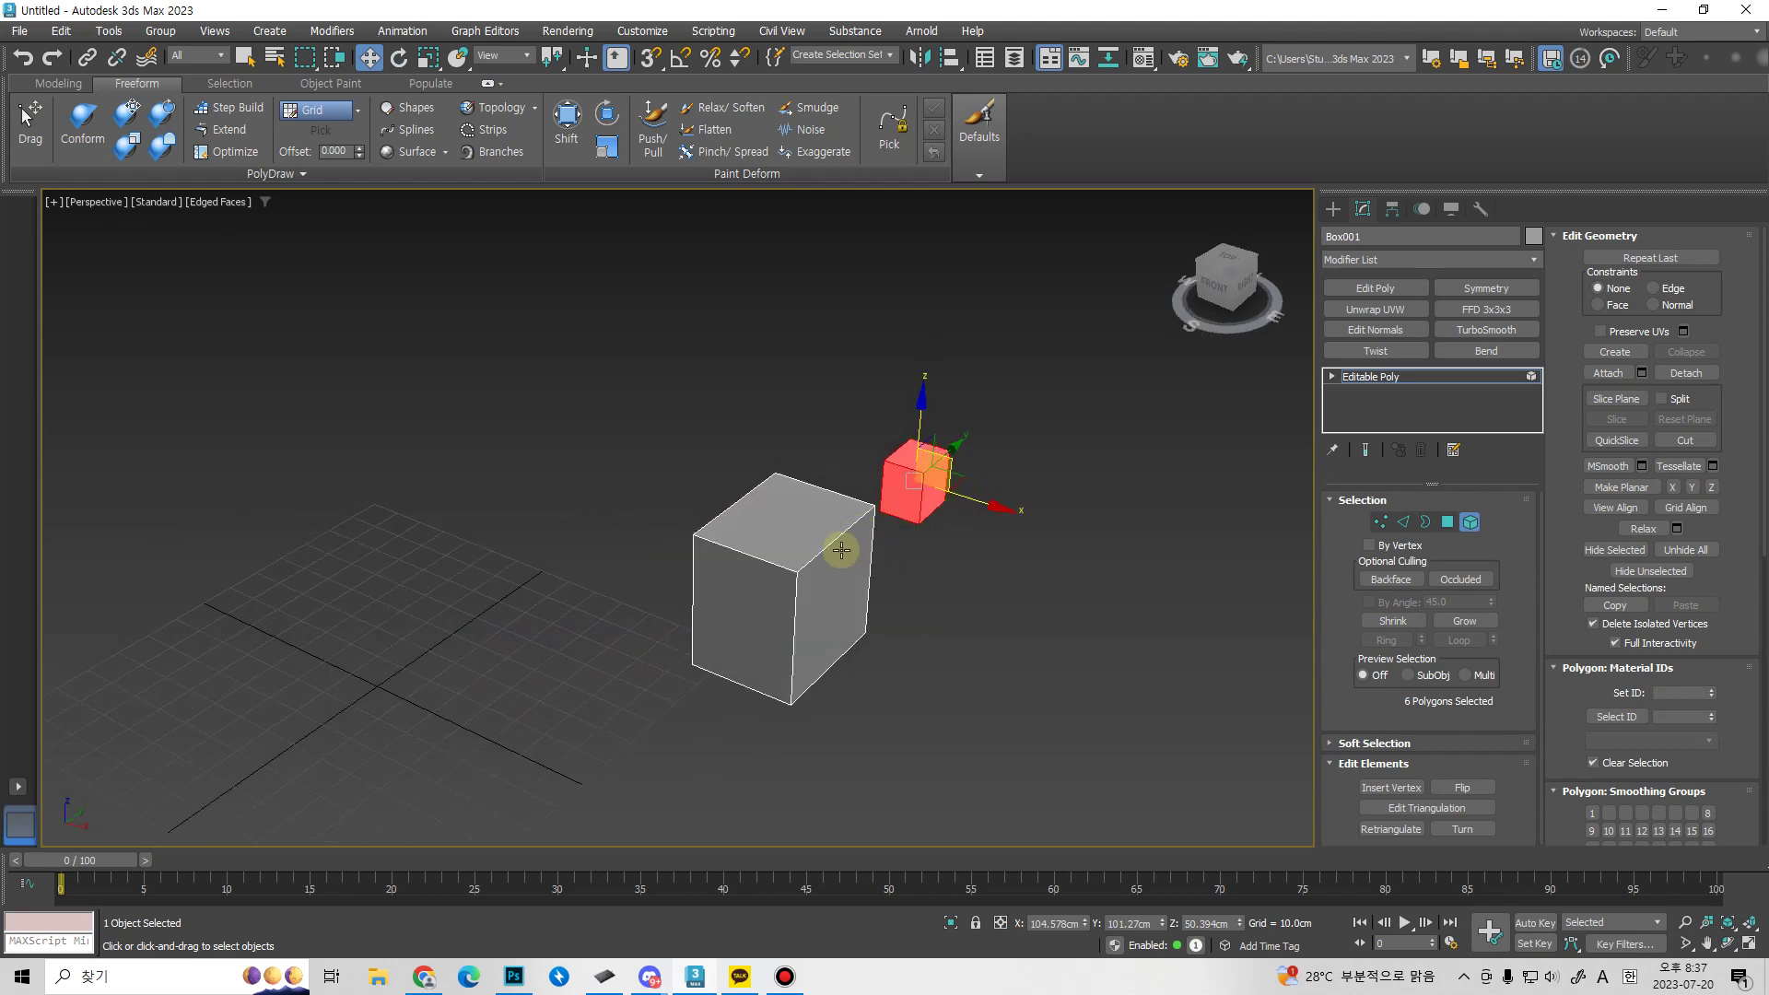
pyautogui.click(842, 541)
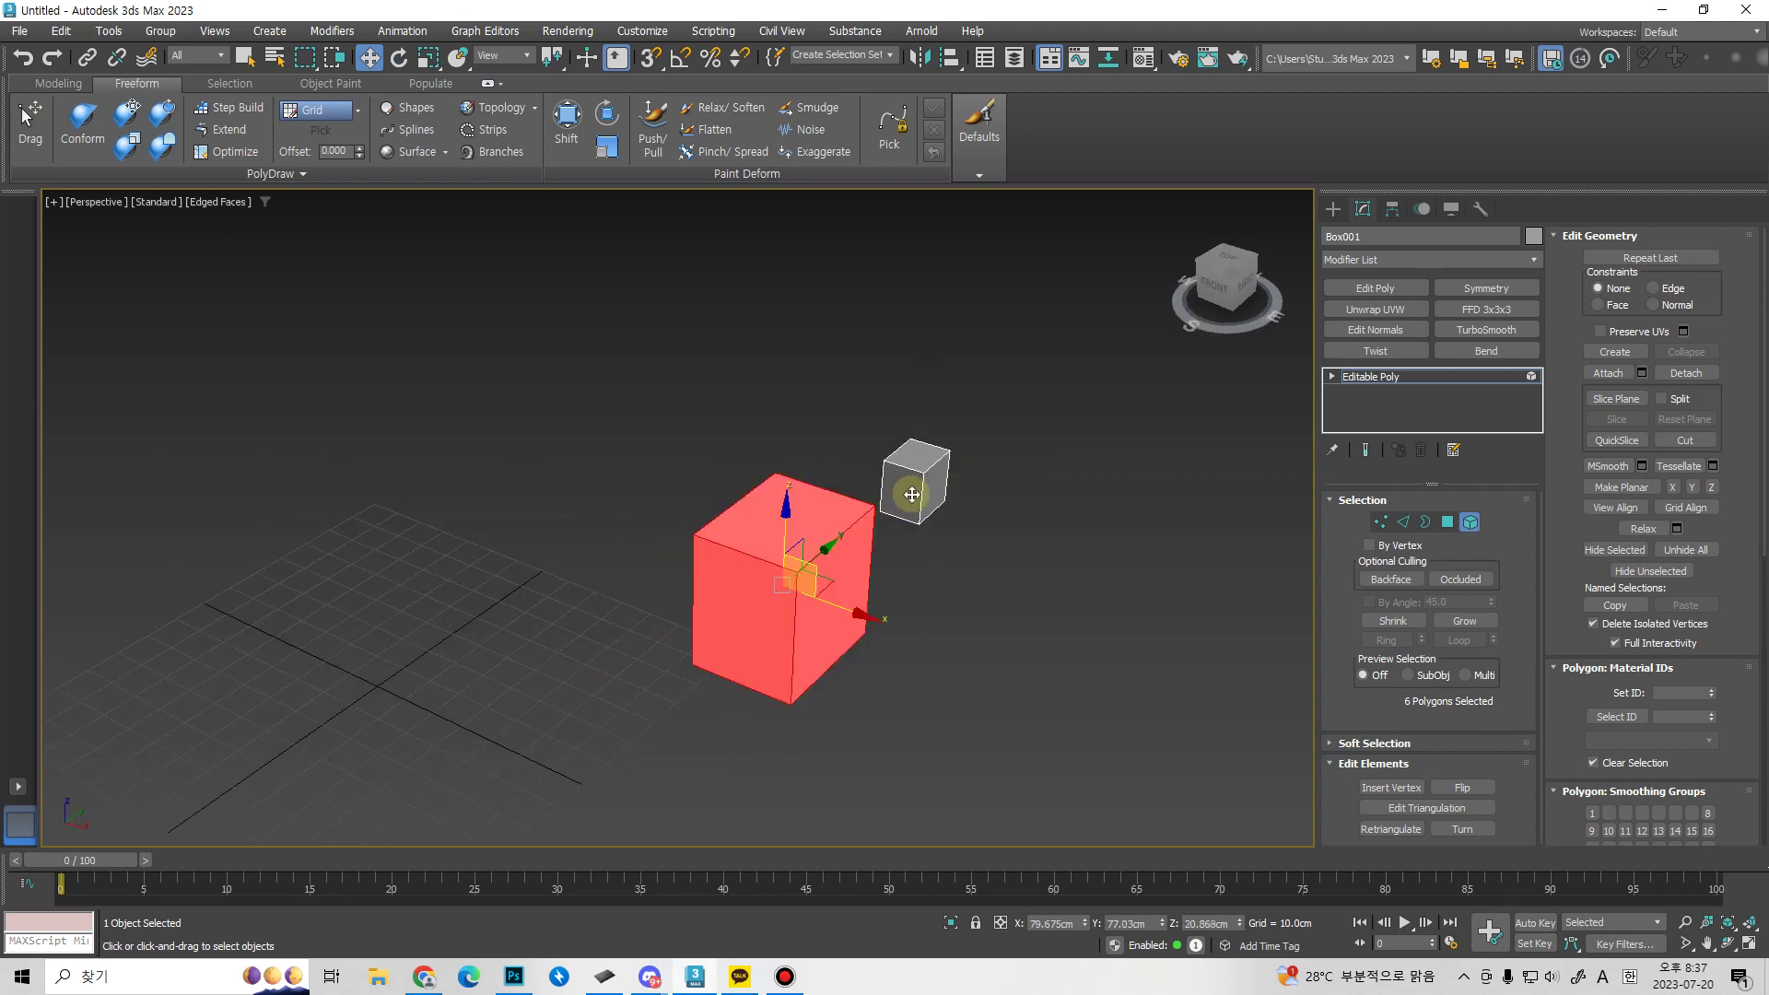
pyautogui.keyDown('ctrl'); pyautogui.click(912, 495); pyautogui.keyUp('ctrl')
pyautogui.keyDown('alt'); pyautogui.moveTo(874, 589); pyautogui.dragTo(817, 599, button='middle'); pyautogui.keyUp('alt')
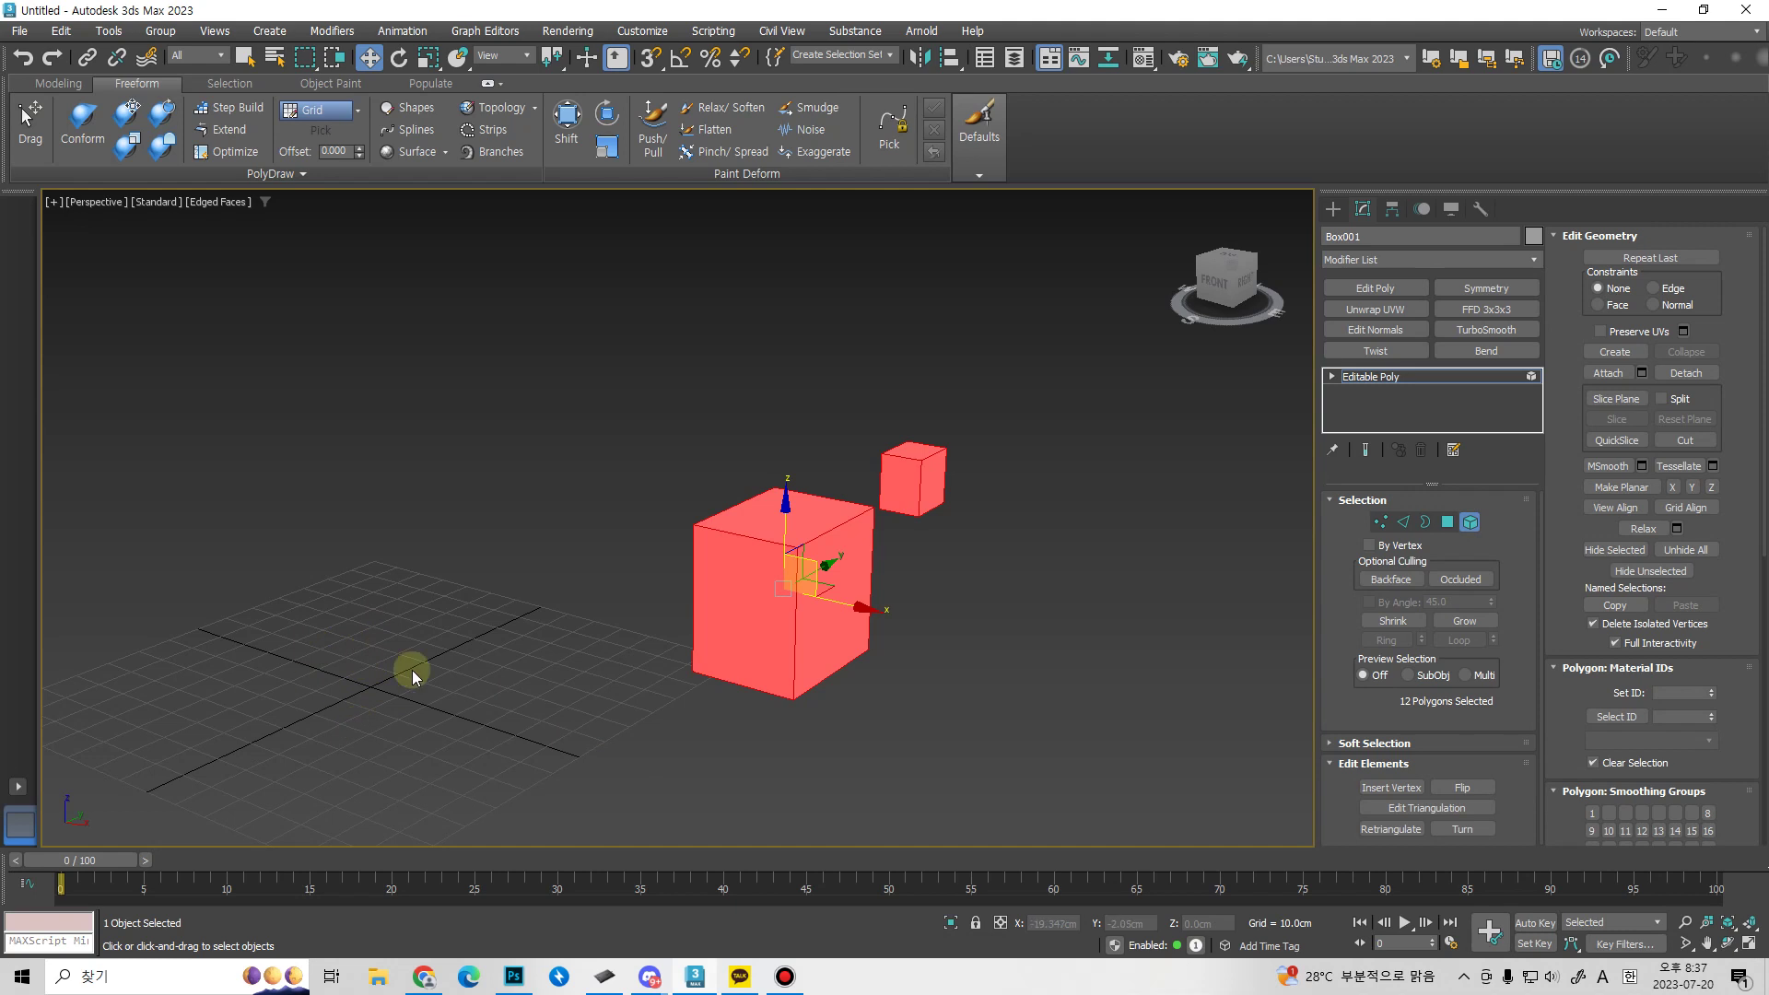
pyautogui.keyDown('alt'); pyautogui.moveTo(929, 541); pyautogui.dragTo(939, 556, button='middle'); pyautogui.keyUp('alt')
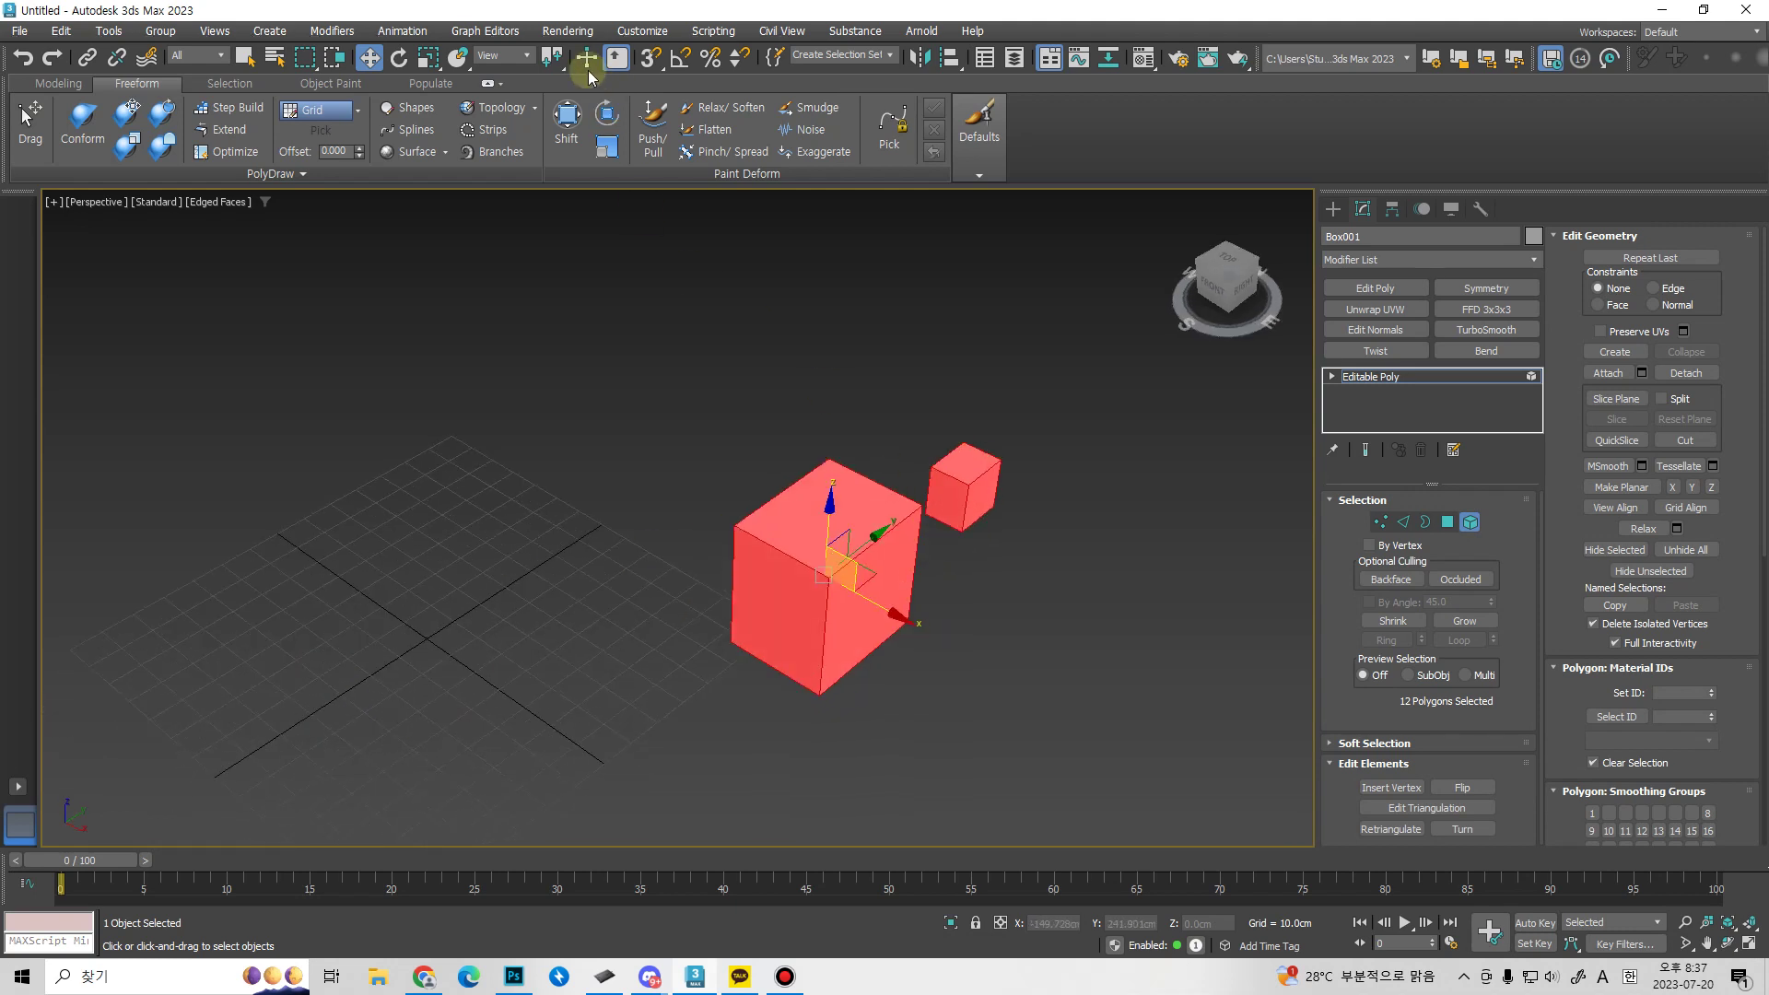
pyautogui.click(554, 60)
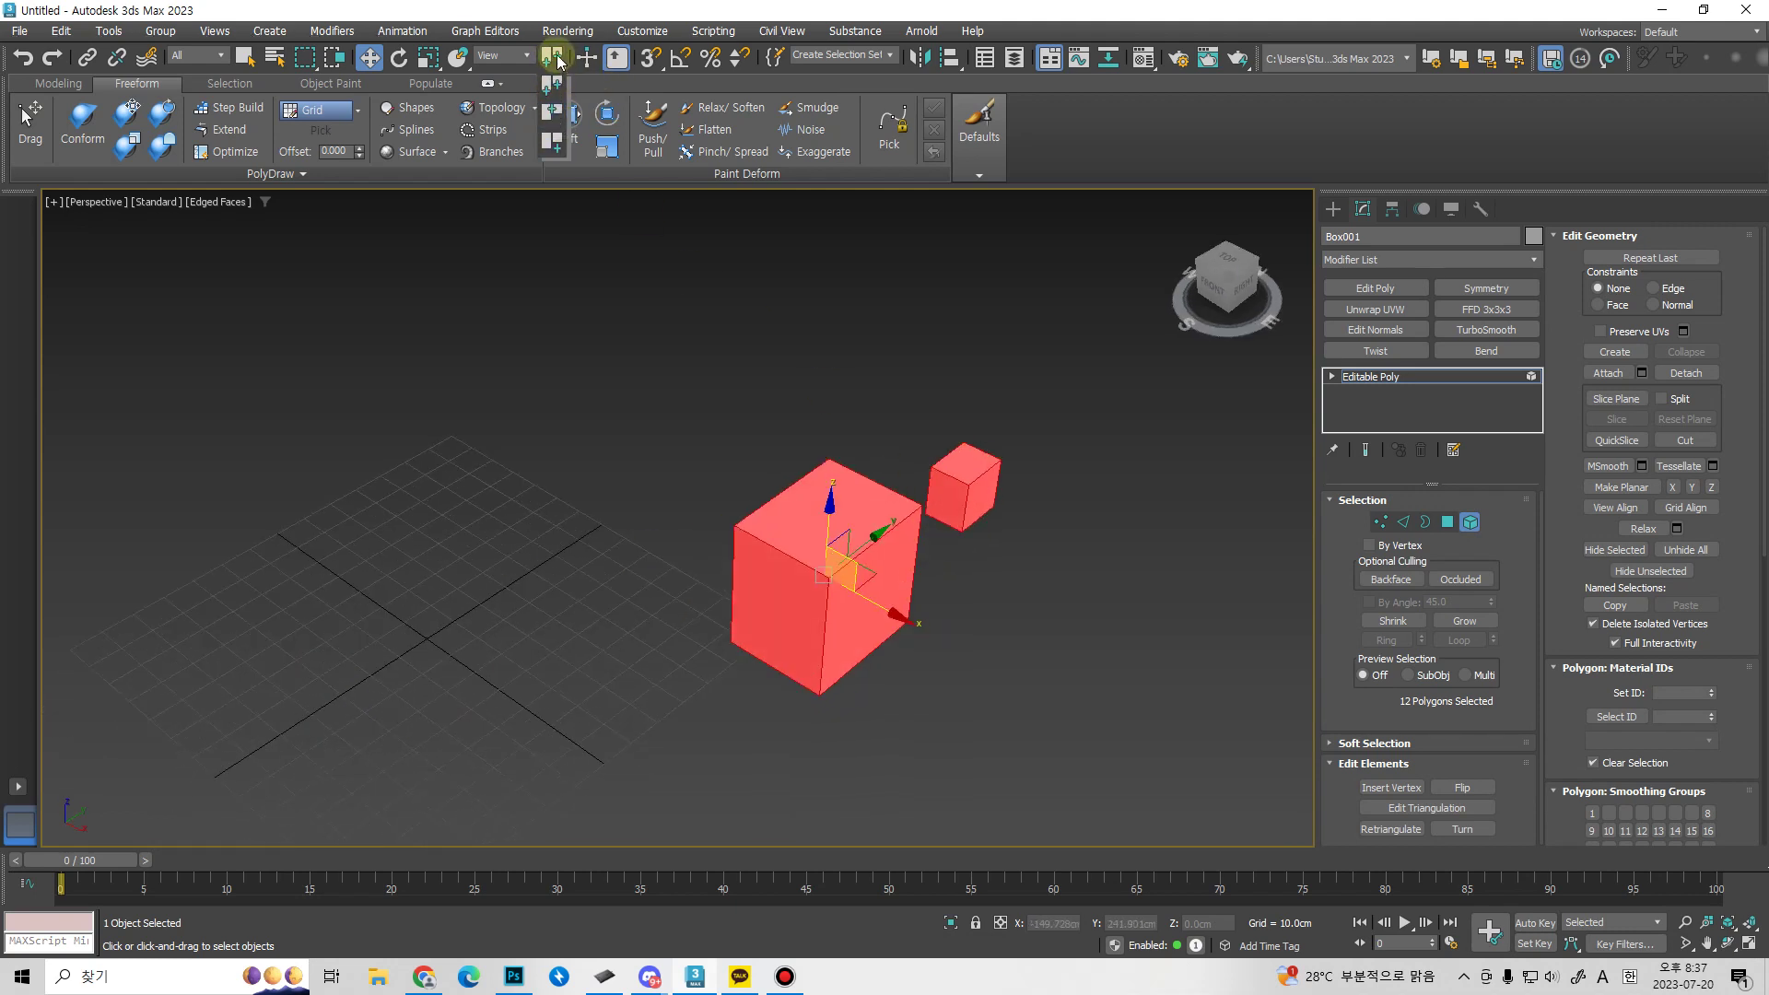
pyautogui.keyDown('alt'); pyautogui.moveTo(691, 454); pyautogui.dragTo(1491, 513, button='middle'); pyautogui.keyUp('alt')
pyautogui.click(974, 552)
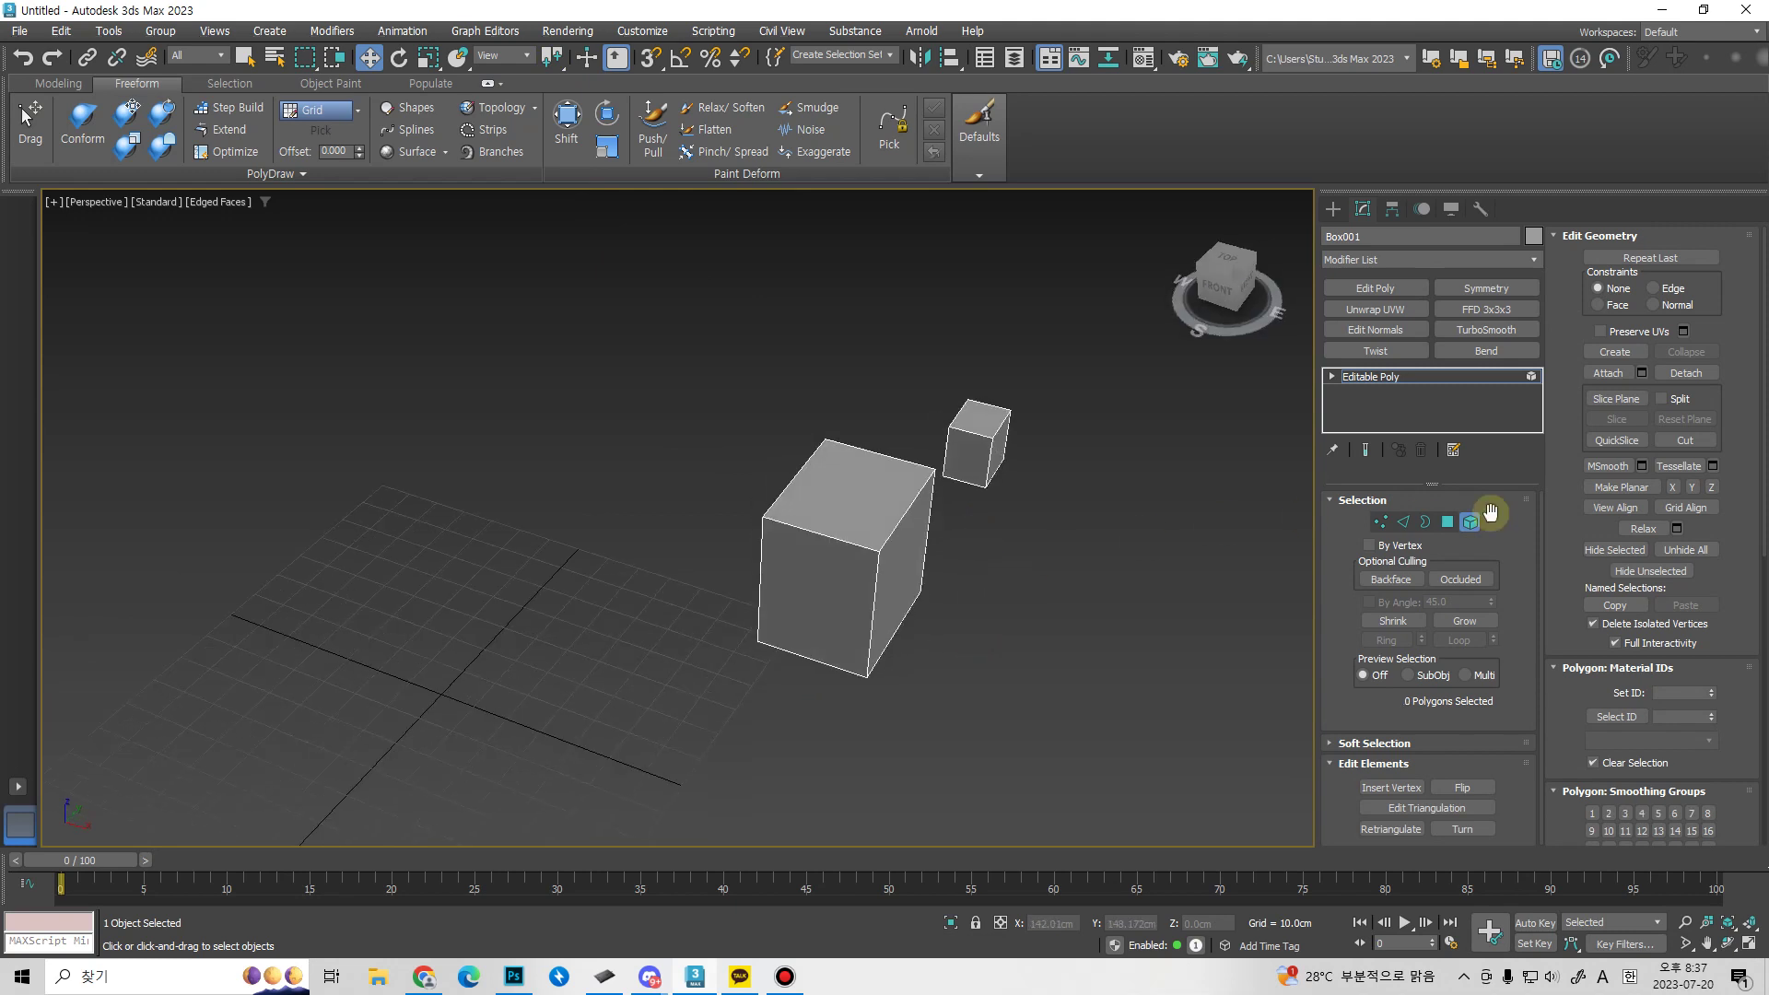
# Leave Element level and clone the whole box object along the negative X axis as five evenly spaced copies.
pyautogui.click(1471, 523)
pyautogui.keyDown('alt'); pyautogui.moveTo(1078, 604); pyautogui.dragTo(883, 610, button='middle'); pyautogui.keyUp('alt')
pyautogui.keyDown('shift'); pyautogui.moveTo(883, 610); pyautogui.dragTo(746, 520); pyautogui.keyUp('shift')
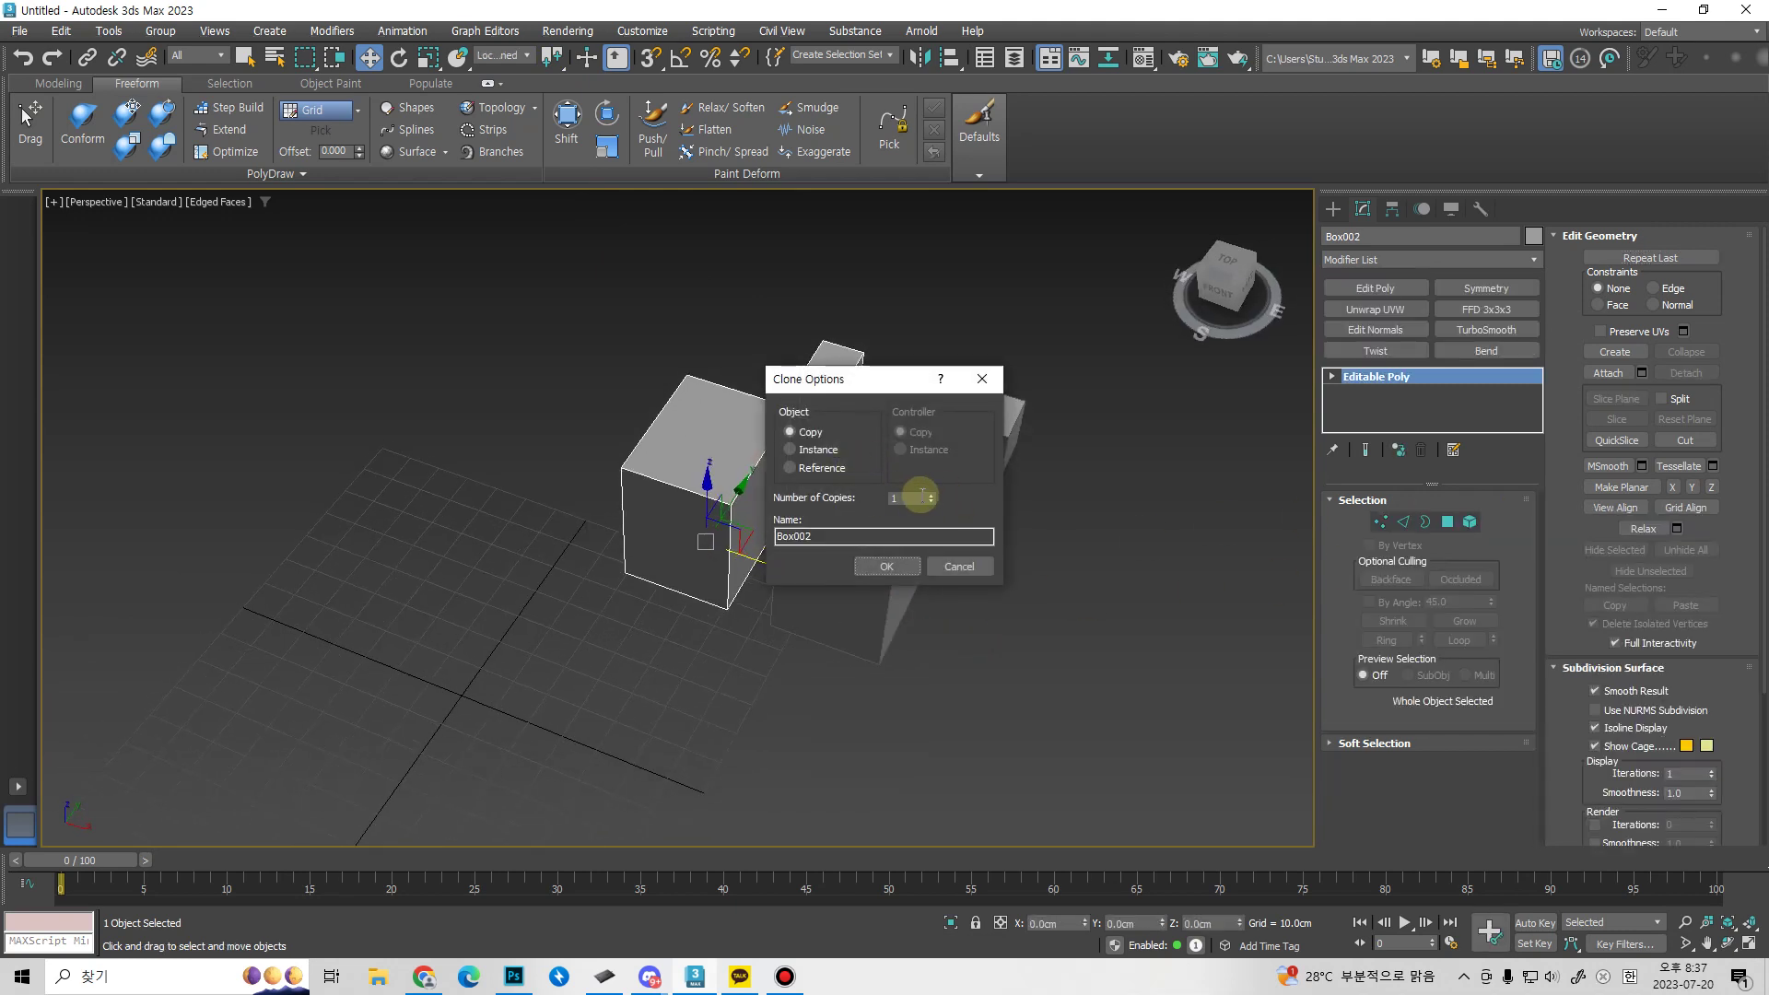
pyautogui.click(932, 493)
pyautogui.click(932, 493)
pyautogui.click(887, 566)
# Select all six boxes and compare the gizmo placement using the selection center and the pivot point center.
pyautogui.scroll(-3, 917, 529)
pyautogui.keyDown('alt'); pyautogui.moveTo(917, 529); pyautogui.dragTo(1034, 454, button='middle'); pyautogui.keyUp('alt')
pyautogui.hotkey('ctrl', 'a')
pyautogui.scroll(2, 957, 661)
pyautogui.scroll(-3, 957, 660)
pyautogui.scroll(2, 976, 599)
pyautogui.scroll(2, 986, 805)
pyautogui.keyDown('alt'); pyautogui.moveTo(986, 805); pyautogui.dragTo(974, 627, button='middle'); pyautogui.keyUp('alt')
pyautogui.moveTo(551, 58); pyautogui.dragTo(557, 119)
pyautogui.keyDown('alt'); pyautogui.moveTo(715, 505); pyautogui.dragTo(1039, 473, button='middle'); pyautogui.keyUp('alt')
pyautogui.keyDown('alt'); pyautogui.moveTo(1110, 418); pyautogui.dragTo(916, 302, button='middle'); pyautogui.keyUp('alt')
pyautogui.moveTo(561, 61); pyautogui.dragTo(556, 92)
# Select one box and extend the selection to all similar boxes.
pyautogui.click(1006, 584)
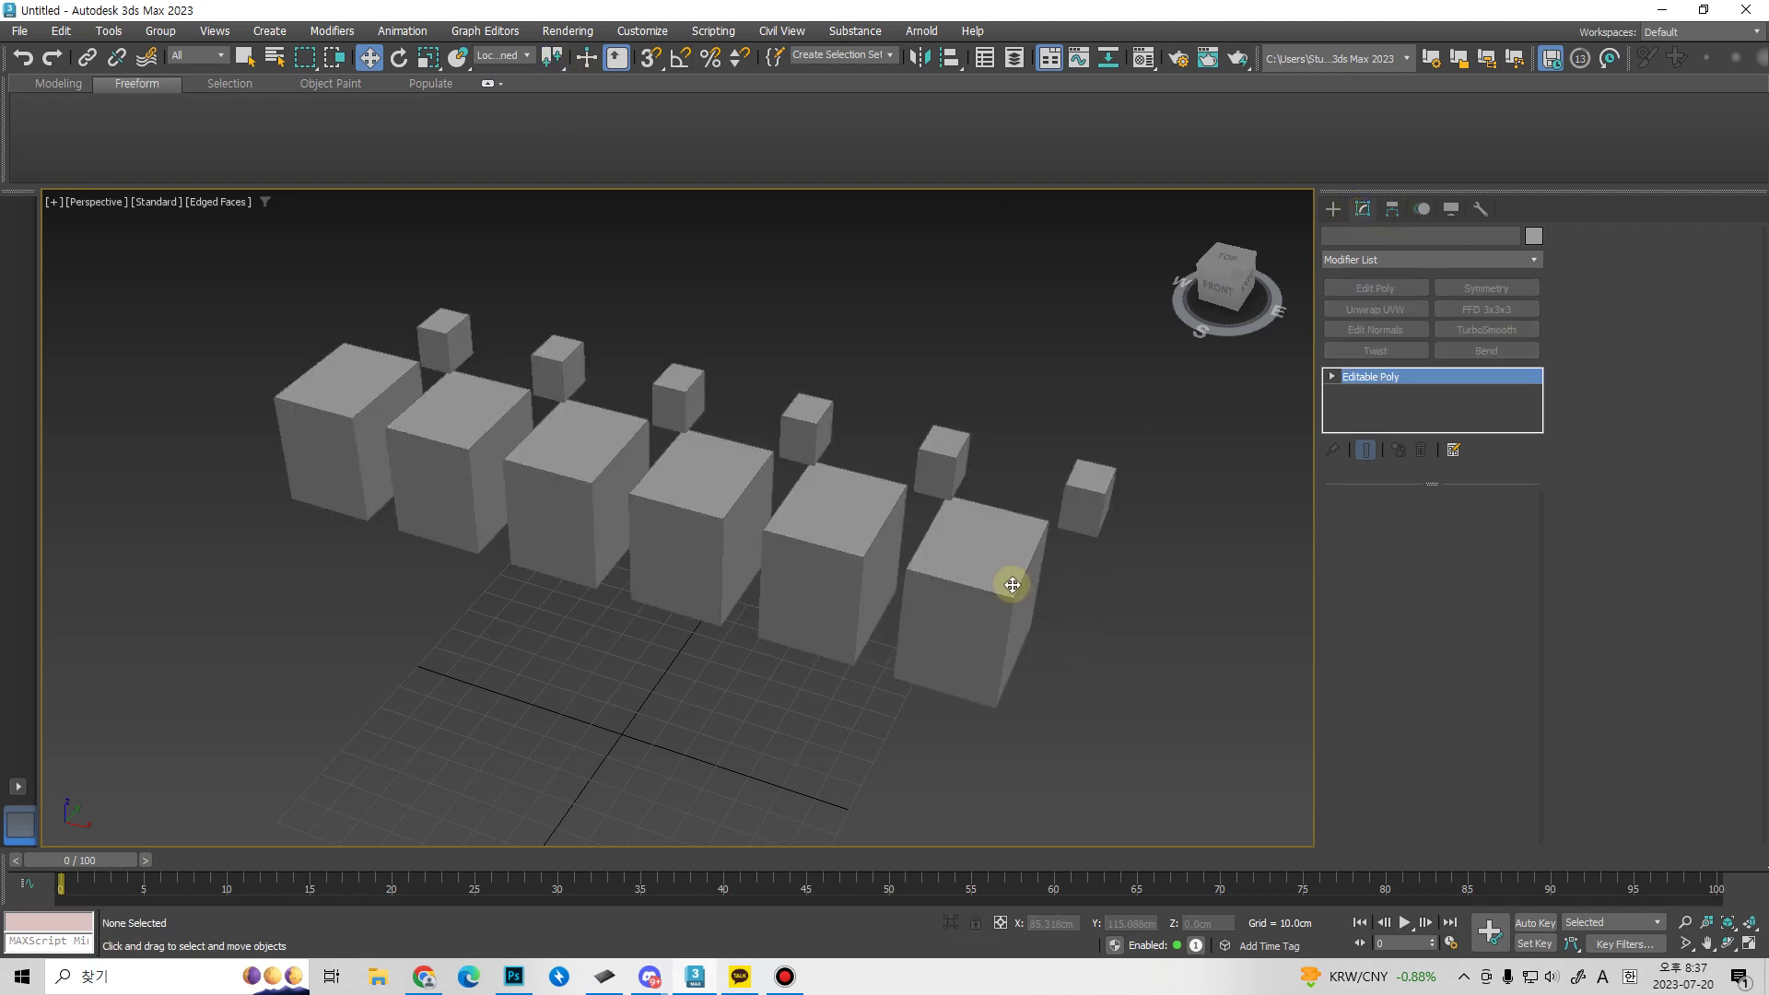
pyautogui.moveTo(1078, 569); pyautogui.dragTo(1101, 594, button='middle')
pyautogui.hotkey('ctrl', 'q')
# Try rotating all six boxes about the transform coordinate center at the world origin.
pyautogui.press('e')
pyautogui.keyDown('alt'); pyautogui.moveTo(758, 653); pyautogui.dragTo(761, 691, button='middle'); pyautogui.keyUp('alt')
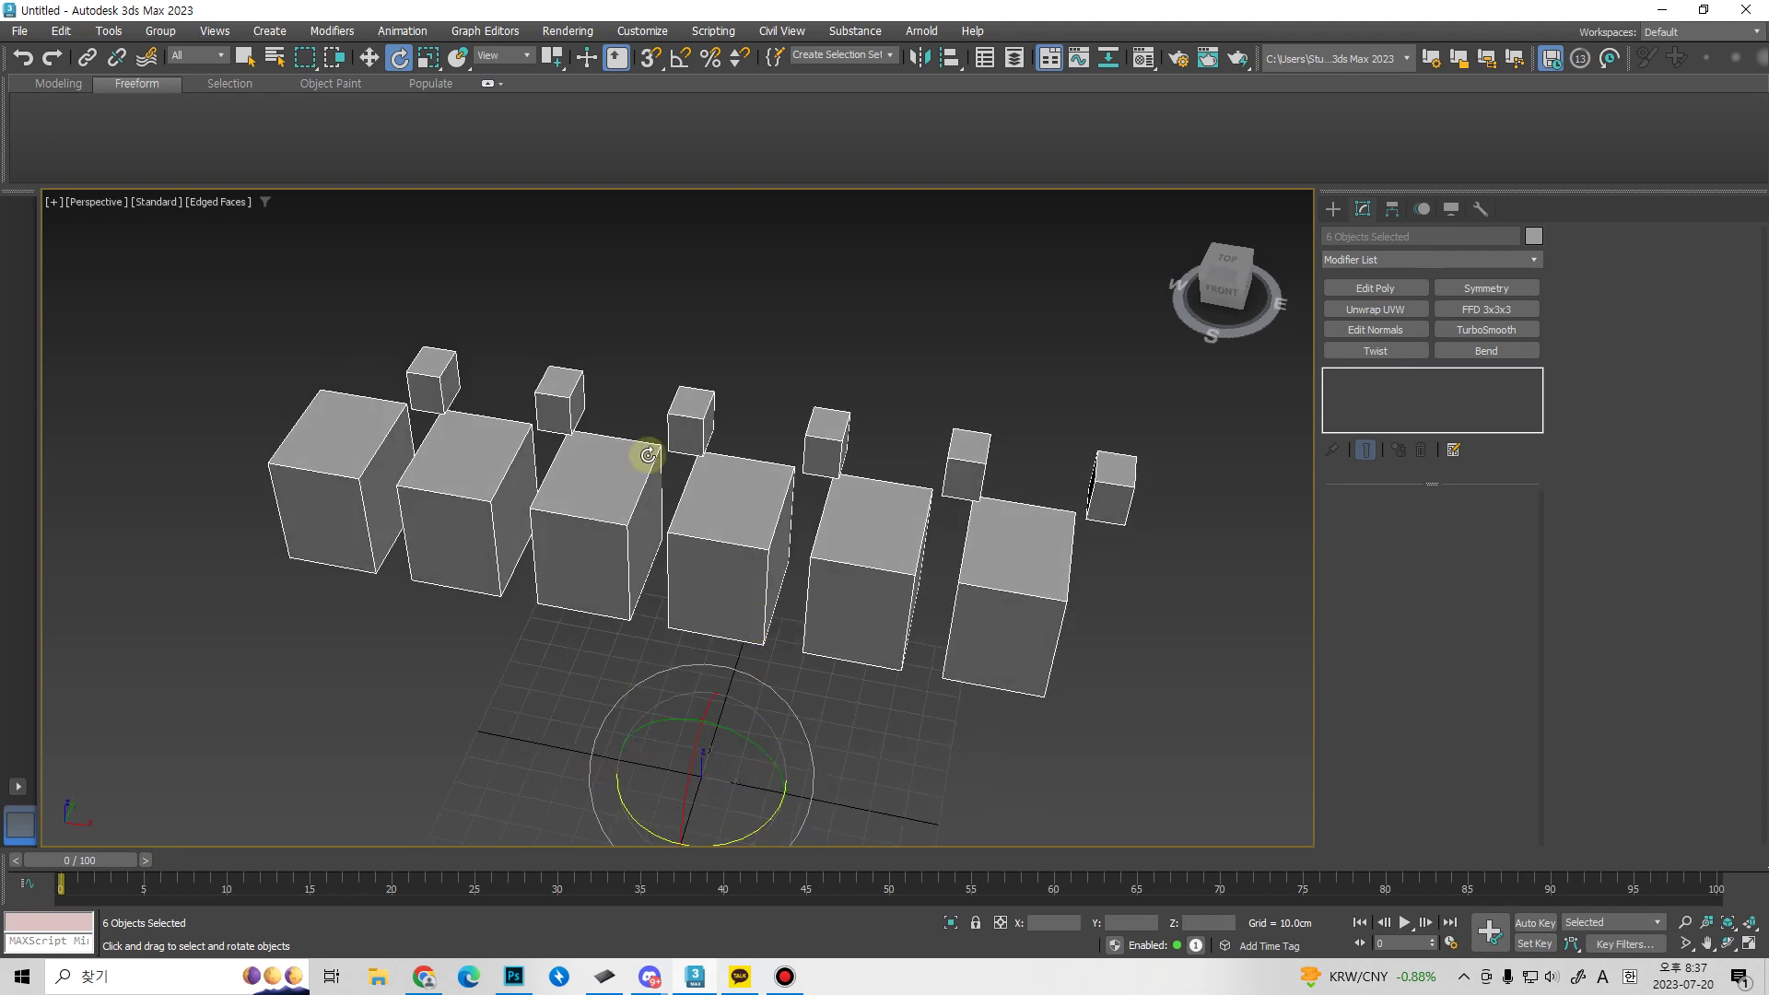
pyautogui.moveTo(757, 826); pyautogui.dragTo(841, 753)
pyautogui.rightClick(841, 753)
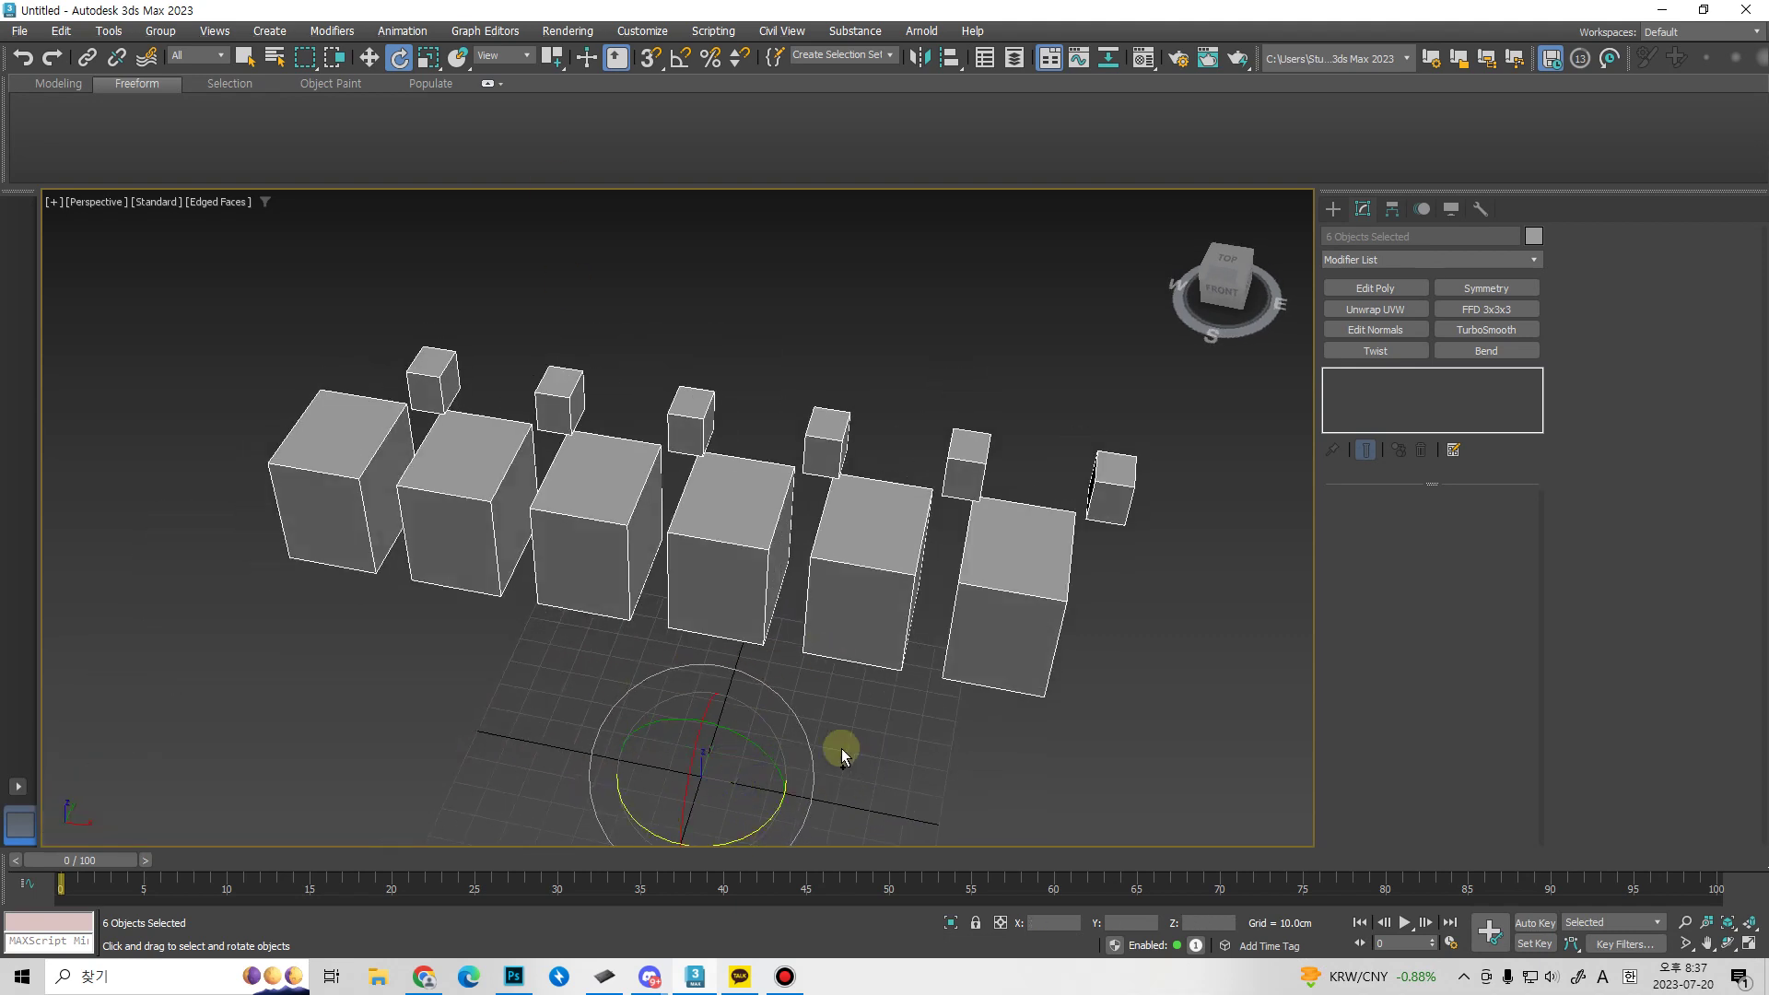
# Switch the transform center to the selection center and try rotating all six boxes around their common middle.
pyautogui.click(554, 57)
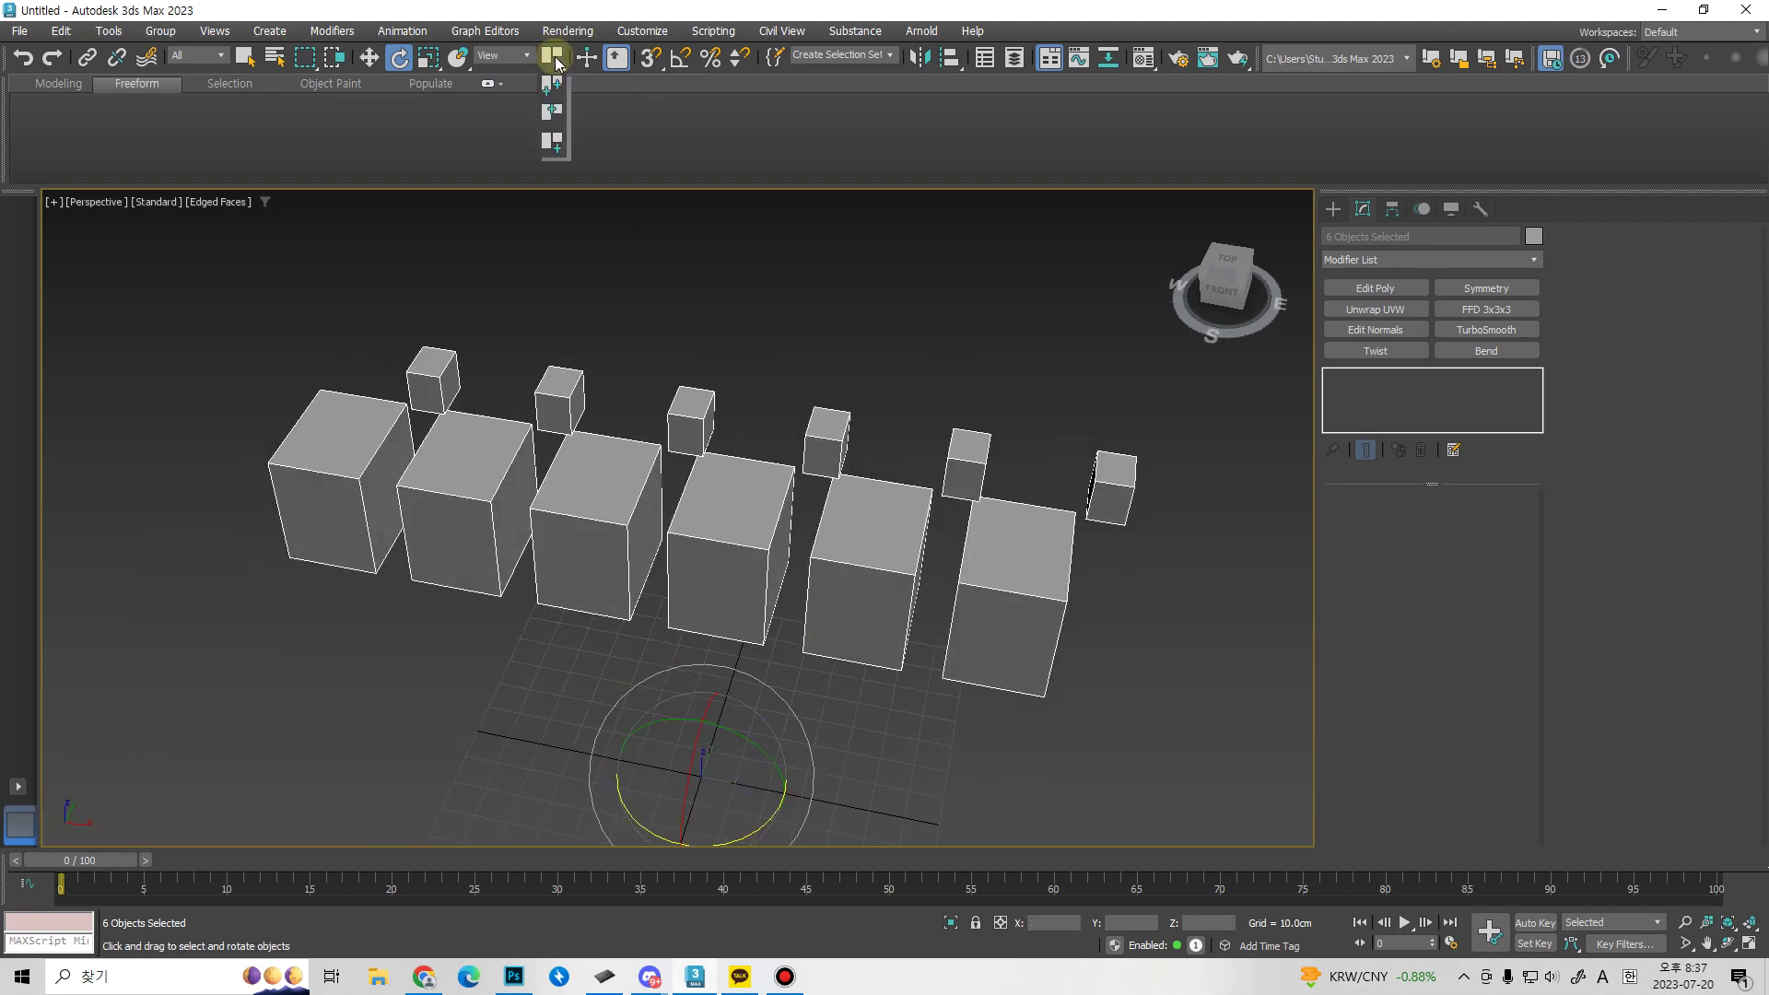
pyautogui.click(556, 113)
pyautogui.moveTo(705, 564); pyautogui.dragTo(677, 580)
pyautogui.rightClick(677, 580)
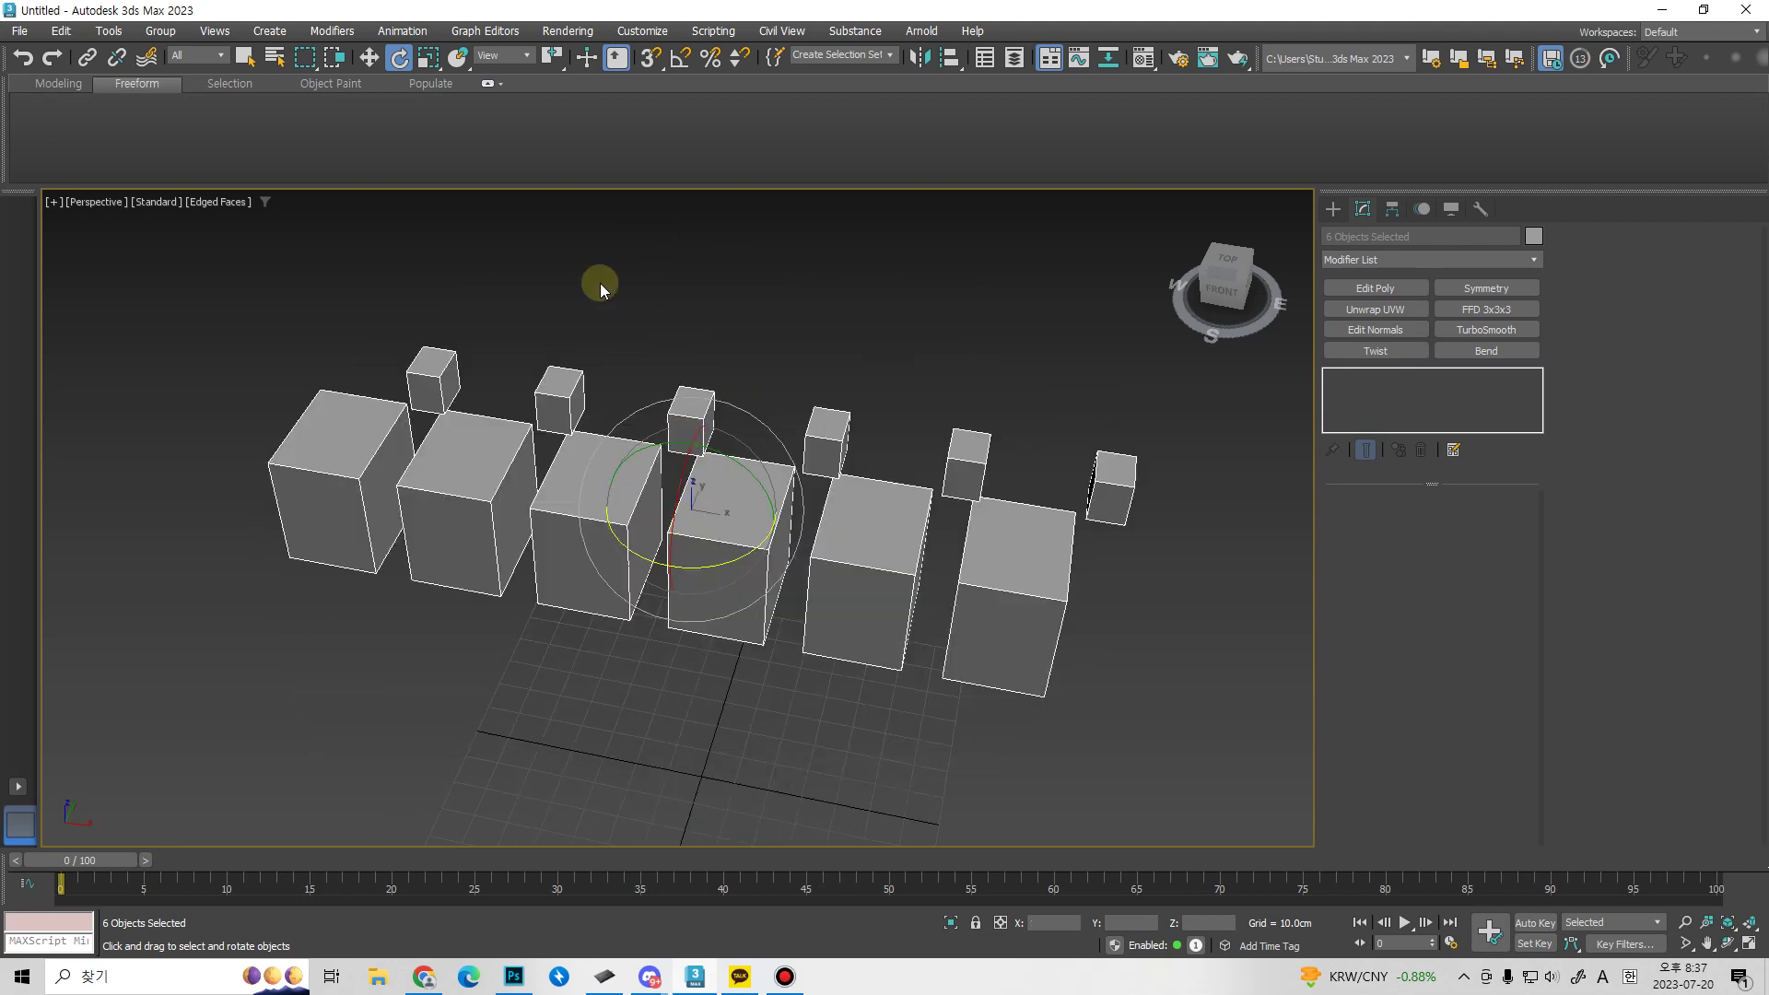
# Set the transform center to the pivot point center and try rotating each box about its own pivot.
pyautogui.click(552, 59)
pyautogui.click(550, 88)
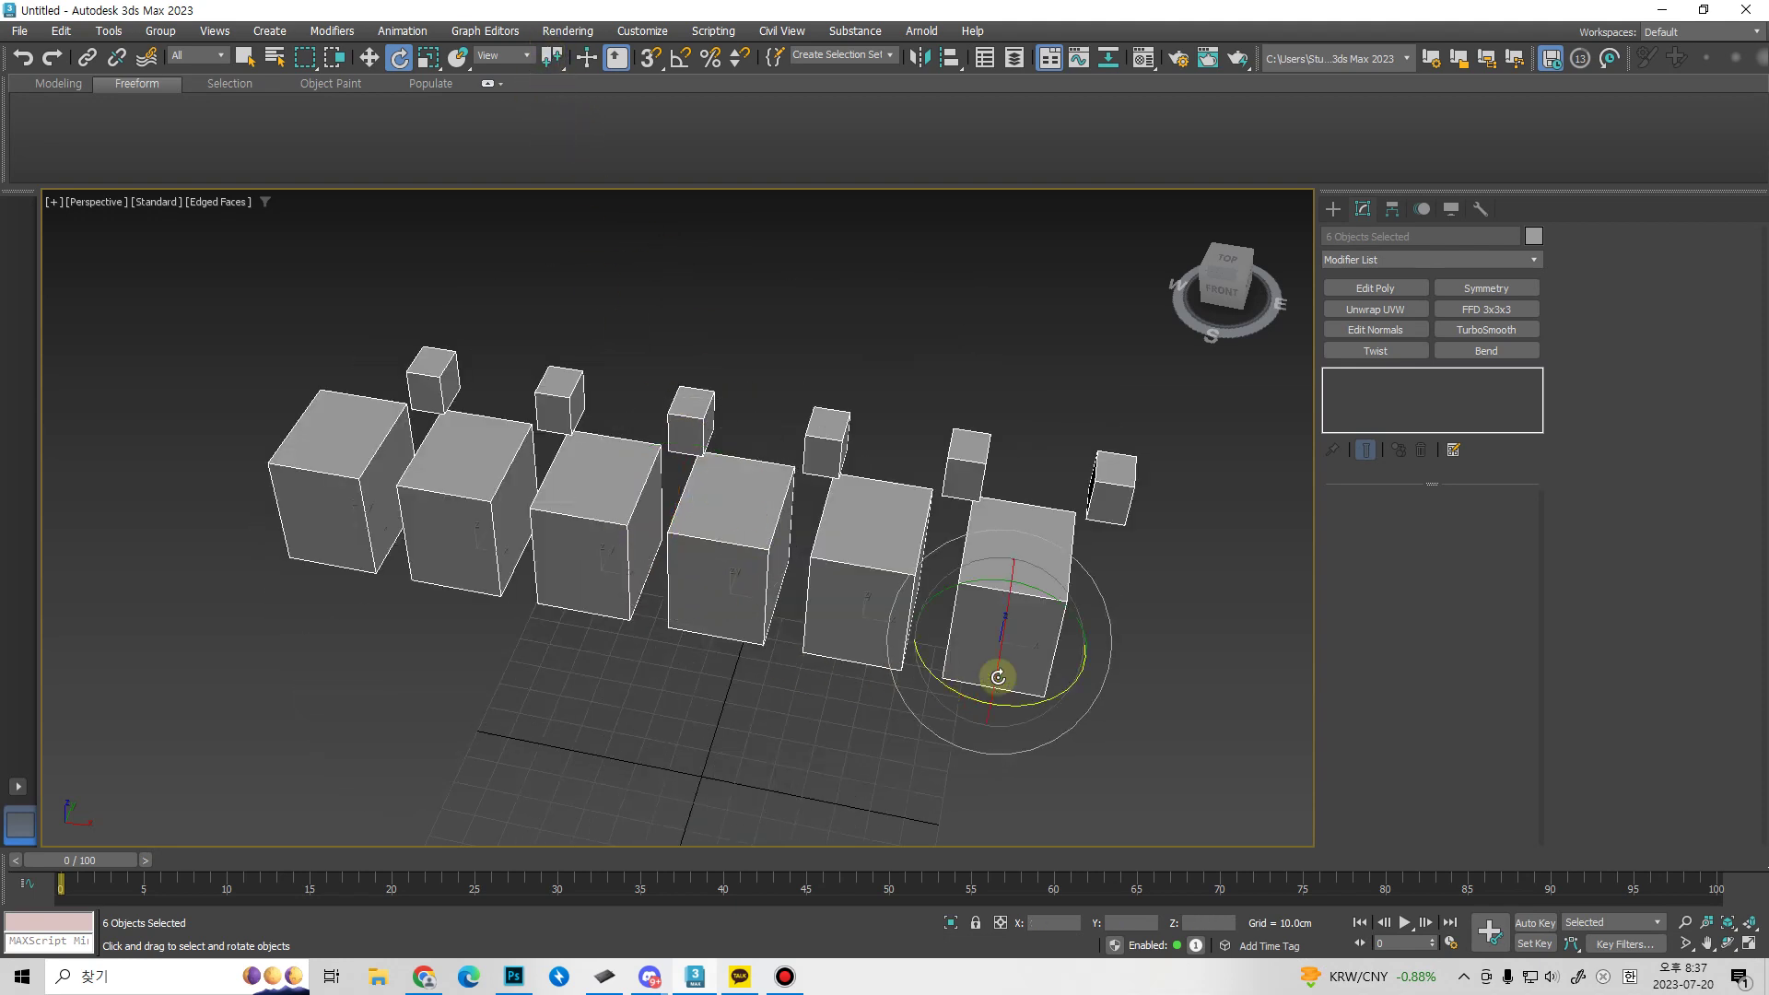
pyautogui.moveTo(1025, 698); pyautogui.dragTo(881, 707)
pyautogui.rightClick(882, 707)
pyautogui.moveTo(777, 539)
pyautogui.keyDown('alt'); pyautogui.mouseDown(button='middle')
pyautogui.moveTo(778, 502)
pyautogui.moveTo(742, 505)
pyautogui.moveTo(715, 541)
pyautogui.moveTo(771, 529)
pyautogui.mouseUp(button='middle'); pyautogui.keyUp('alt')
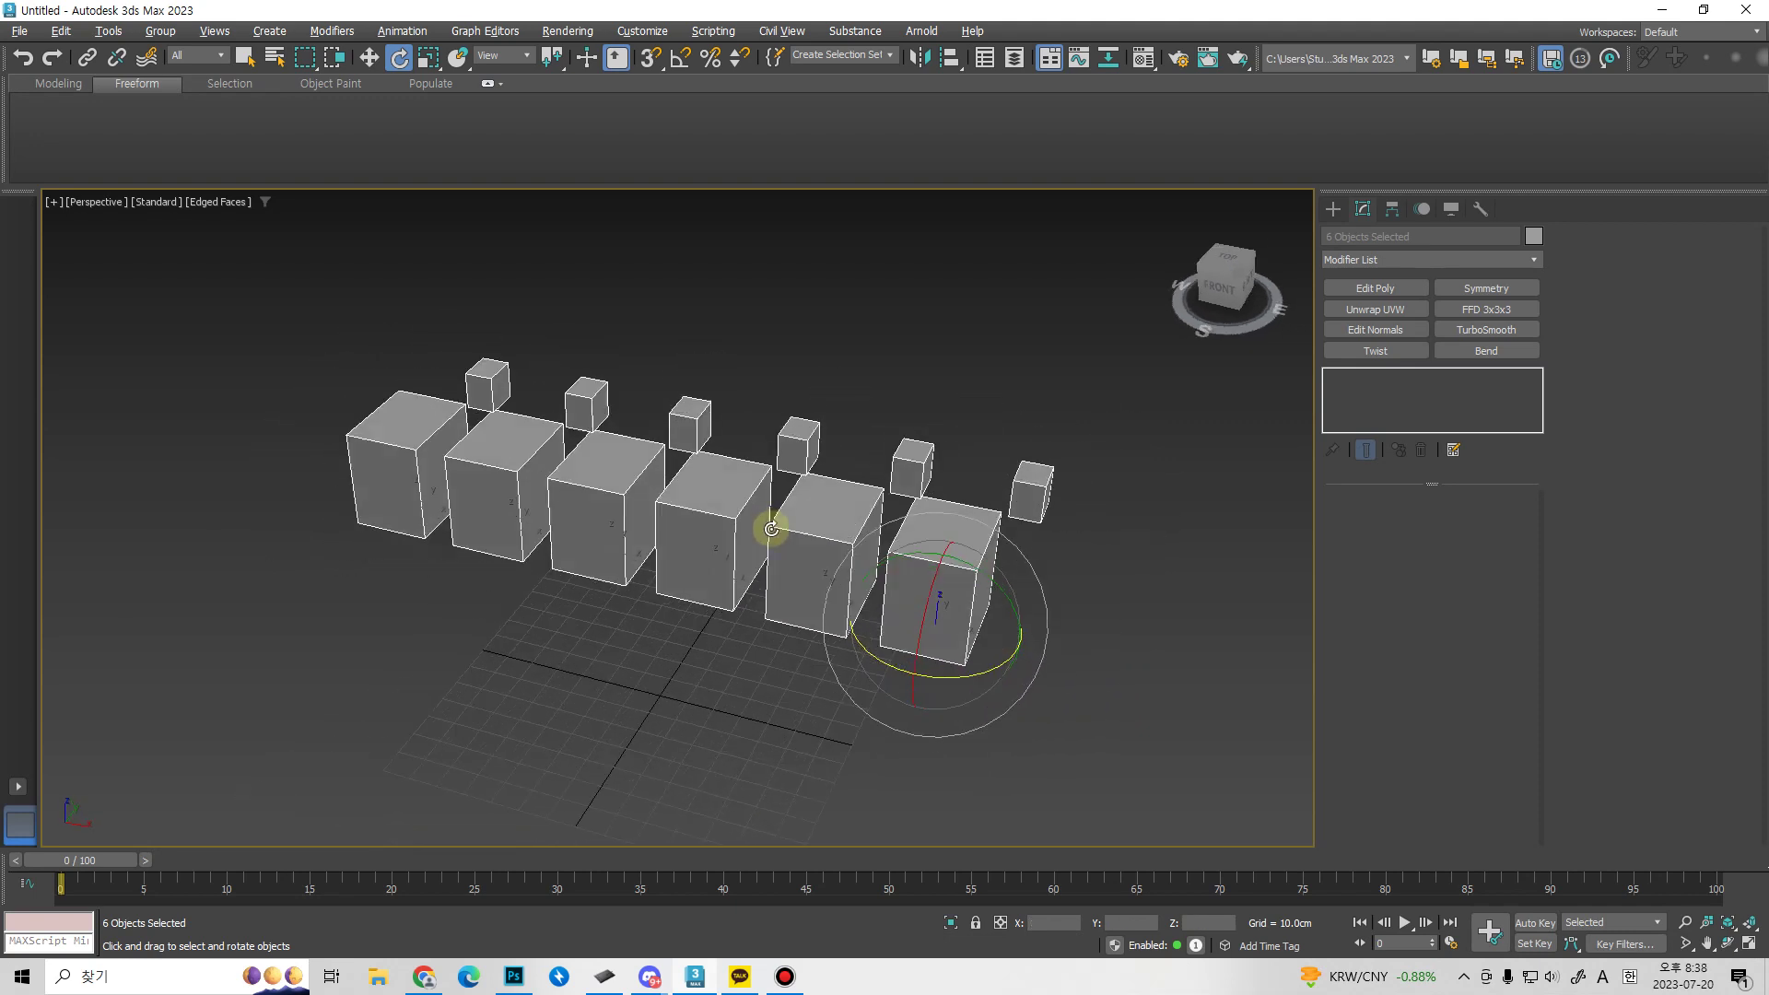
# View the reference coordinate systems, clear the selection of all boxes, and select only the original box at the row's end.
pyautogui.click(527, 56)
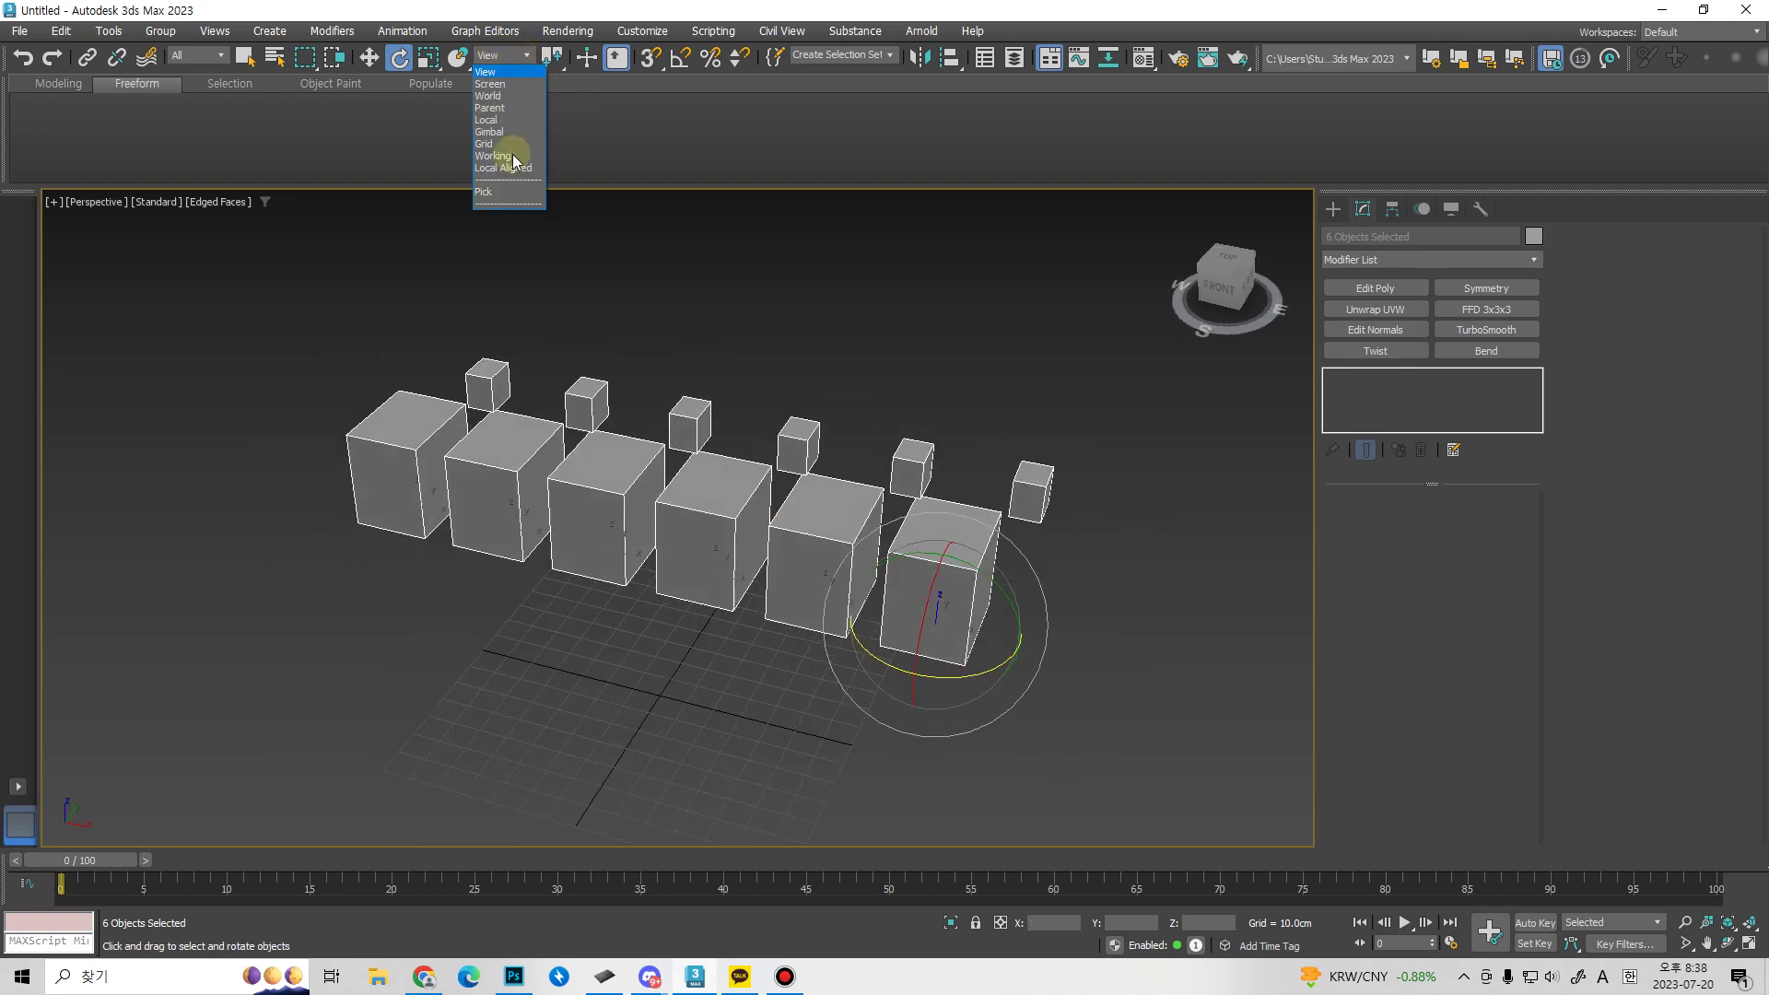
pyautogui.click(783, 368)
pyautogui.press('q')
pyautogui.click(509, 639)
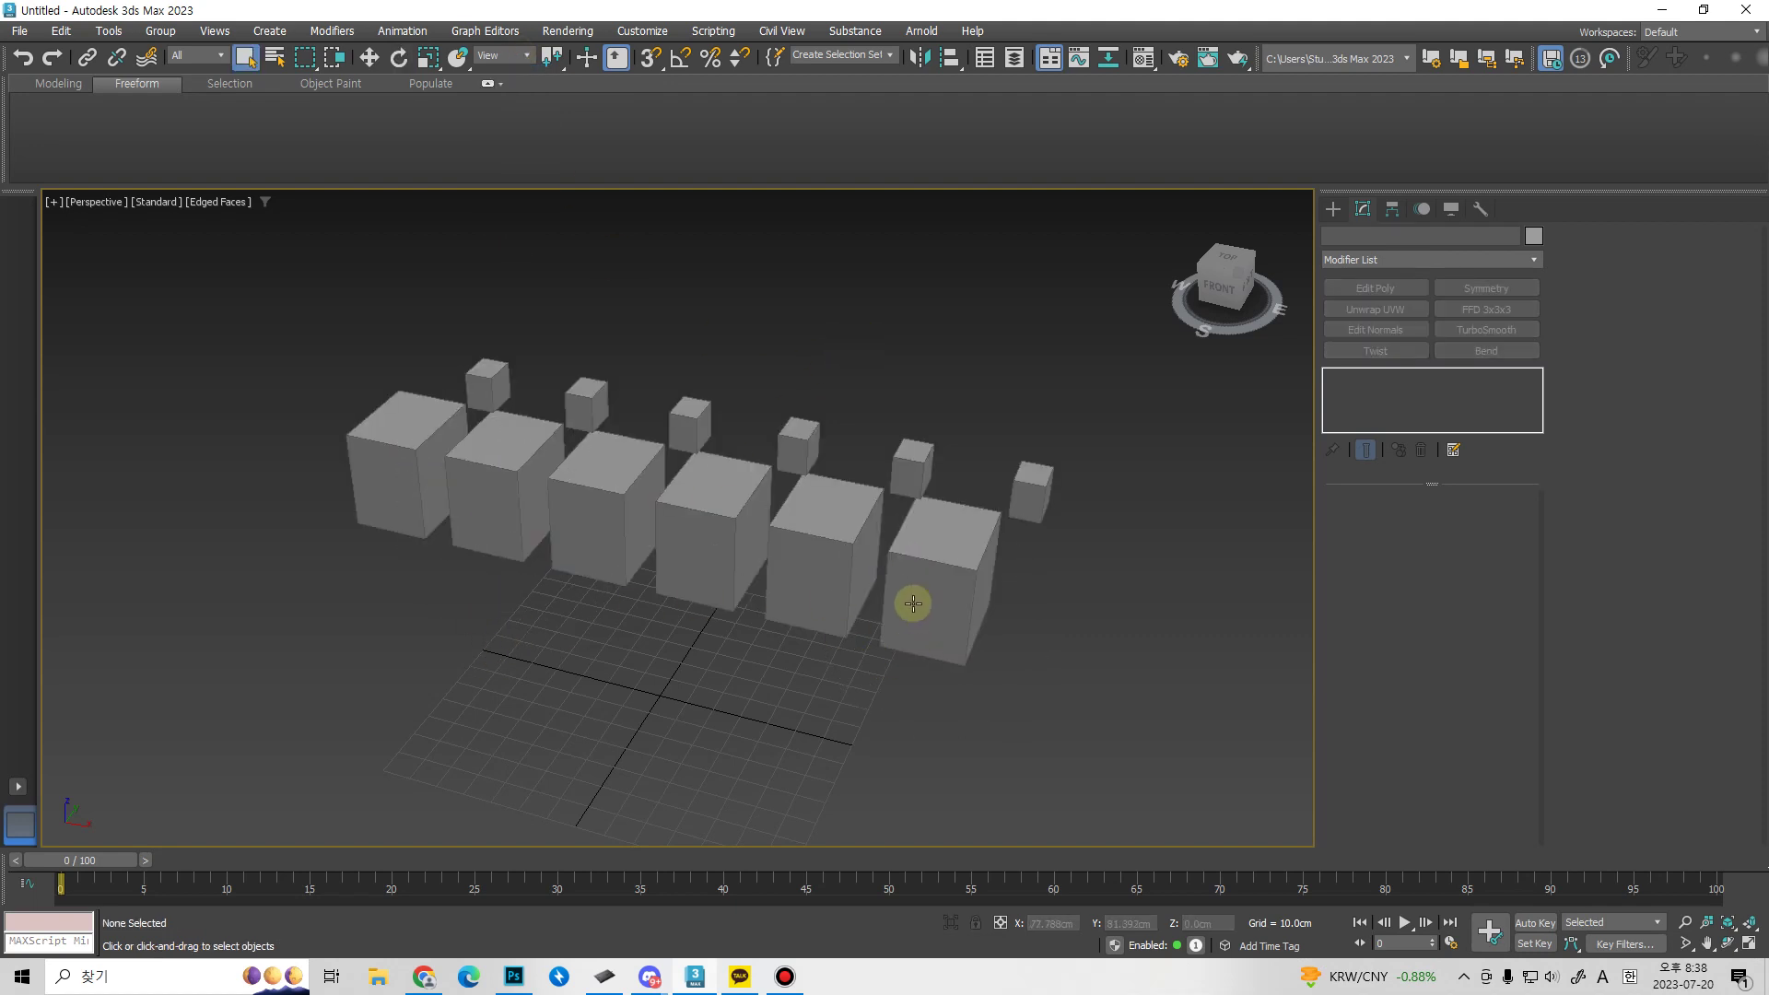
pyautogui.click(914, 603)
pyautogui.press('w')
pyautogui.keyDown('alt'); pyautogui.moveTo(915, 660); pyautogui.dragTo(862, 634, button='middle'); pyautogui.keyUp('alt')
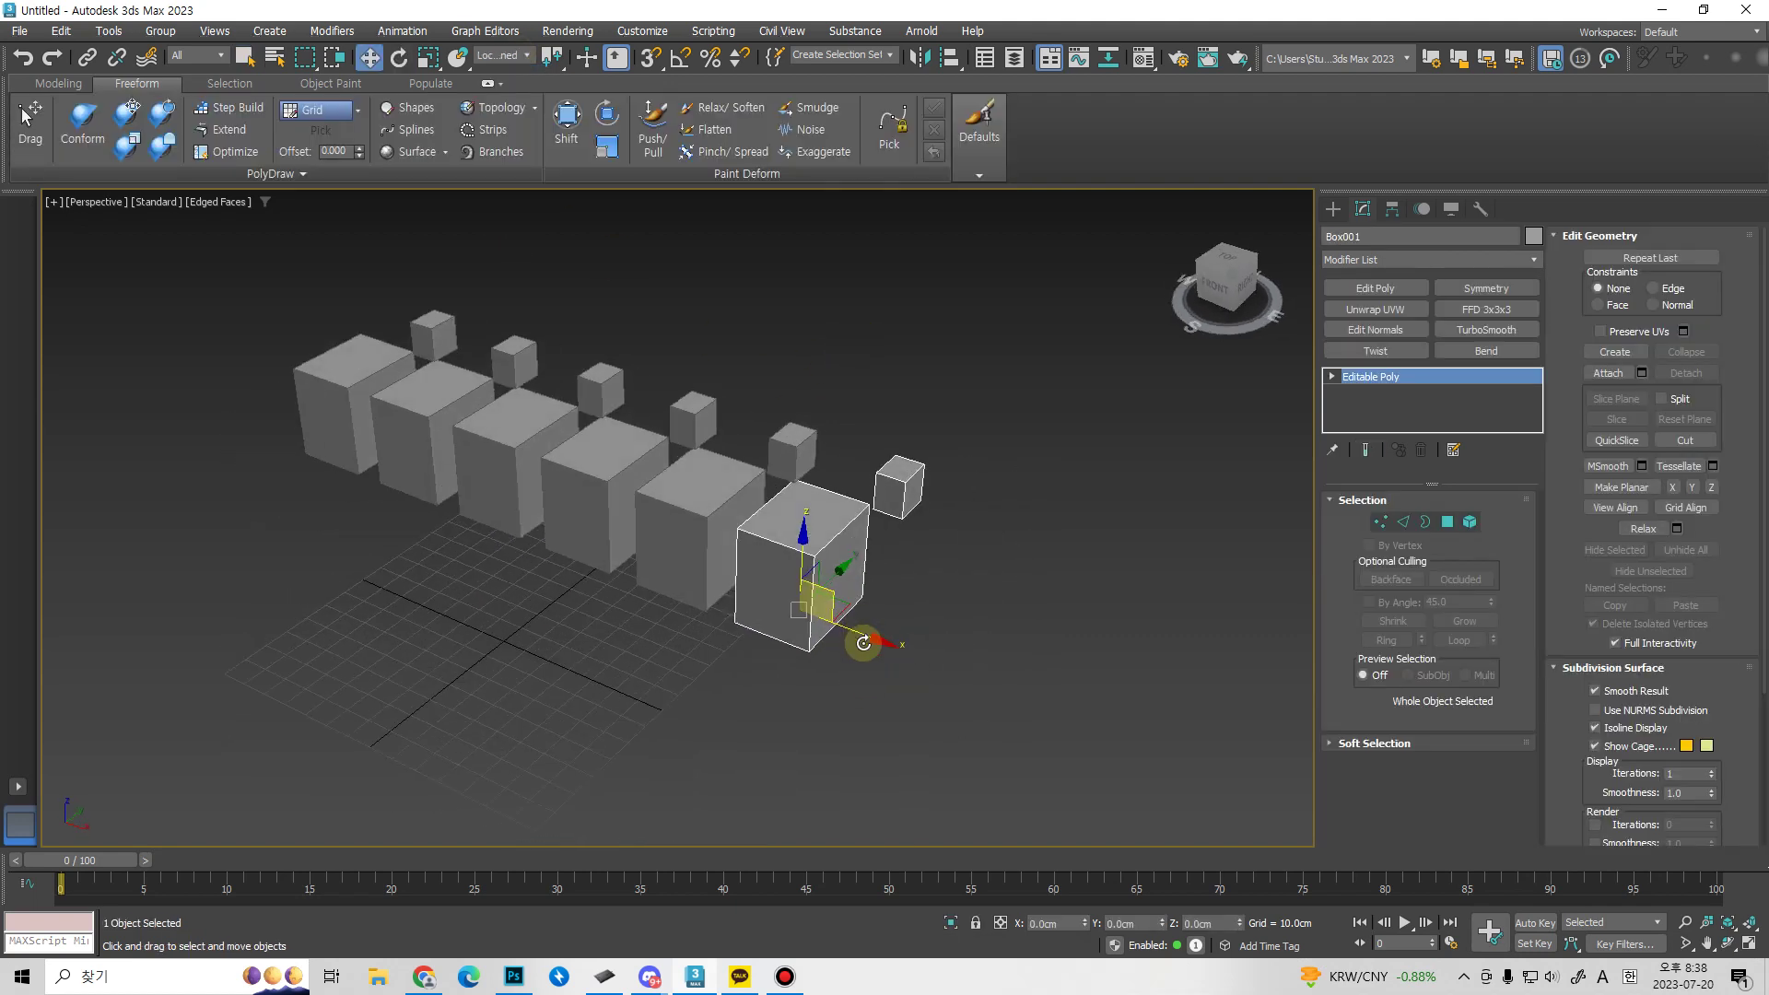
pyautogui.keyDown('alt'); pyautogui.moveTo(493, 501); pyautogui.dragTo(513, 513, button='middle'); pyautogui.keyUp('alt')
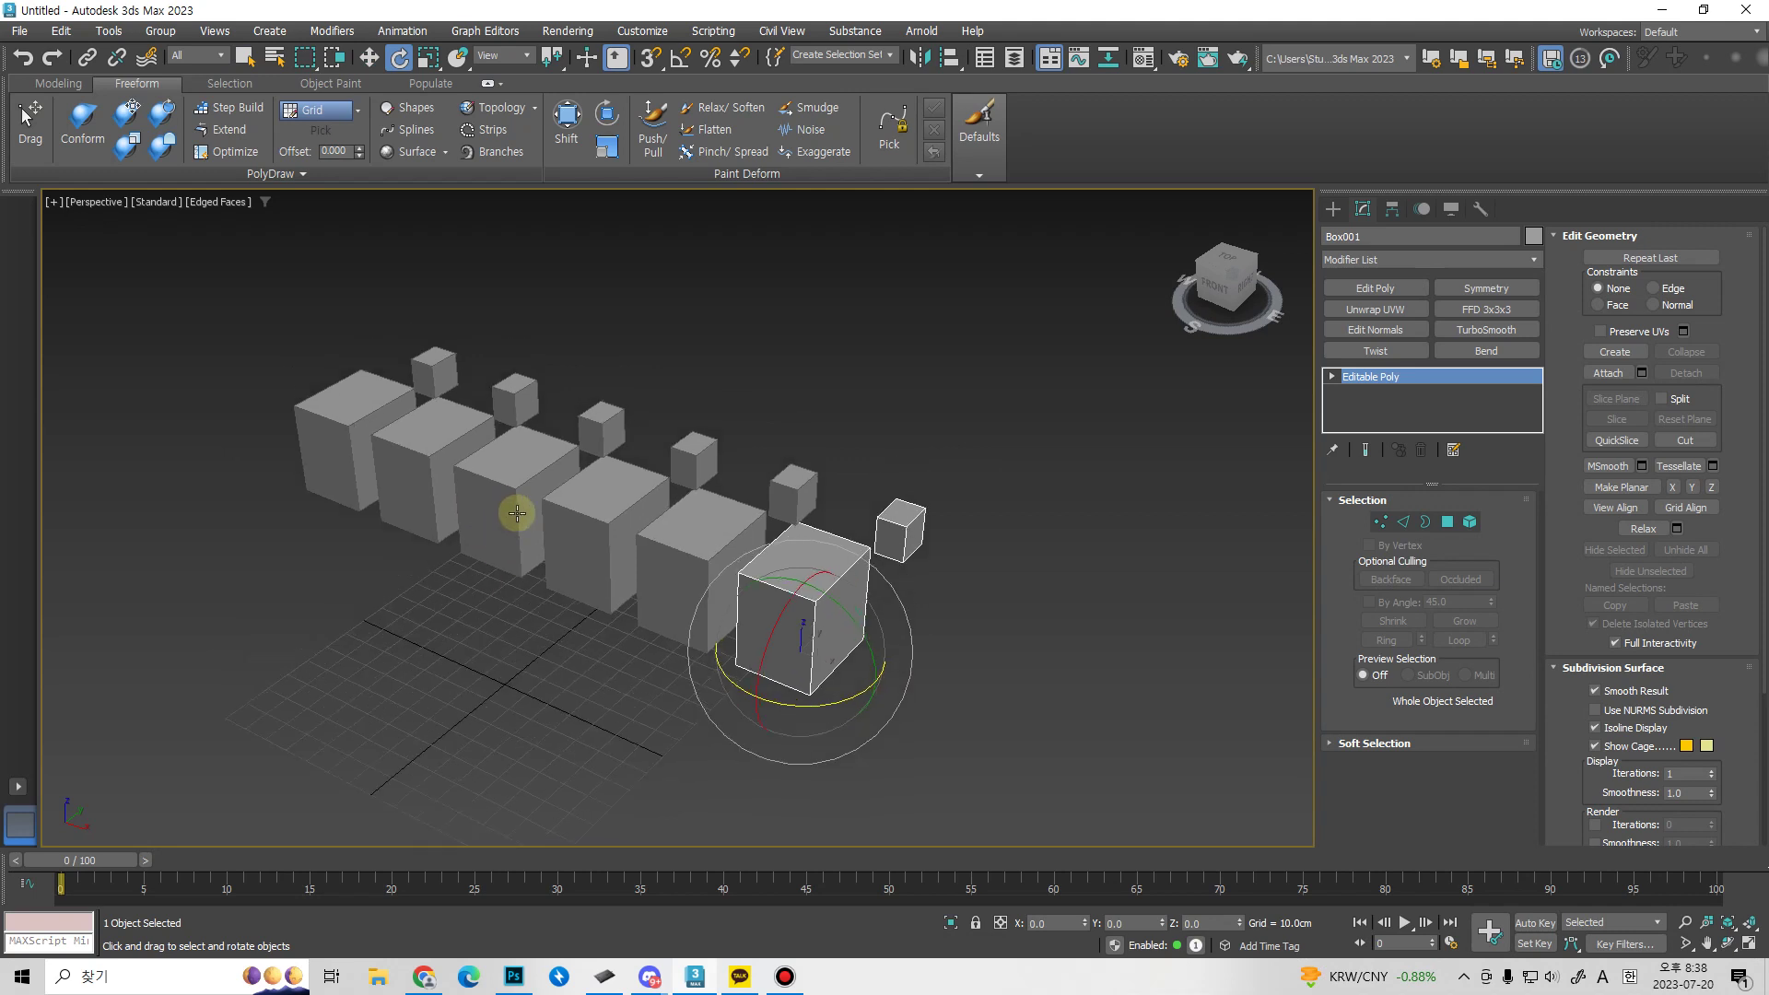
# Set the Move tool's reference coordinate system to View for the selected box.
pyautogui.click(527, 56)
pyautogui.click(517, 73)
pyautogui.keyDown('alt'); pyautogui.moveTo(781, 584); pyautogui.dragTo(825, 555, button='middle'); pyautogui.keyUp('alt')
pyautogui.click(522, 56)
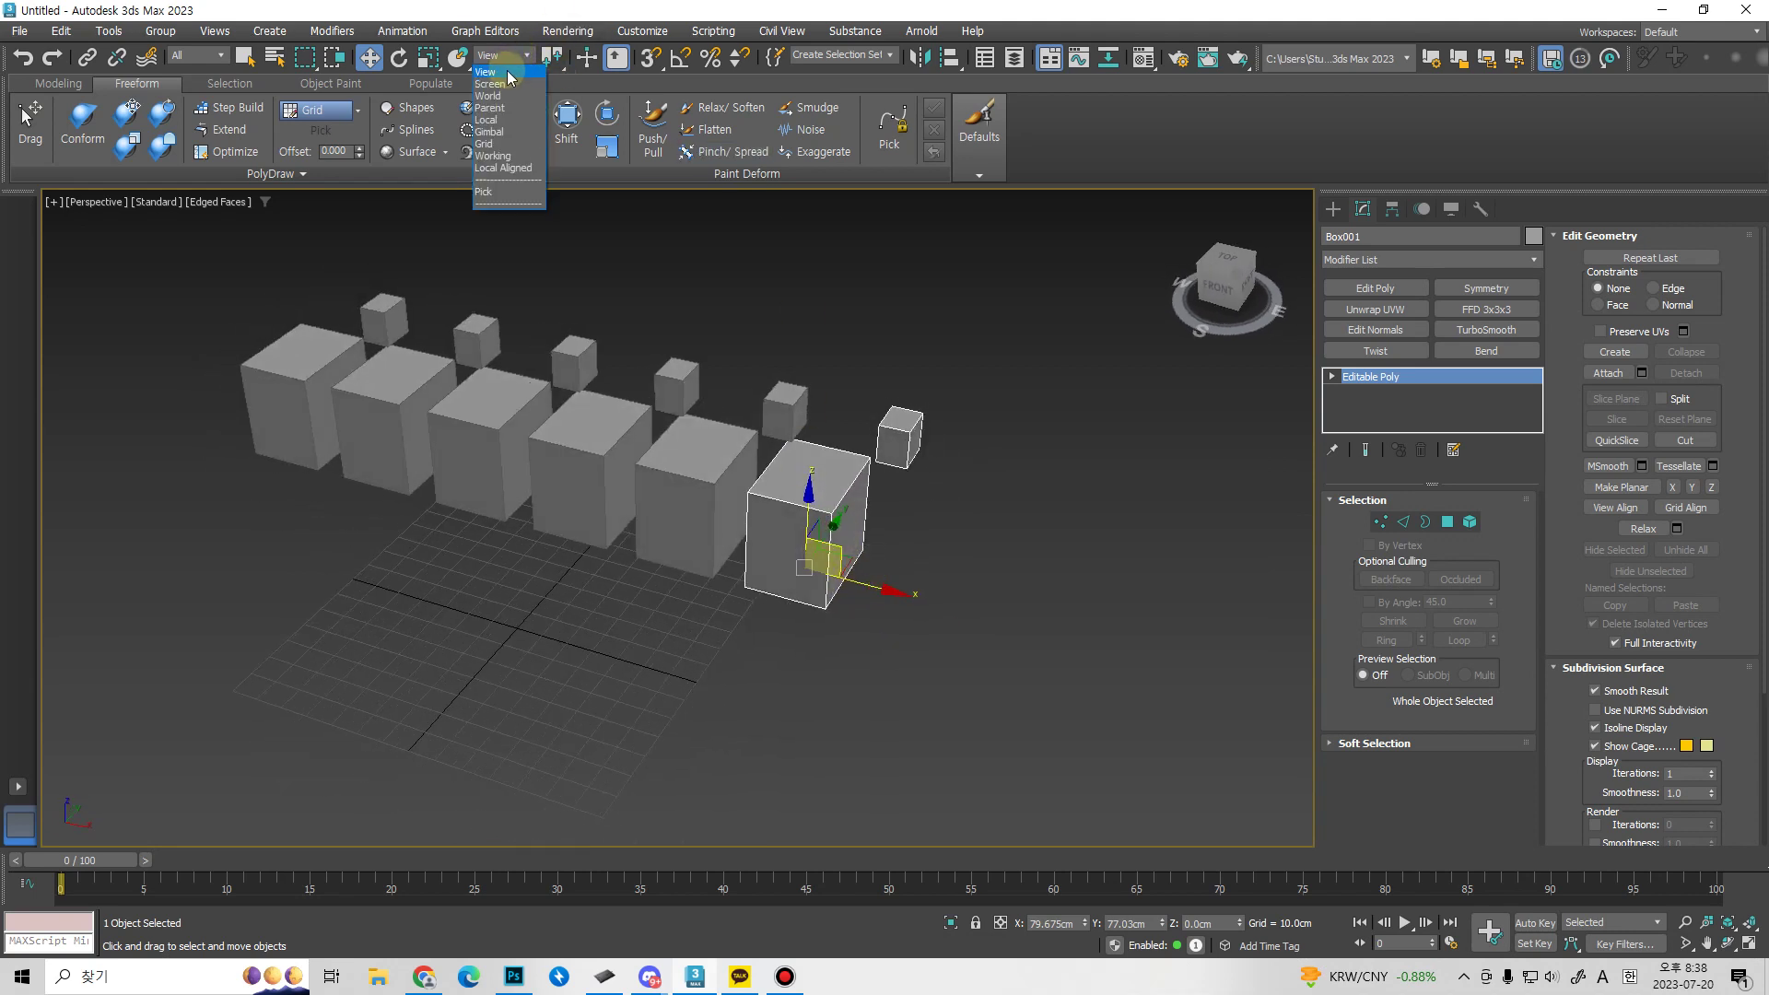
pyautogui.click(509, 74)
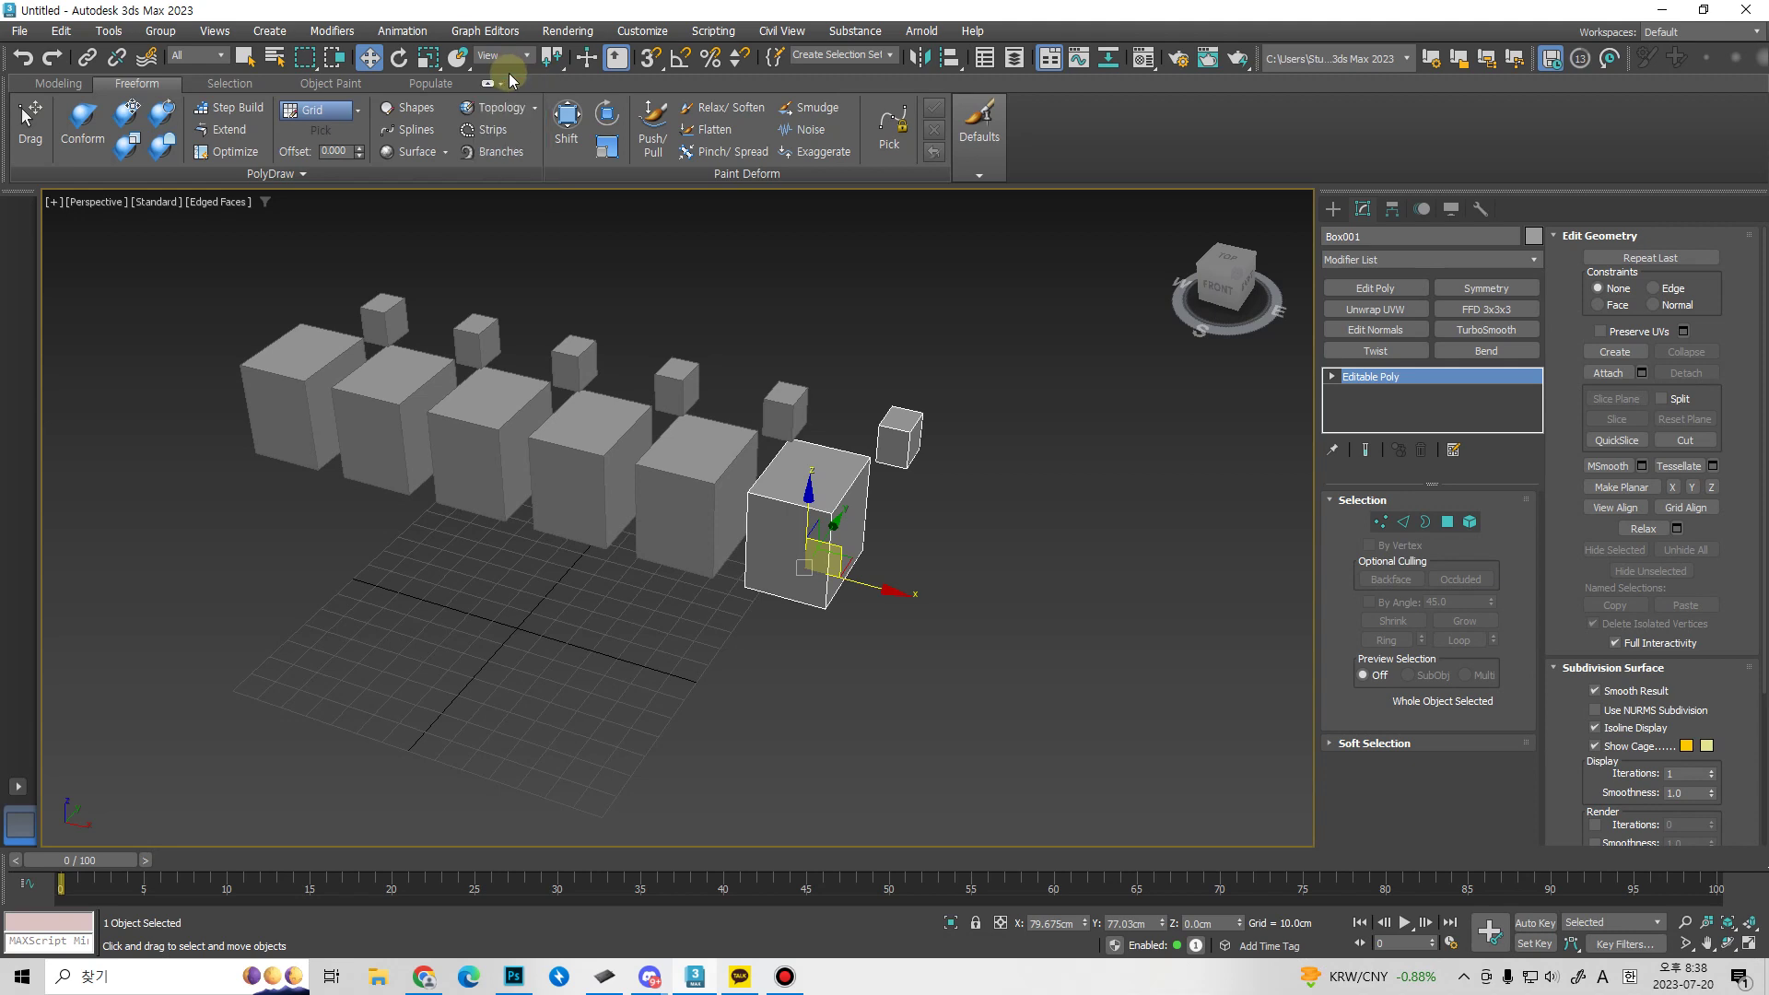
# Set the reference coordinate system to Screen and examine the Move gizmo across the four-viewport layout.
pyautogui.click(513, 61)
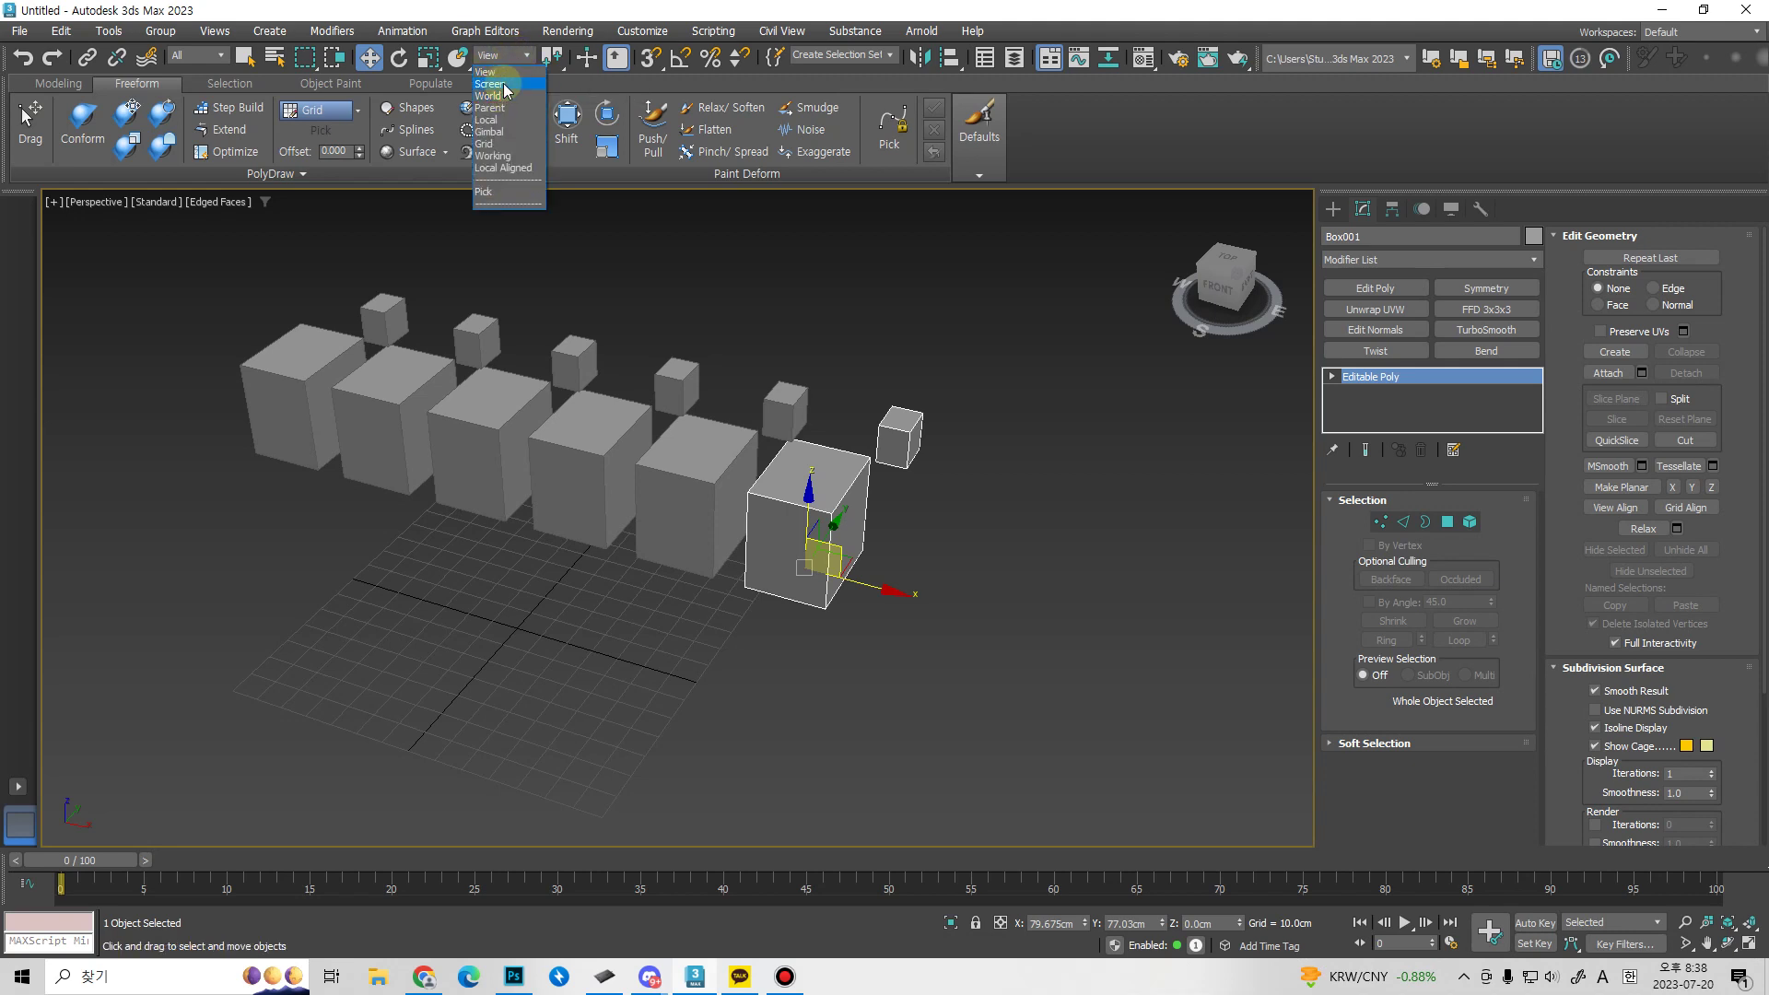
pyautogui.click(506, 83)
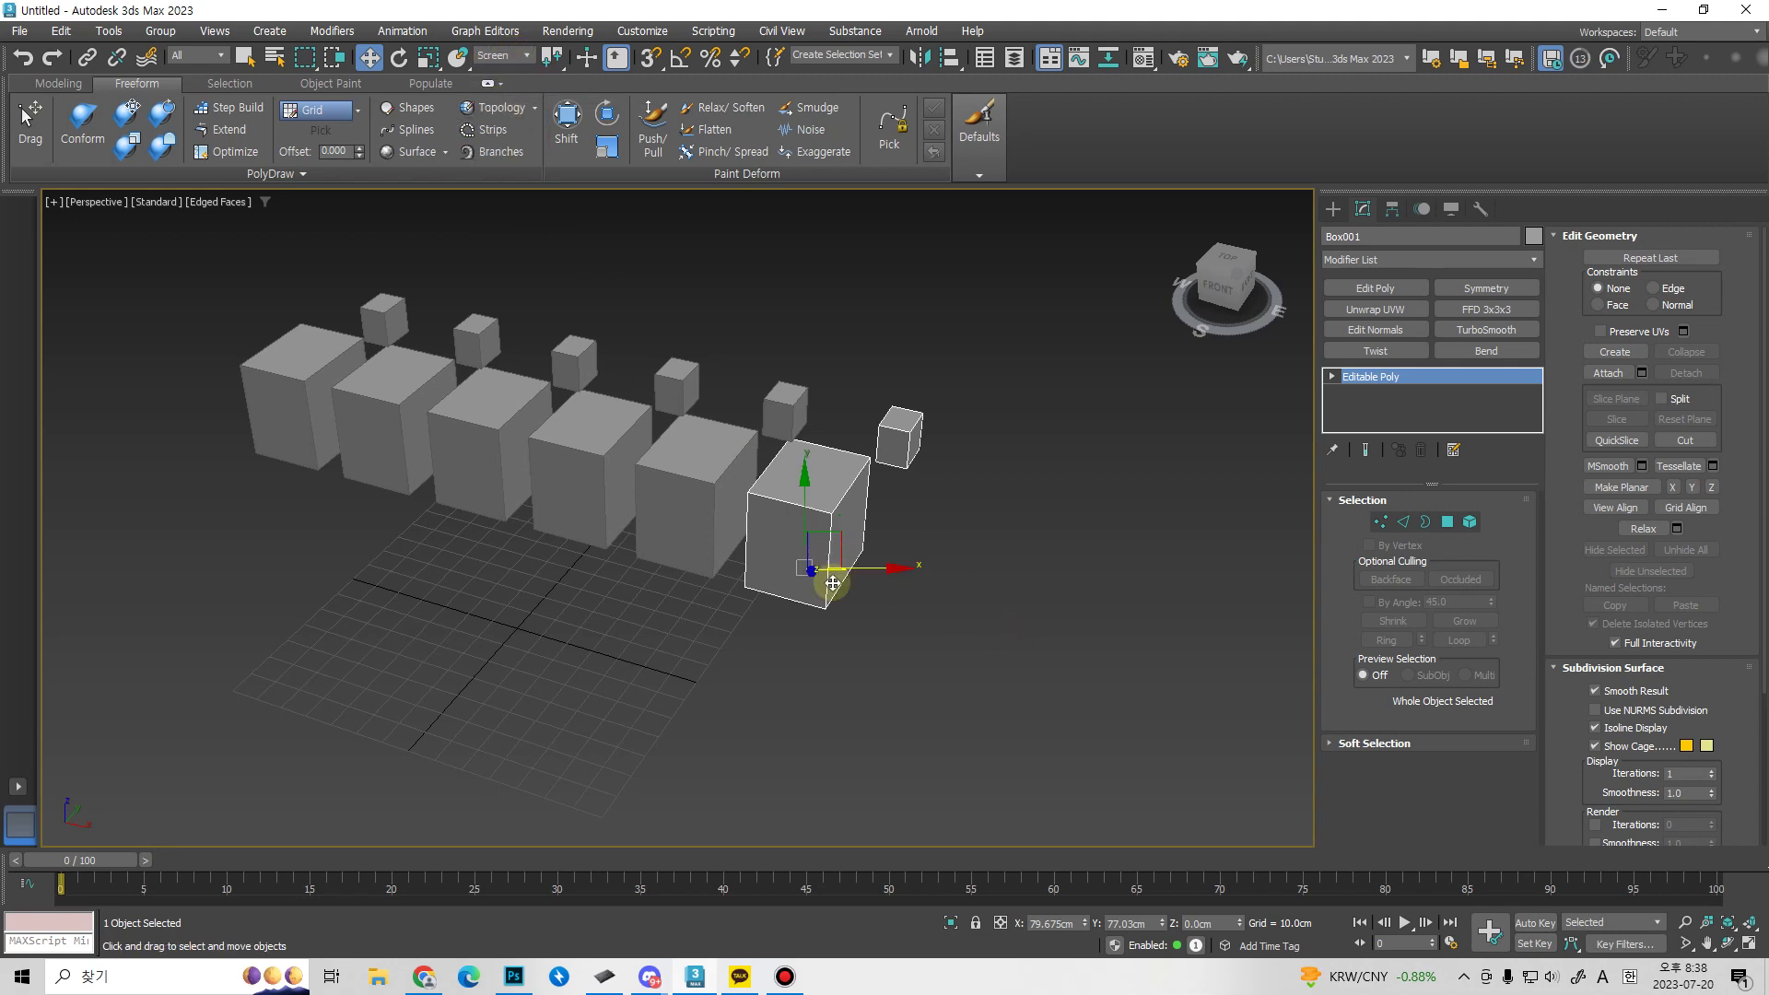
pyautogui.scroll(-4, 944, 553)
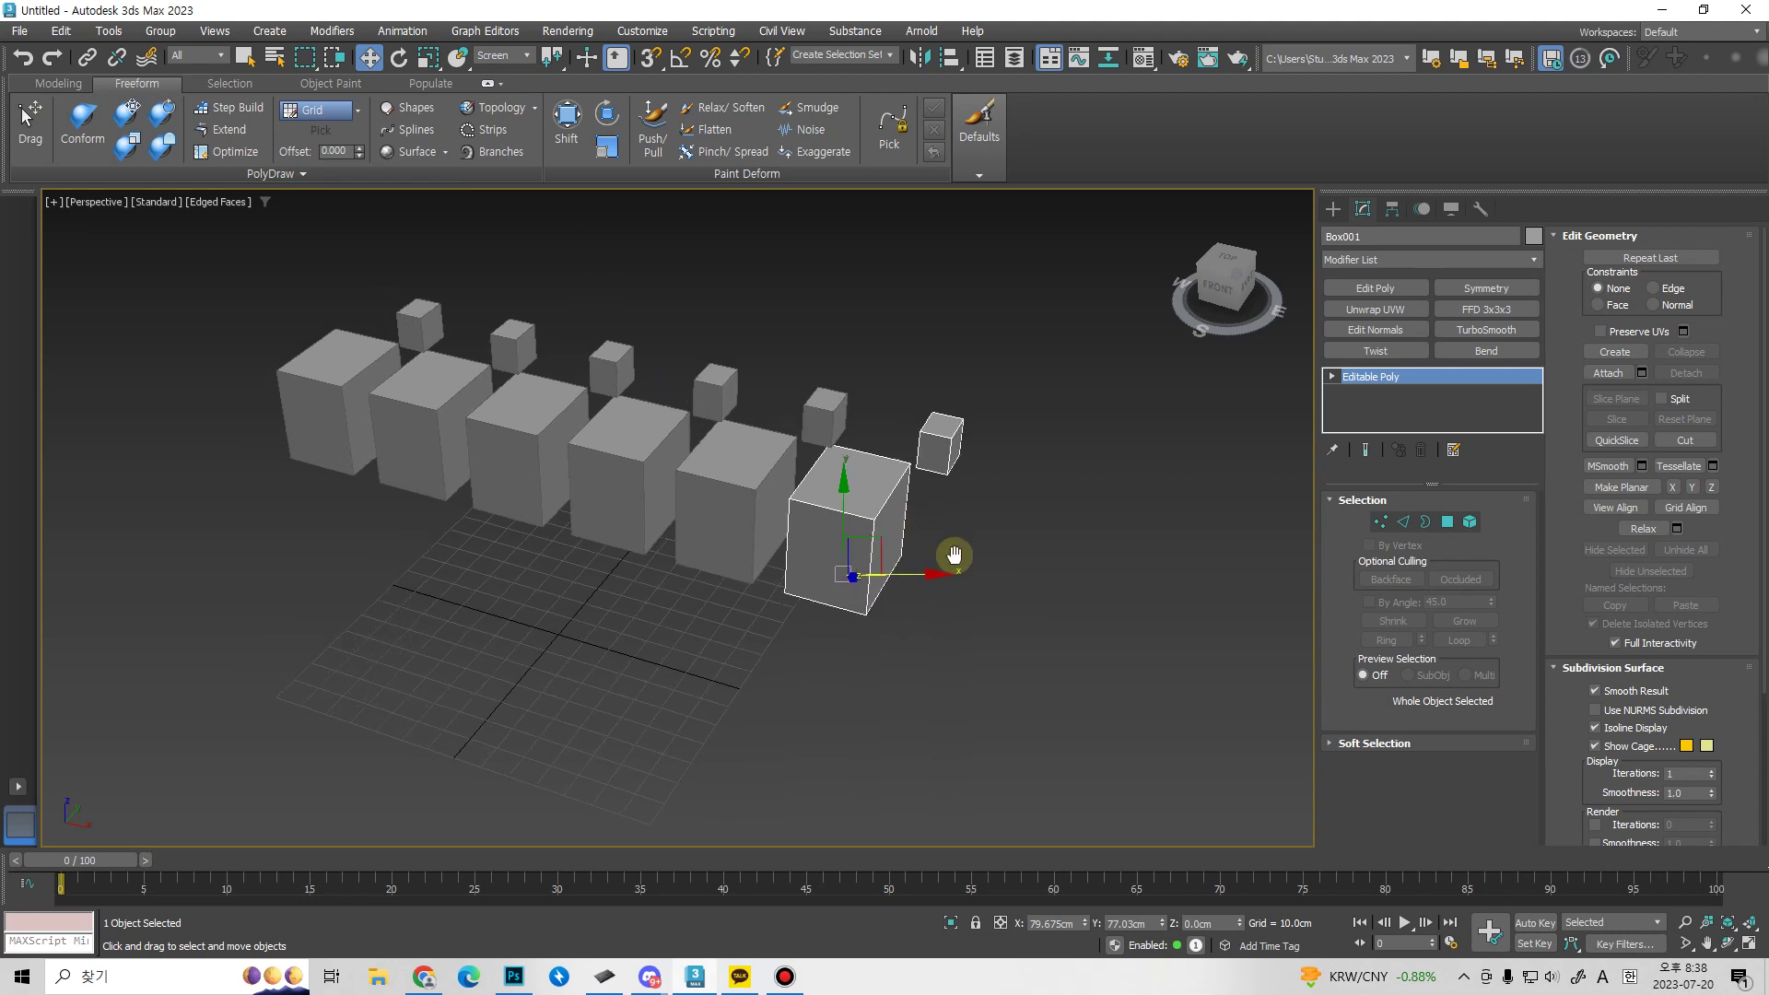
pyautogui.hotkey('alt', 'w')
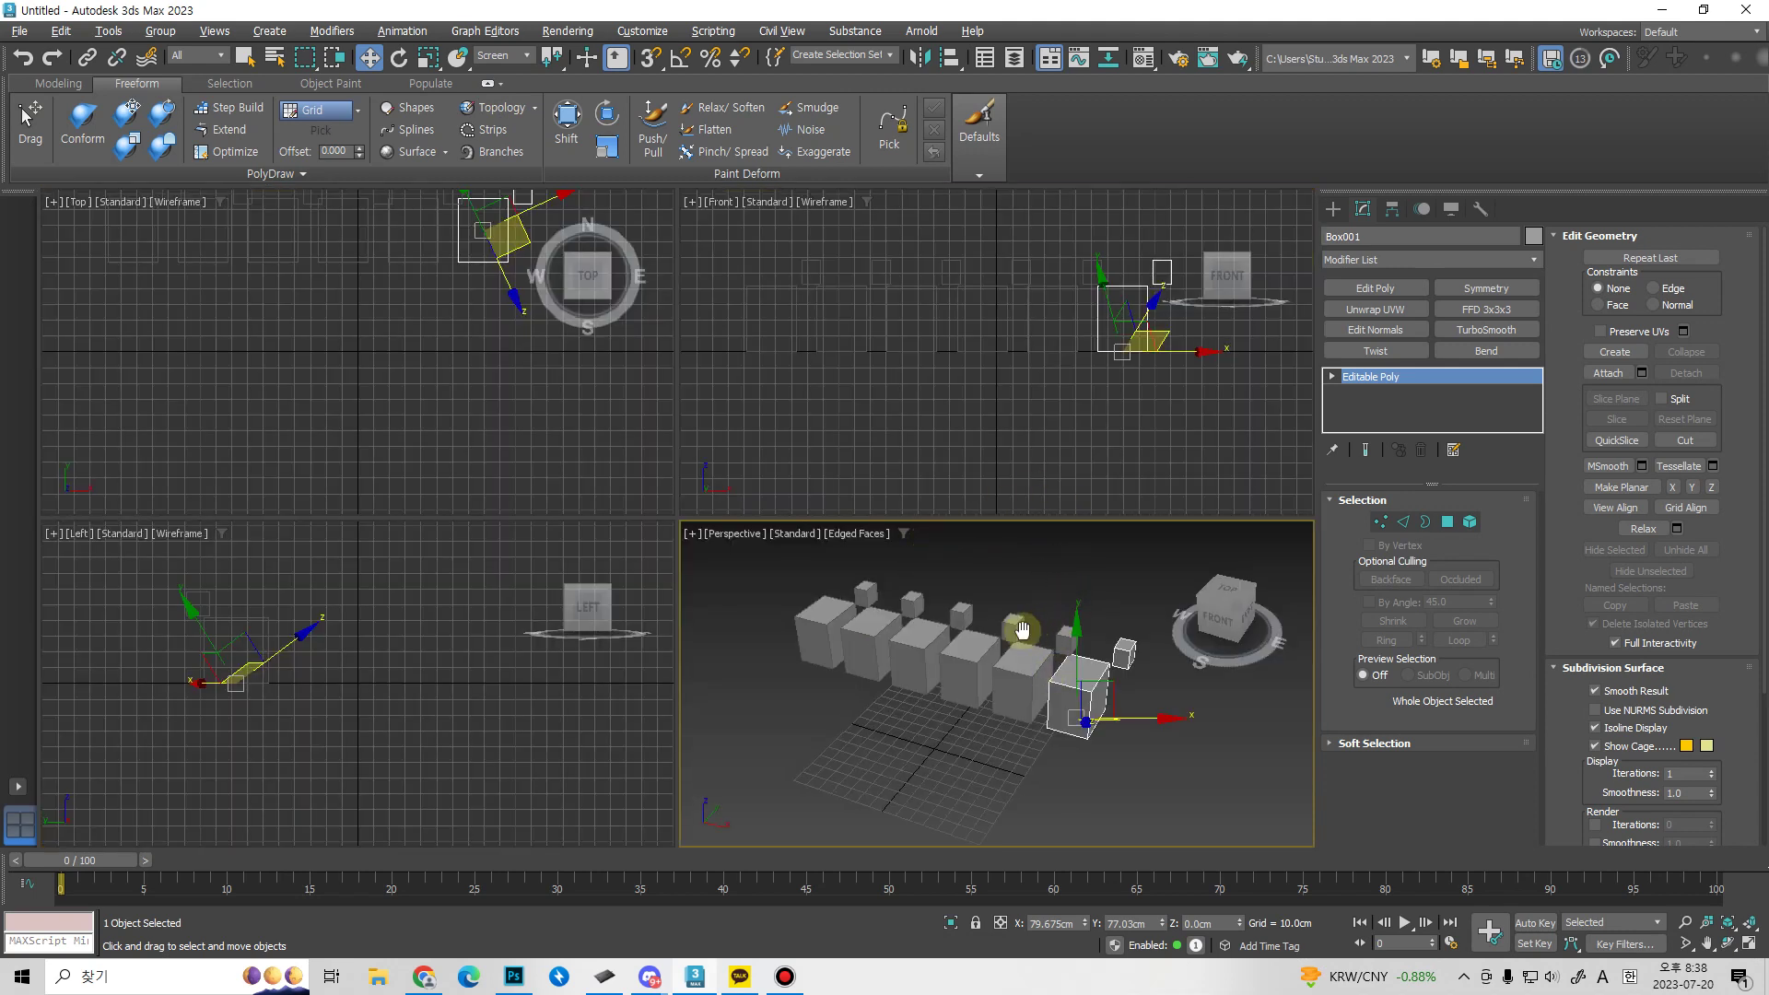
pyautogui.moveTo(1021, 630); pyautogui.dragTo(991, 616, button='middle')
pyautogui.rightClick(900, 355)
pyautogui.rightClick(399, 433)
pyautogui.moveTo(1076, 677)
pyautogui.mouseDown(button='middle')
pyautogui.moveTo(988, 561)
pyautogui.moveTo(1027, 676)
pyautogui.moveTo(1038, 656)
pyautogui.moveTo(1050, 735)
pyautogui.moveTo(1096, 770)
pyautogui.moveTo(1115, 742)
pyautogui.moveTo(1074, 774)
pyautogui.moveTo(1019, 774)
pyautogui.moveTo(978, 708)
pyautogui.moveTo(924, 688)
pyautogui.moveTo(908, 703)
pyautogui.moveTo(961, 647)
pyautogui.moveTo(1044, 691)
pyautogui.moveTo(1069, 778)
pyautogui.moveTo(1069, 702)
pyautogui.moveTo(972, 708)
pyautogui.moveTo(991, 739)
pyautogui.moveTo(1059, 732)
pyautogui.moveTo(959, 720)
pyautogui.moveTo(1092, 759)
pyautogui.moveTo(980, 728)
pyautogui.moveTo(1066, 678)
pyautogui.moveTo(1050, 664)
pyautogui.mouseUp(button='middle')
# Compare the Move gizmo under View and Screen by switching the reference coordinate system between them, ending on View.
pyautogui.click(522, 57)
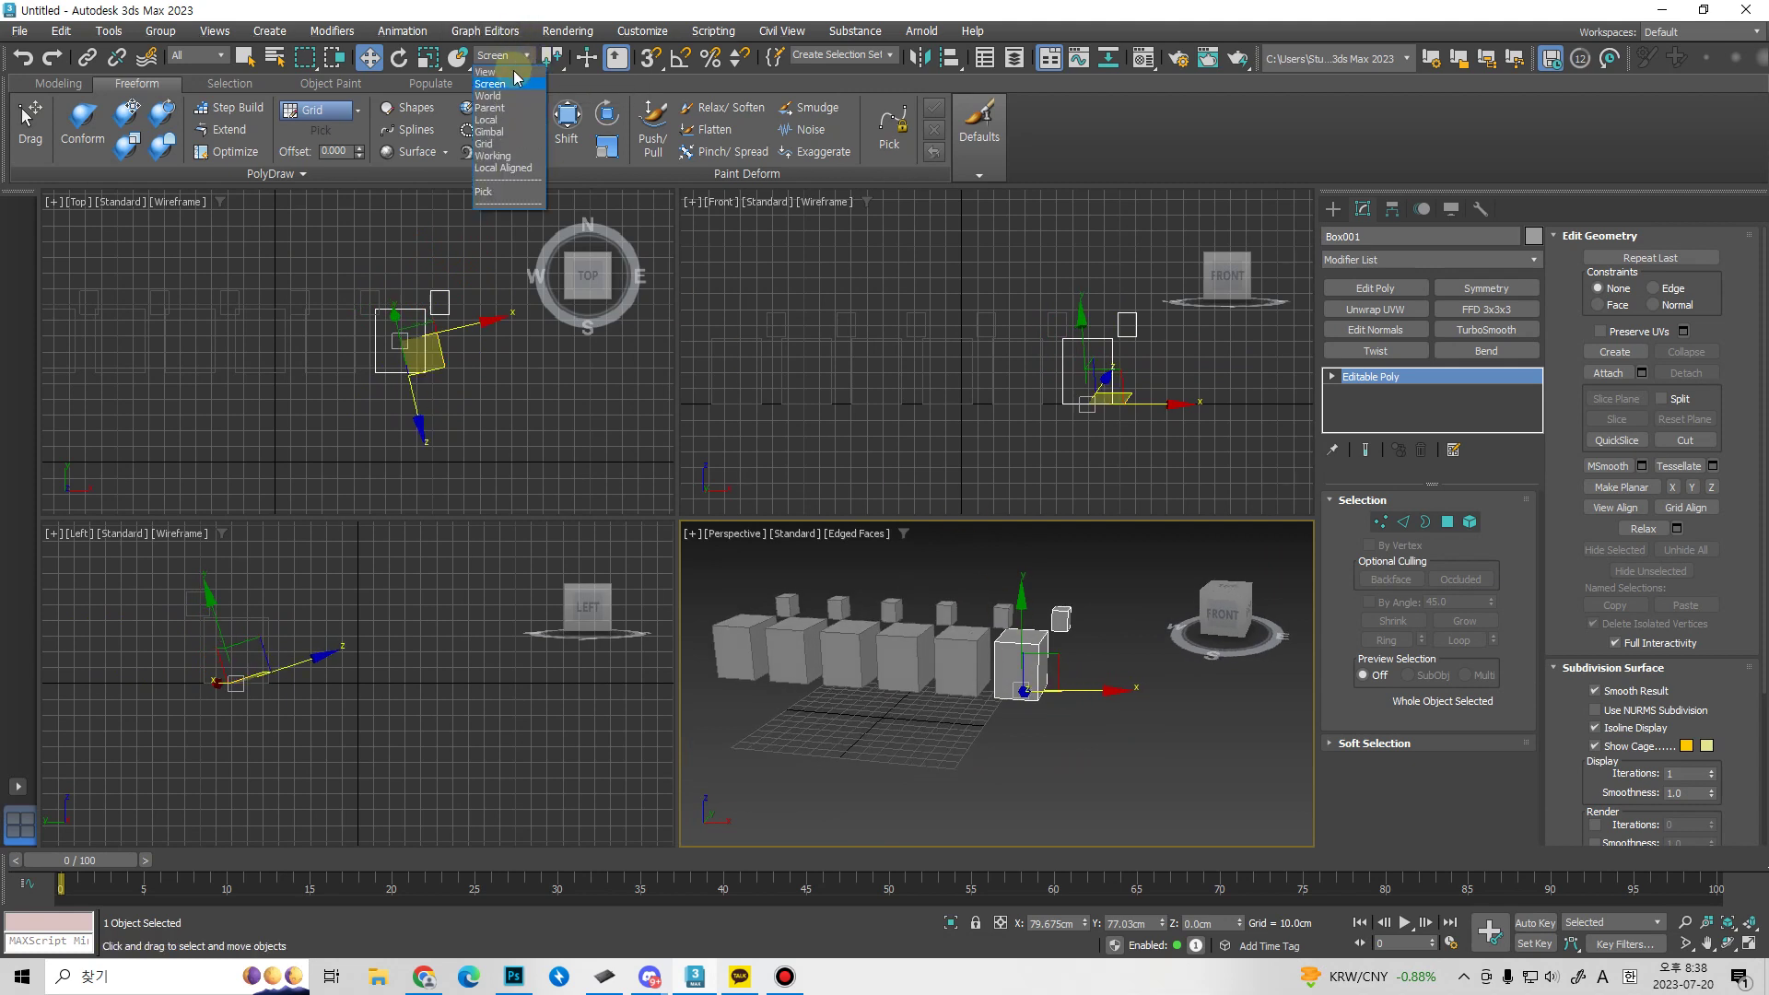
pyautogui.click(512, 76)
pyautogui.moveTo(978, 618); pyautogui.dragTo(967, 643, button='middle')
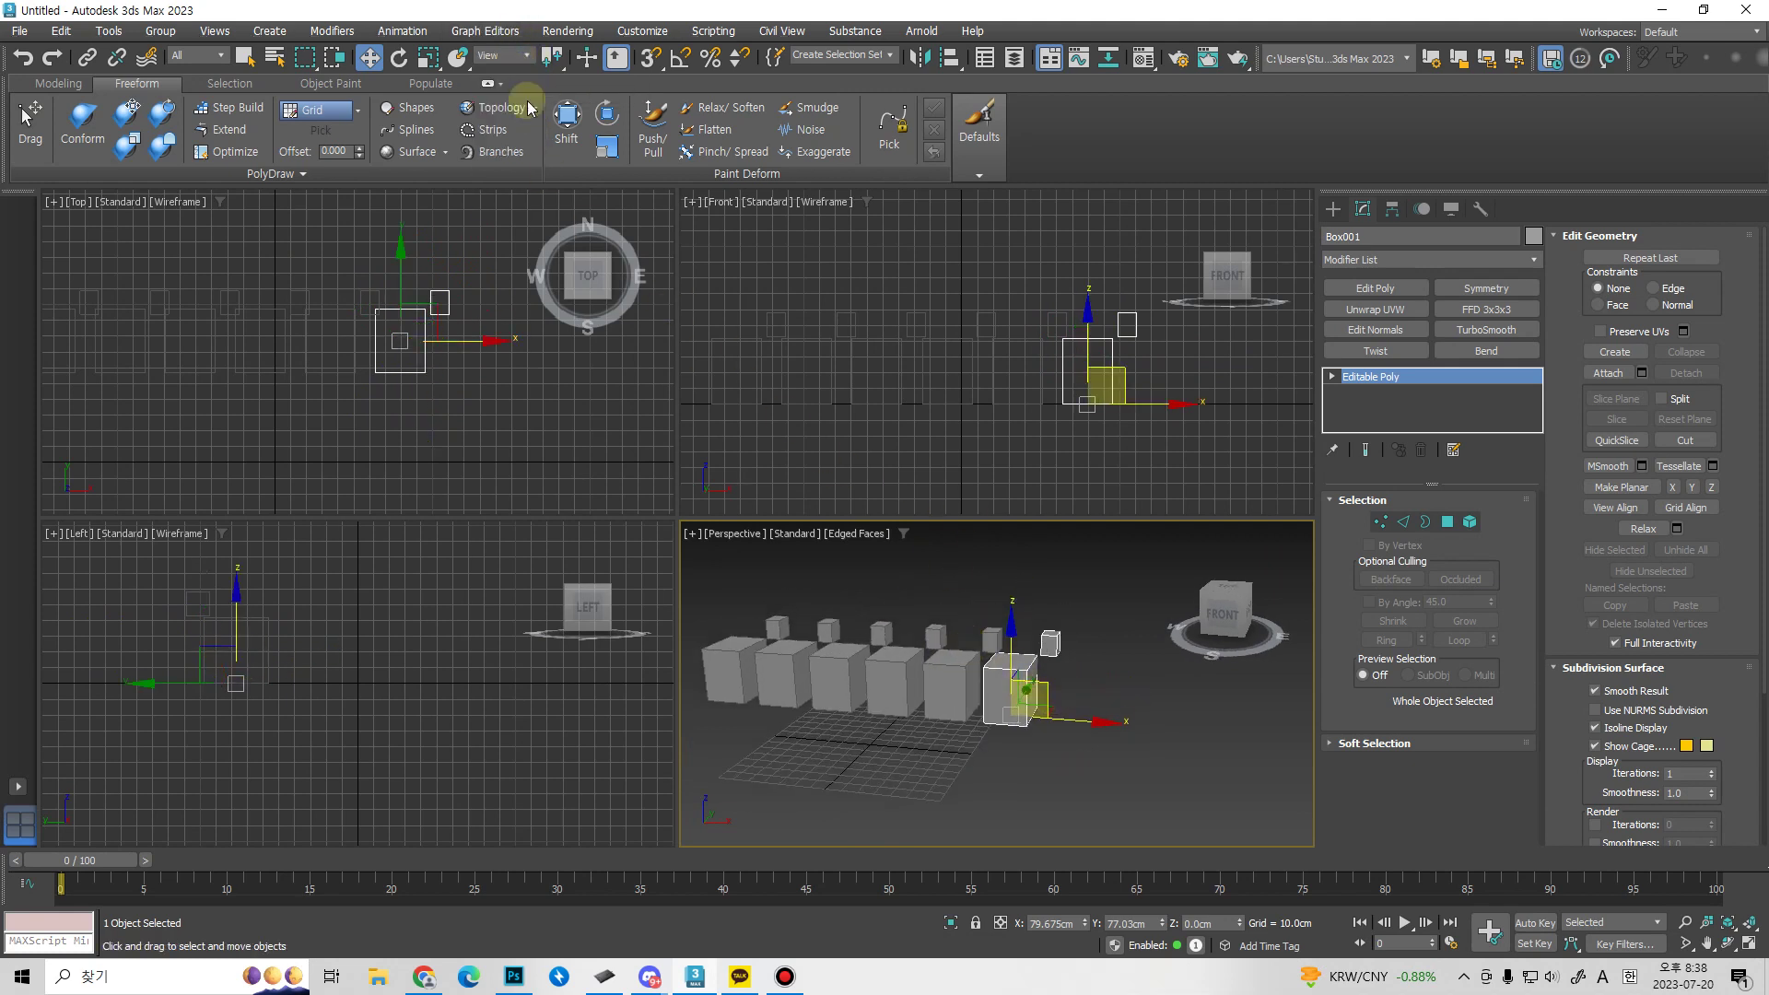
pyautogui.click(523, 57)
pyautogui.click(512, 89)
pyautogui.moveTo(1012, 668); pyautogui.dragTo(1096, 702)
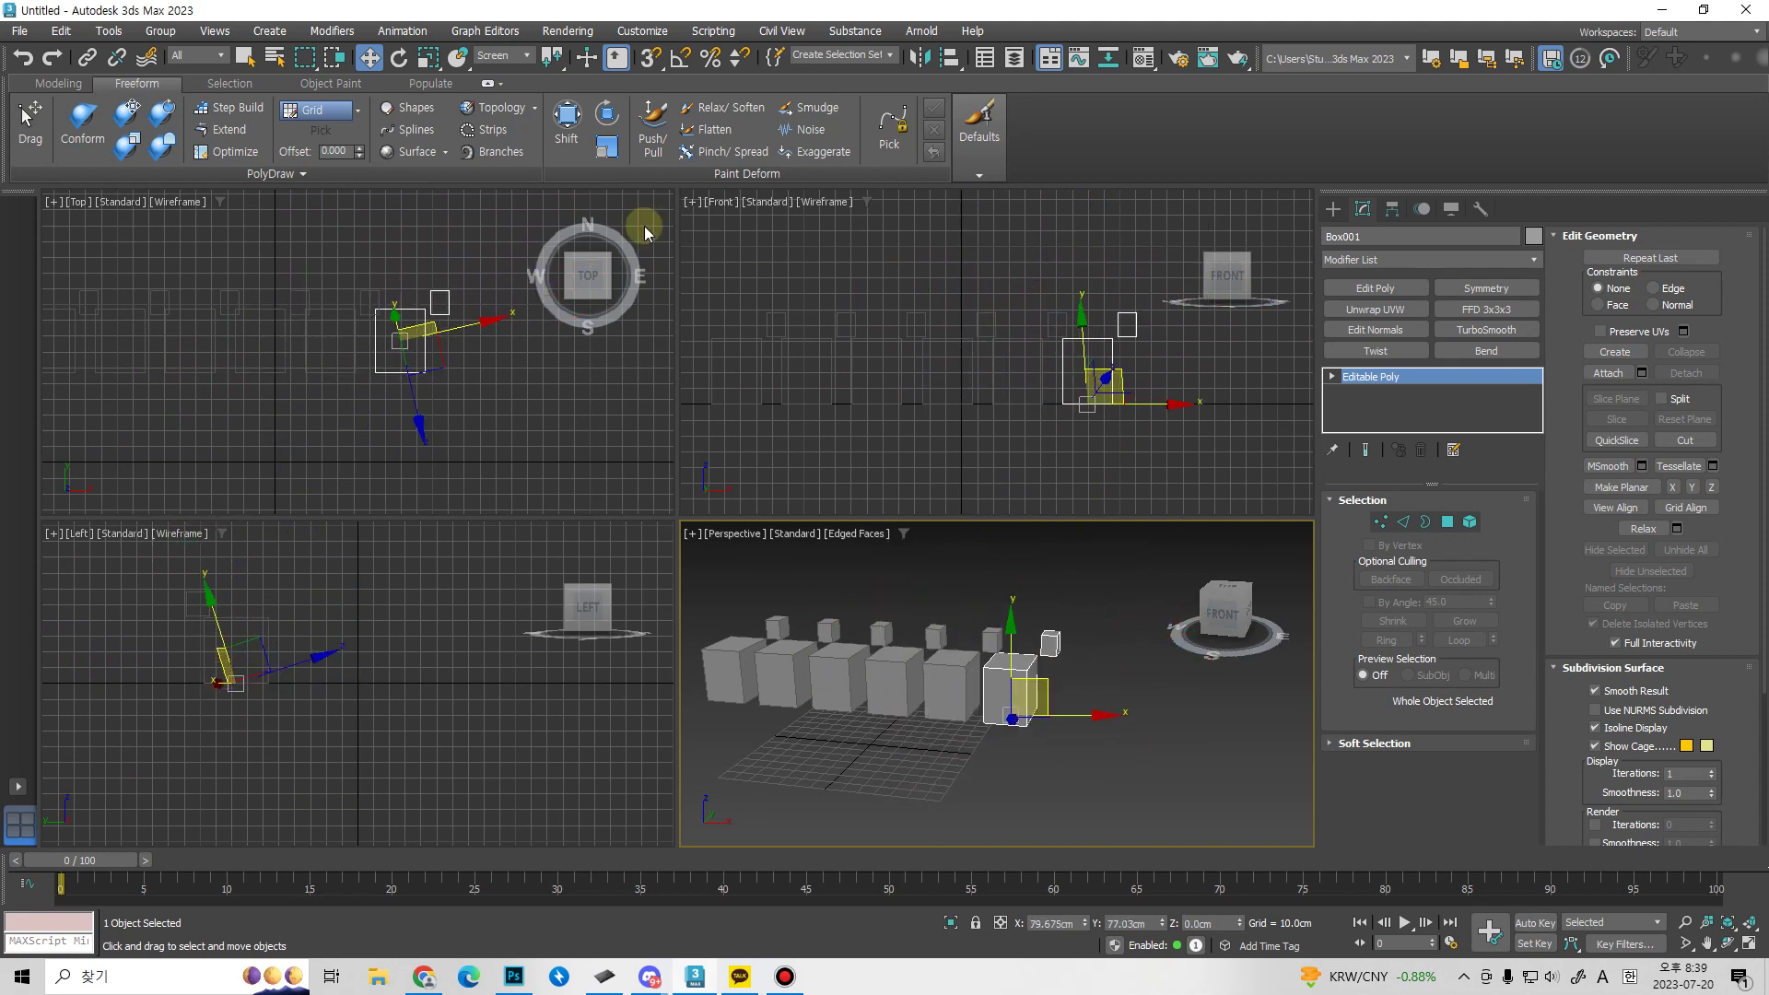
pyautogui.click(502, 73)
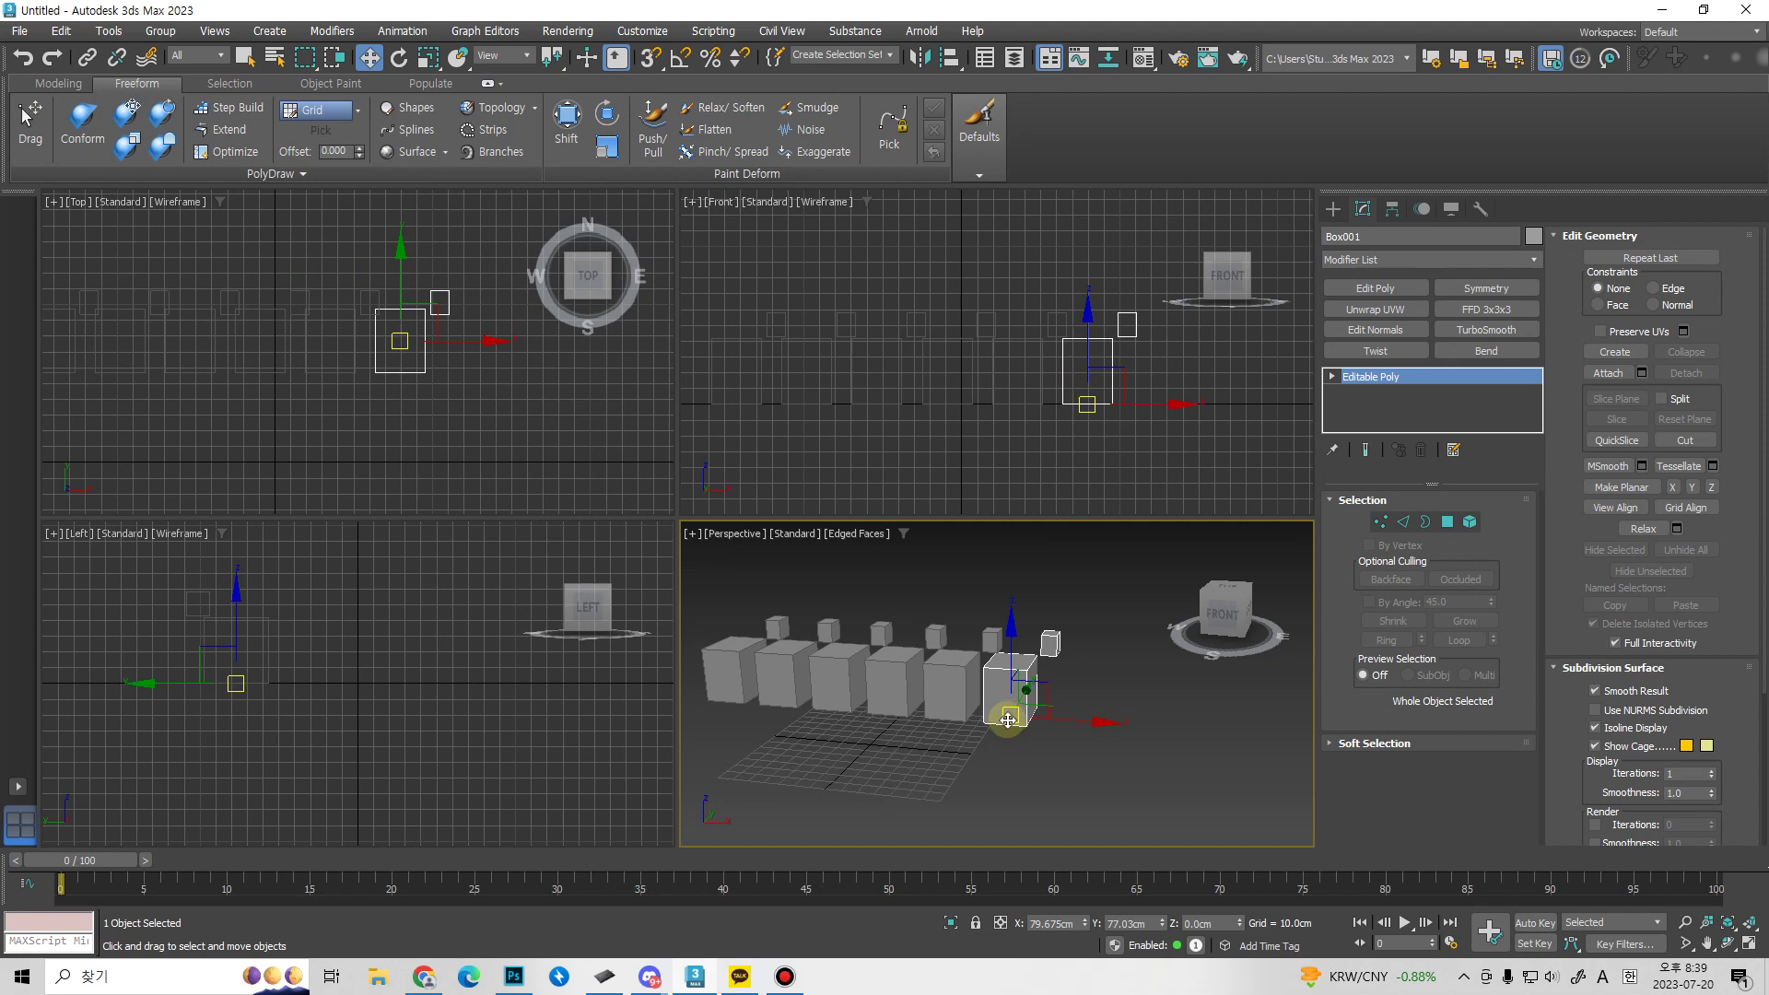
pyautogui.moveTo(1013, 725)
pyautogui.mouseDown()
pyautogui.moveTo(1041, 731)
pyautogui.moveTo(1036, 636)
pyautogui.moveTo(1066, 821)
pyautogui.moveTo(884, 712)
pyautogui.moveTo(1035, 699)
pyautogui.moveTo(999, 620)
pyautogui.moveTo(1008, 705)
pyautogui.mouseUp()
pyautogui.click(502, 56)
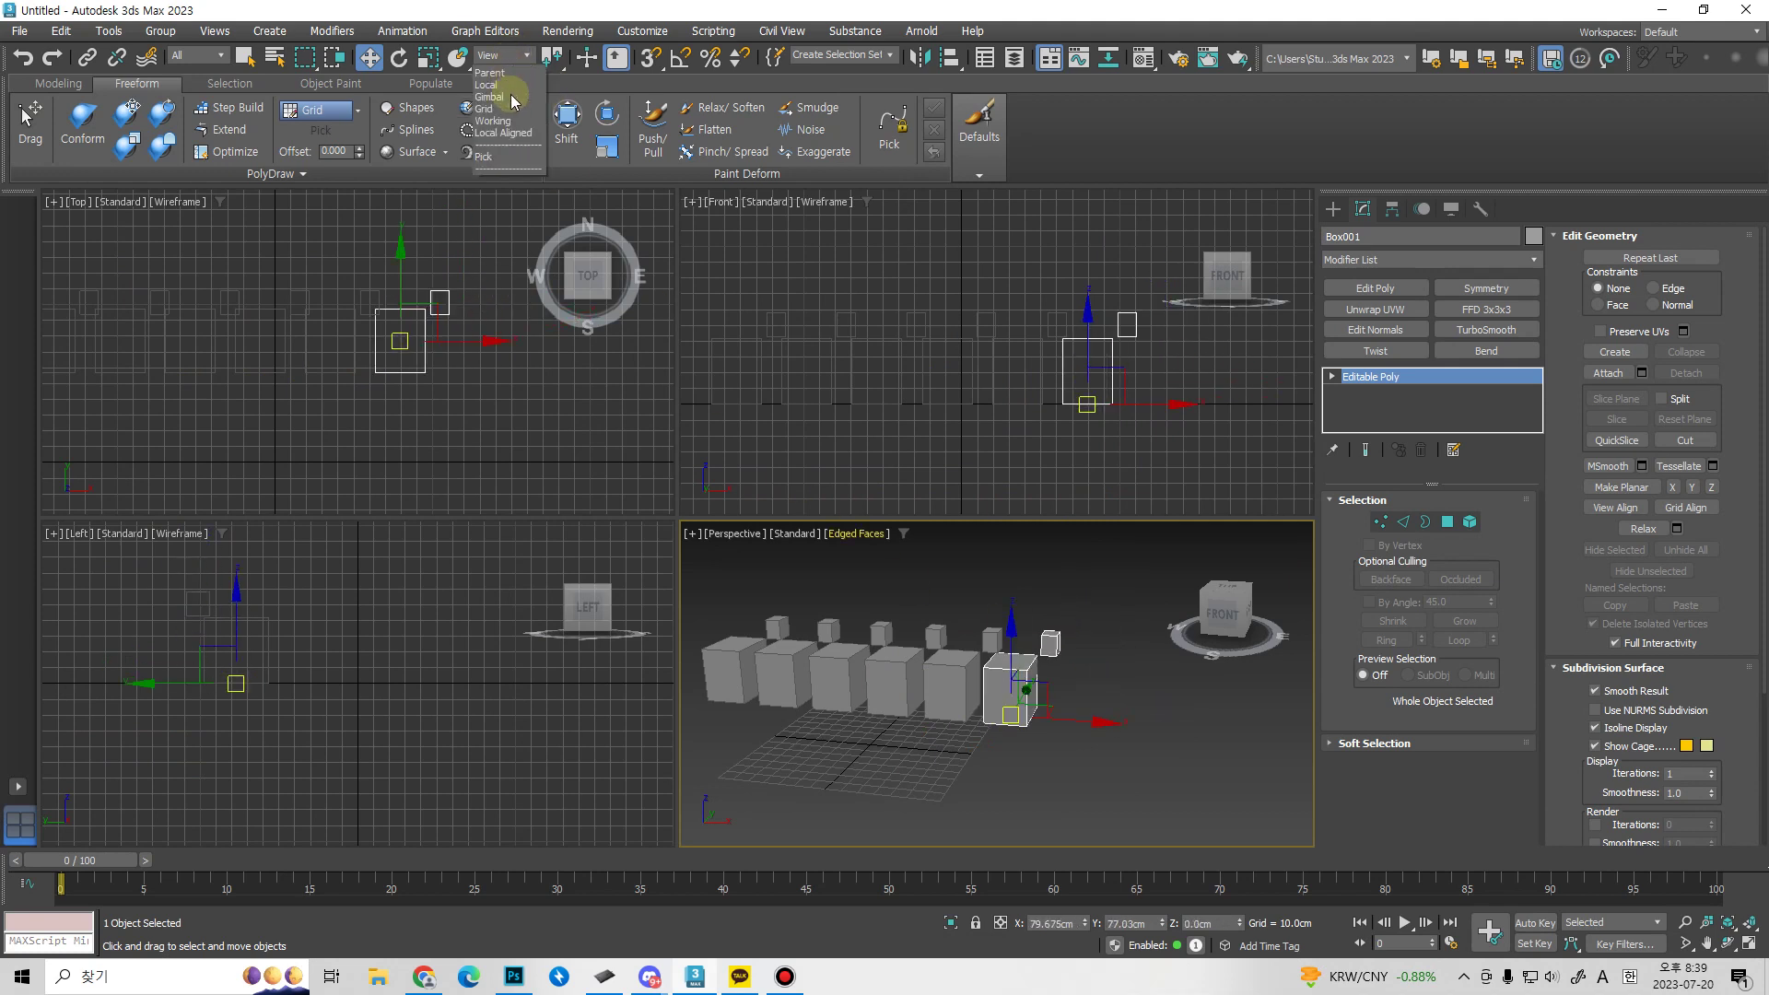
pyautogui.click(1003, 721)
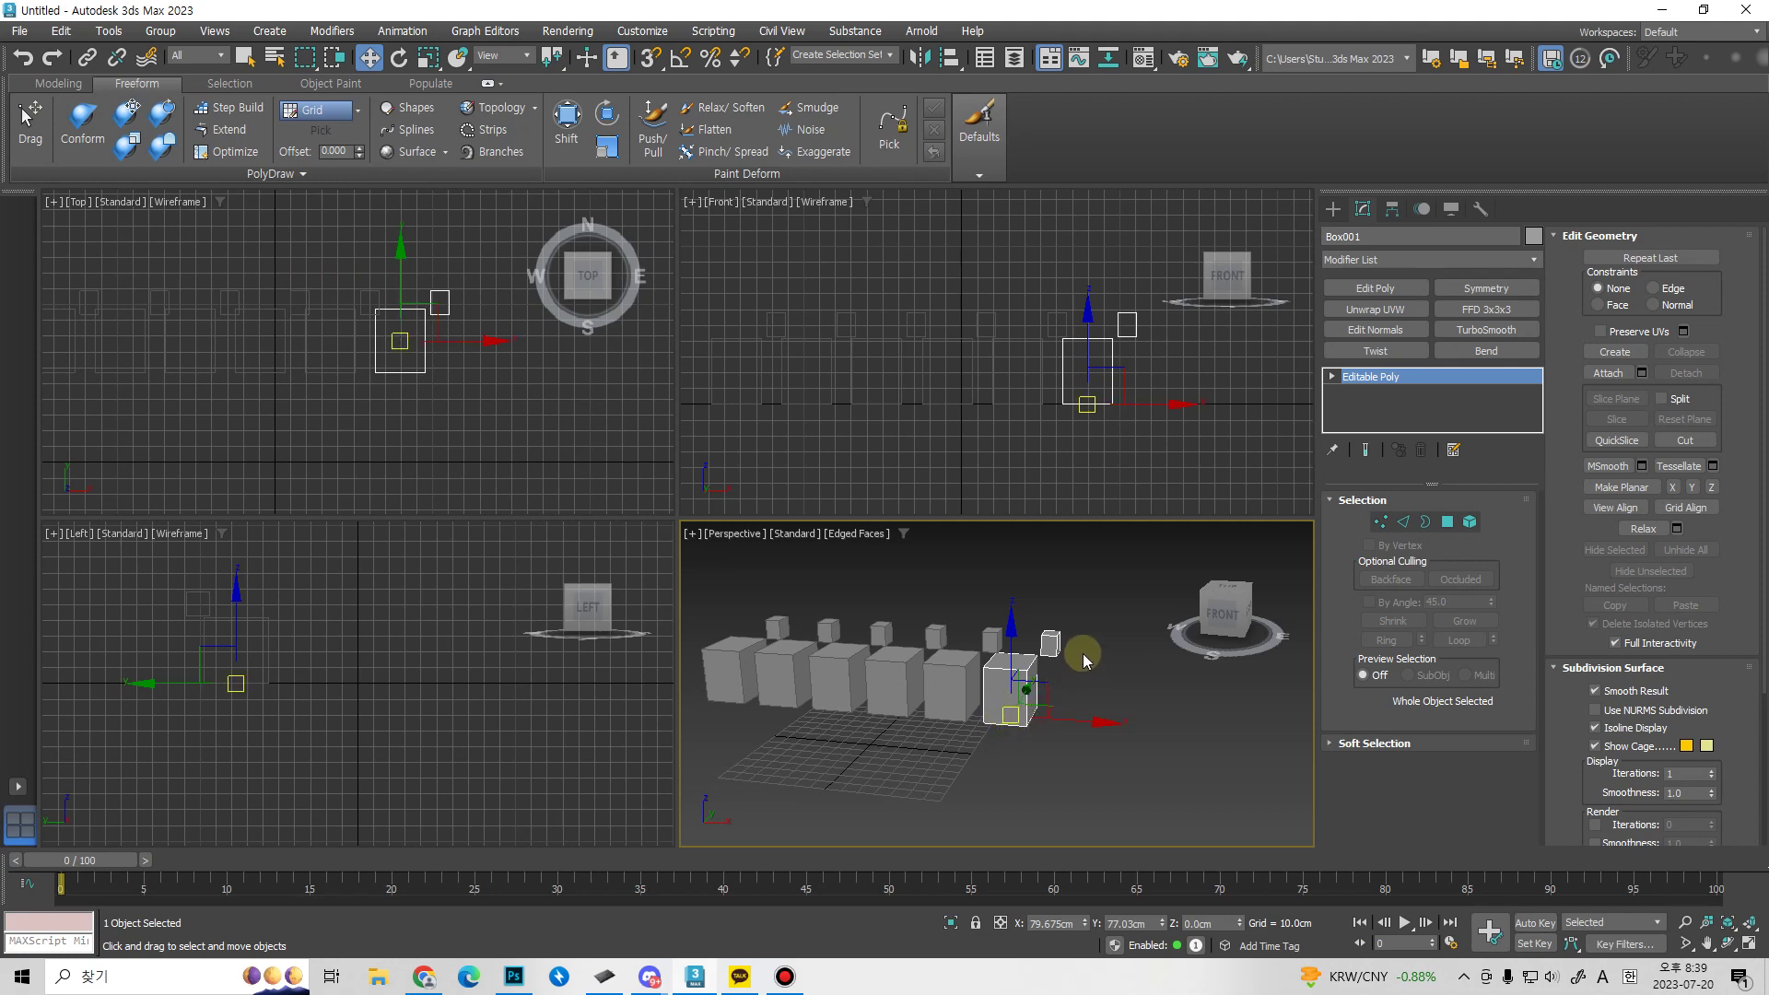
pyautogui.click(525, 57)
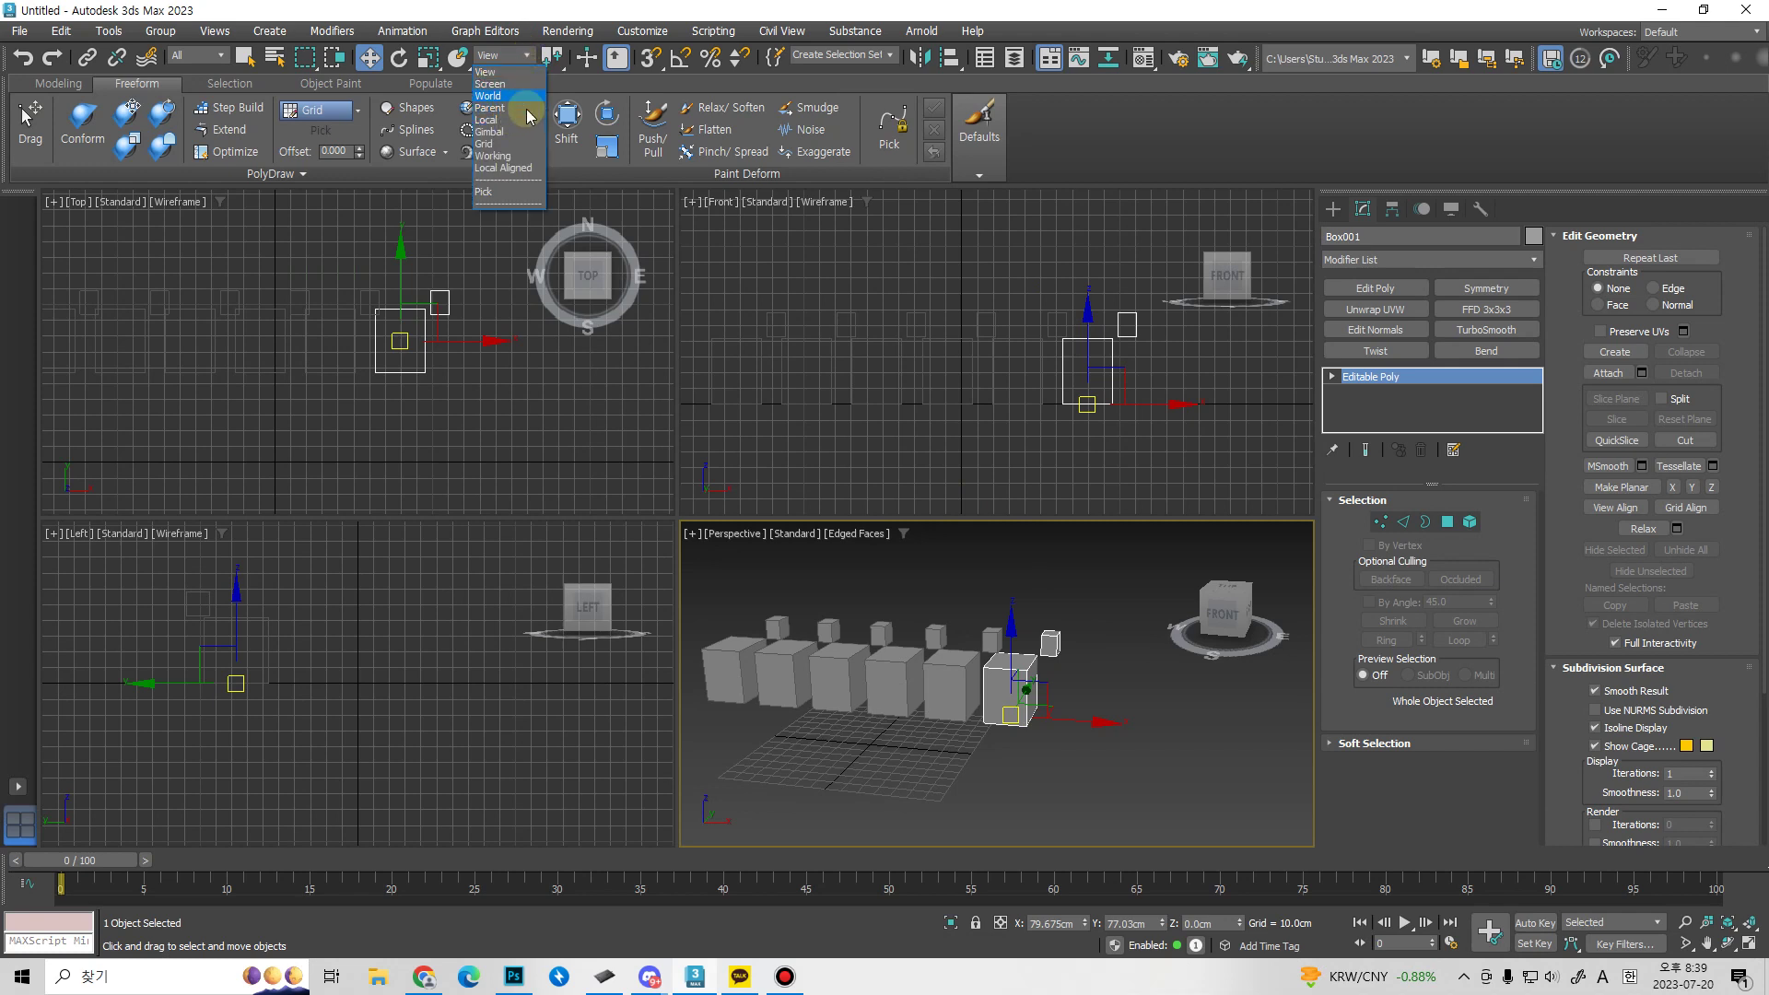
# Rotate the selected box by about -35 degrees around X and maximize the Perspective viewport.
pyautogui.click(1094, 691)
pyautogui.keyDown('alt'); pyautogui.moveTo(1093, 691); pyautogui.dragTo(986, 789, button='middle'); pyautogui.keyUp('alt')
pyautogui.press('e')
pyautogui.moveTo(959, 694)
pyautogui.keyDown('alt'); pyautogui.mouseDown(button='middle')
pyautogui.moveTo(966, 680)
pyautogui.moveTo(928, 684)
pyautogui.mouseUp(button='middle'); pyautogui.keyUp('alt')
pyautogui.moveTo(927, 684); pyautogui.dragTo(963, 736)
pyautogui.moveTo(963, 737)
pyautogui.keyDown('alt'); pyautogui.mouseDown(button='middle')
pyautogui.moveTo(1047, 810)
pyautogui.moveTo(984, 737)
pyautogui.mouseUp(button='middle'); pyautogui.keyUp('alt')
pyautogui.moveTo(984, 737); pyautogui.dragTo(988, 730)
pyautogui.moveTo(988, 729)
pyautogui.keyDown('alt'); pyautogui.mouseDown(button='middle')
pyautogui.moveTo(1007, 690)
pyautogui.moveTo(979, 703)
pyautogui.mouseUp(button='middle'); pyautogui.keyUp('alt')
pyautogui.hotkey('alt', 'w')
# Examine the View-aligned Move gizmo on the tilted box from several angles.
pyautogui.keyDown('alt'); pyautogui.moveTo(873, 631); pyautogui.dragTo(885, 668, button='middle'); pyautogui.keyUp('alt')
pyautogui.press('w')
pyautogui.moveTo(885, 668); pyautogui.dragTo(841, 684)
pyautogui.keyDown('alt'); pyautogui.moveTo(841, 684); pyautogui.dragTo(900, 718, button='middle'); pyautogui.keyUp('alt')
pyautogui.moveTo(873, 690); pyautogui.dragTo(880, 700)
pyautogui.keyDown('alt'); pyautogui.moveTo(880, 700); pyautogui.dragTo(827, 539, button='middle'); pyautogui.keyUp('alt')
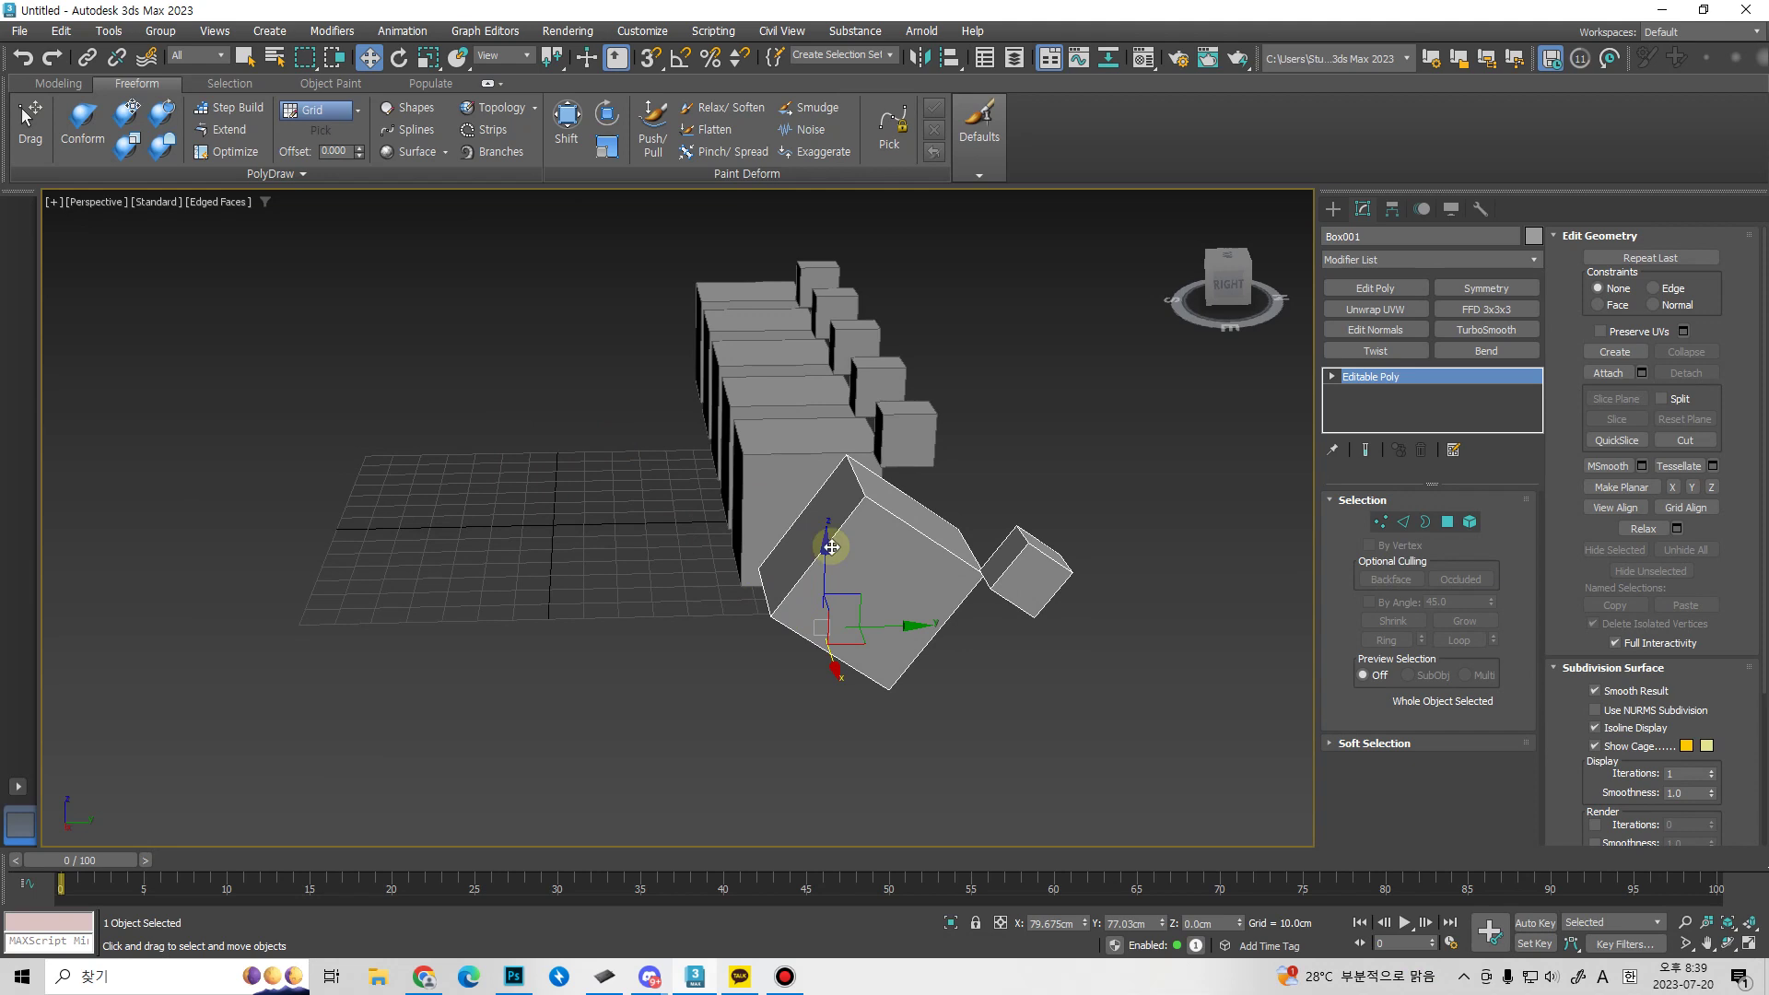
# Set the reference coordinate system to Local and move the tilted box along its own axes.
pyautogui.click(502, 55)
pyautogui.click(505, 127)
pyautogui.keyDown('alt'); pyautogui.moveTo(914, 665); pyautogui.dragTo(715, 403, button='middle'); pyautogui.keyUp('alt')
pyautogui.moveTo(715, 403); pyautogui.dragTo(951, 604)
pyautogui.moveTo(951, 604)
pyautogui.keyDown('alt'); pyautogui.mouseDown(button='middle')
pyautogui.moveTo(811, 635)
pyautogui.moveTo(923, 613)
pyautogui.mouseUp(button='middle'); pyautogui.keyUp('alt')
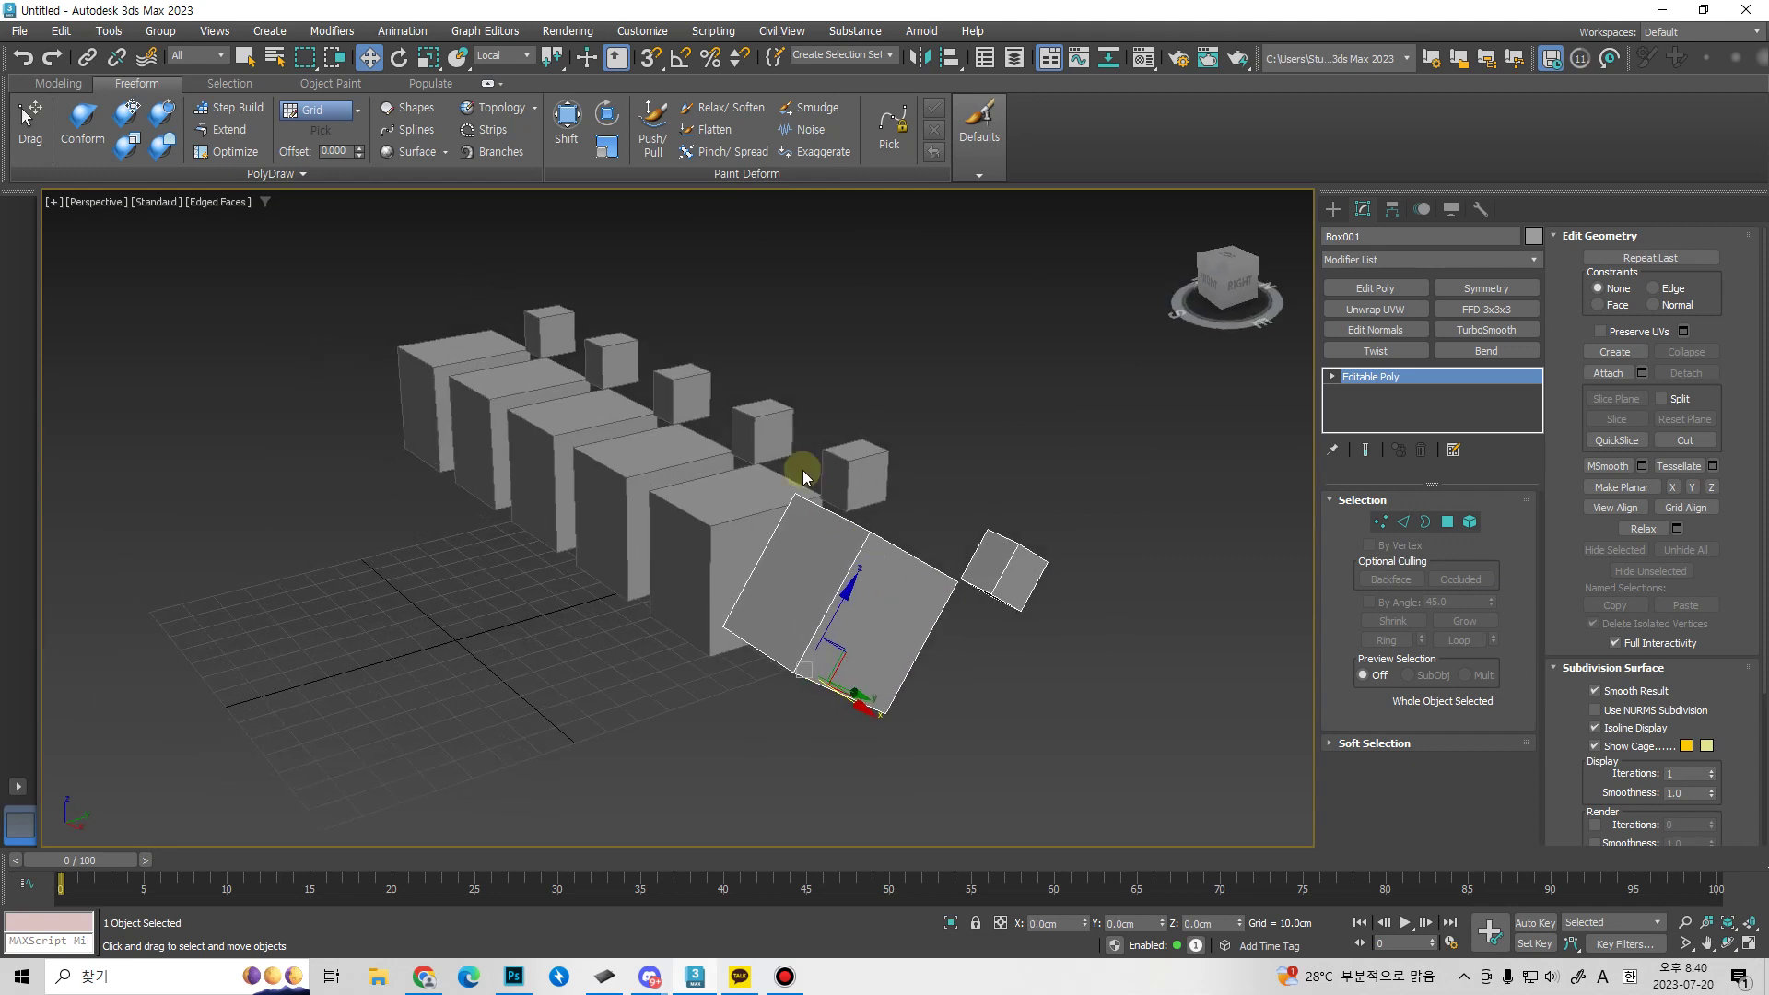
# Return the reference coordinate system to View and check the tilted box's rotation values with the Rotate tool.
pyautogui.click(504, 55)
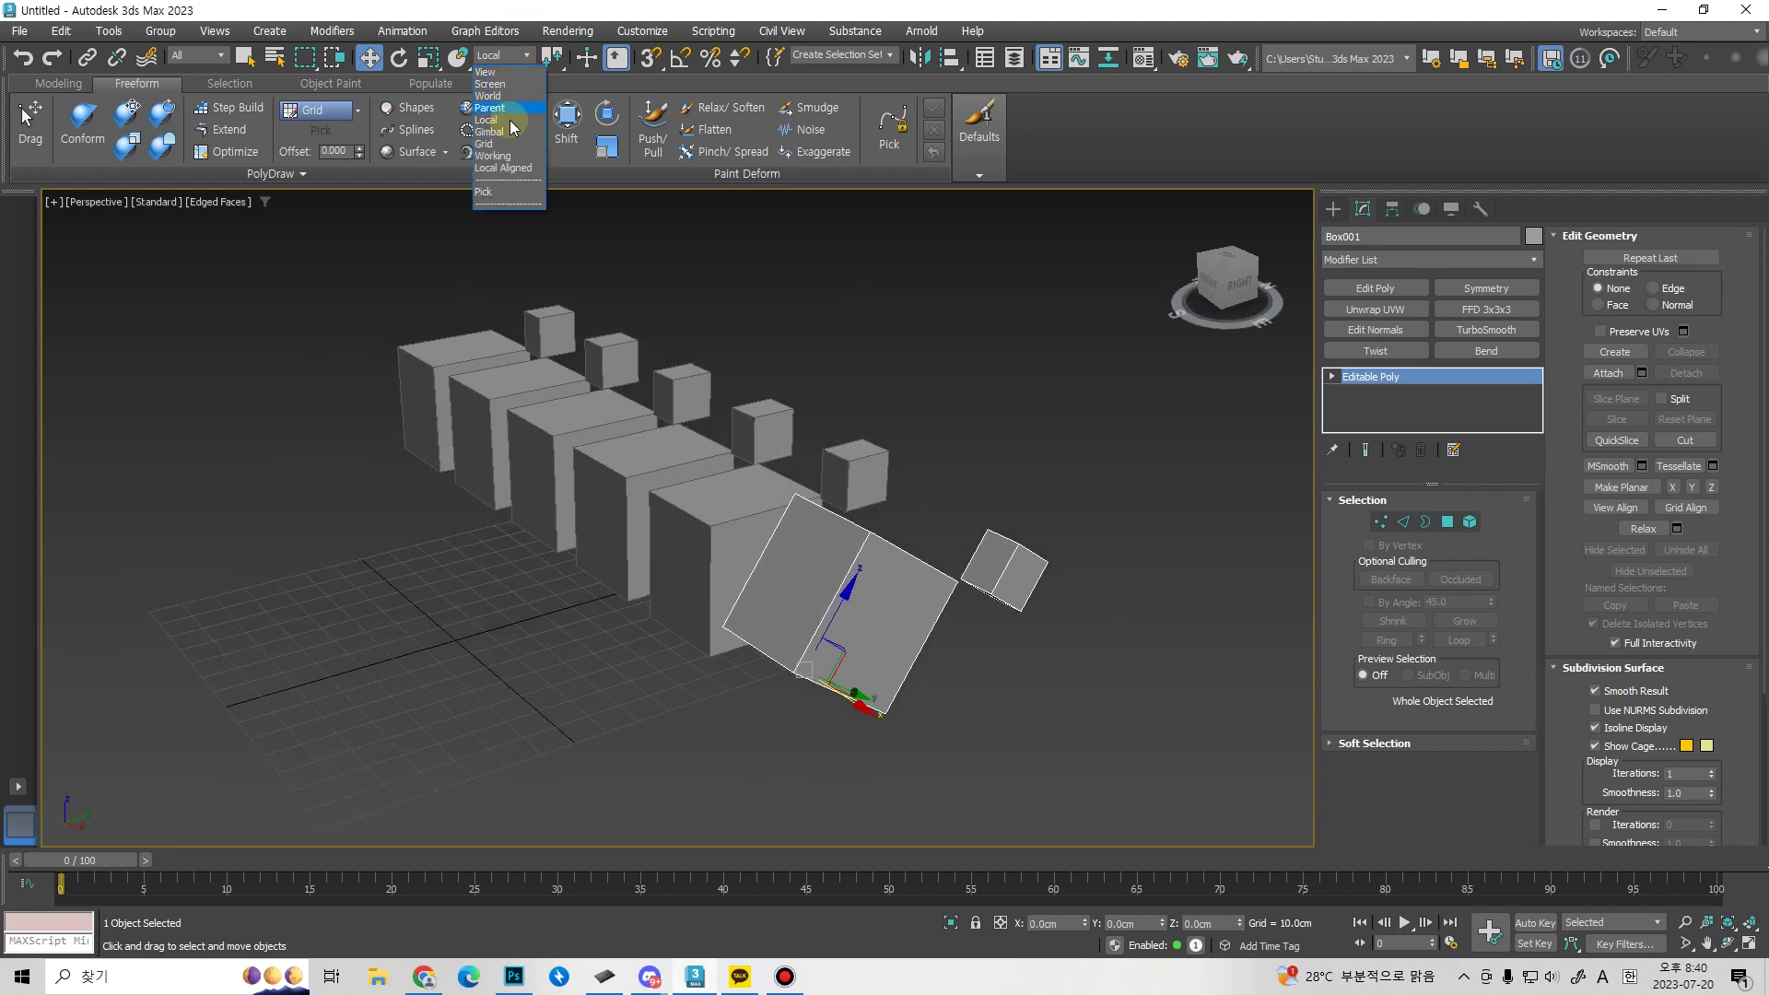
pyautogui.click(508, 73)
pyautogui.keyDown('alt'); pyautogui.moveTo(915, 556); pyautogui.dragTo(886, 695, button='middle'); pyautogui.keyUp('alt')
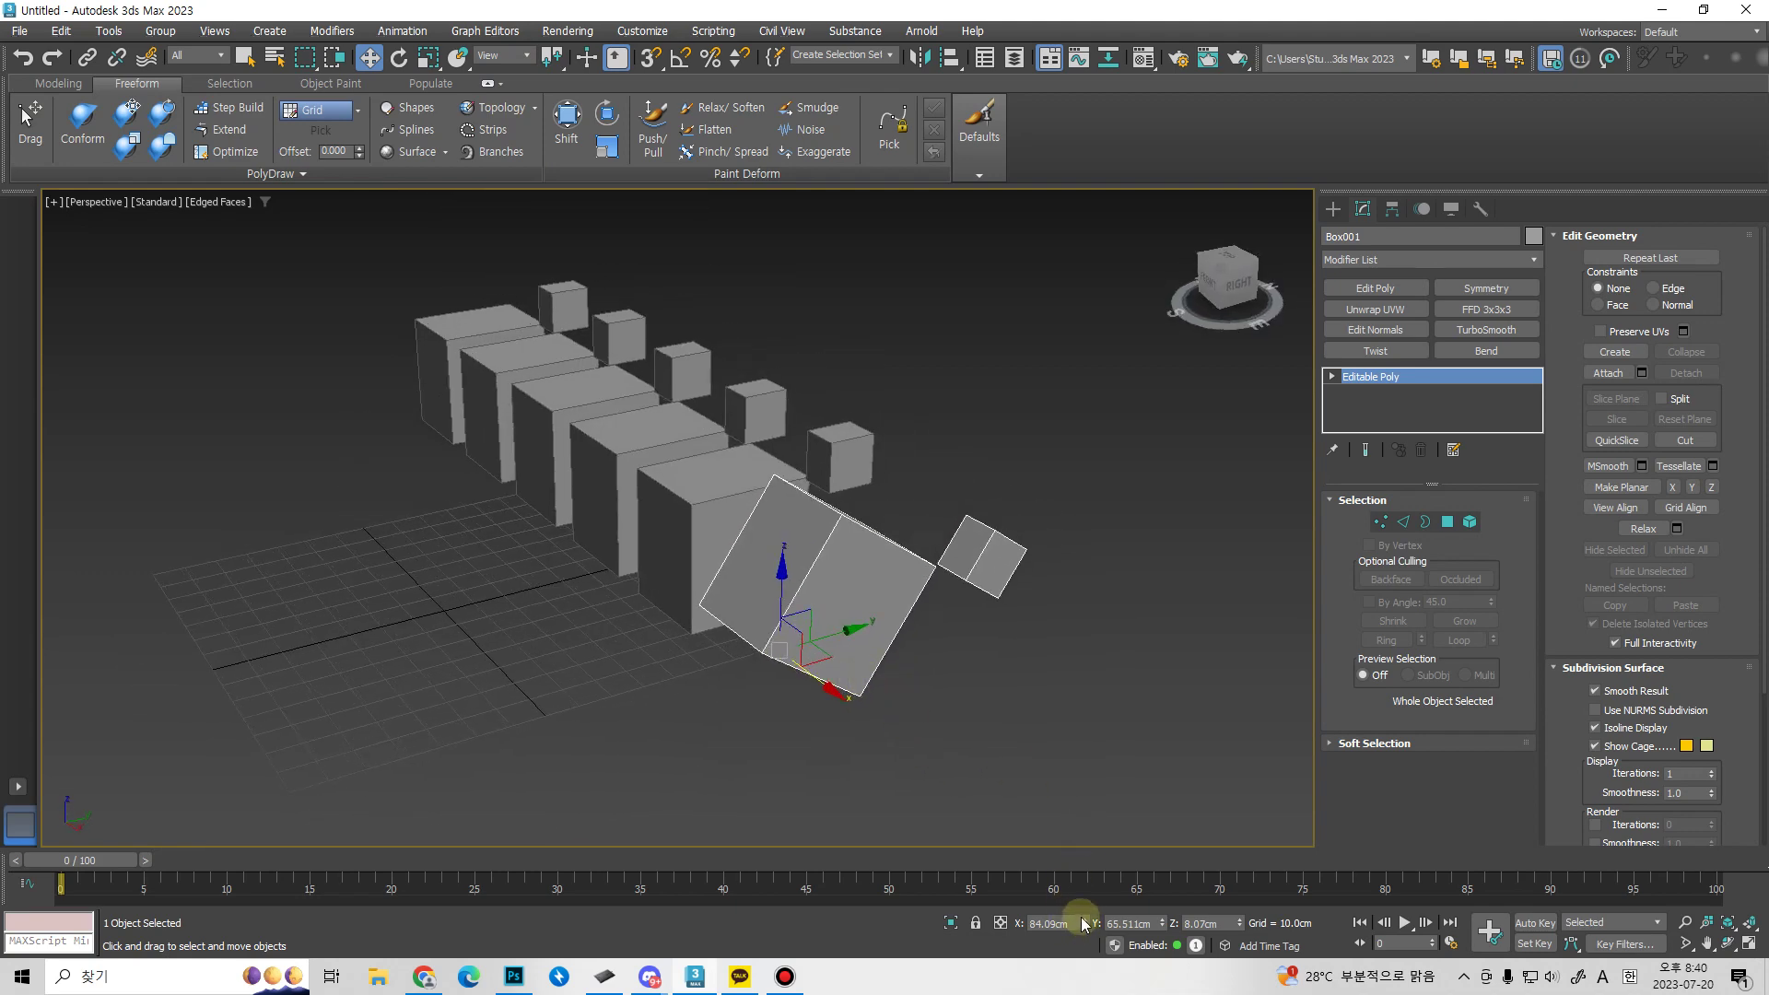
pyautogui.press('e')
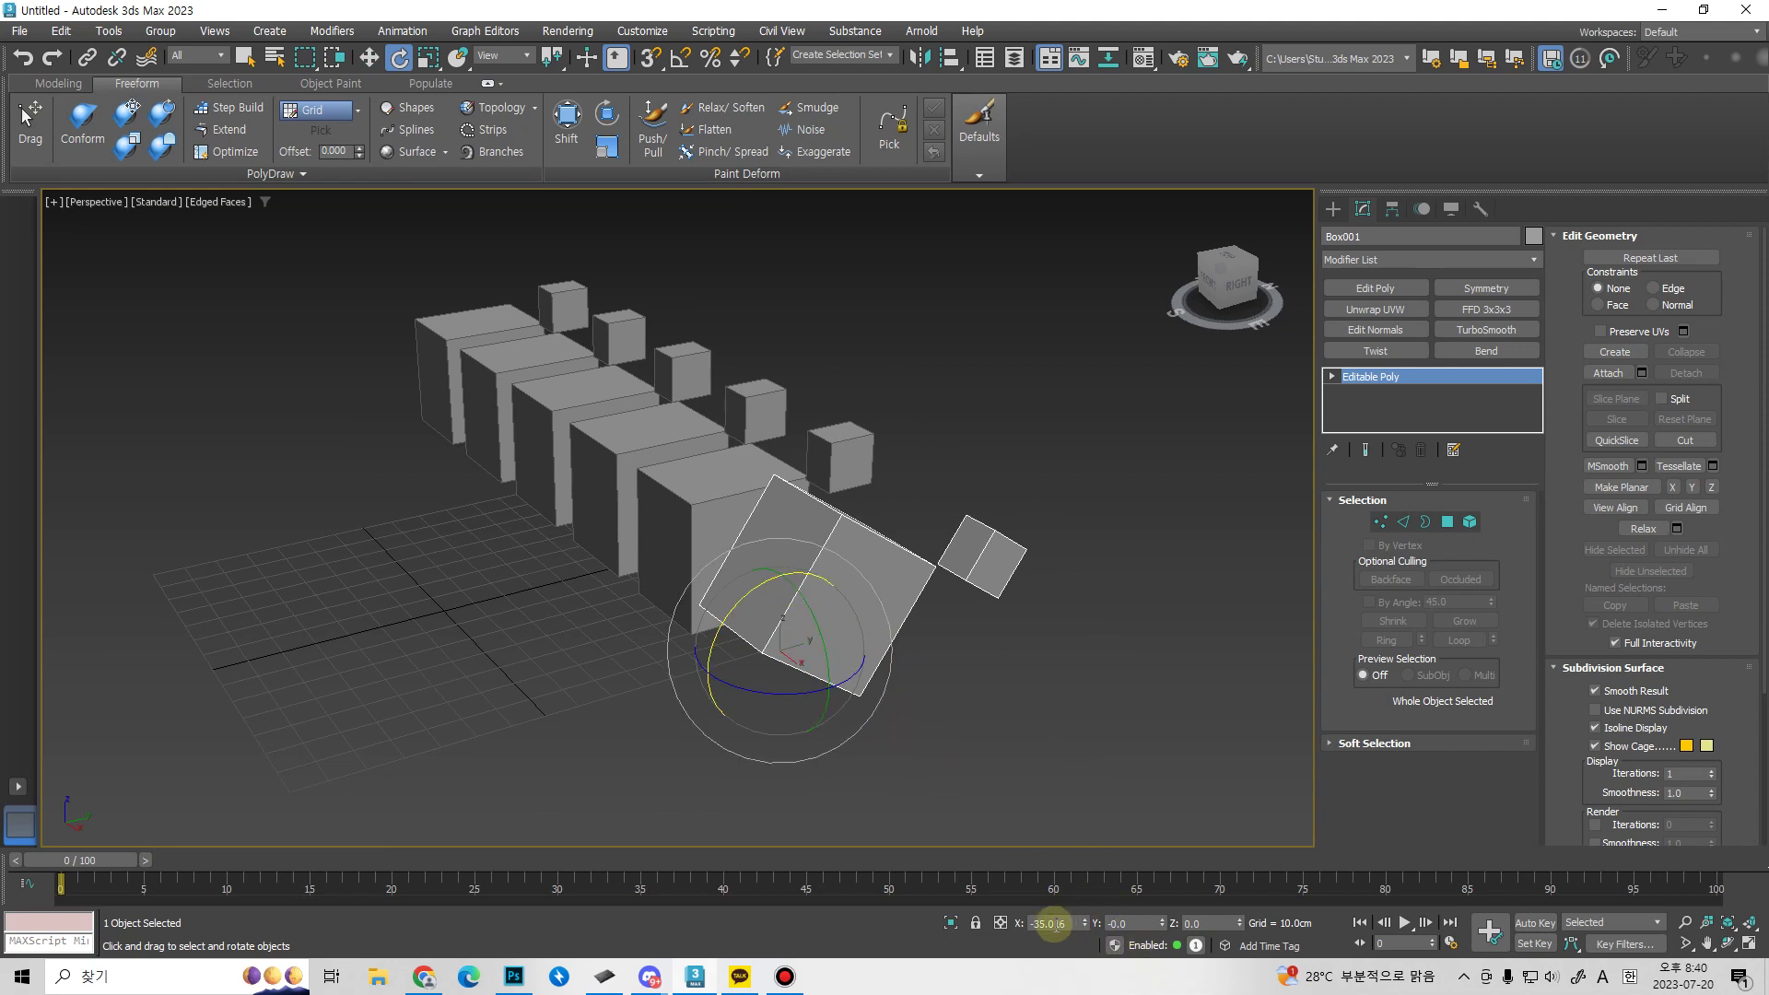
pyautogui.moveTo(1067, 924); pyautogui.dragTo(1026, 923)
# Set the Rotate tool's reference coordinate system to Local and rotate the box around its own axes with angle snap.
pyautogui.click(502, 56)
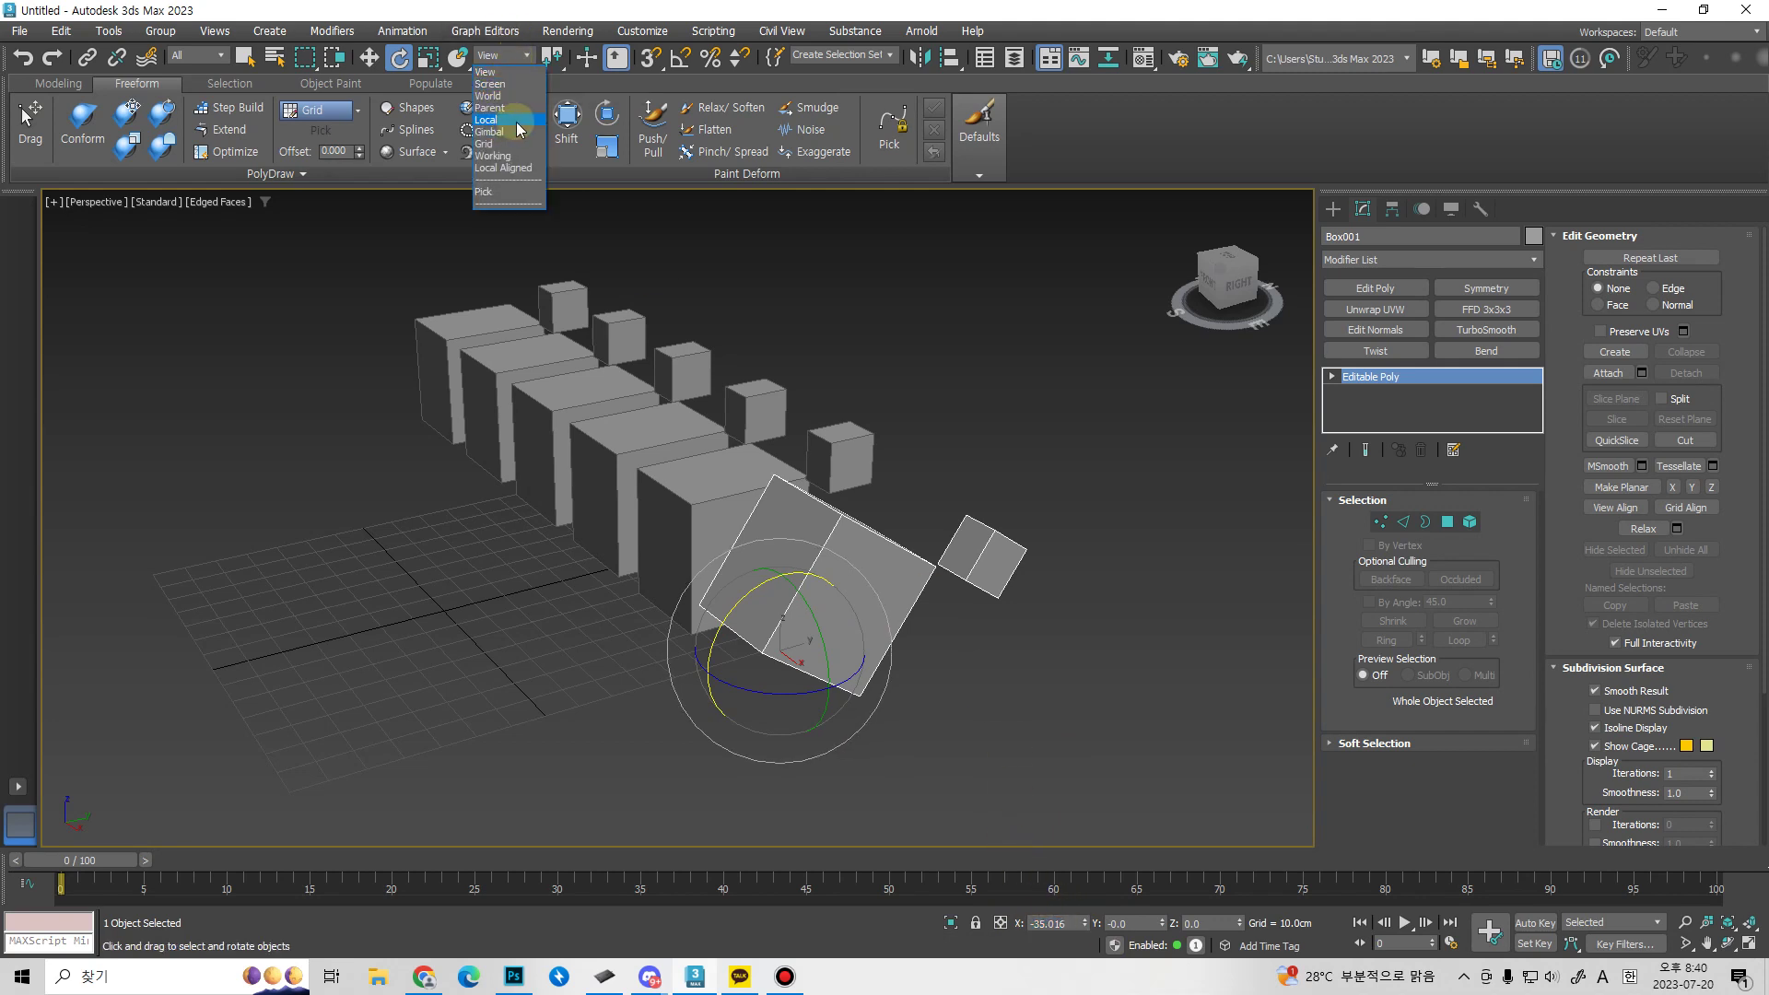
pyautogui.click(519, 129)
pyautogui.keyDown('alt'); pyautogui.moveTo(824, 530); pyautogui.dragTo(784, 645, button='middle'); pyautogui.keyUp('alt')
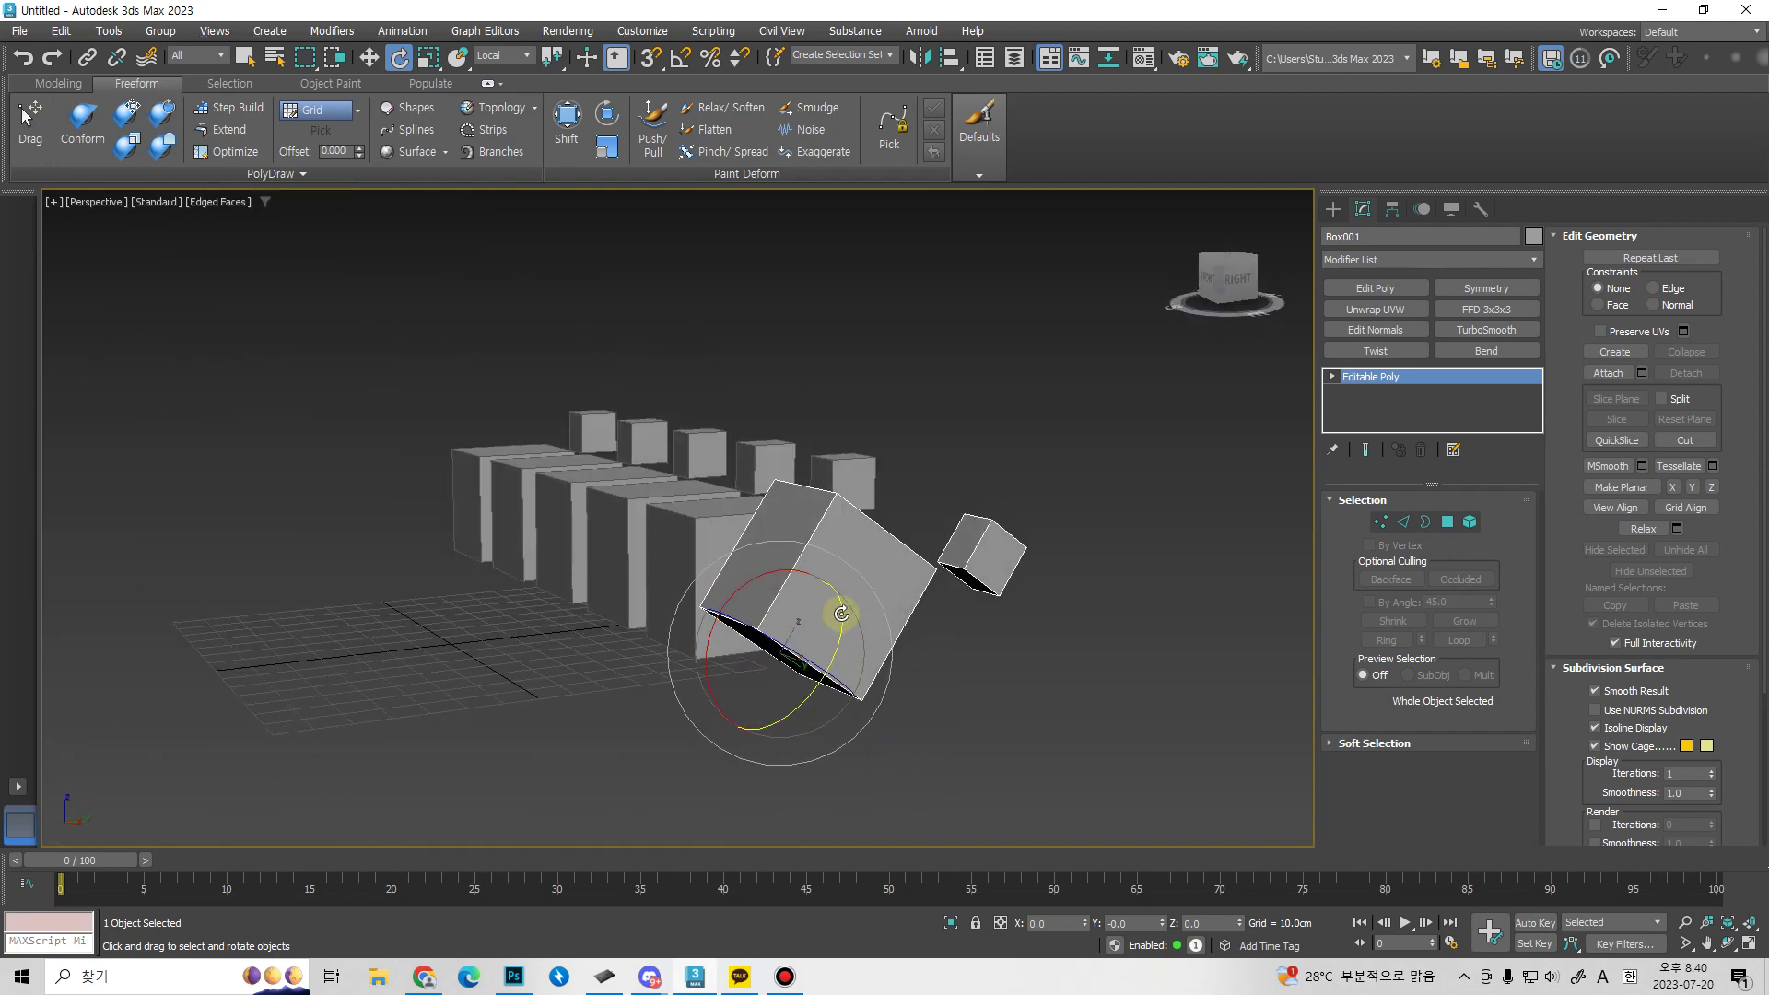
pyautogui.moveTo(841, 612); pyautogui.dragTo(842, 703)
pyautogui.keyDown('alt'); pyautogui.moveTo(890, 653); pyautogui.dragTo(1017, 744, button='middle'); pyautogui.keyUp('alt')
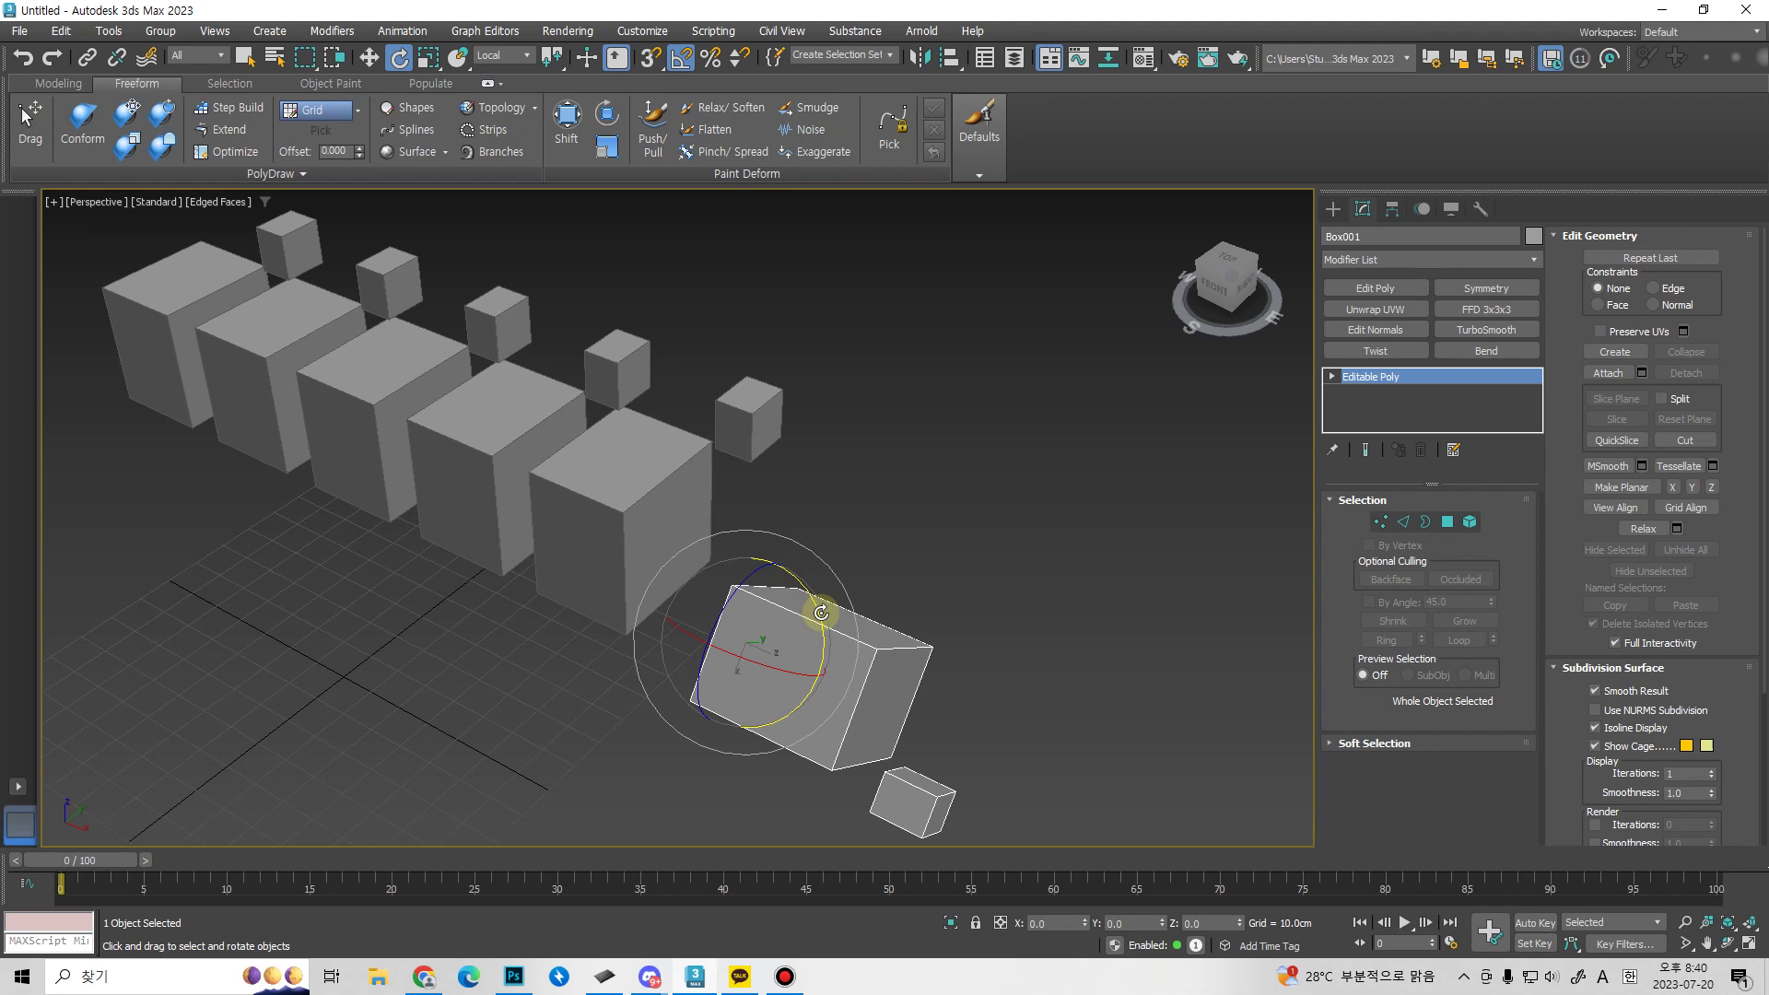
pyautogui.moveTo(820, 616); pyautogui.dragTo(815, 580)
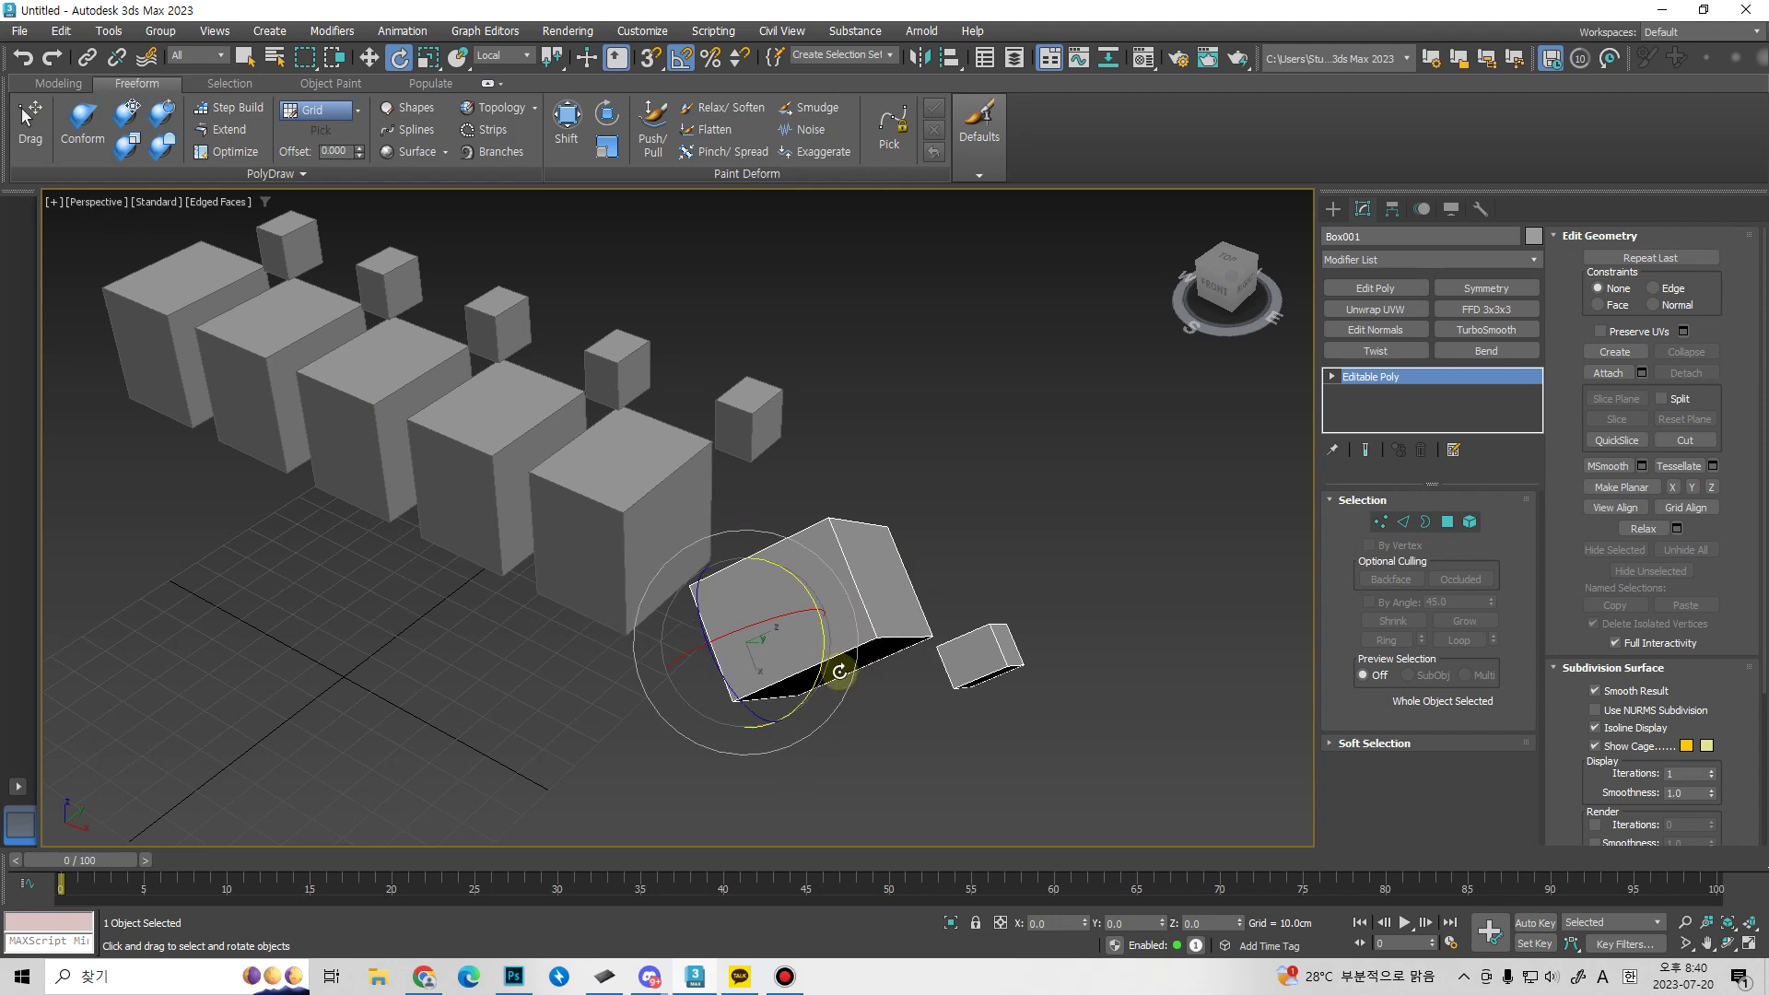
# Set the Rotate tool's reference coordinate system to View and check the box's X, Y and Z rotation values.
pyautogui.moveTo(892, 581); pyautogui.dragTo(910, 536, button='middle')
pyautogui.click(502, 56)
pyautogui.click(493, 71)
pyautogui.moveTo(1007, 619); pyautogui.dragTo(936, 607, button='middle')
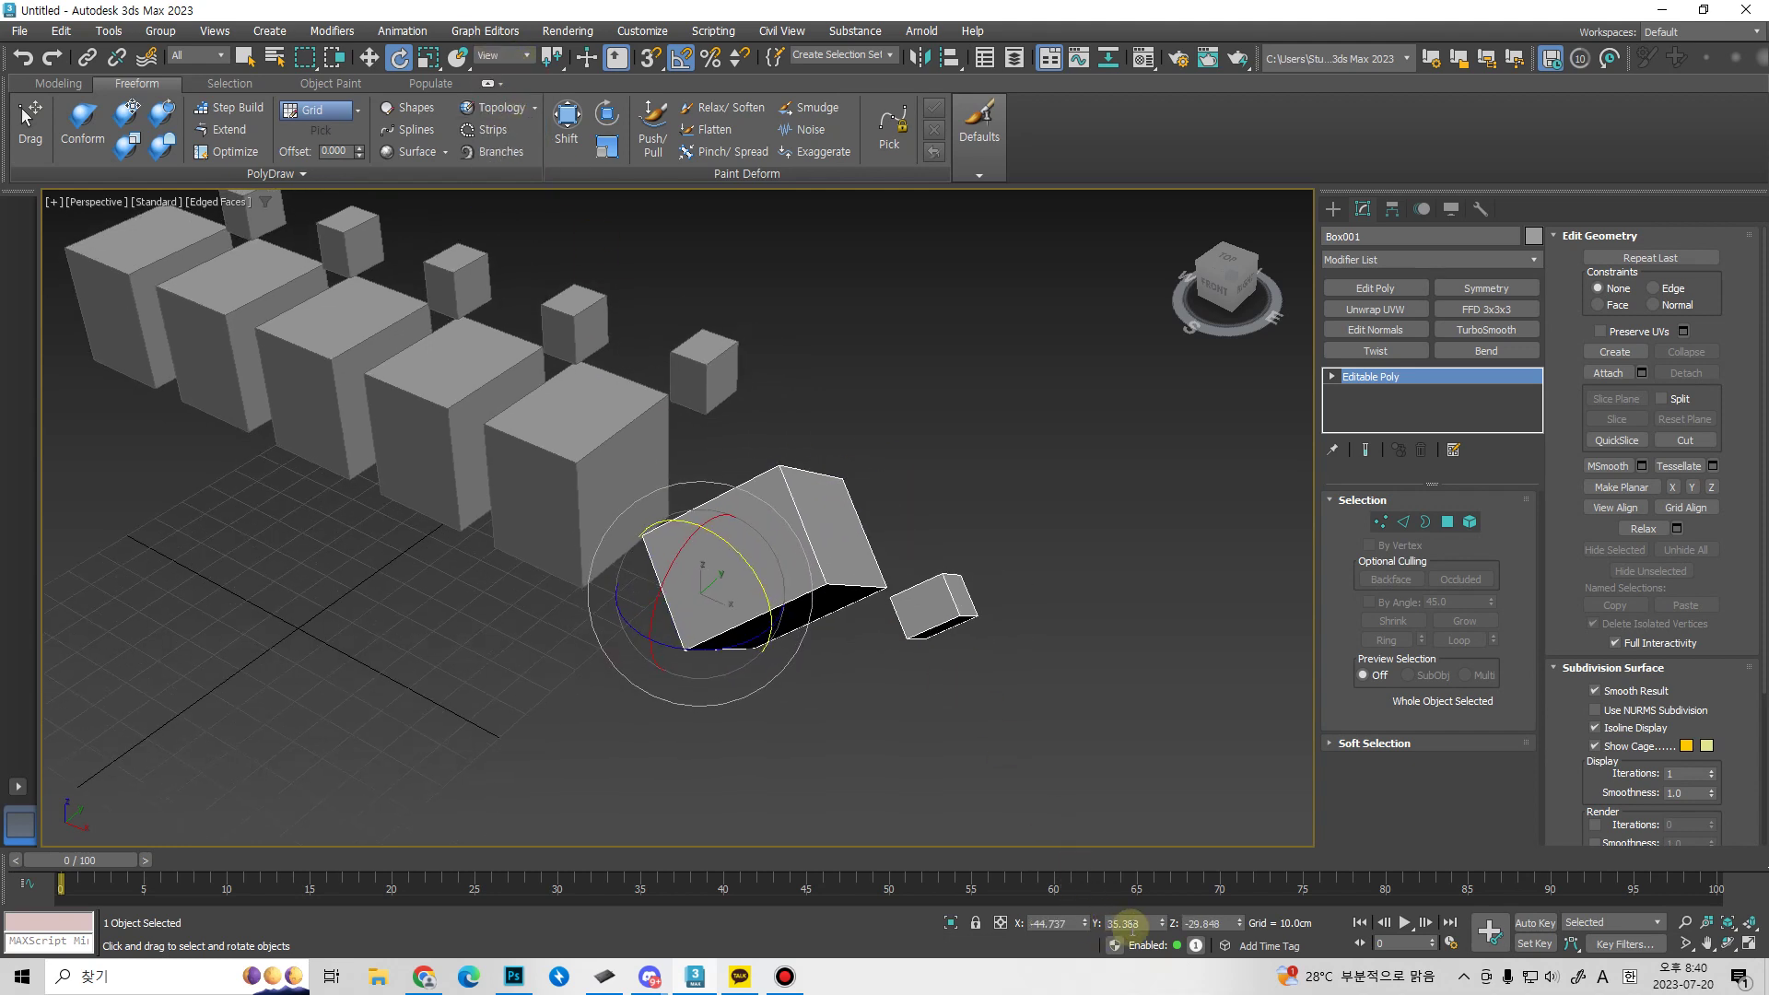
pyautogui.moveTo(1041, 840)
pyautogui.keyDown('alt'); pyautogui.mouseDown(button='middle')
pyautogui.moveTo(1002, 784)
pyautogui.moveTo(1061, 832)
pyautogui.mouseUp(button='middle'); pyautogui.keyUp('alt')
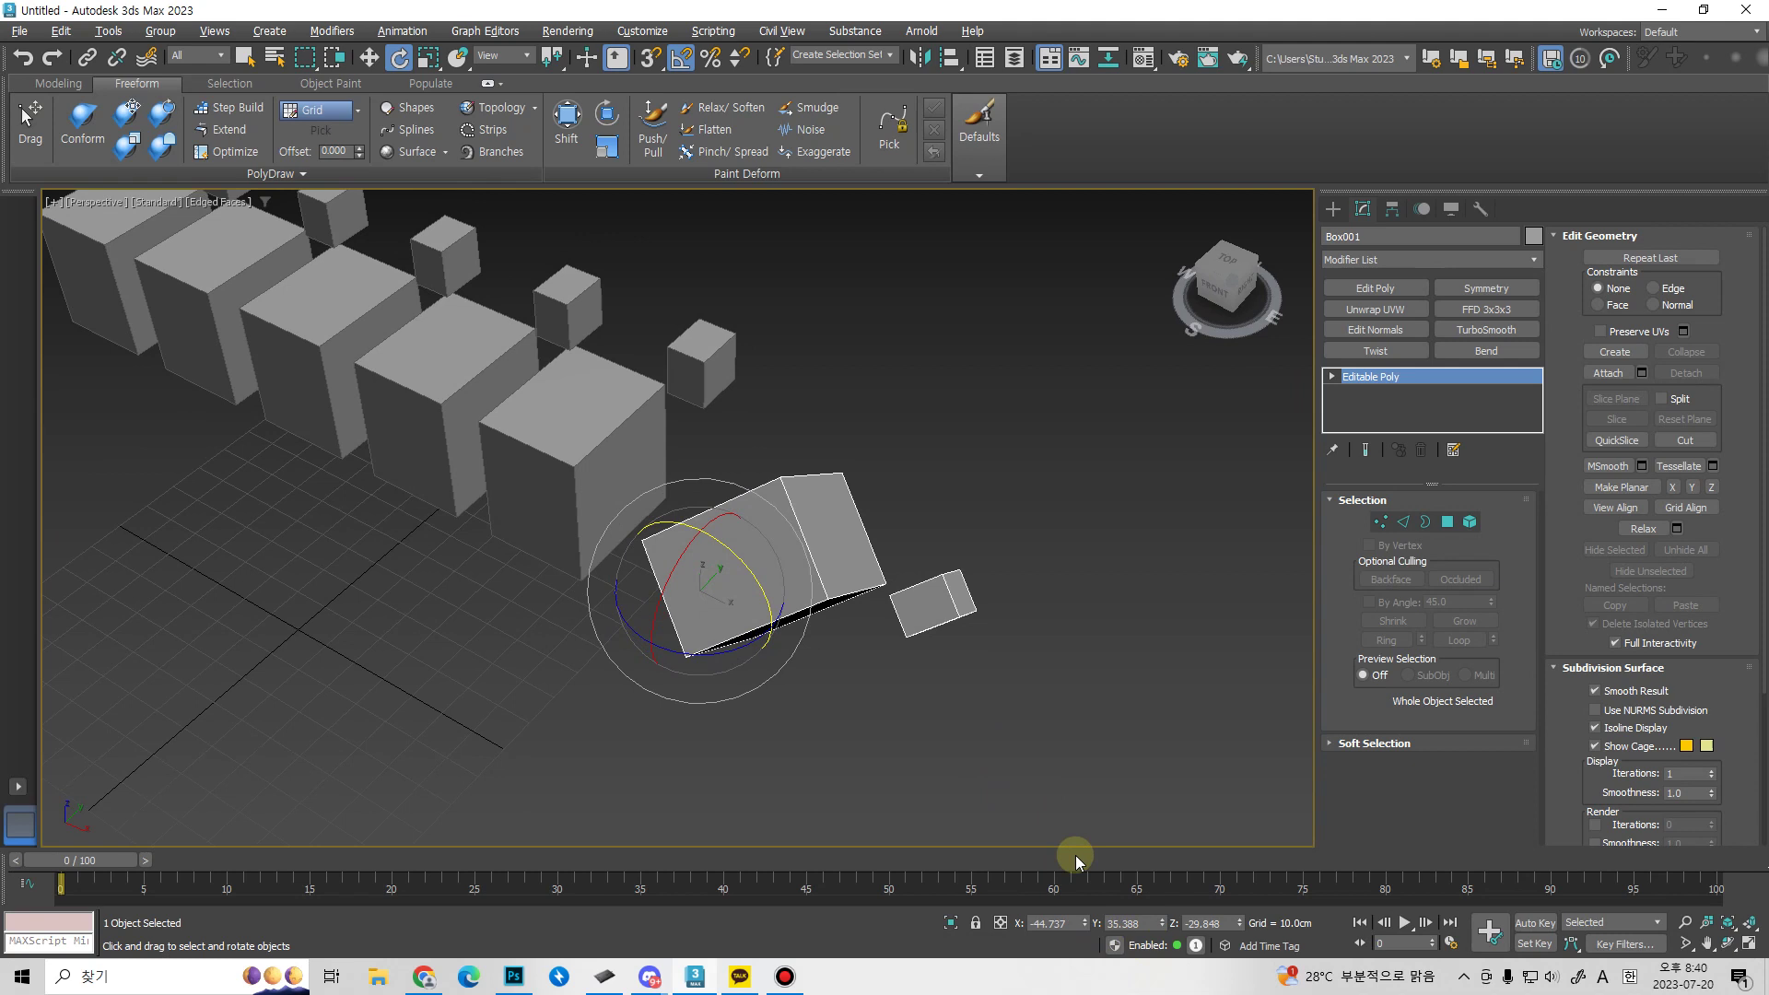
# Set the box's rotation to -45 on X, 35 on Y and 0 on Z.
pyautogui.moveTo(1048, 927); pyautogui.dragTo(1080, 960)
pyautogui.press('Tab')
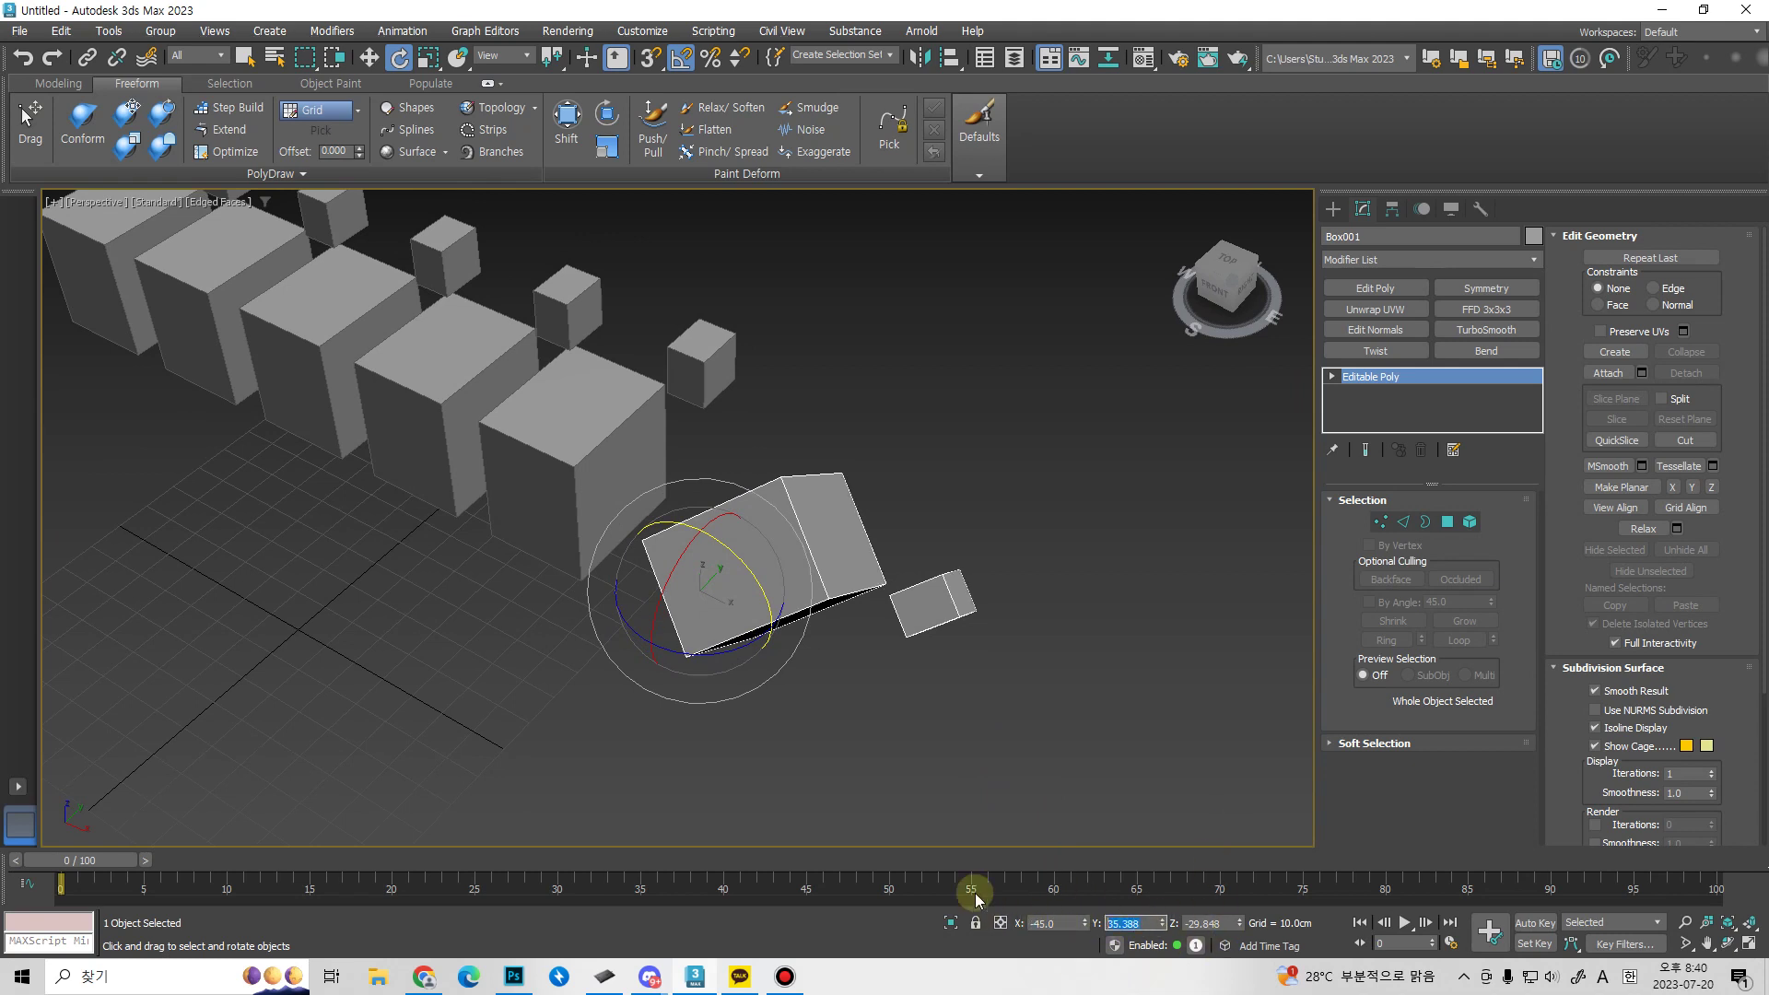
pyautogui.press('Tab')
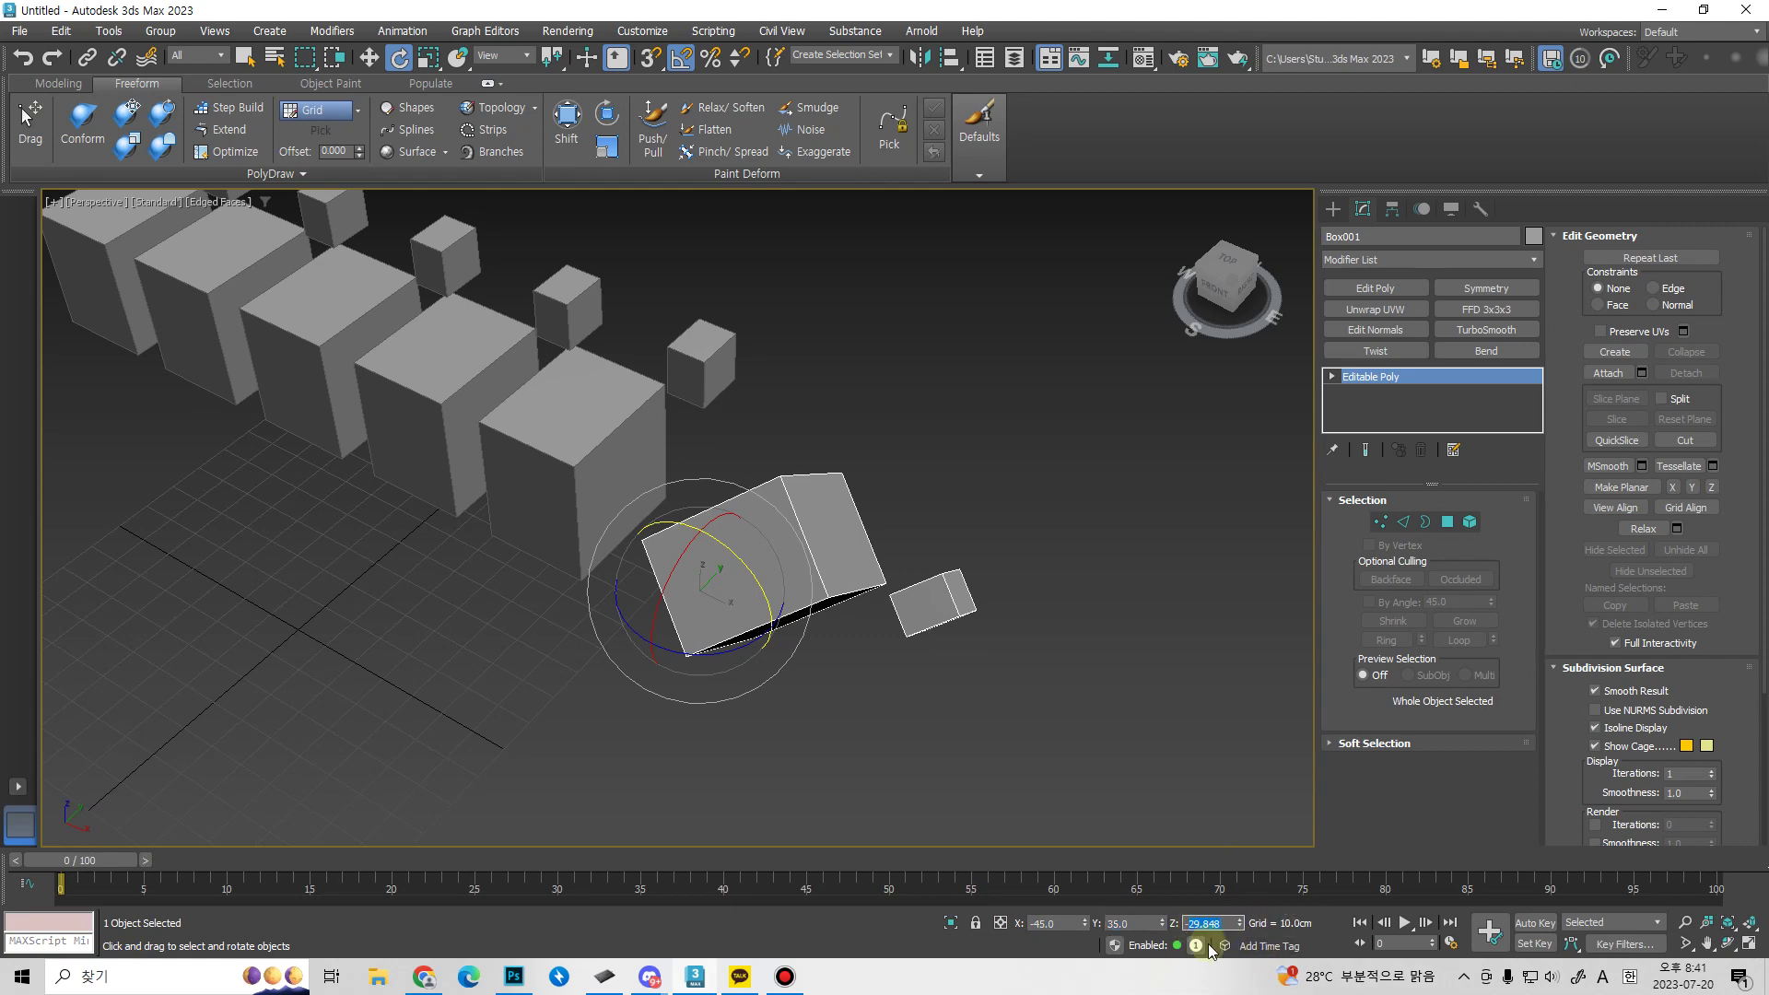
pyautogui.keyDown('alt'); pyautogui.moveTo(988, 501); pyautogui.dragTo(1191, 899, button='middle'); pyautogui.keyUp('alt')
pyautogui.click(1223, 922)
pyautogui.press('Return')
pyautogui.keyDown('alt'); pyautogui.moveTo(976, 608); pyautogui.dragTo(1053, 717, button='middle'); pyautogui.keyUp('alt')
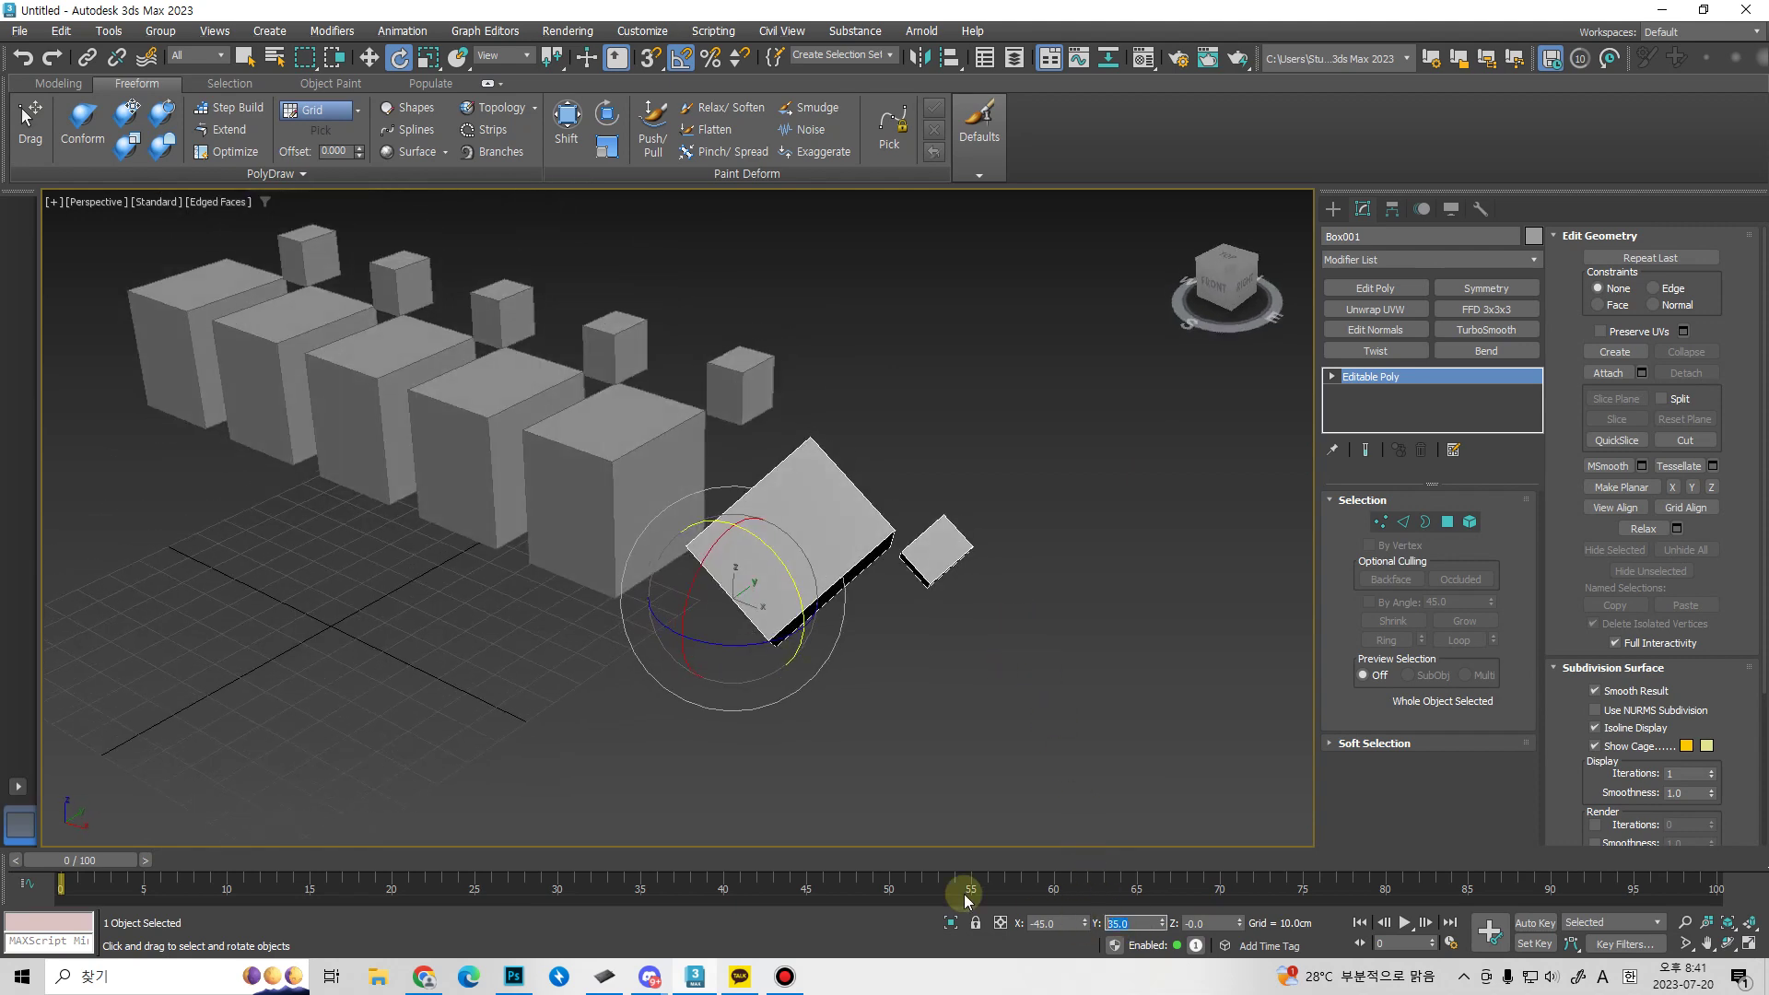
# Set the box's Y rotation to 0, try -90 for X, and reset the X rotation to 0.
pyautogui.write('0')
pyautogui.press('Return')
pyautogui.keyDown('alt'); pyautogui.moveTo(941, 577); pyautogui.dragTo(904, 678, button='middle'); pyautogui.keyUp('alt')
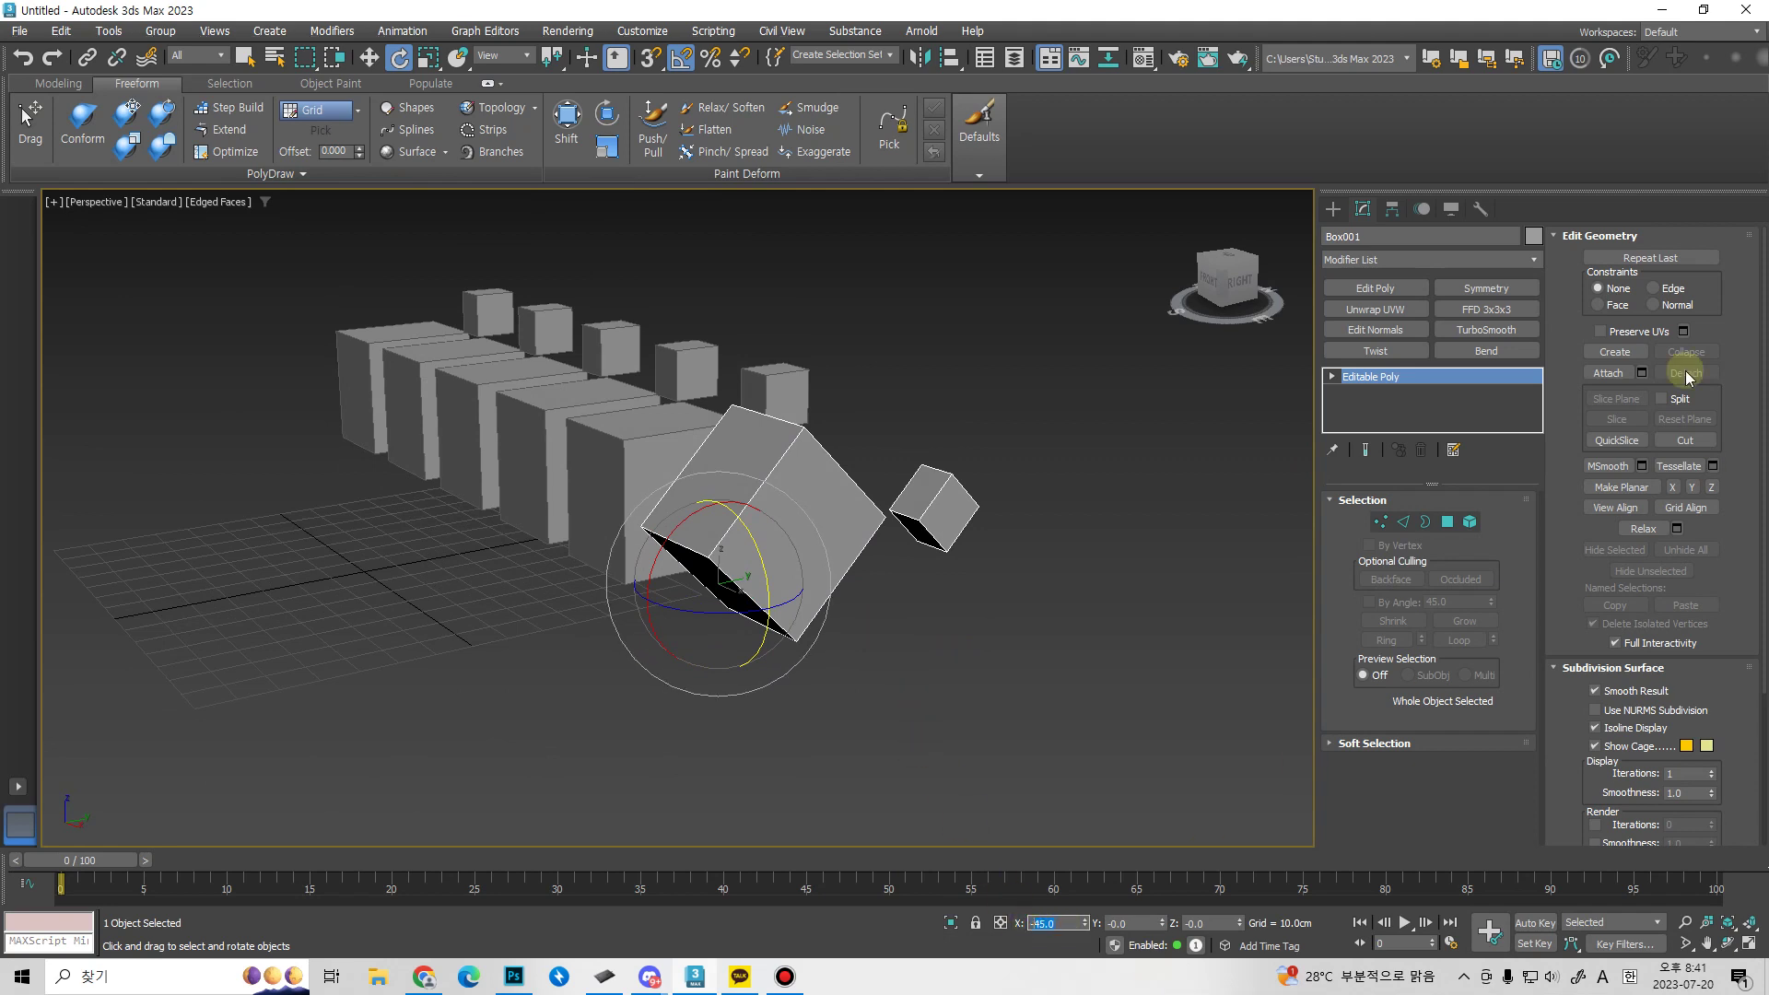
pyautogui.write('-90')
pyautogui.press('Return')
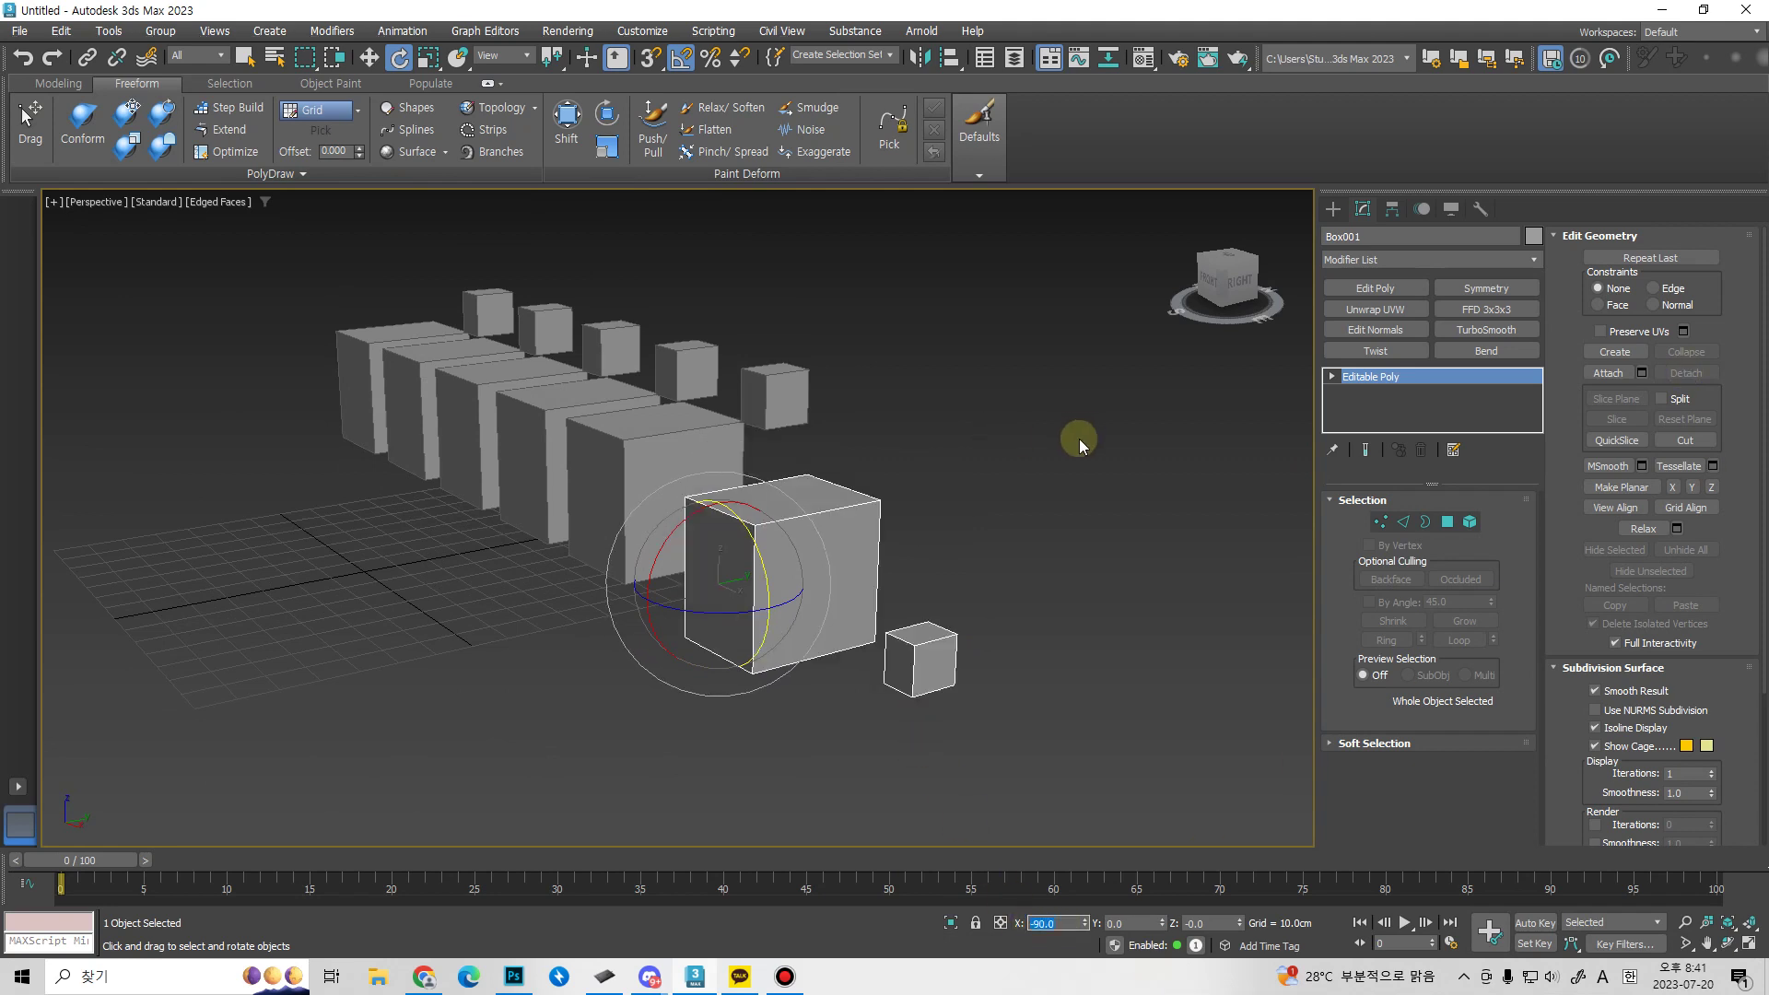
pyautogui.write('0')
pyautogui.press('Return')
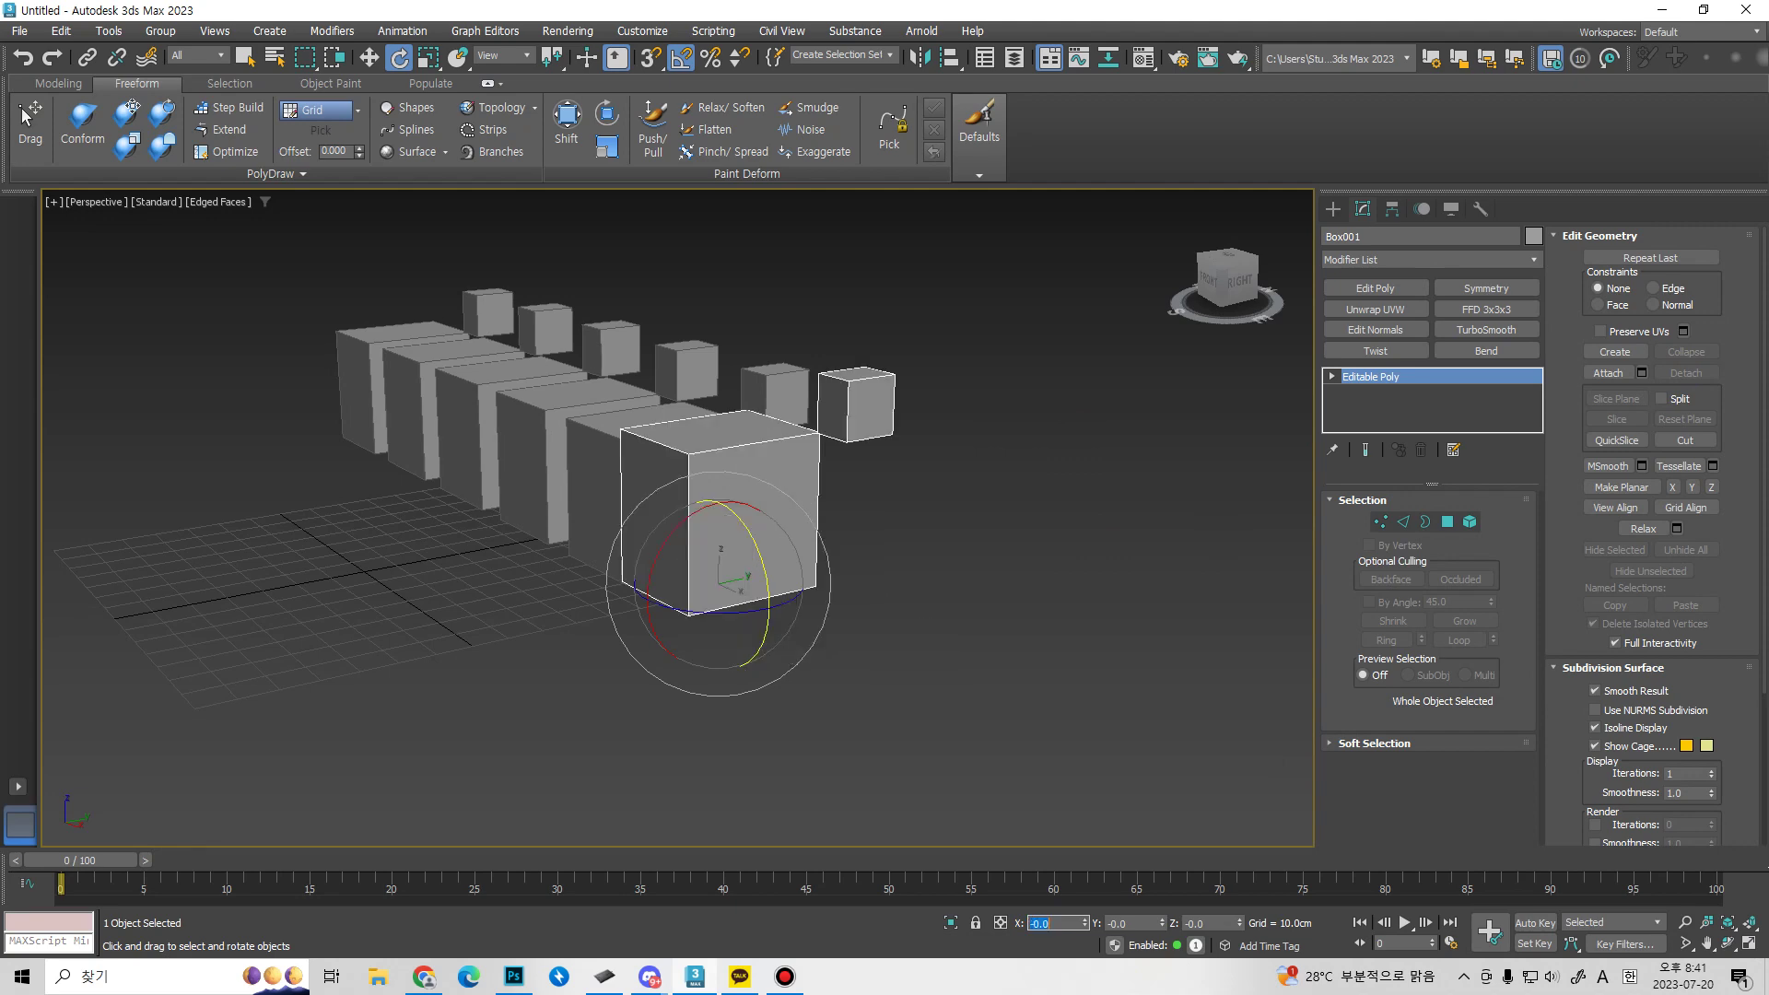
# Squash the box at the row's end to about 104% on X and Z and 96% on Y with Select and Squash.
pyautogui.keyDown('alt'); pyautogui.moveTo(840, 577); pyautogui.dragTo(872, 592, button='middle'); pyautogui.keyUp('alt')
pyautogui.press('w')
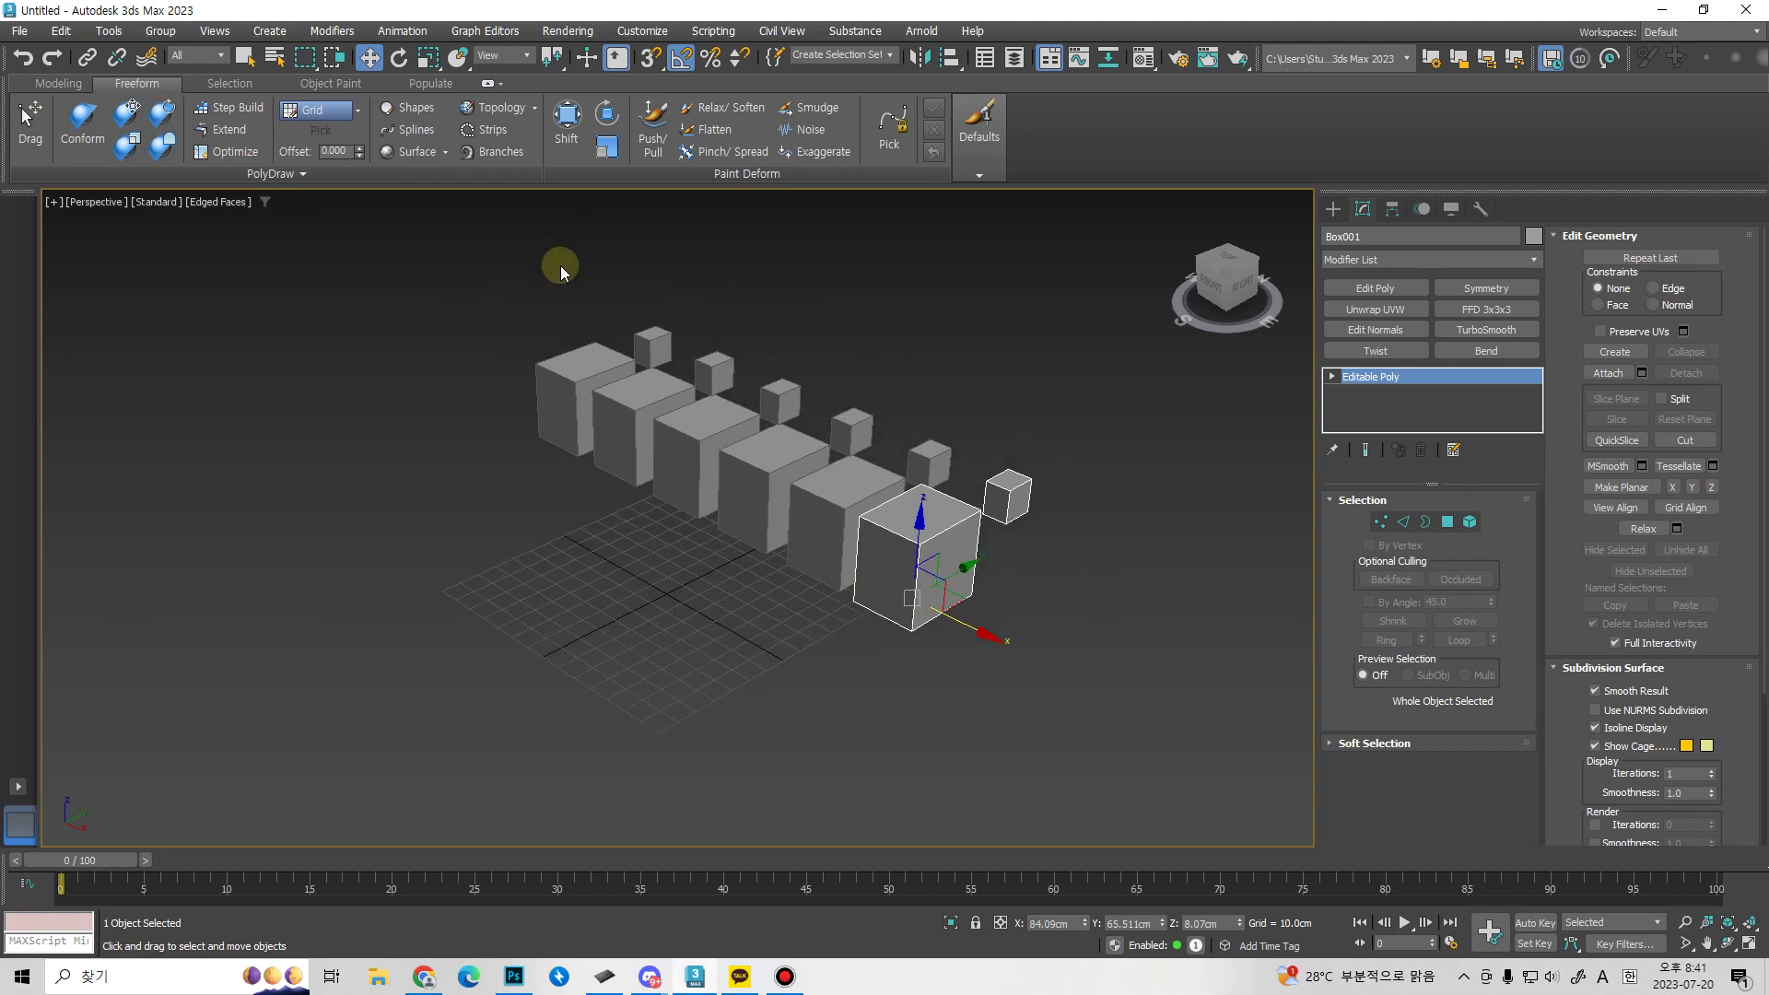
pyautogui.moveTo(879, 602)
pyautogui.keyDown('alt'); pyautogui.mouseDown(button='middle')
pyautogui.moveTo(841, 600)
pyautogui.moveTo(884, 611)
pyautogui.mouseUp(button='middle'); pyautogui.keyUp('alt')
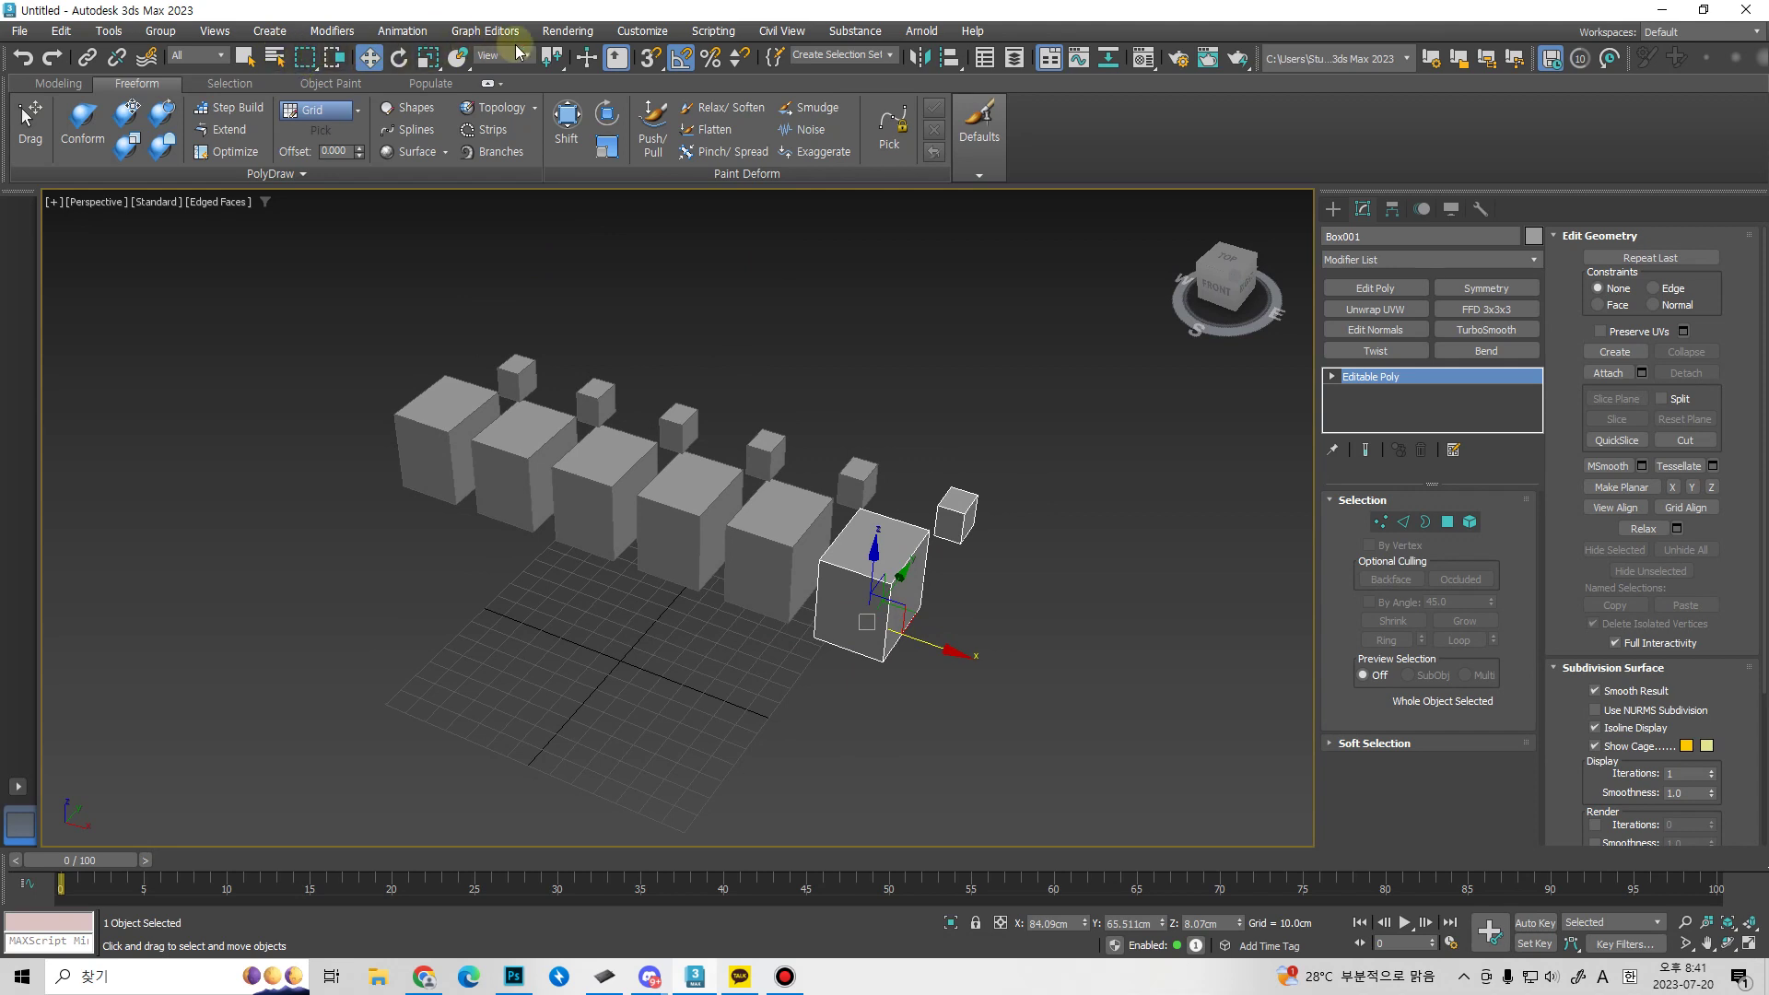
pyautogui.click(439, 57)
pyautogui.keyDown('alt'); pyautogui.moveTo(829, 556); pyautogui.dragTo(829, 705, button='middle'); pyautogui.keyUp('alt')
pyautogui.moveTo(428, 57); pyautogui.dragTo(435, 147)
pyautogui.moveTo(819, 516); pyautogui.dragTo(890, 603)
pyautogui.click(751, 613)
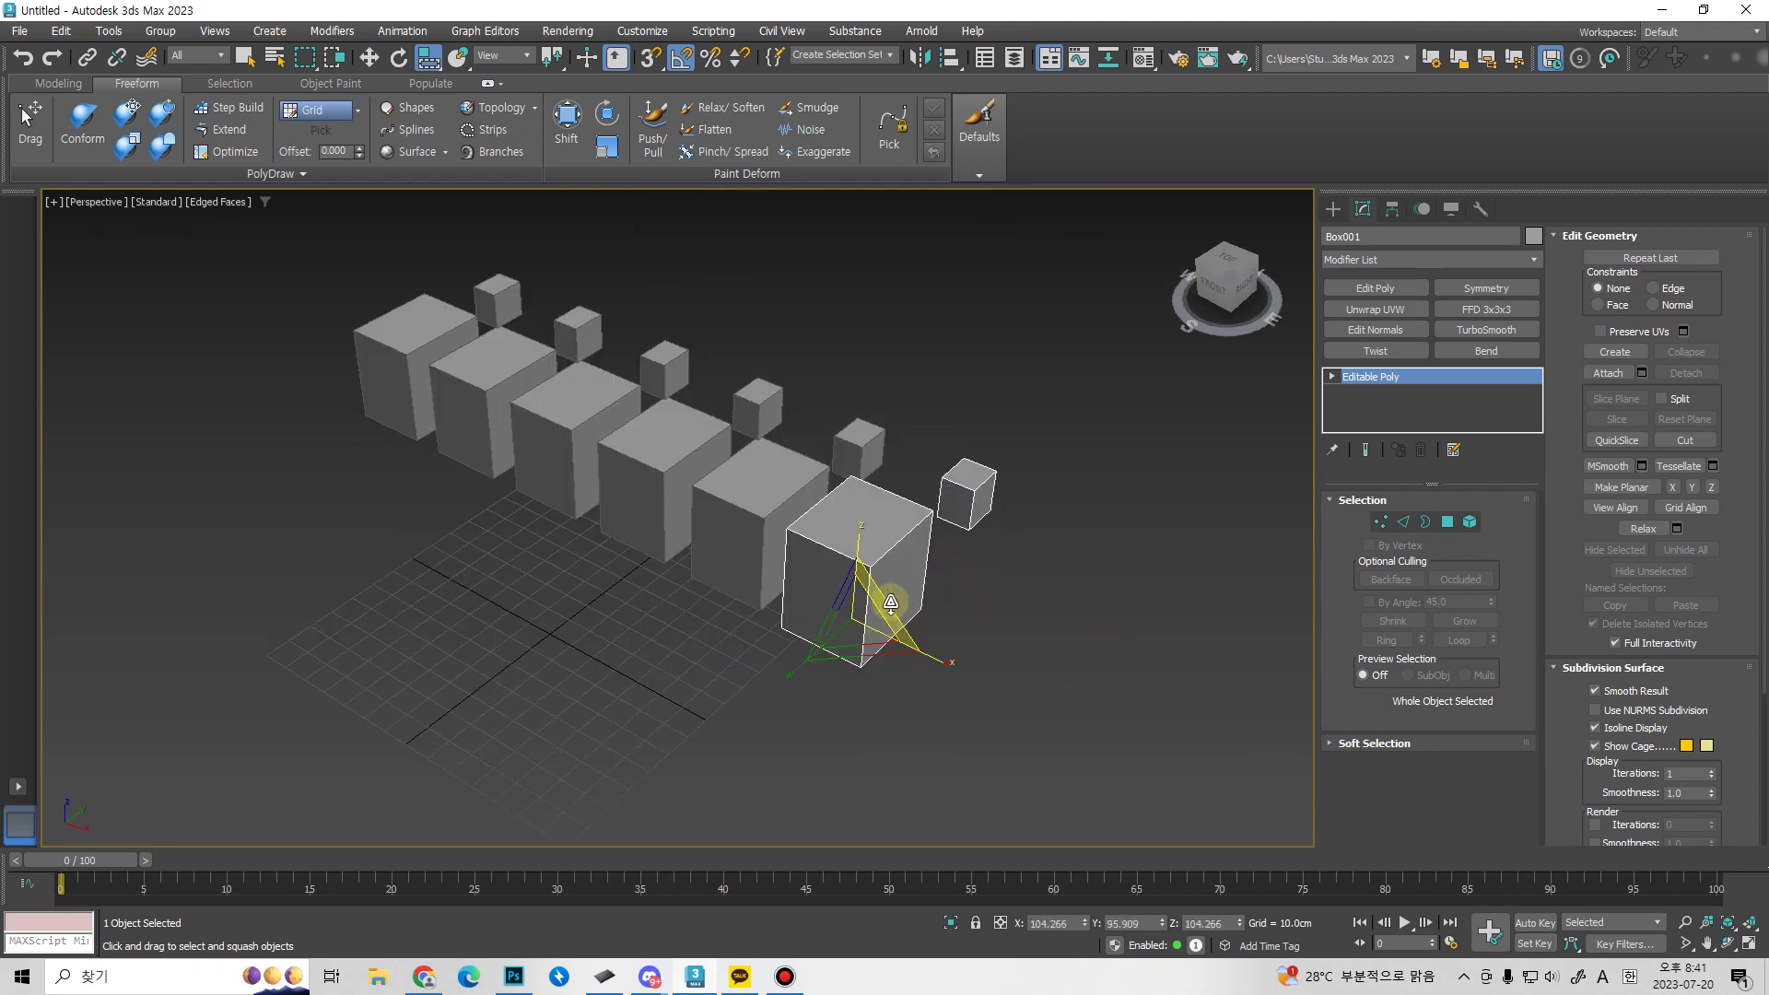
# Reset the box's scale to 100 on the X, Y and Z axes.
pyautogui.moveTo(891, 603); pyautogui.dragTo(868, 545, button='middle')
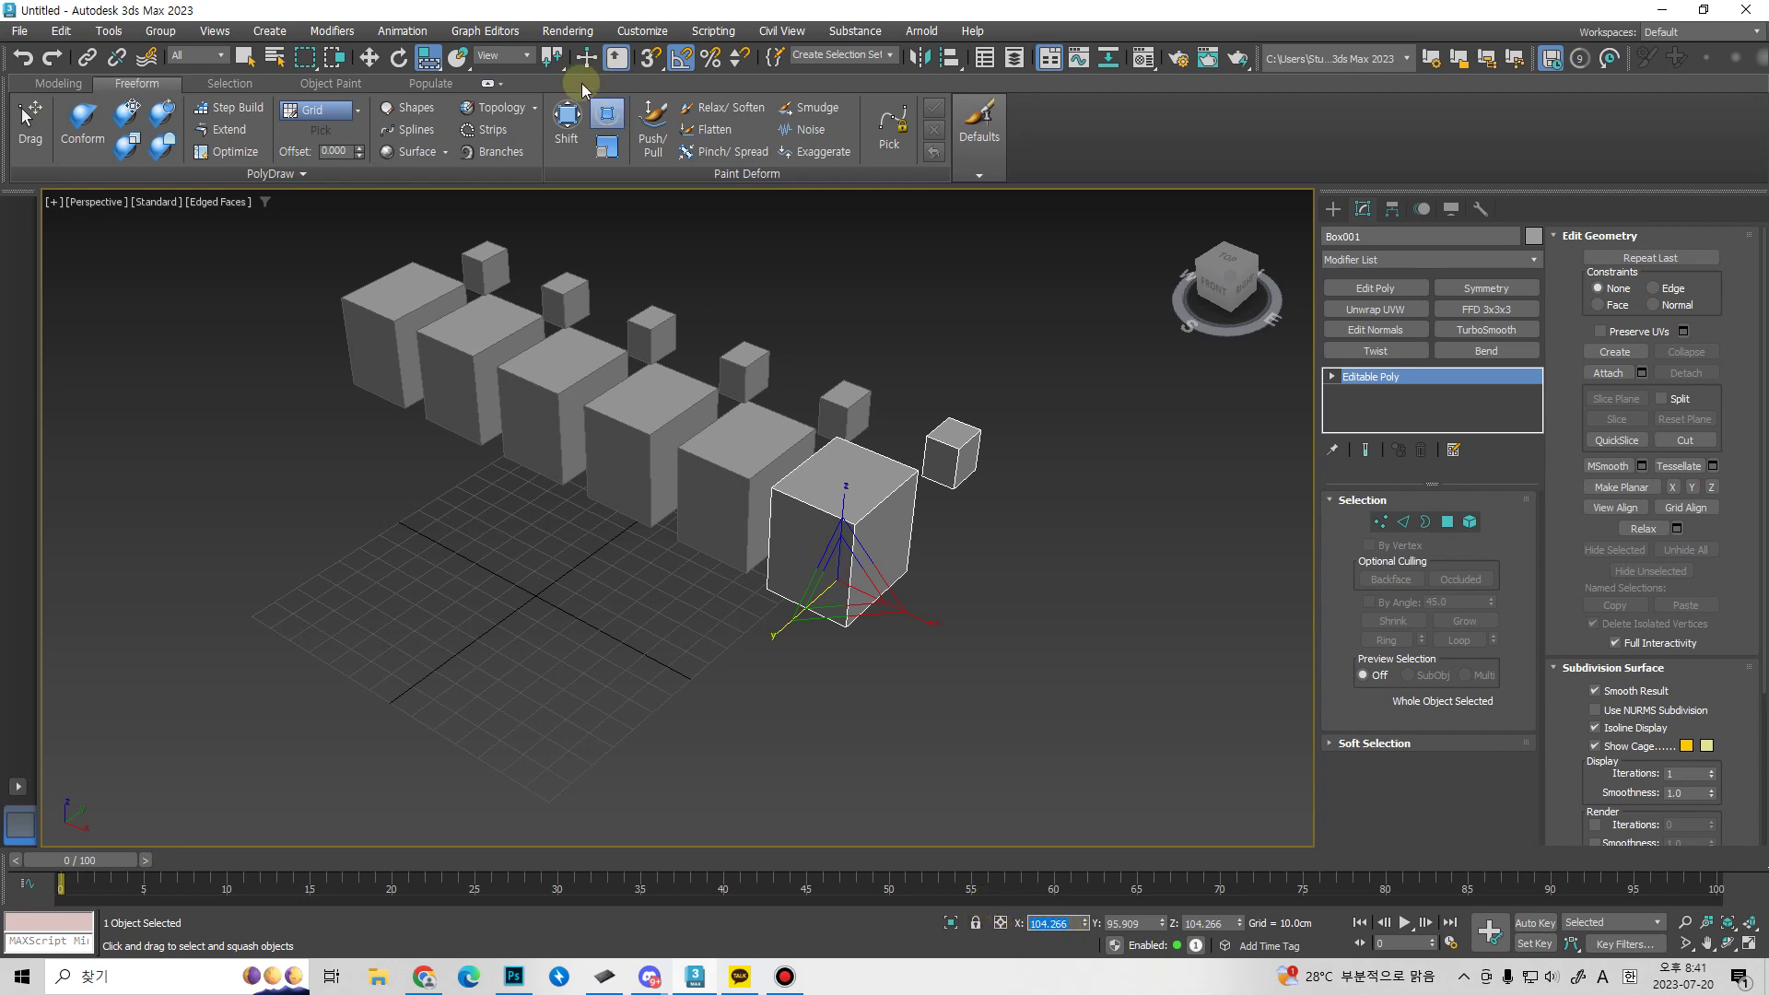
pyautogui.write('100')
pyautogui.press('Tab')
pyautogui.write('100')
pyautogui.press('Tab')
pyautogui.write('100')
pyautogui.press('Return')
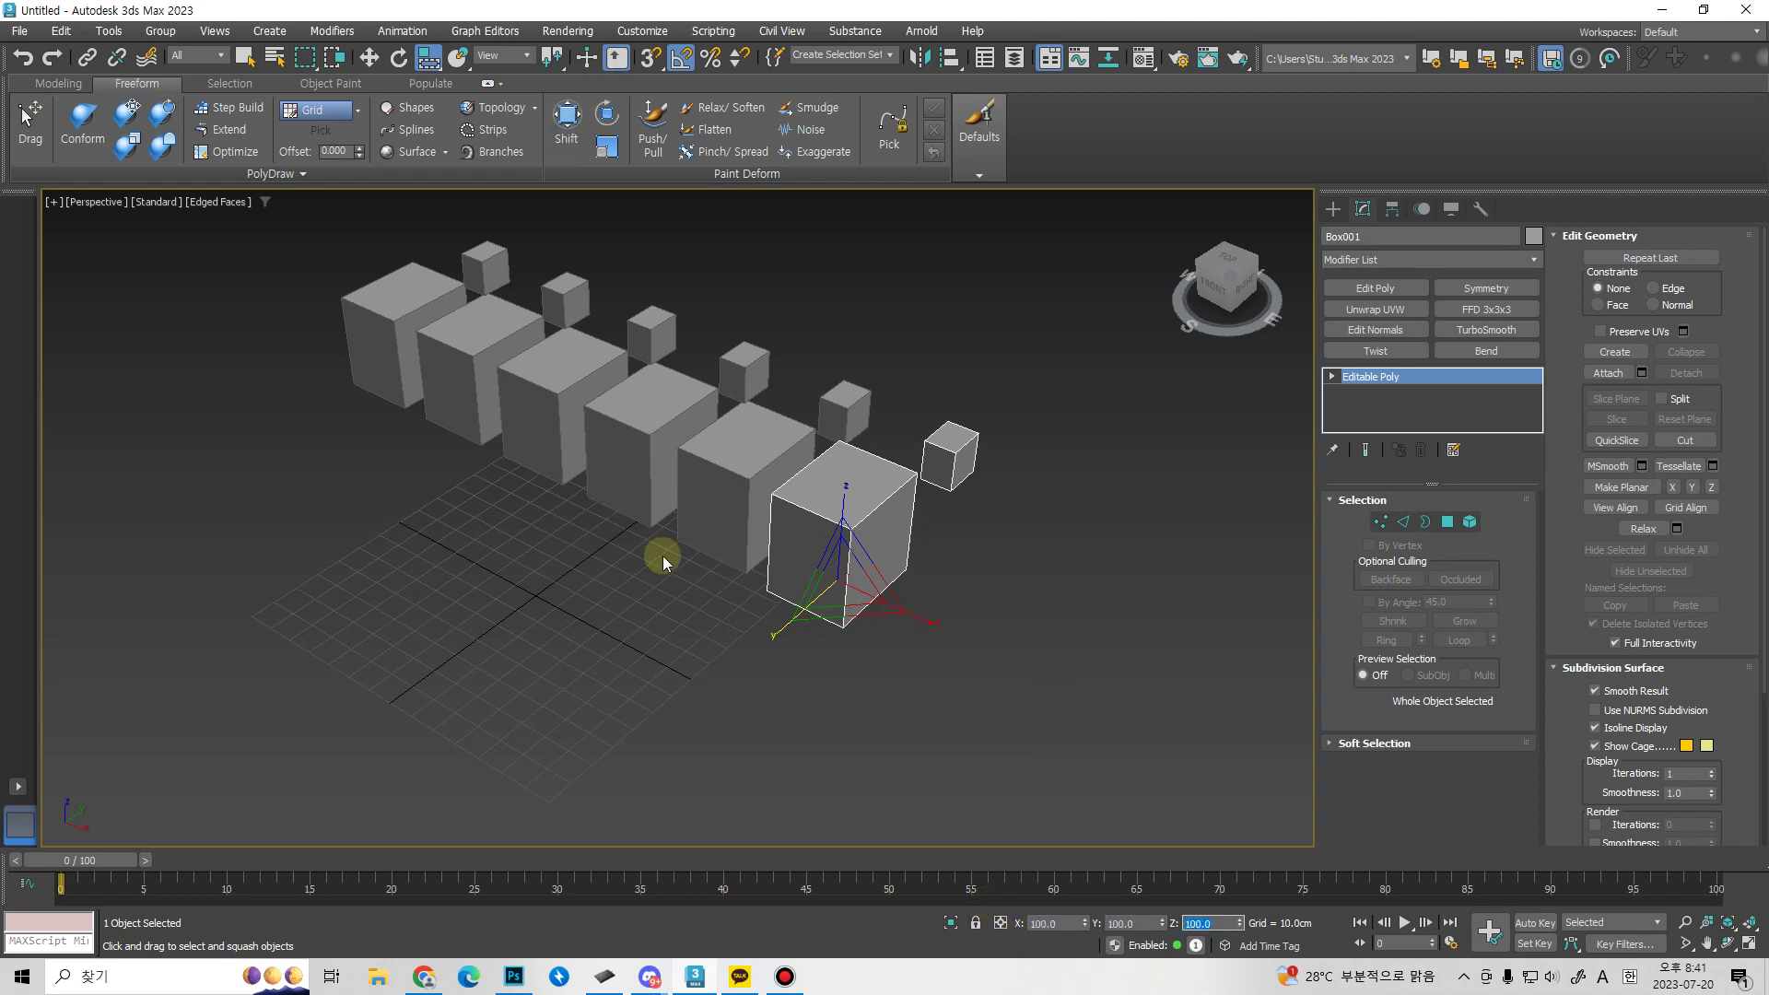
pyautogui.scroll(3, 885, 584)
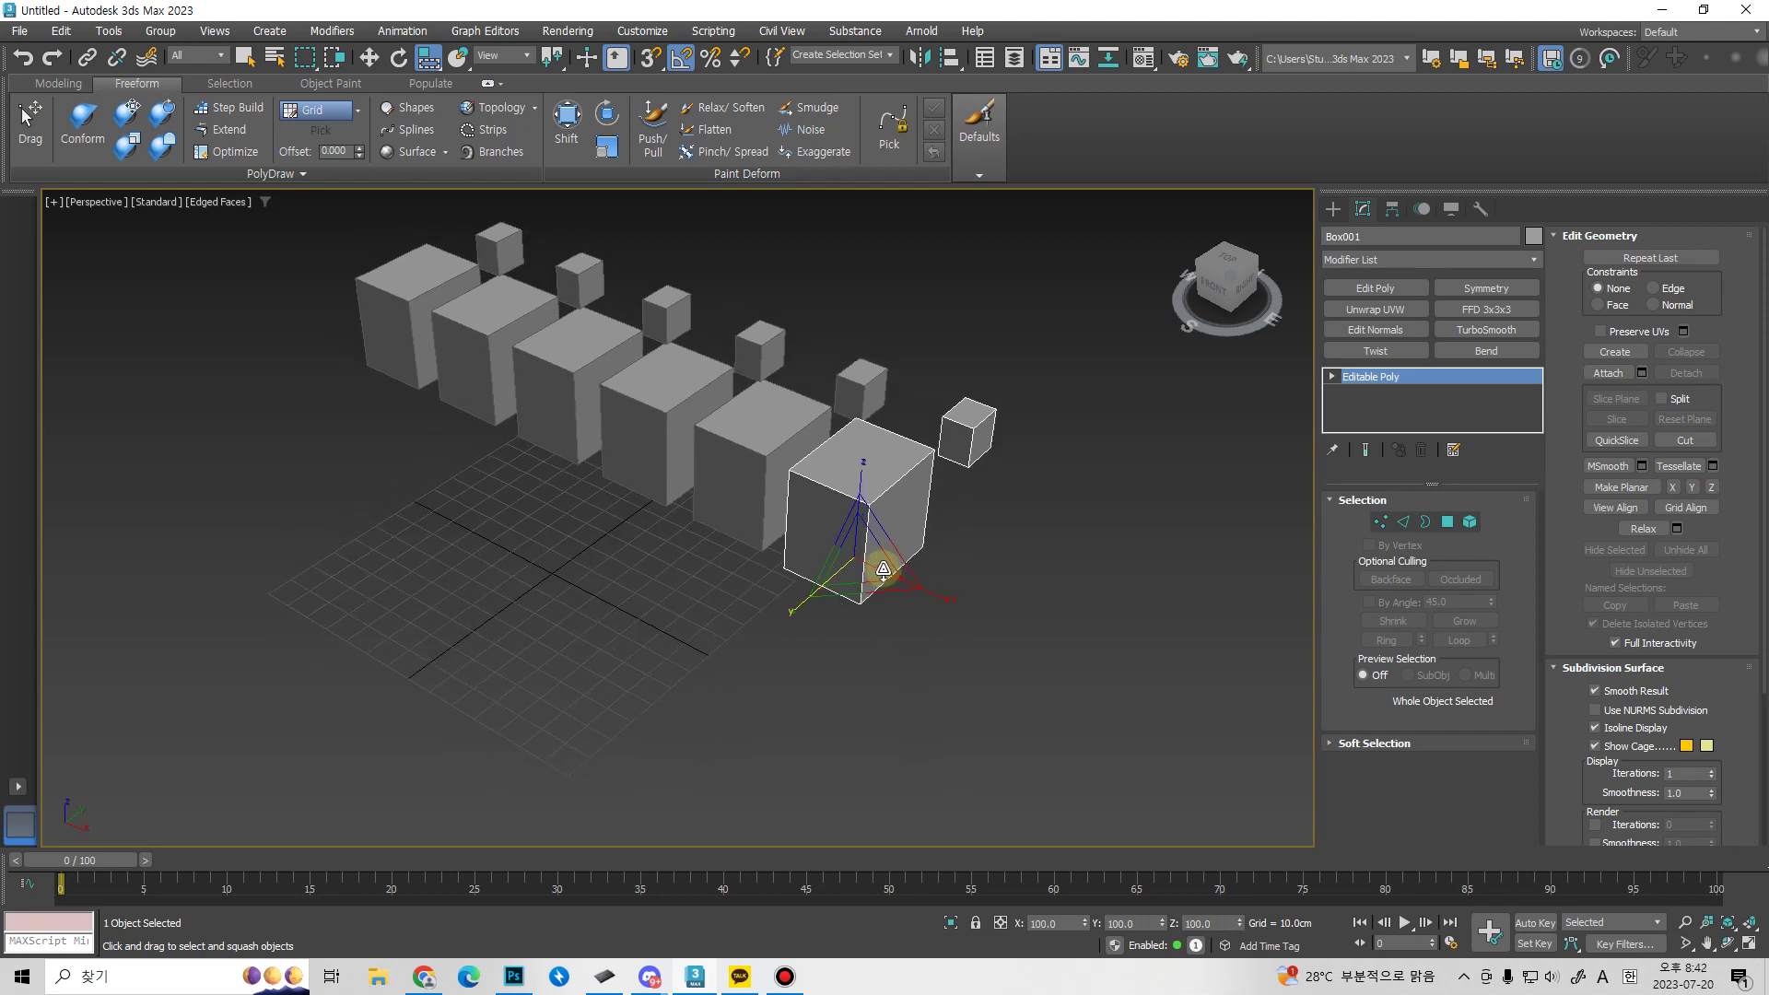
pyautogui.click(864, 543)
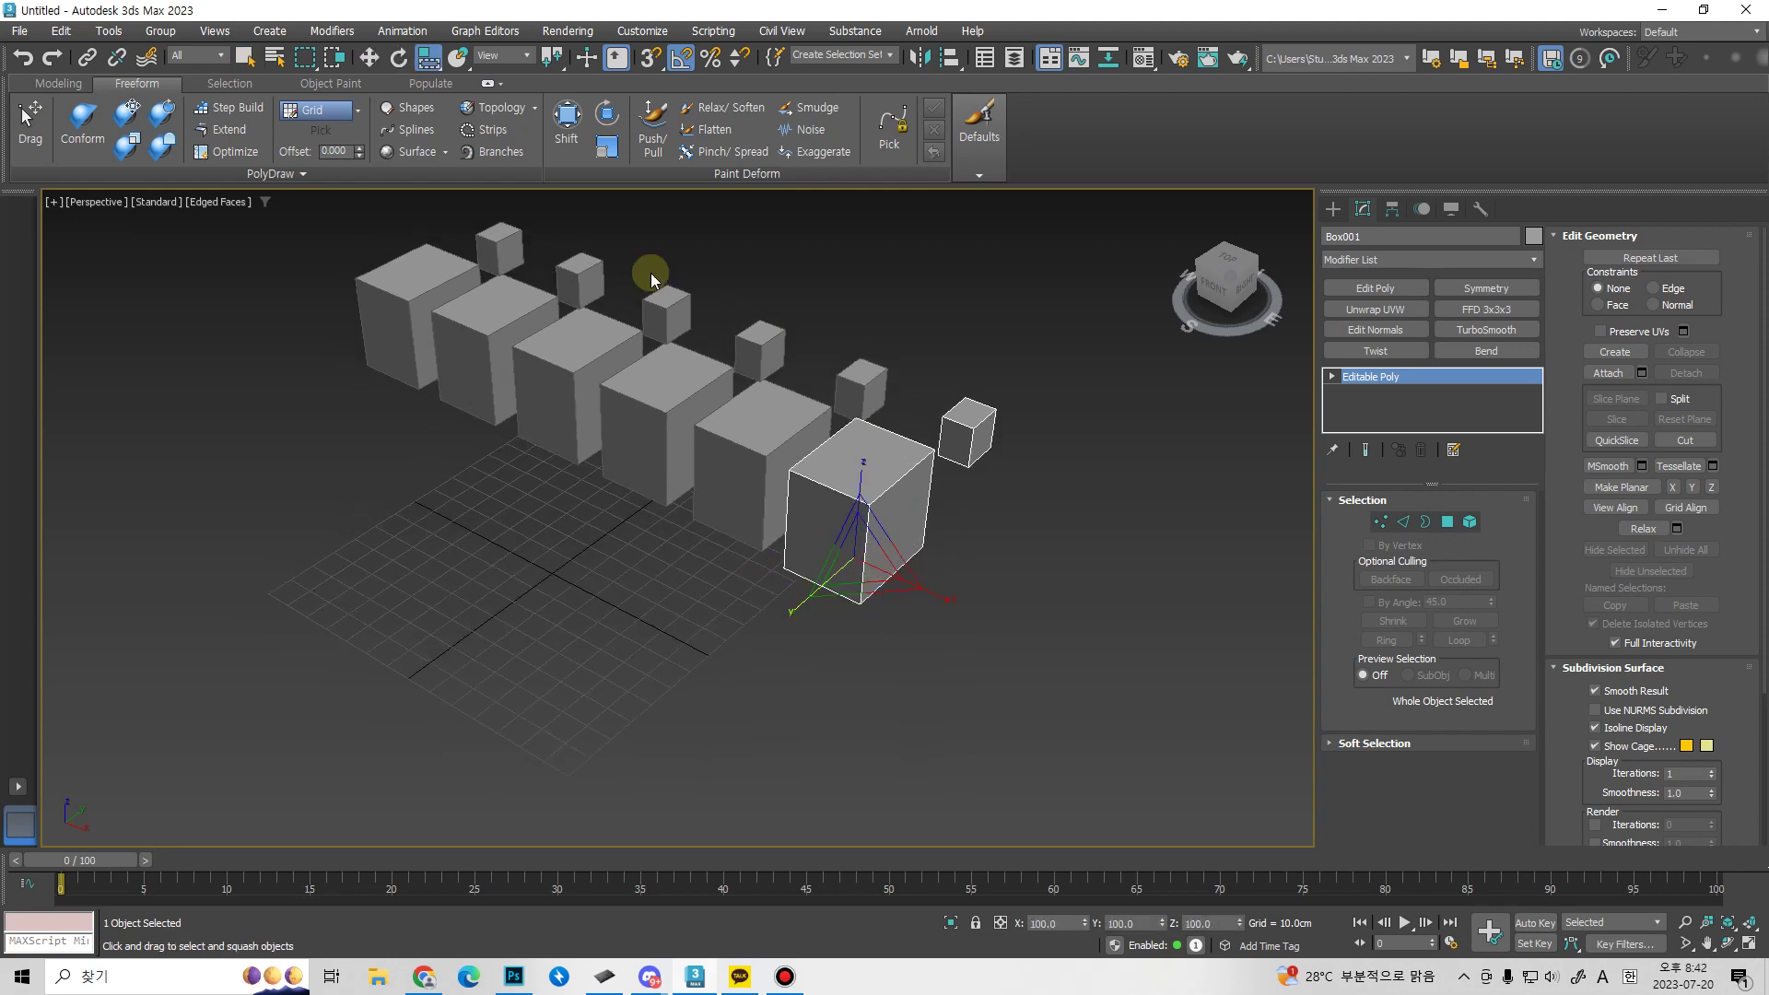
# Select the large box second from the row's end and switch between the Move and Rotate tools.
pyautogui.click(245, 57)
pyautogui.click(747, 486)
pyautogui.moveTo(779, 575); pyautogui.dragTo(884, 620, button='middle')
pyautogui.press('w')
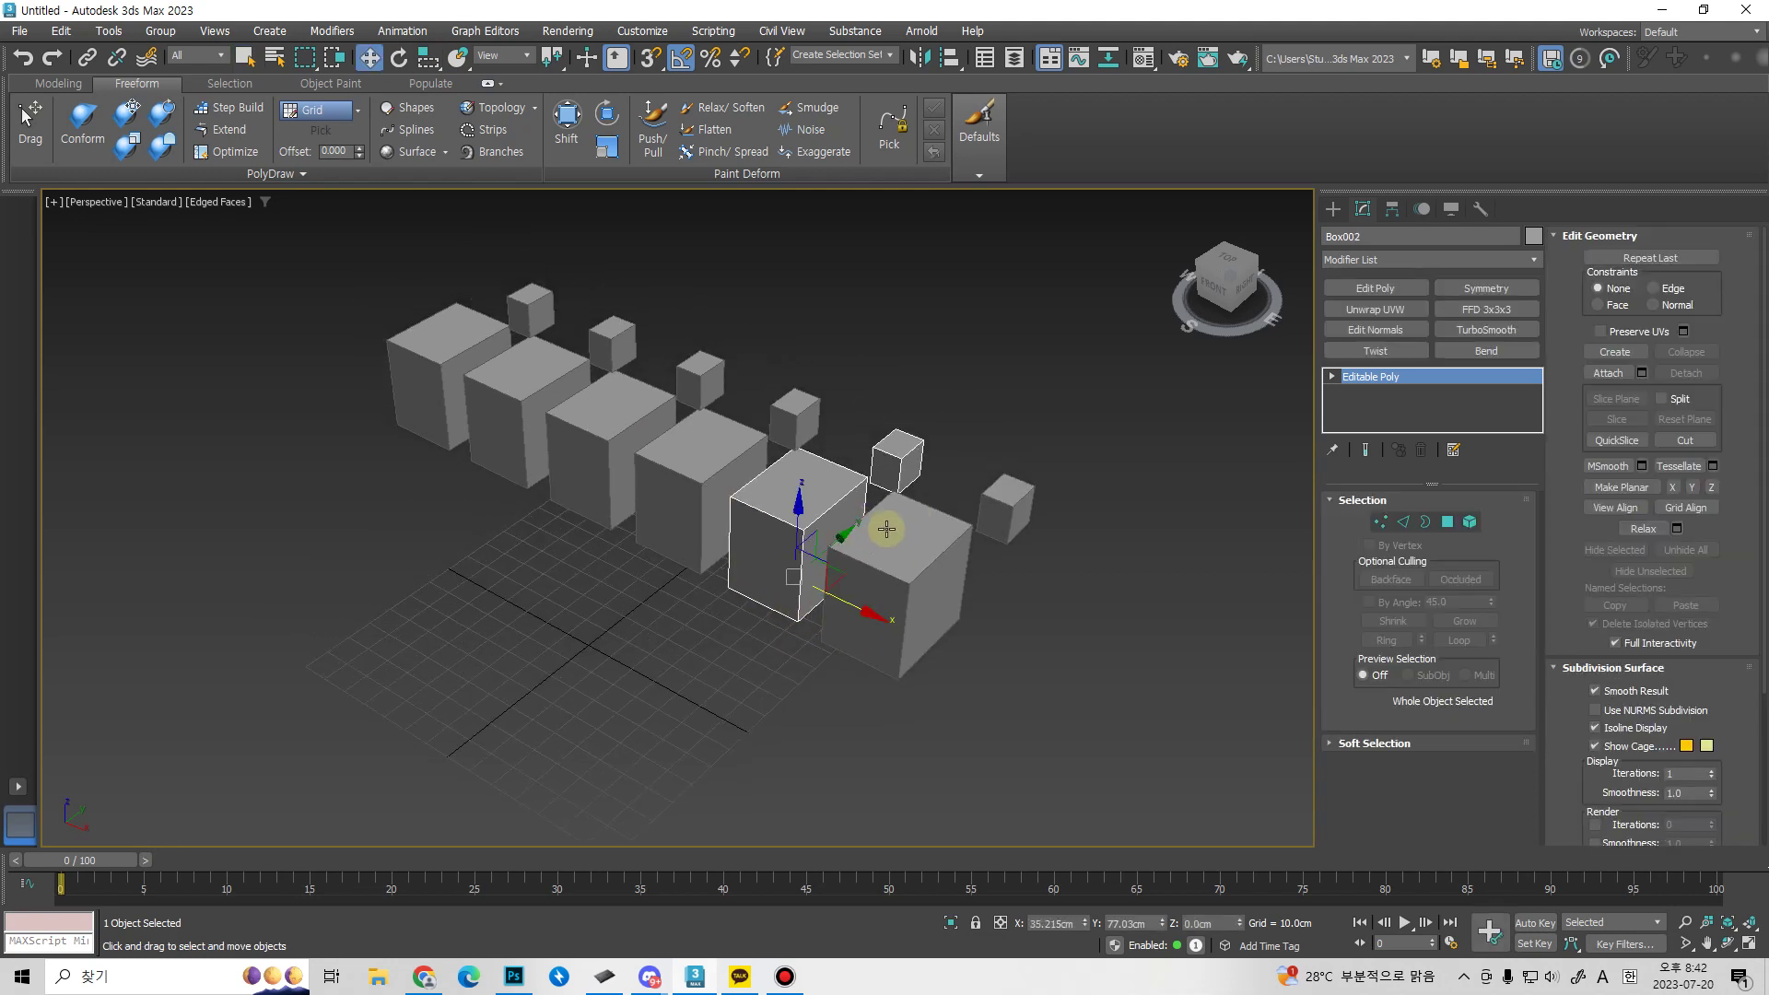
pyautogui.press('e')
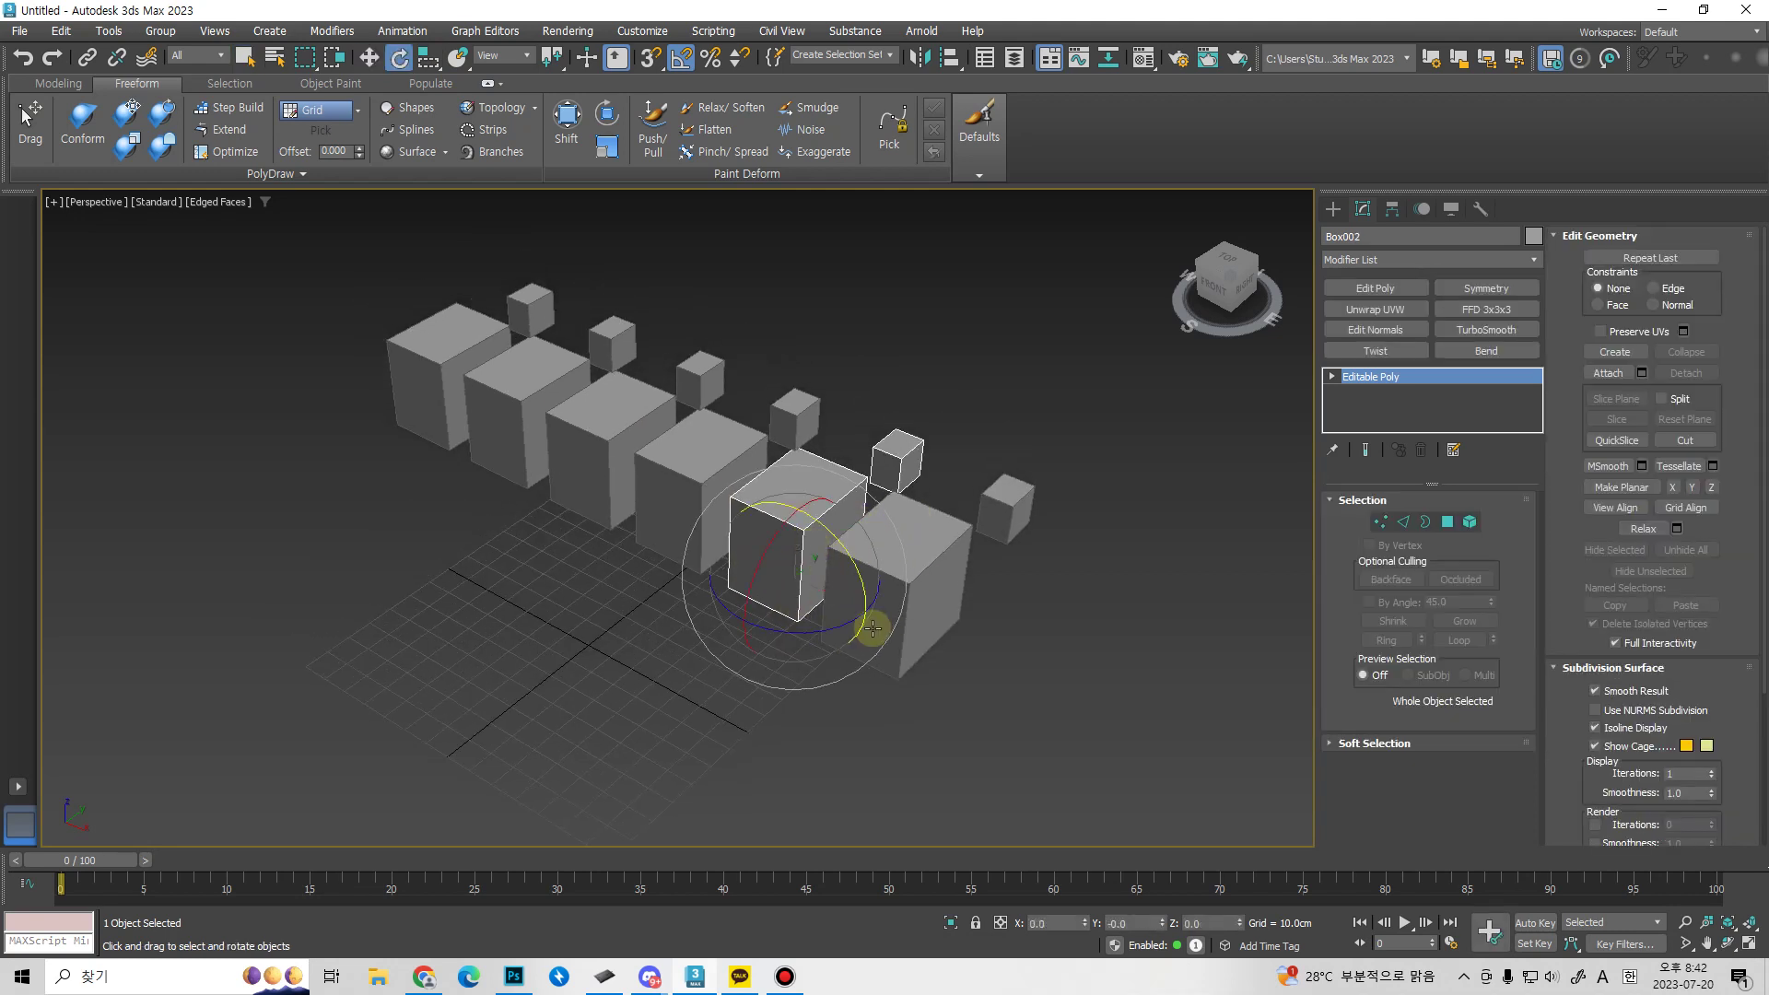
# Cycle the scale tool through its uniform, non-uniform and squash modes on the selected box.
pyautogui.press('r')
pyautogui.press('r')
pyautogui.press('r')
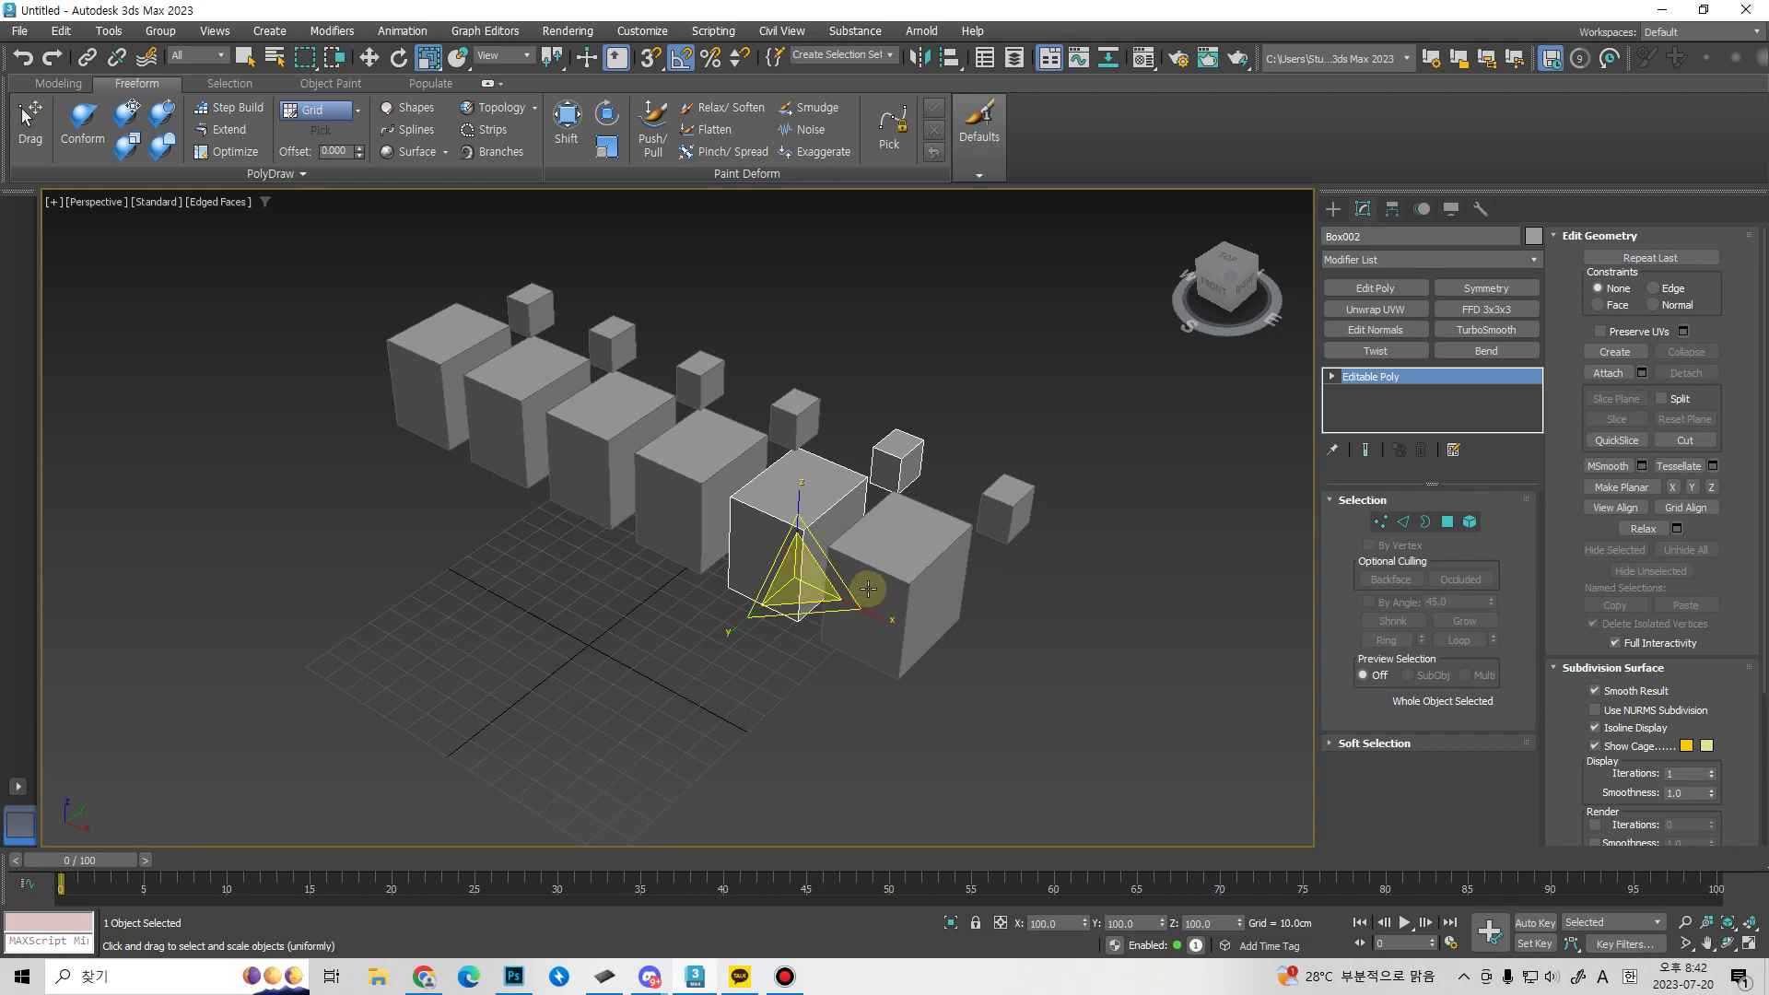
pyautogui.press('r')
pyautogui.press('r')
pyautogui.press('r')
pyautogui.press('r')
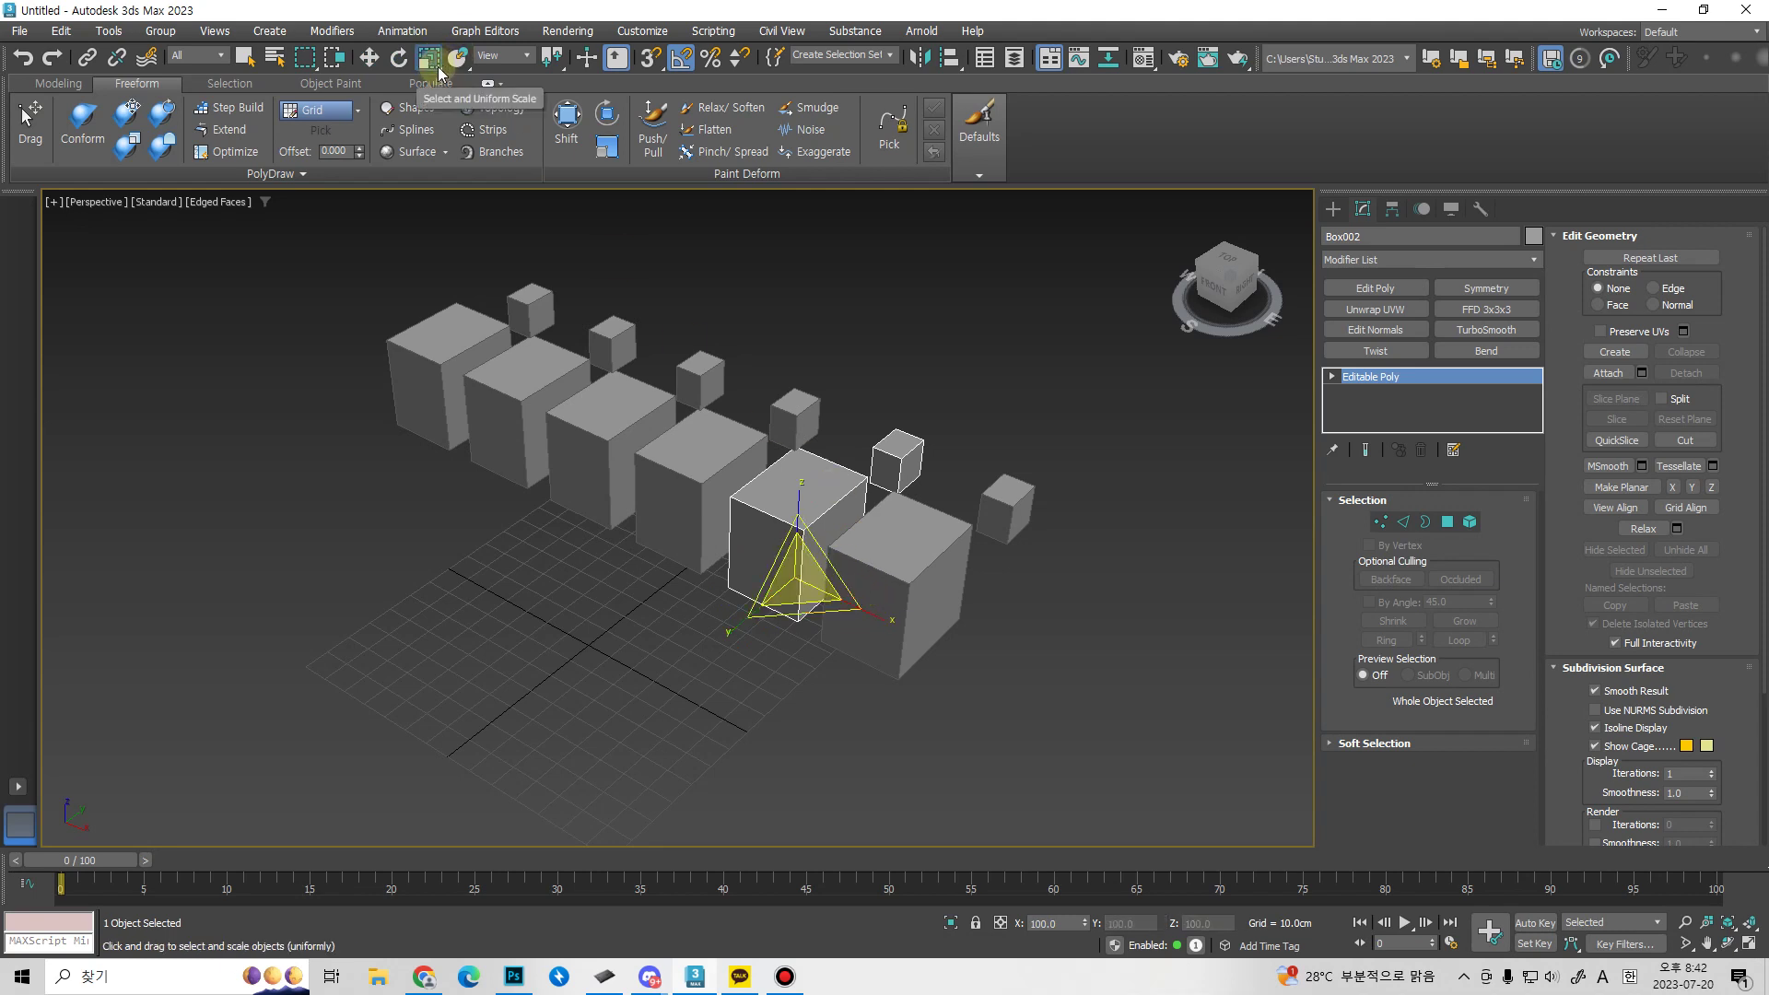
pyautogui.press('r')
pyautogui.press('r')
pyautogui.press('r')
pyautogui.press('r')
pyautogui.press('r')
pyautogui.press('r')
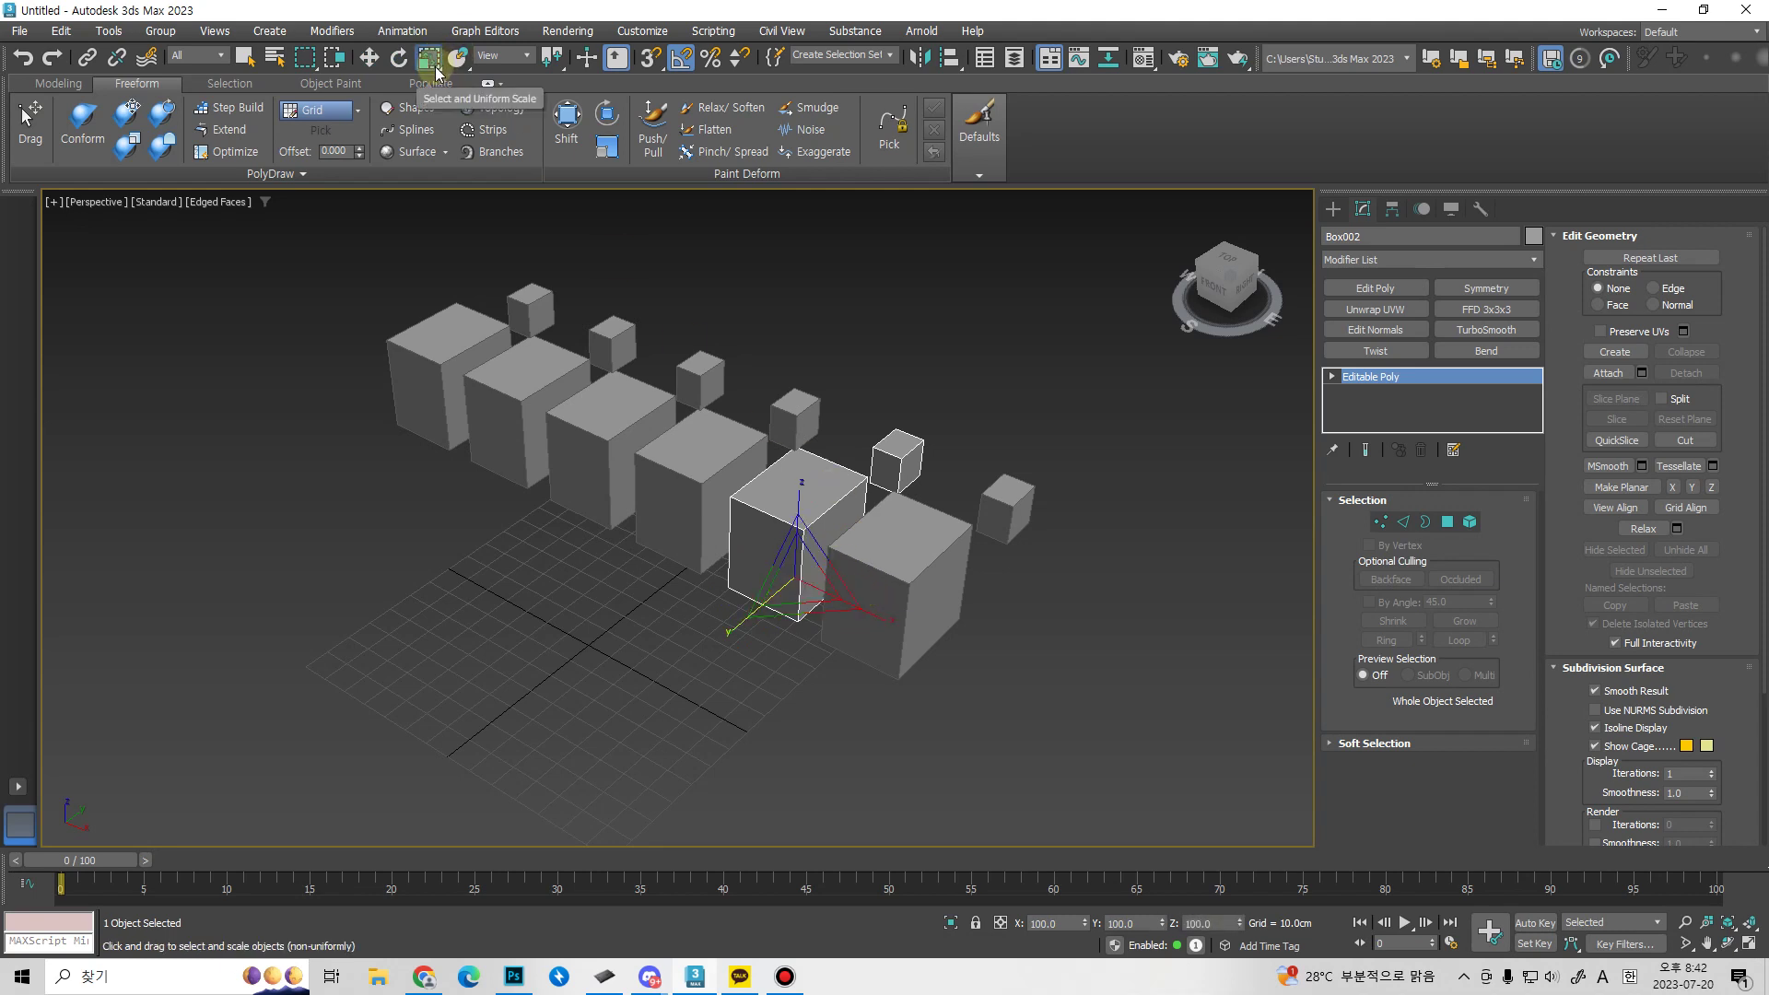
pyautogui.press('r')
pyautogui.press('r')
pyautogui.press('r')
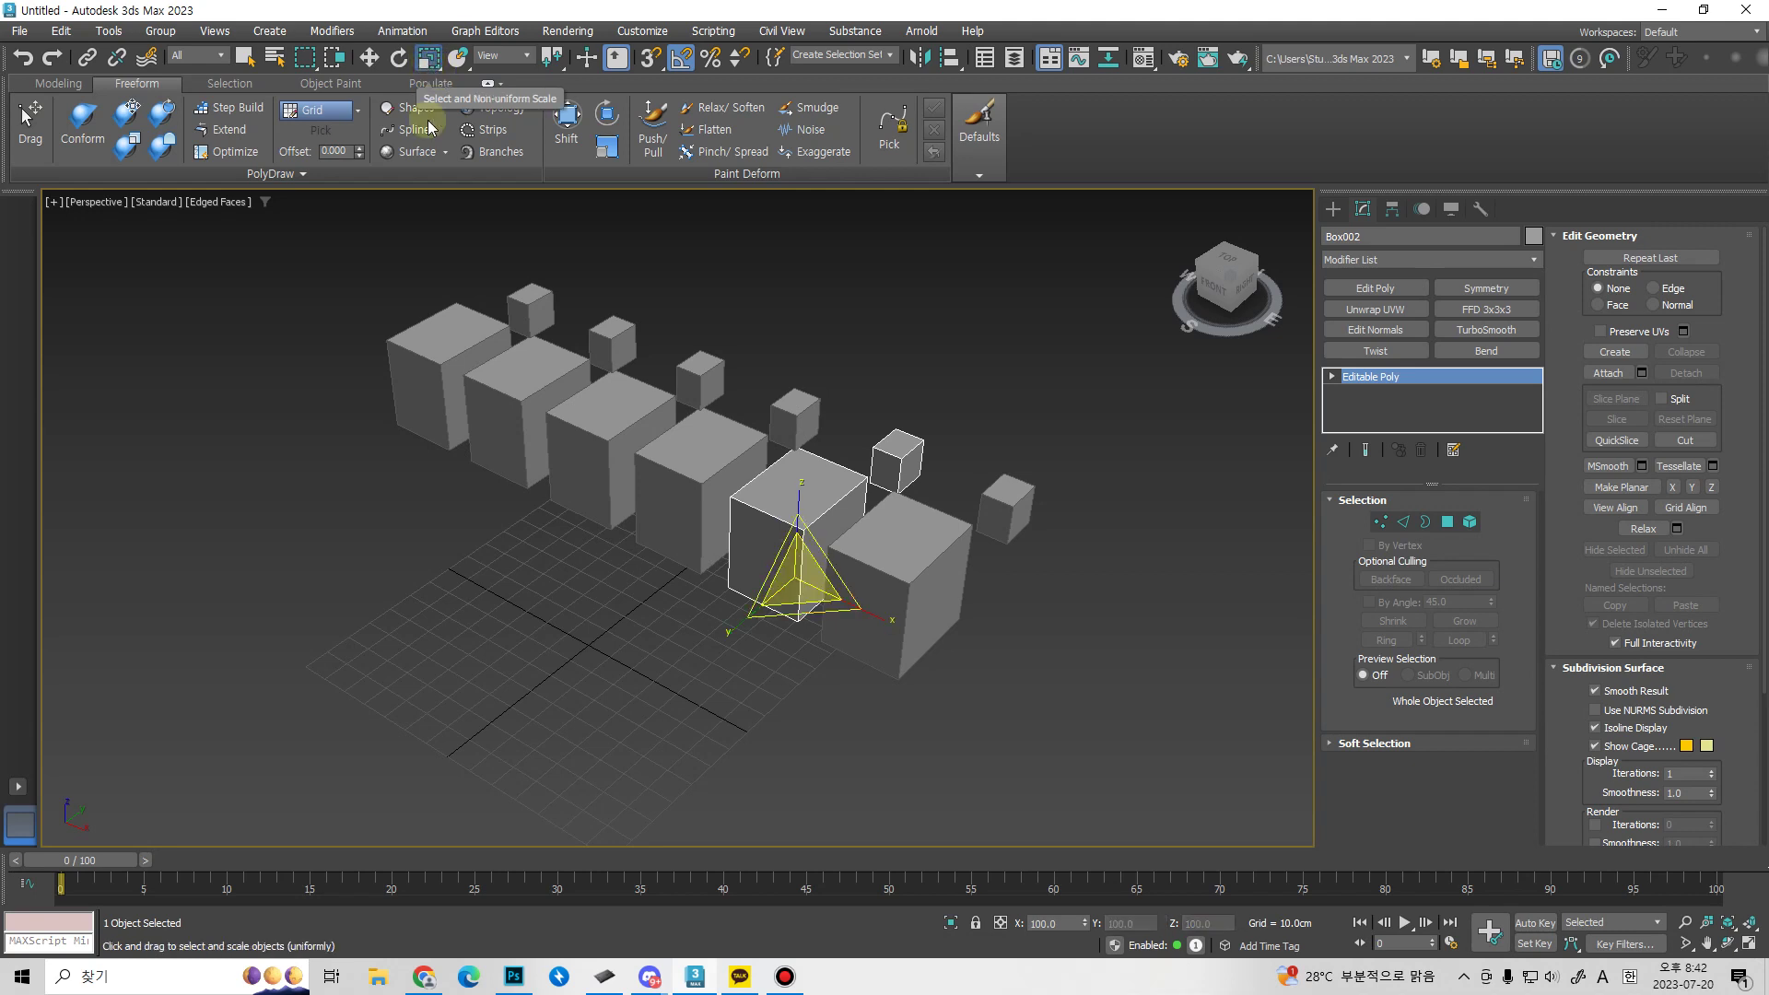
# Select the box at the row's end, activate uniform scaling on it, and clear the selection.
pyautogui.keyDown('alt'); pyautogui.moveTo(869, 659); pyautogui.dragTo(876, 620, button='middle'); pyautogui.keyUp('alt')
pyautogui.press('q')
pyautogui.click(857, 580)
pyautogui.press('r')
pyautogui.scroll(2, 874, 600)
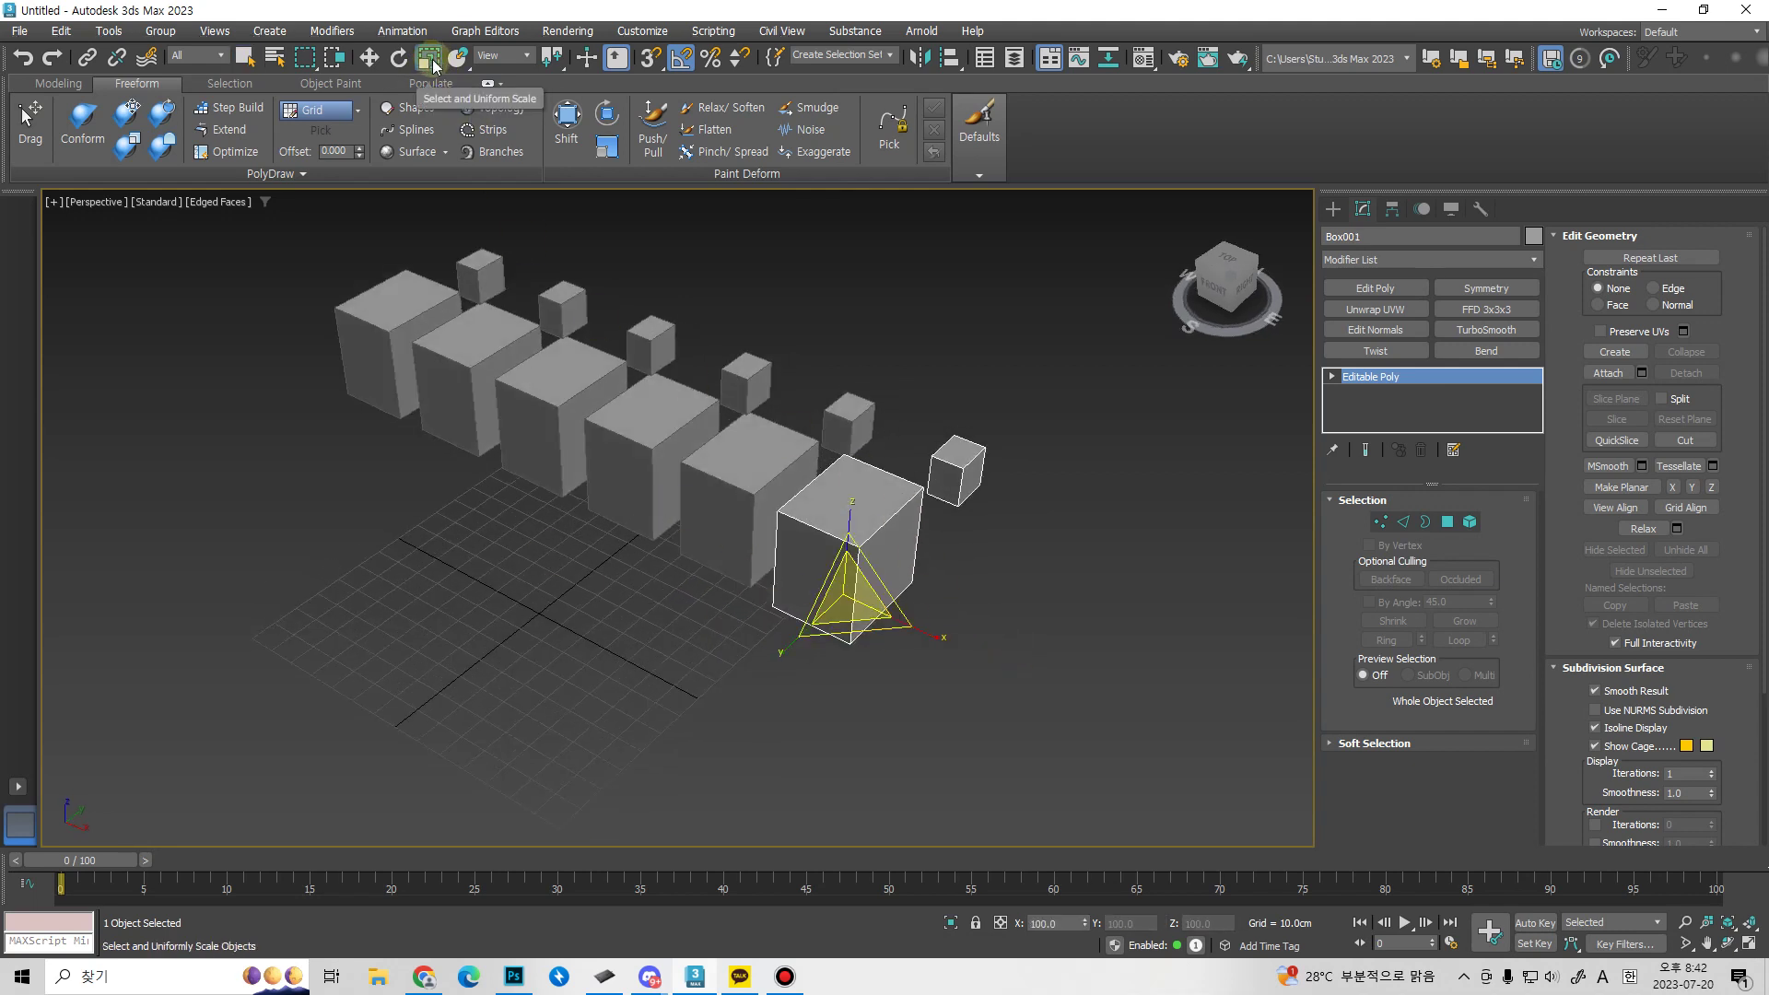
pyautogui.moveTo(437, 65)
pyautogui.mouseDown()
pyautogui.moveTo(433, 120)
pyautogui.moveTo(434, 86)
pyautogui.mouseUp()
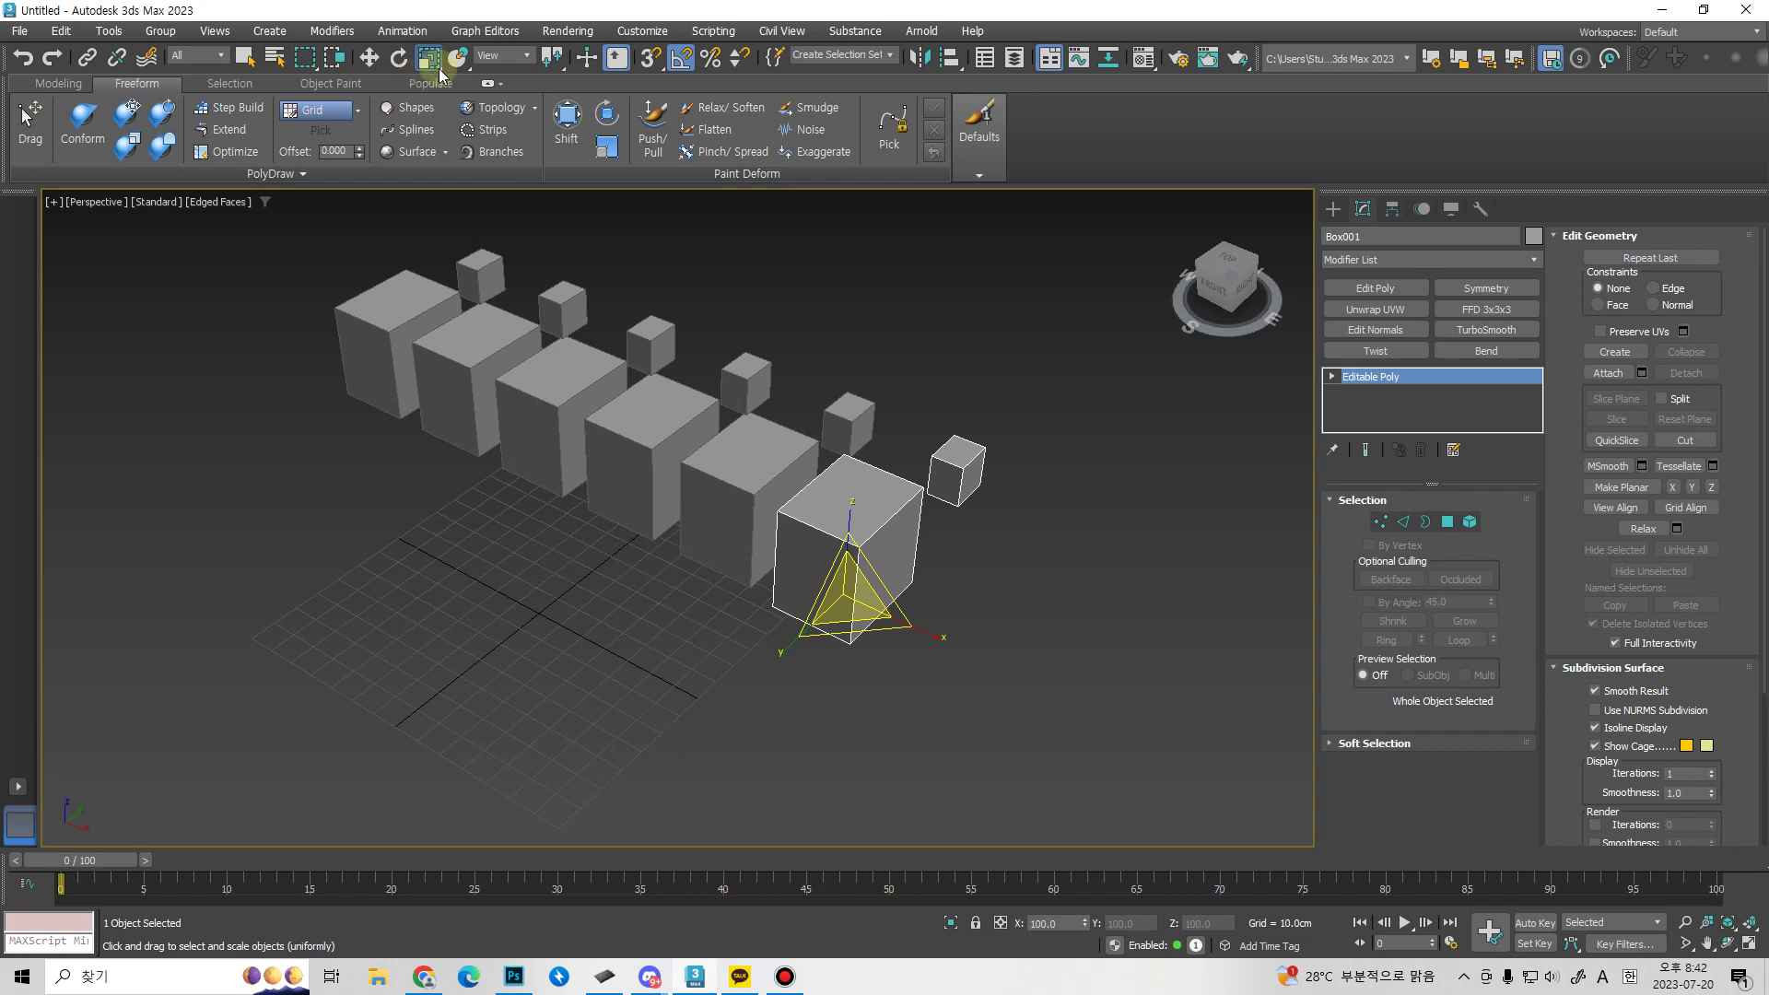
pyautogui.click(1013, 645)
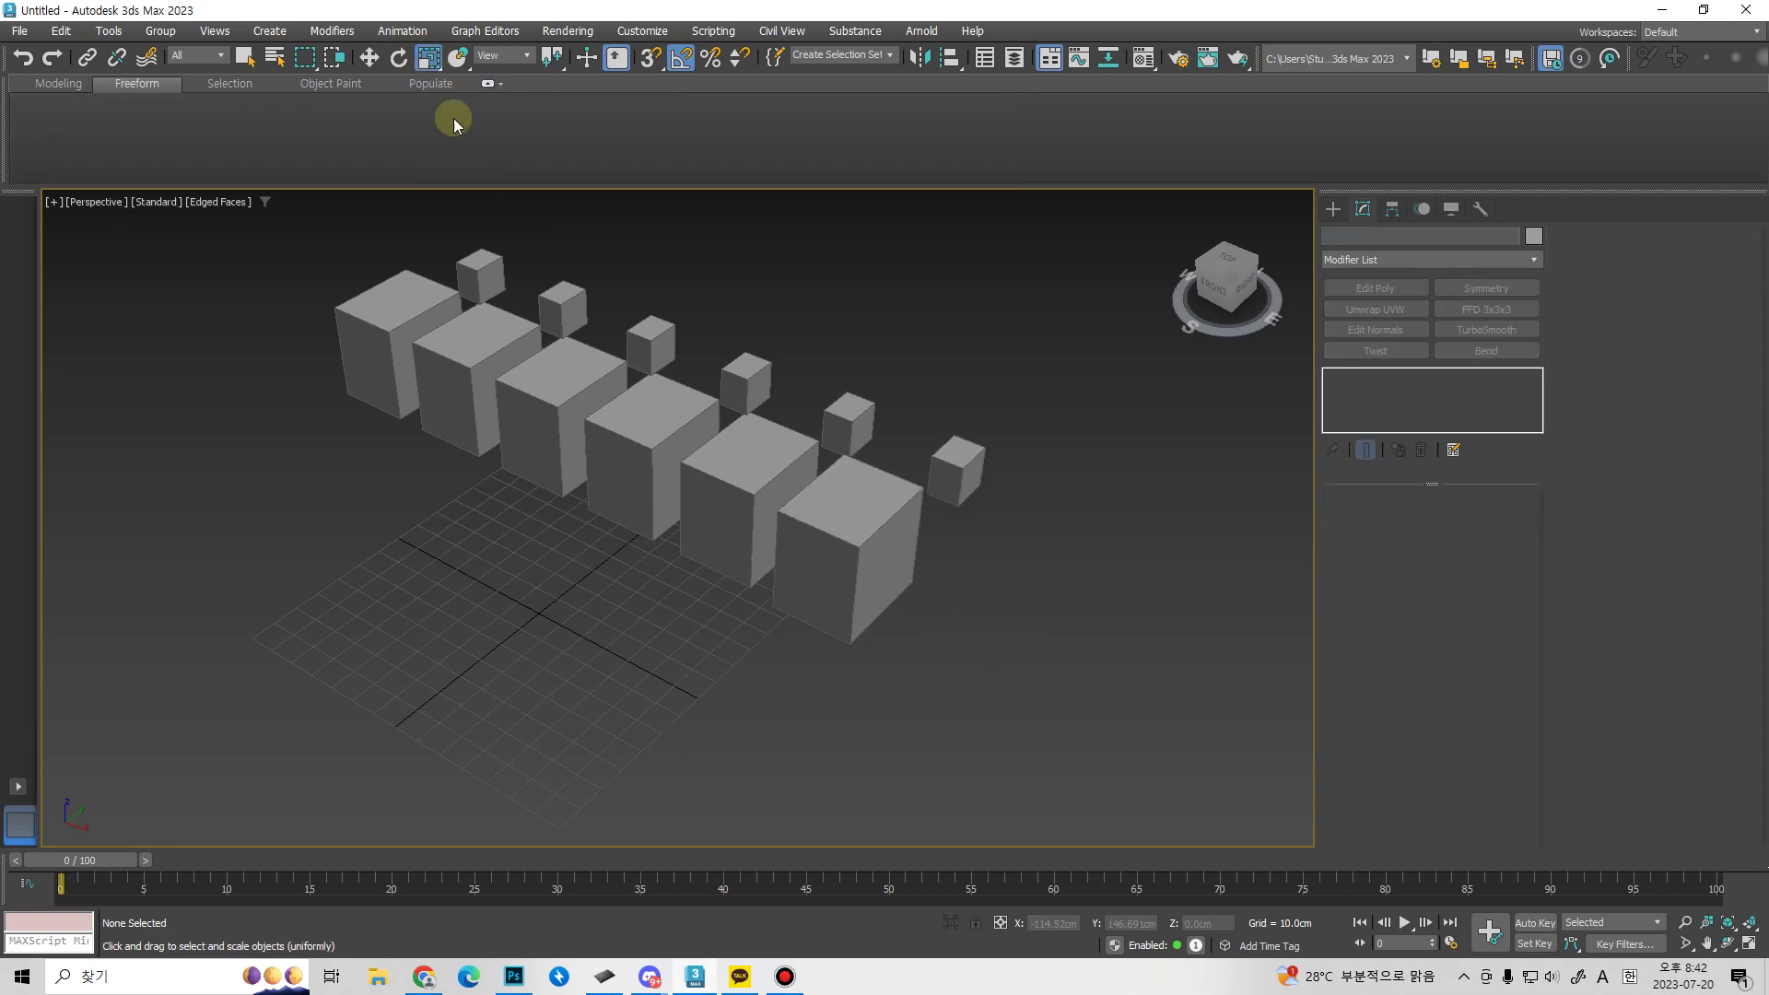
# Shift the box at the row's end with Select and Place.
pyautogui.moveTo(502, 410); pyautogui.dragTo(761, 462, button='middle')
pyautogui.click(458, 57)
pyautogui.moveTo(999, 574); pyautogui.dragTo(848, 572)
# Create a large cylinder beside the row of boxes, about 139 cm in radius and 277 cm high.
pyautogui.click(1333, 209)
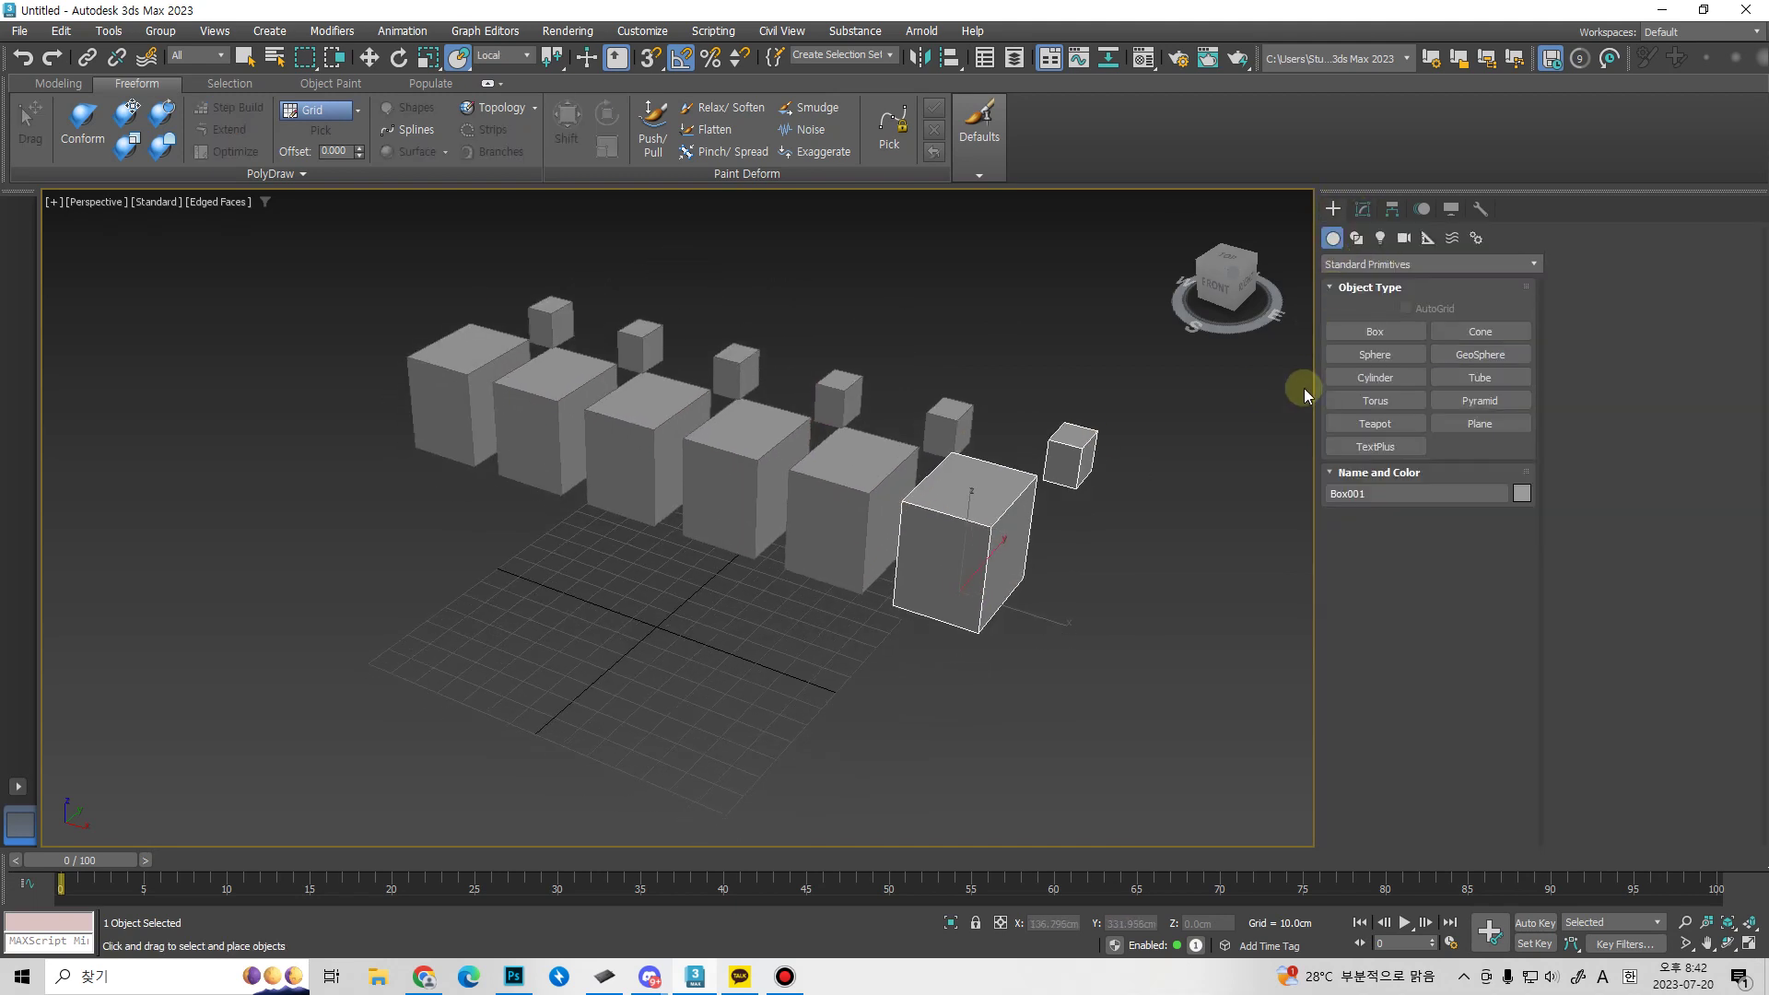
pyautogui.click(1376, 378)
pyautogui.scroll(-2, 547, 601)
pyautogui.keyDown('alt'); pyautogui.moveTo(548, 601); pyautogui.dragTo(503, 453, button='middle'); pyautogui.keyUp('alt')
pyautogui.moveTo(498, 459); pyautogui.dragTo(608, 564)
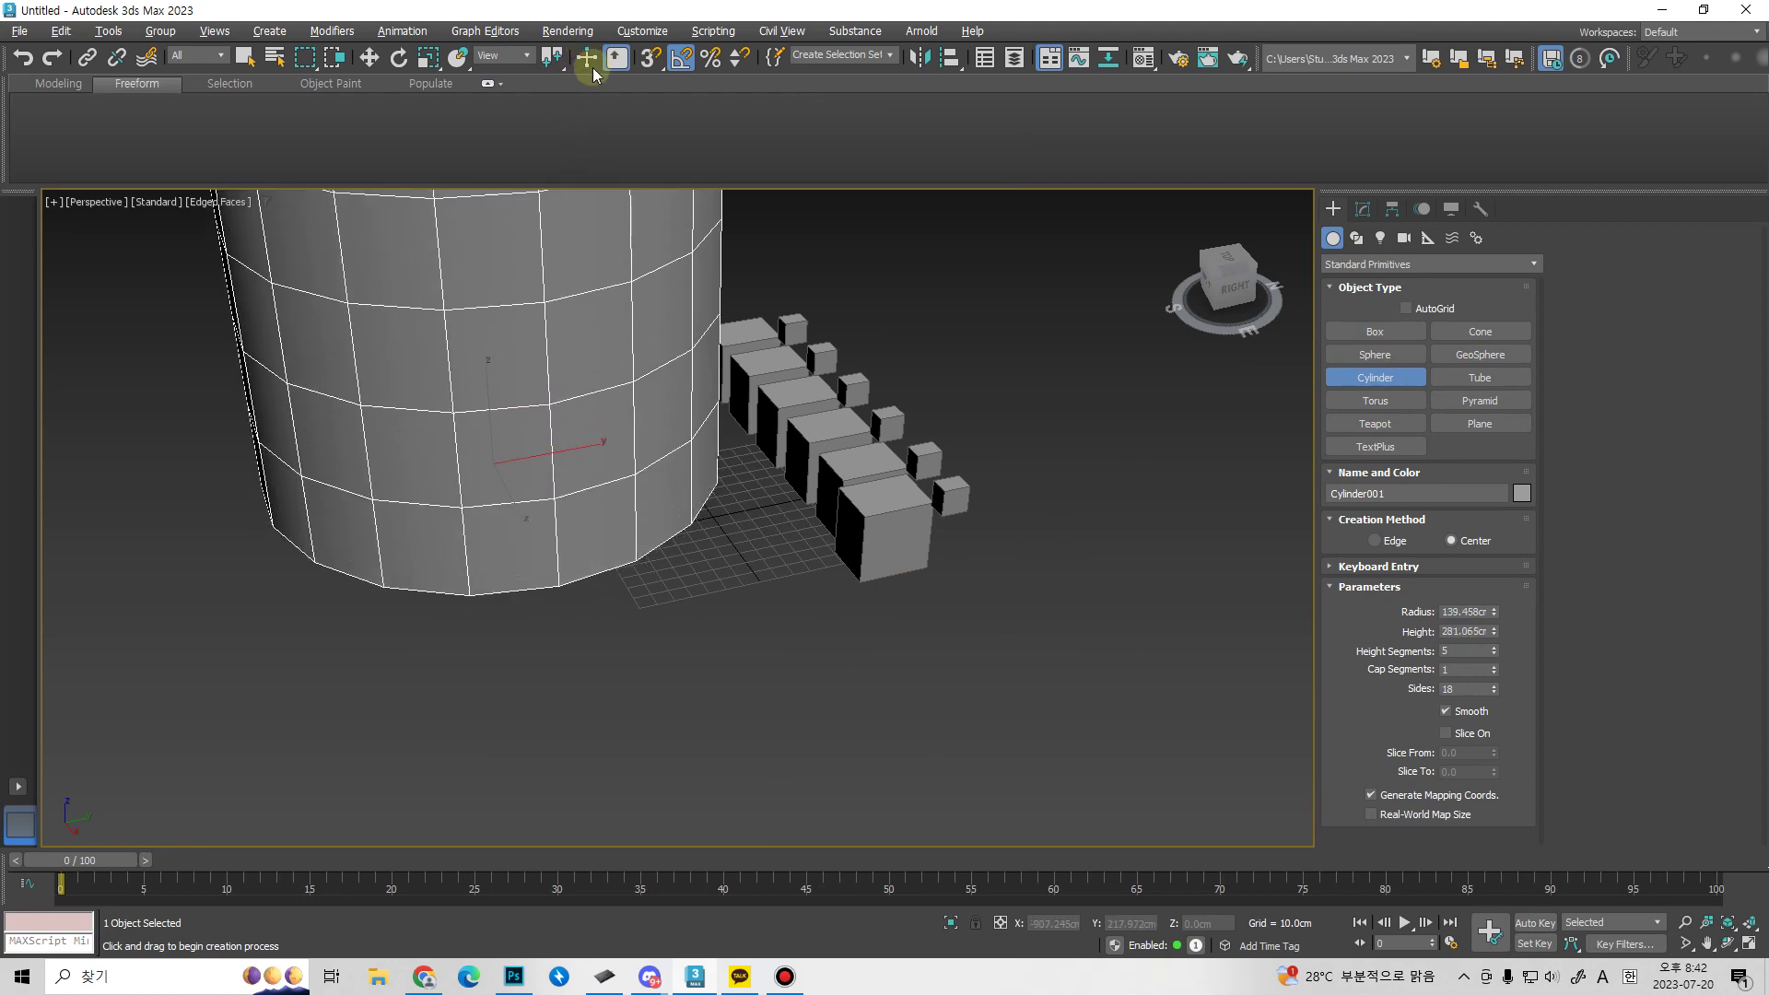
pyautogui.click(584, 59)
pyautogui.scroll(-2, 600, 655)
pyautogui.keyDown('alt'); pyautogui.moveTo(599, 655); pyautogui.dragTo(626, 573, button='middle'); pyautogui.keyUp('alt')
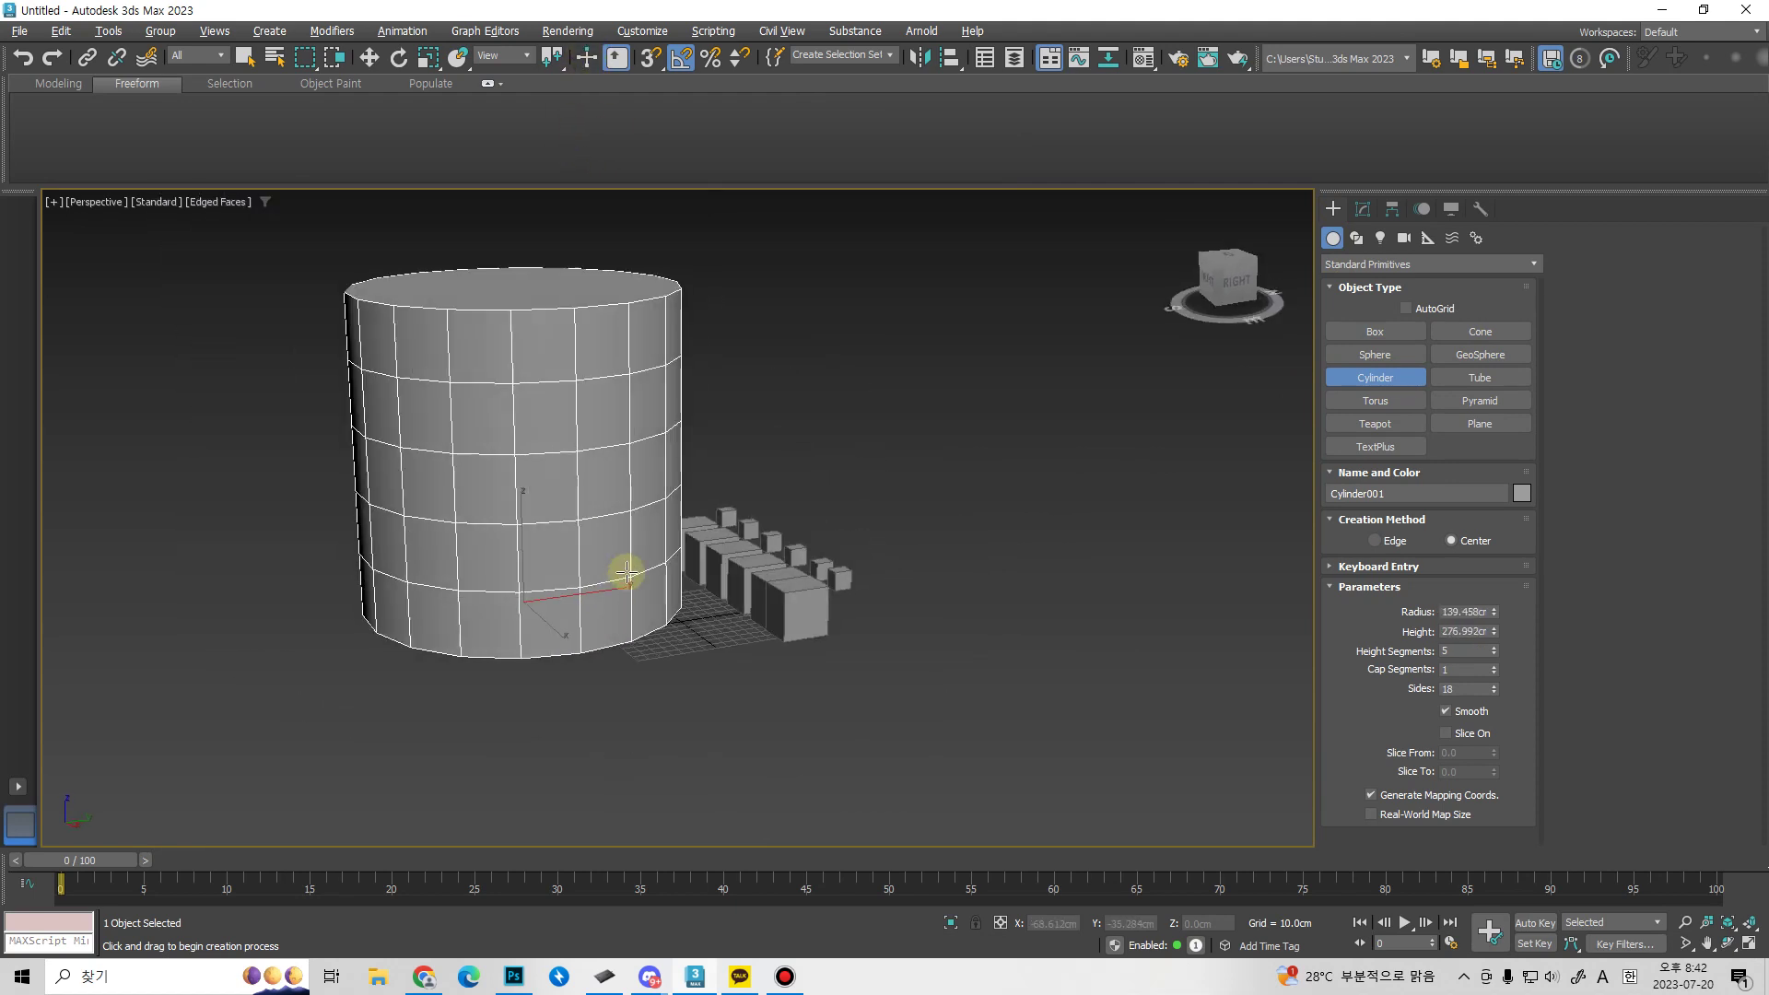
# Move the box at the row's end up beside the cylinder's wall, to about 157 cm on Z.
pyautogui.rightClick(801, 612)
pyautogui.click(800, 608)
pyautogui.keyDown('alt'); pyautogui.moveTo(802, 616); pyautogui.dragTo(651, 403, button='middle'); pyautogui.keyUp('alt')
pyautogui.keyDown('alt'); pyautogui.moveTo(647, 567); pyautogui.dragTo(575, 511, button='middle'); pyautogui.keyUp('alt')
pyautogui.press('w')
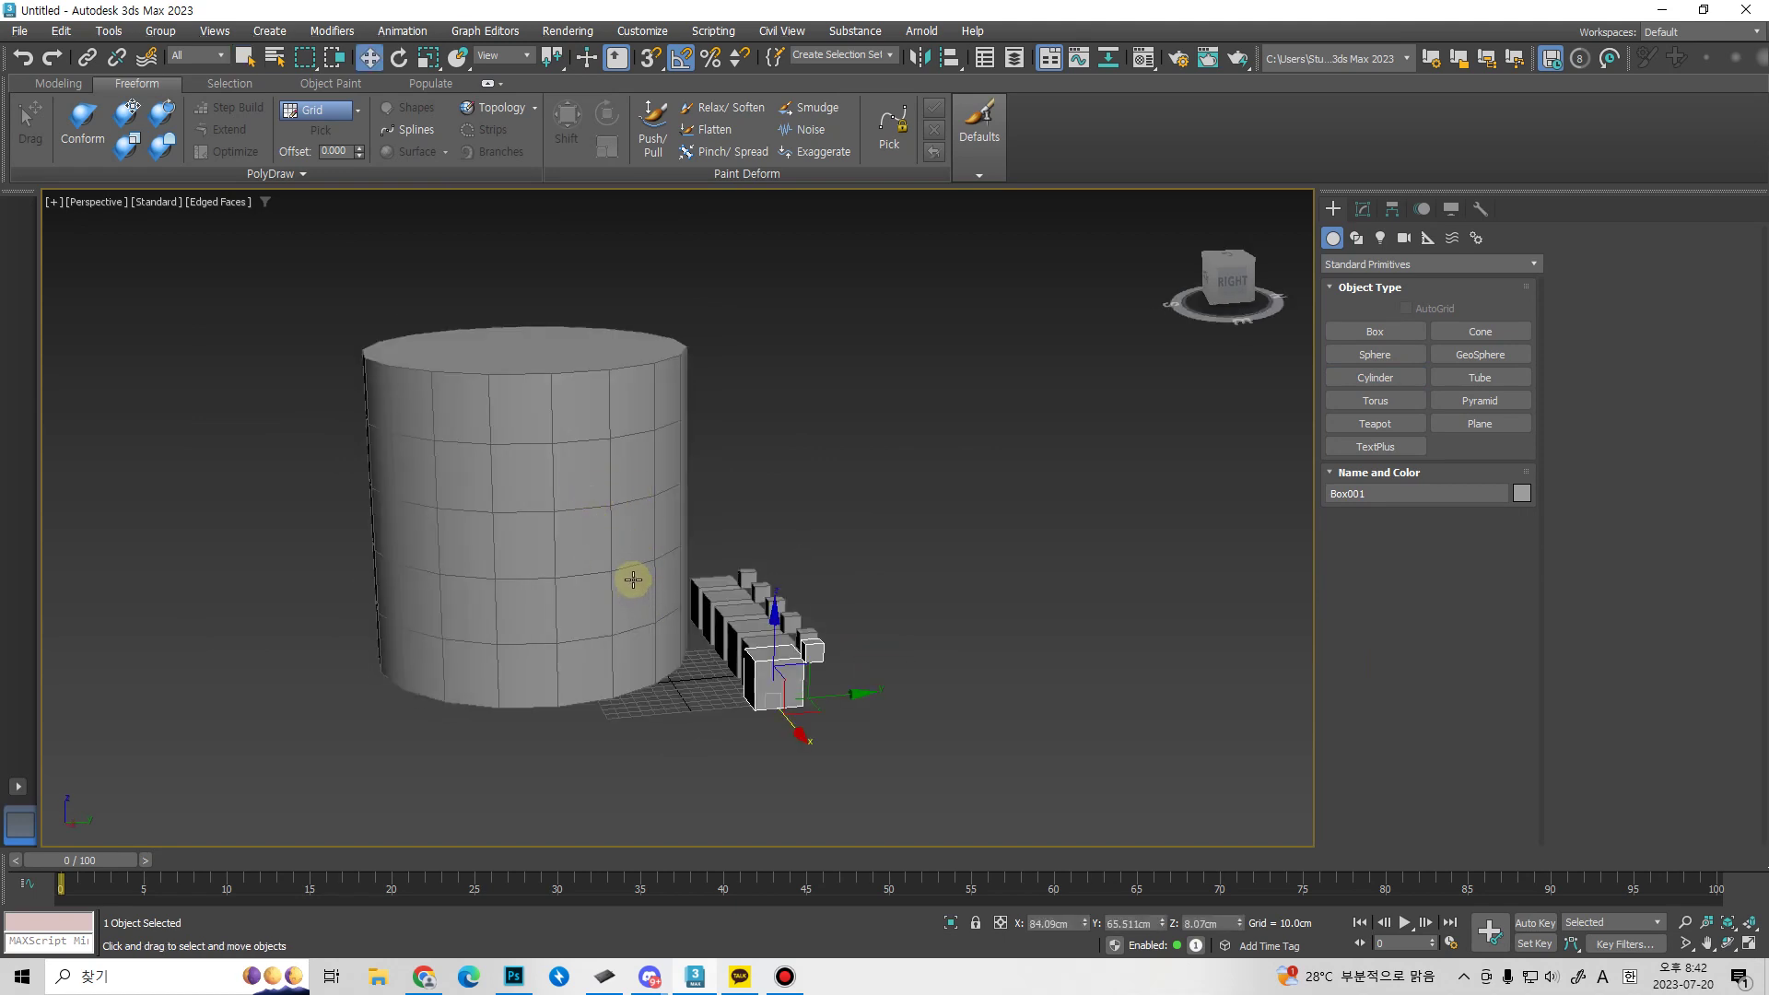
pyautogui.moveTo(743, 701); pyautogui.dragTo(565, 526)
pyautogui.keyDown('alt'); pyautogui.moveTo(565, 526); pyautogui.dragTo(577, 541, button='middle'); pyautogui.keyUp('alt')
pyautogui.moveTo(577, 541); pyautogui.dragTo(589, 601)
pyautogui.keyDown('alt'); pyautogui.moveTo(589, 601); pyautogui.dragTo(628, 550, button='middle'); pyautogui.keyUp('alt')
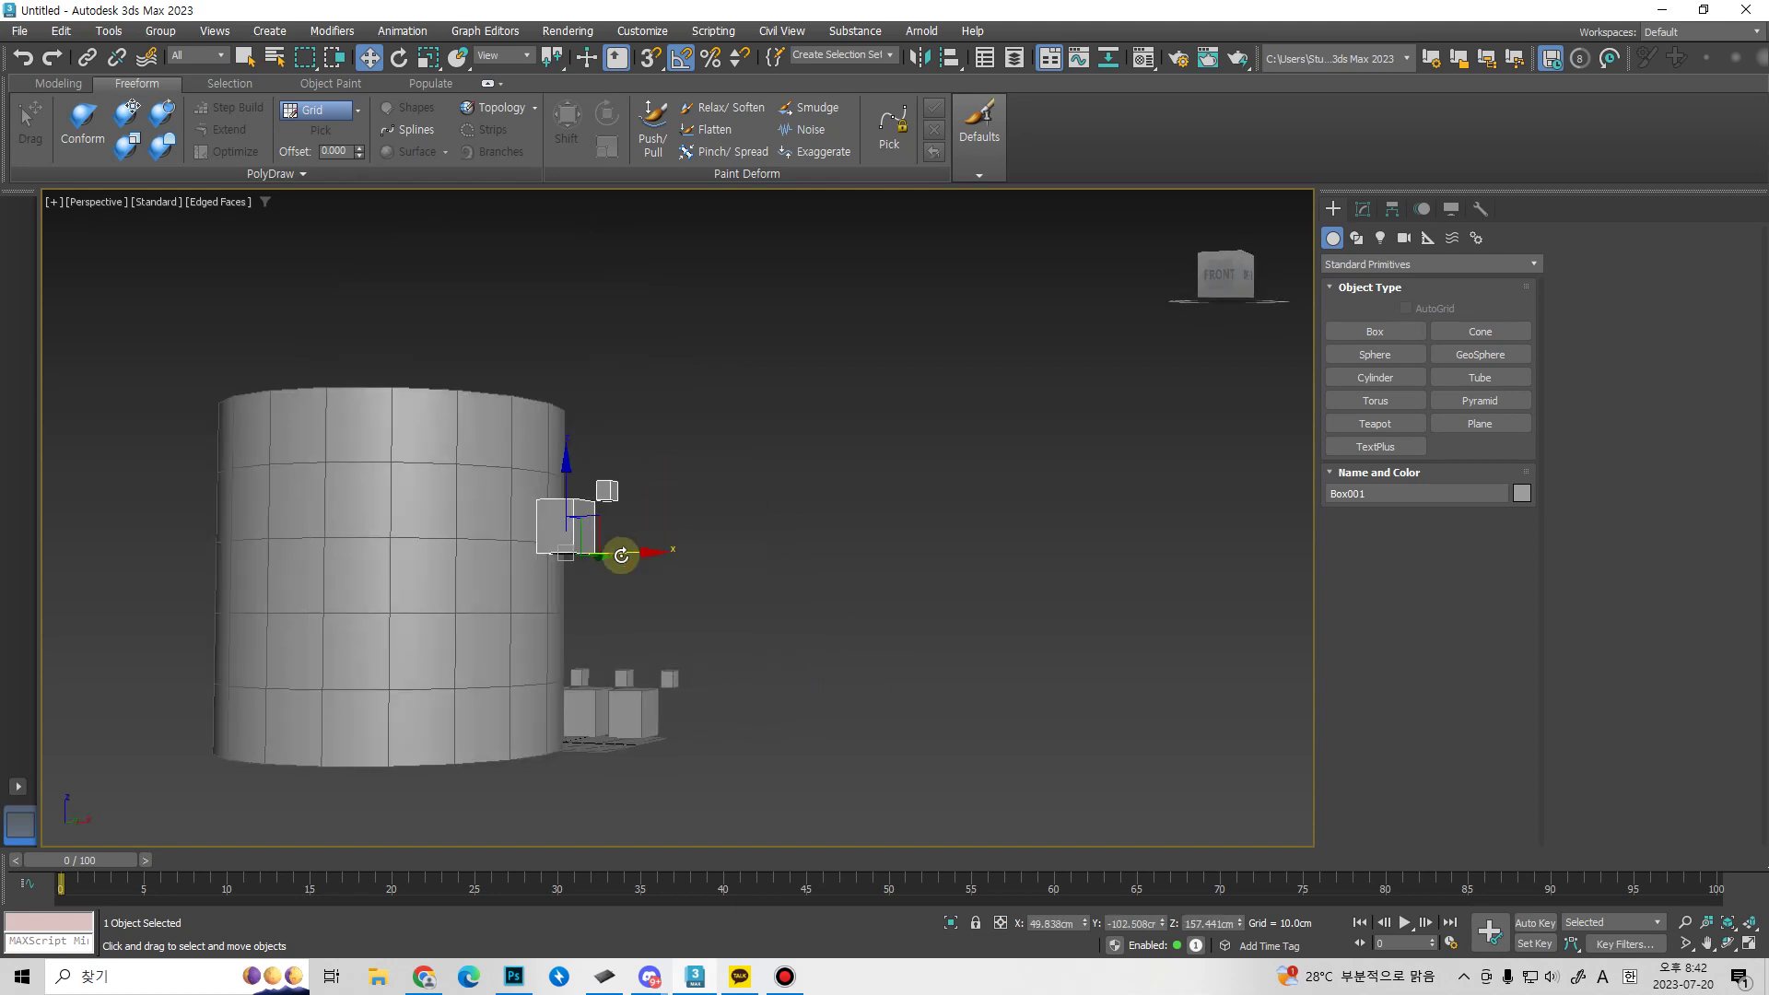
# Rotate the raised box 90 degrees on Y and move it against the cylinder's wall.
pyautogui.press('e')
pyautogui.scroll(5, 627, 550)
pyautogui.moveTo(624, 509); pyautogui.dragTo(648, 594)
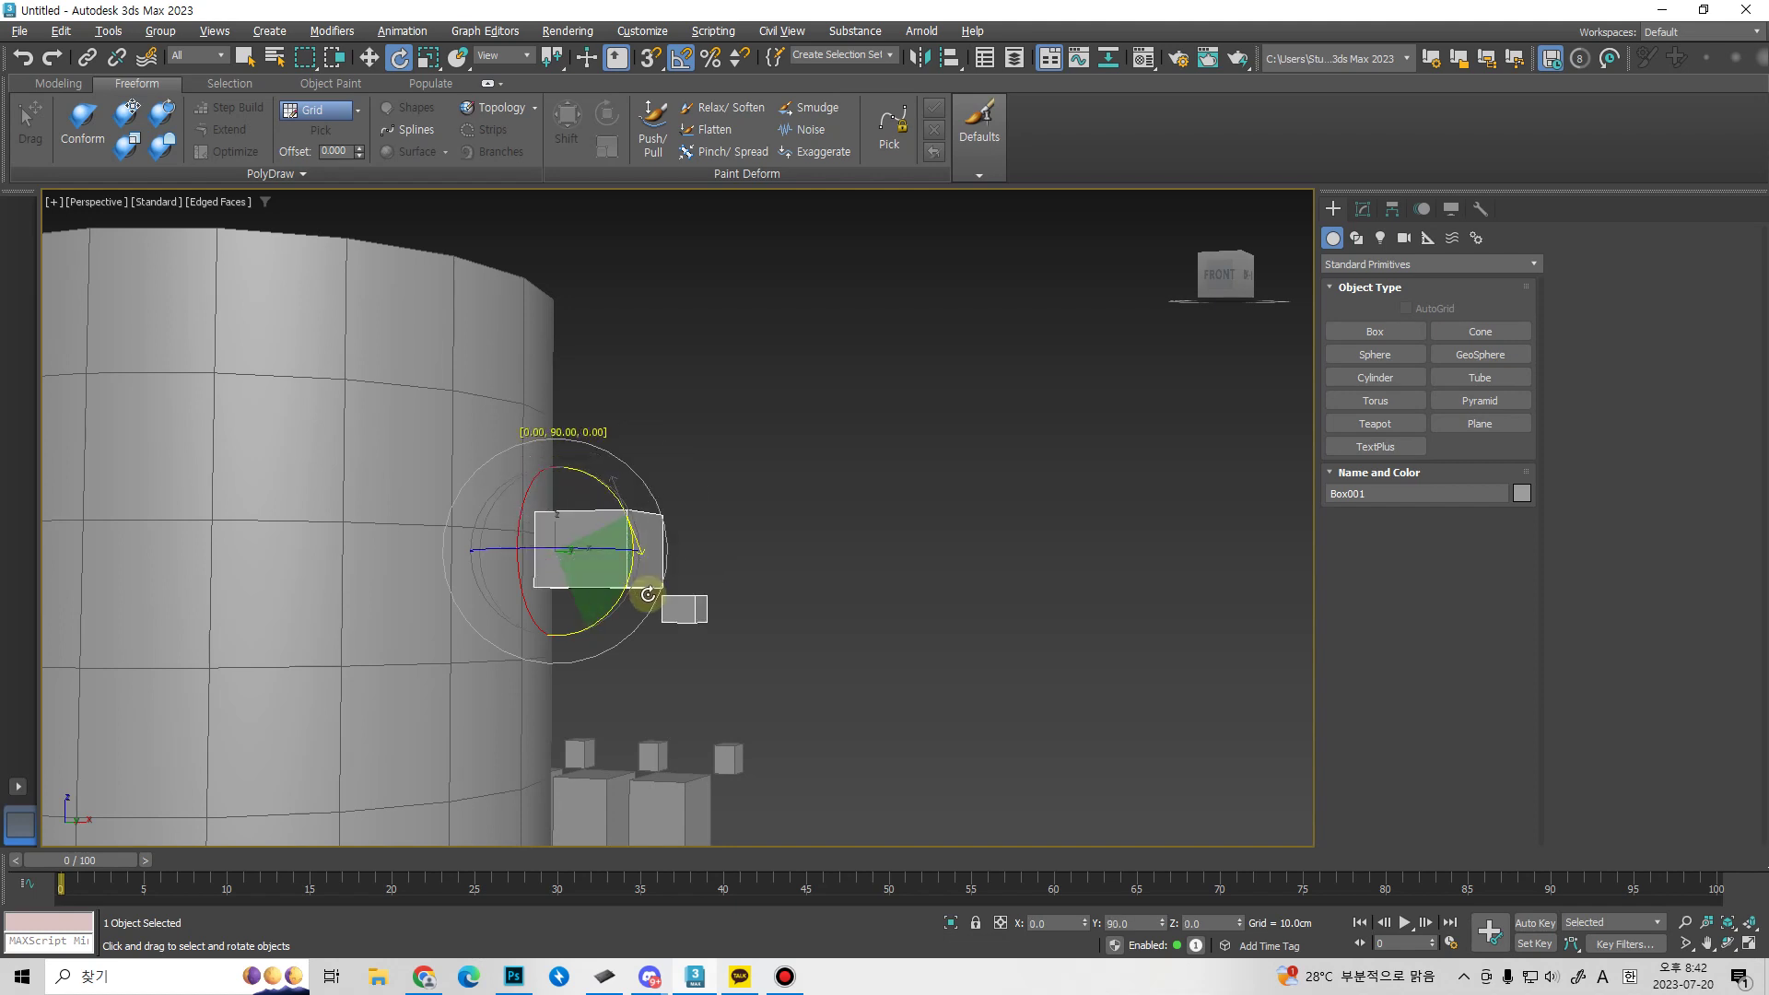
pyautogui.keyDown('alt'); pyautogui.moveTo(644, 655); pyautogui.dragTo(620, 620, button='middle'); pyautogui.keyUp('alt')
pyautogui.press('w')
pyautogui.moveTo(604, 569); pyautogui.dragTo(565, 545)
pyautogui.keyDown('alt'); pyautogui.moveTo(565, 546); pyautogui.dragTo(604, 525, button='middle'); pyautogui.keyUp('alt')
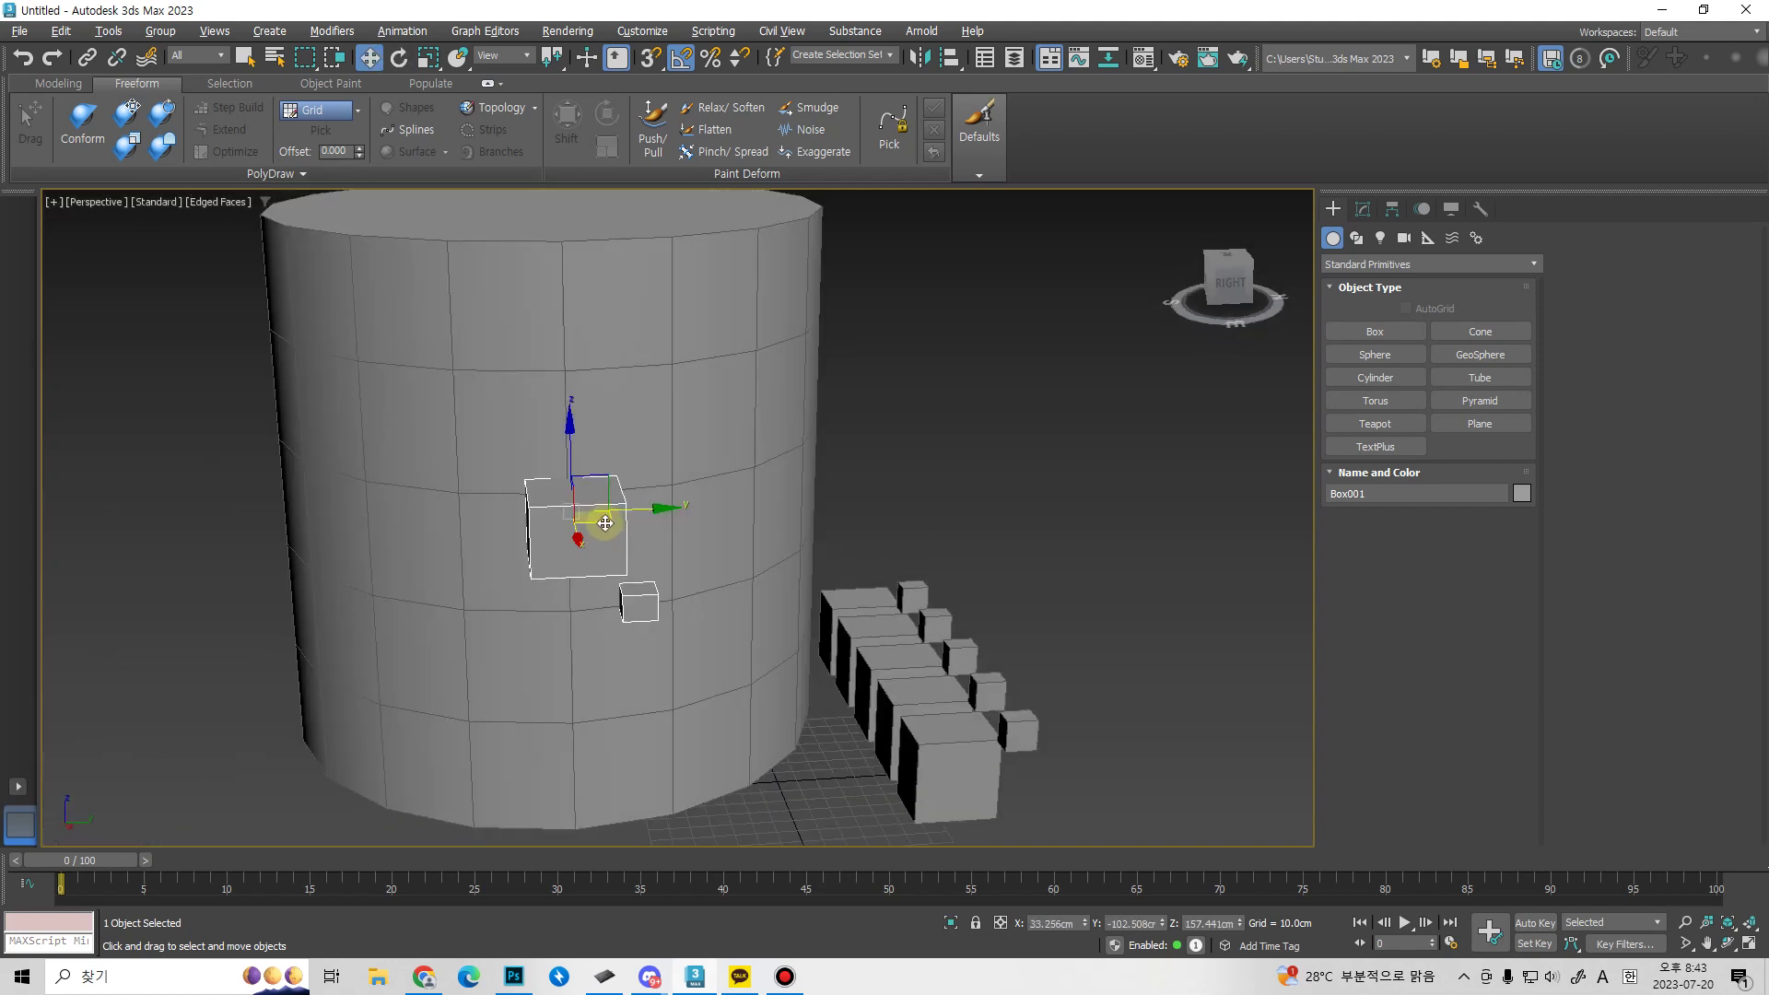
pyautogui.keyDown('alt'); pyautogui.moveTo(593, 605); pyautogui.dragTo(655, 592, button='middle'); pyautogui.keyUp('alt')
pyautogui.moveTo(655, 592); pyautogui.dragTo(601, 620)
pyautogui.keyDown('alt'); pyautogui.moveTo(601, 620); pyautogui.dragTo(636, 534, button='middle'); pyautogui.keyUp('alt')
# Place the box on the cylinder's wall with Select and Place, and turn on position snapping.
pyautogui.click(458, 58)
pyautogui.moveTo(827, 692); pyautogui.dragTo(565, 478)
pyautogui.press('s')
pyautogui.keyDown('alt'); pyautogui.moveTo(565, 478); pyautogui.dragTo(580, 576, button='middle'); pyautogui.keyUp('alt')
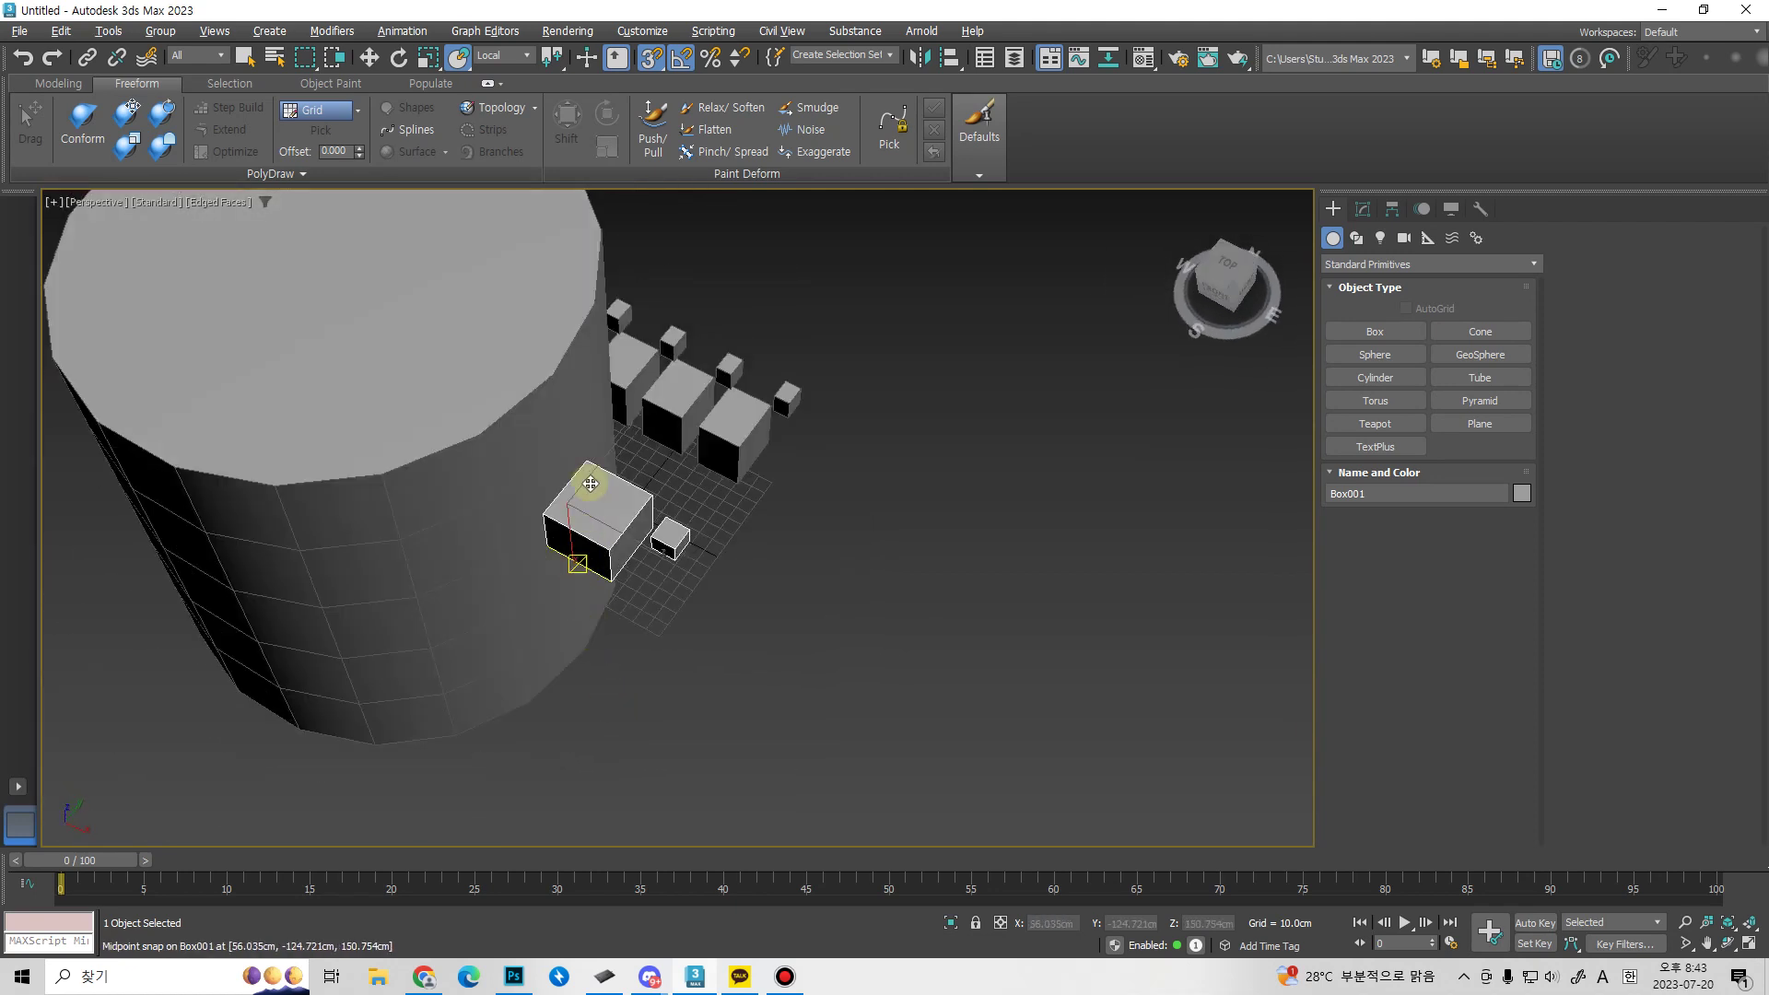
# Examine the Vertex, Endpoint and Midpoint snap types and the Enable Axis Constraints option in the snap settings.
pyautogui.rightClick(651, 61)
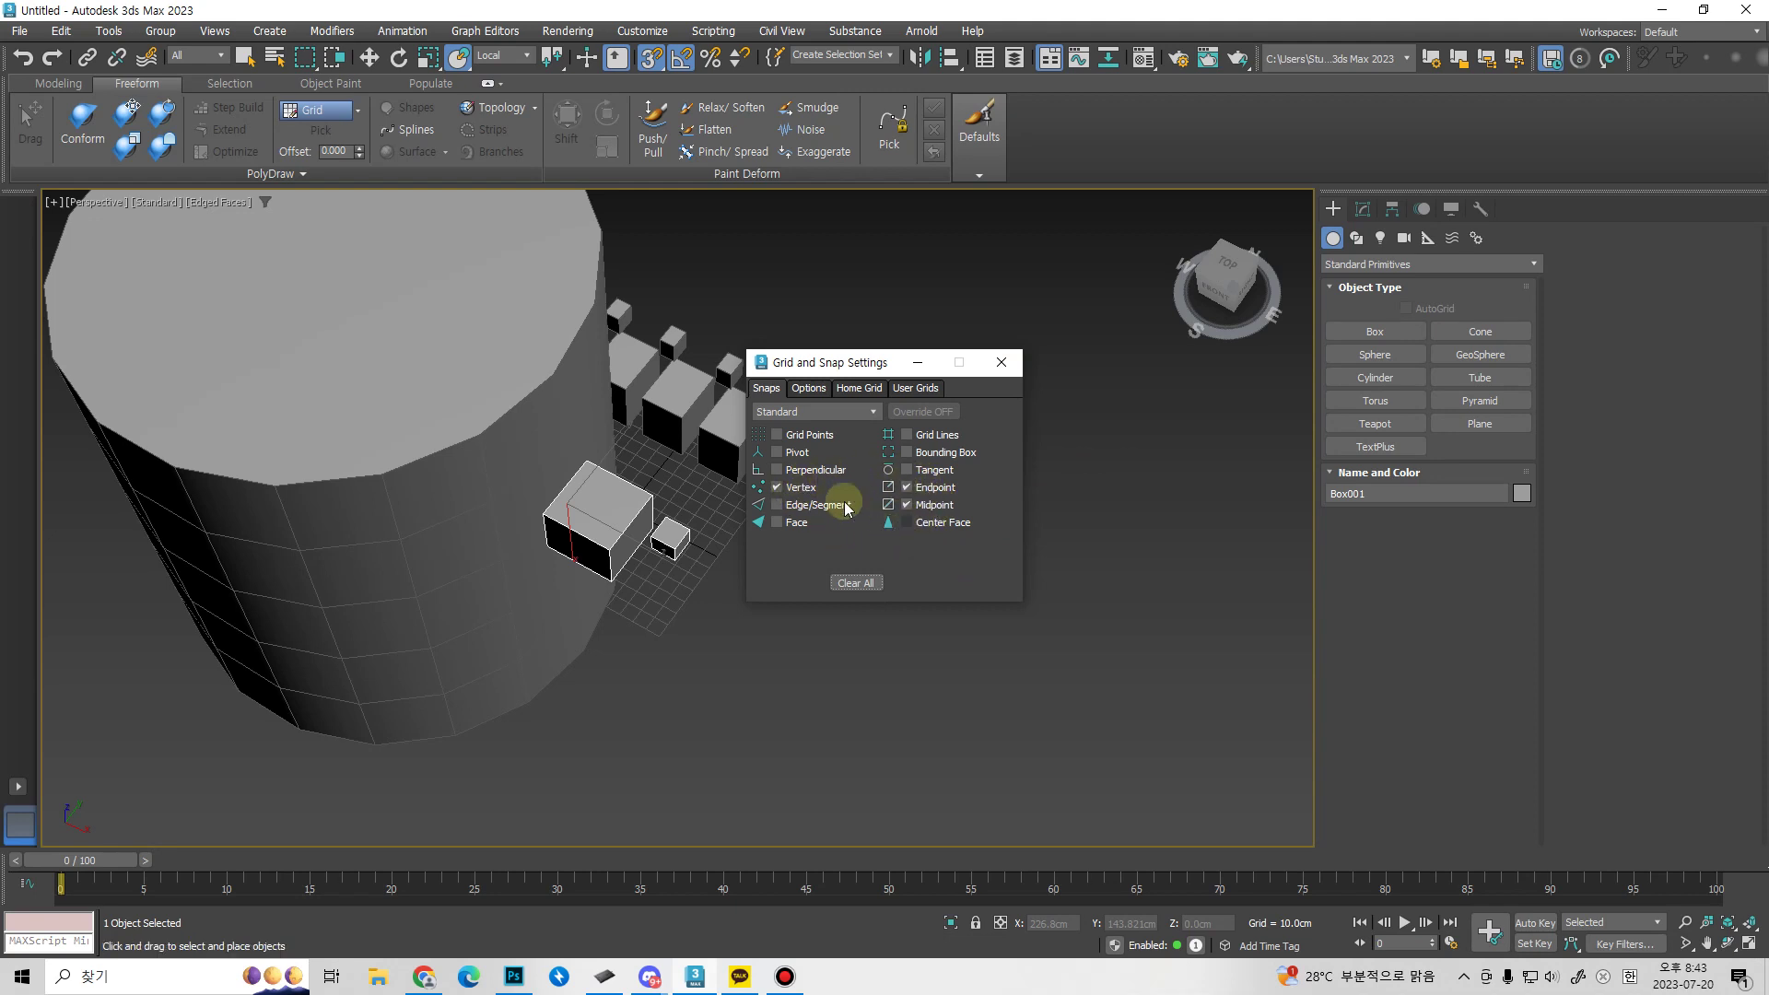
pyautogui.click(906, 502)
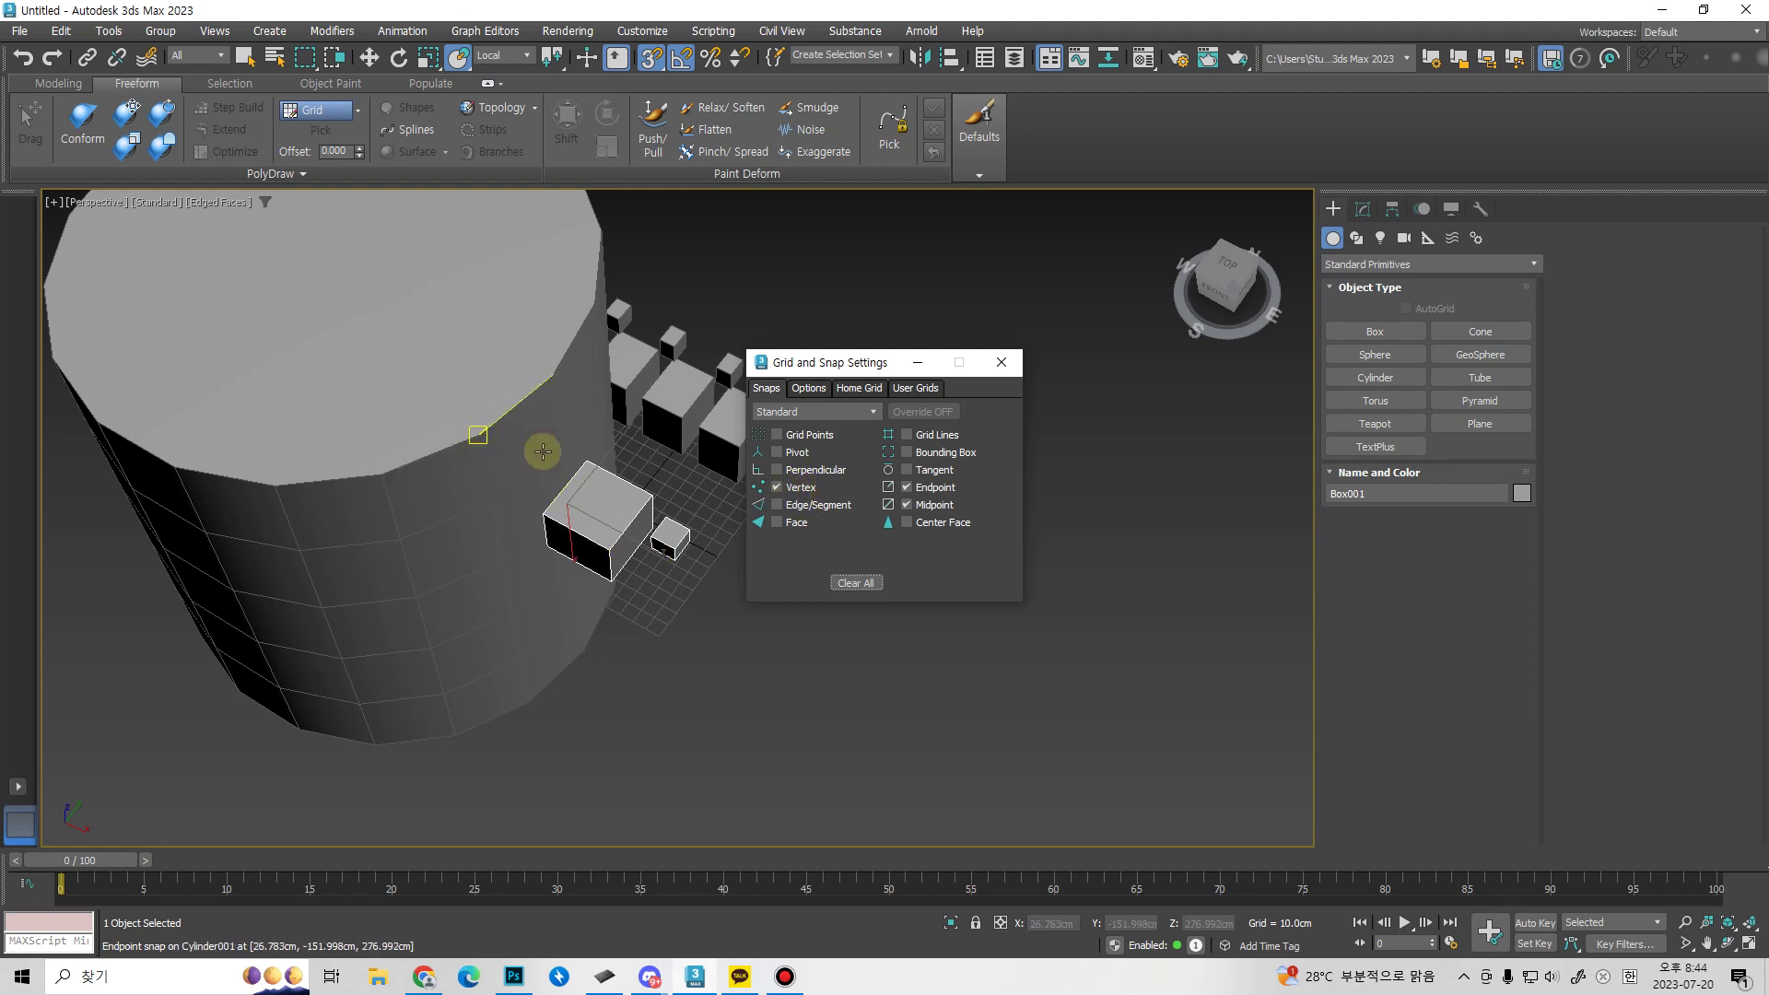
pyautogui.click(775, 485)
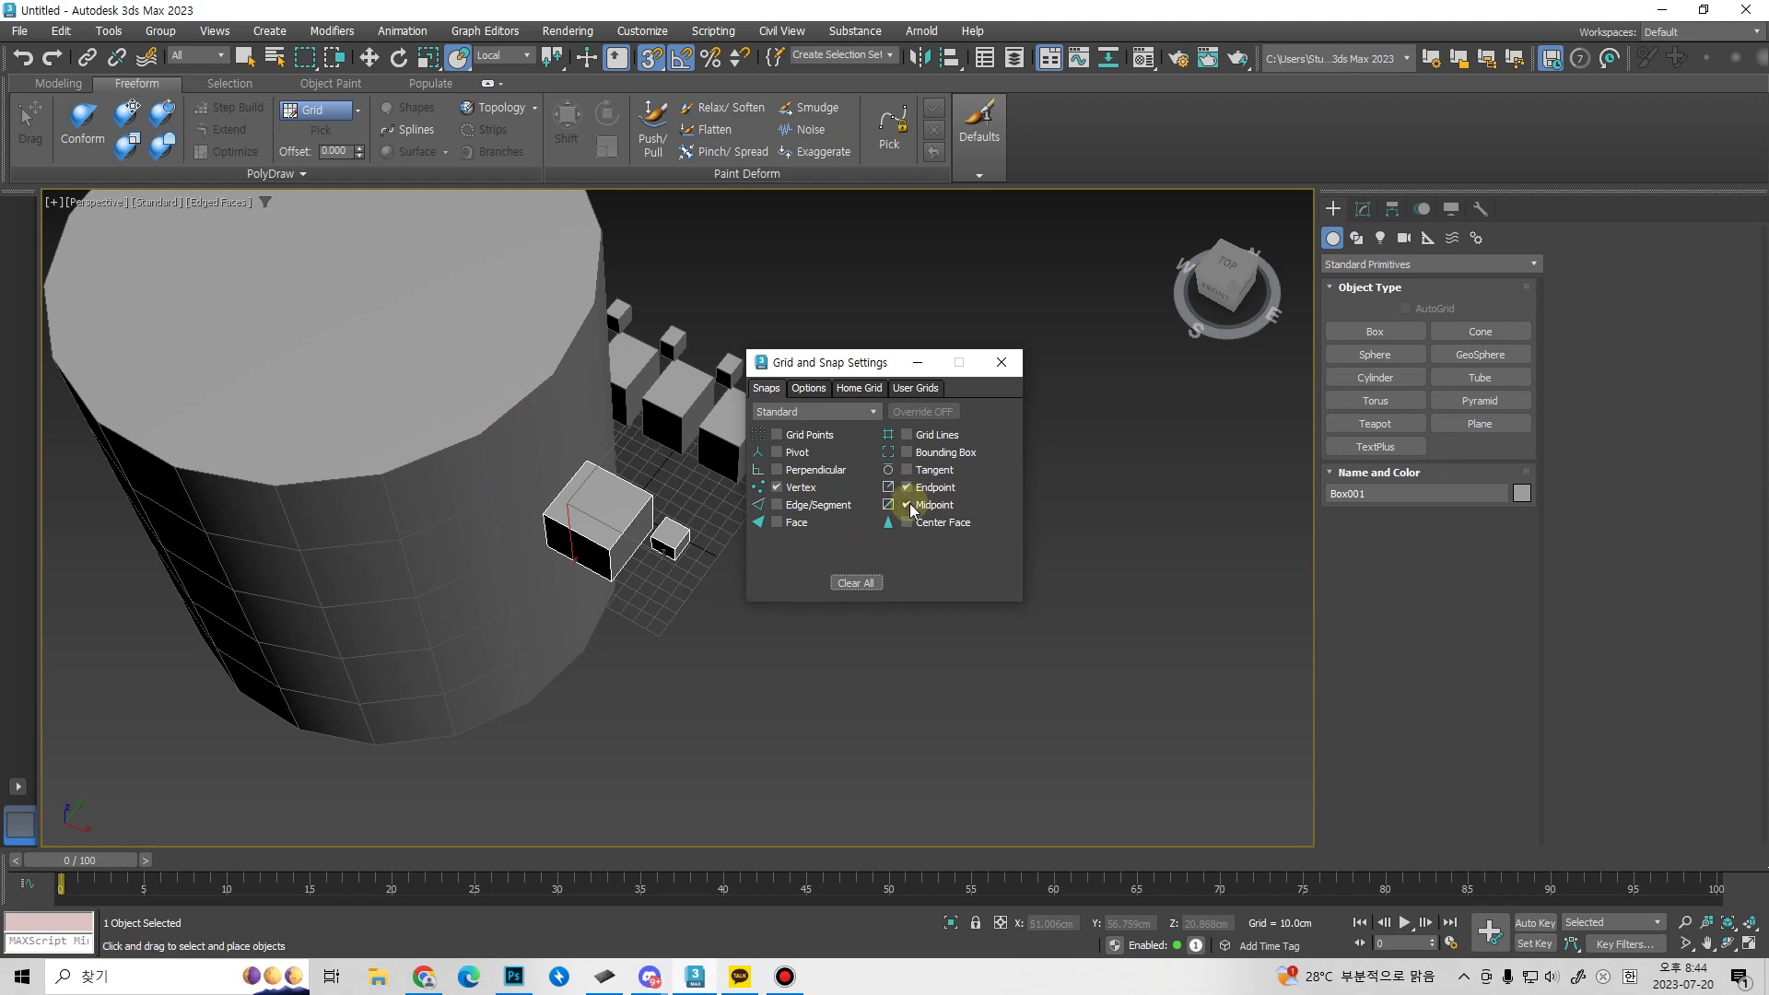
pyautogui.click(809, 390)
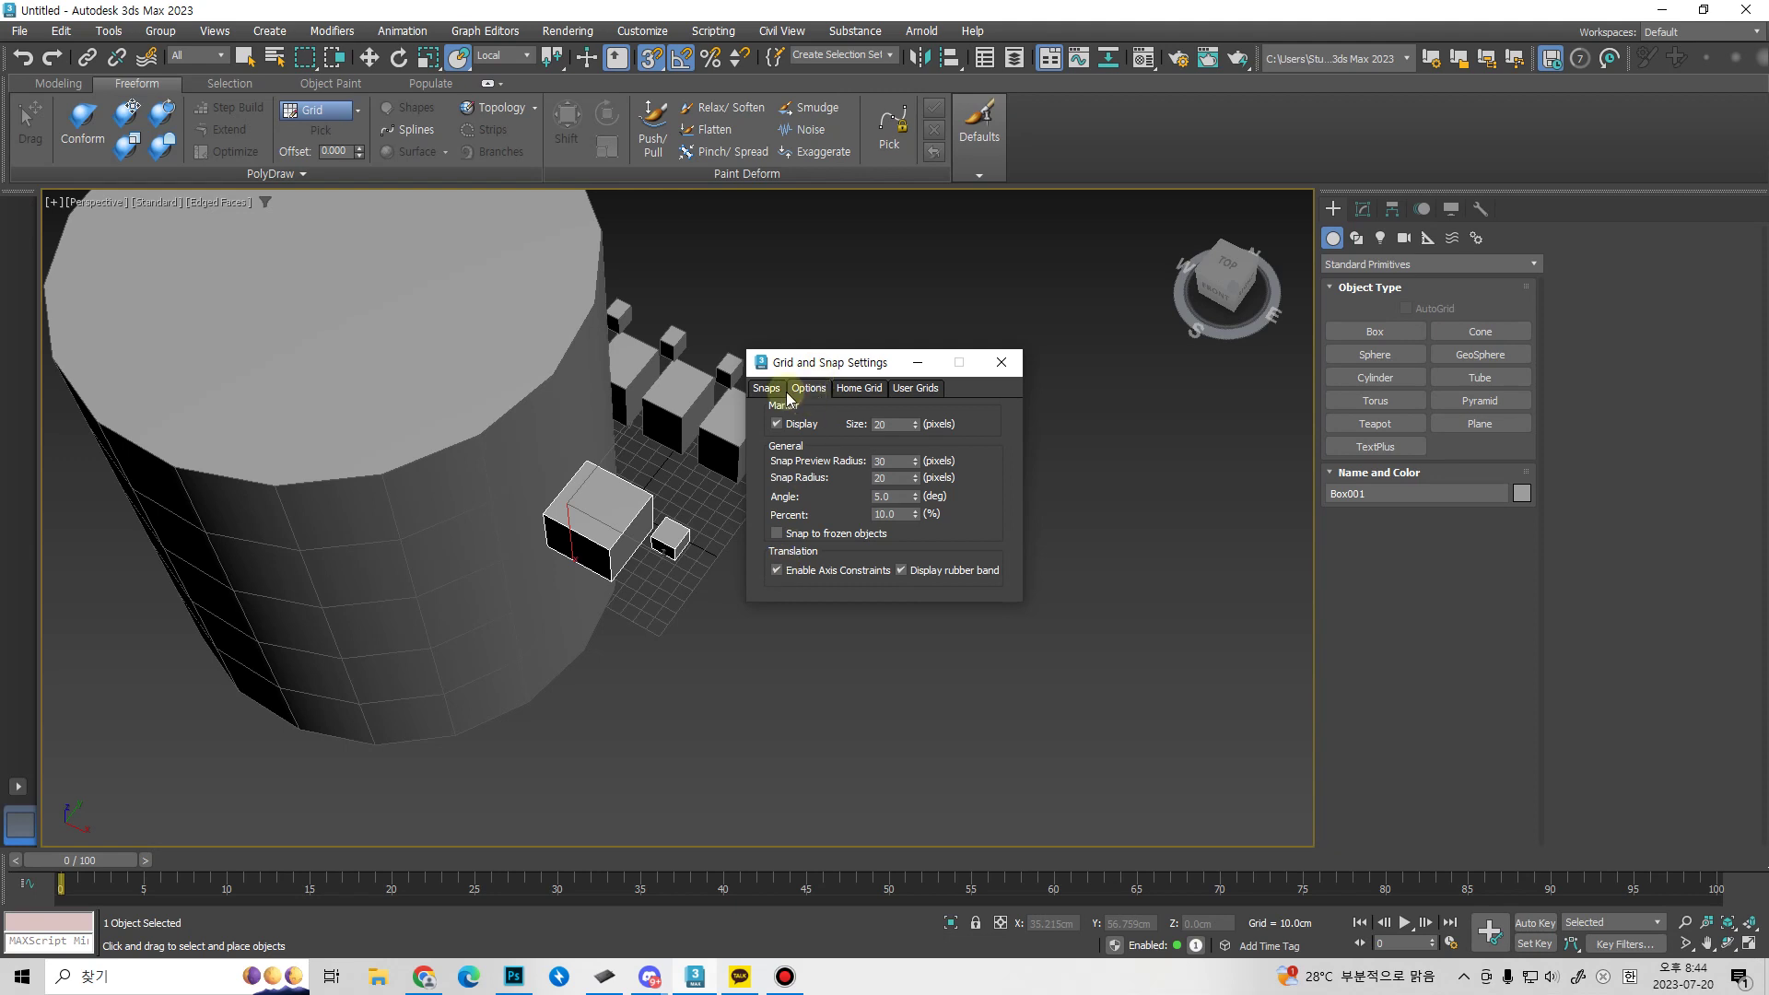
pyautogui.click(655, 62)
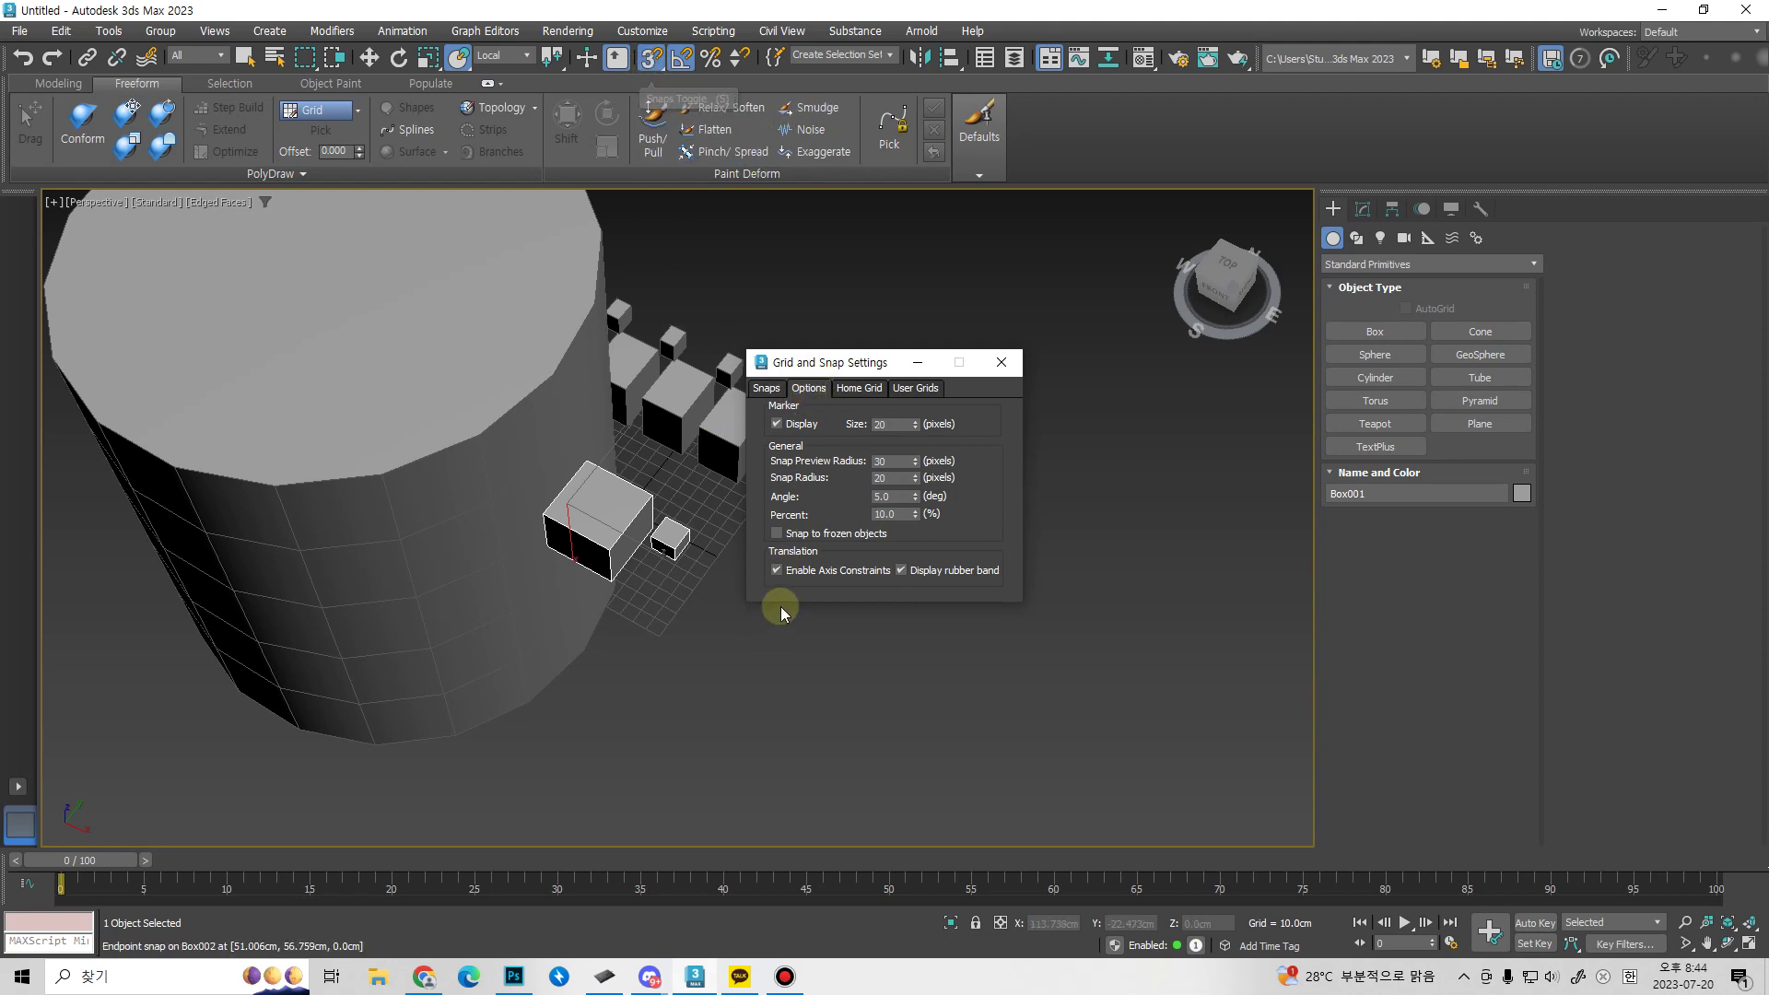
pyautogui.click(777, 572)
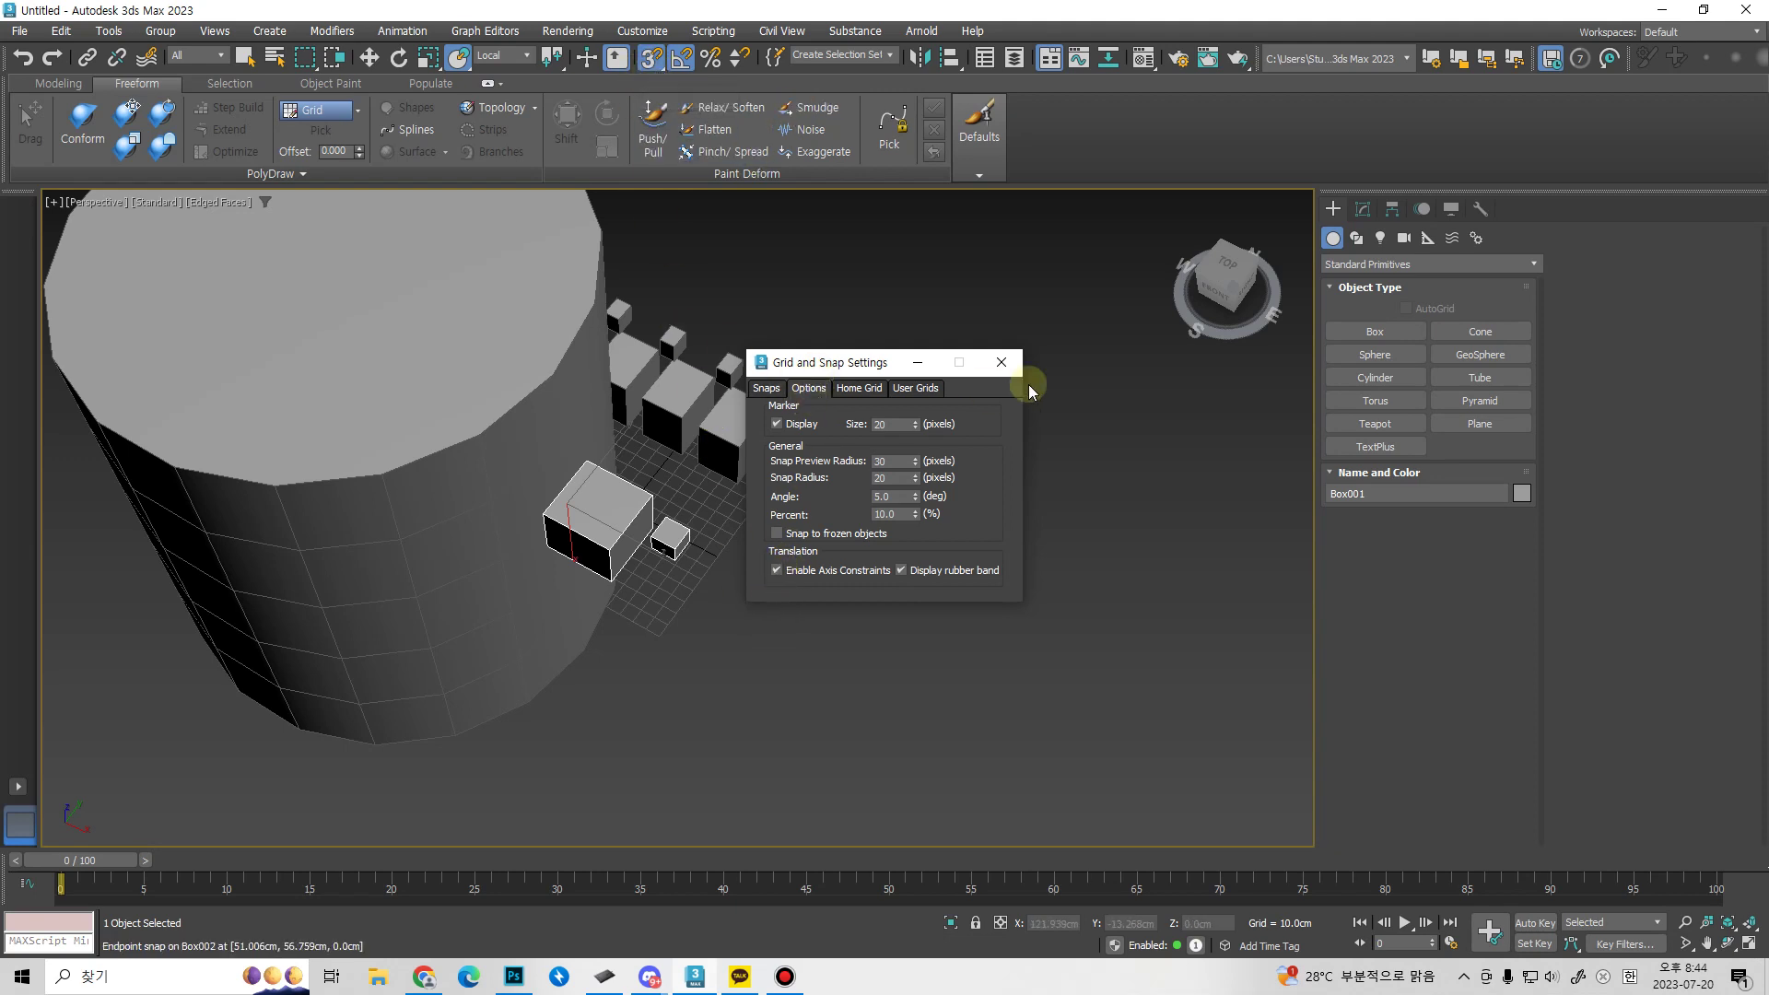
pyautogui.click(1001, 363)
# Move the box up along Z with snapping, first to the cylinder's segment line at 221.594 cm and on to its top edge at 276.992 cm.
pyautogui.moveTo(778, 368); pyautogui.dragTo(834, 375, button='middle')
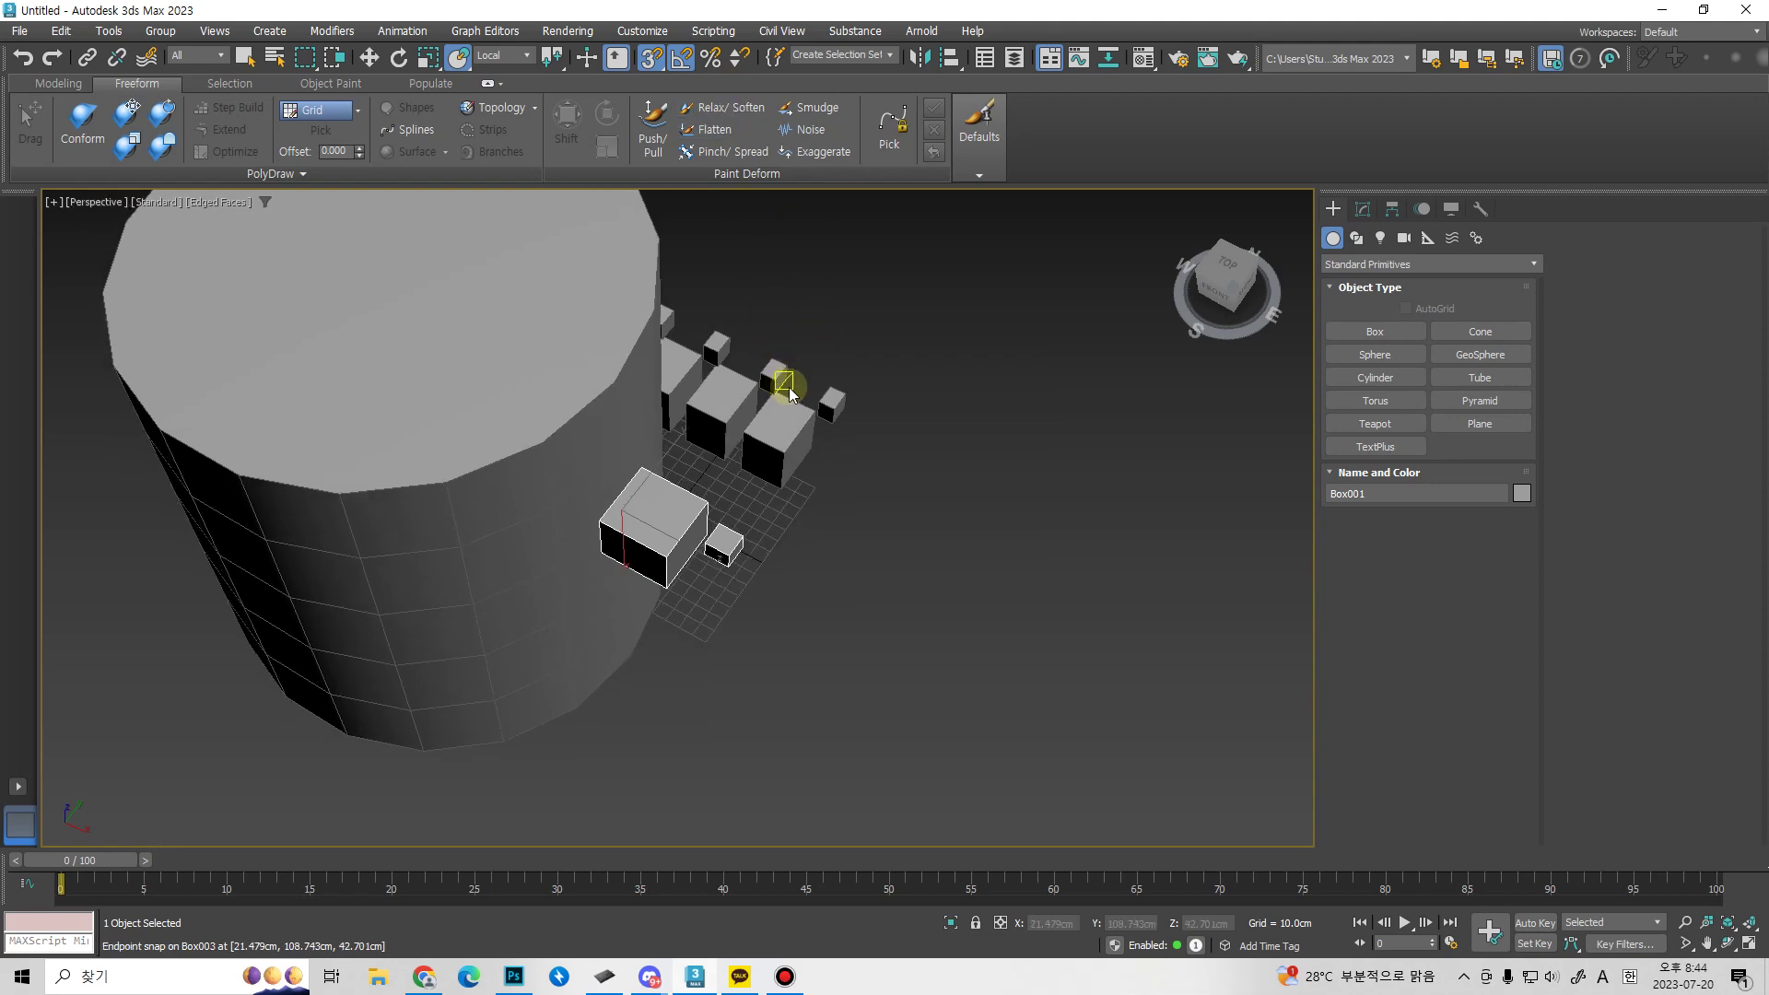
pyautogui.press('s')
pyautogui.press('s')
pyautogui.moveTo(798, 518)
pyautogui.keyDown('alt'); pyautogui.mouseDown(button='middle')
pyautogui.moveTo(695, 489)
pyautogui.moveTo(654, 572)
pyautogui.mouseUp(button='middle'); pyautogui.keyUp('alt')
pyautogui.press('w')
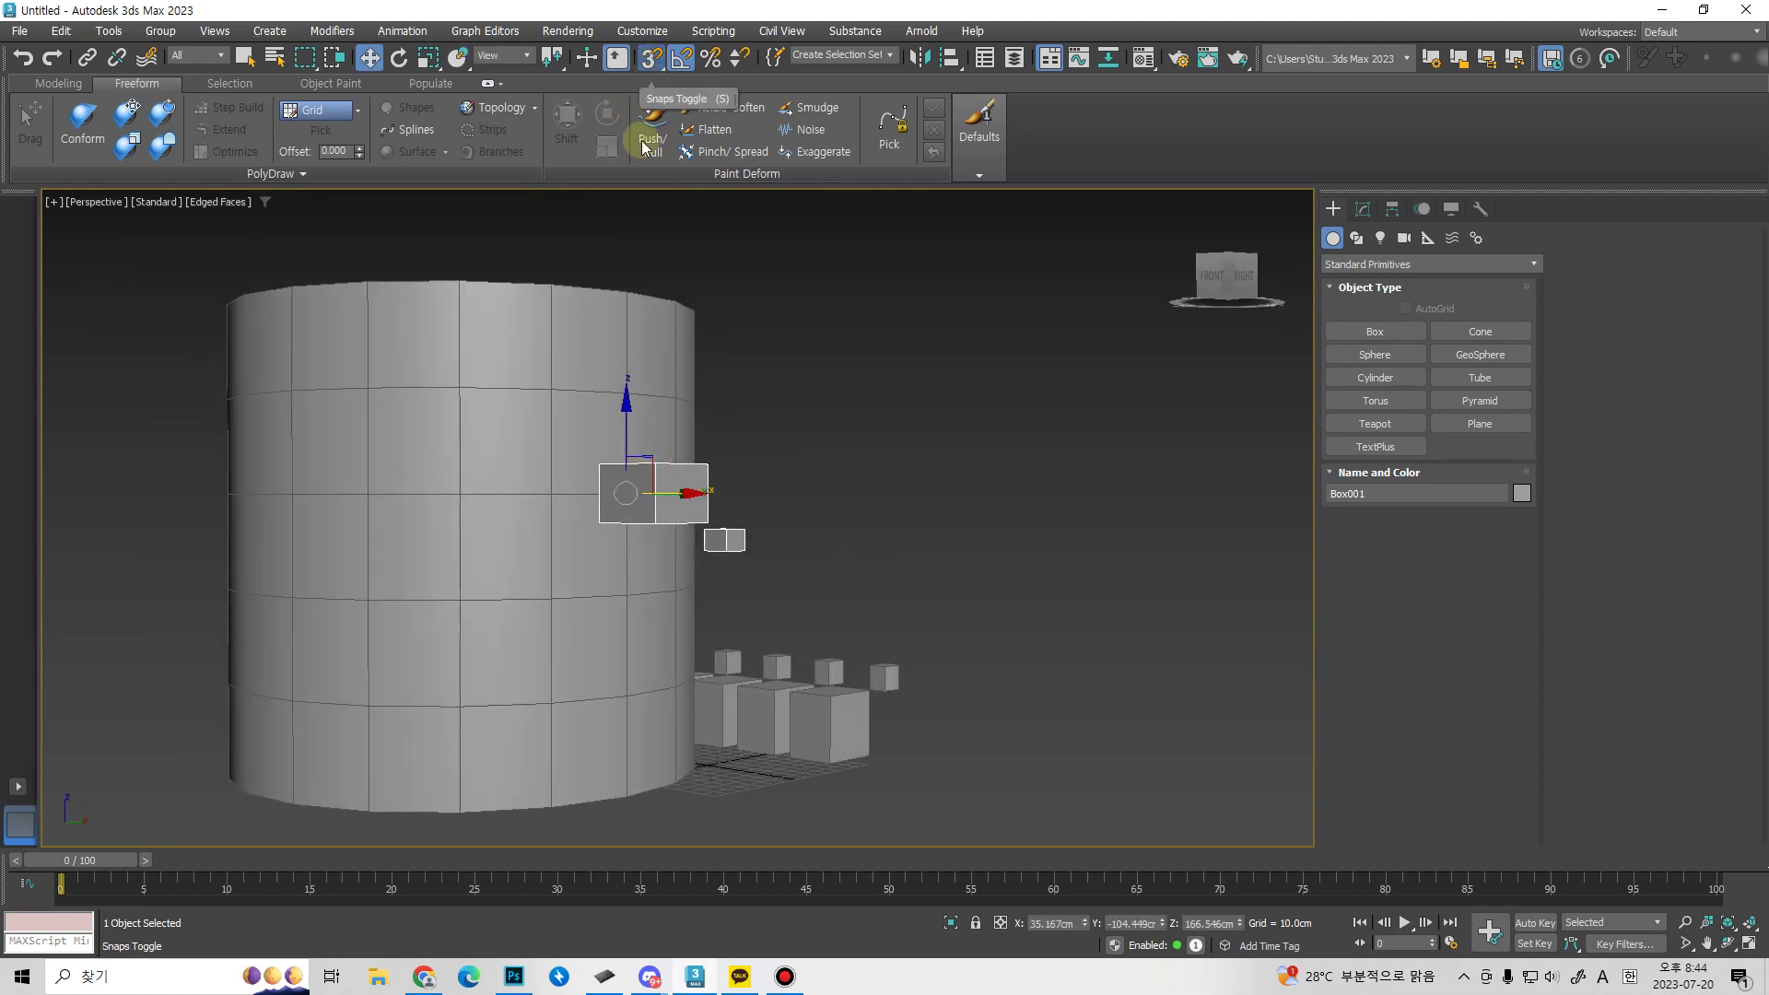
pyautogui.moveTo(629, 426); pyautogui.dragTo(632, 402)
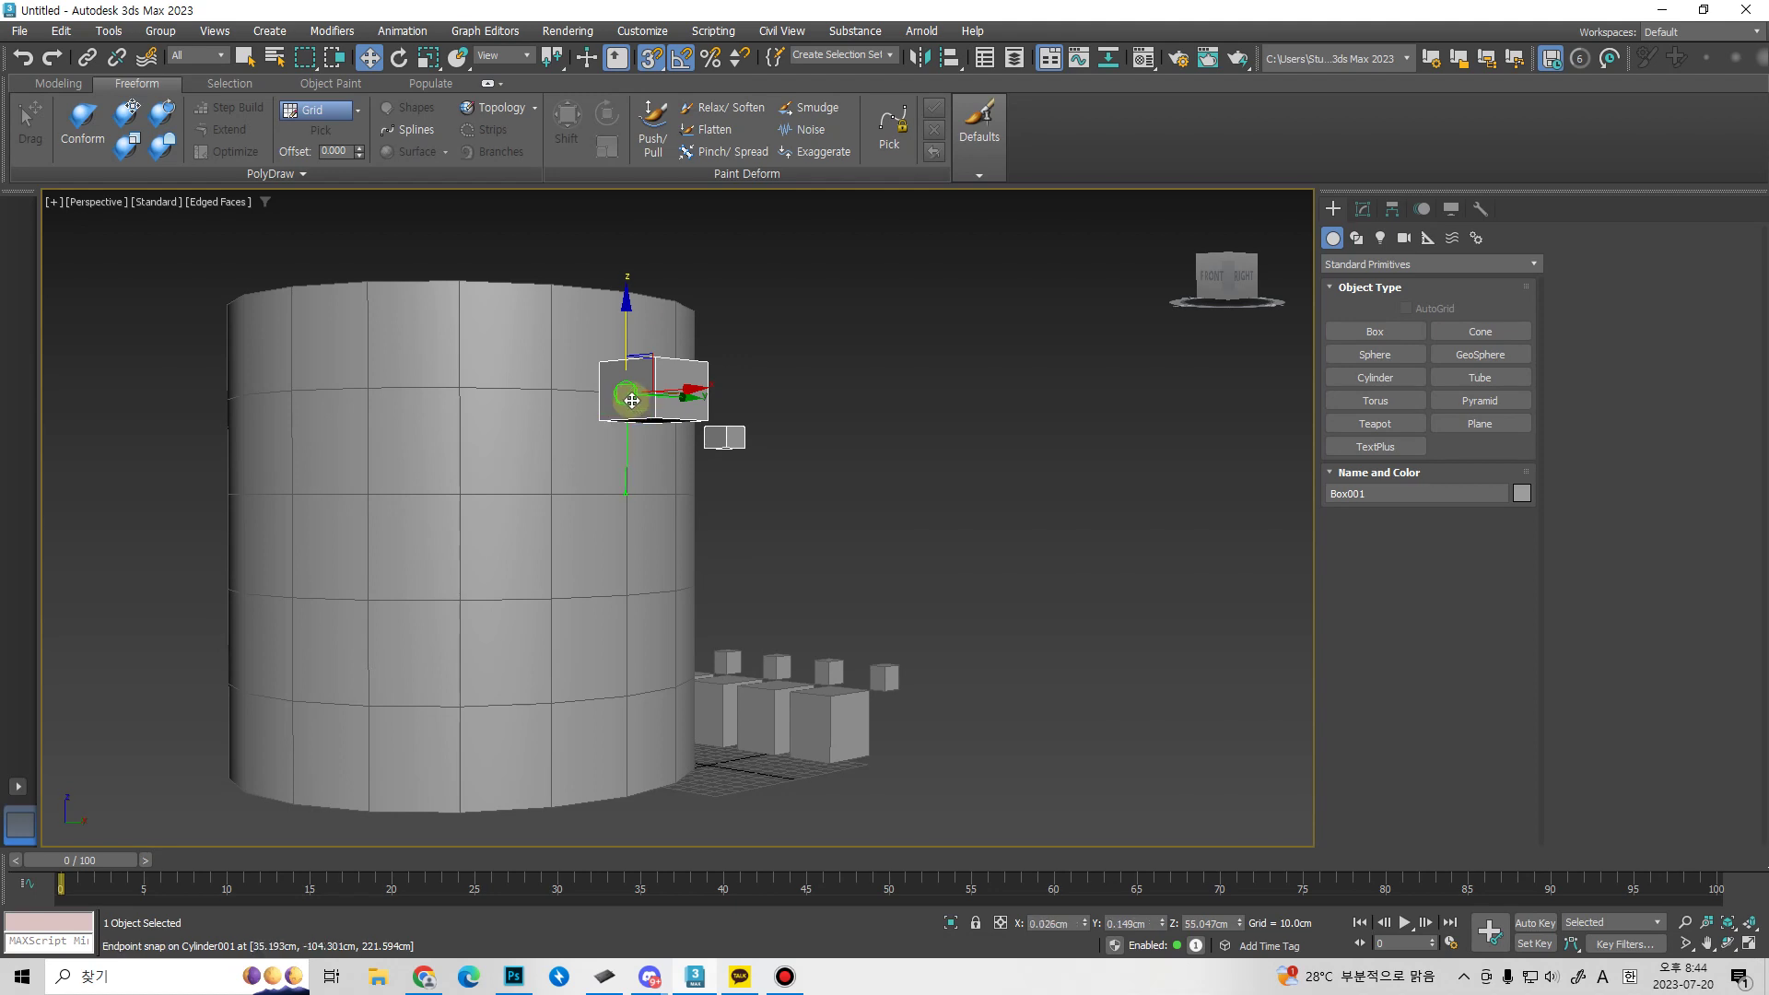
pyautogui.keyDown('alt'); pyautogui.moveTo(651, 466); pyautogui.dragTo(634, 405, button='middle'); pyautogui.keyUp('alt')
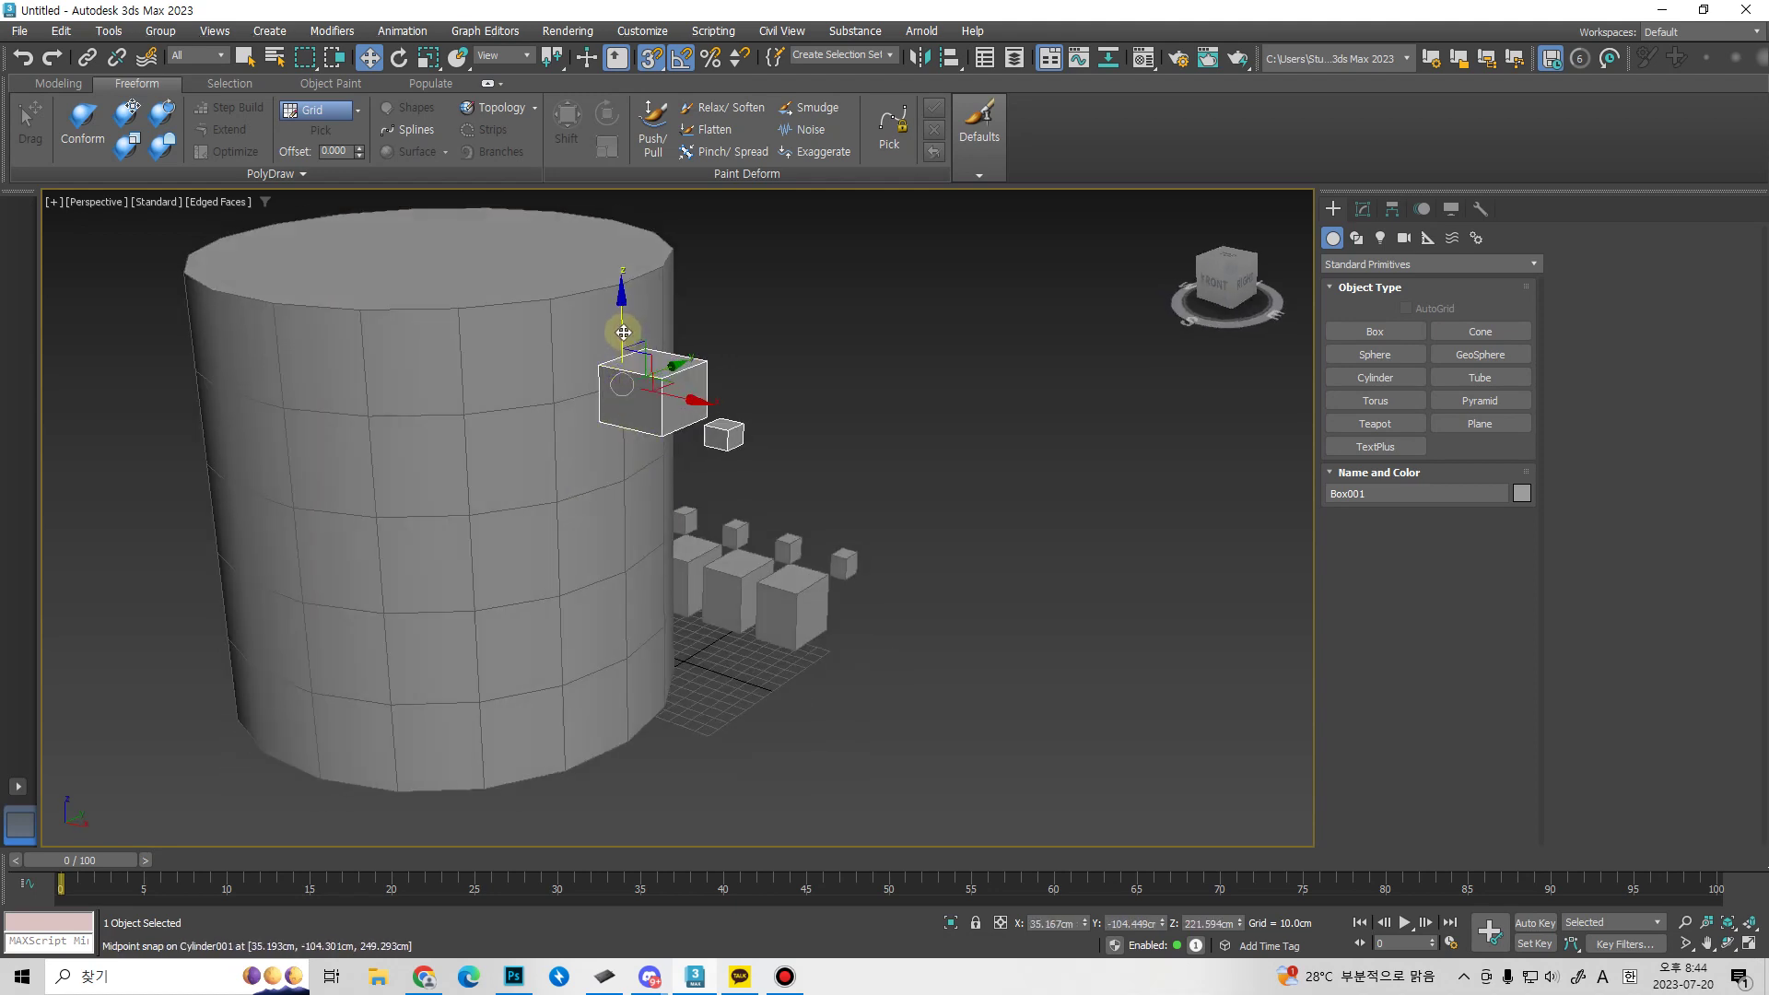
pyautogui.moveTo(632, 398); pyautogui.dragTo(617, 289)
pyautogui.keyDown('alt'); pyautogui.moveTo(627, 331); pyautogui.dragTo(635, 295, button='middle'); pyautogui.keyUp('alt')
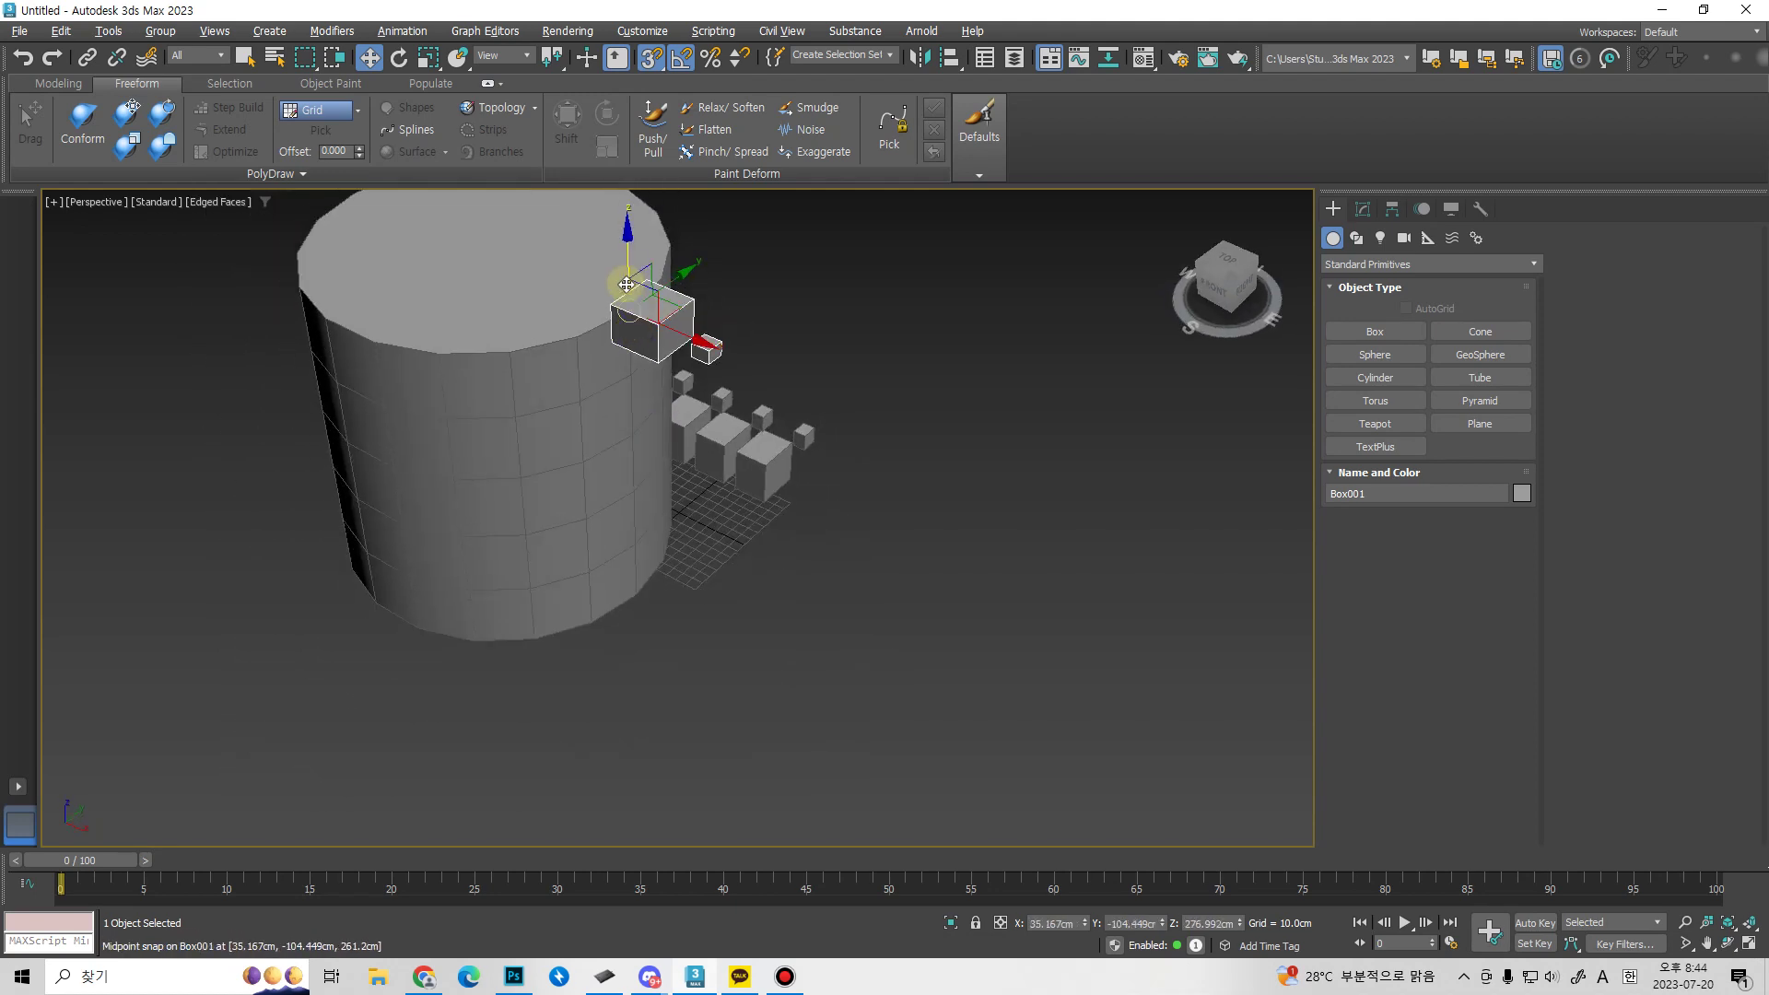
# Move the box down the cylinder with snapping to 110.797 cm on Z, and undo the last extra move.
pyautogui.moveTo(629, 274); pyautogui.dragTo(670, 564)
pyautogui.keyDown('alt'); pyautogui.moveTo(671, 564); pyautogui.dragTo(717, 478, button='middle'); pyautogui.keyUp('alt')
pyautogui.moveTo(717, 477); pyautogui.dragTo(712, 474)
pyautogui.keyDown('alt'); pyautogui.moveTo(712, 474); pyautogui.dragTo(682, 620, button='middle'); pyautogui.keyUp('alt')
pyautogui.hotkey('ctrl', 'z')
# Turn off position snapping and try rotating the box about Y with angle snap.
pyautogui.press('e')
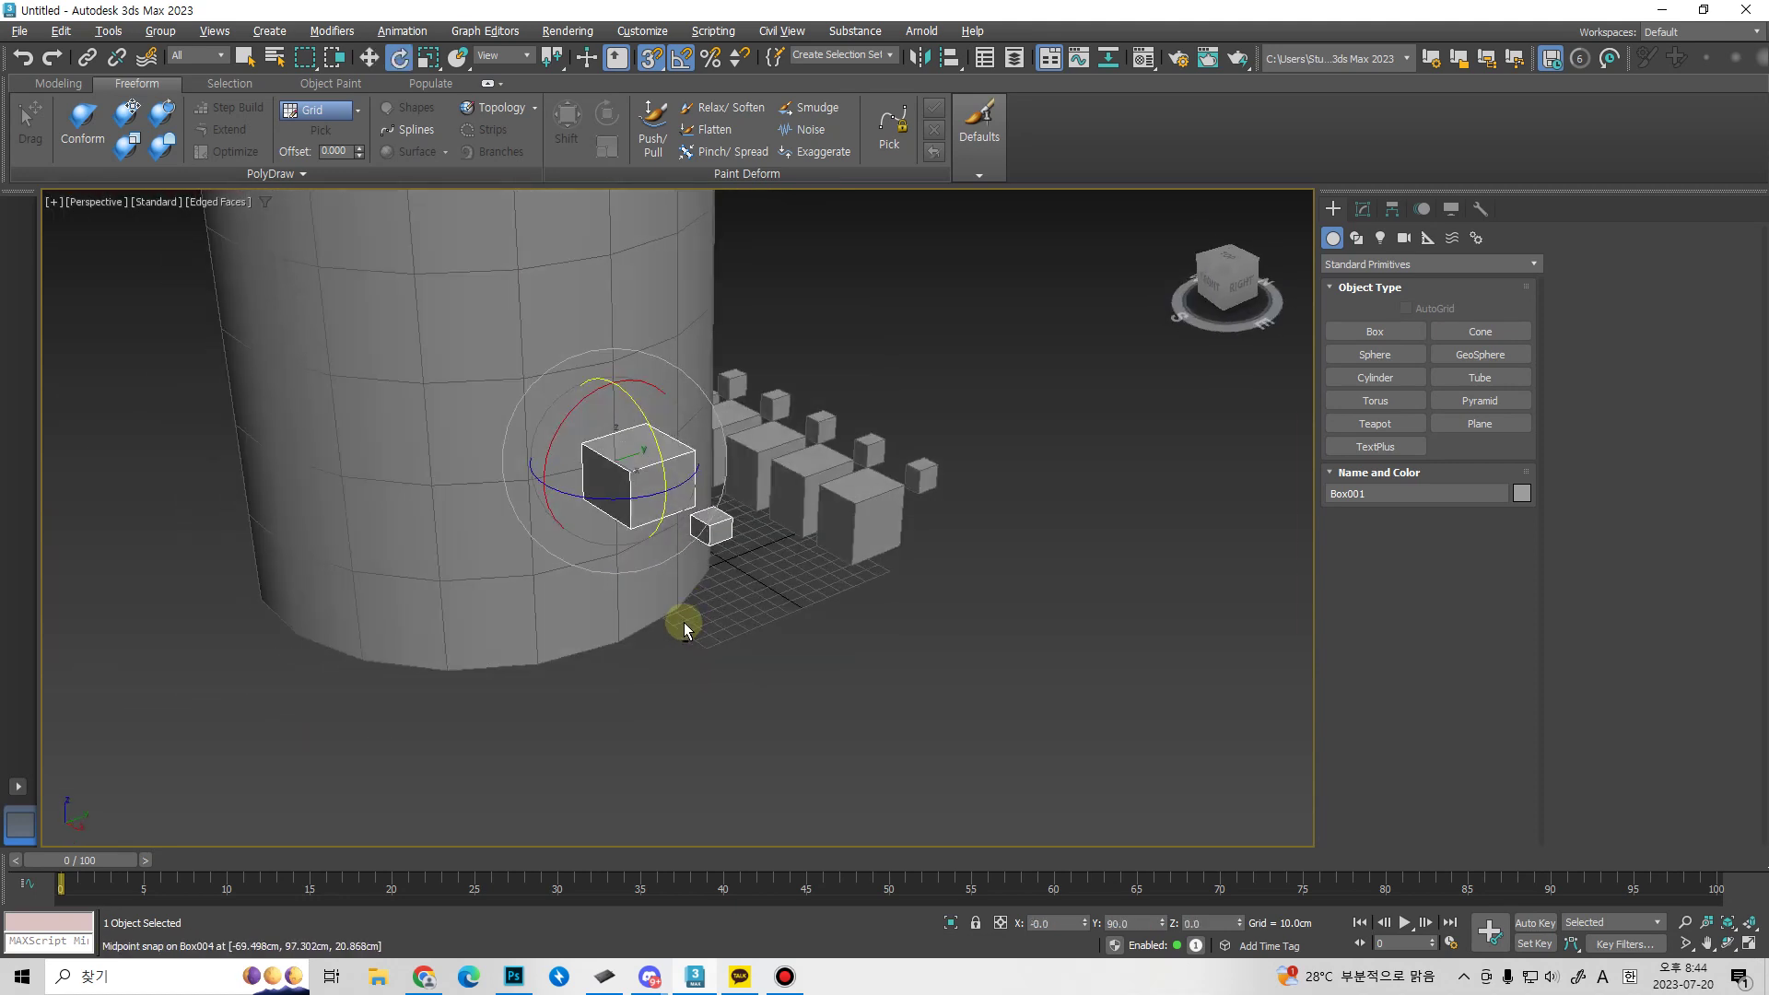
pyautogui.keyDown('alt'); pyautogui.moveTo(882, 683); pyautogui.dragTo(829, 701, button='middle'); pyautogui.keyUp('alt')
pyautogui.keyDown('alt'); pyautogui.moveTo(995, 700); pyautogui.dragTo(855, 743, button='middle'); pyautogui.keyUp('alt')
pyautogui.press('w')
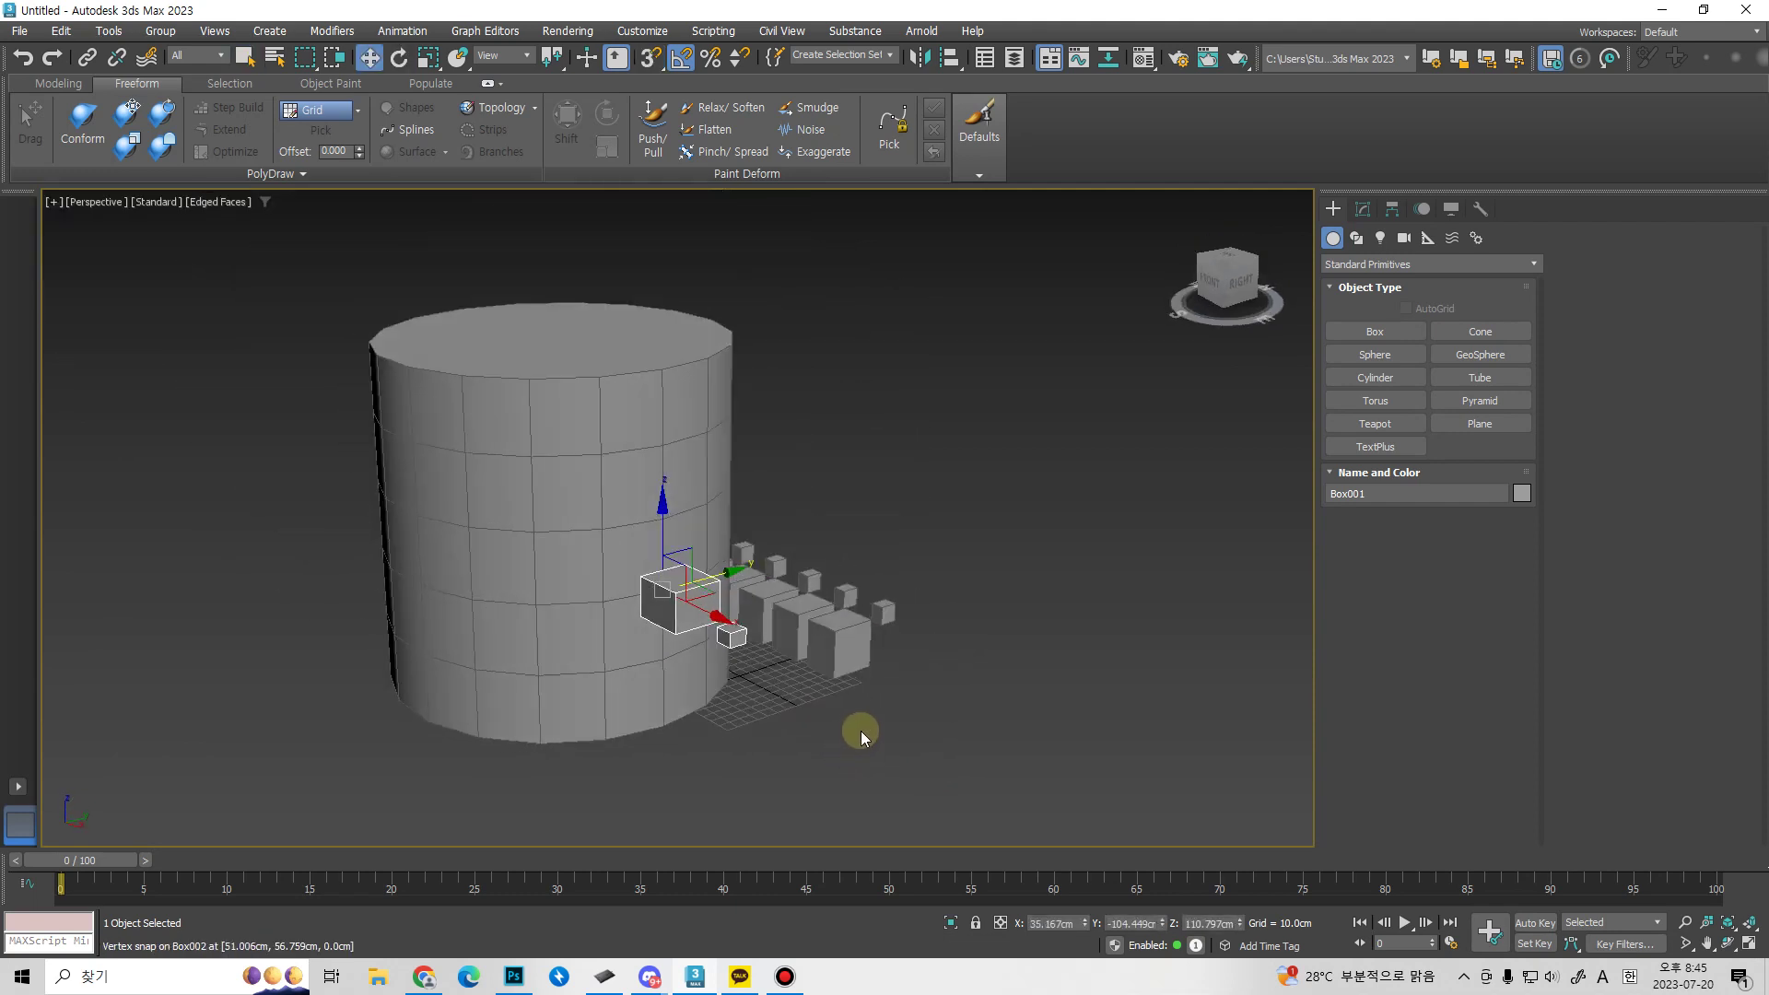
pyautogui.keyDown('alt'); pyautogui.moveTo(737, 581); pyautogui.dragTo(742, 601, button='middle'); pyautogui.keyUp('alt')
pyautogui.press('a')
pyautogui.press('e')
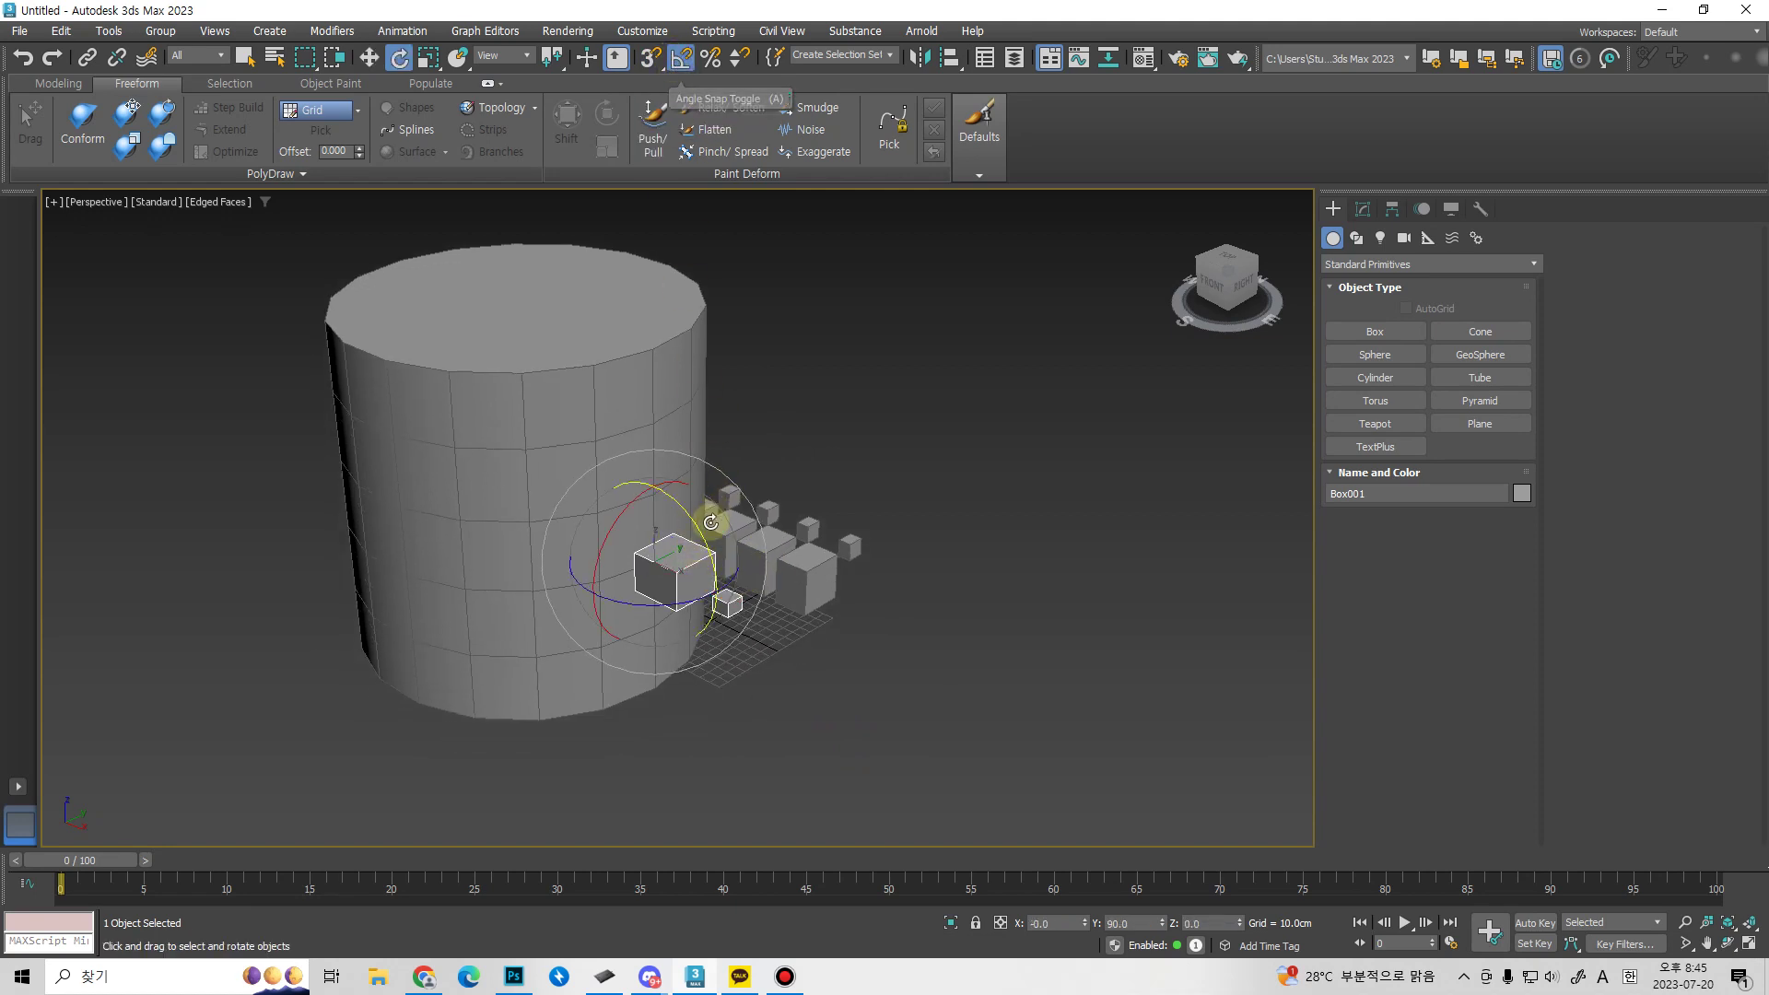
pyautogui.moveTo(694, 516)
pyautogui.mouseDown()
pyautogui.moveTo(705, 557)
pyautogui.moveTo(694, 517)
pyautogui.mouseUp()
# Examine the angle snap increment in the snap settings and return to the Move tool.
pyautogui.rightClick(682, 60)
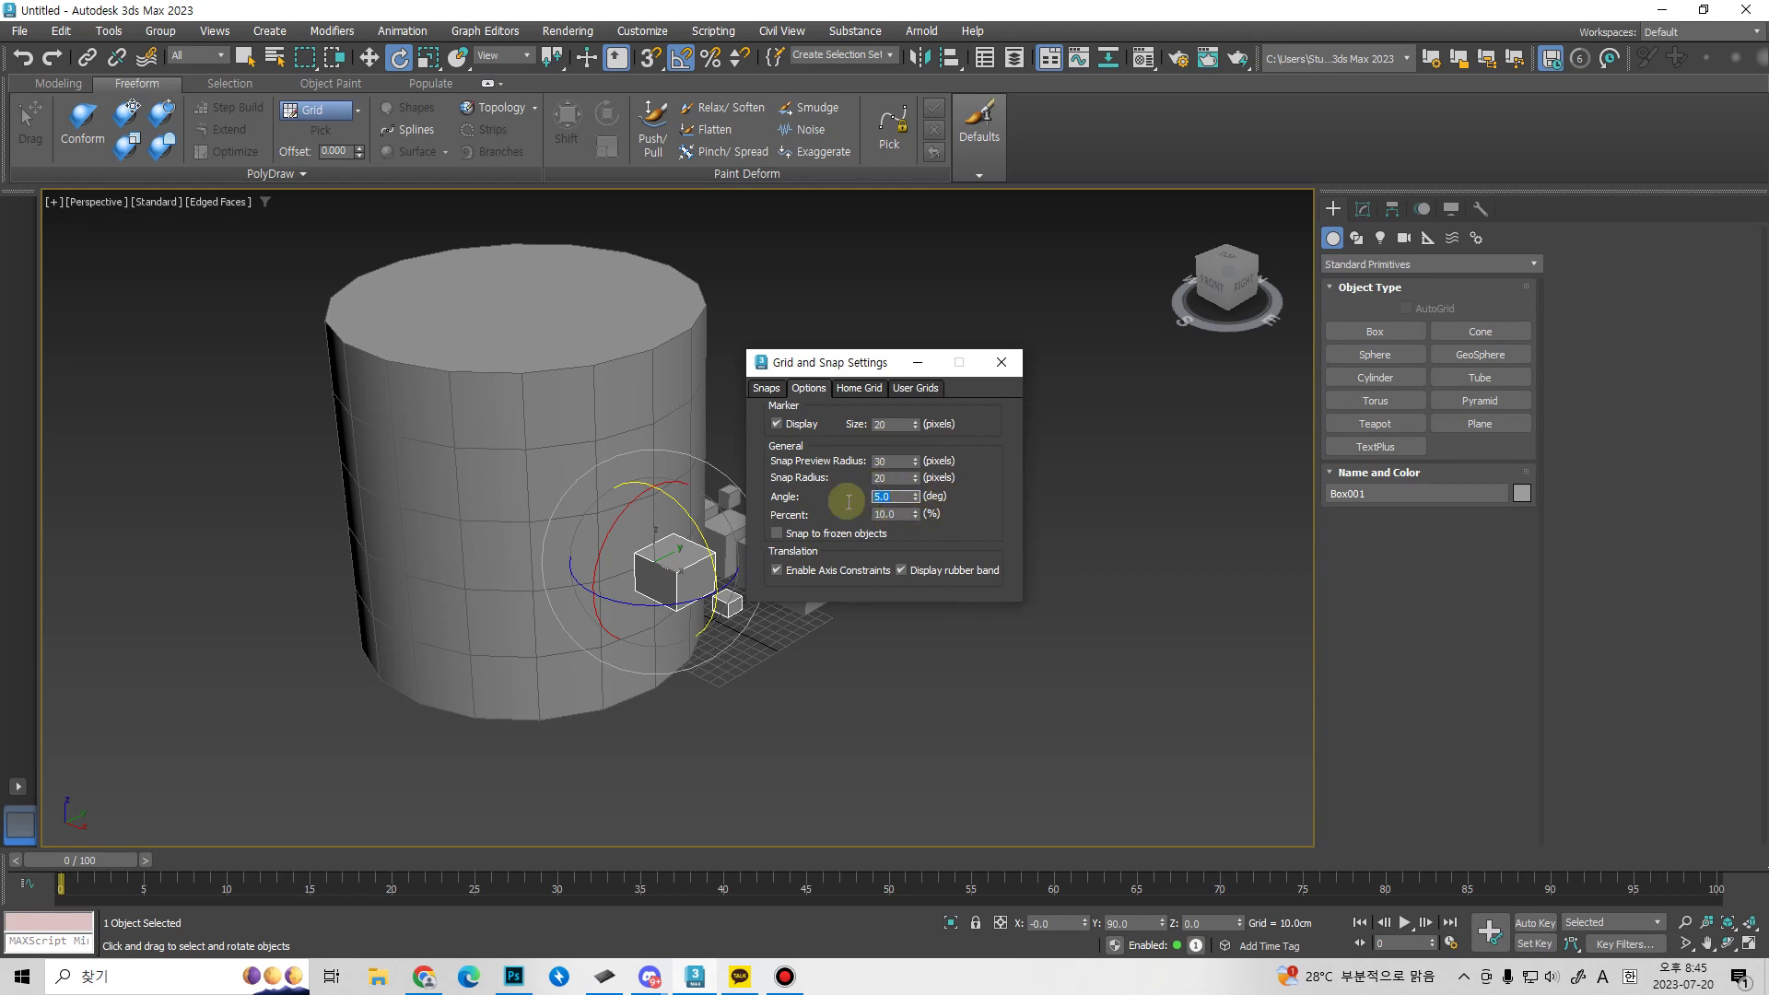
pyautogui.click(1000, 362)
pyautogui.scroll(-3, 856, 570)
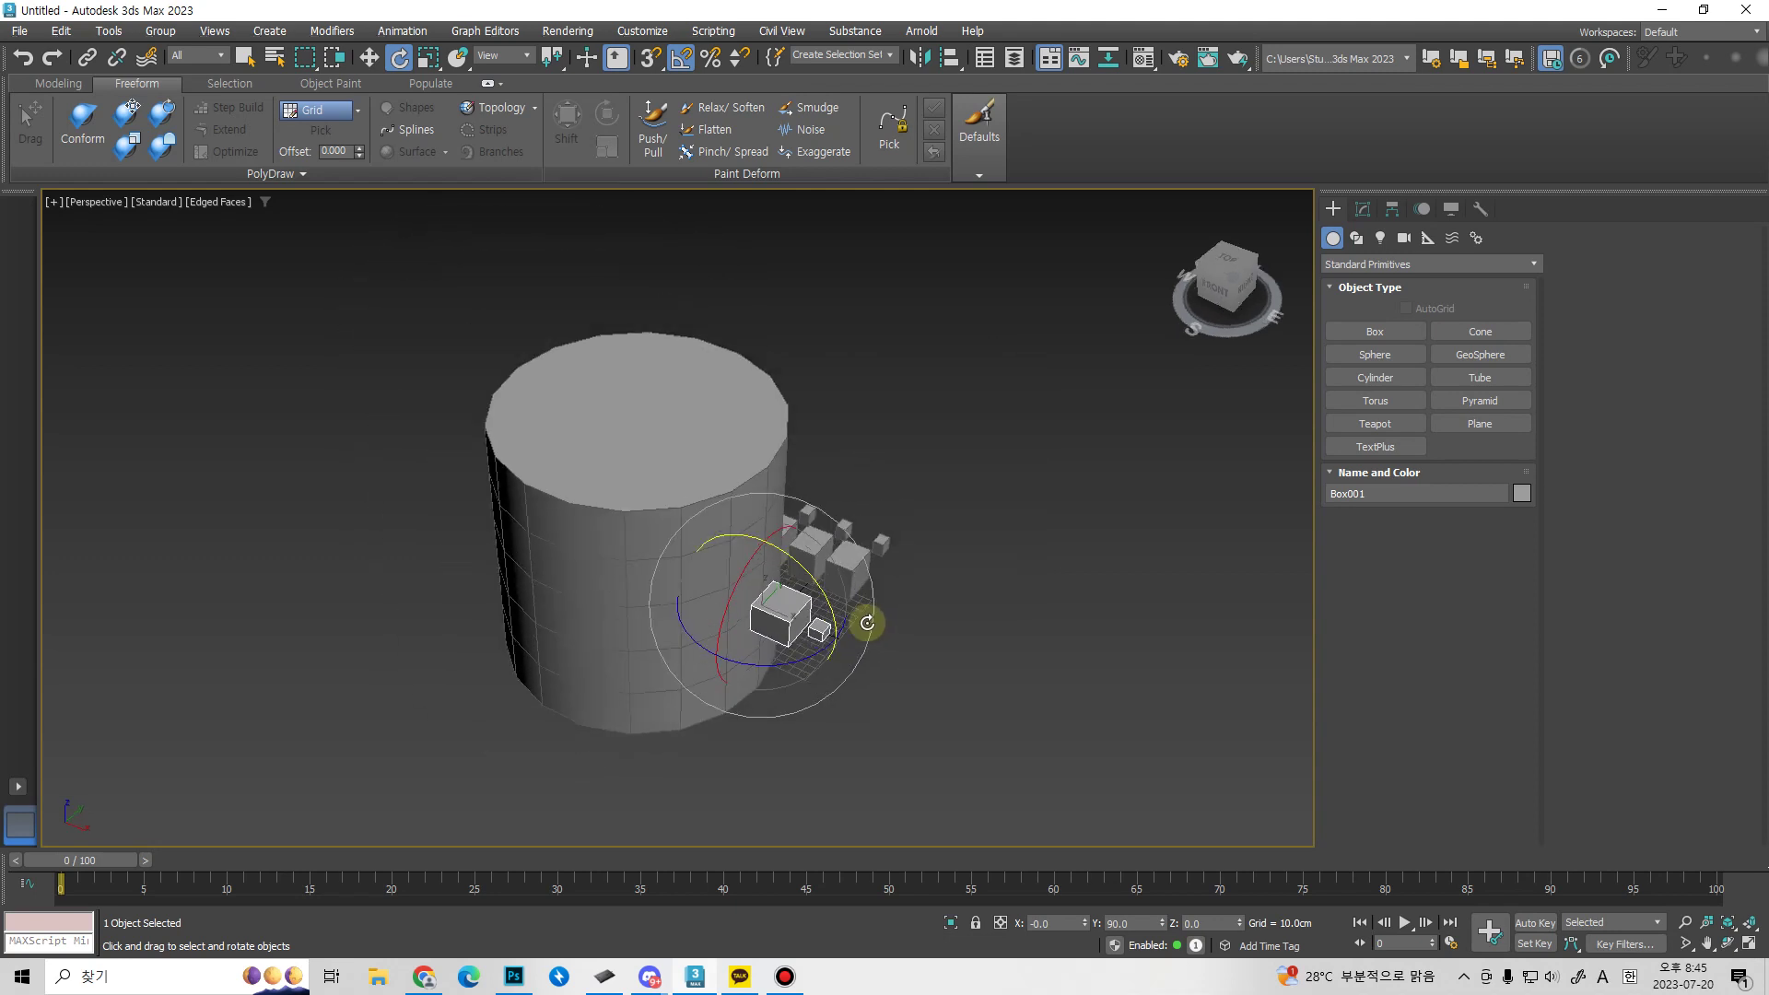
pyautogui.press('w')
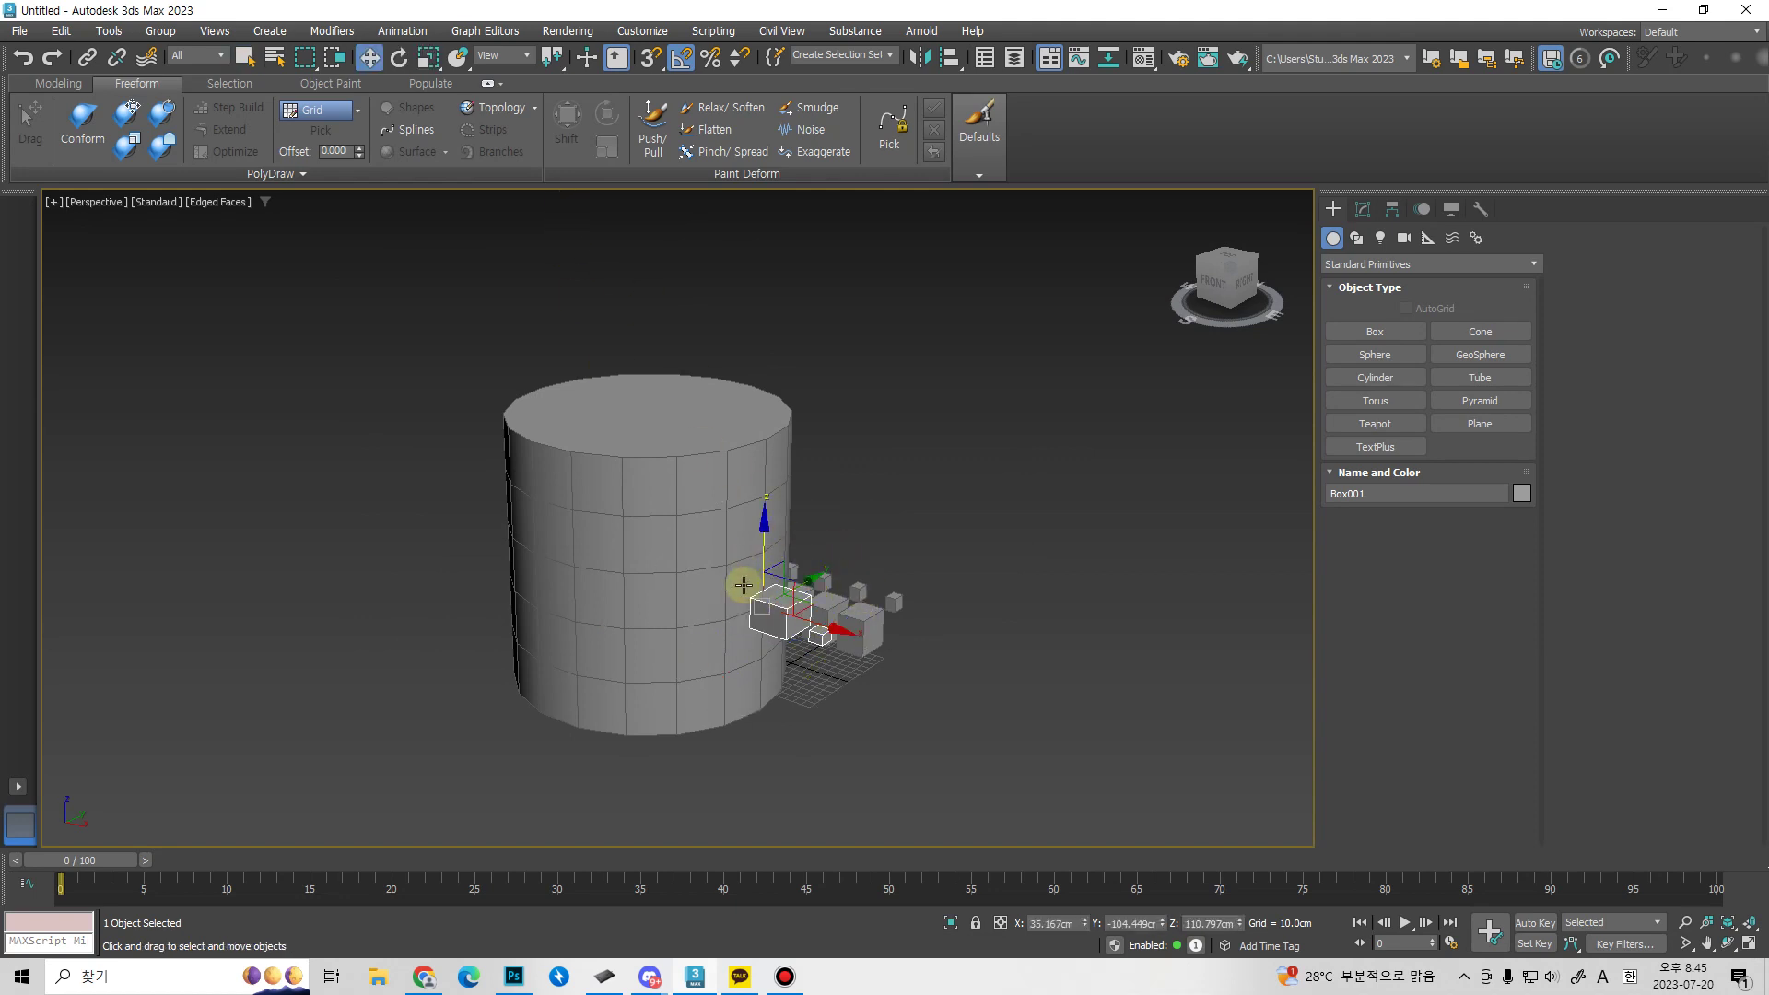
pyautogui.hotkey('shift', 'z')
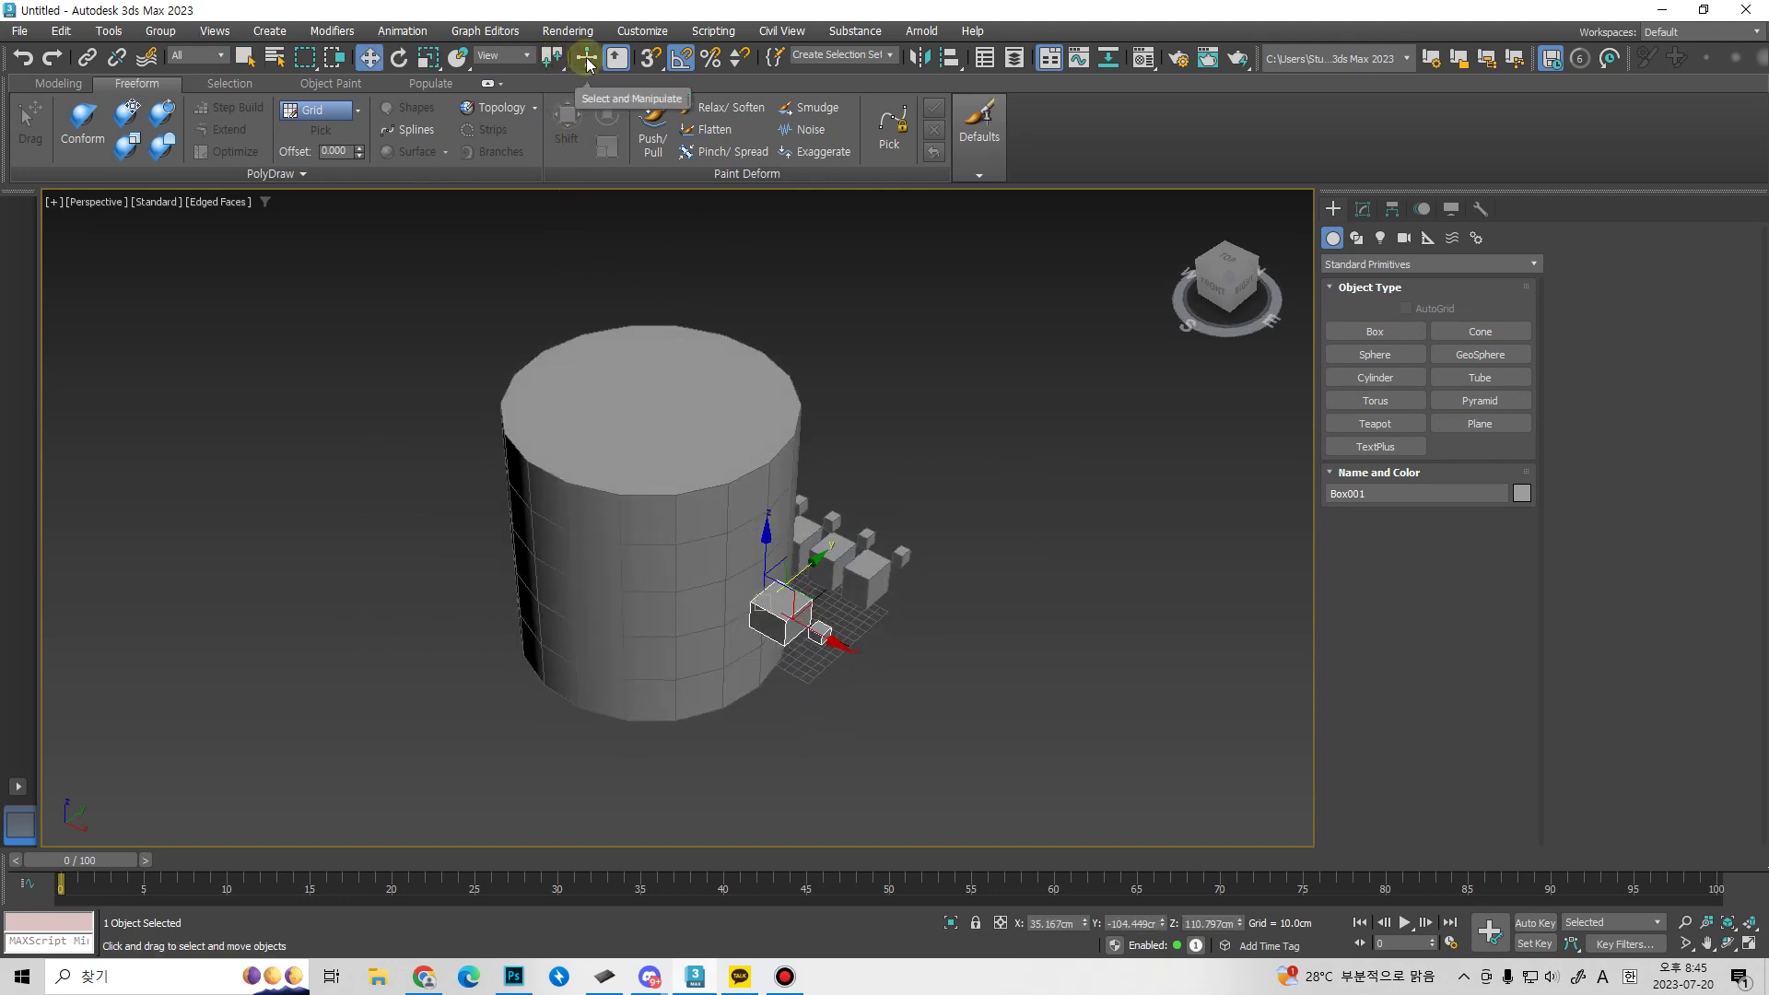
# Turn on Select and Manipulate and move the cylinder away from the boxes, to X -104.265 cm and Y -211.46 cm.
pyautogui.click(588, 59)
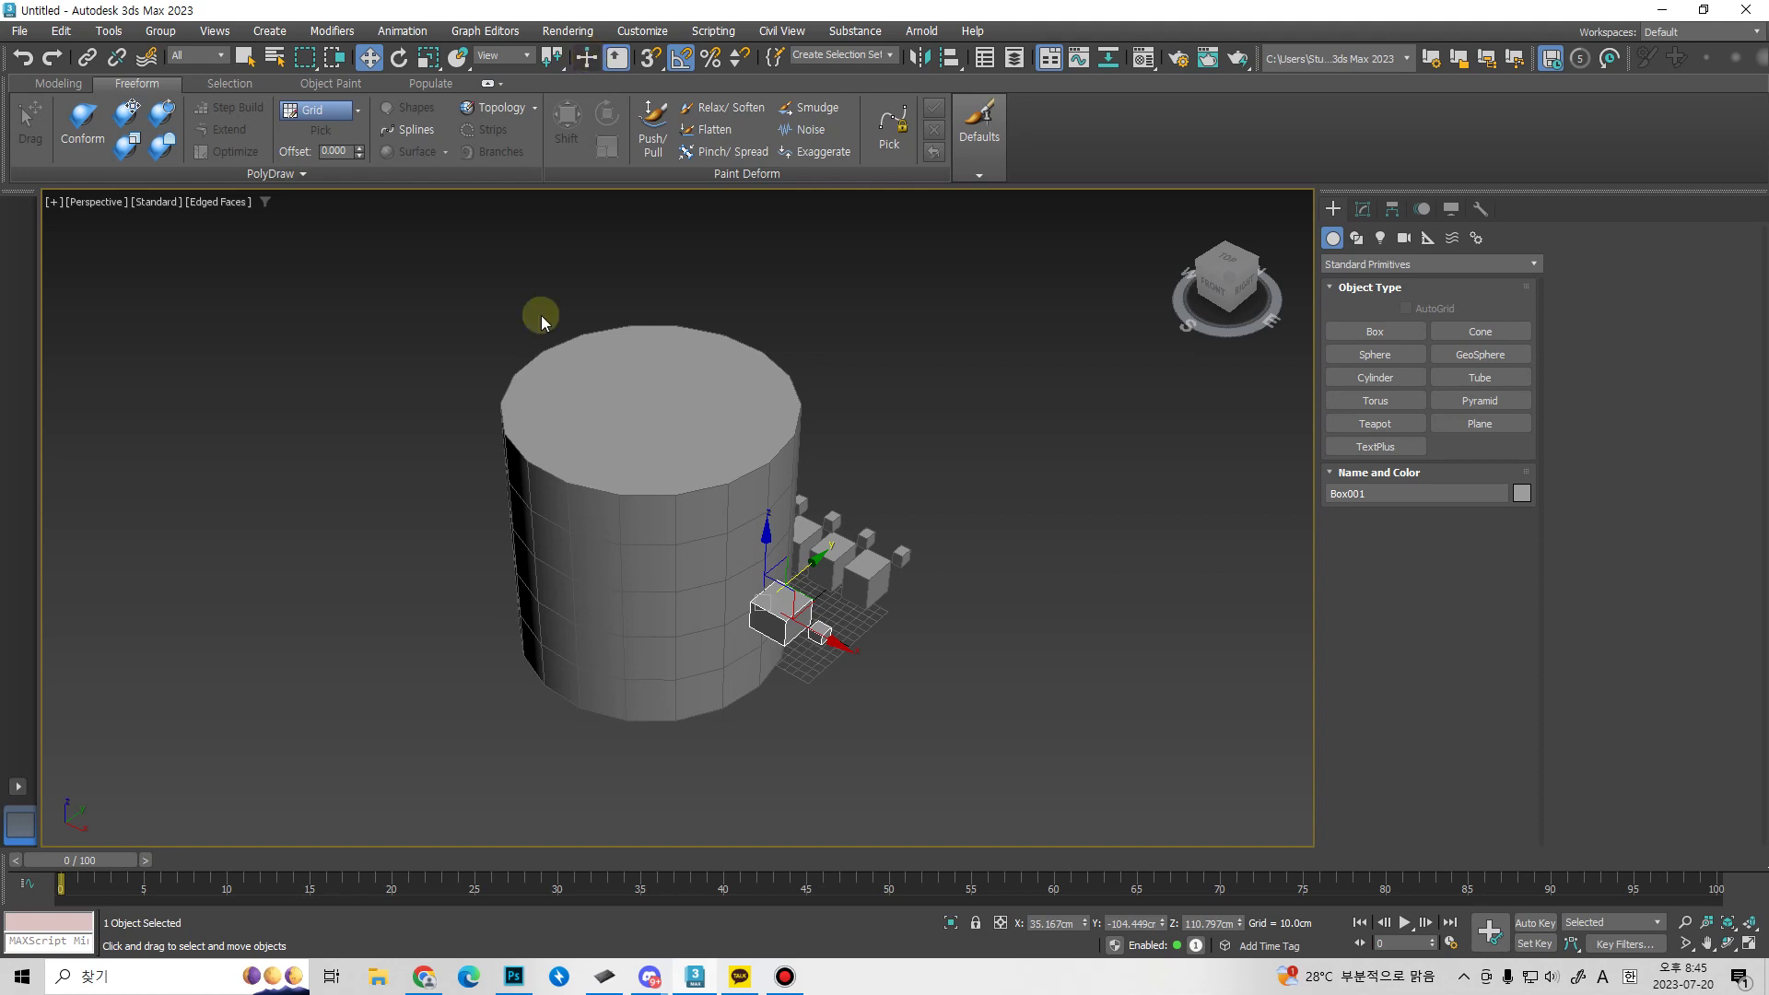
pyautogui.click(587, 514)
pyautogui.click(587, 58)
pyautogui.moveTo(626, 546); pyautogui.dragTo(660, 491)
pyautogui.moveTo(738, 415); pyautogui.dragTo(572, 468)
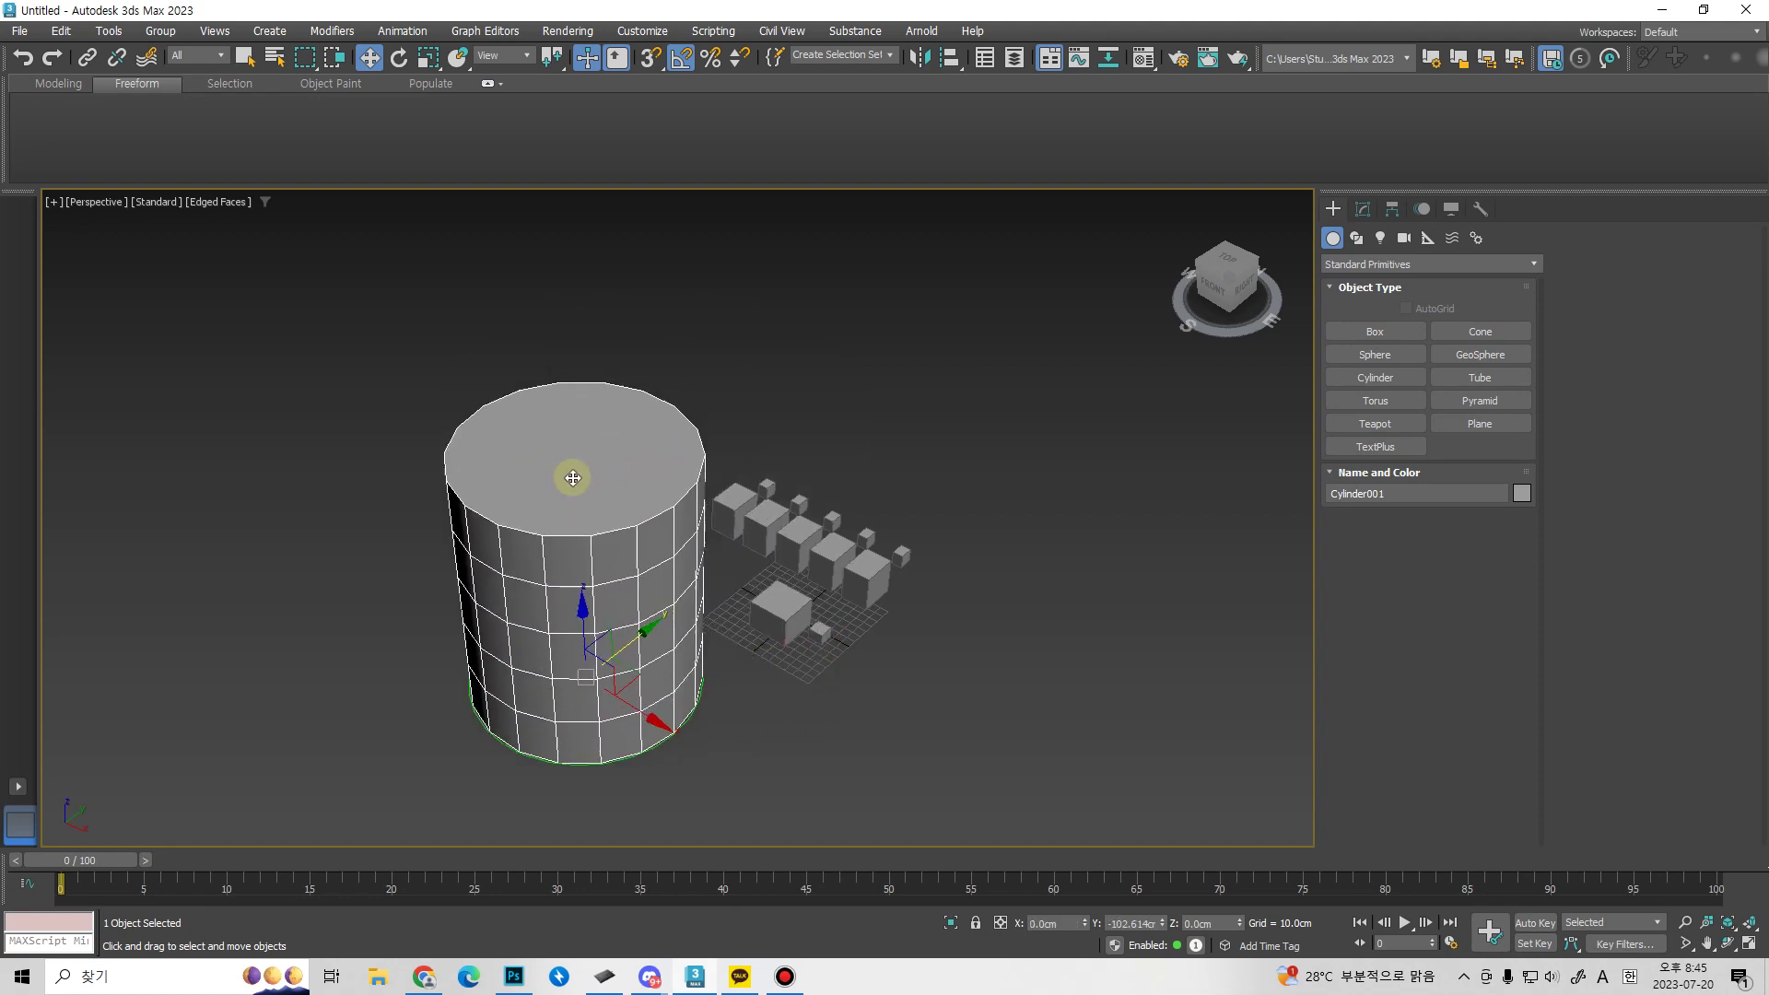
# Resize the cylinder's radius with its manipulator in wireframe to about 98.487 cm, with its parameters shown, and turn manipulation off.
pyautogui.moveTo(644, 742); pyautogui.dragTo(681, 739)
pyautogui.moveTo(685, 765); pyautogui.dragTo(688, 700, button='middle')
pyautogui.press('F3')
pyautogui.moveTo(647, 624)
pyautogui.mouseDown()
pyautogui.moveTo(660, 691)
pyautogui.moveTo(653, 639)
pyautogui.mouseUp()
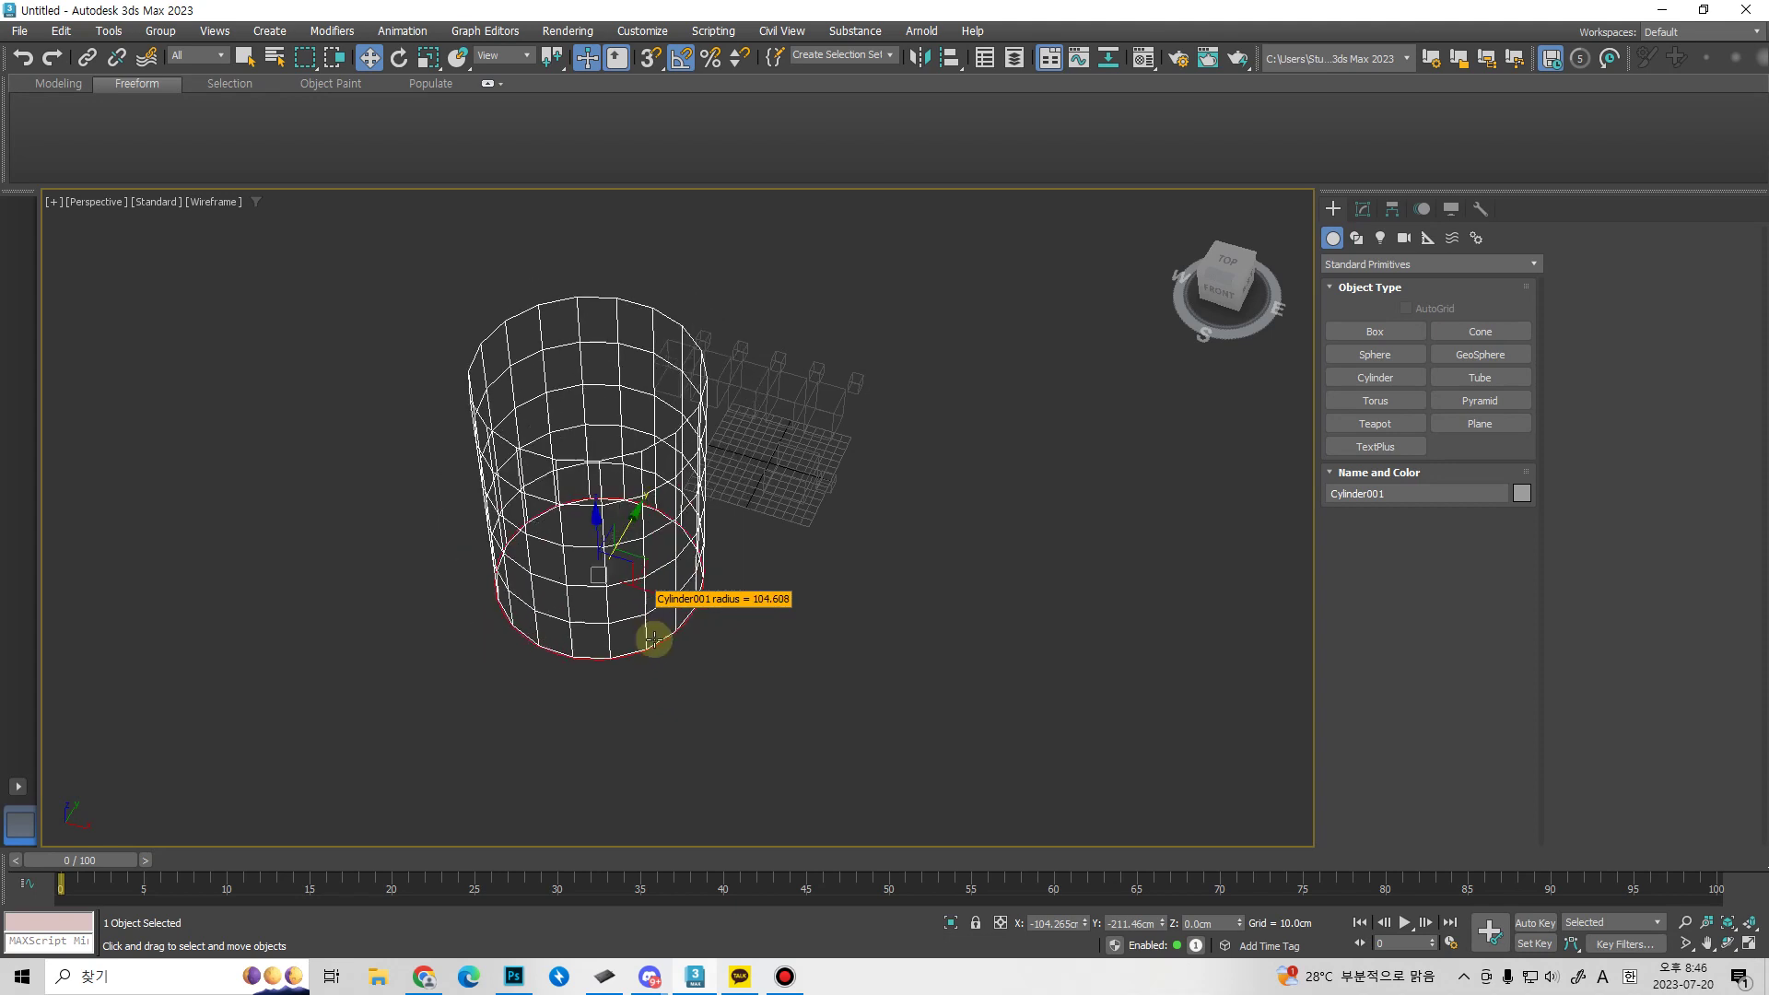
pyautogui.click(1361, 207)
pyautogui.moveTo(631, 654)
pyautogui.mouseDown()
pyautogui.moveTo(659, 695)
pyautogui.moveTo(658, 643)
pyautogui.mouseUp()
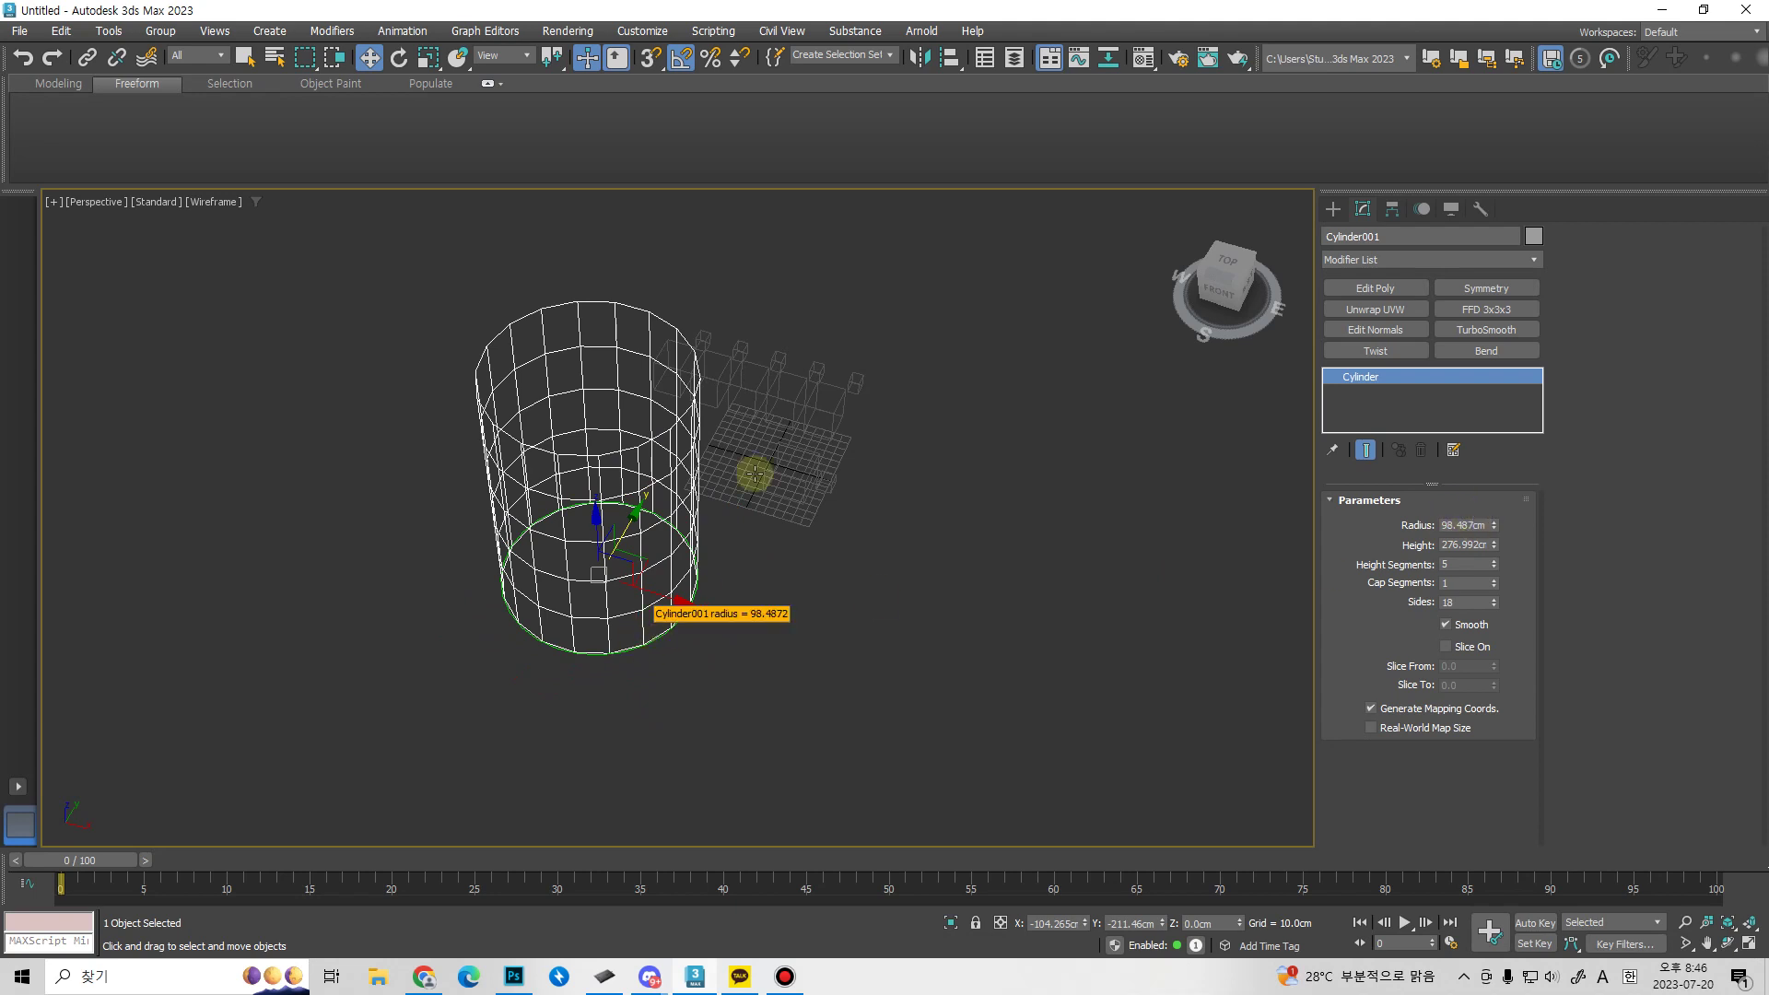
pyautogui.click(588, 57)
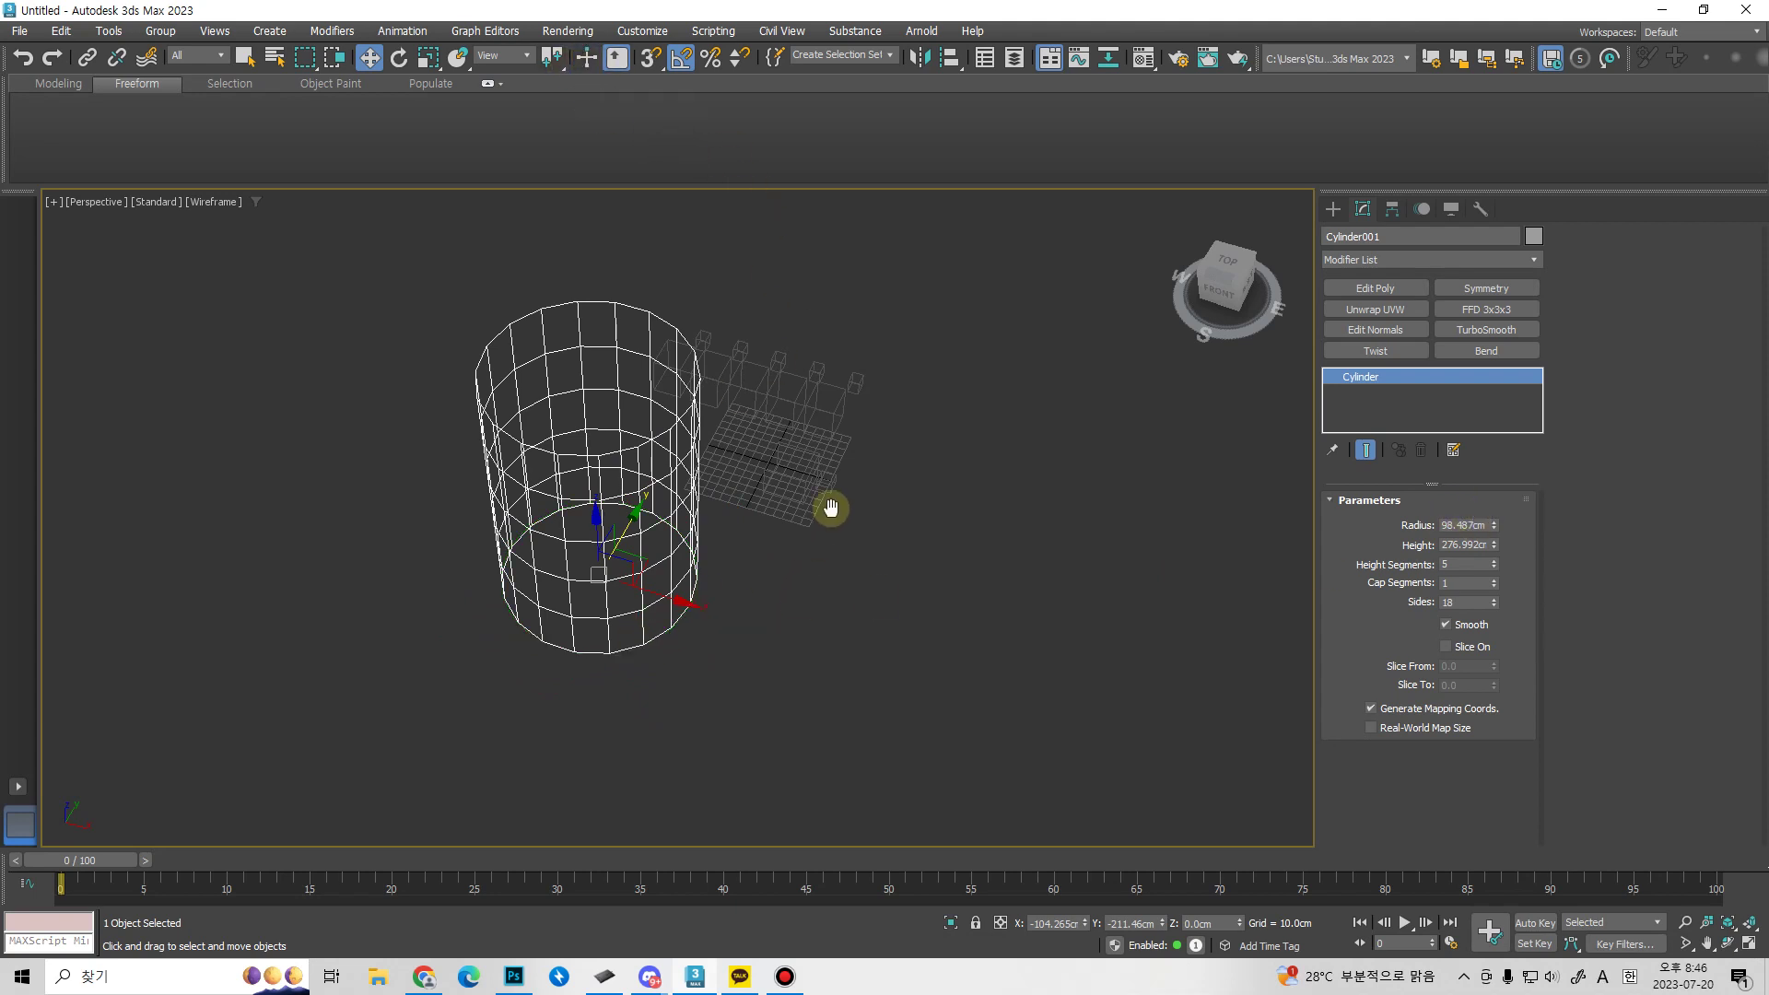
# Increase the cylinder's radius parameter to 146.746 cm and return the viewport to shaded display.
pyautogui.moveTo(830, 508); pyautogui.dragTo(874, 429, button='middle')
pyautogui.moveTo(1493, 526); pyautogui.dragTo(1477, 478)
pyautogui.moveTo(973, 572)
pyautogui.keyDown('alt'); pyautogui.mouseDown(button='middle')
pyautogui.moveTo(920, 577)
pyautogui.moveTo(836, 505)
pyautogui.moveTo(792, 424)
pyautogui.mouseUp(button='middle'); pyautogui.keyUp('alt')
pyautogui.press('F3')
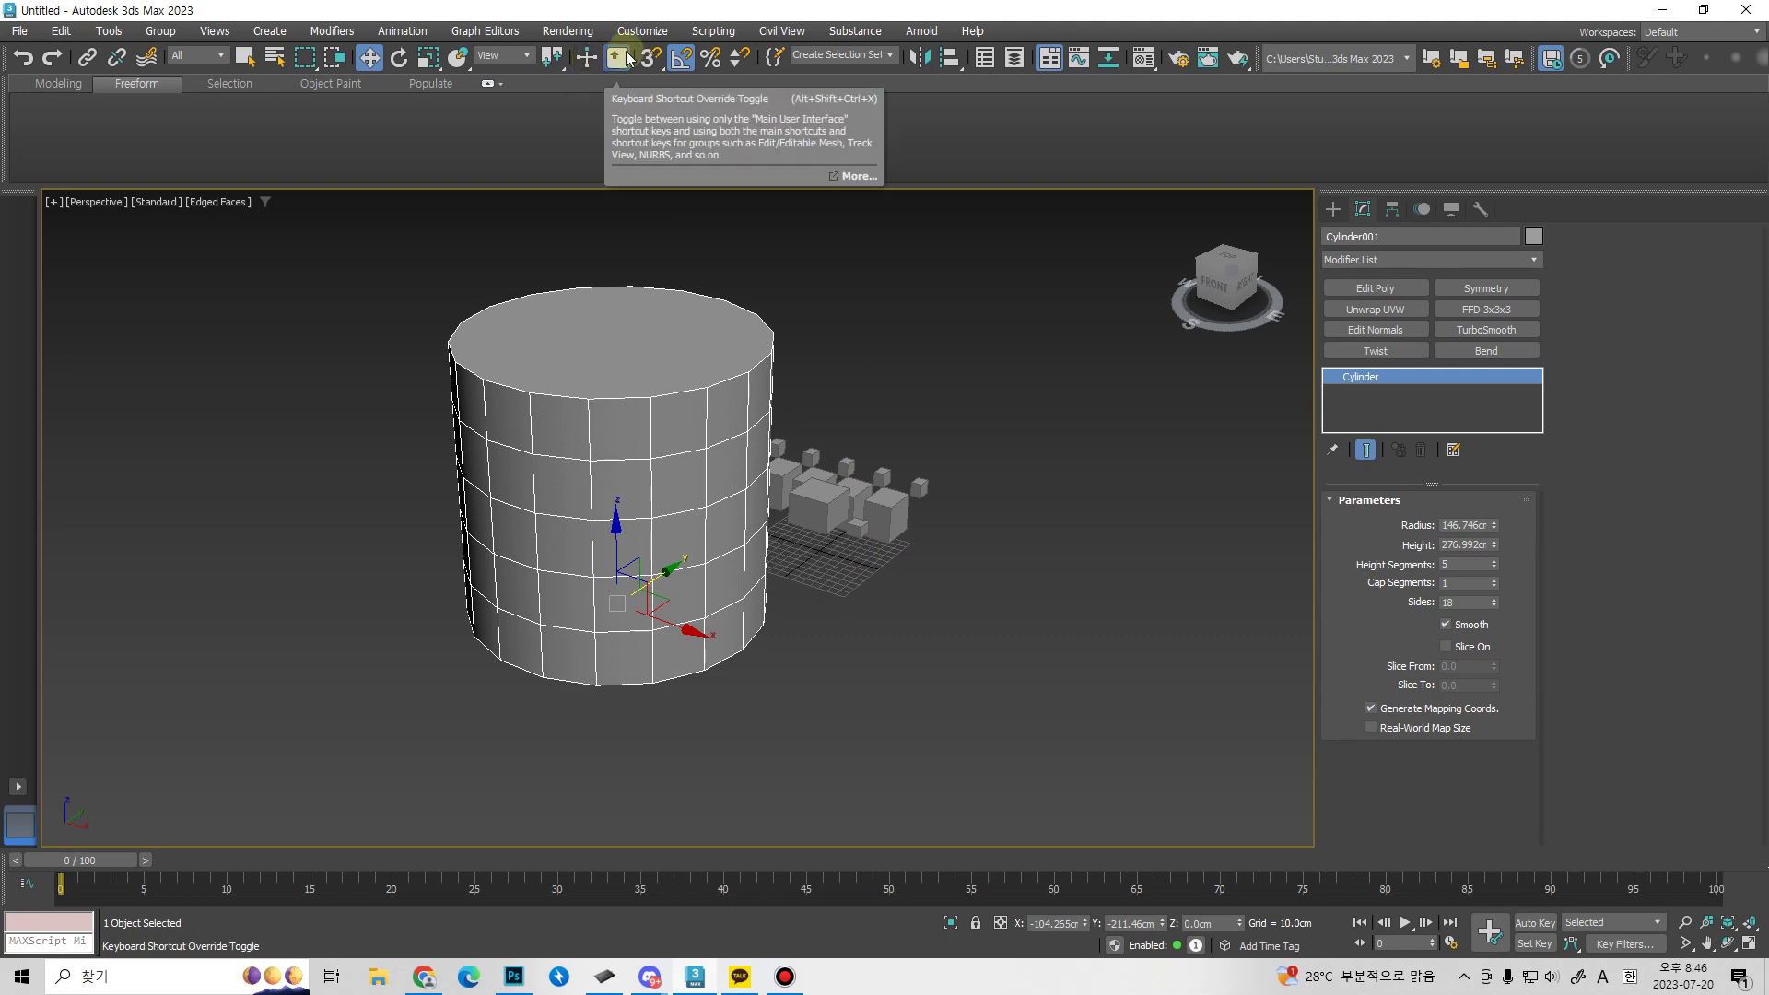
# Toggle the Keyboard Shortcut Override off and back on.
pyautogui.click(620, 61)
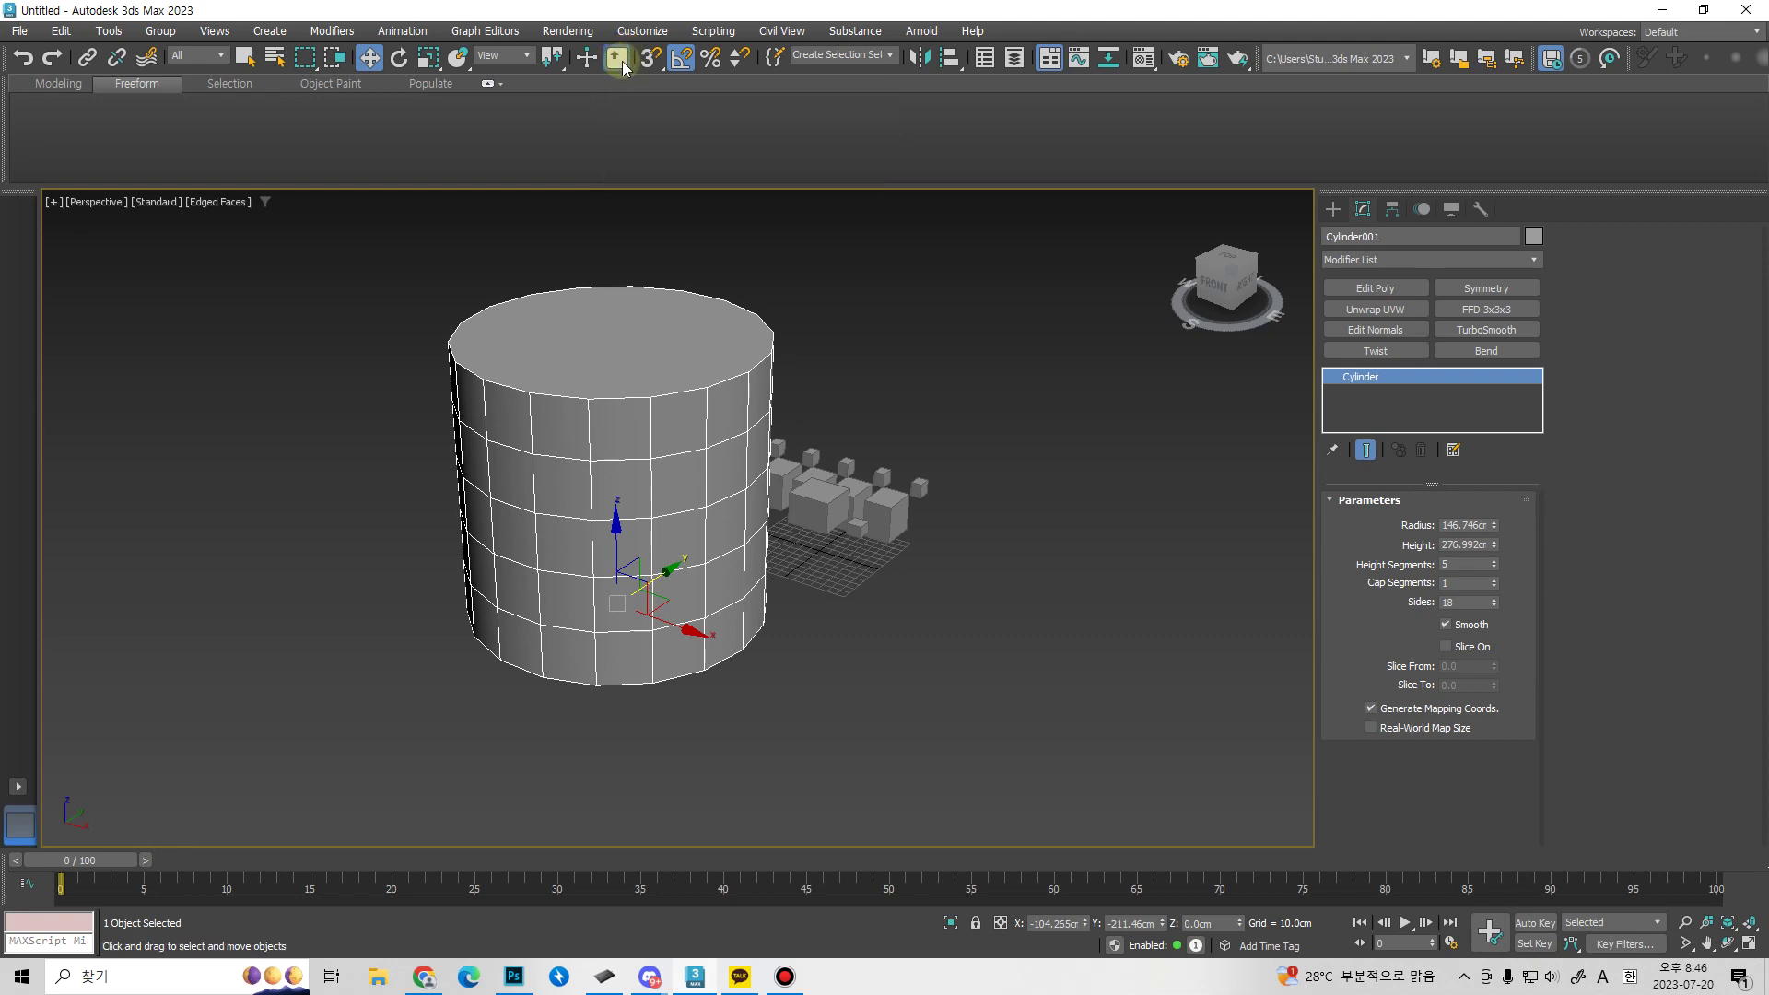
pyautogui.click(622, 61)
pyautogui.click(618, 61)
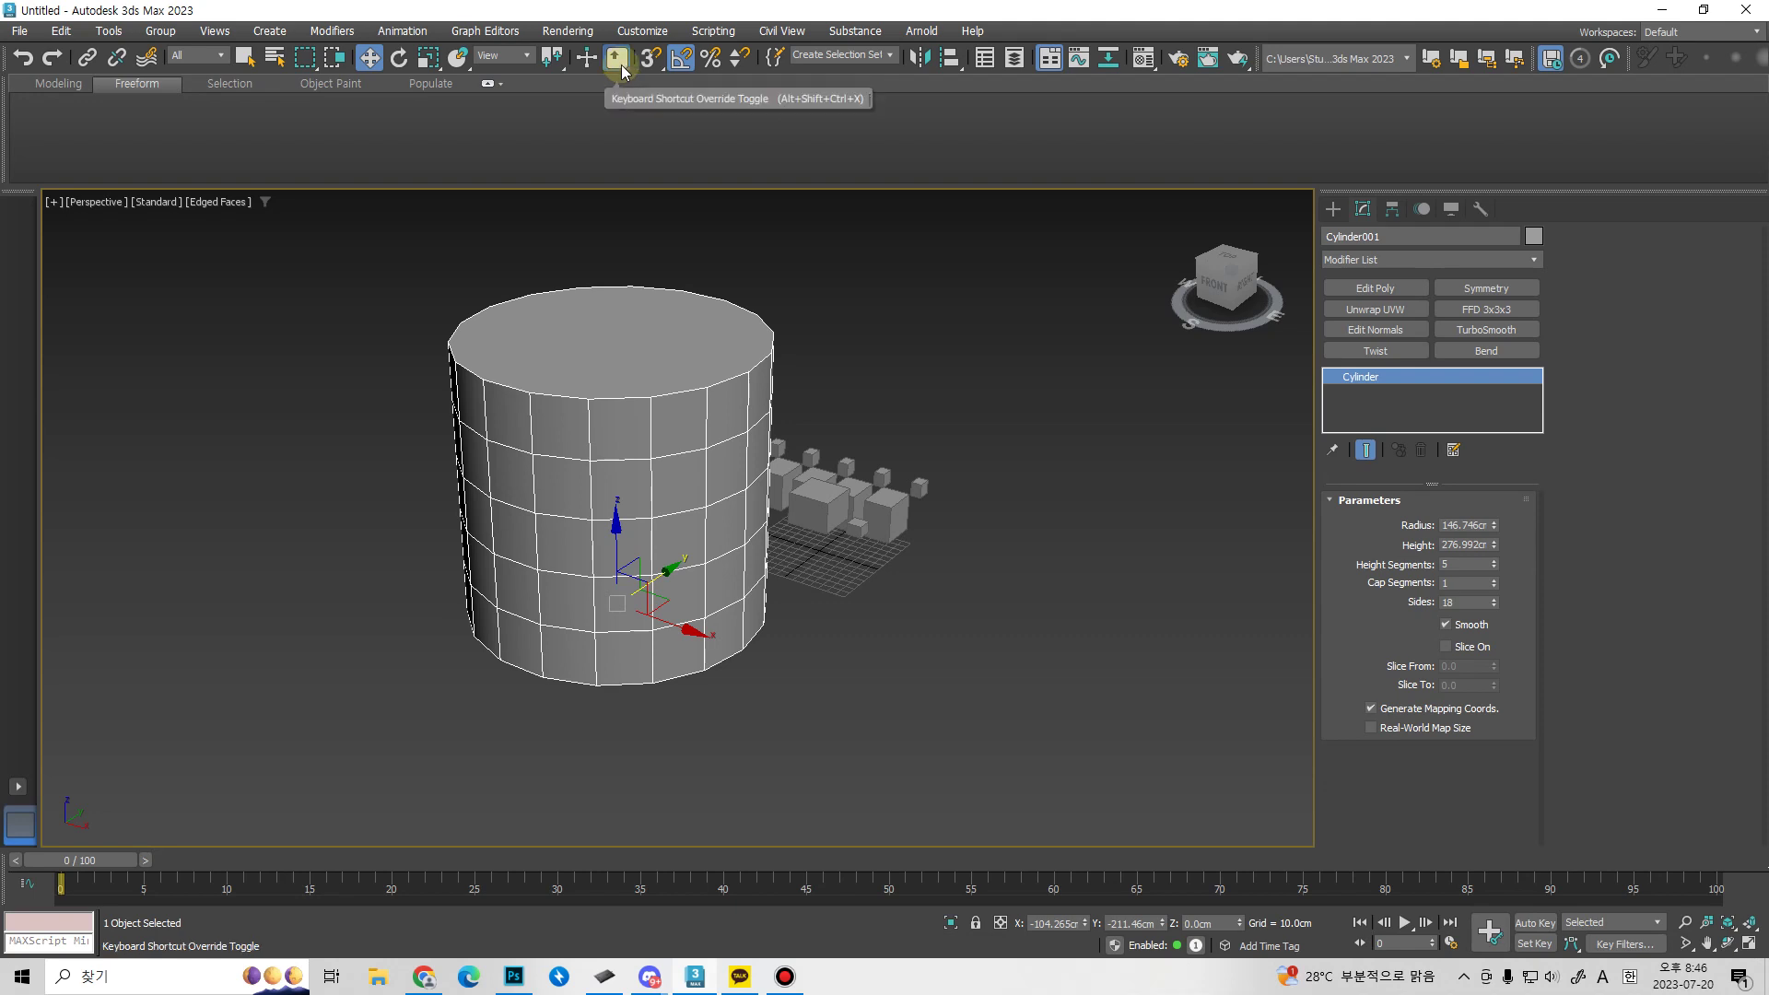
# Examine the Named Selection Sets window and the list of selection sets, closing both without creating a set.
pyautogui.click(778, 59)
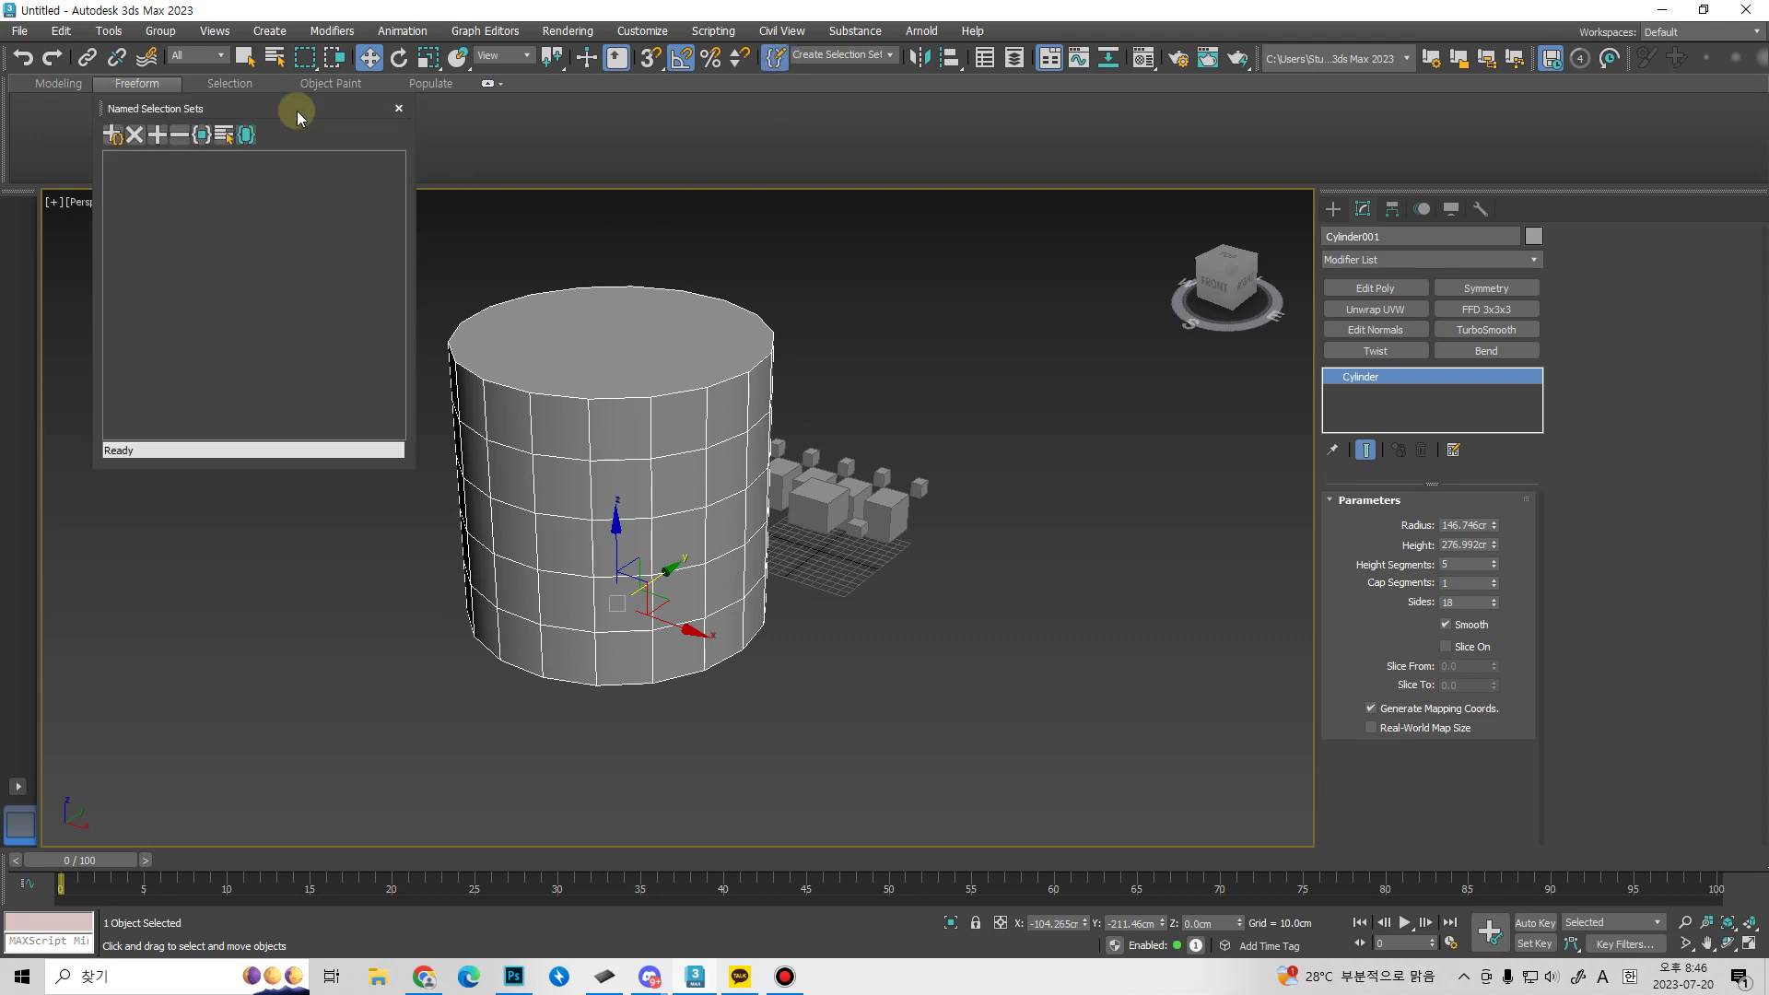
pyautogui.moveTo(283, 103); pyautogui.dragTo(240, 227)
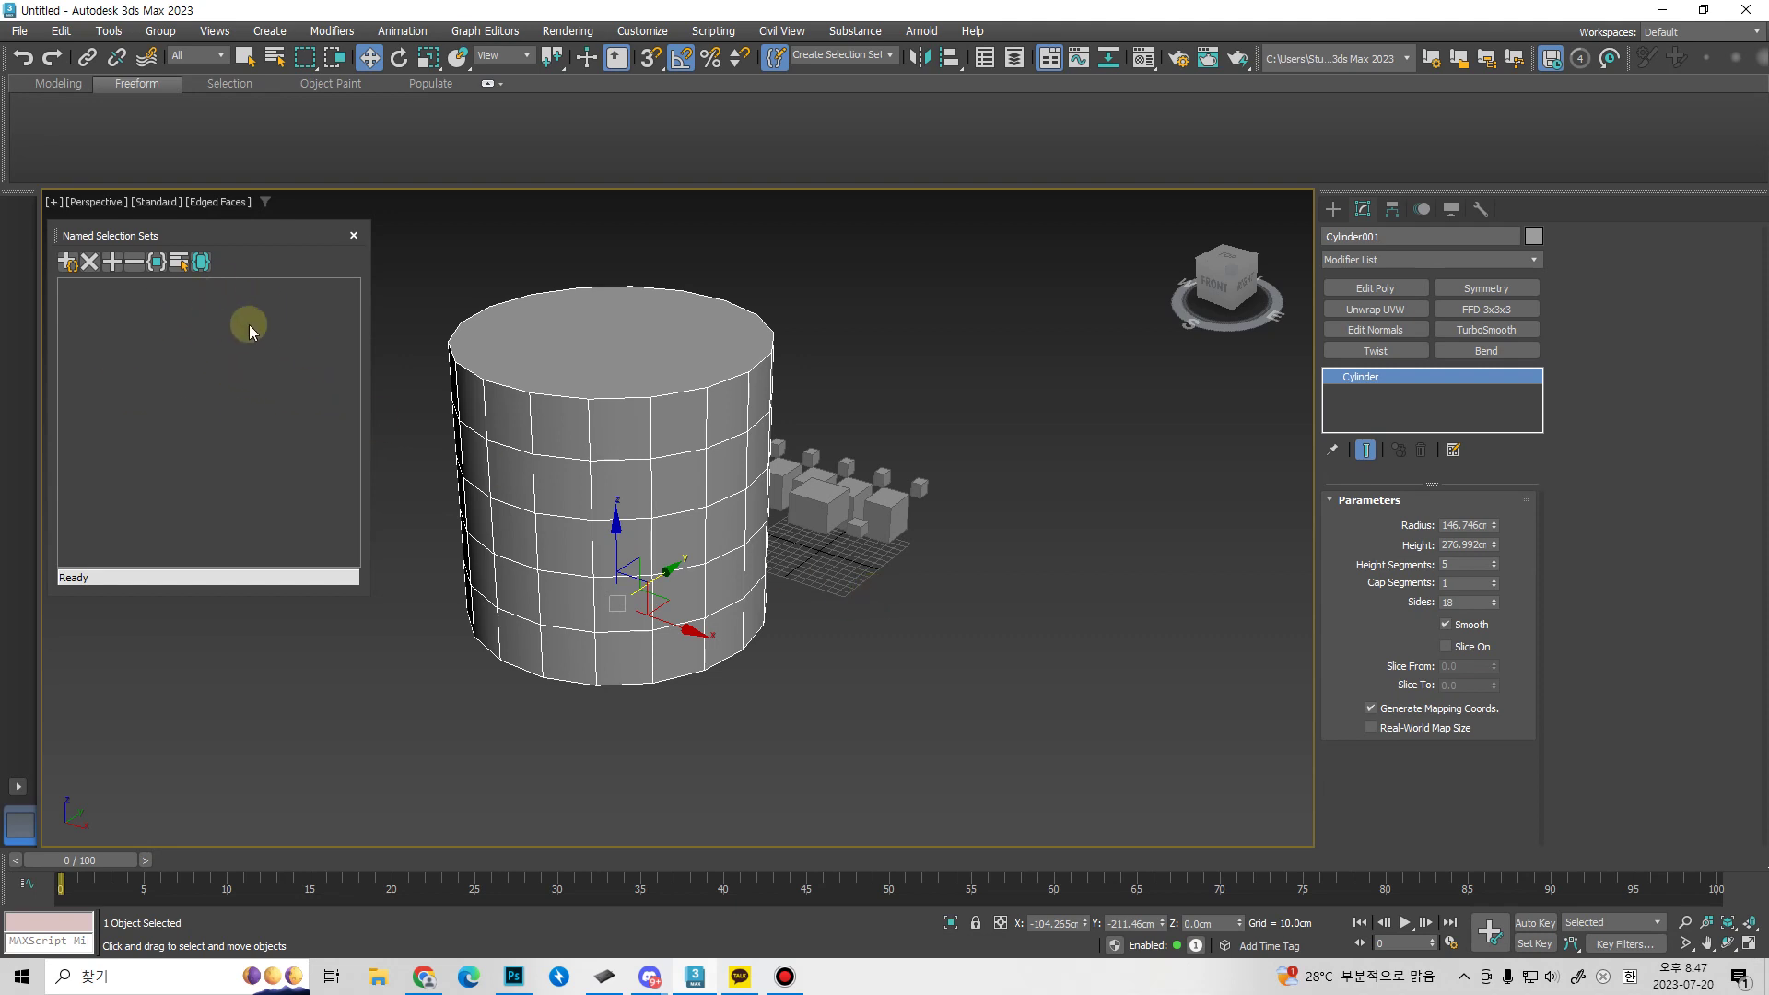
pyautogui.click(354, 235)
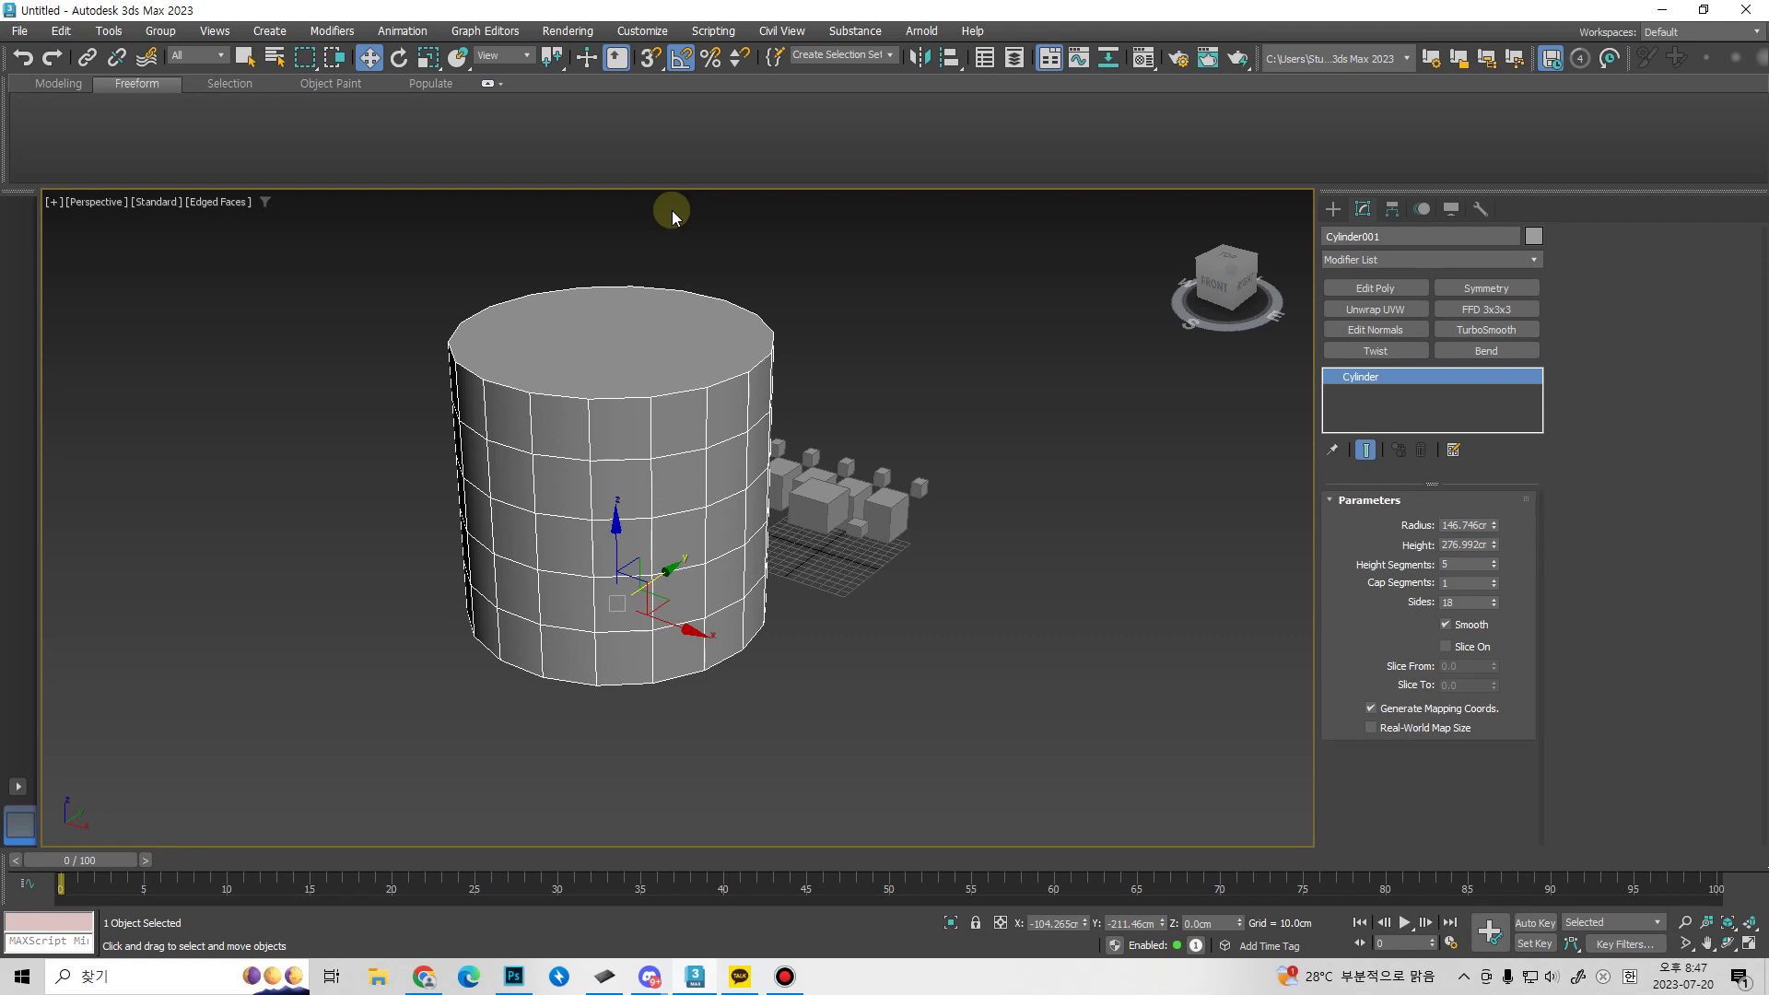
pyautogui.click(888, 57)
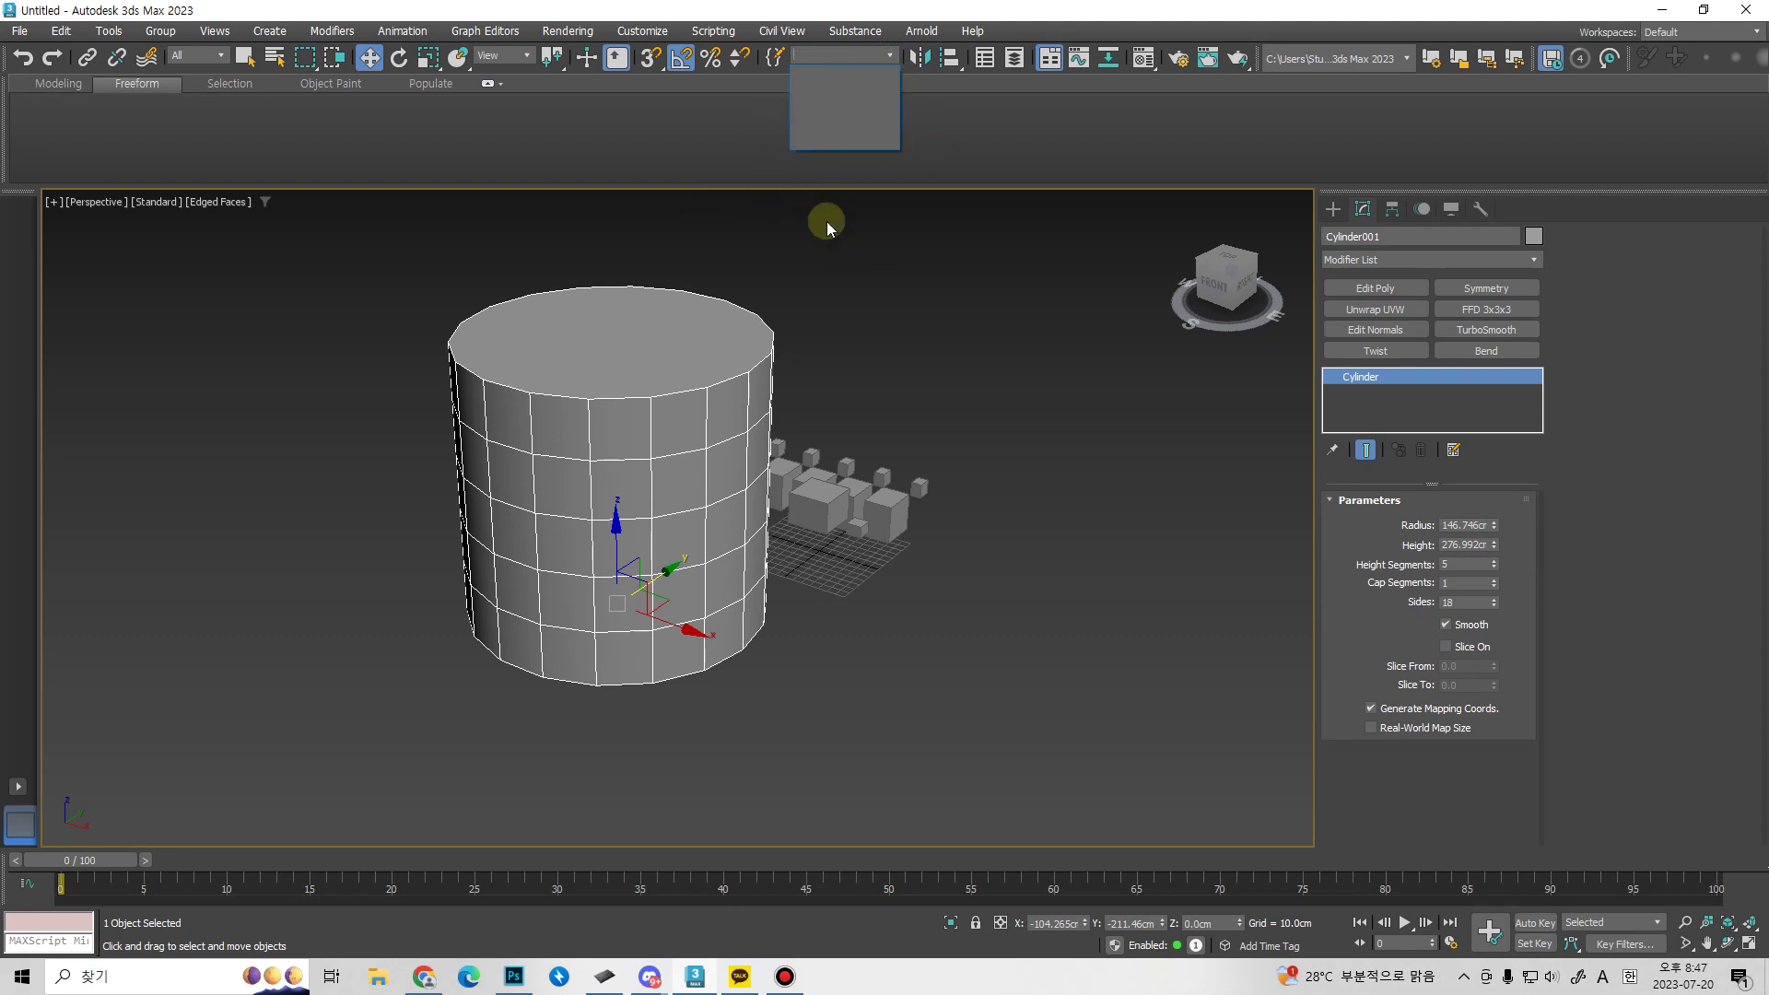
pyautogui.click(931, 81)
pyautogui.moveTo(845, 261); pyautogui.dragTo(909, 268, button='middle')
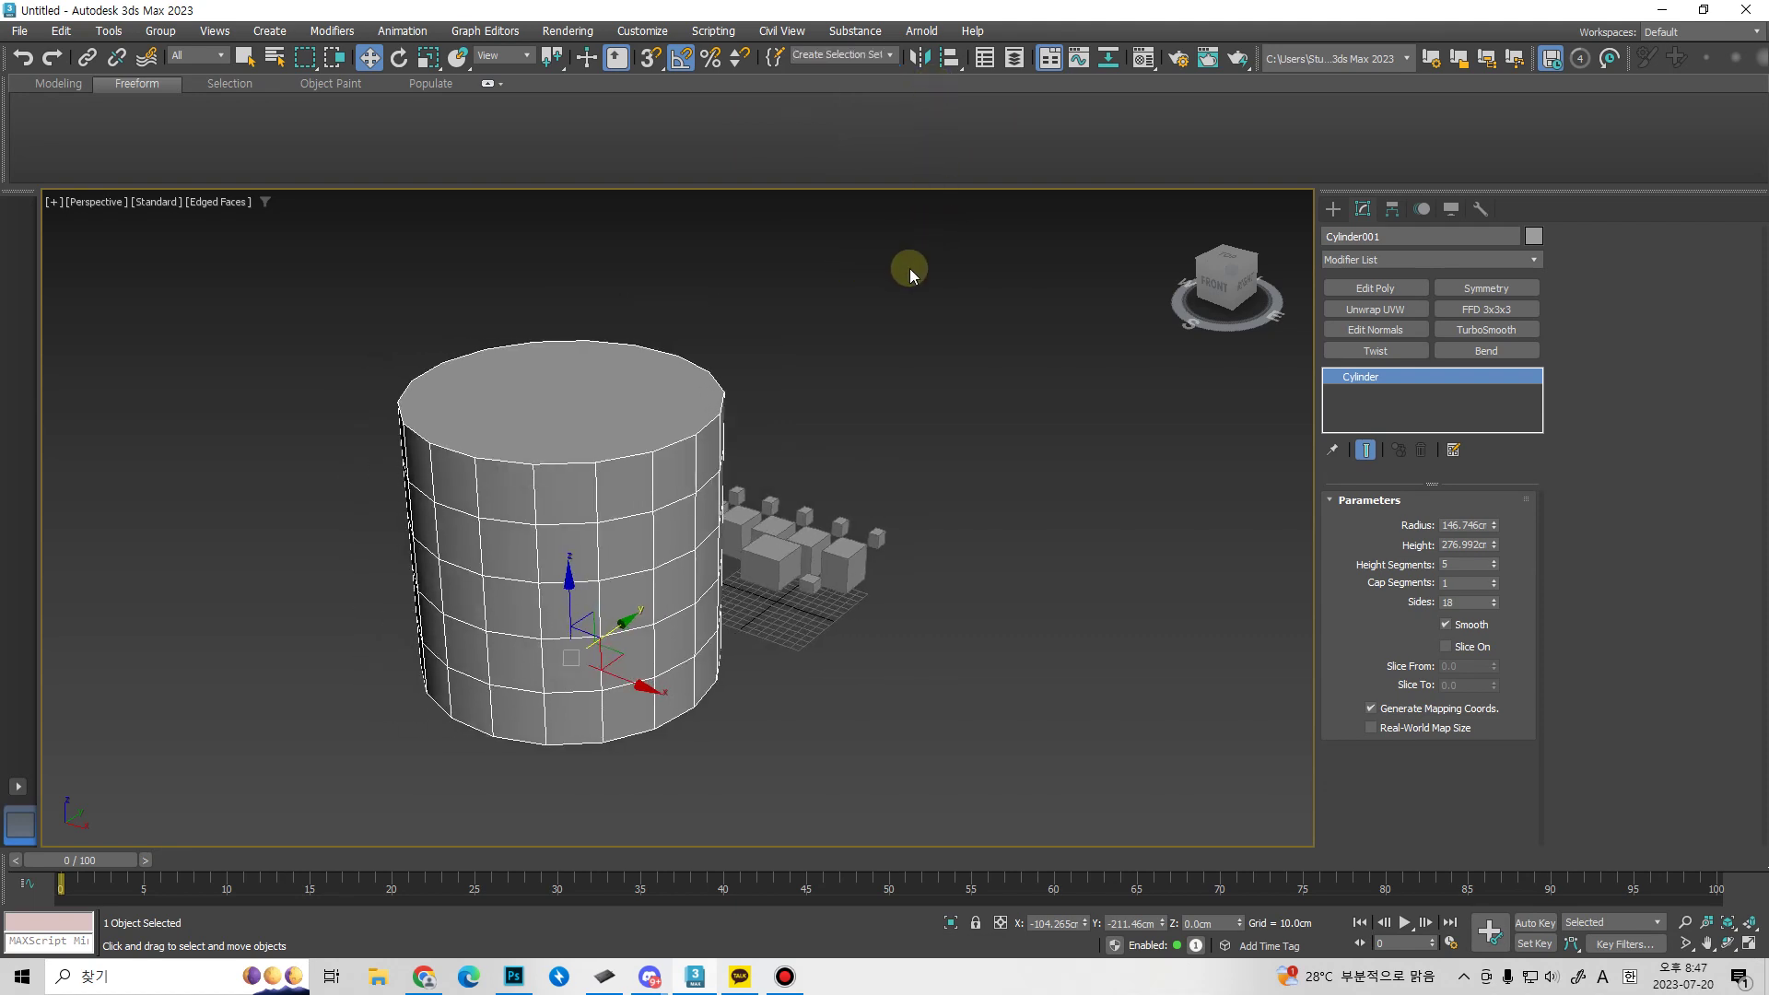
pyautogui.moveTo(926, 509); pyautogui.dragTo(931, 461, button='middle')
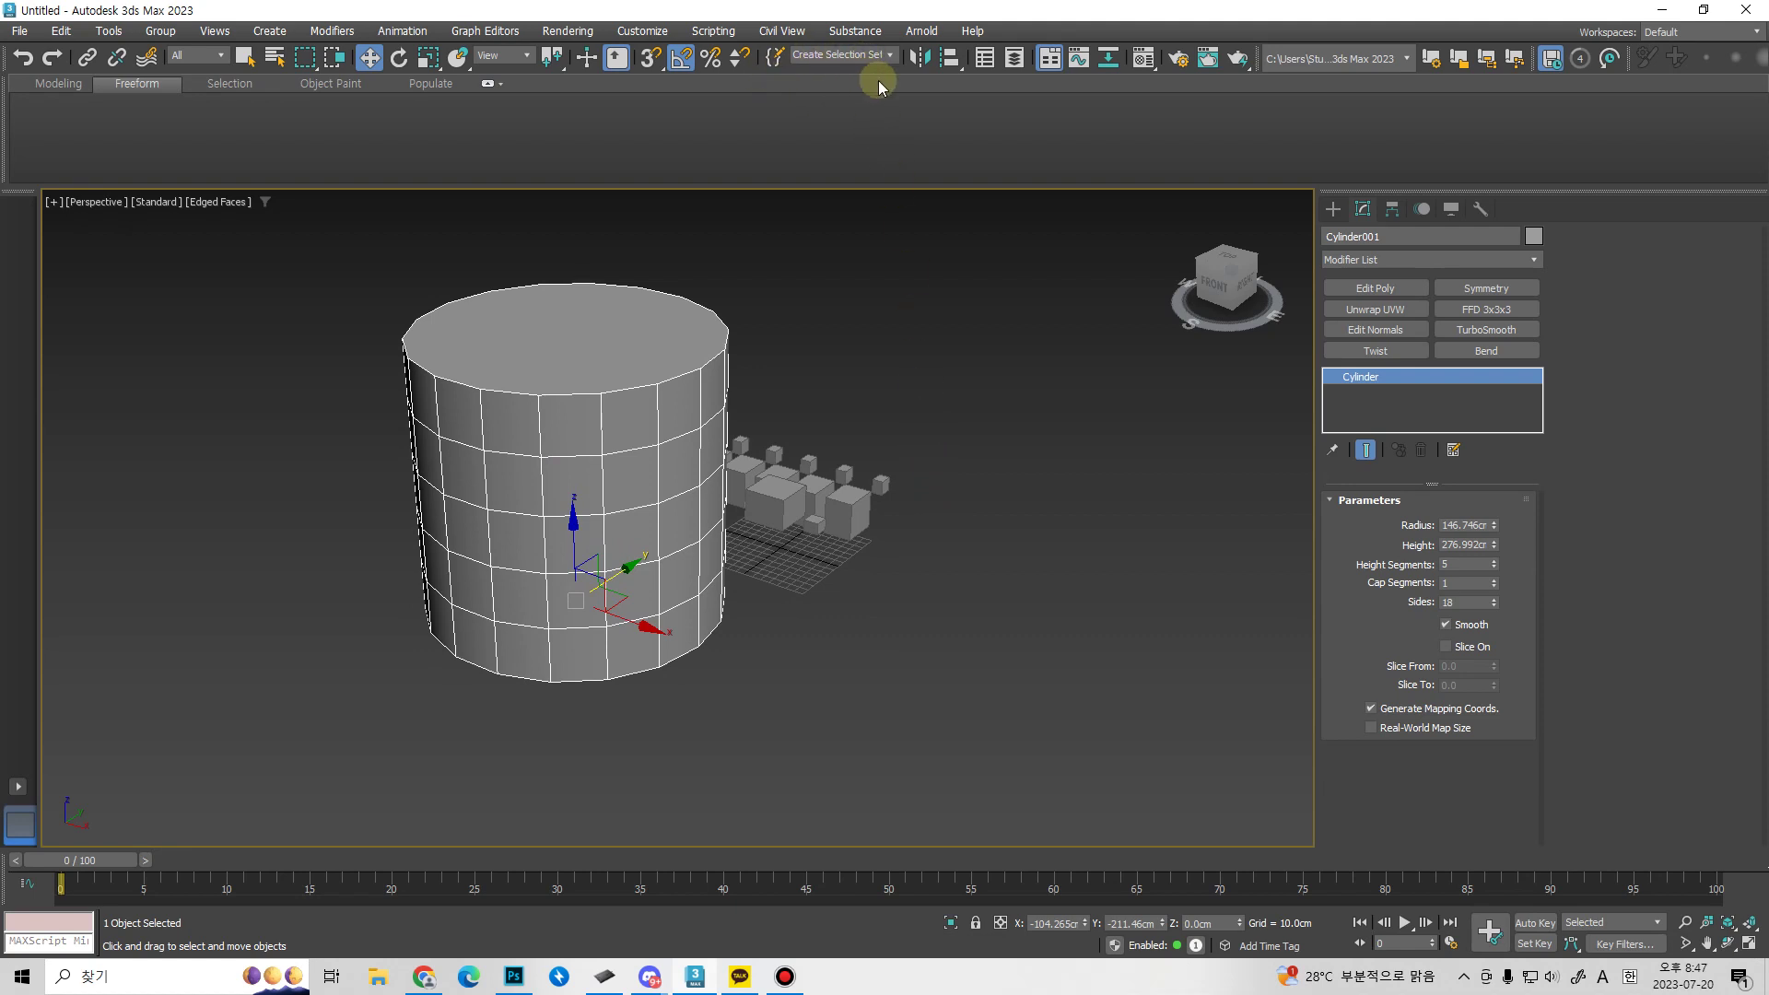
# Open the Layer Explorer and expand the 0 (default) layer to list its objects.
pyautogui.click(1016, 59)
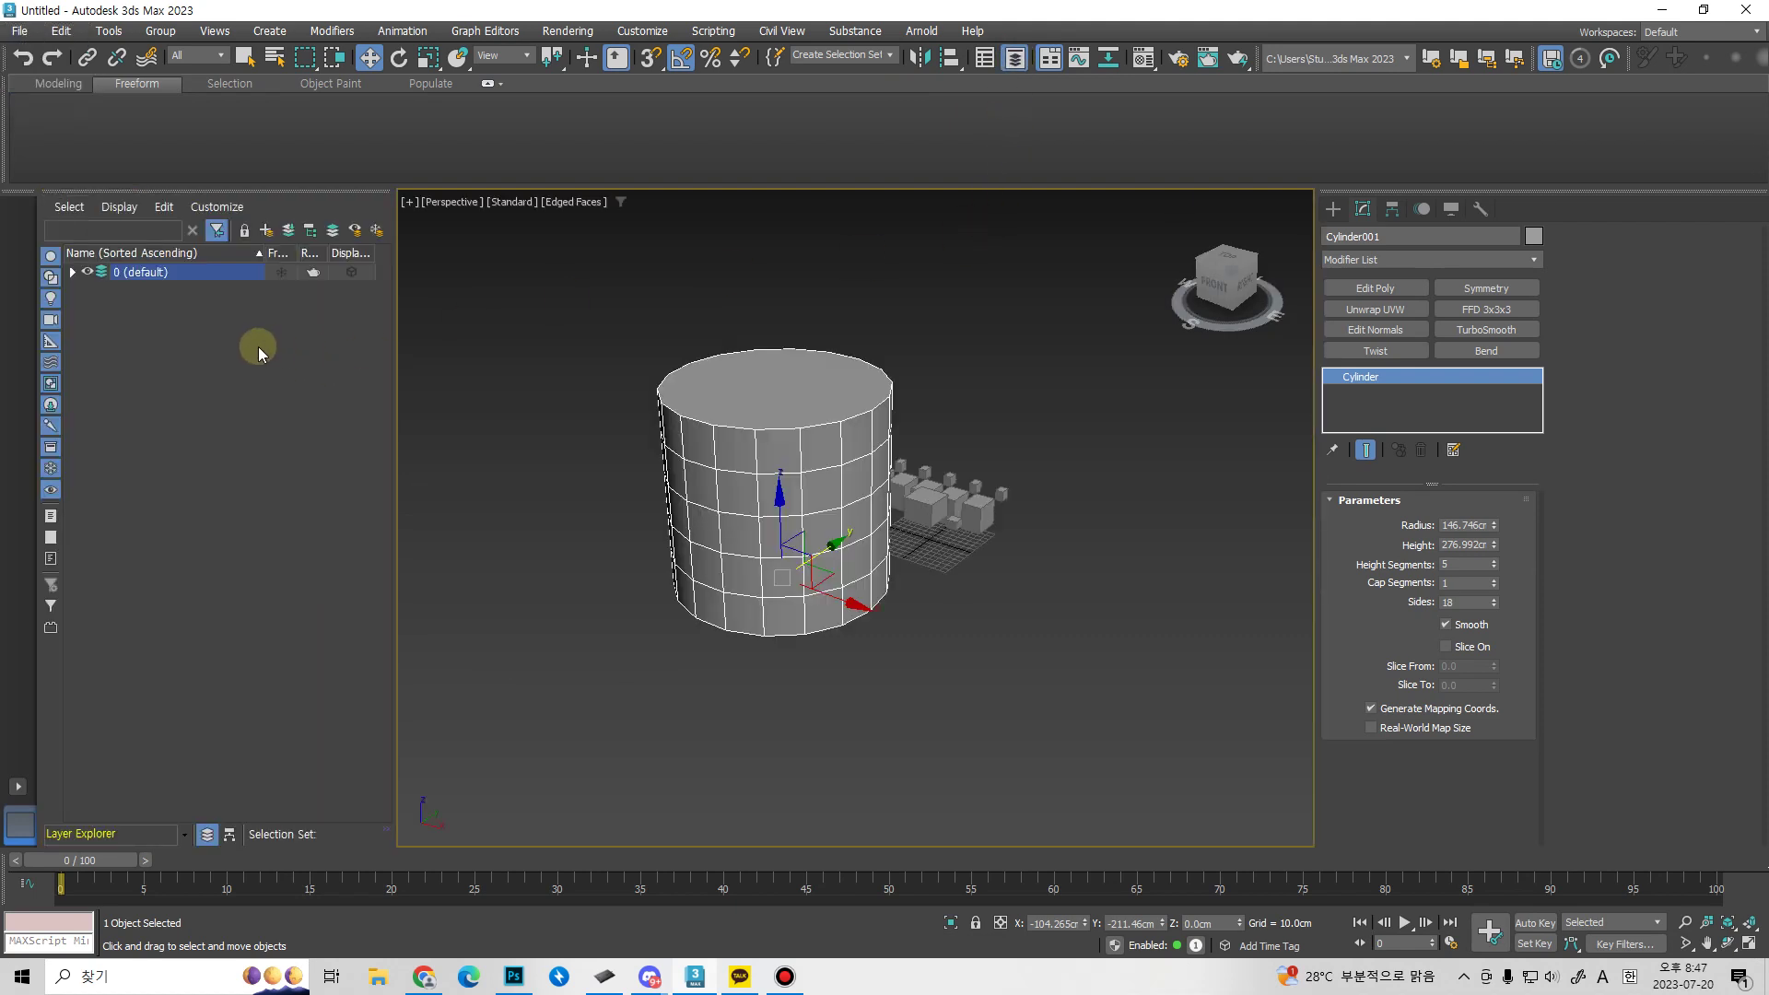
pyautogui.click(72, 273)
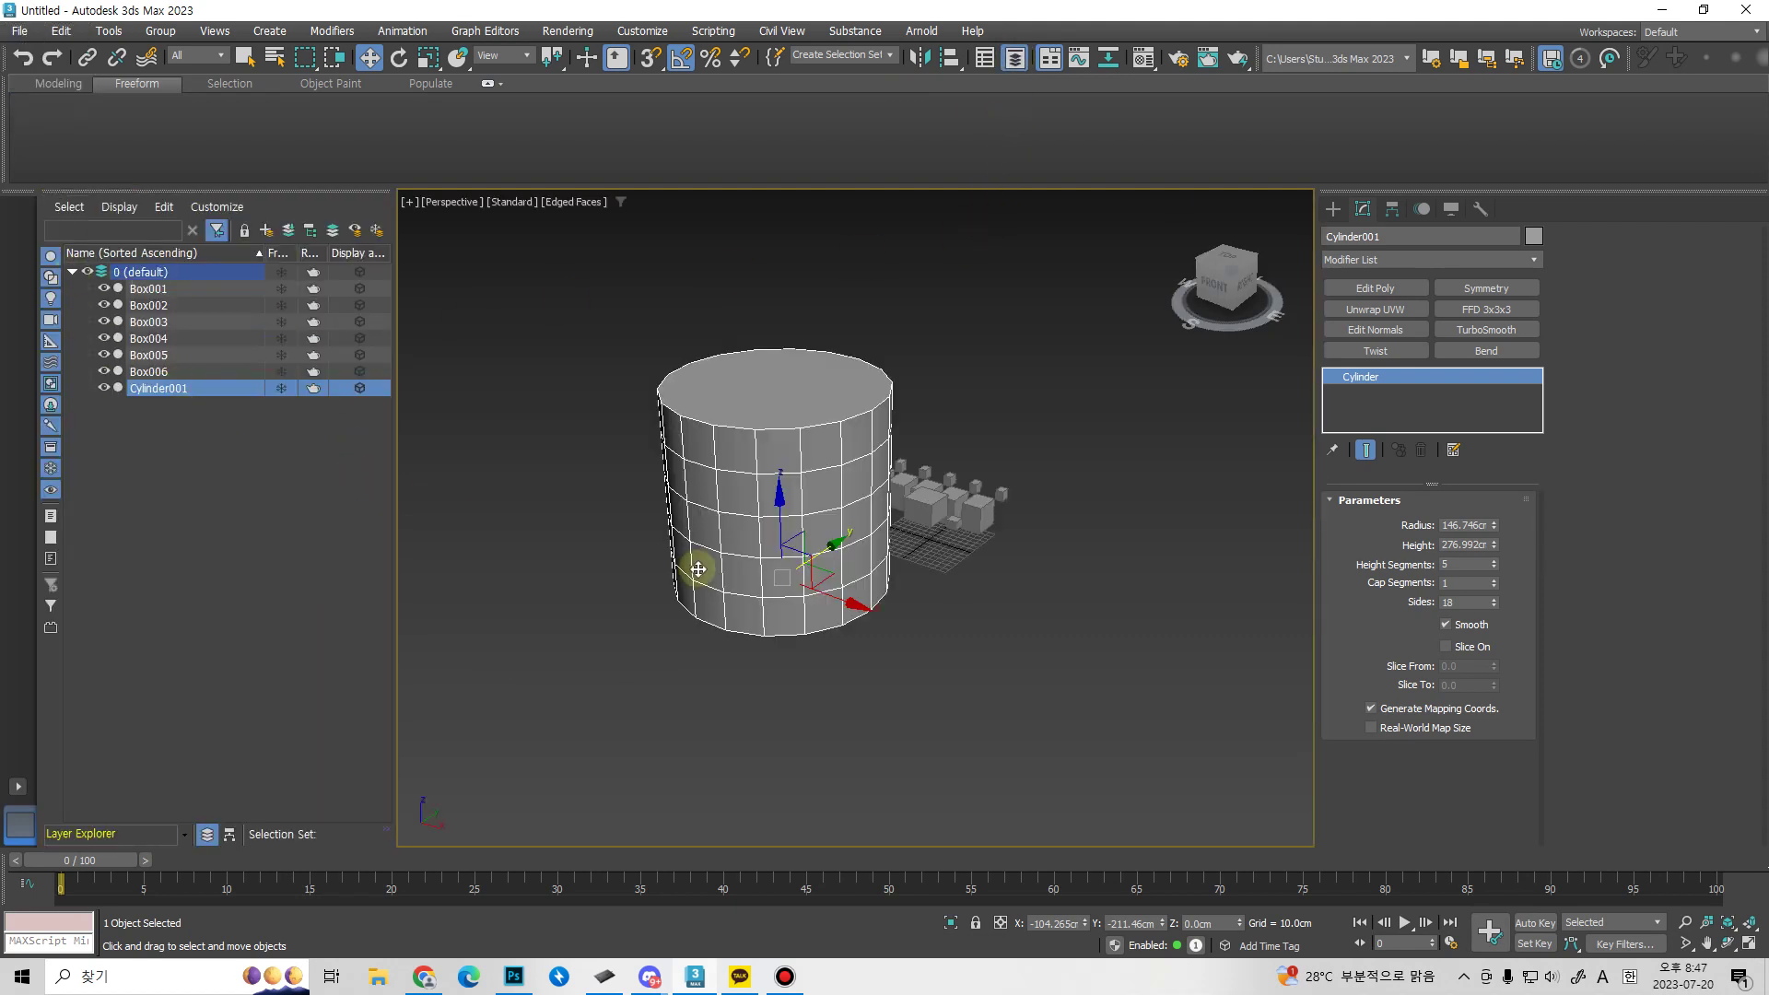
pyautogui.moveTo(982, 610); pyautogui.dragTo(1021, 601, button='middle')
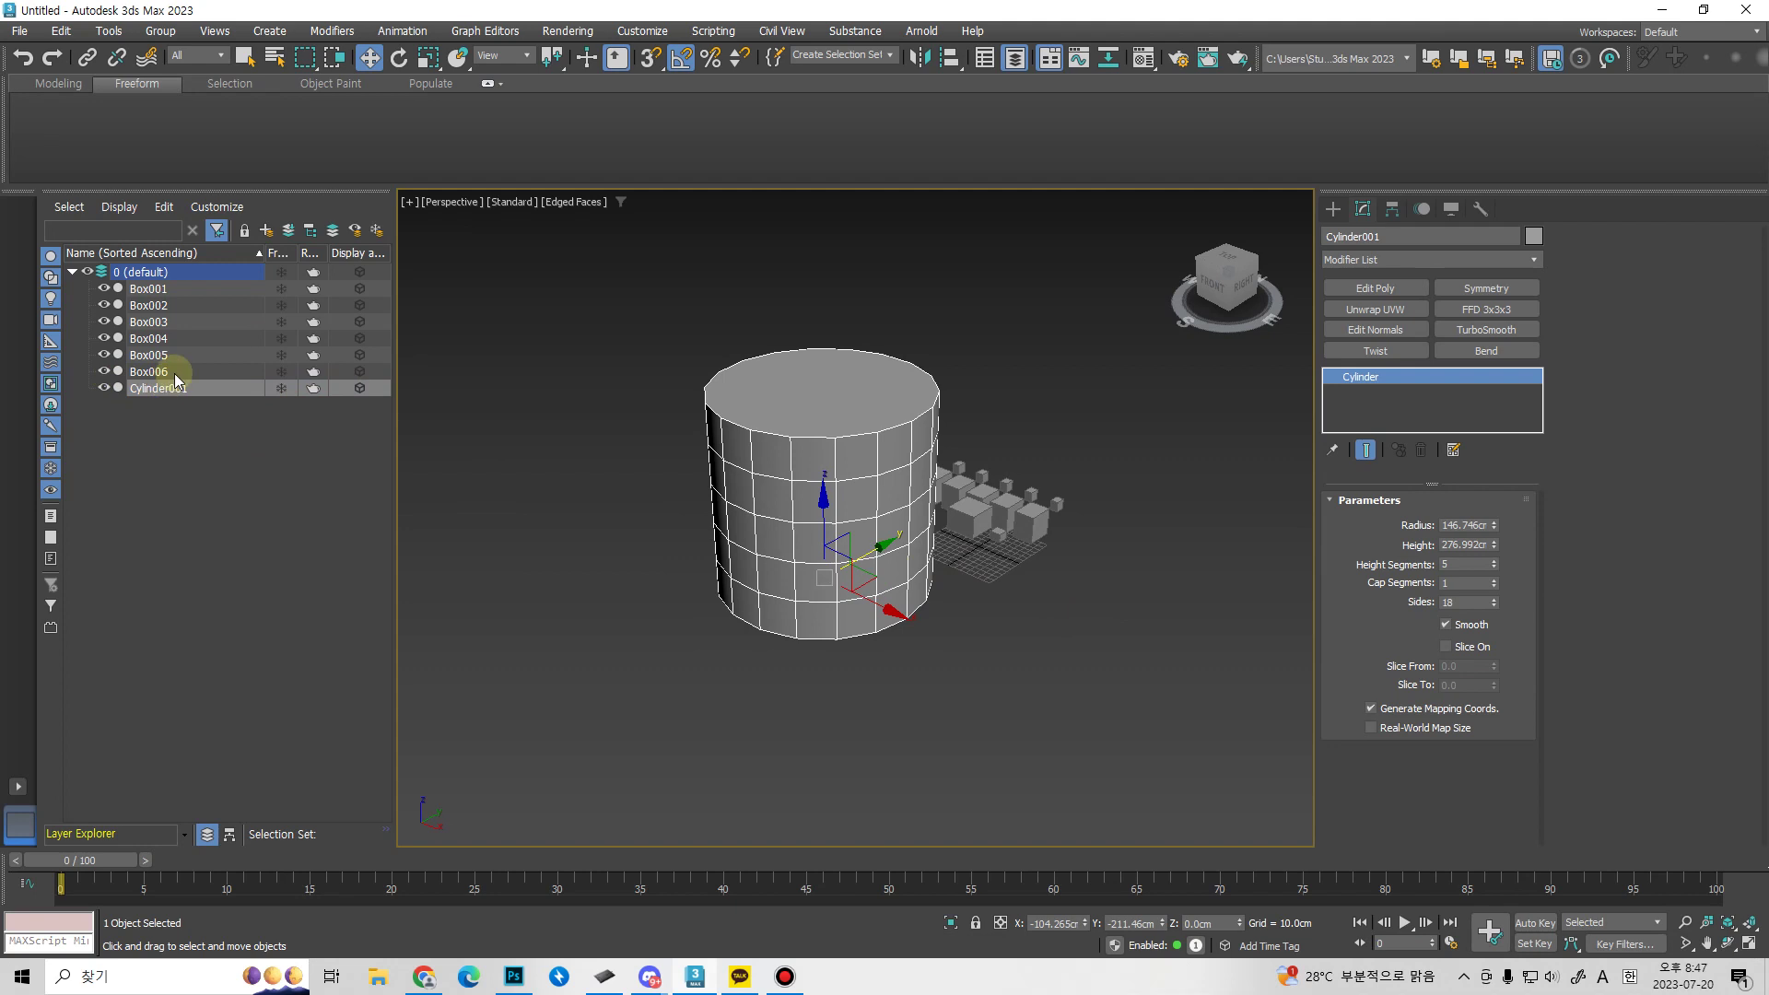
# Select Box001 through Box006 from the layer list, pick only Box001 in the viewport, and clear the selection.
pyautogui.click(148, 371)
pyautogui.keyDown('shift'); pyautogui.click(179, 290); pyautogui.keyUp('shift')
pyautogui.keyDown('alt'); pyautogui.moveTo(1031, 604); pyautogui.dragTo(899, 666, button='middle'); pyautogui.keyUp('alt')
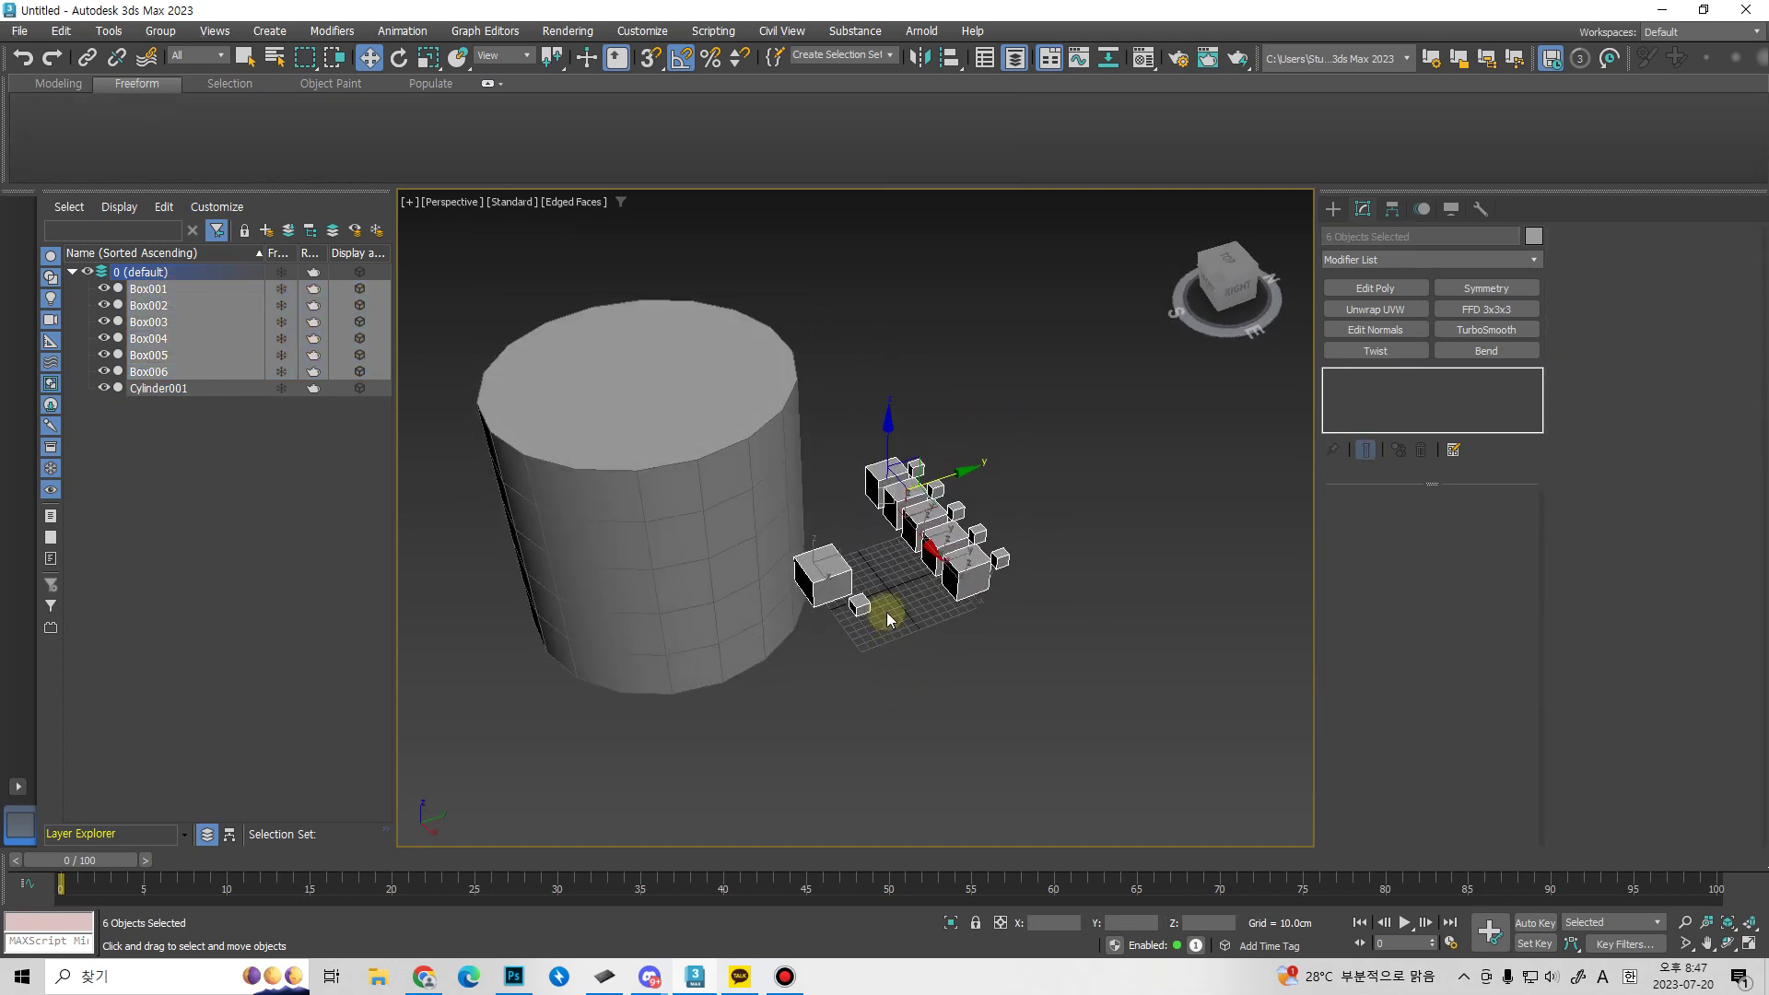
pyautogui.click(823, 576)
pyautogui.keyDown('alt'); pyautogui.moveTo(905, 770); pyautogui.dragTo(921, 792, button='middle'); pyautogui.keyUp('alt')
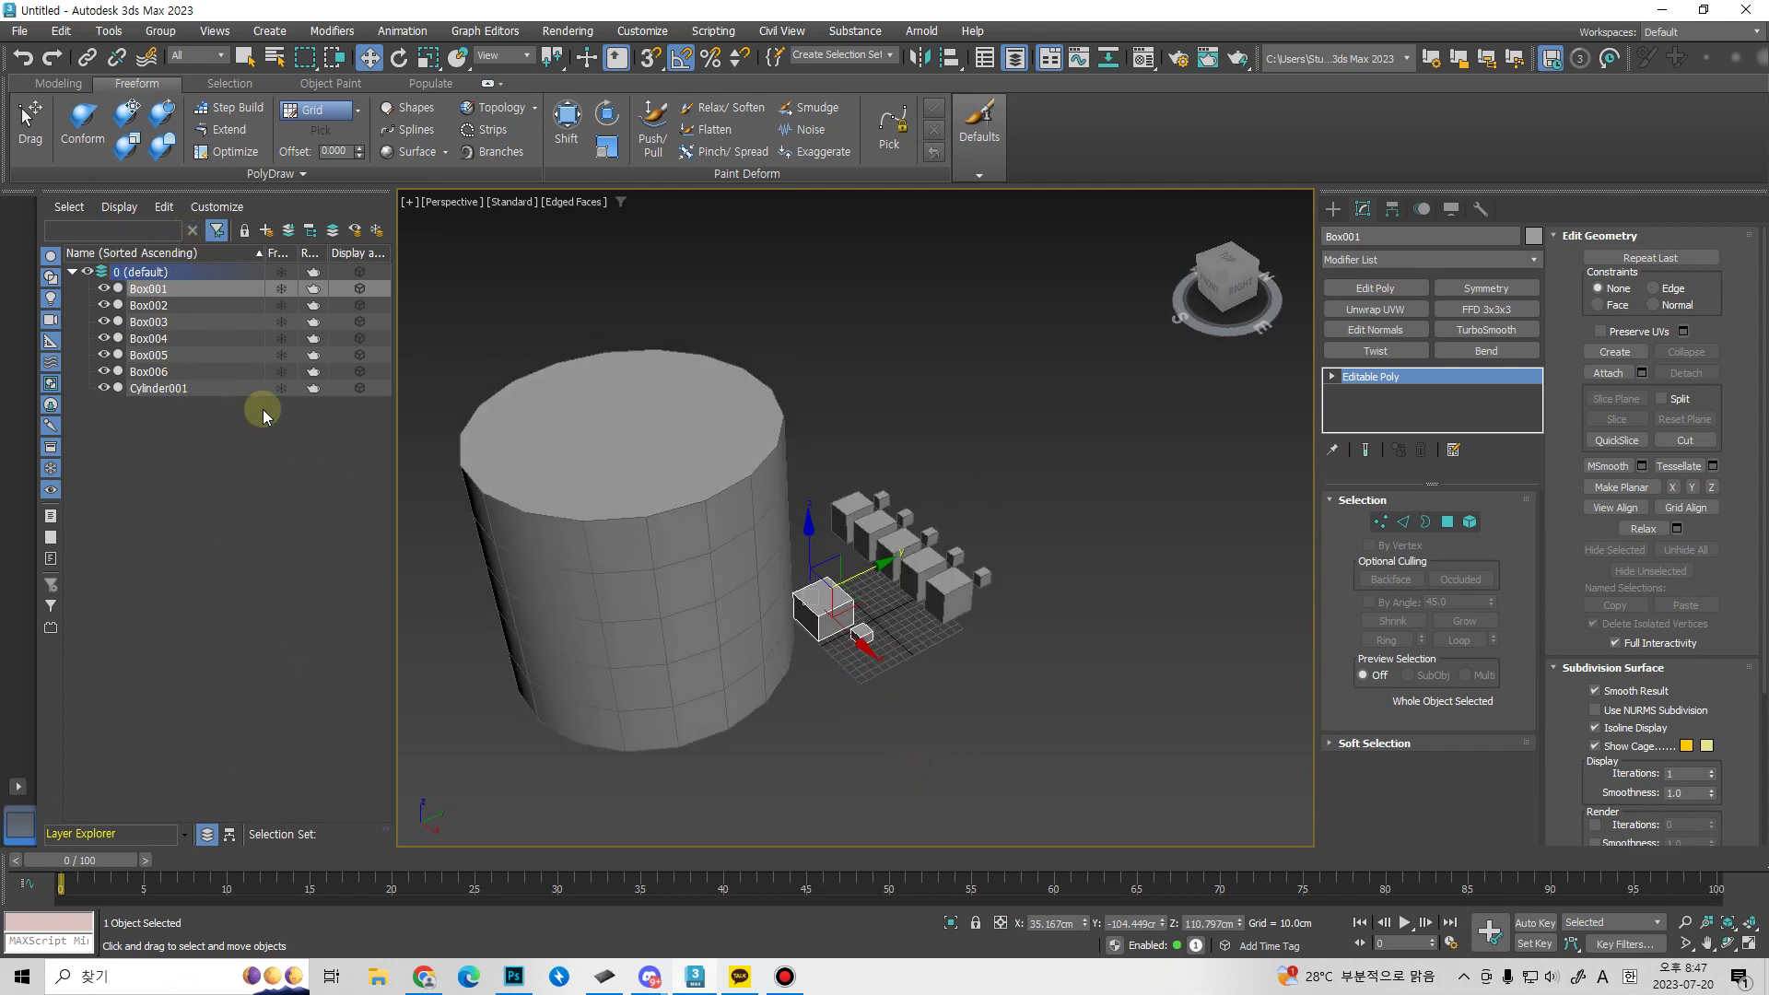
pyautogui.click(258, 503)
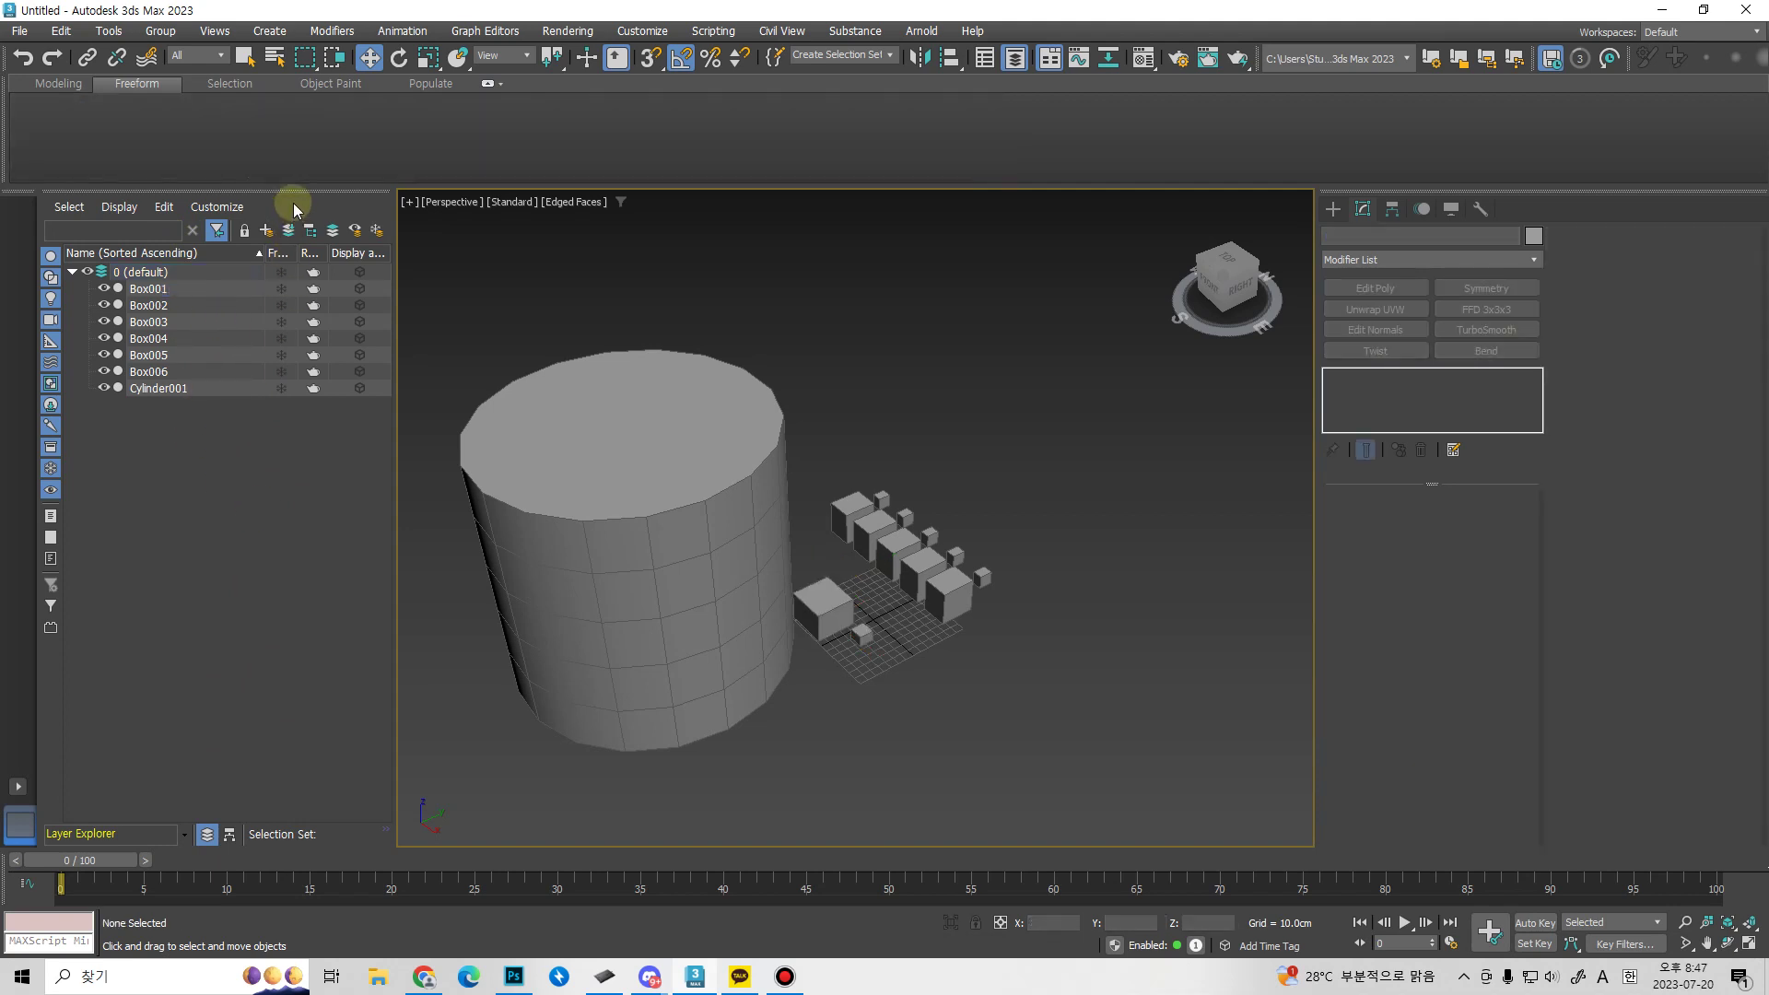
# Create a new layer named Part1.
pyautogui.click(266, 231)
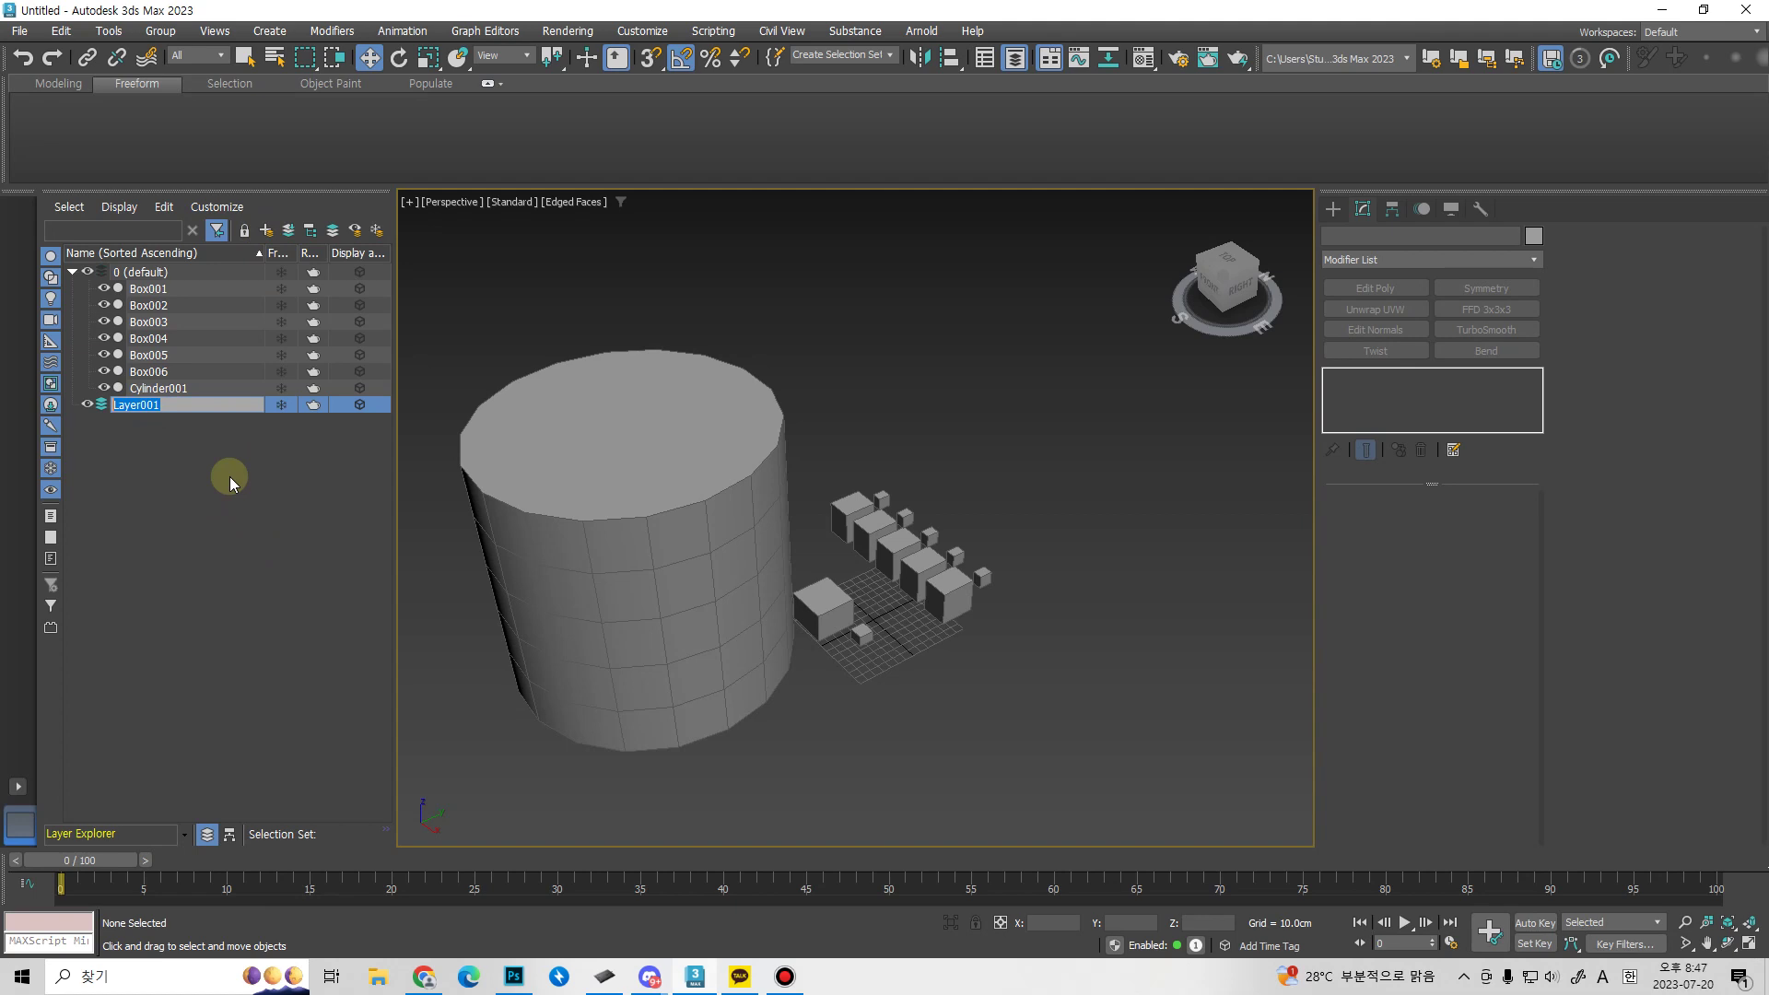
pyautogui.write('Part1')
pyautogui.click(229, 479)
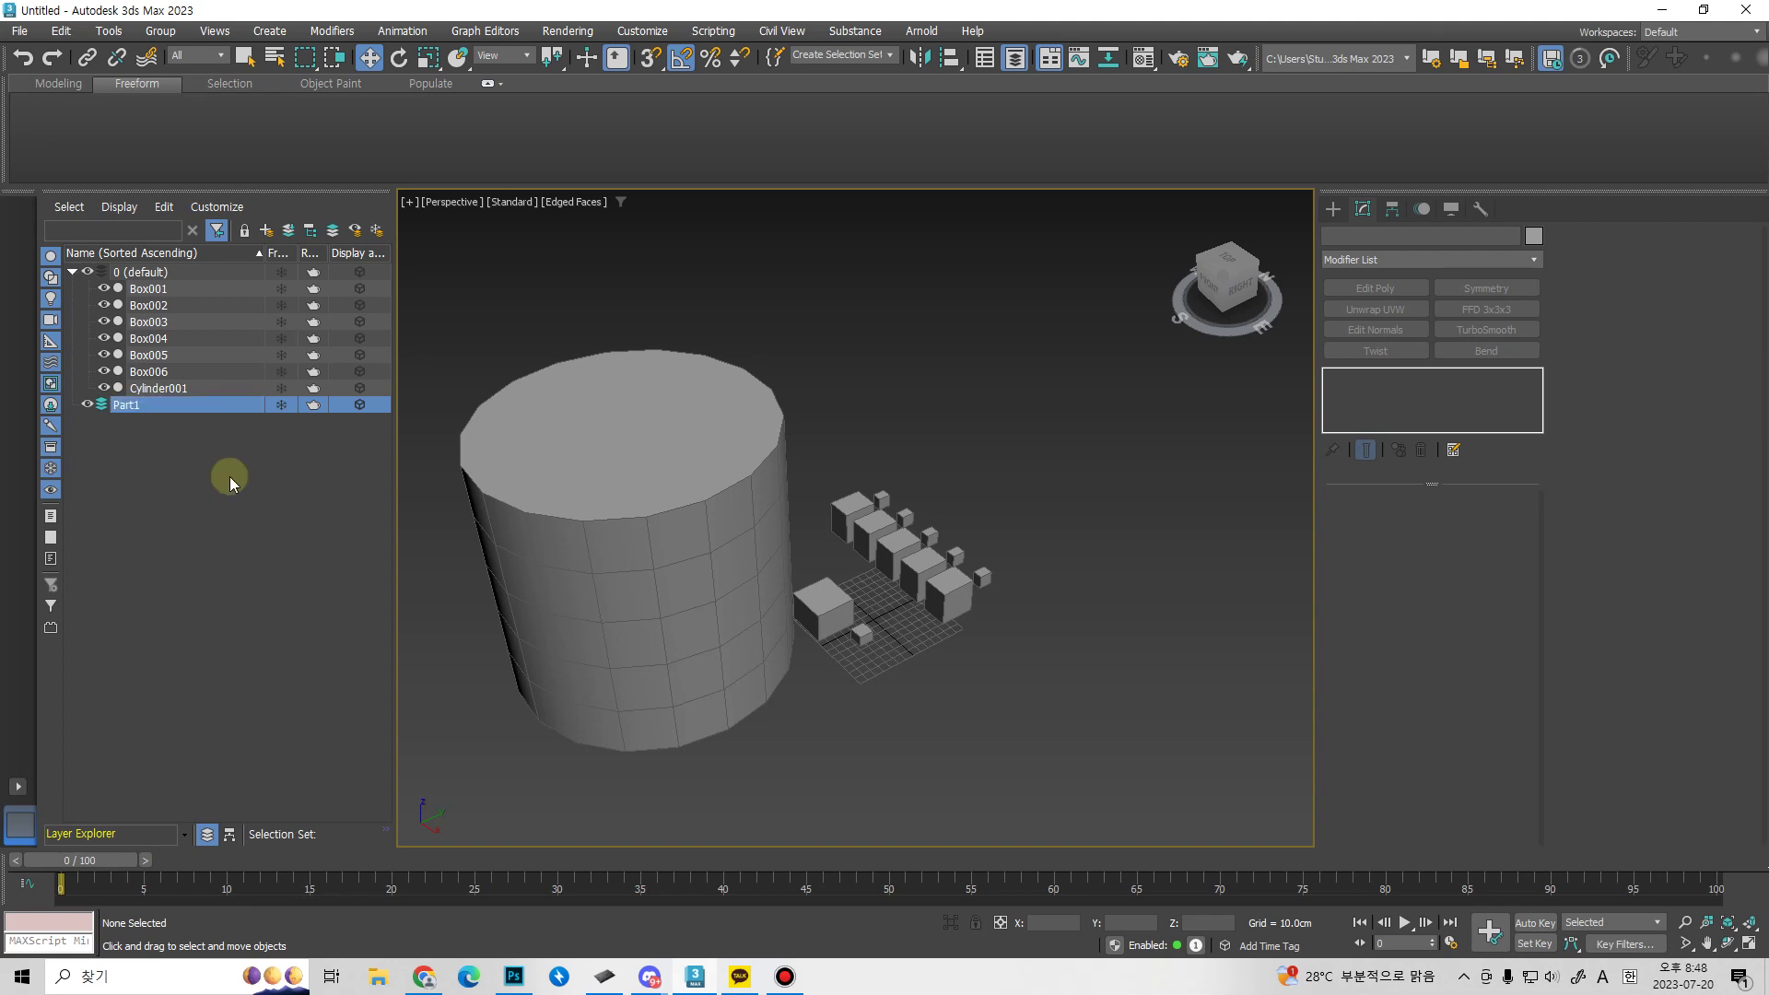
# Move Box001 through Box006 from the default layer into the Part1 layer and clear the selection.
pyautogui.click(170, 371)
pyautogui.keyDown('shift'); pyautogui.click(152, 288); pyautogui.keyUp('shift')
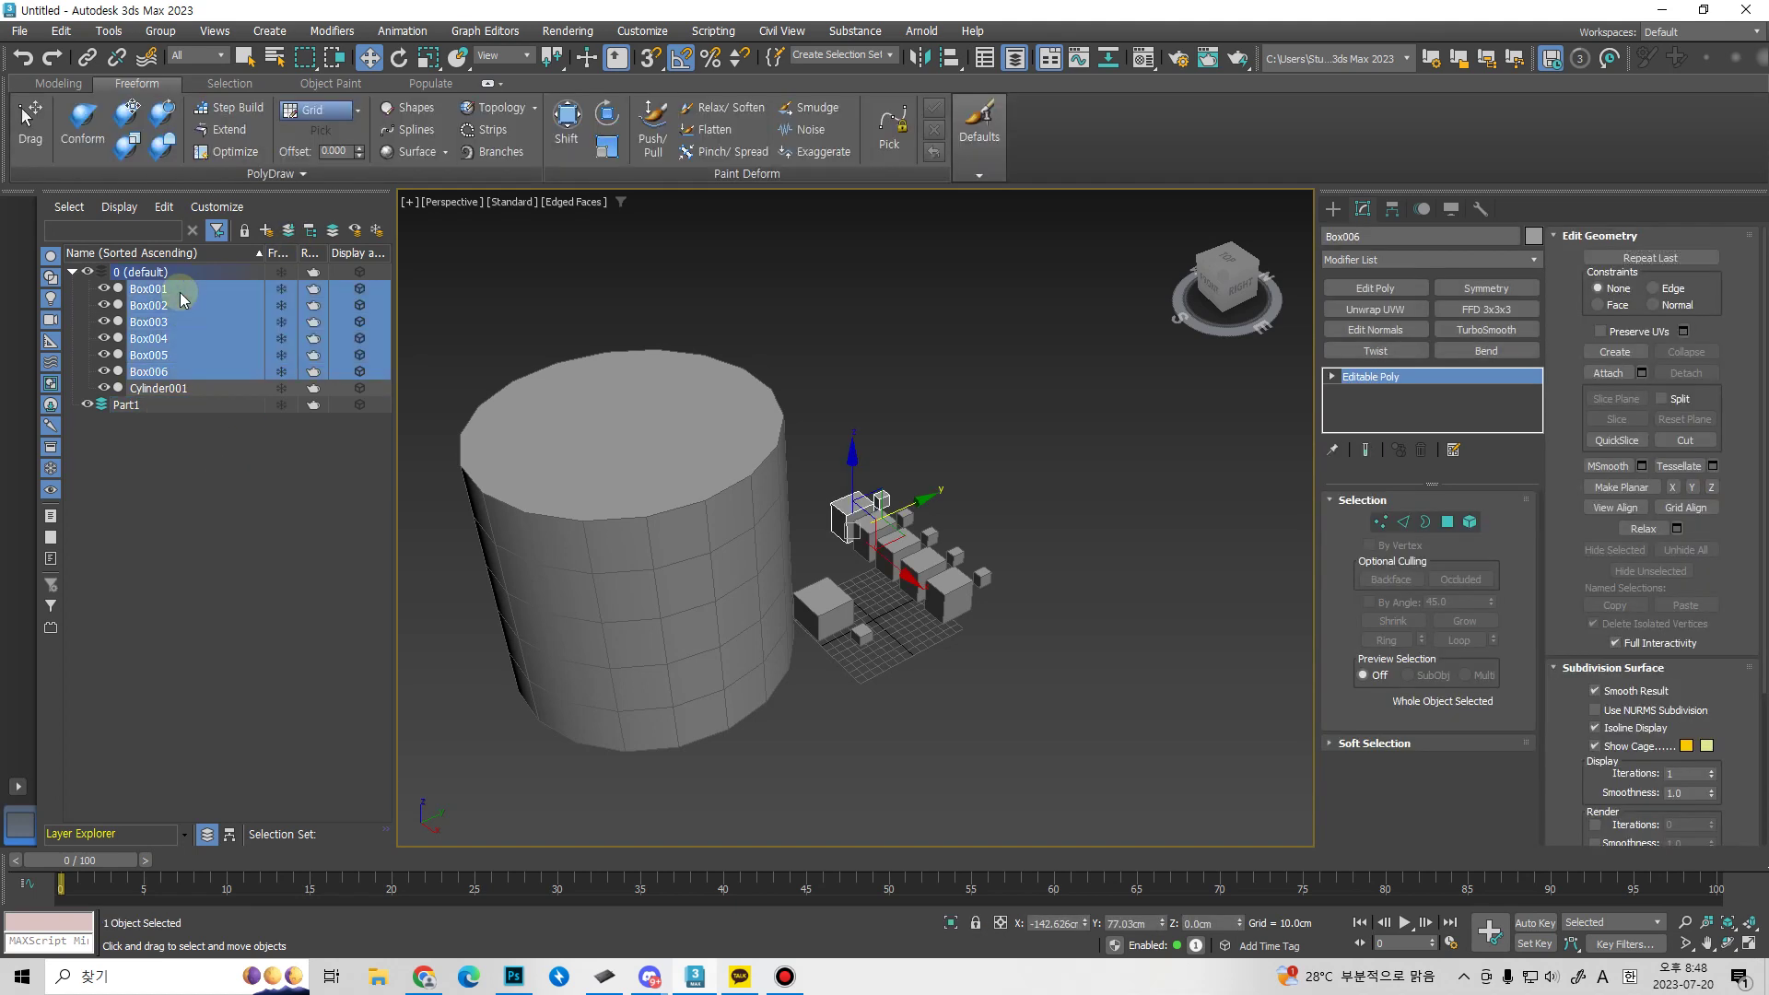
pyautogui.moveTo(164, 372); pyautogui.dragTo(148, 406)
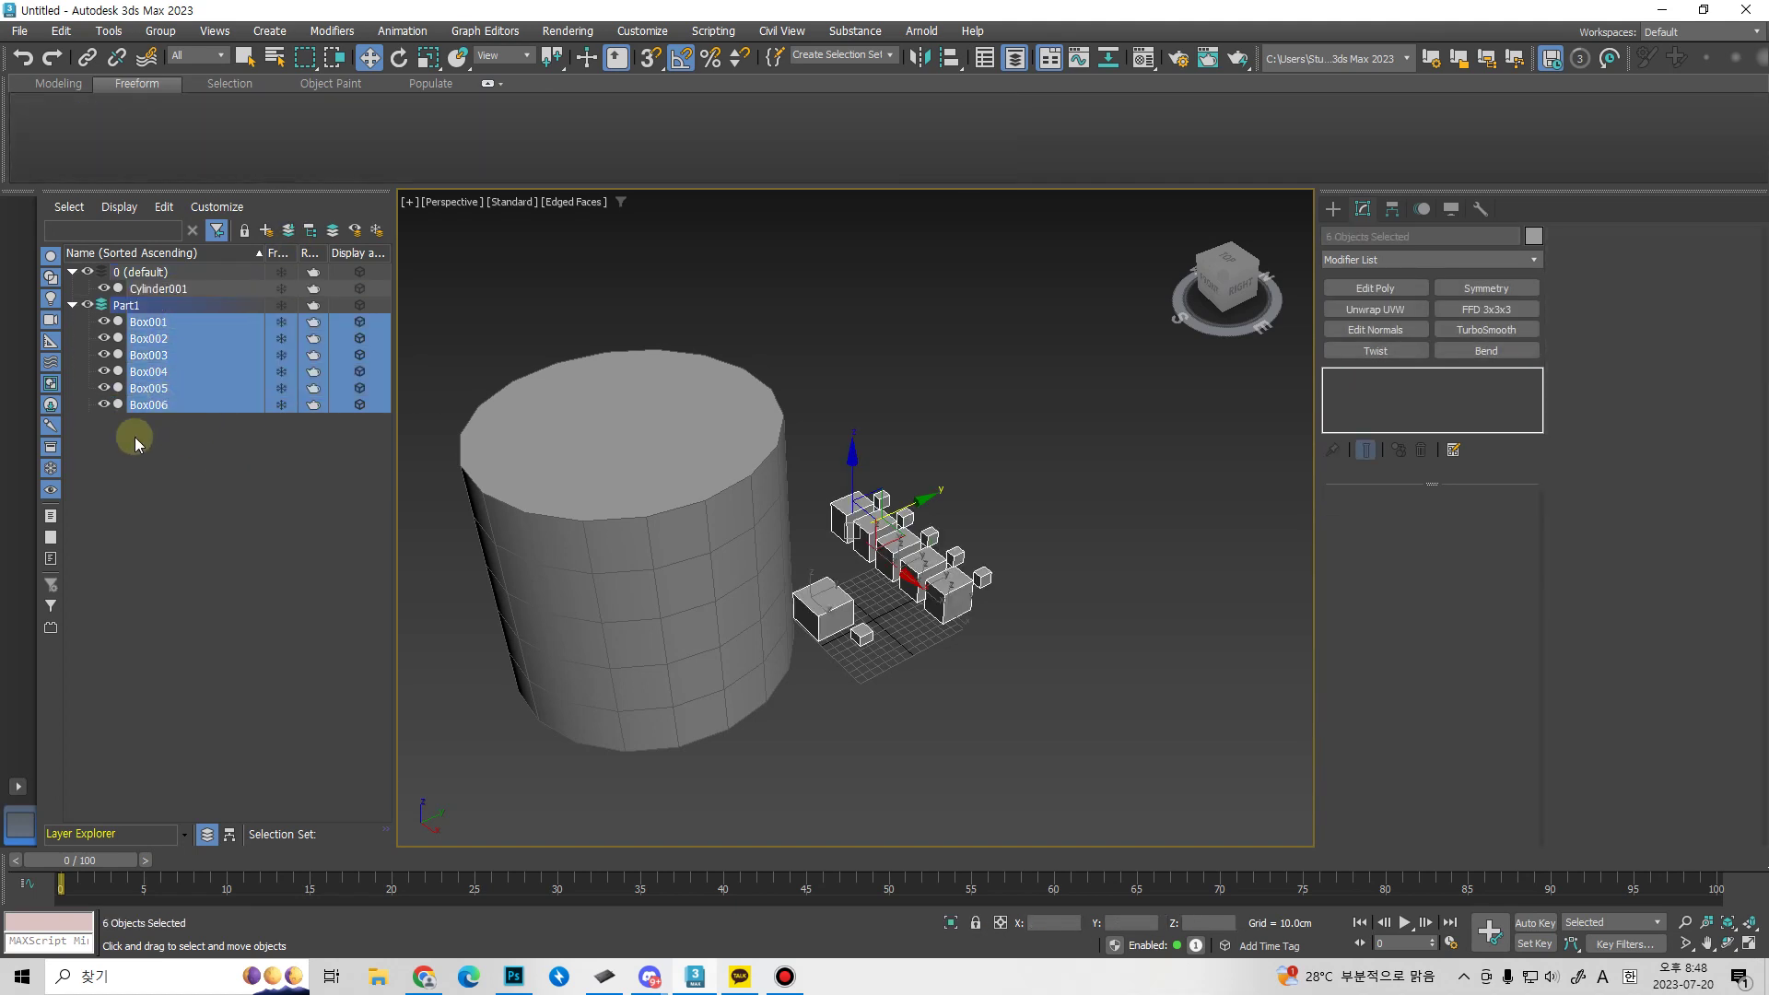
pyautogui.click(176, 507)
# Delete Box001, the box standing beside the cylinder.
pyautogui.keyDown('alt'); pyautogui.moveTo(625, 493); pyautogui.dragTo(841, 564, button='middle'); pyautogui.keyUp('alt')
pyautogui.scroll(2, 826, 547)
pyautogui.click(772, 536)
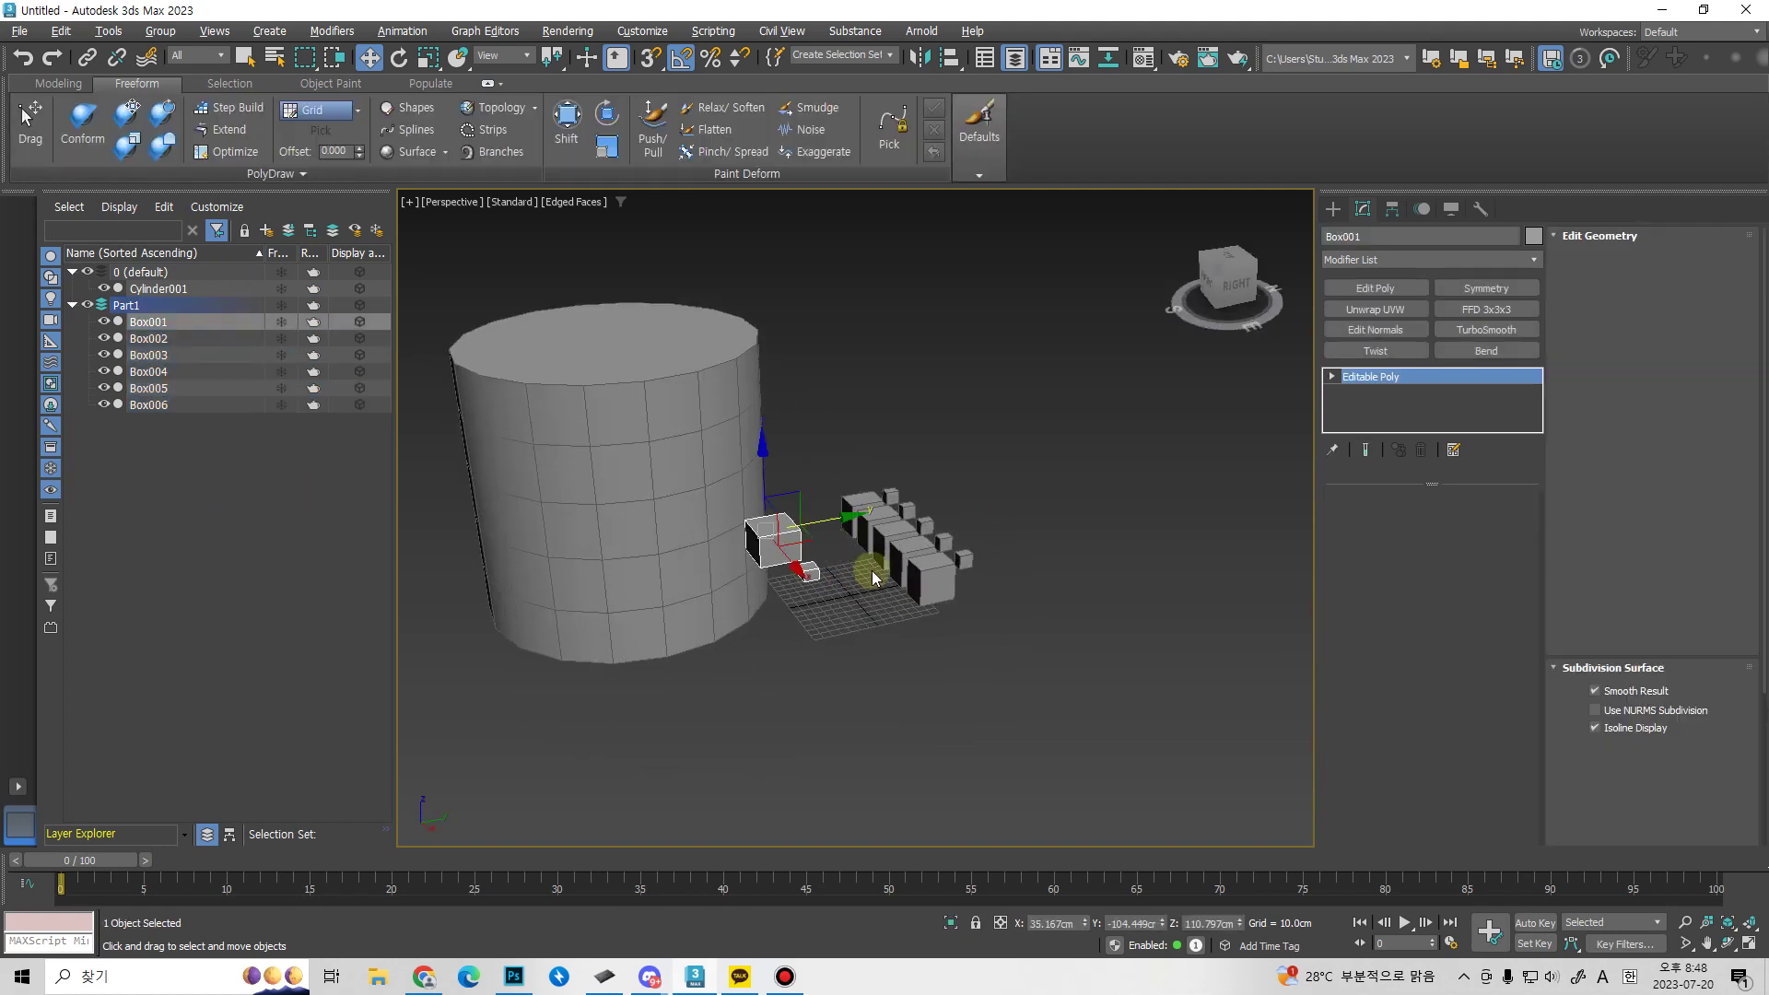
pyautogui.press('Delete')
pyautogui.moveTo(822, 520); pyautogui.dragTo(718, 598, button='middle')
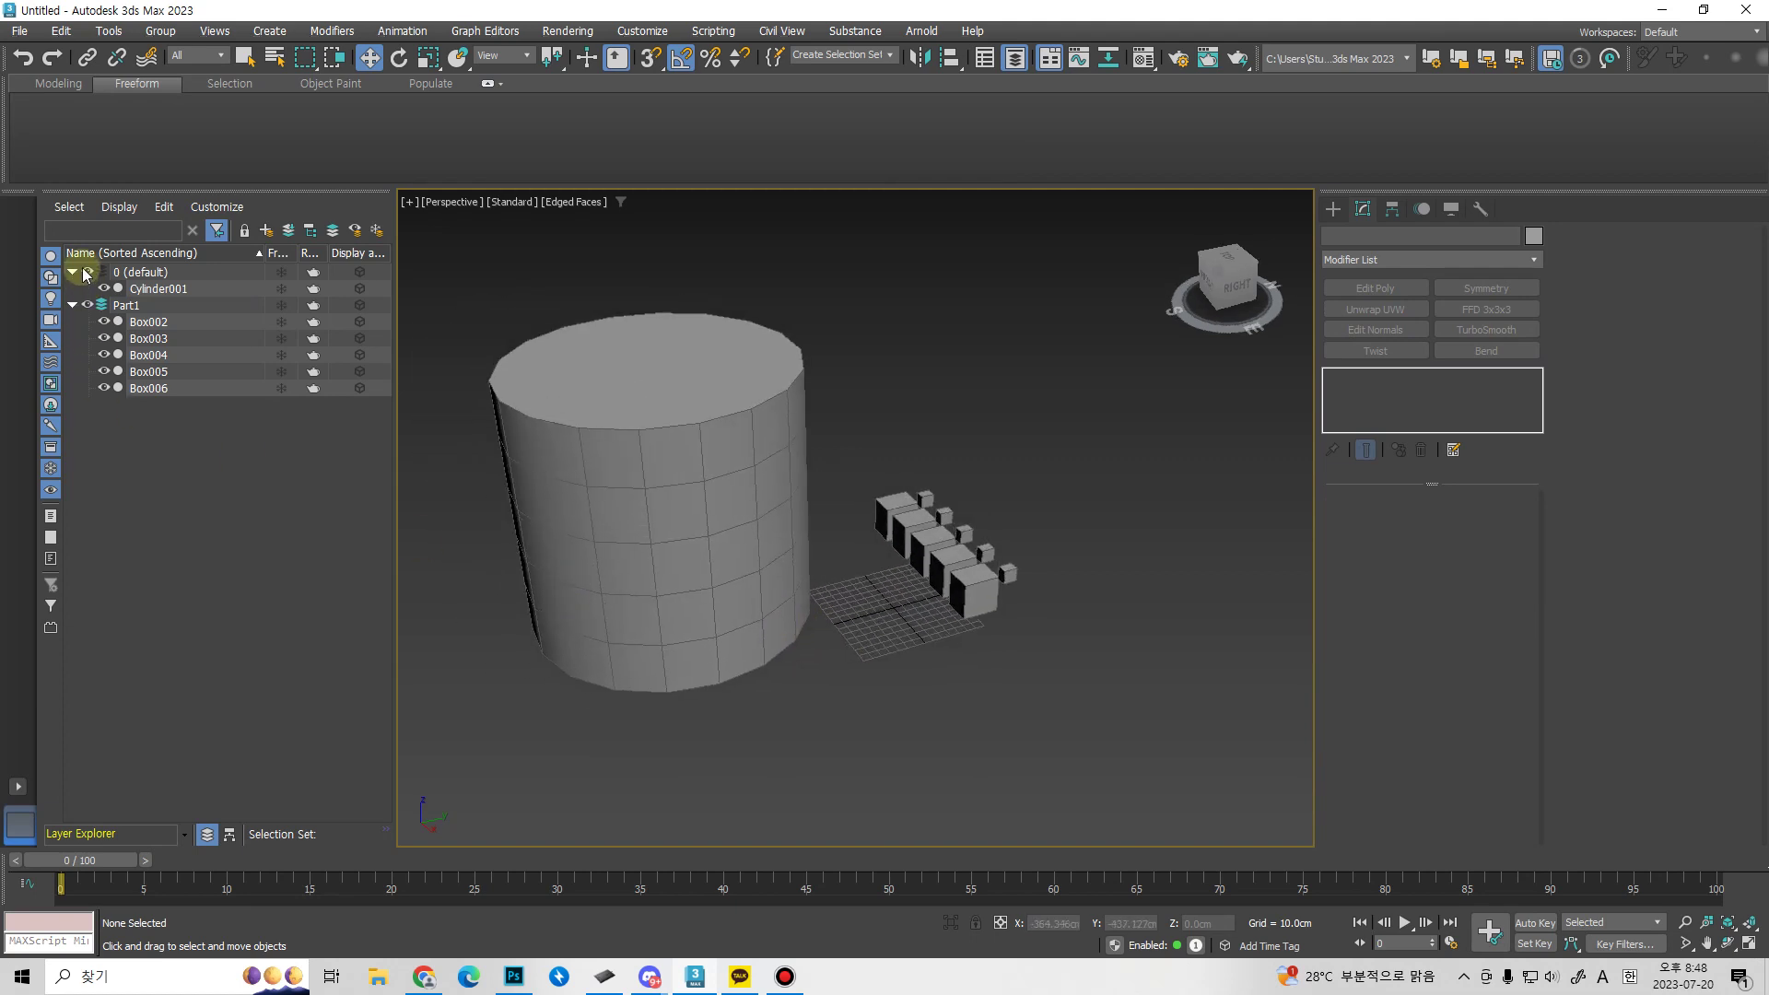
# Hide and show the 0 (default) layer, and widen the Layer Explorer so the Frozen column heading is readable.
pyautogui.click(88, 272)
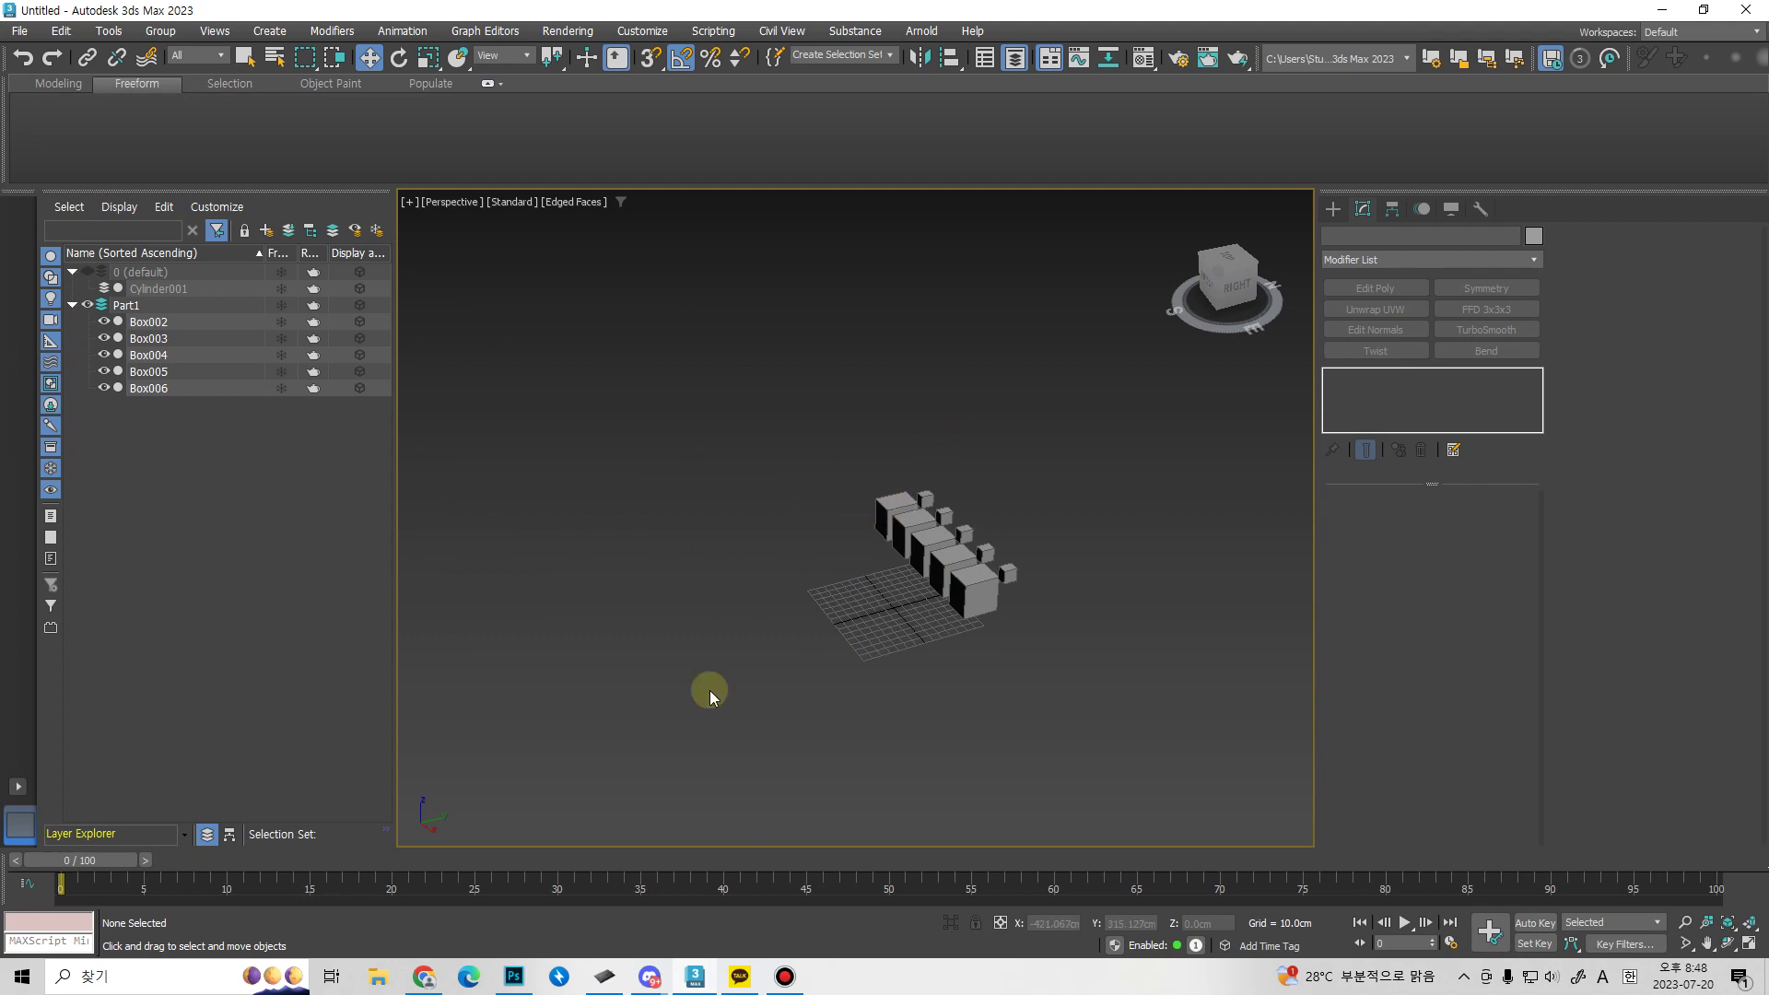
pyautogui.click(88, 272)
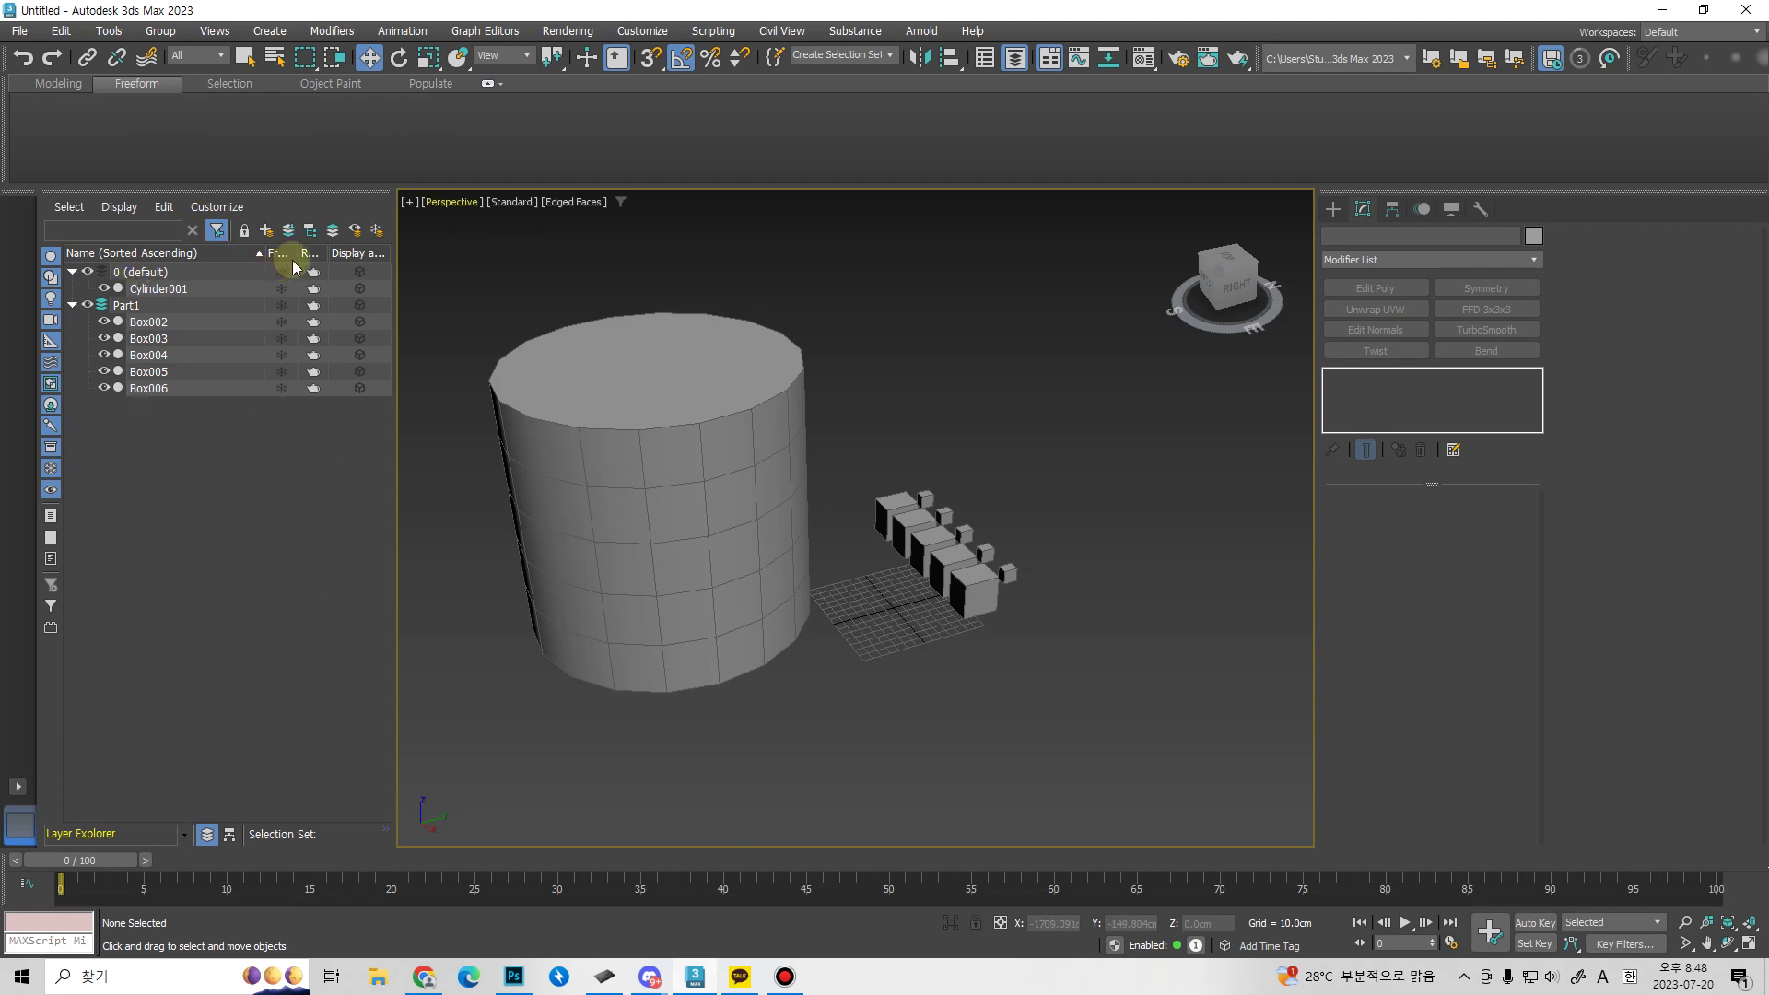
pyautogui.moveTo(295, 255); pyautogui.dragTo(489, 277)
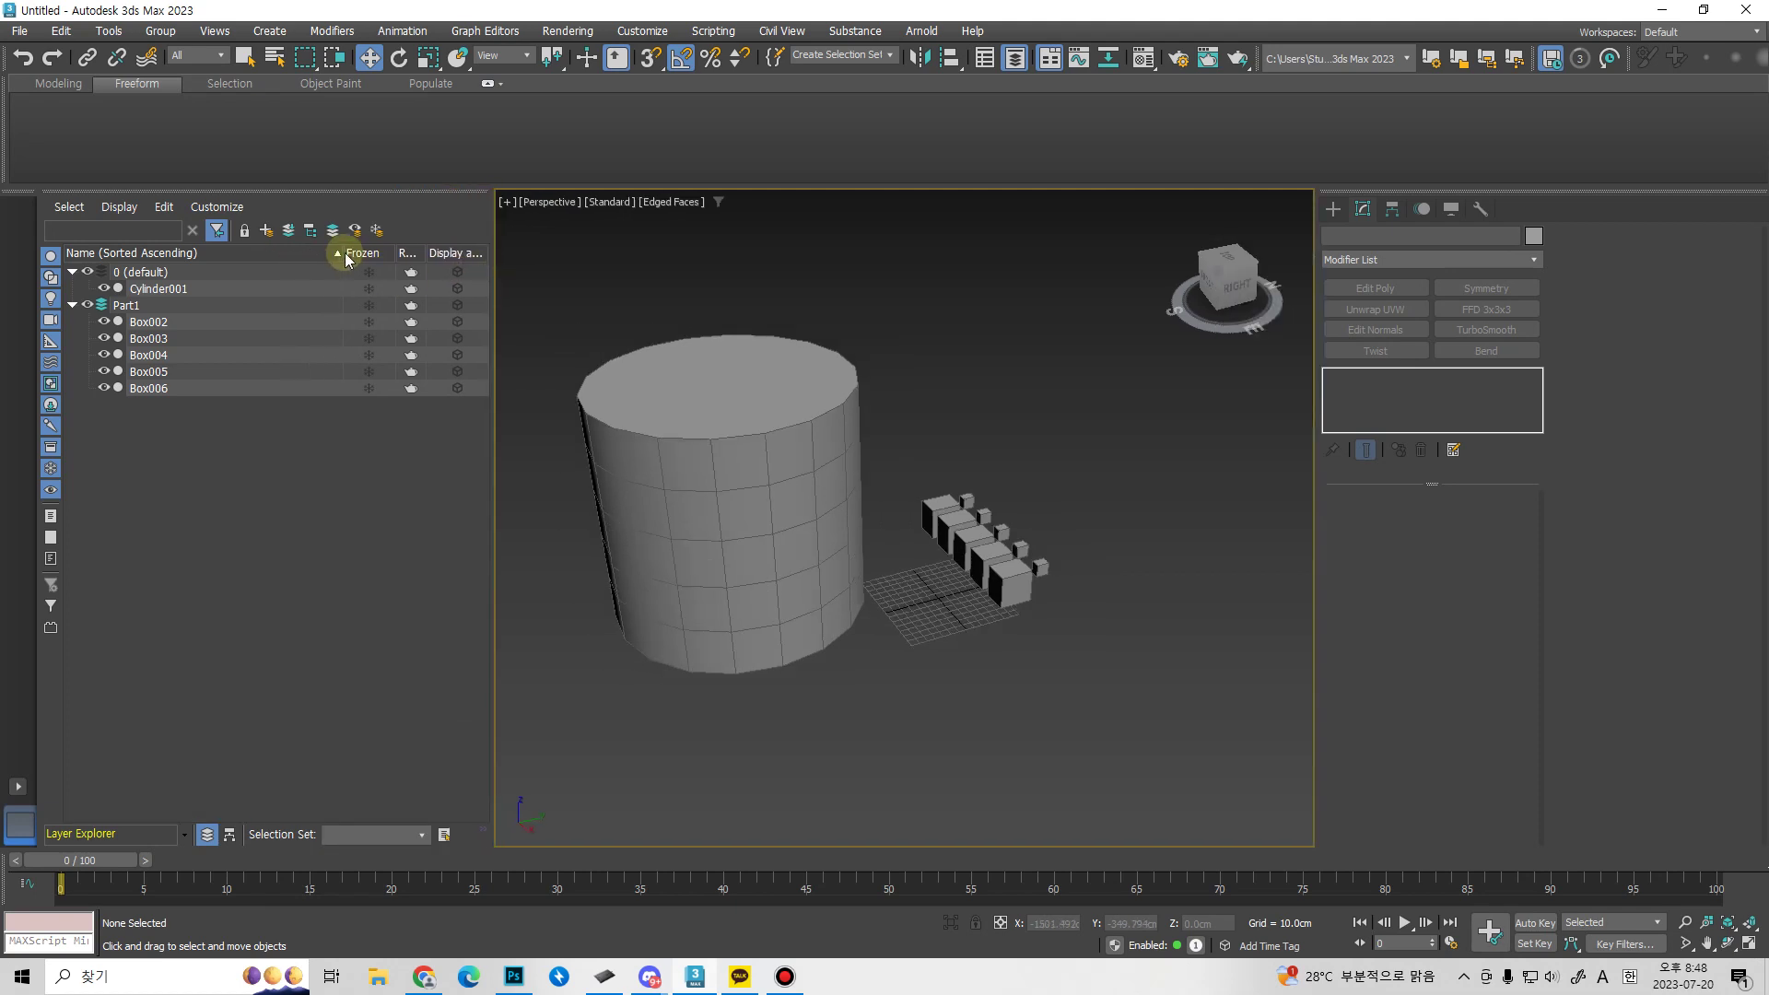
pyautogui.moveTo(337, 252); pyautogui.dragTo(301, 252)
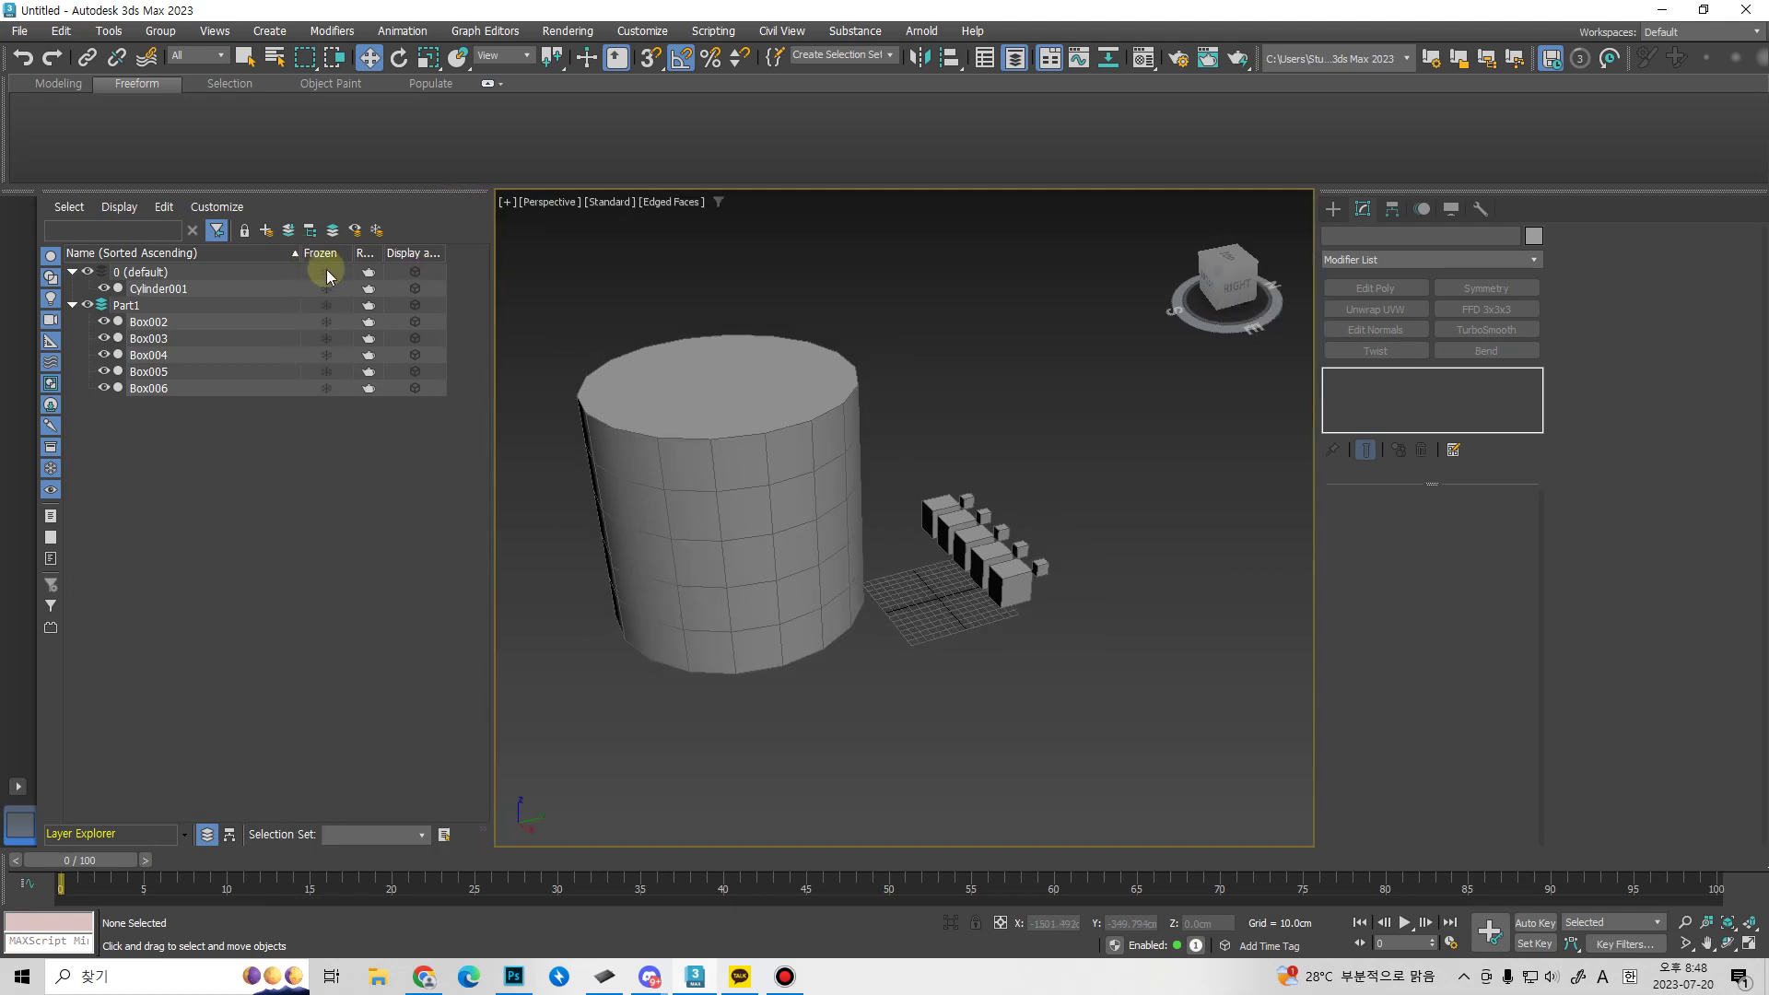
# Freeze the 0 (default) layer and select all five boxes in the viewport with a region around them and the cylinder.
pyautogui.click(328, 273)
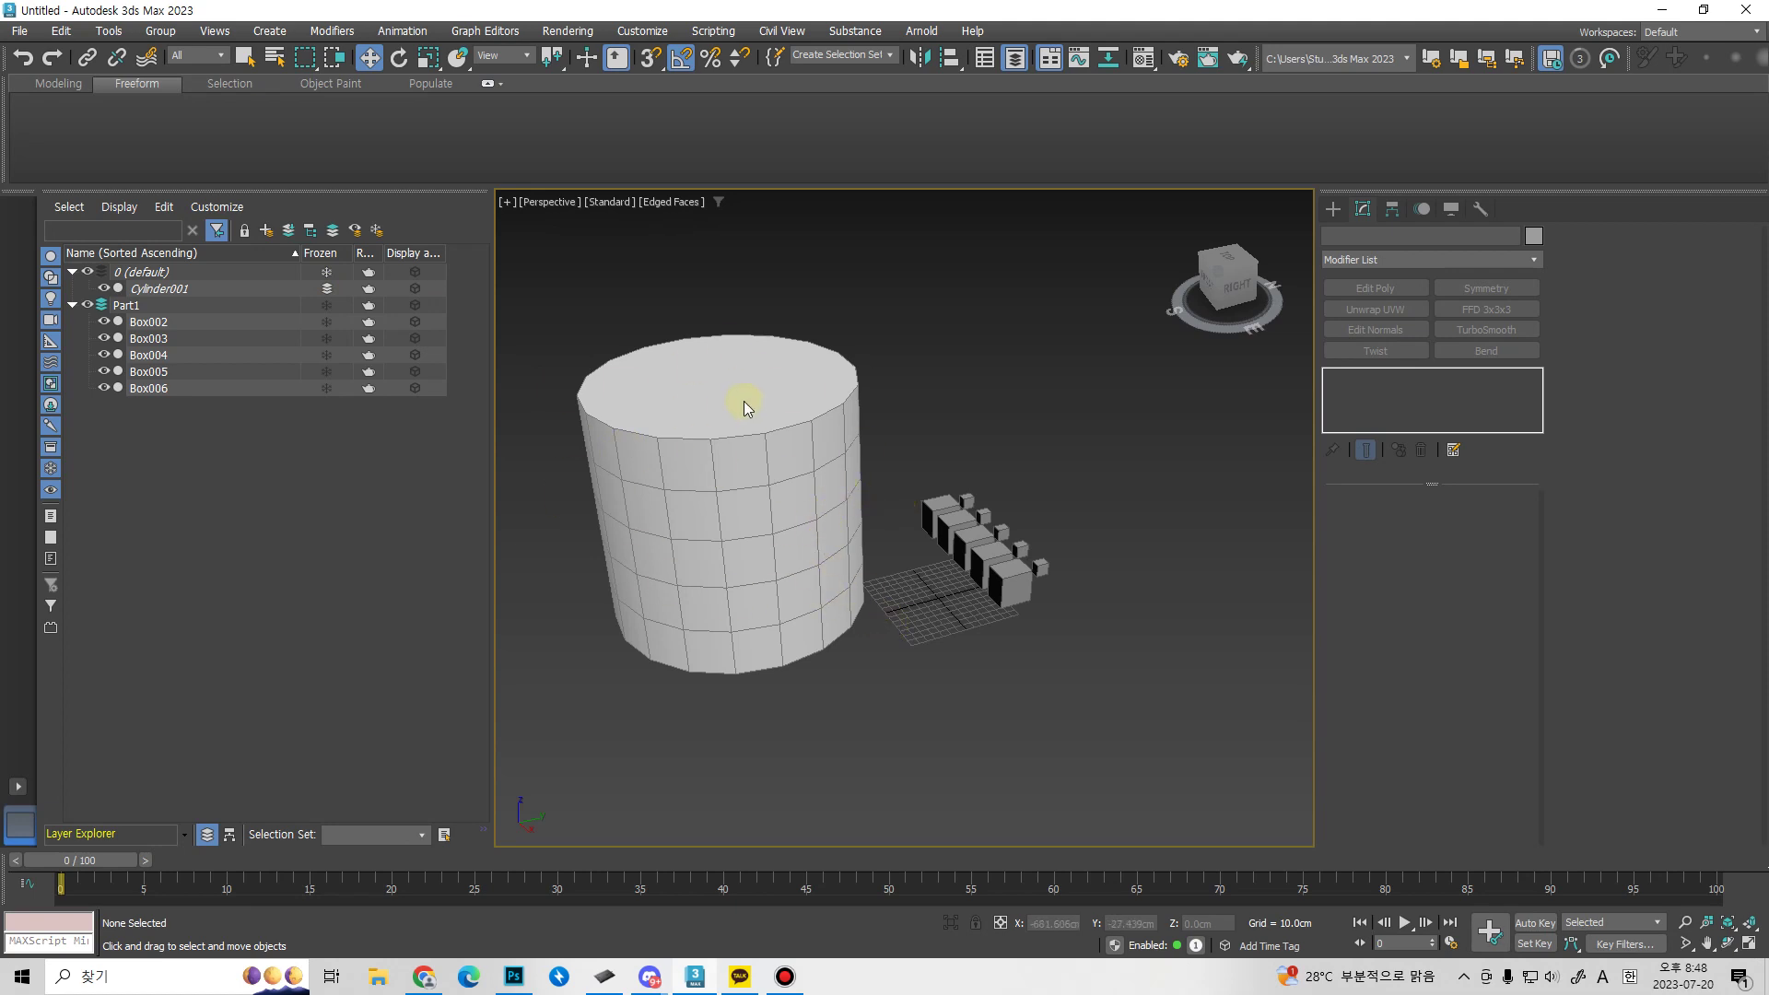
pyautogui.click(1013, 590)
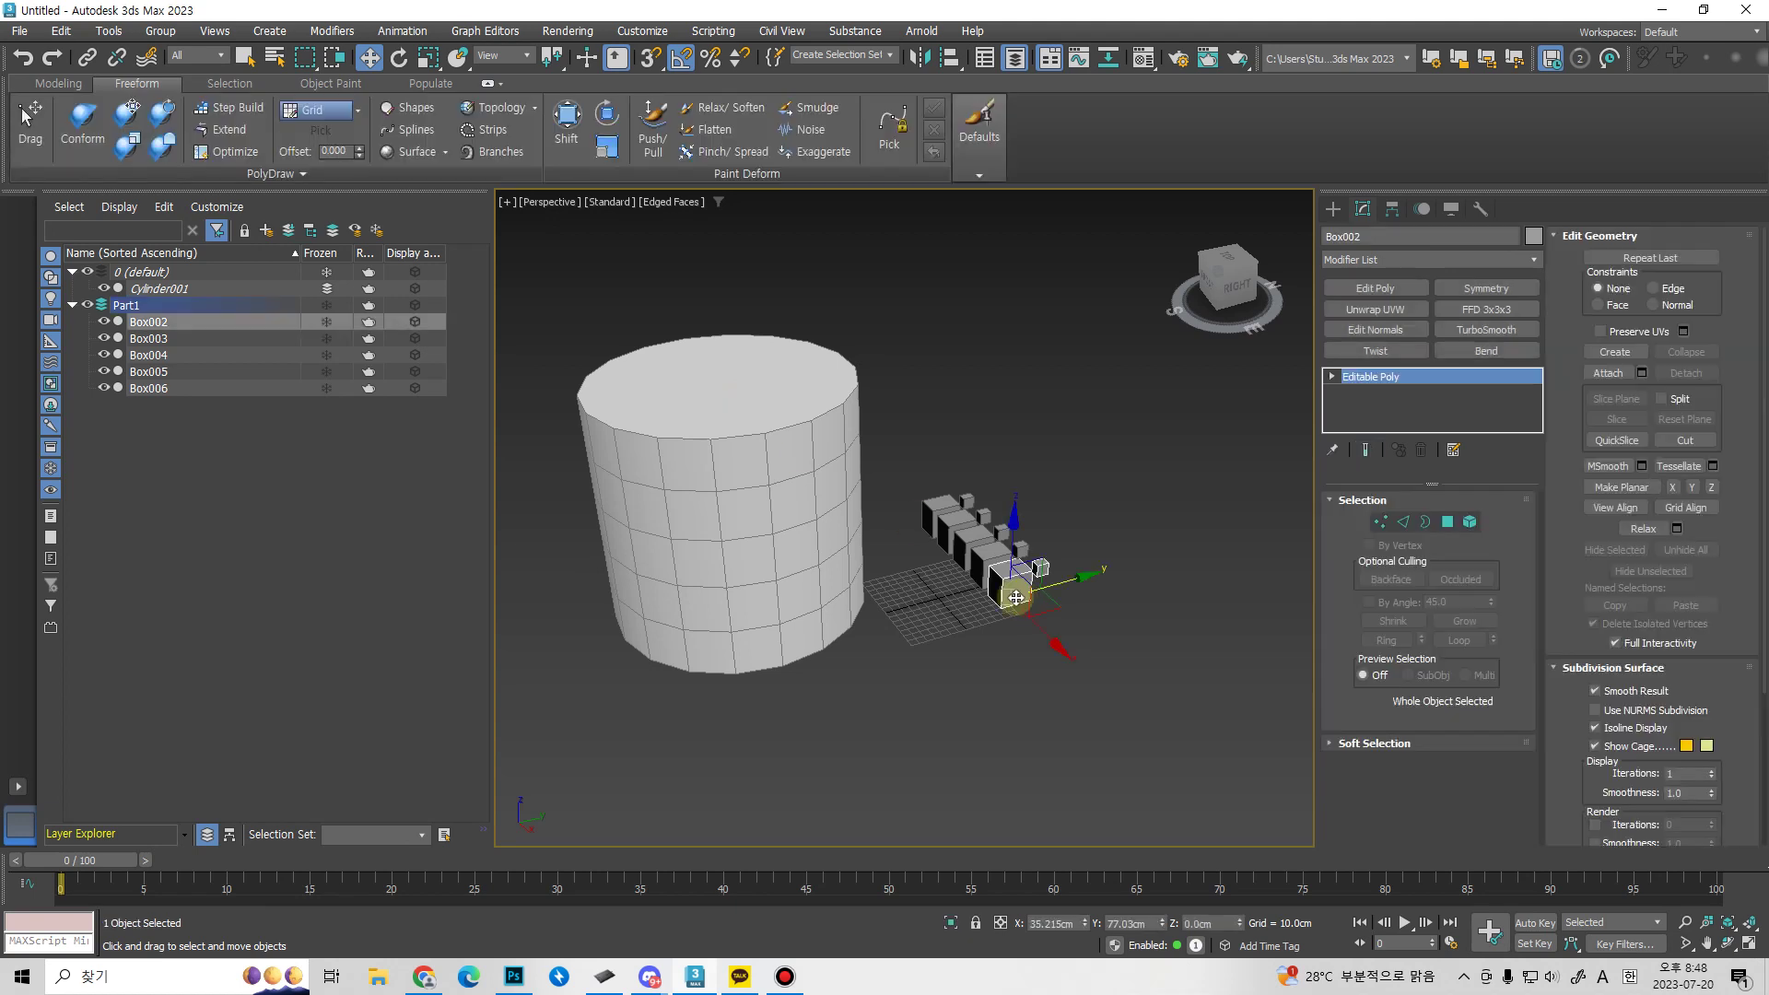
pyautogui.moveTo(1184, 463); pyautogui.dragTo(486, 783)
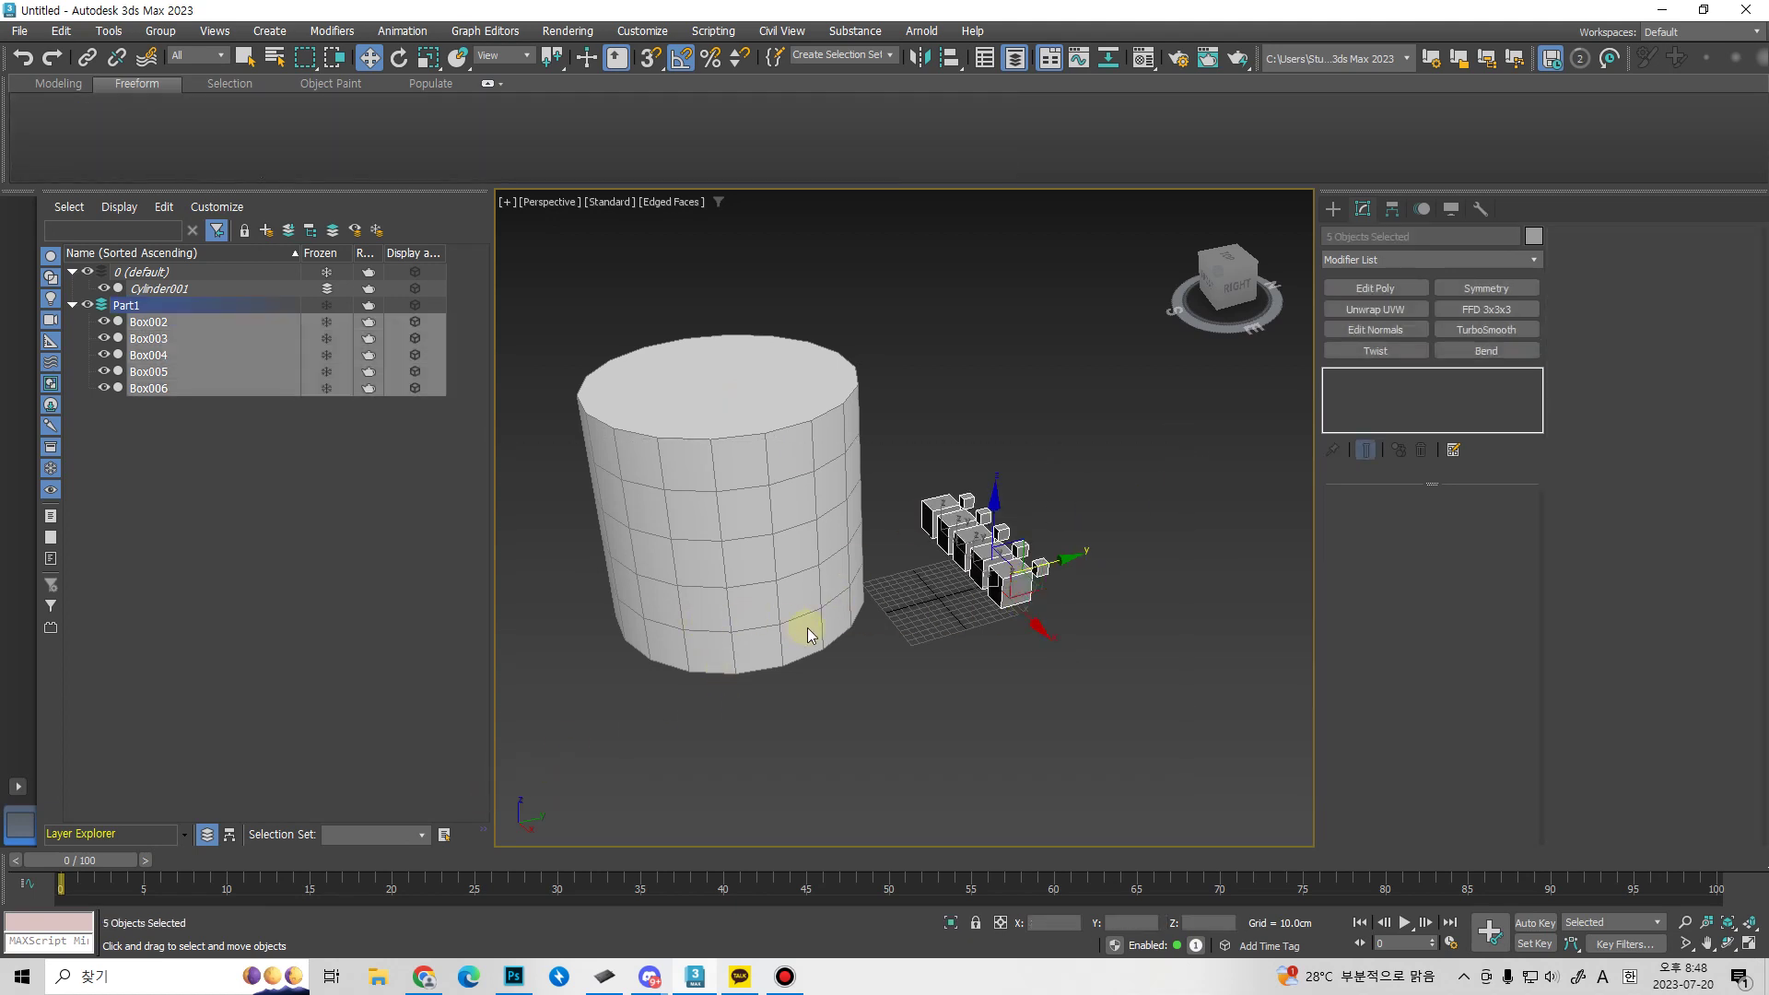
# Switch the viewport to wireframe, and twice clear the box selection and undo the deselection.
pyautogui.keyDown('alt'); pyautogui.moveTo(887, 650); pyautogui.dragTo(1101, 671, button='middle'); pyautogui.keyUp('alt')
pyautogui.press('F3')
pyautogui.click(1102, 670)
pyautogui.hotkey('ctrl', 'z')
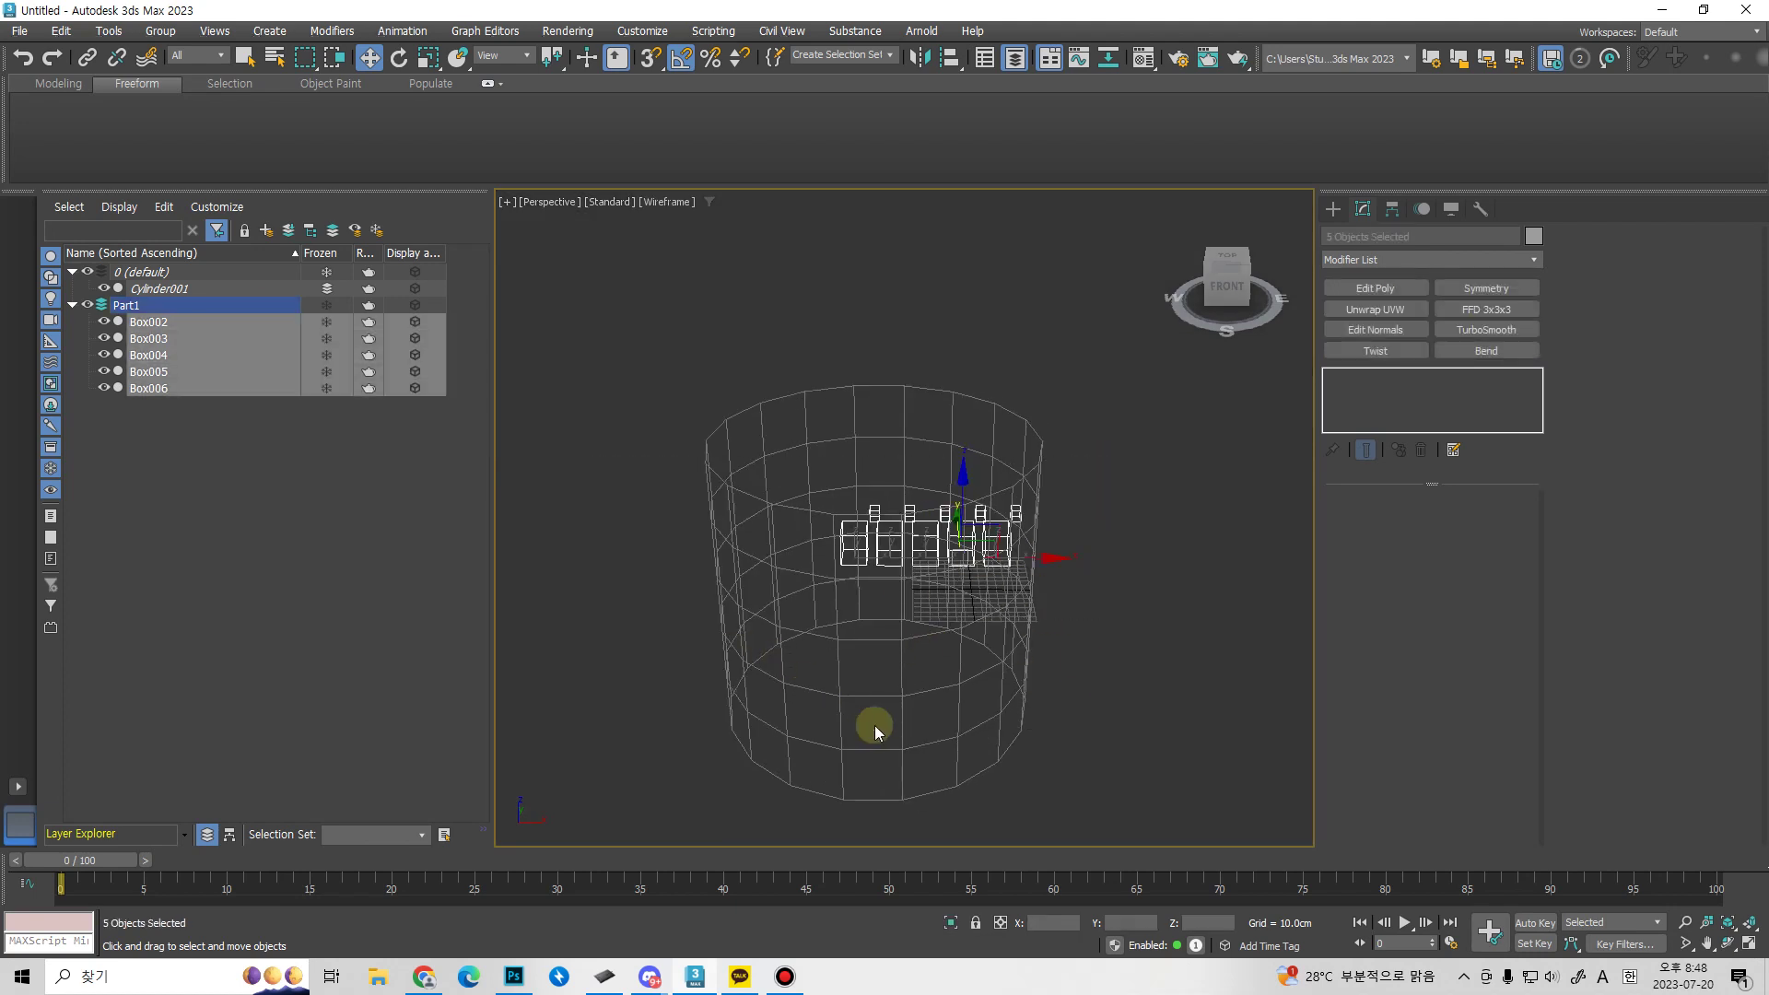
pyautogui.click(1051, 652)
pyautogui.hotkey('ctrl', 'z')
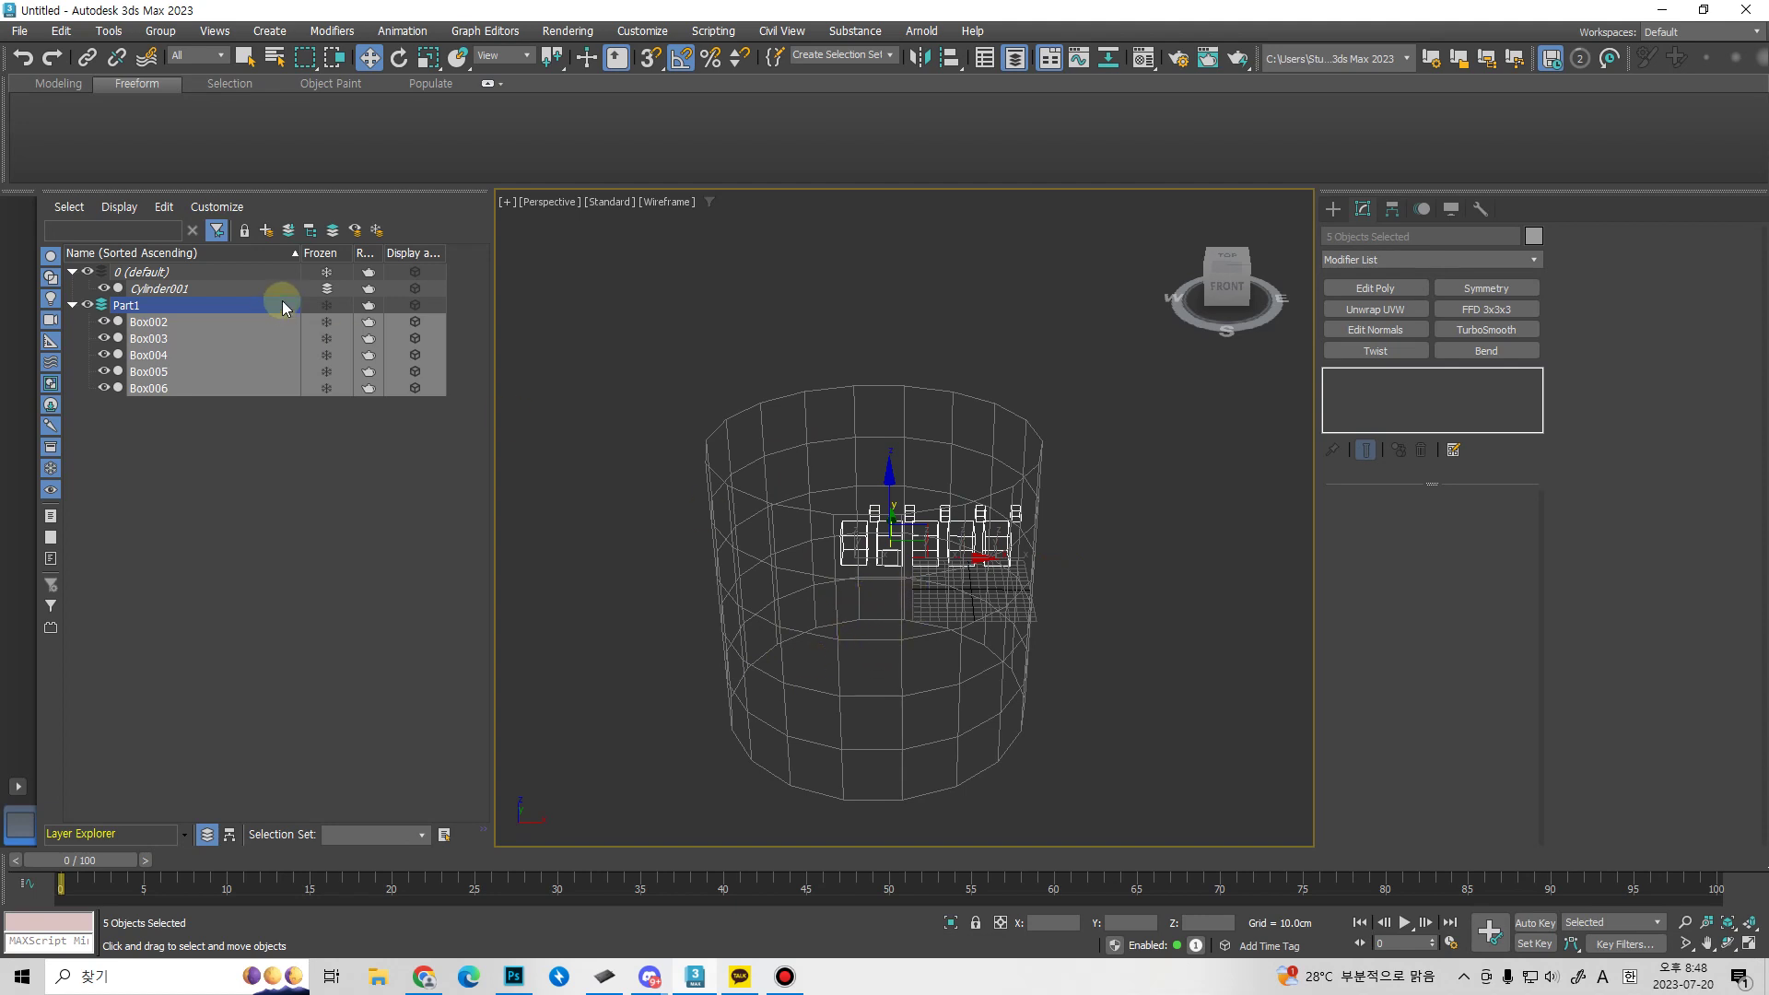
# Unfreeze the 0 (default) layer, select the cylinder and return the viewport to shaded display with edged faces.
pyautogui.click(327, 274)
pyautogui.click(896, 705)
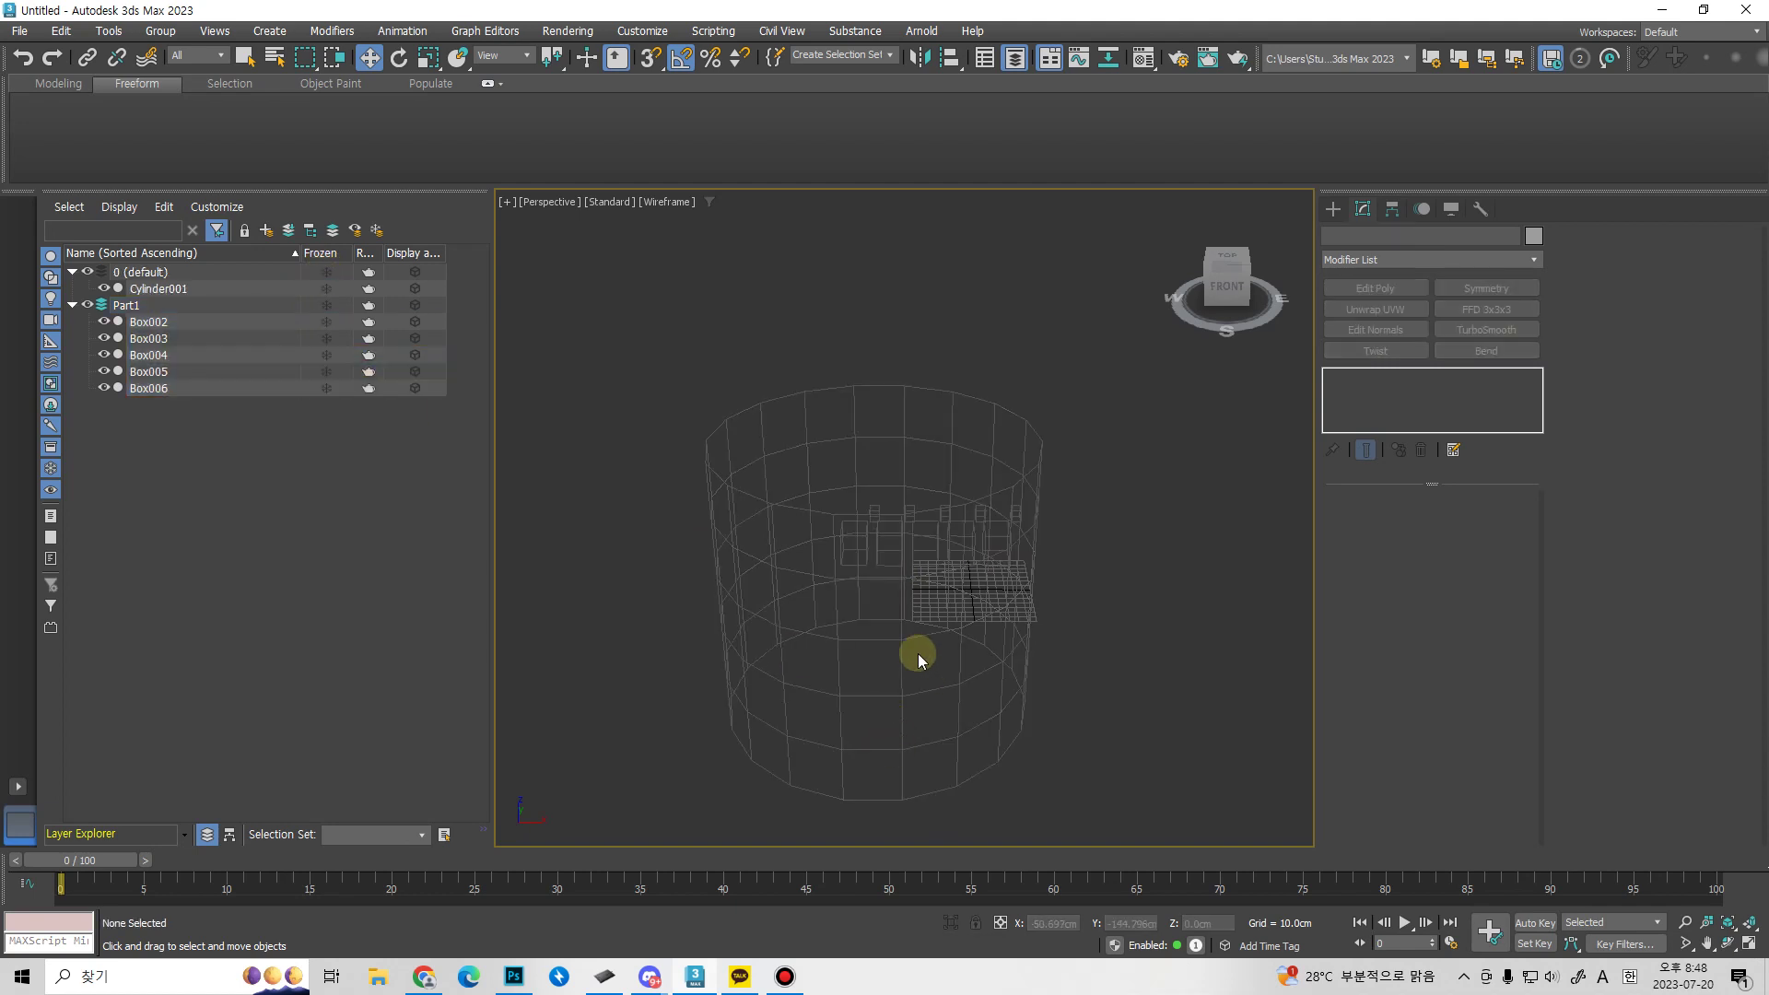
pyautogui.click(900, 640)
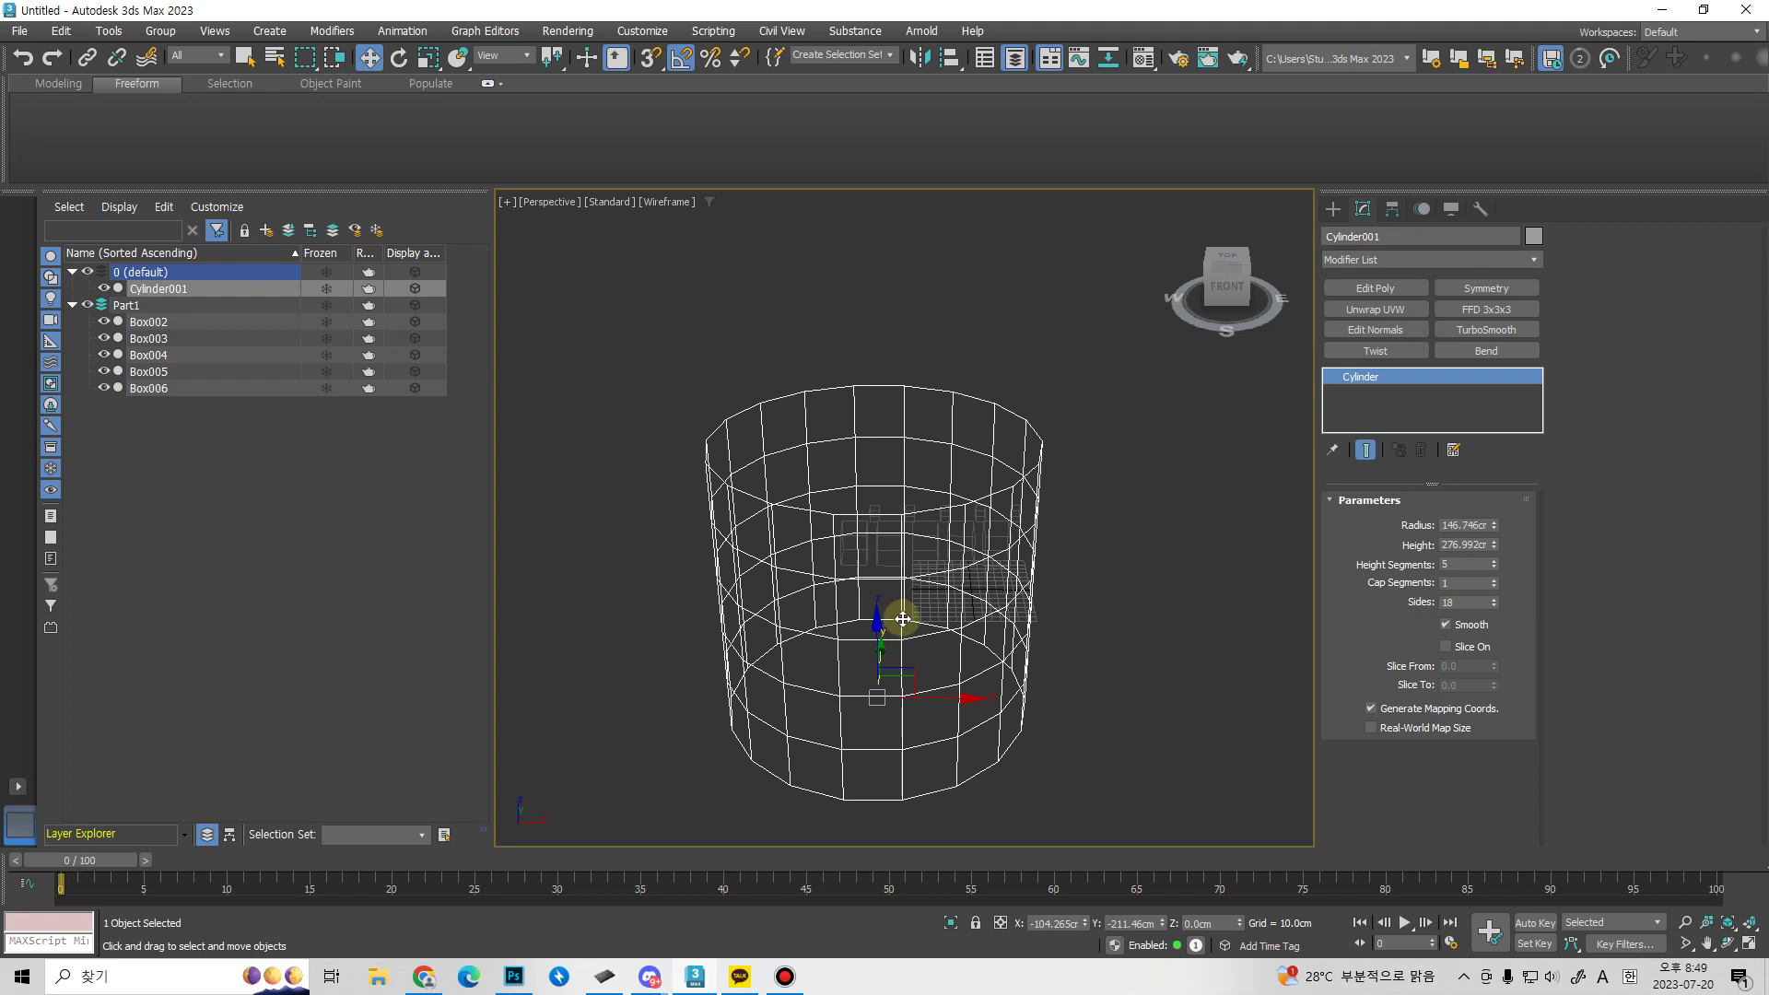
pyautogui.press('F3')
pyautogui.keyDown('alt'); pyautogui.moveTo(870, 640); pyautogui.dragTo(758, 584, button='middle'); pyautogui.keyUp('alt')
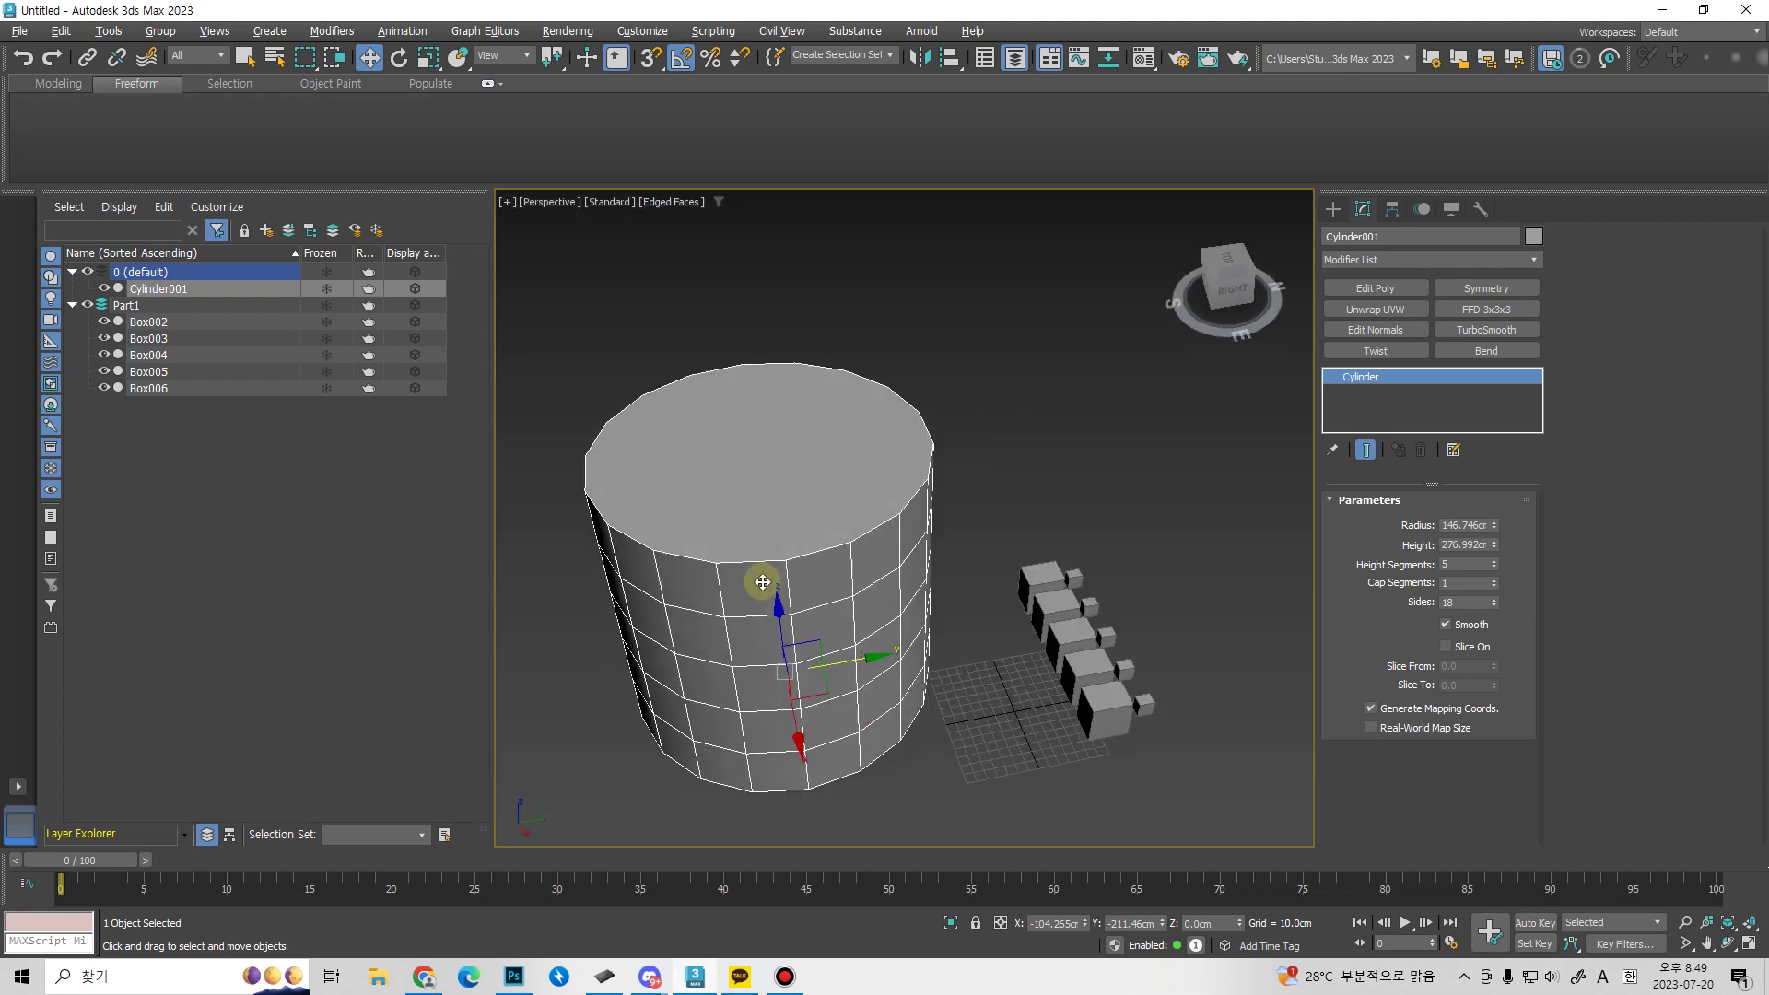
pyautogui.rightClick(760, 581)
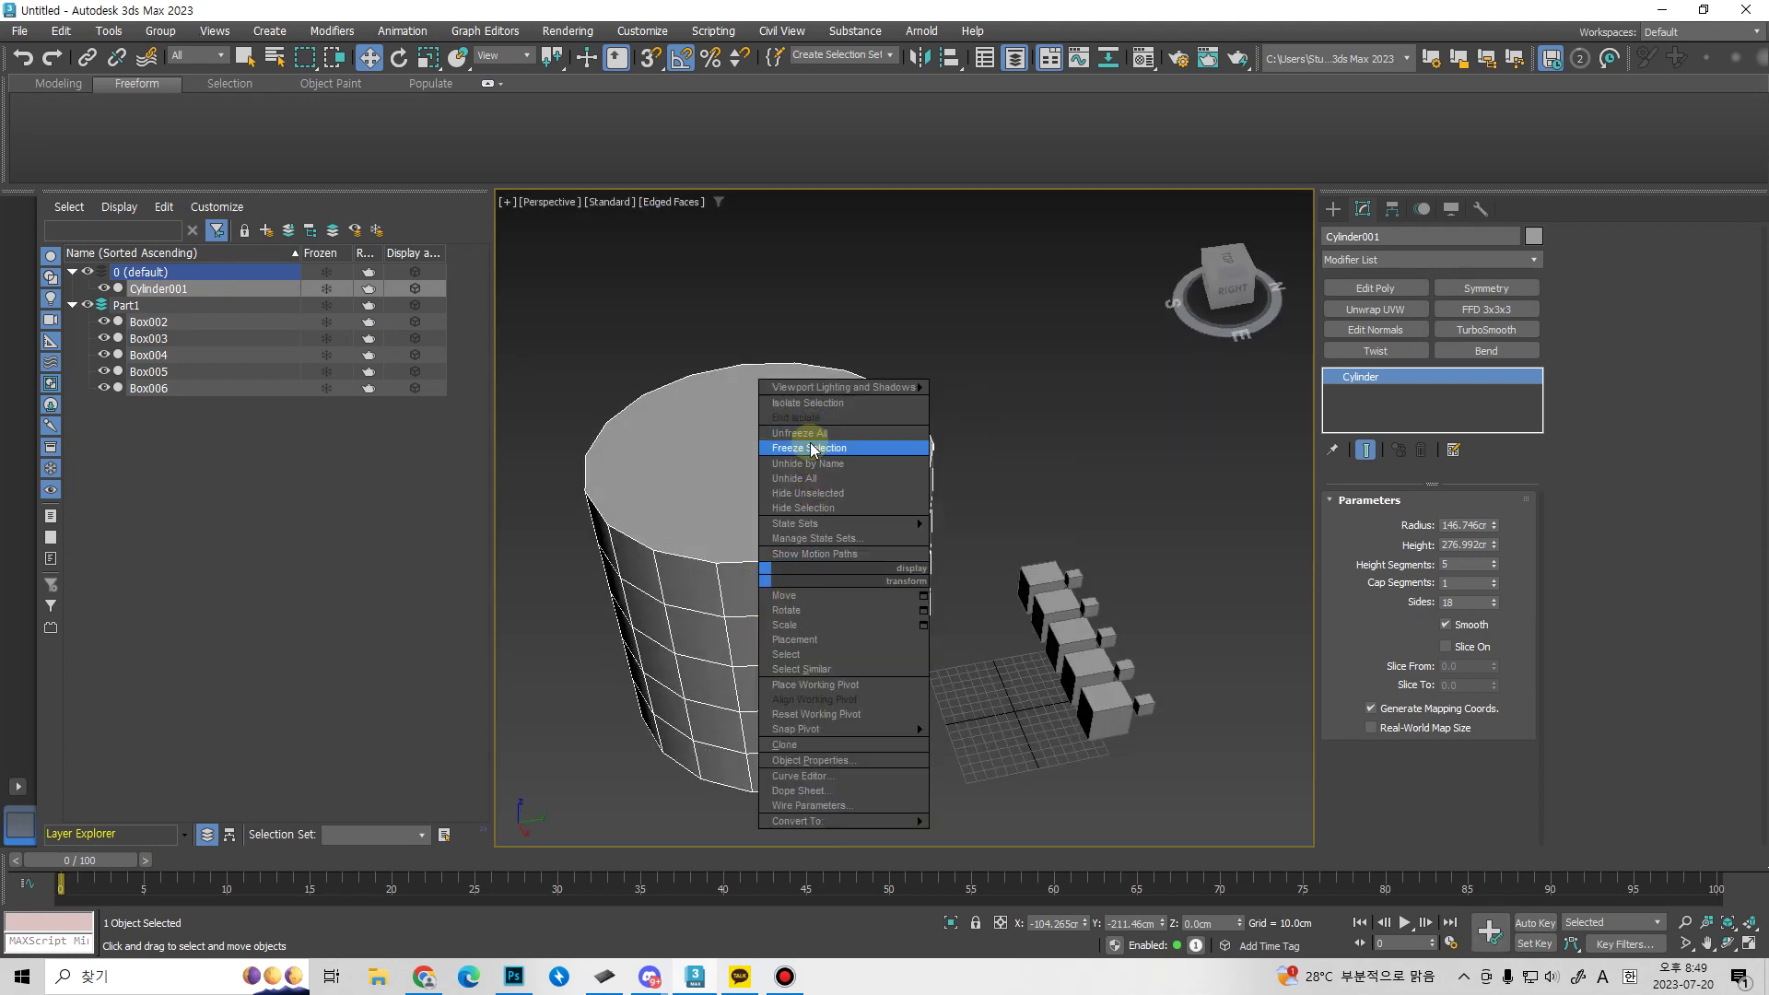
pyautogui.moveTo(842, 387)
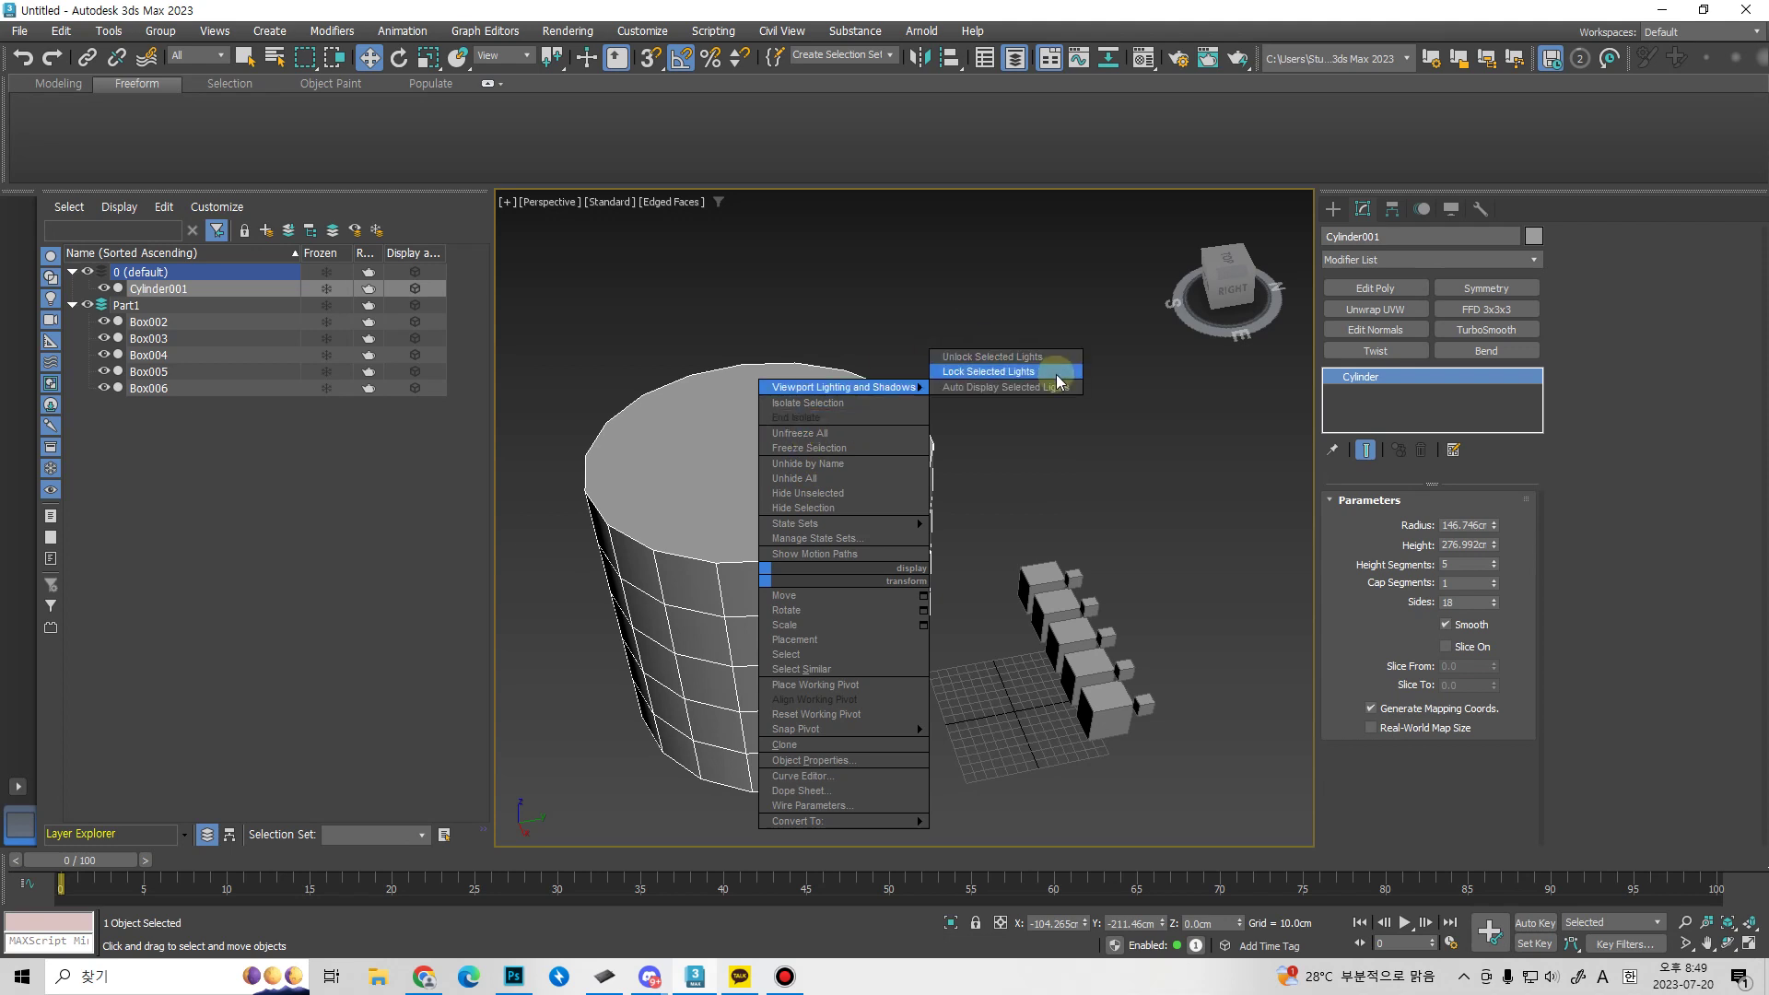
pyautogui.click(1140, 493)
pyautogui.moveTo(1062, 701); pyautogui.dragTo(1011, 620, button='middle')
pyautogui.moveTo(1011, 620); pyautogui.dragTo(1147, 629, button='middle')
pyautogui.scroll(-1, 960, 666)
pyautogui.moveTo(960, 665); pyautogui.dragTo(916, 657, button='middle')
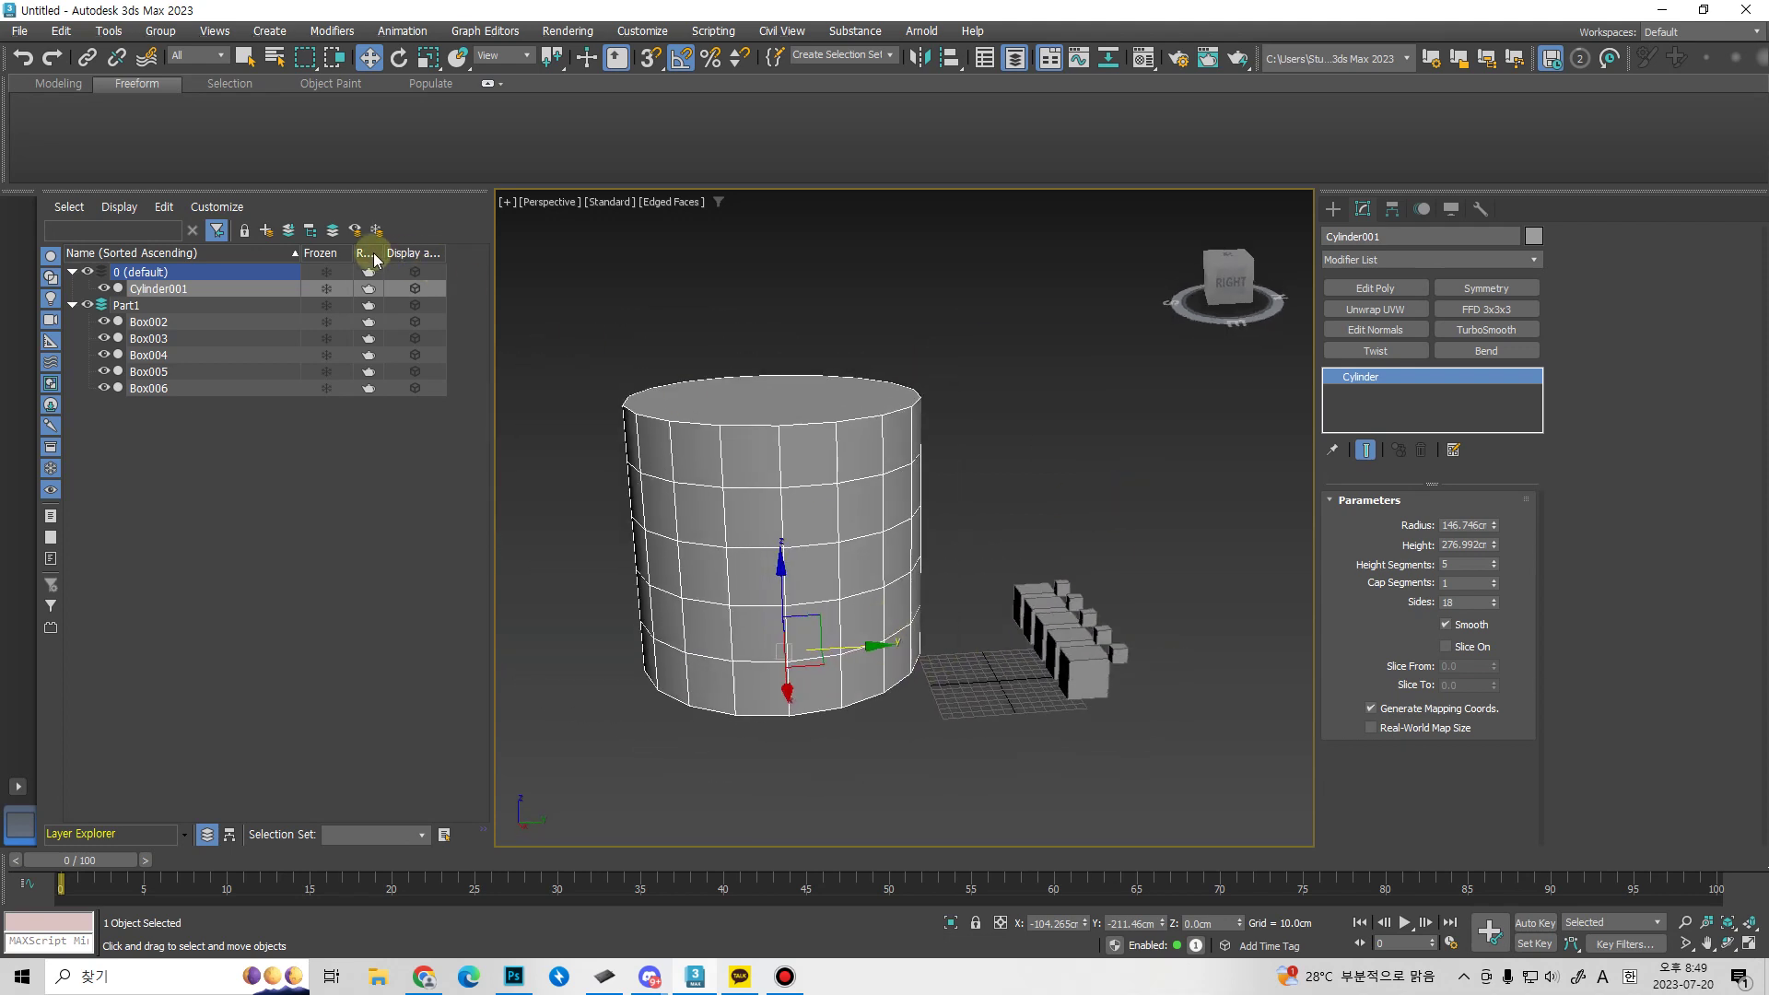
# Widen the Layer Explorer columns so the Display as Box heading is readable, and toggle box display on and off for Cylinder001.
pyautogui.moveTo(377, 251); pyautogui.dragTo(486, 252)
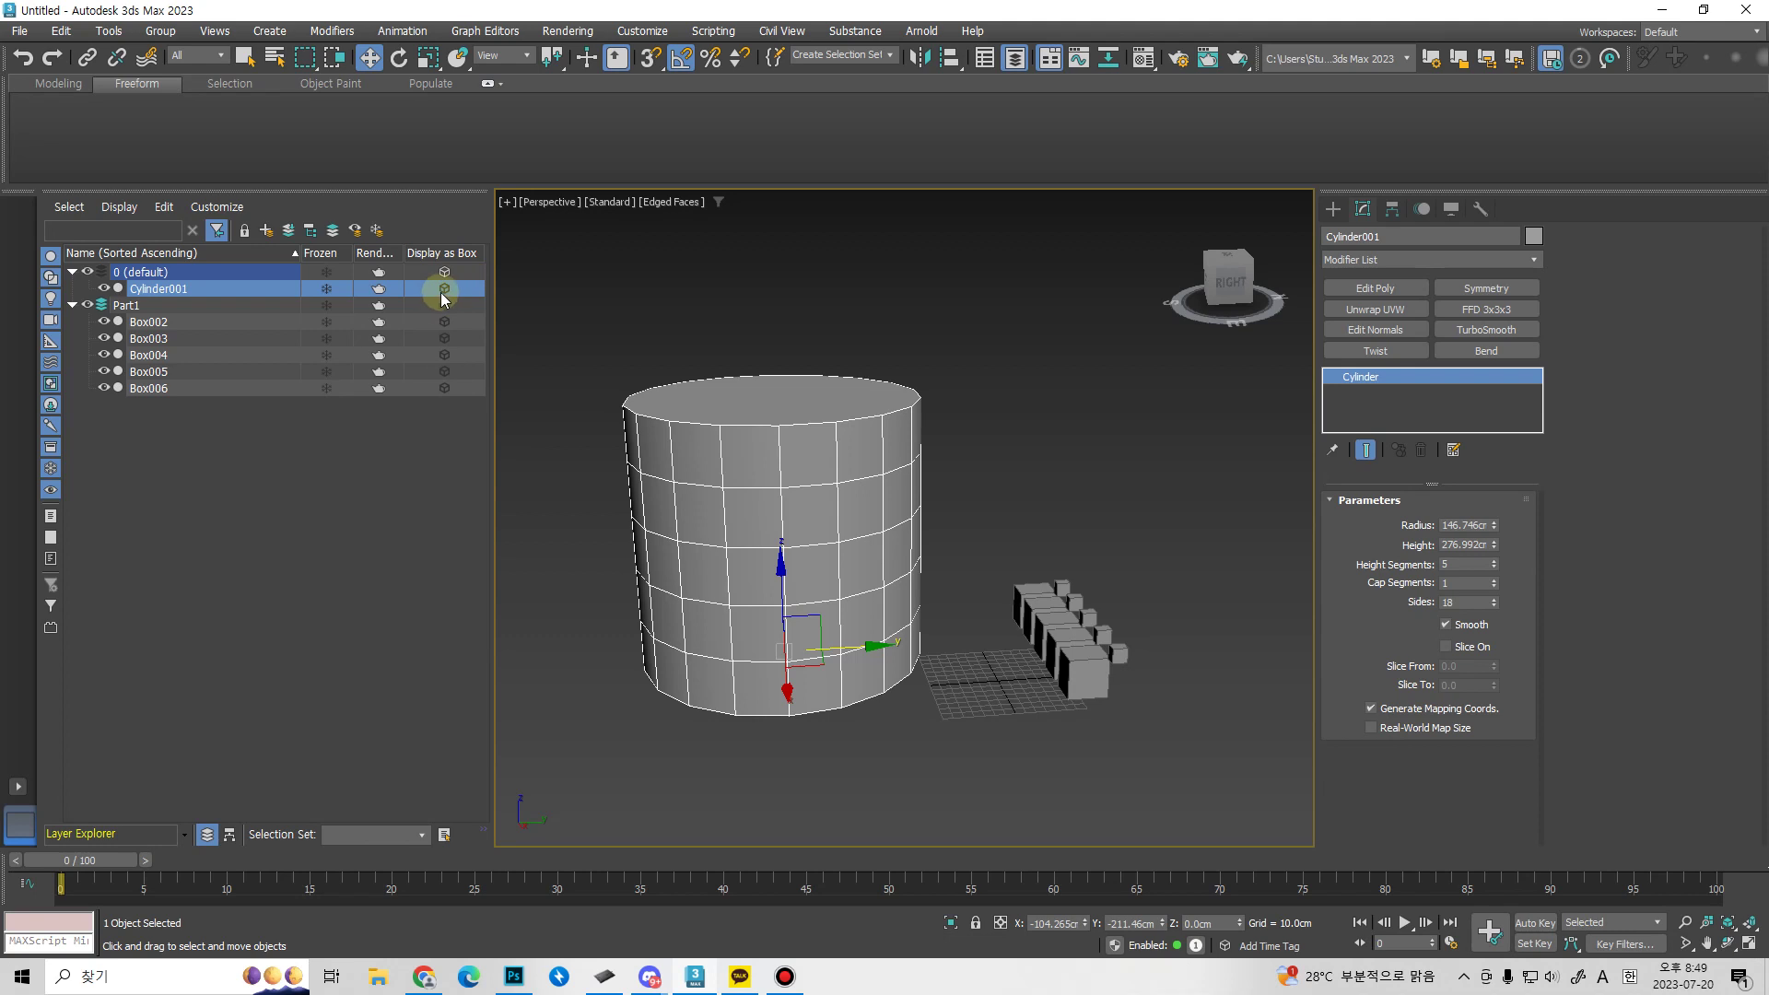
pyautogui.click(443, 288)
pyautogui.click(444, 290)
pyautogui.click(444, 291)
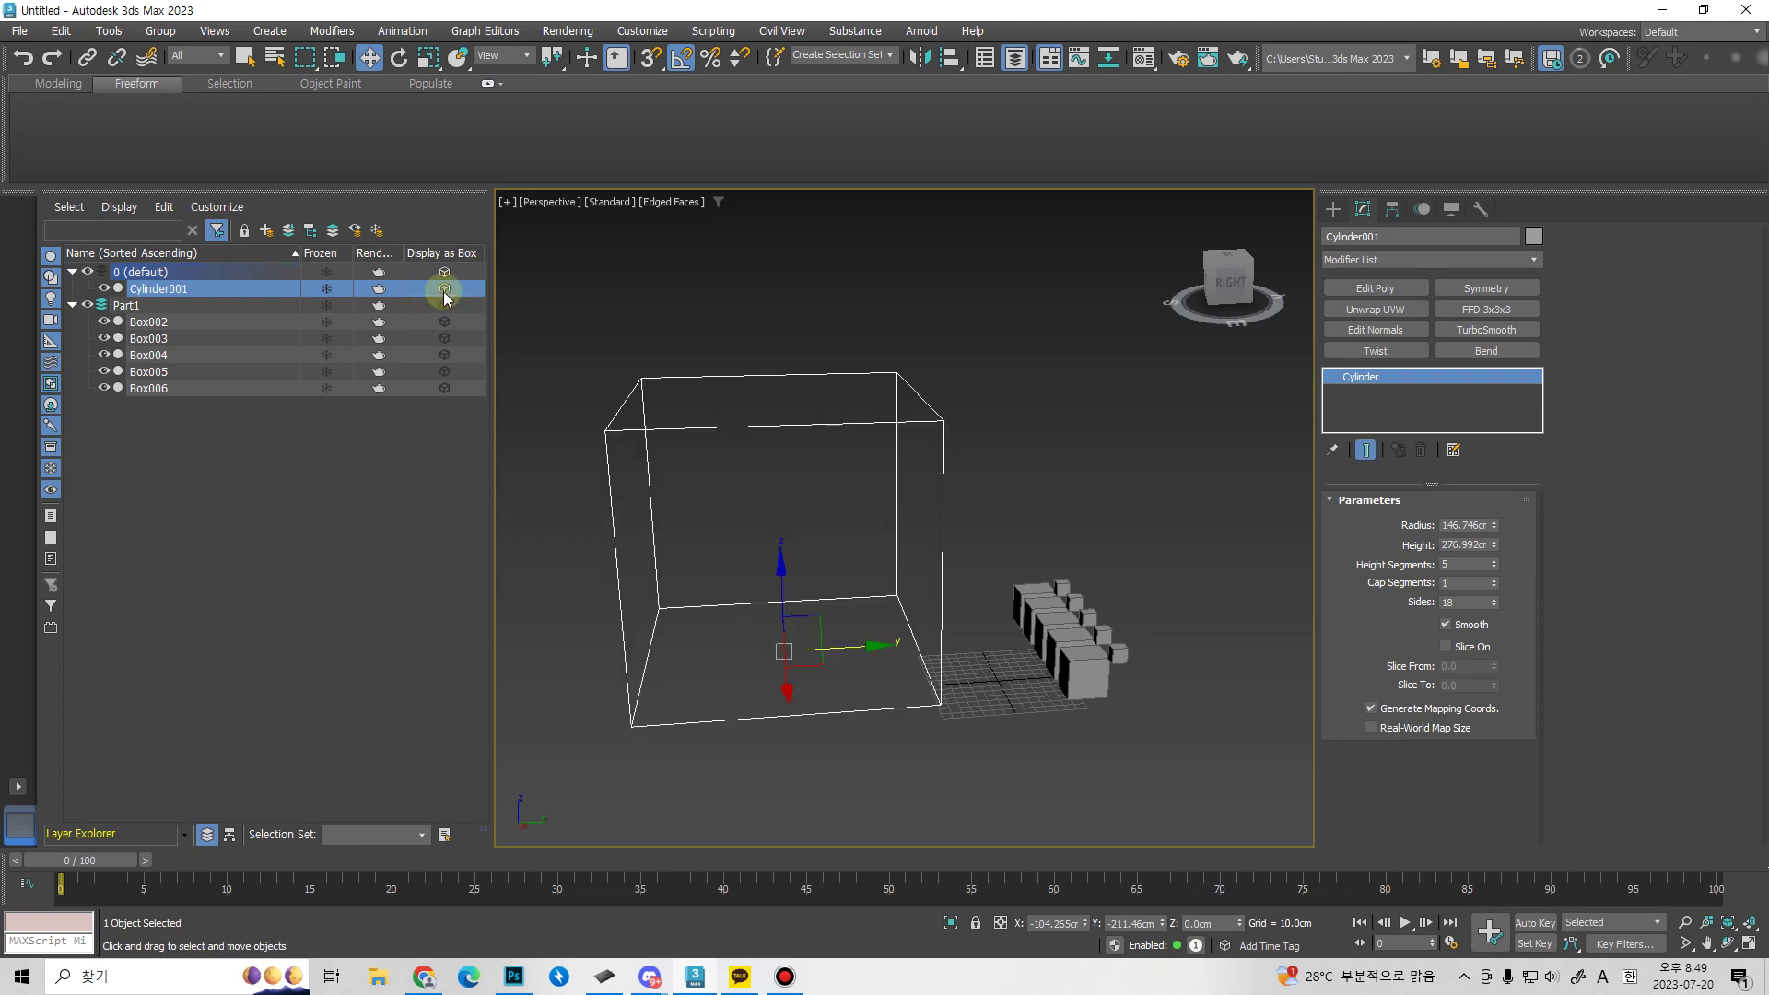
pyautogui.click(444, 291)
# Display Cylinder001 as a bounding box once more and restore its full geometry.
pyautogui.keyDown('alt'); pyautogui.moveTo(763, 561); pyautogui.dragTo(730, 600, button='middle'); pyautogui.keyUp('alt')
pyautogui.scroll(2, 780, 505)
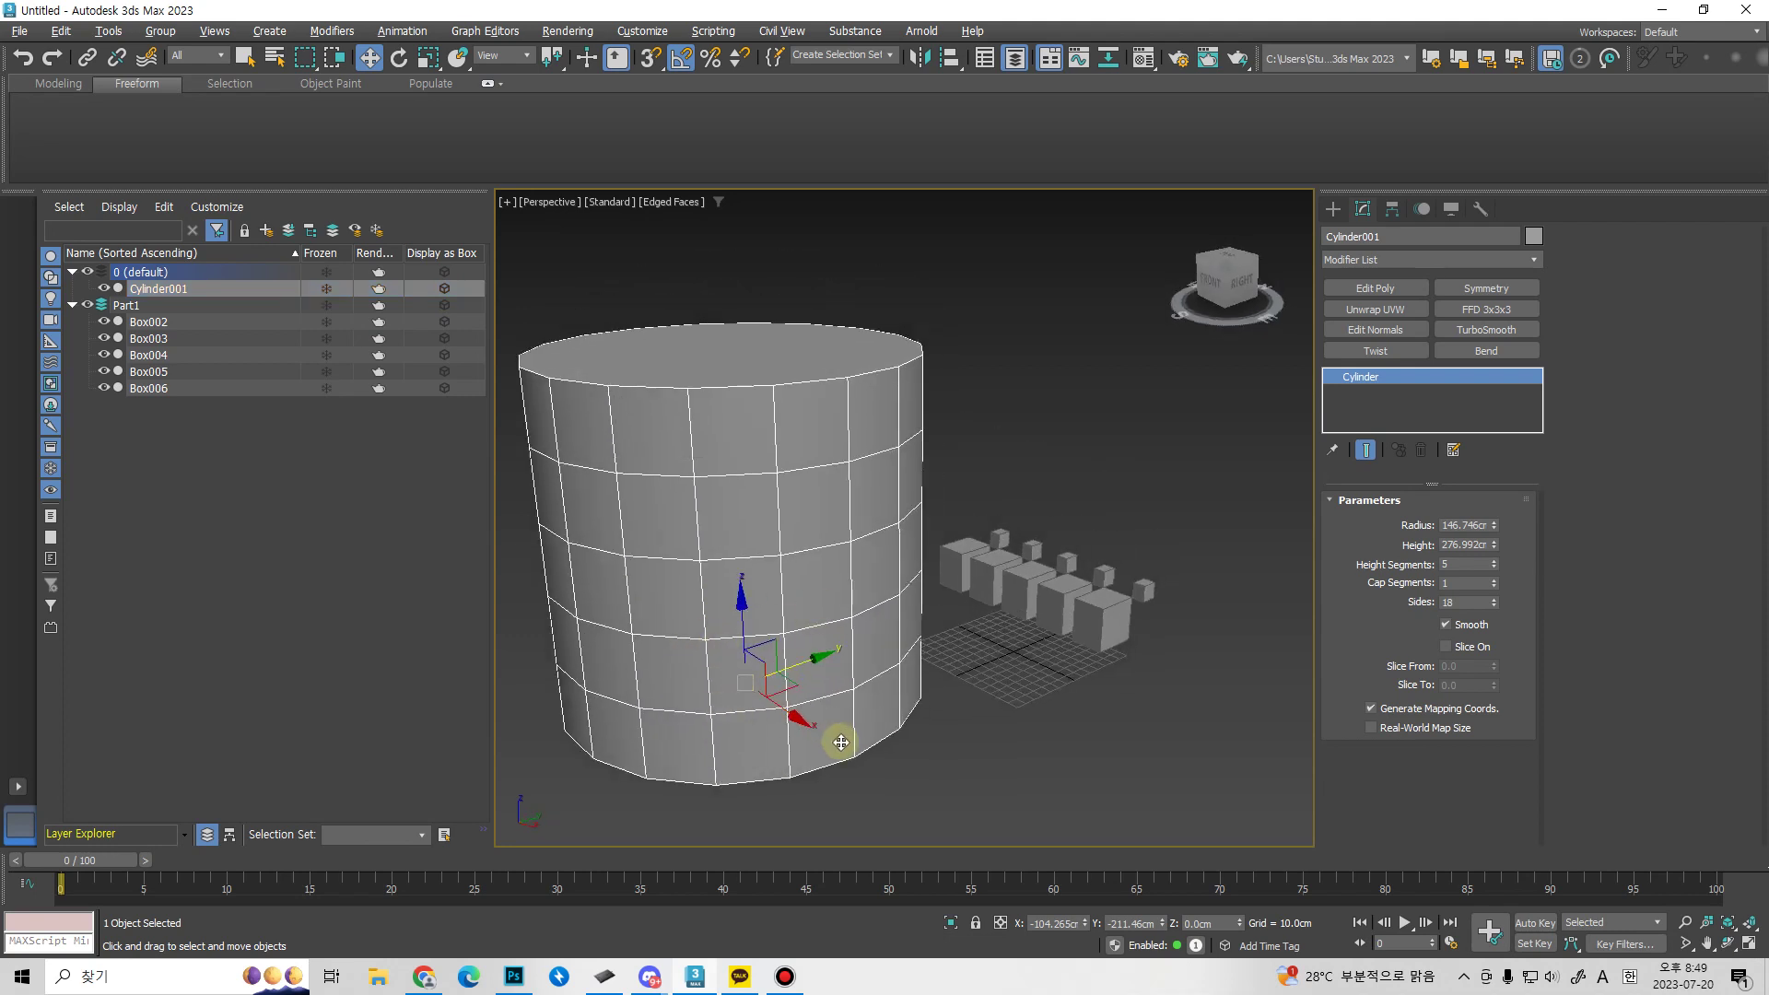
pyautogui.keyDown('alt'); pyautogui.moveTo(817, 722); pyautogui.dragTo(663, 733, button='middle'); pyautogui.keyUp('alt')
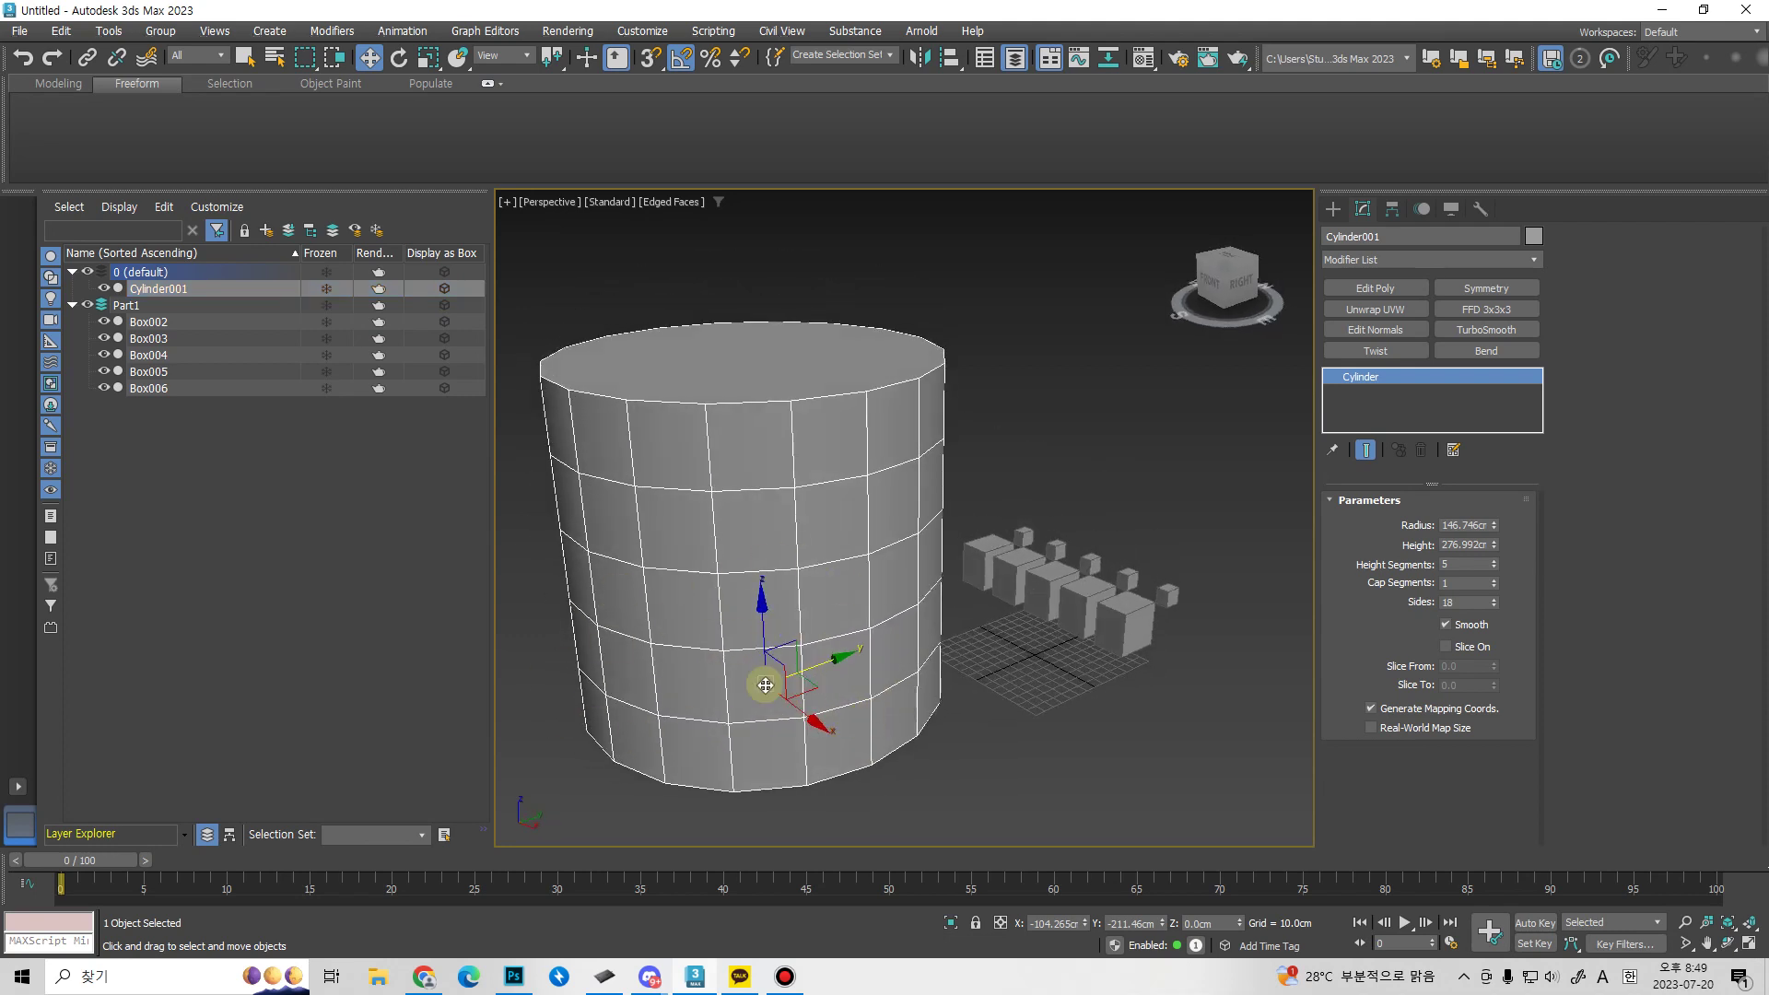
pyautogui.click(444, 290)
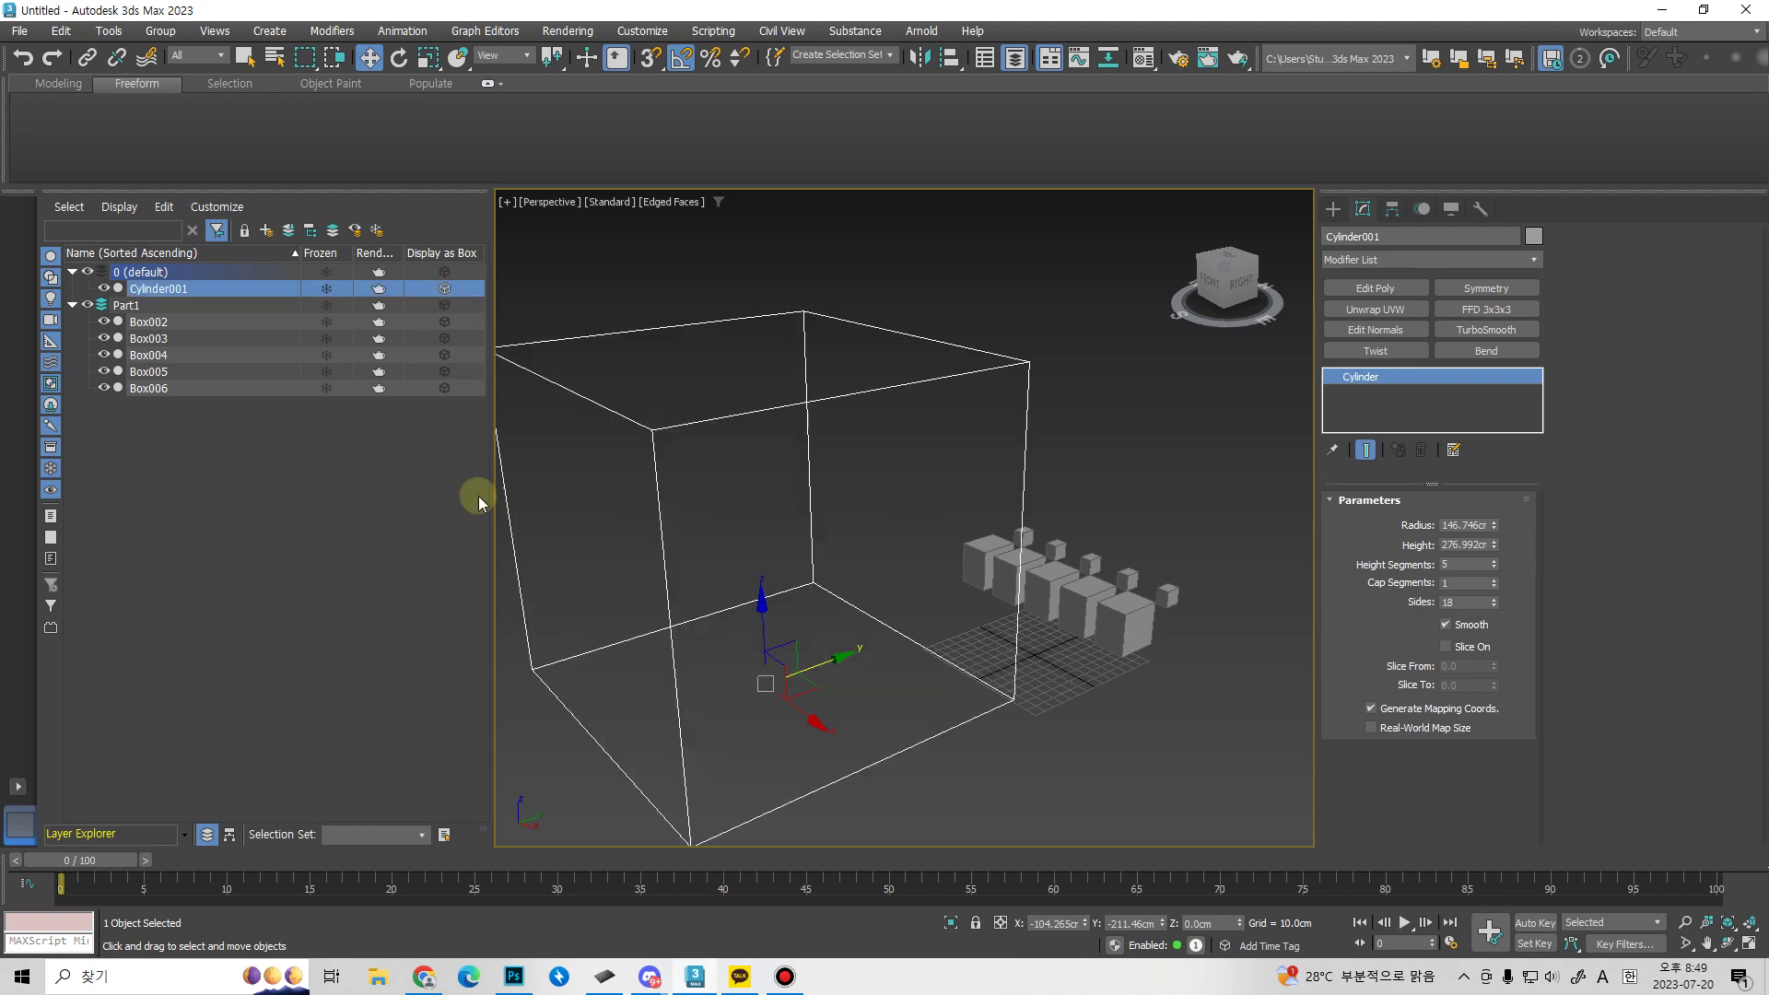
pyautogui.click(448, 290)
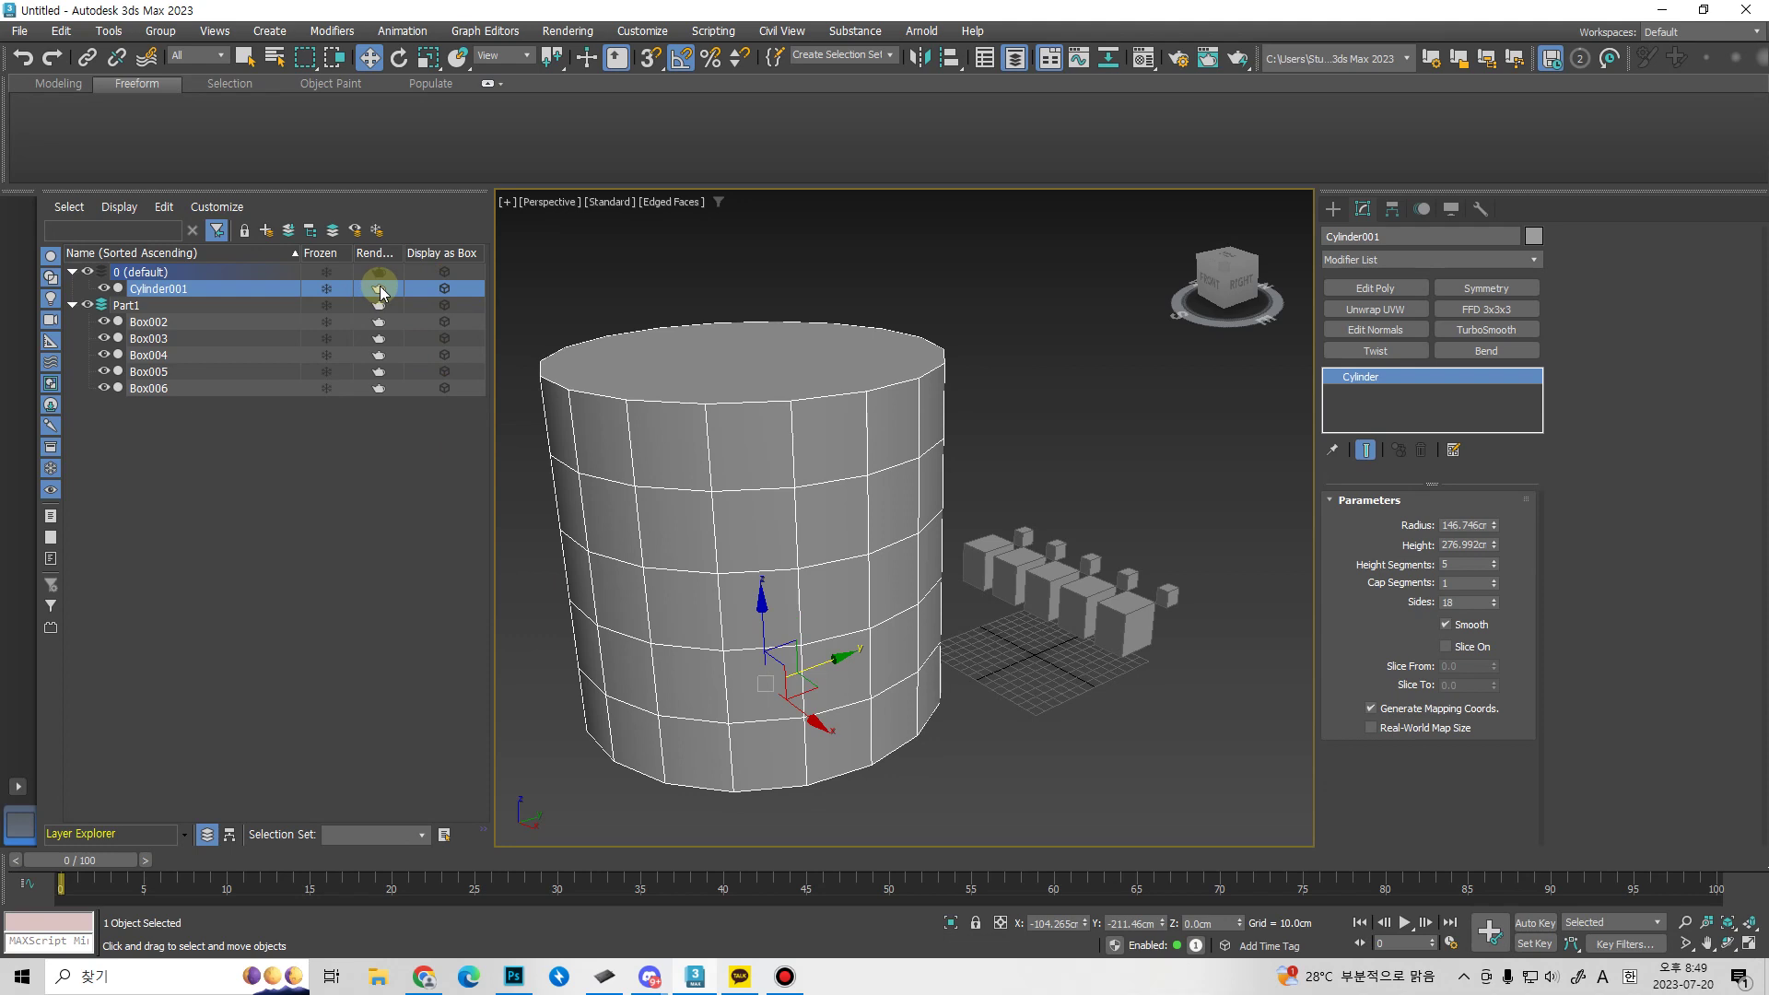
# Adjust the Renderable column width in the Layer Explorer and narrow the explorer to enlarge the viewport.
pyautogui.moveTo(403, 250)
pyautogui.mouseDown()
pyautogui.moveTo(457, 249)
pyautogui.moveTo(399, 253)
pyautogui.moveTo(412, 266)
pyautogui.mouseUp()
pyautogui.keyDown('alt'); pyautogui.moveTo(879, 609); pyautogui.dragTo(803, 652, button='middle'); pyautogui.keyUp('alt')
pyautogui.scroll(-3, 932, 640)
pyautogui.moveTo(494, 416); pyautogui.dragTo(423, 415)
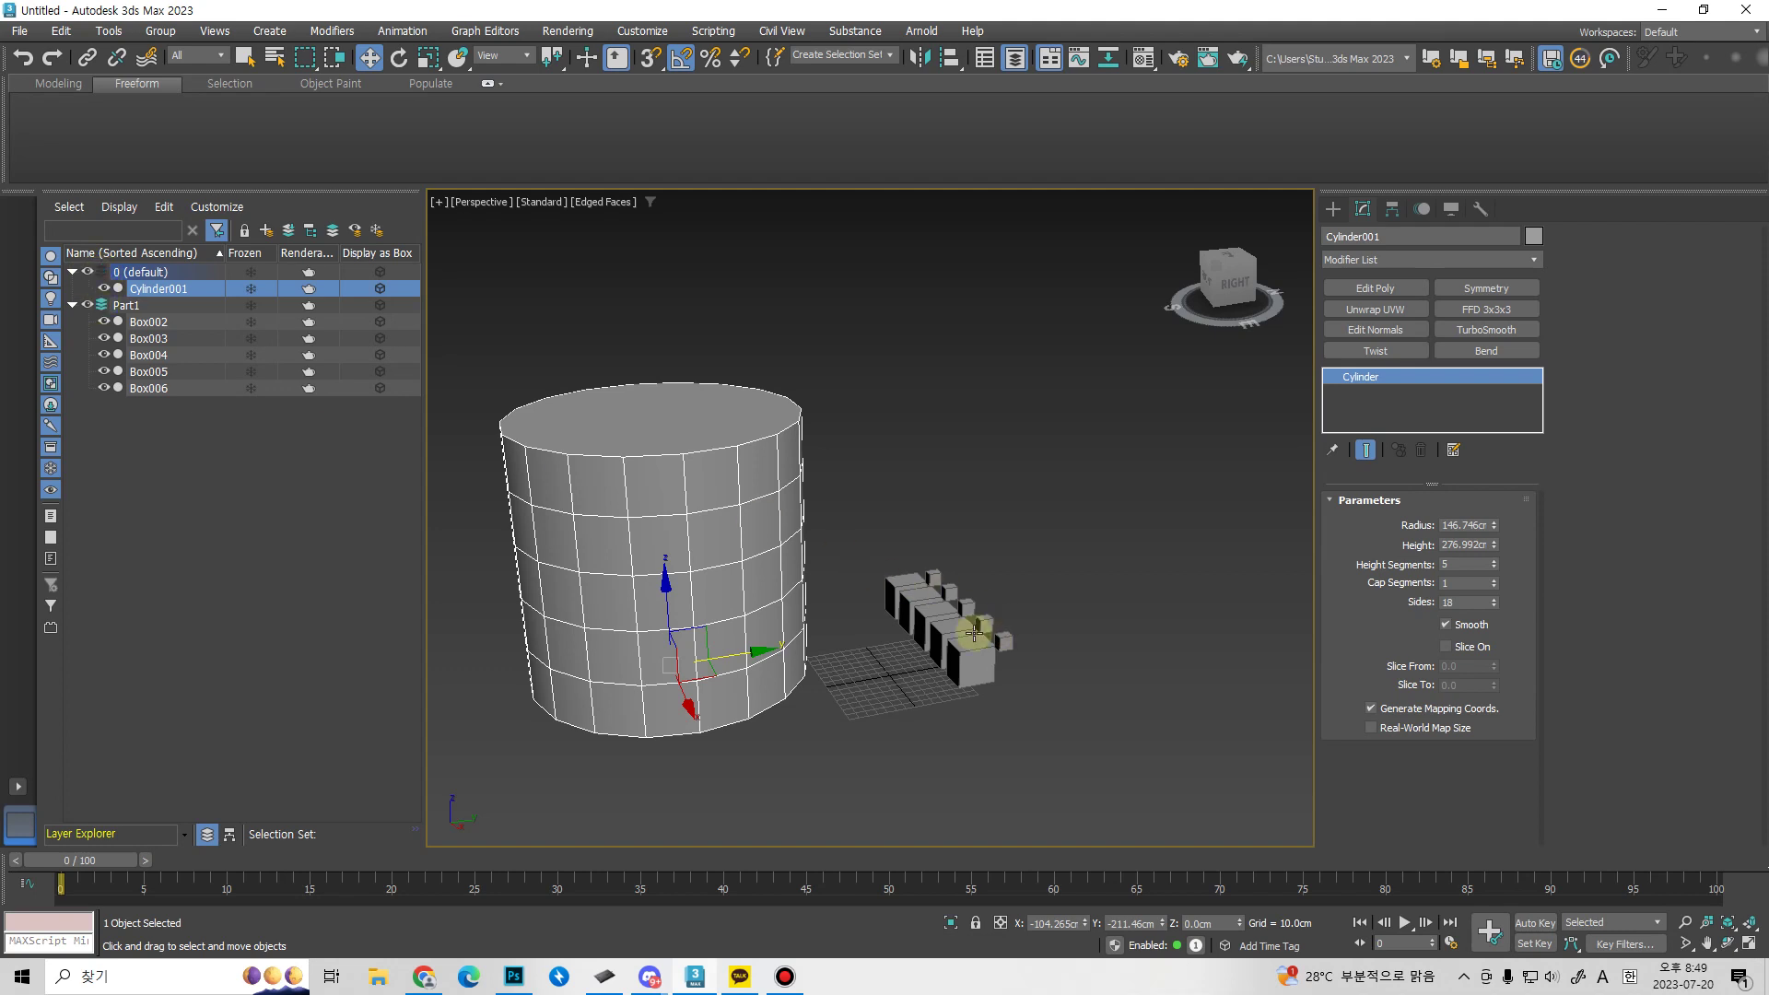
# Make Part1 the active layer and select its boxes one after another in the Layer Explorer, ending with Box002.
pyautogui.click(923, 627)
pyautogui.click(594, 523)
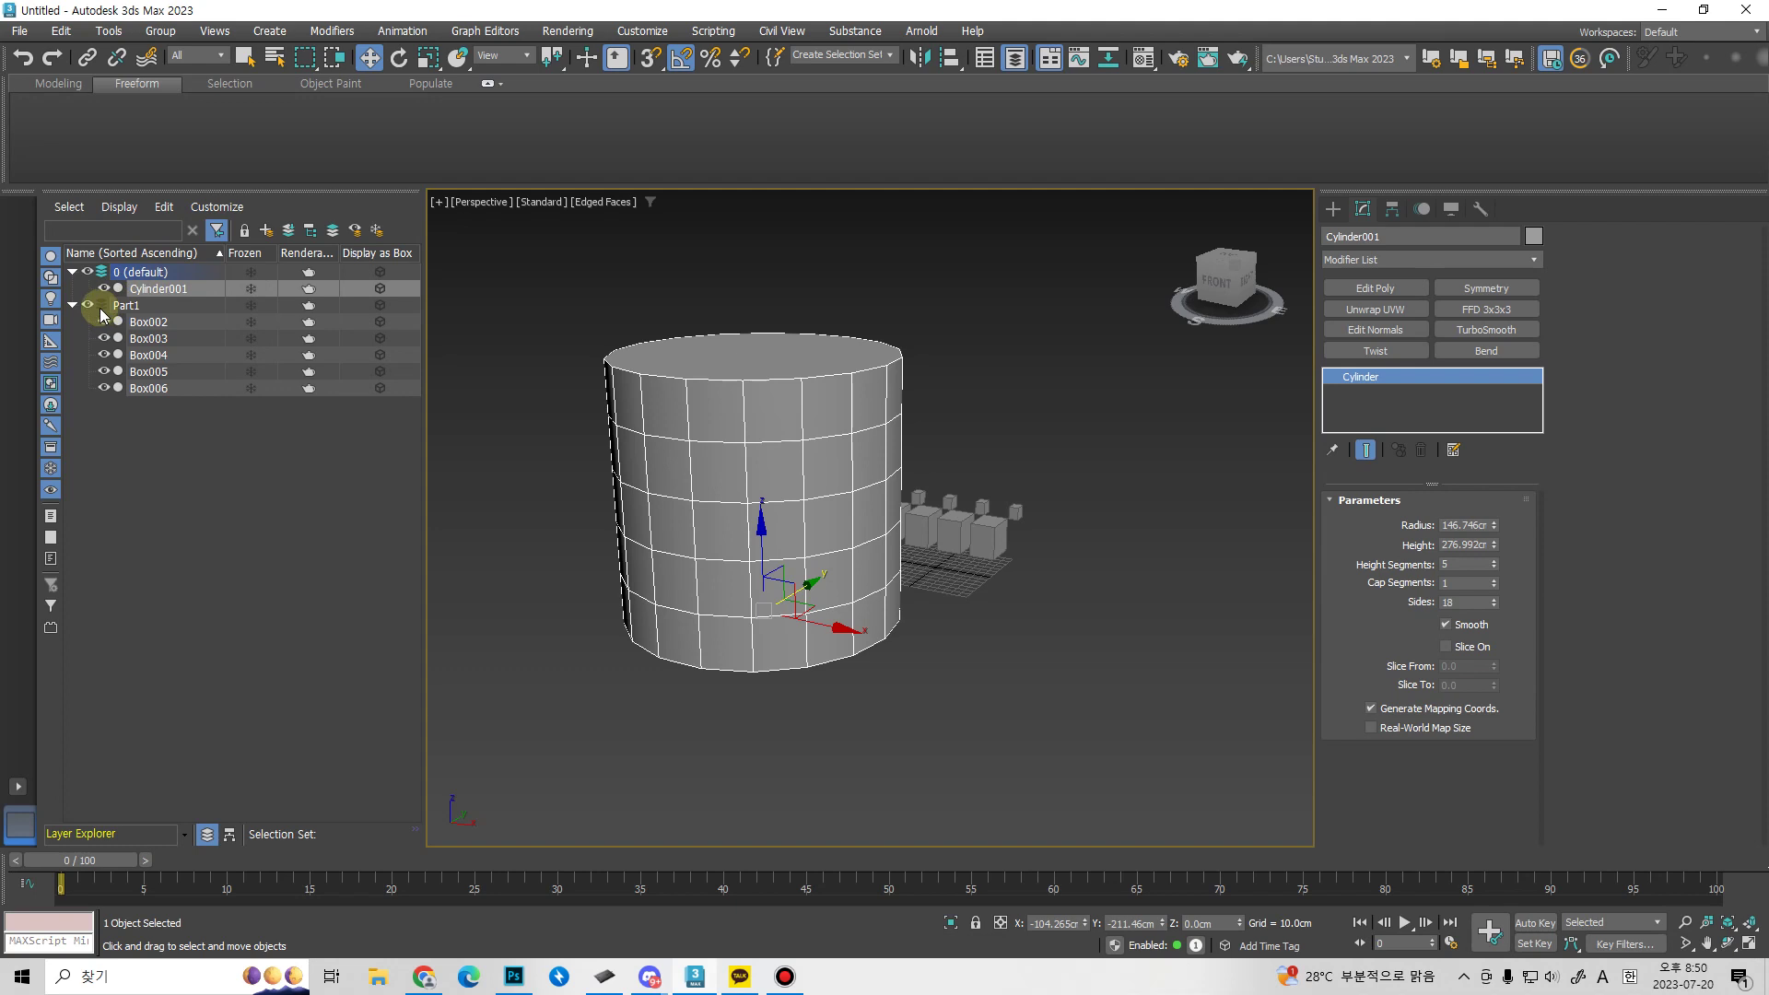
pyautogui.click(101, 306)
pyautogui.click(186, 324)
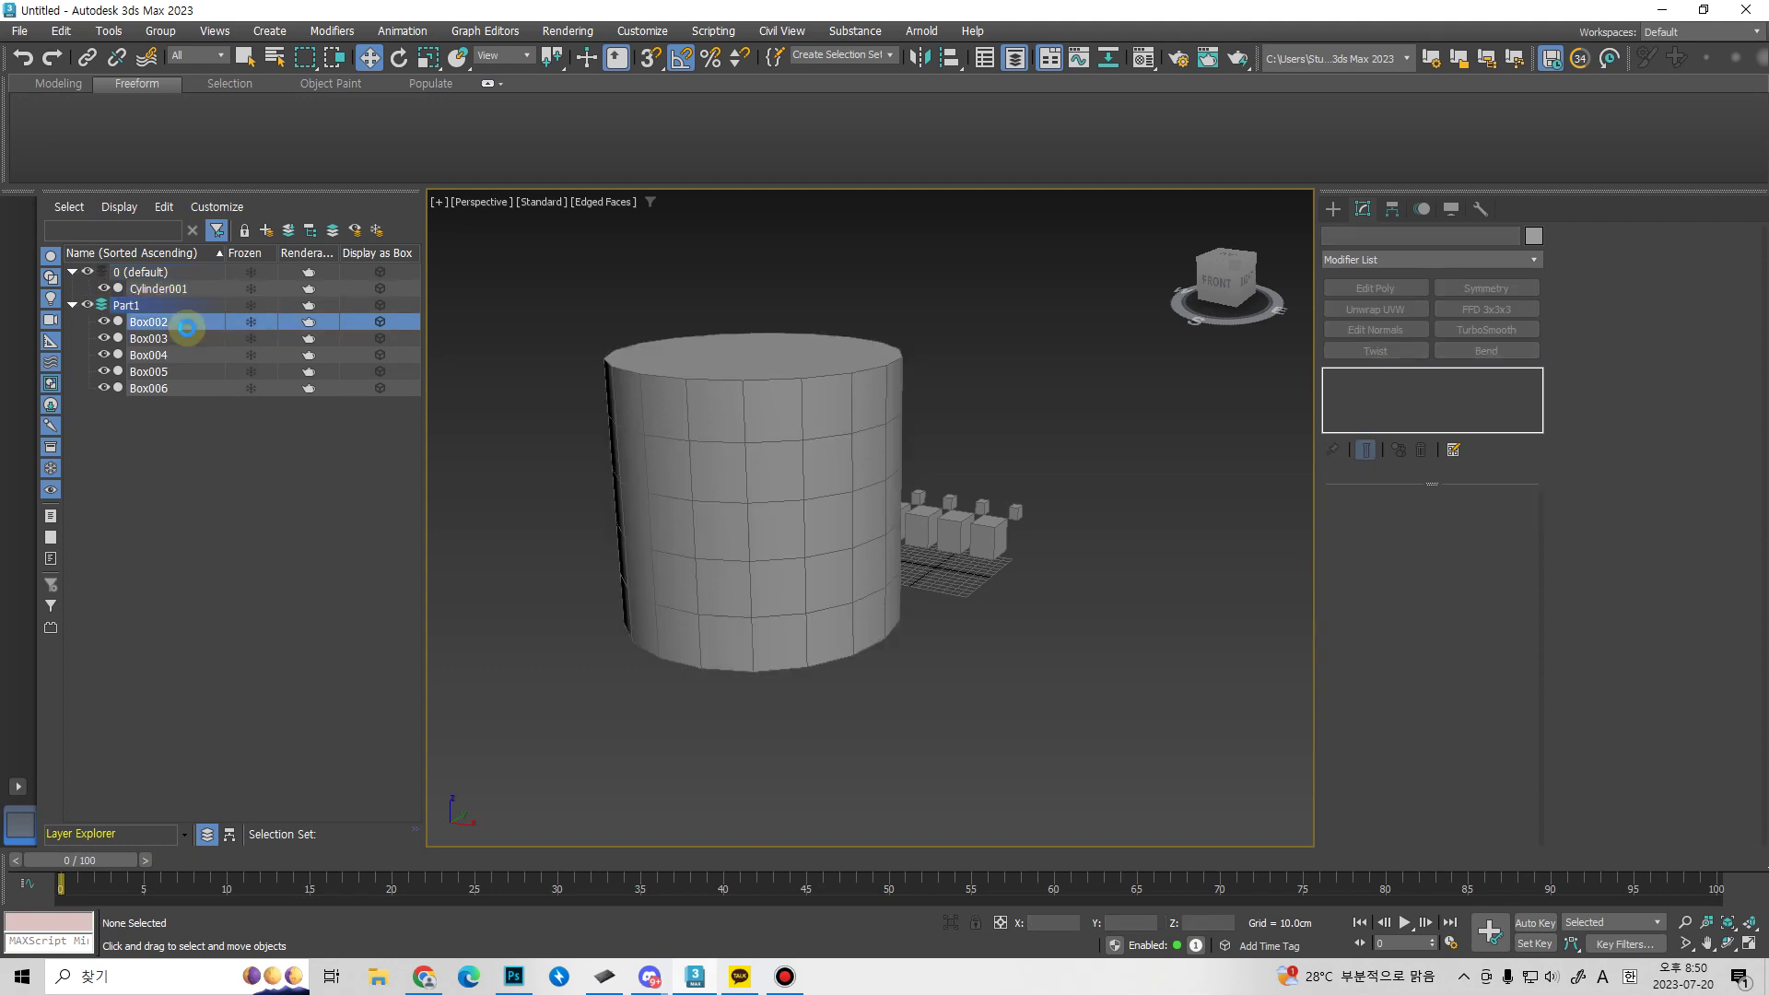
pyautogui.click(186, 338)
pyautogui.click(185, 369)
pyautogui.click(180, 388)
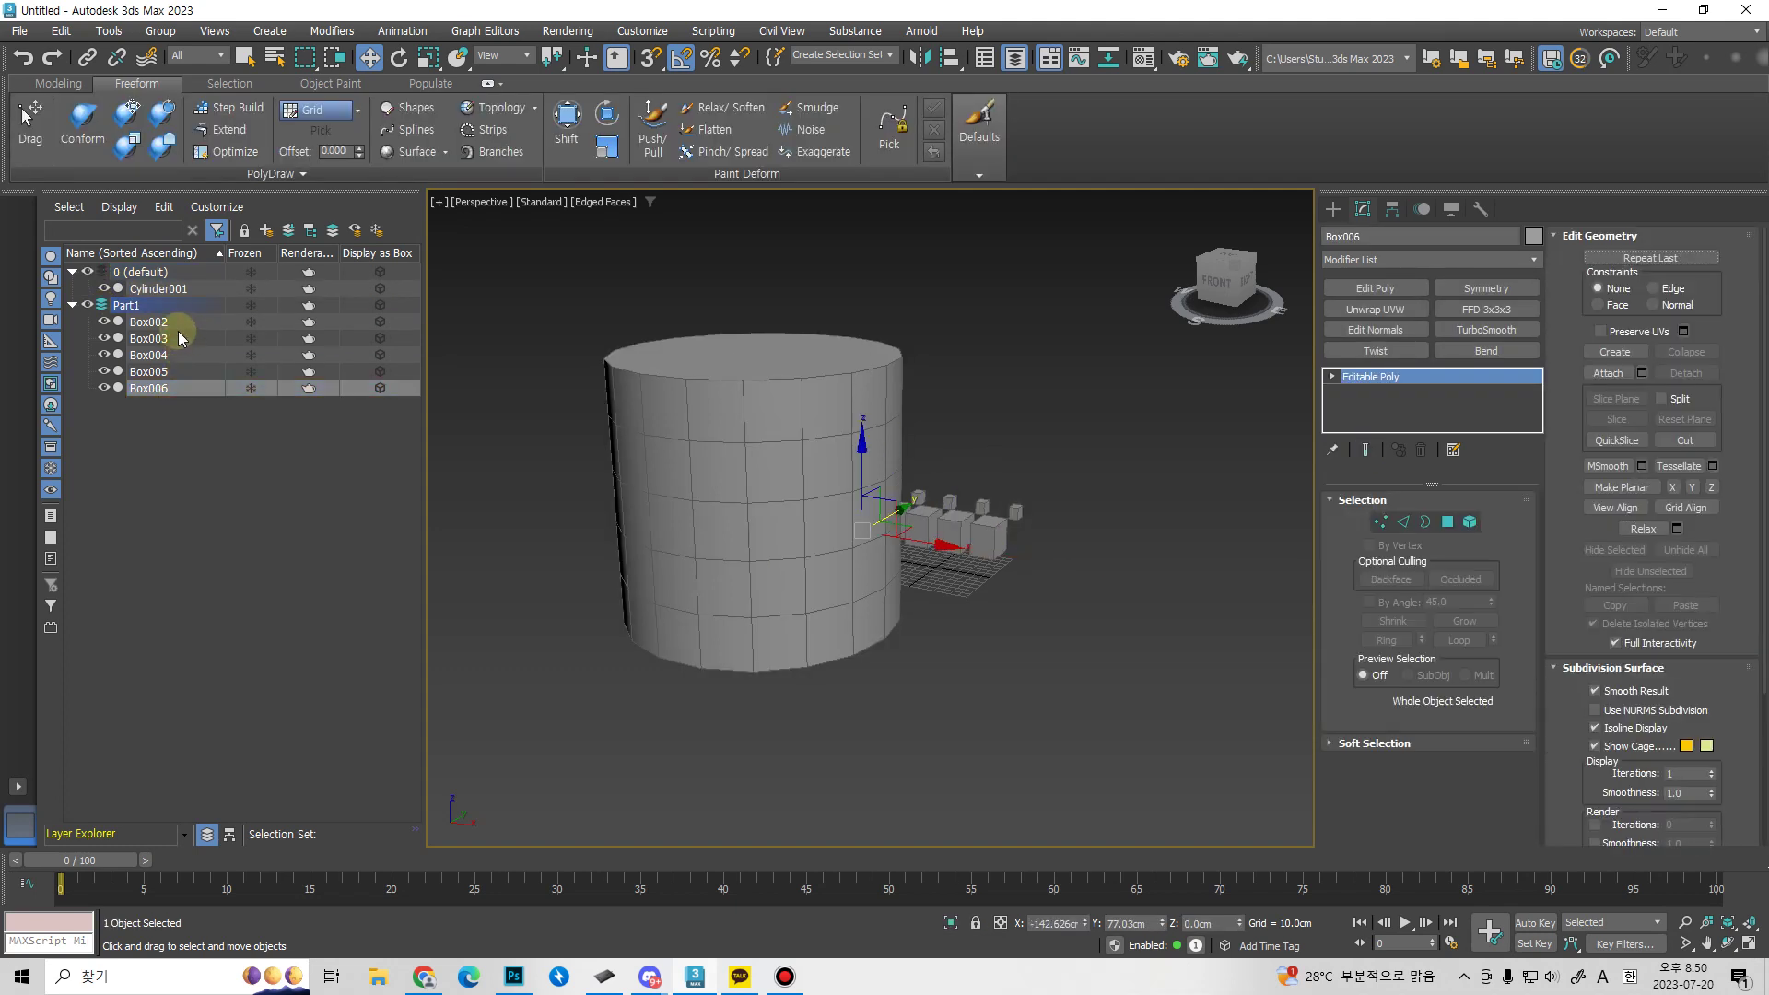
pyautogui.click(180, 338)
pyautogui.click(150, 323)
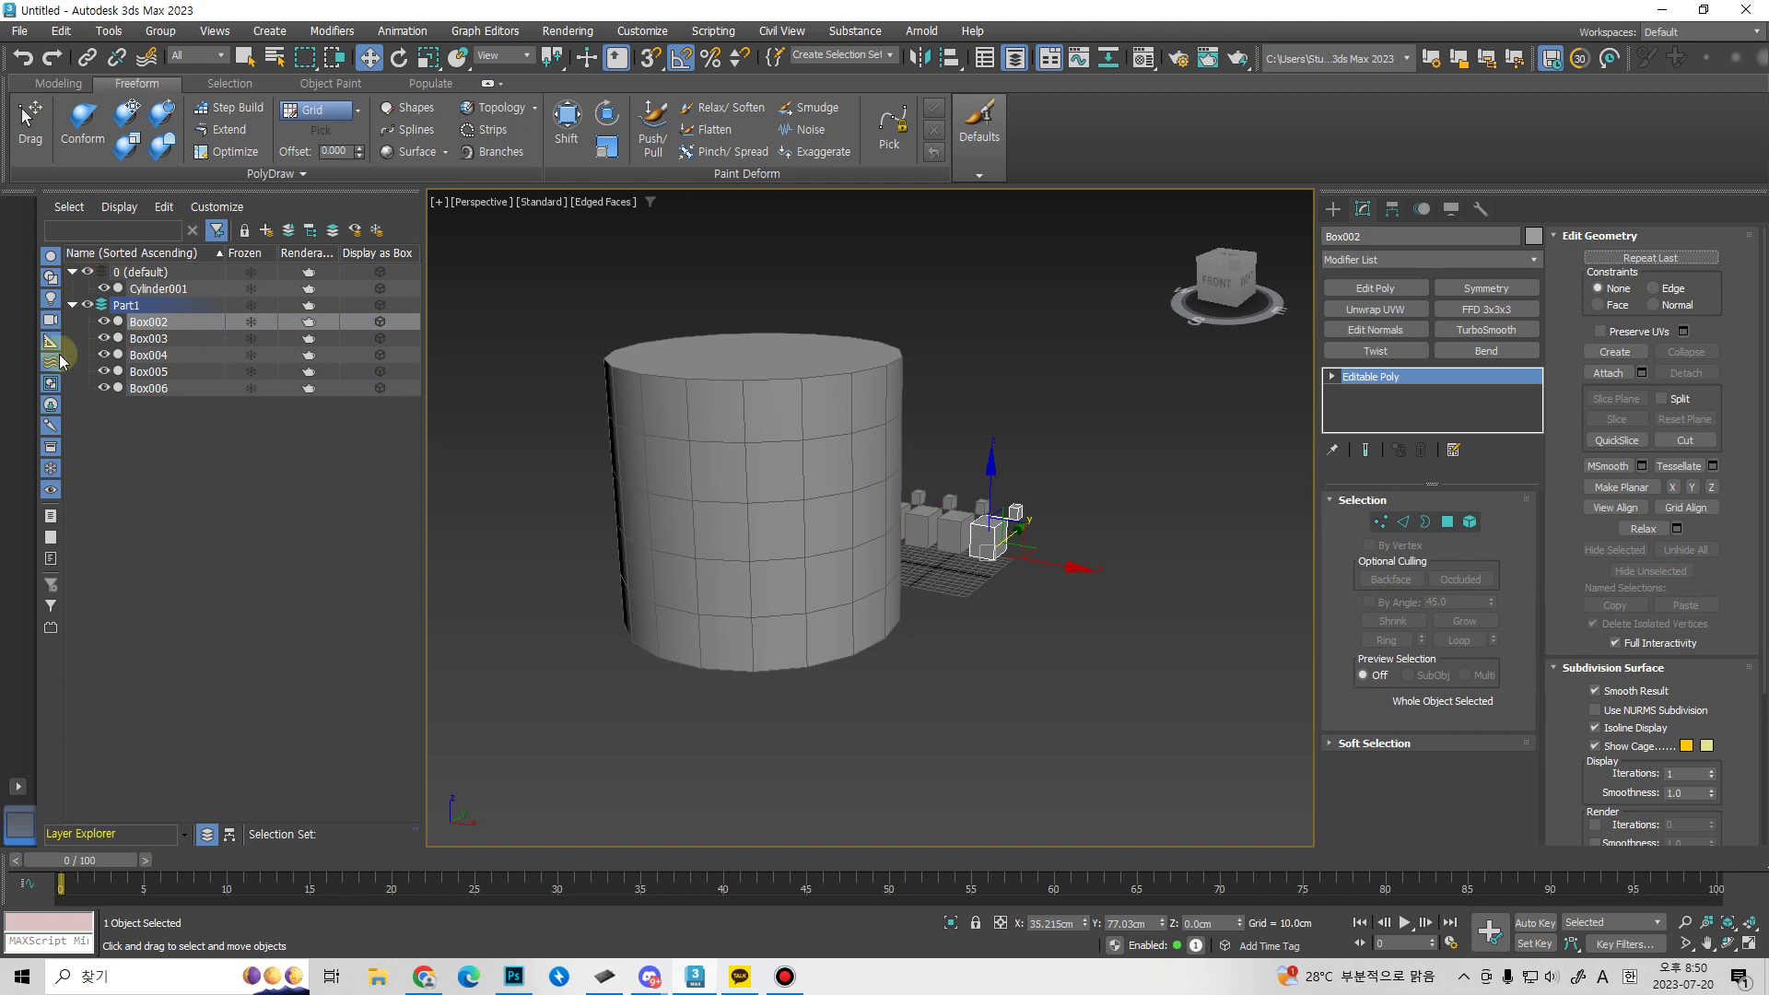
# Select the cylinder and then Box002 directly in the viewport.
pyautogui.keyDown('alt'); pyautogui.moveTo(646, 555); pyautogui.dragTo(694, 474, button='middle'); pyautogui.keyUp('alt')
pyautogui.click(727, 594)
pyautogui.keyDown('alt'); pyautogui.moveTo(730, 600); pyautogui.dragTo(492, 295, button='middle'); pyautogui.keyUp('alt')
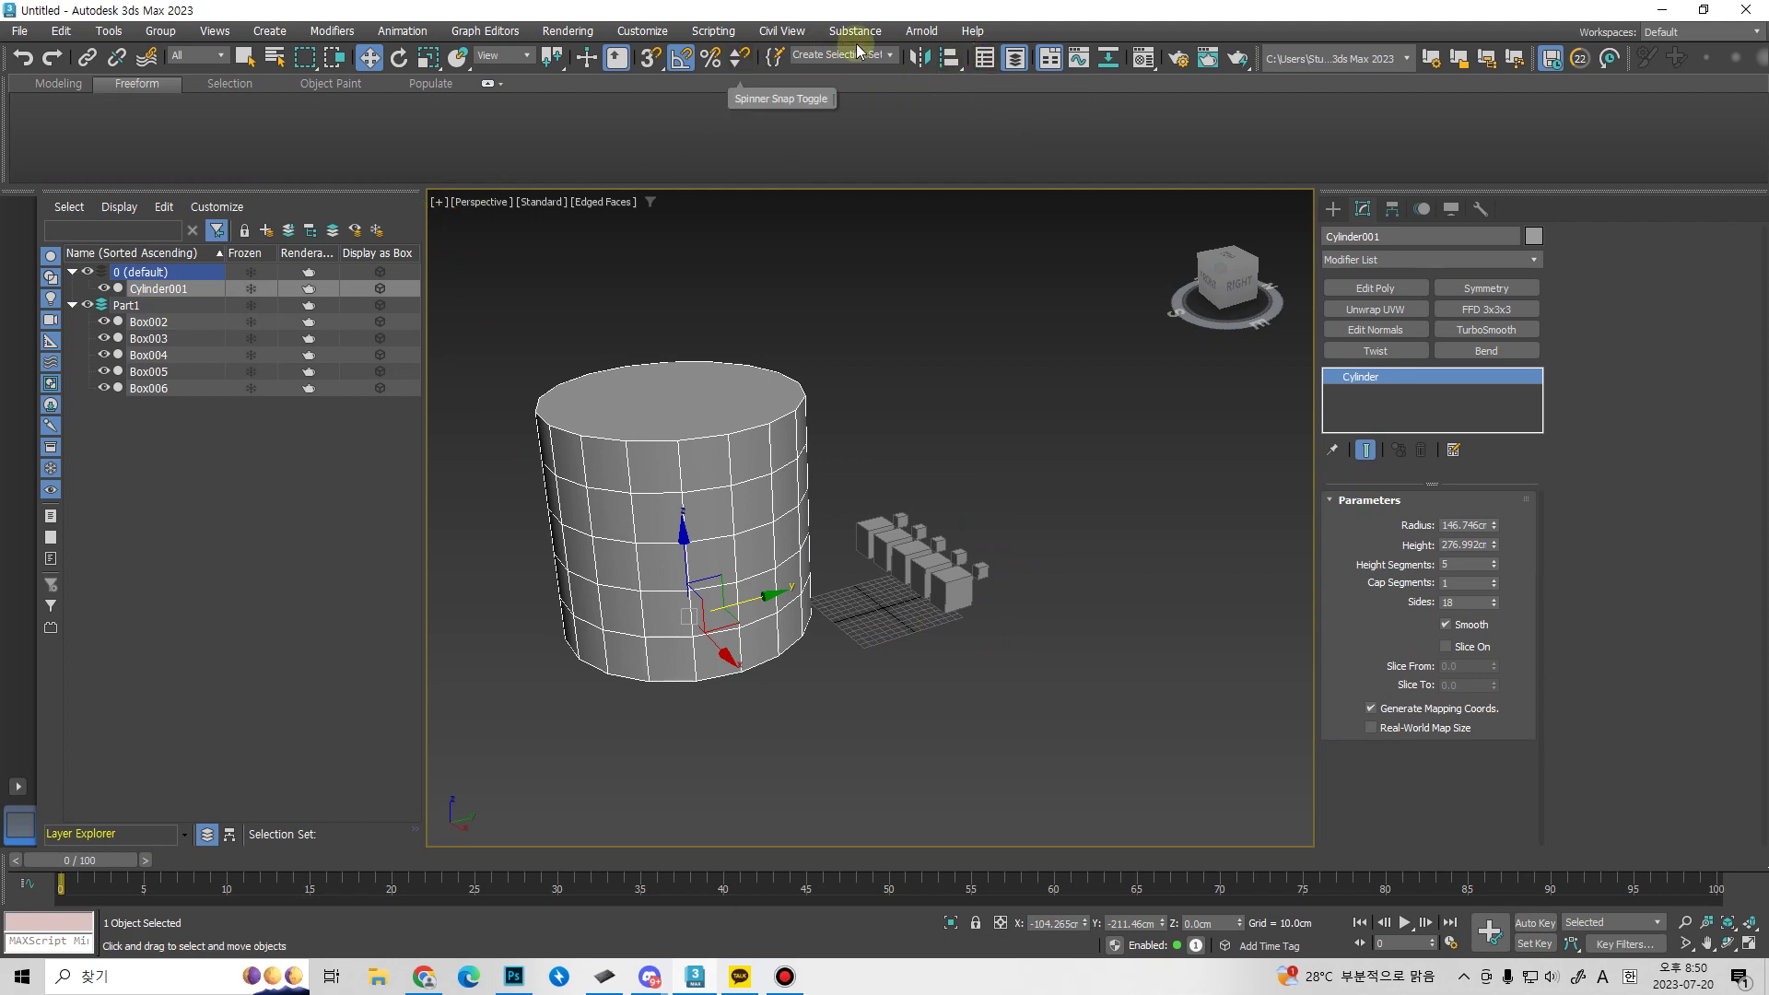
pyautogui.keyDown('alt'); pyautogui.moveTo(829, 445); pyautogui.dragTo(1031, 571, button='middle'); pyautogui.keyUp('alt')
pyautogui.click(1024, 610)
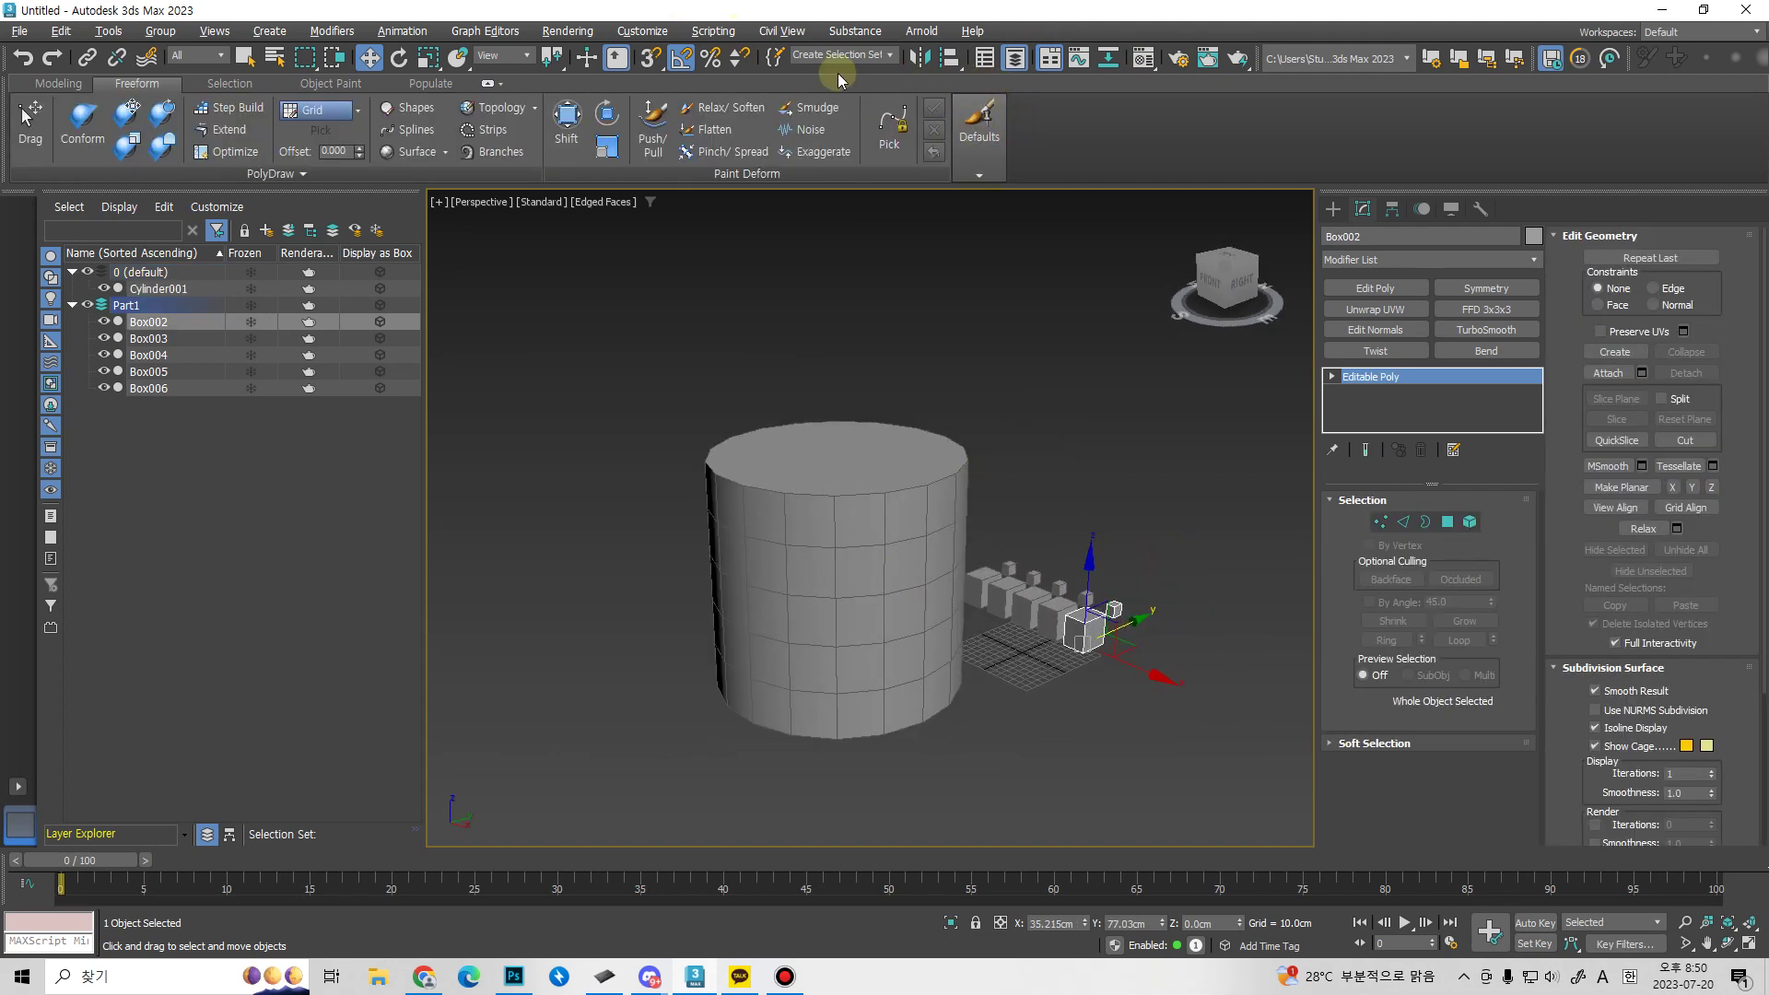
# Look through the ribbon's Freeform, Selection, Object Paint and Populate tool sets, finishing on the Modeling tools.
pyautogui.click(55, 83)
pyautogui.click(137, 83)
pyautogui.click(230, 83)
pyautogui.click(317, 85)
pyautogui.click(429, 83)
pyautogui.click(327, 83)
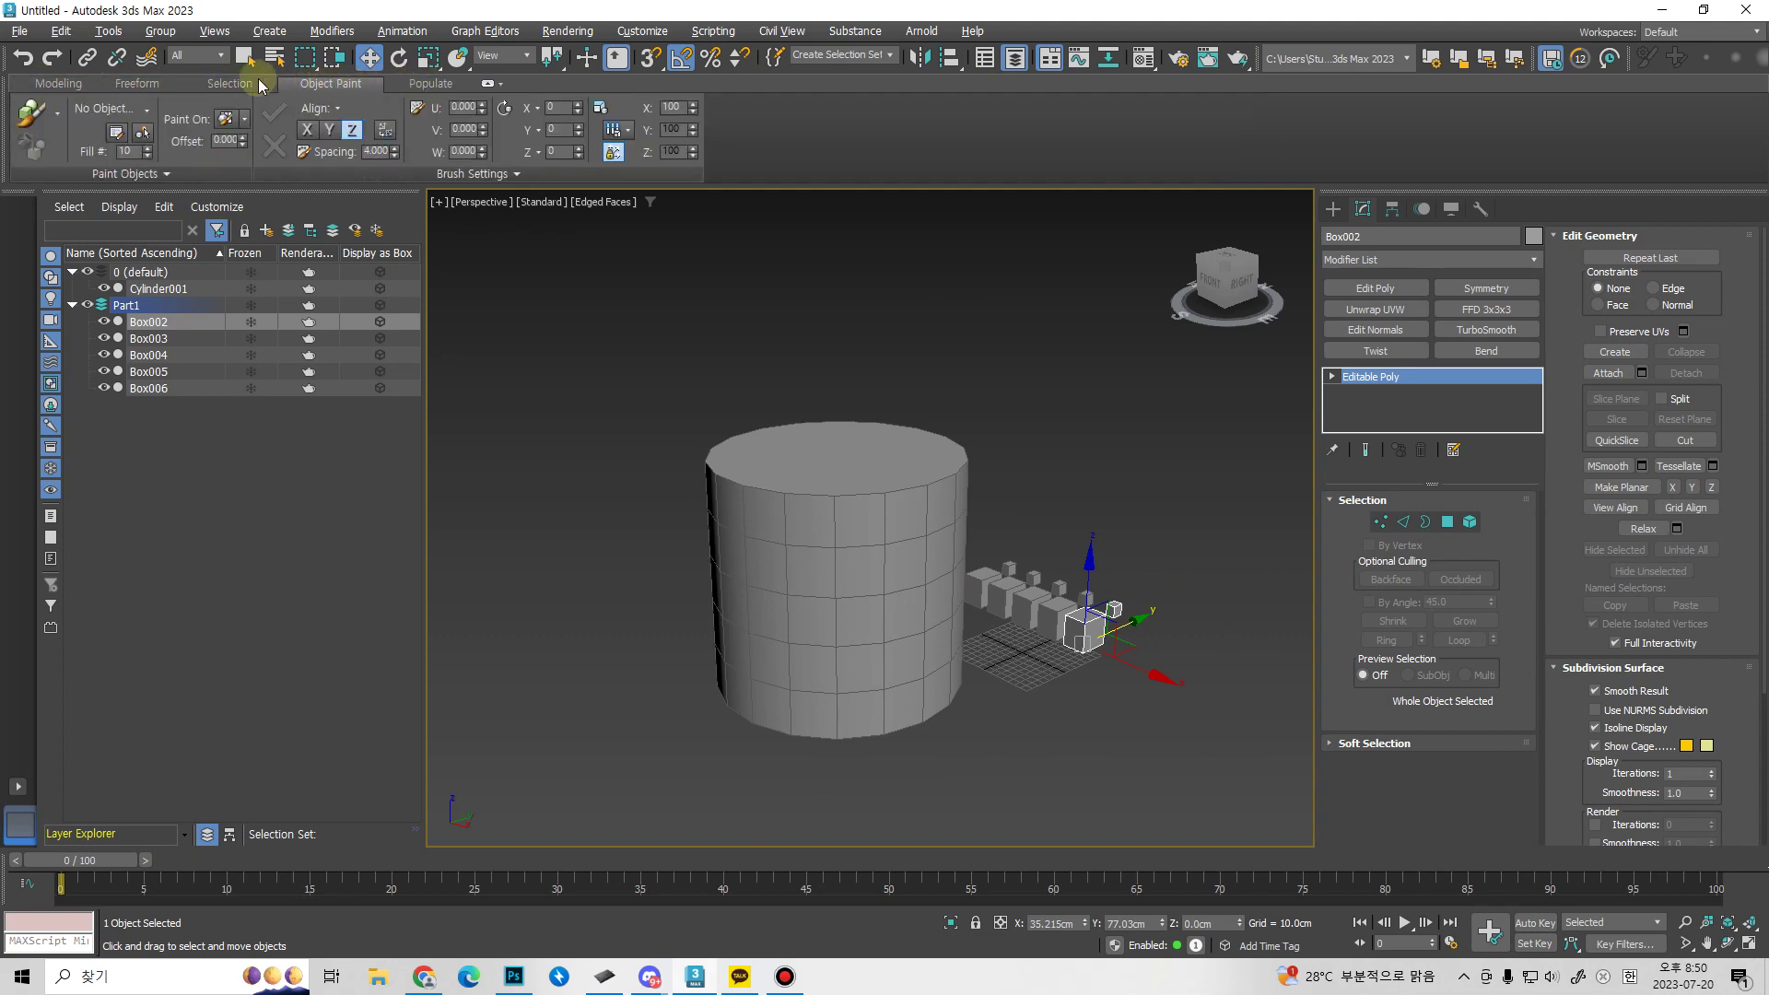
pyautogui.click(229, 83)
pyautogui.click(58, 83)
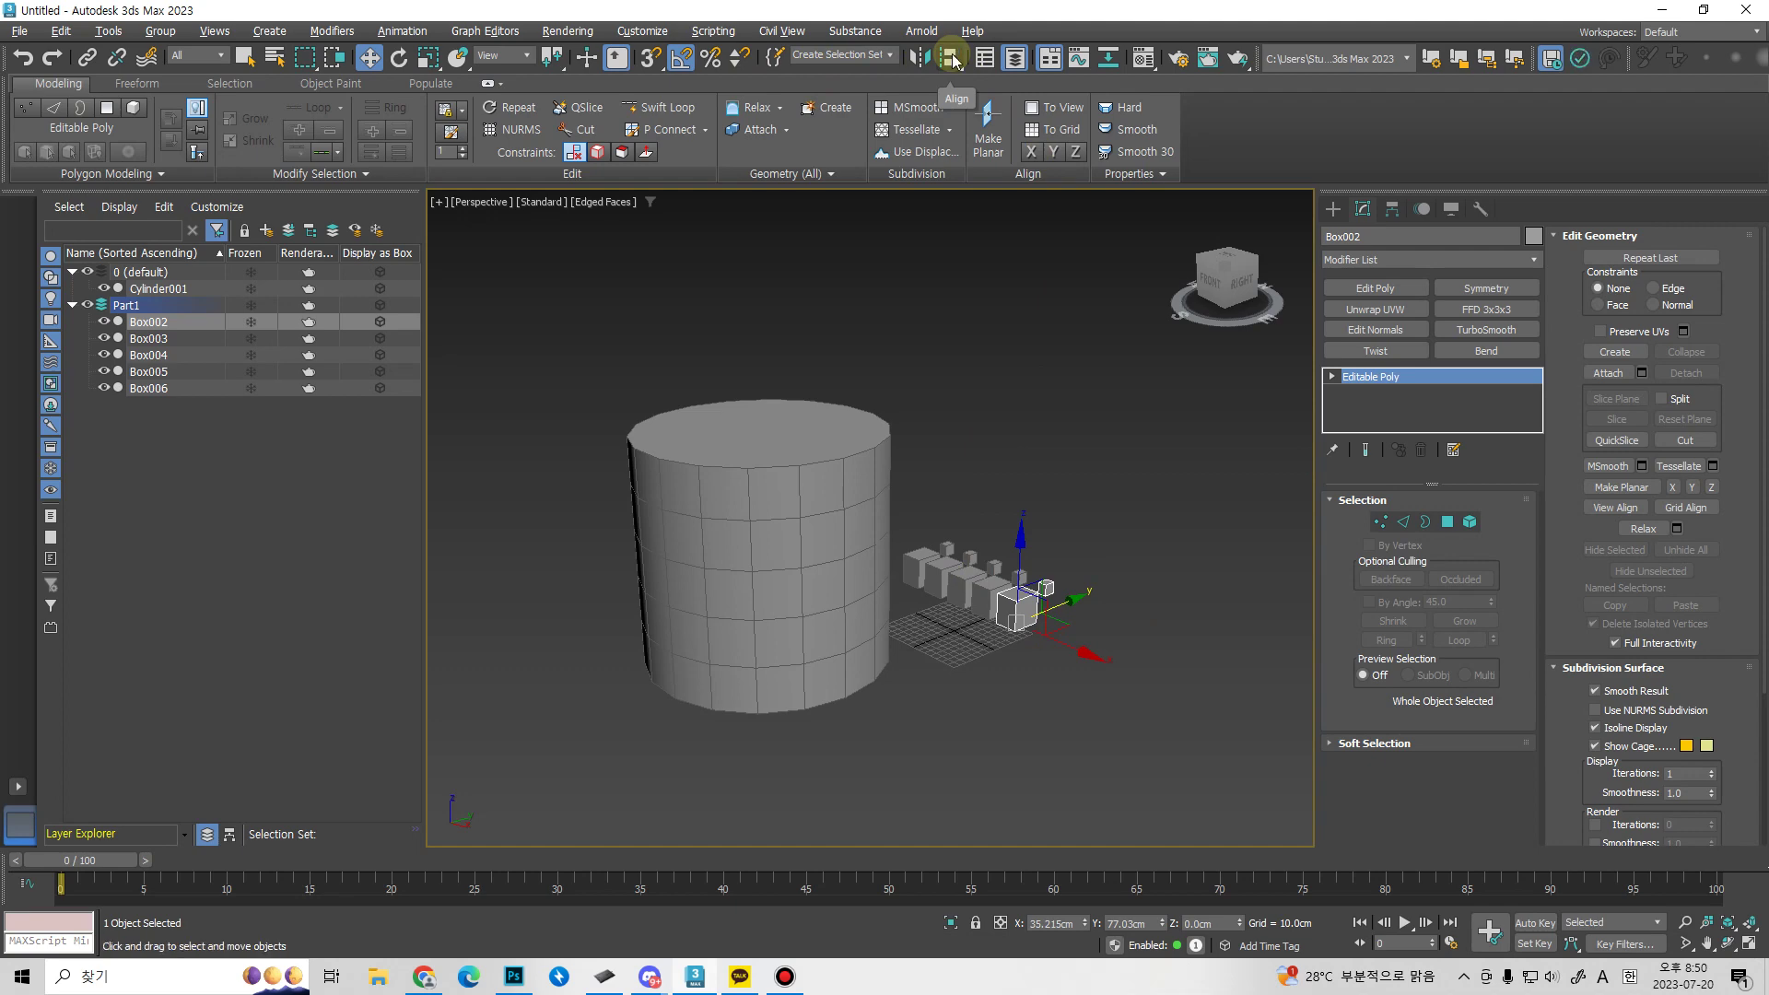
# Select the cylinder again, then reselect Box002, the box at the near end of the row.
pyautogui.keyDown('alt'); pyautogui.moveTo(1001, 520); pyautogui.dragTo(1004, 589, button='middle'); pyautogui.keyUp('alt')
pyautogui.scroll(4, 707, 612)
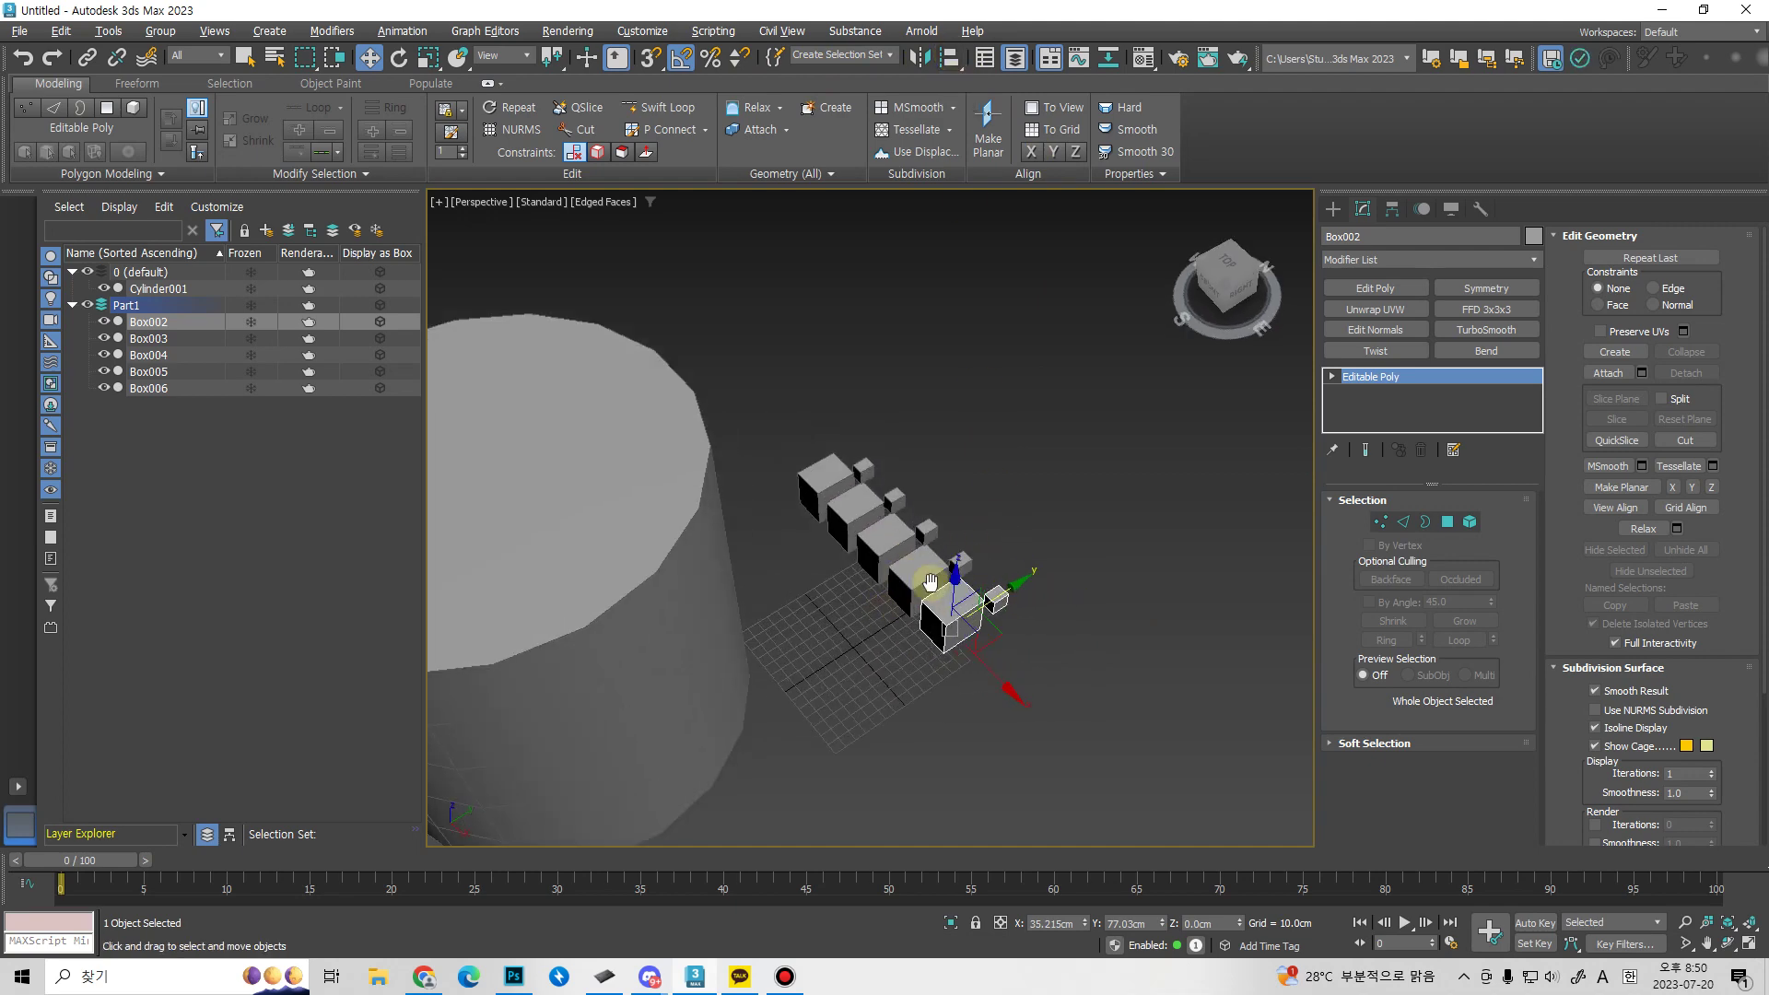
pyautogui.click(707, 612)
pyautogui.keyDown('alt'); pyautogui.moveTo(707, 611); pyautogui.dragTo(876, 620, button='middle'); pyautogui.keyUp('alt')
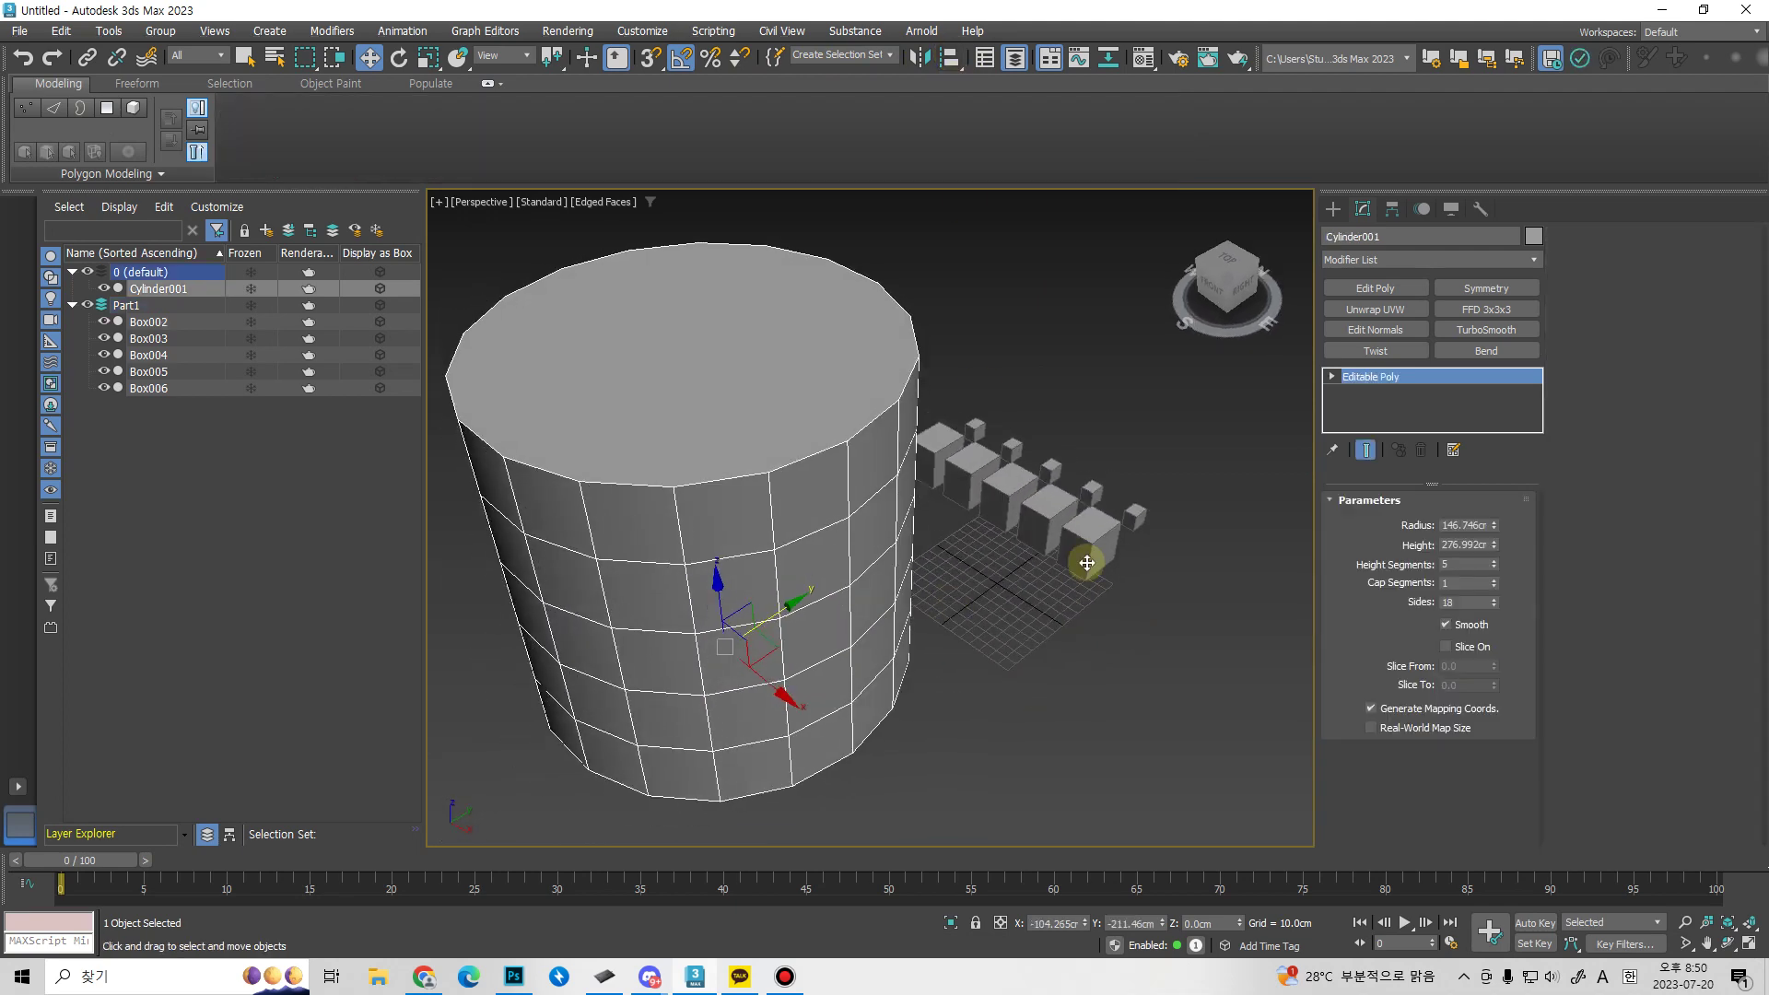
pyautogui.click(1099, 564)
pyautogui.keyDown('alt'); pyautogui.moveTo(1099, 564); pyautogui.dragTo(766, 372, button='middle'); pyautogui.keyUp('alt')
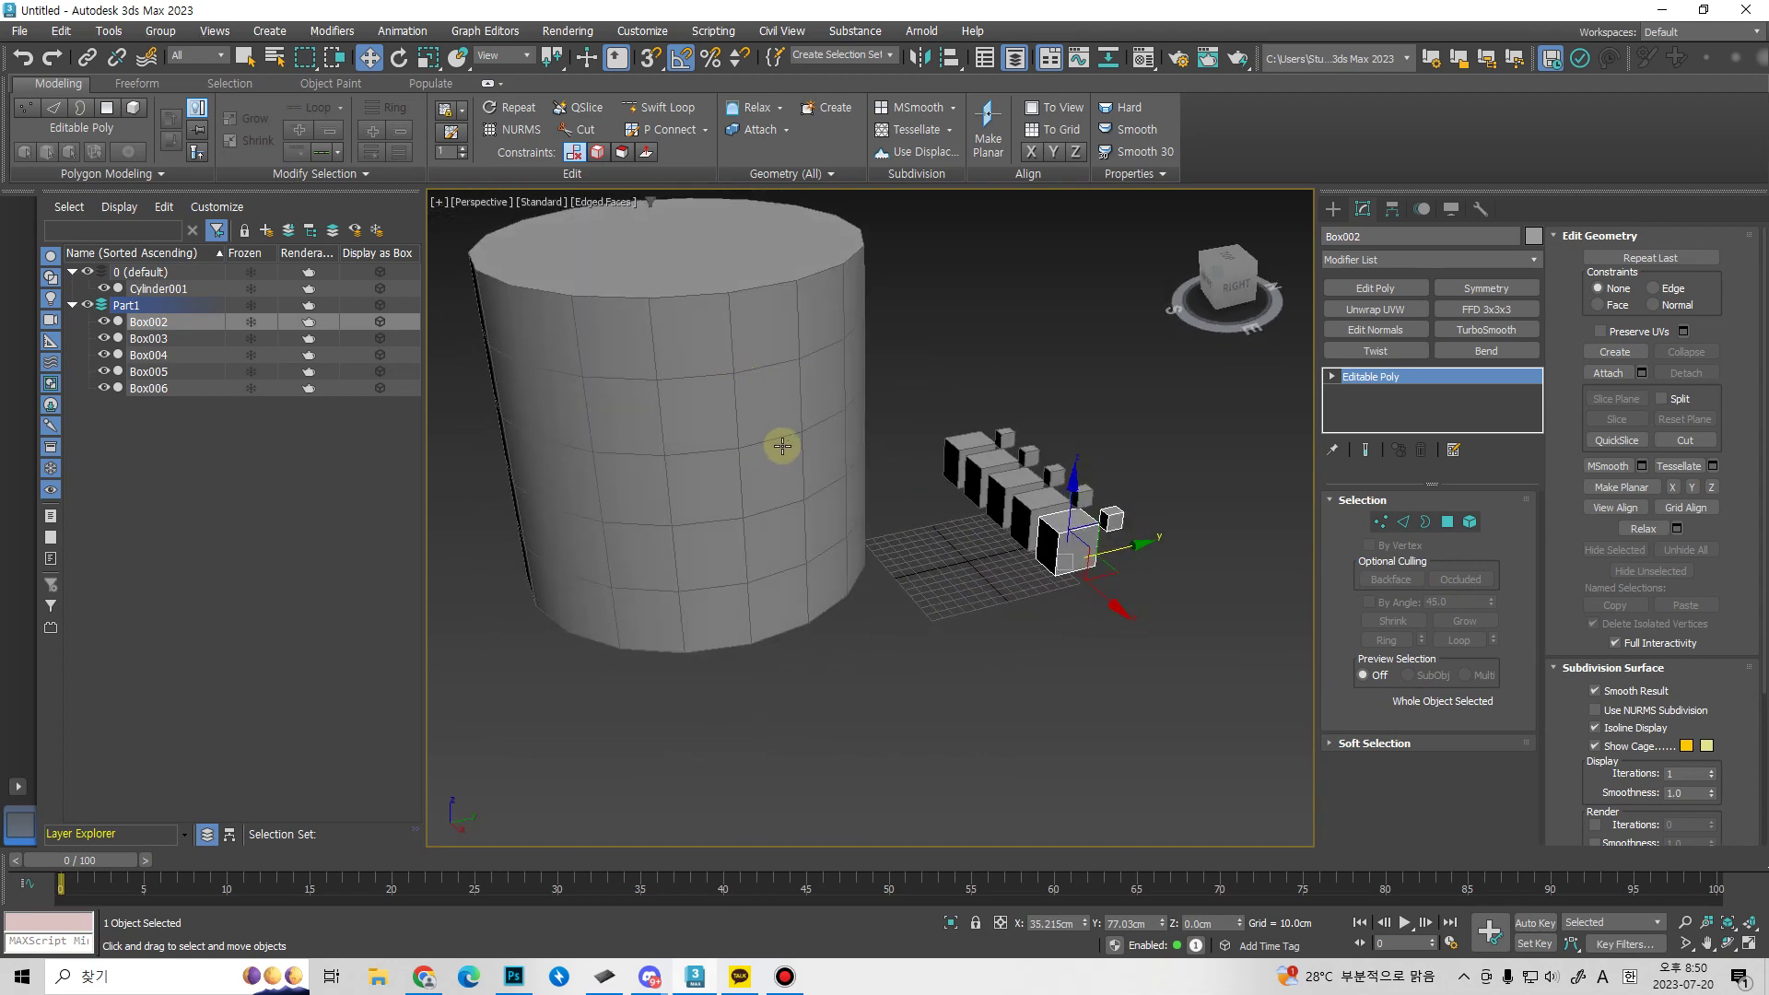
# Align Box002 to Cylinder001 in X, Y and Z position, matching pivot point to pivot point.
pyautogui.moveTo(774, 473); pyautogui.dragTo(884, 571, button='middle')
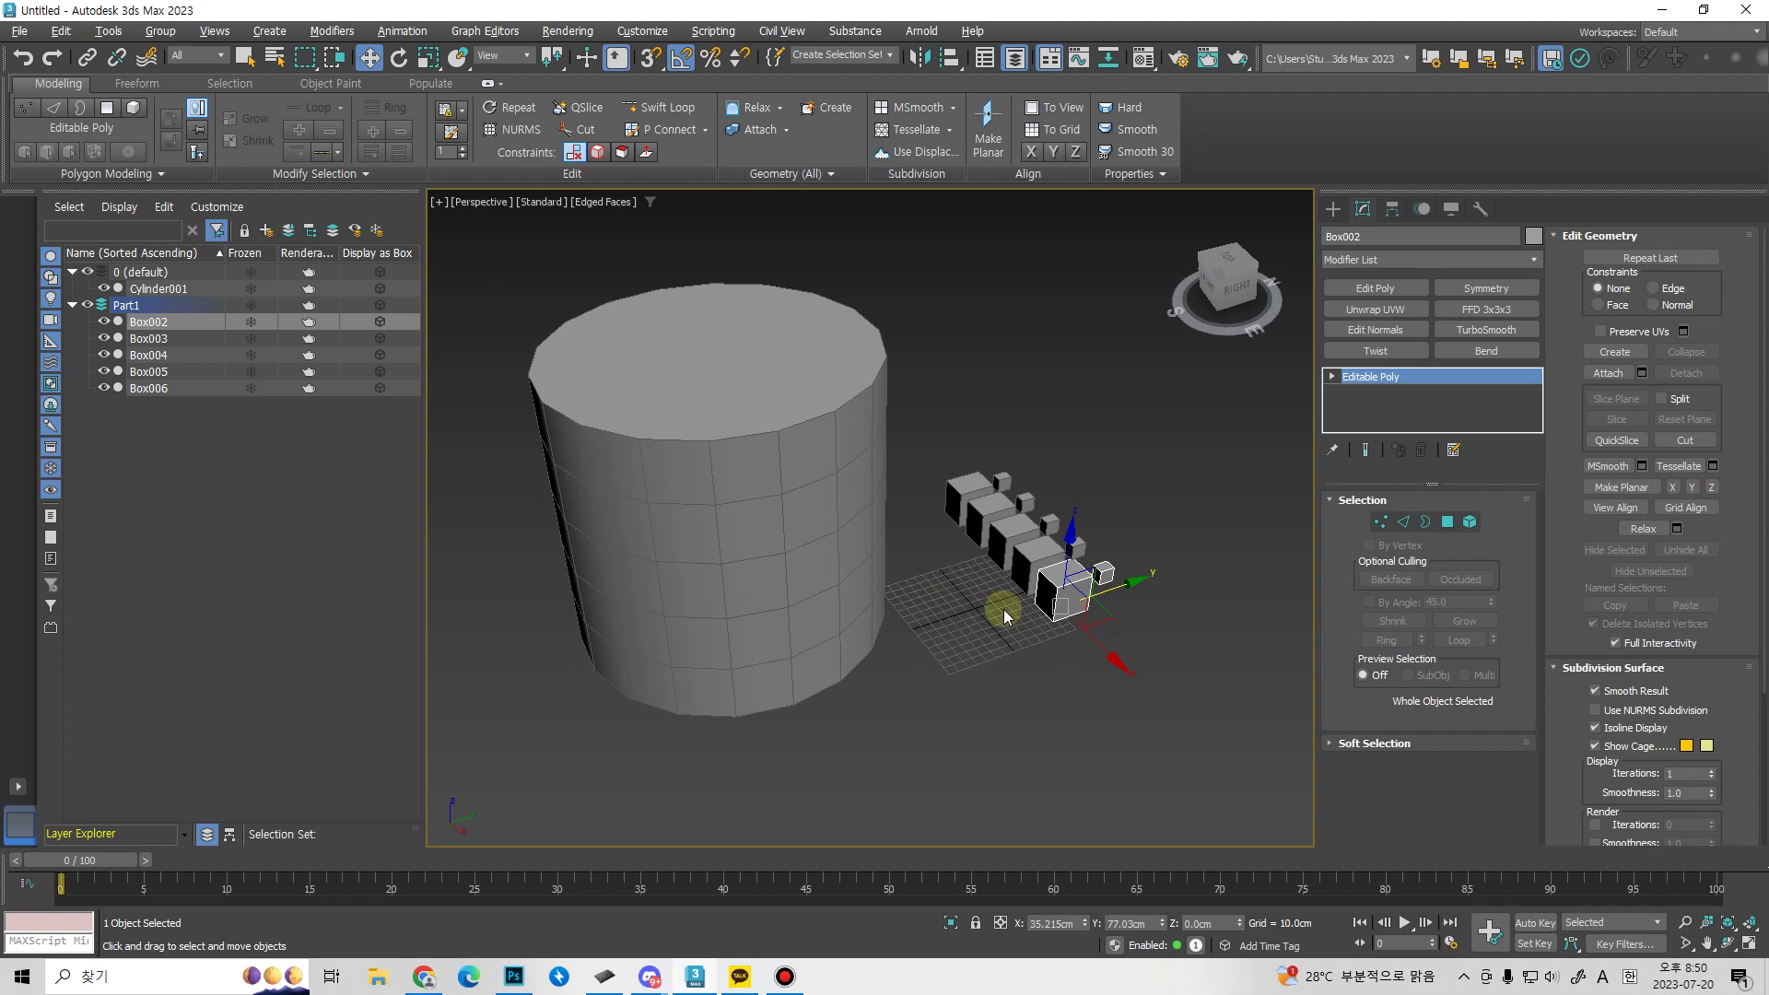
pyautogui.middleClick(1041, 599)
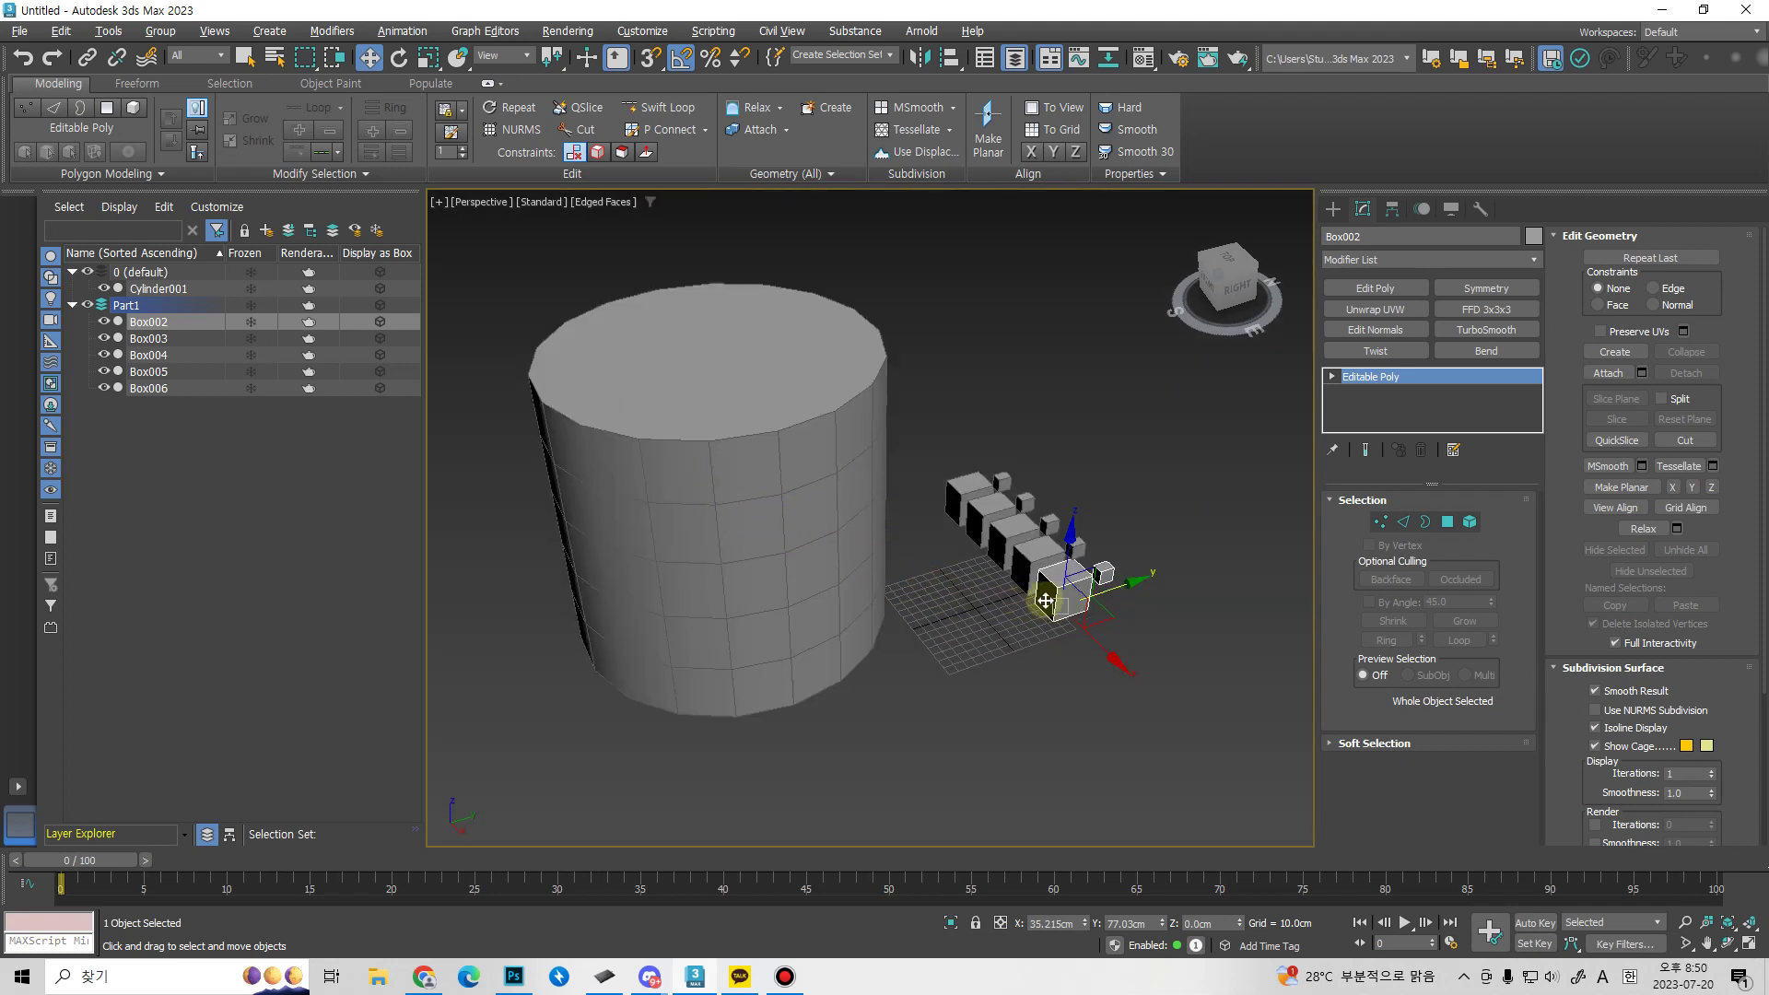
pyautogui.scroll(5, 936, 644)
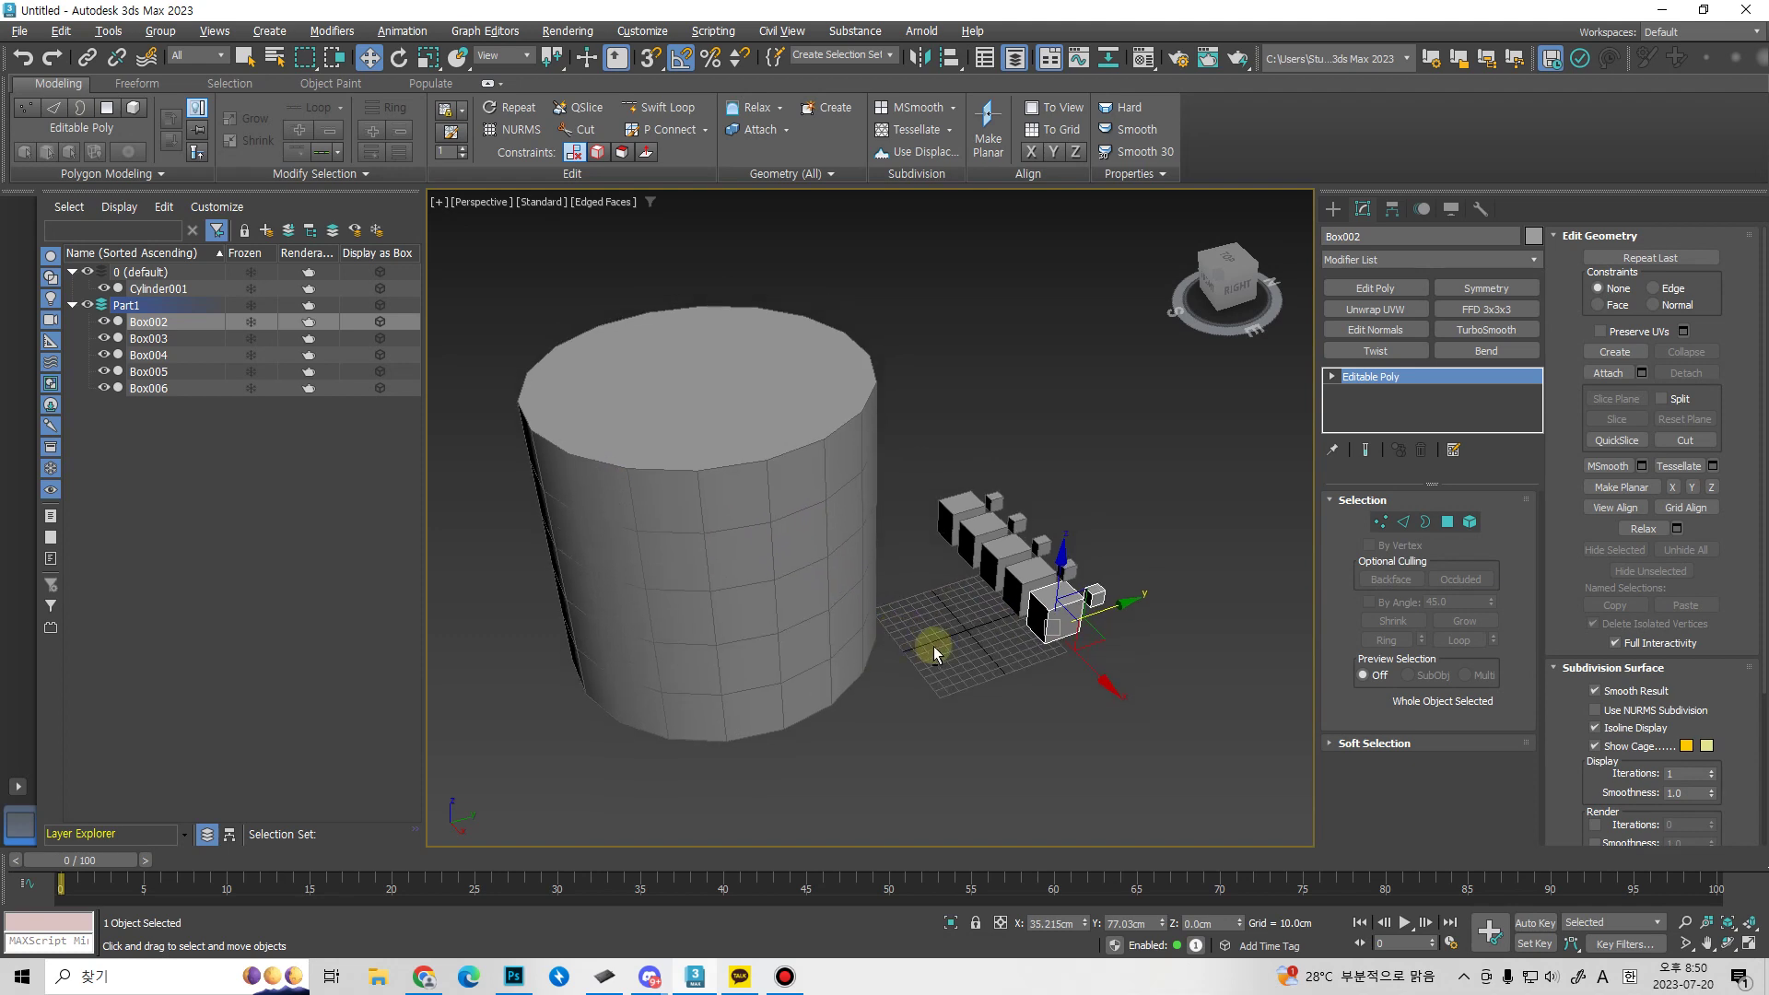
pyautogui.moveTo(976, 638)
pyautogui.keyDown('alt'); pyautogui.mouseDown(button='middle')
pyautogui.moveTo(967, 613)
pyautogui.moveTo(991, 610)
pyautogui.moveTo(992, 632)
pyautogui.mouseUp(button='middle'); pyautogui.keyUp('alt')
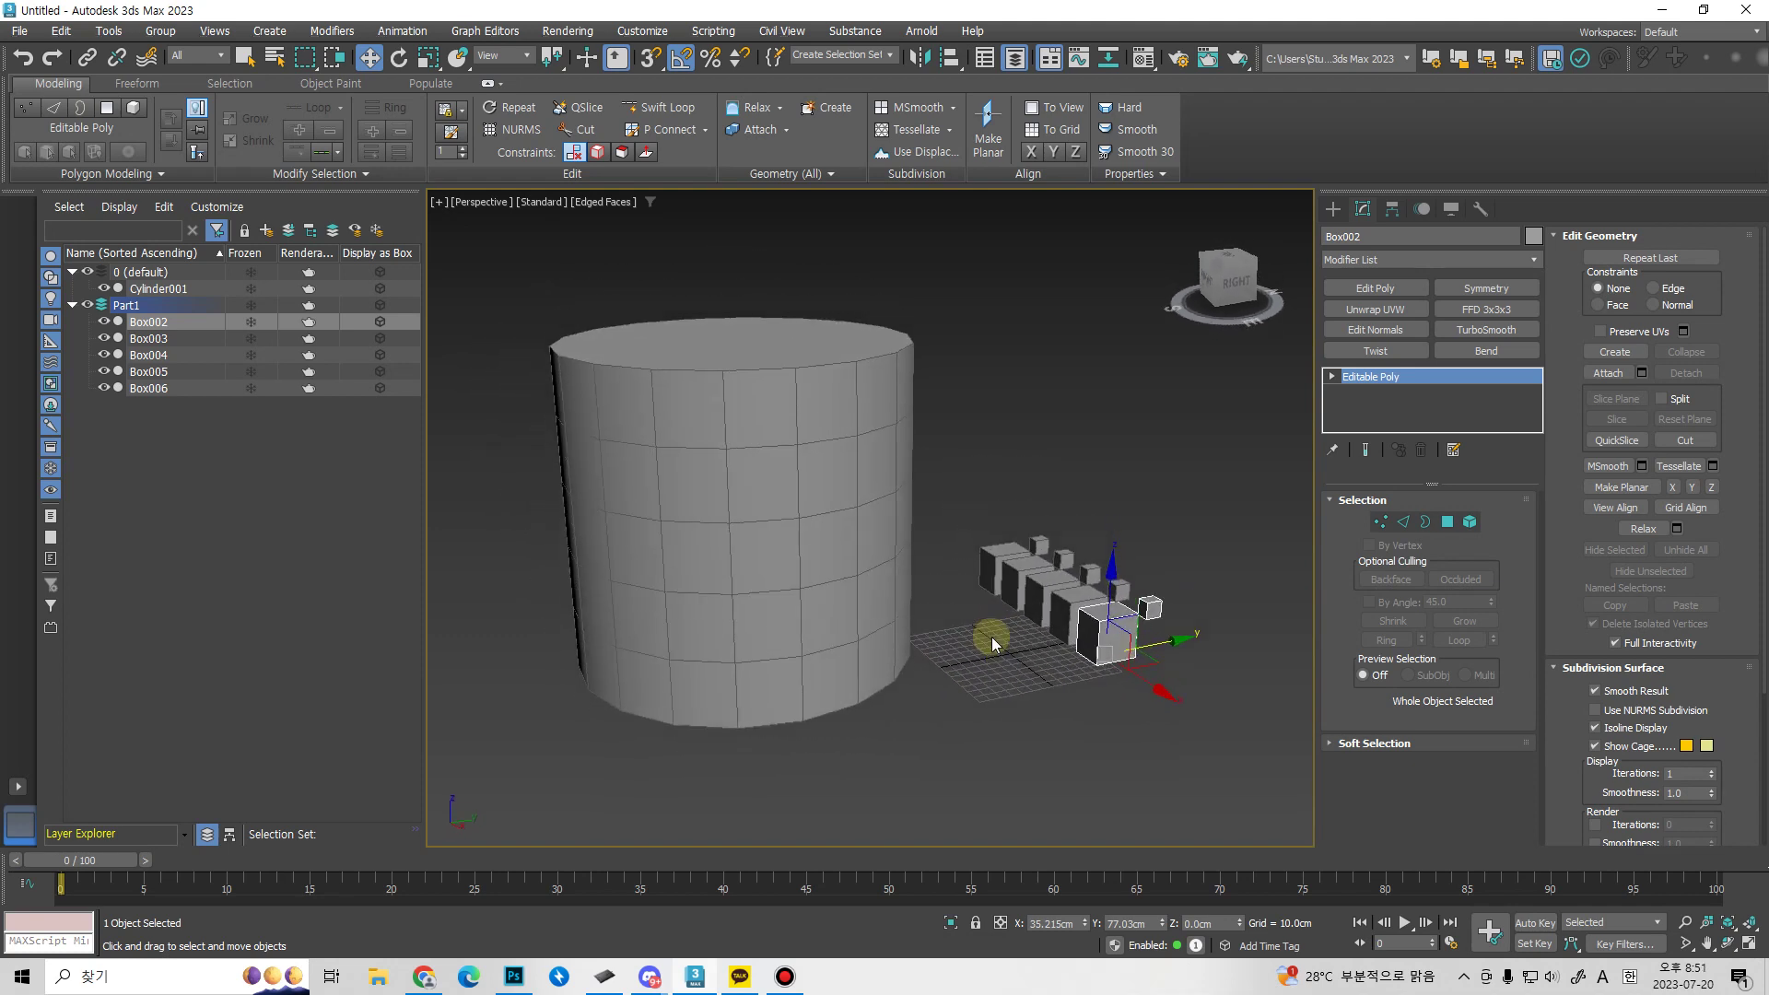
pyautogui.click(946, 60)
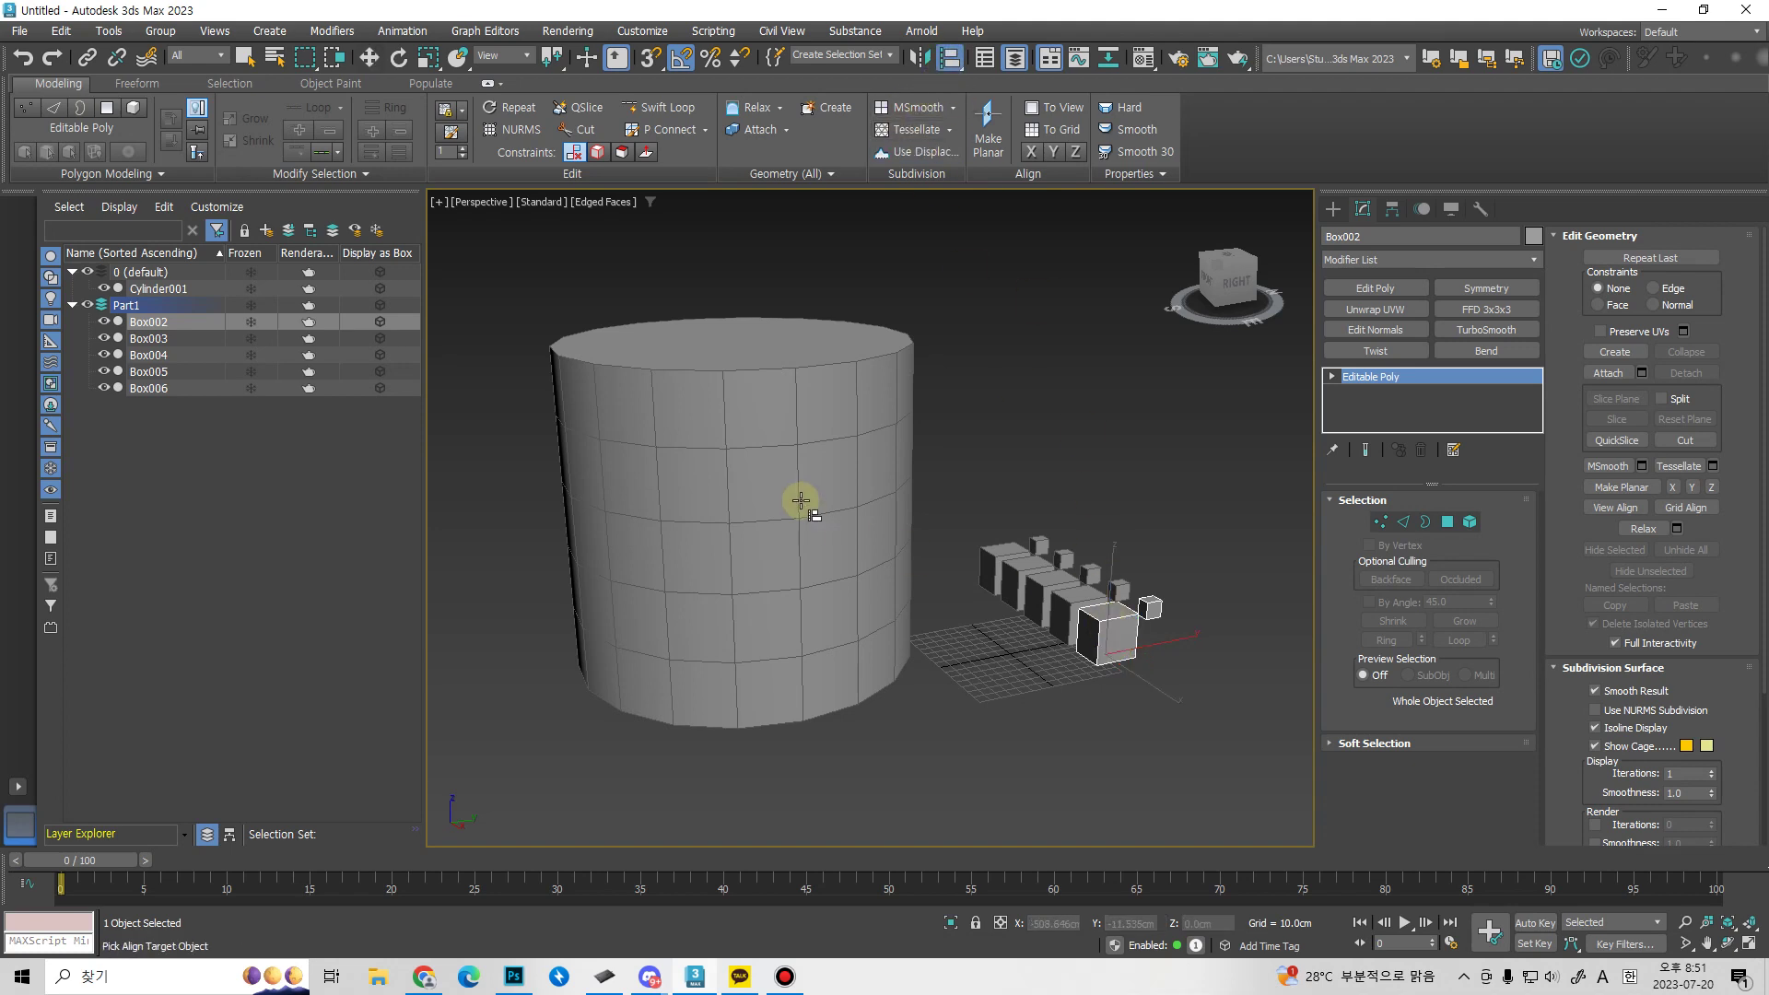
pyautogui.click(798, 498)
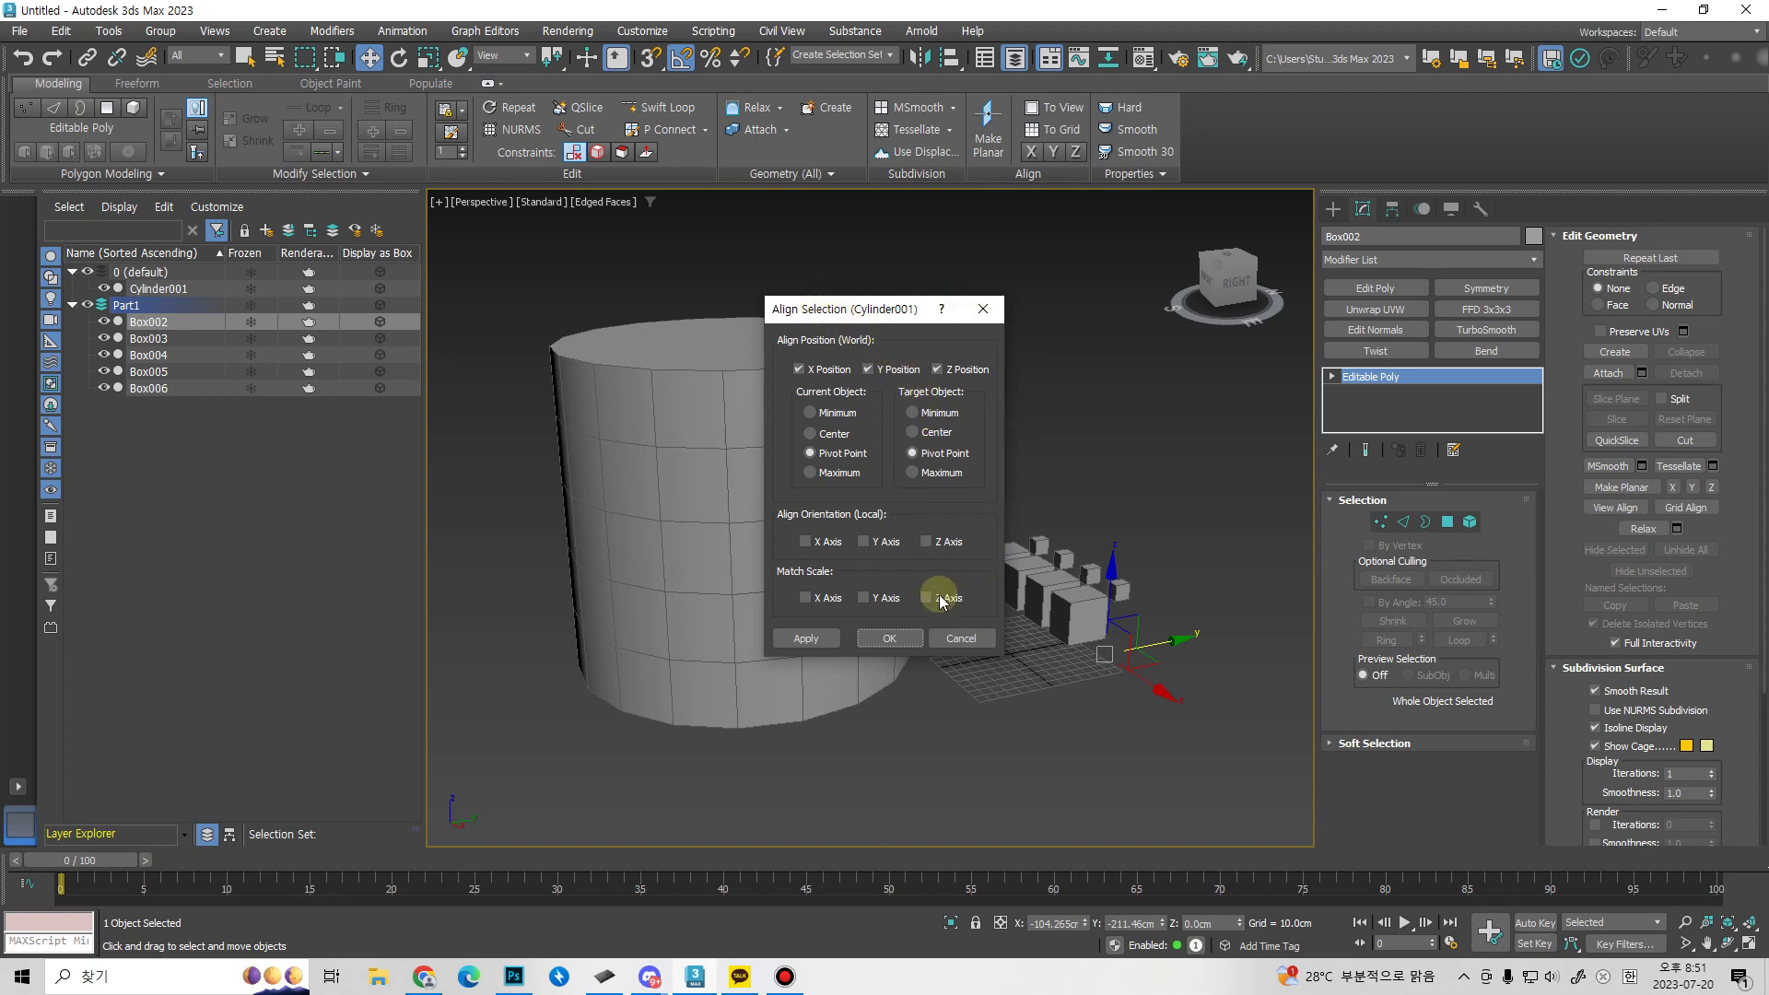
pyautogui.moveTo(810, 306); pyautogui.dragTo(979, 194)
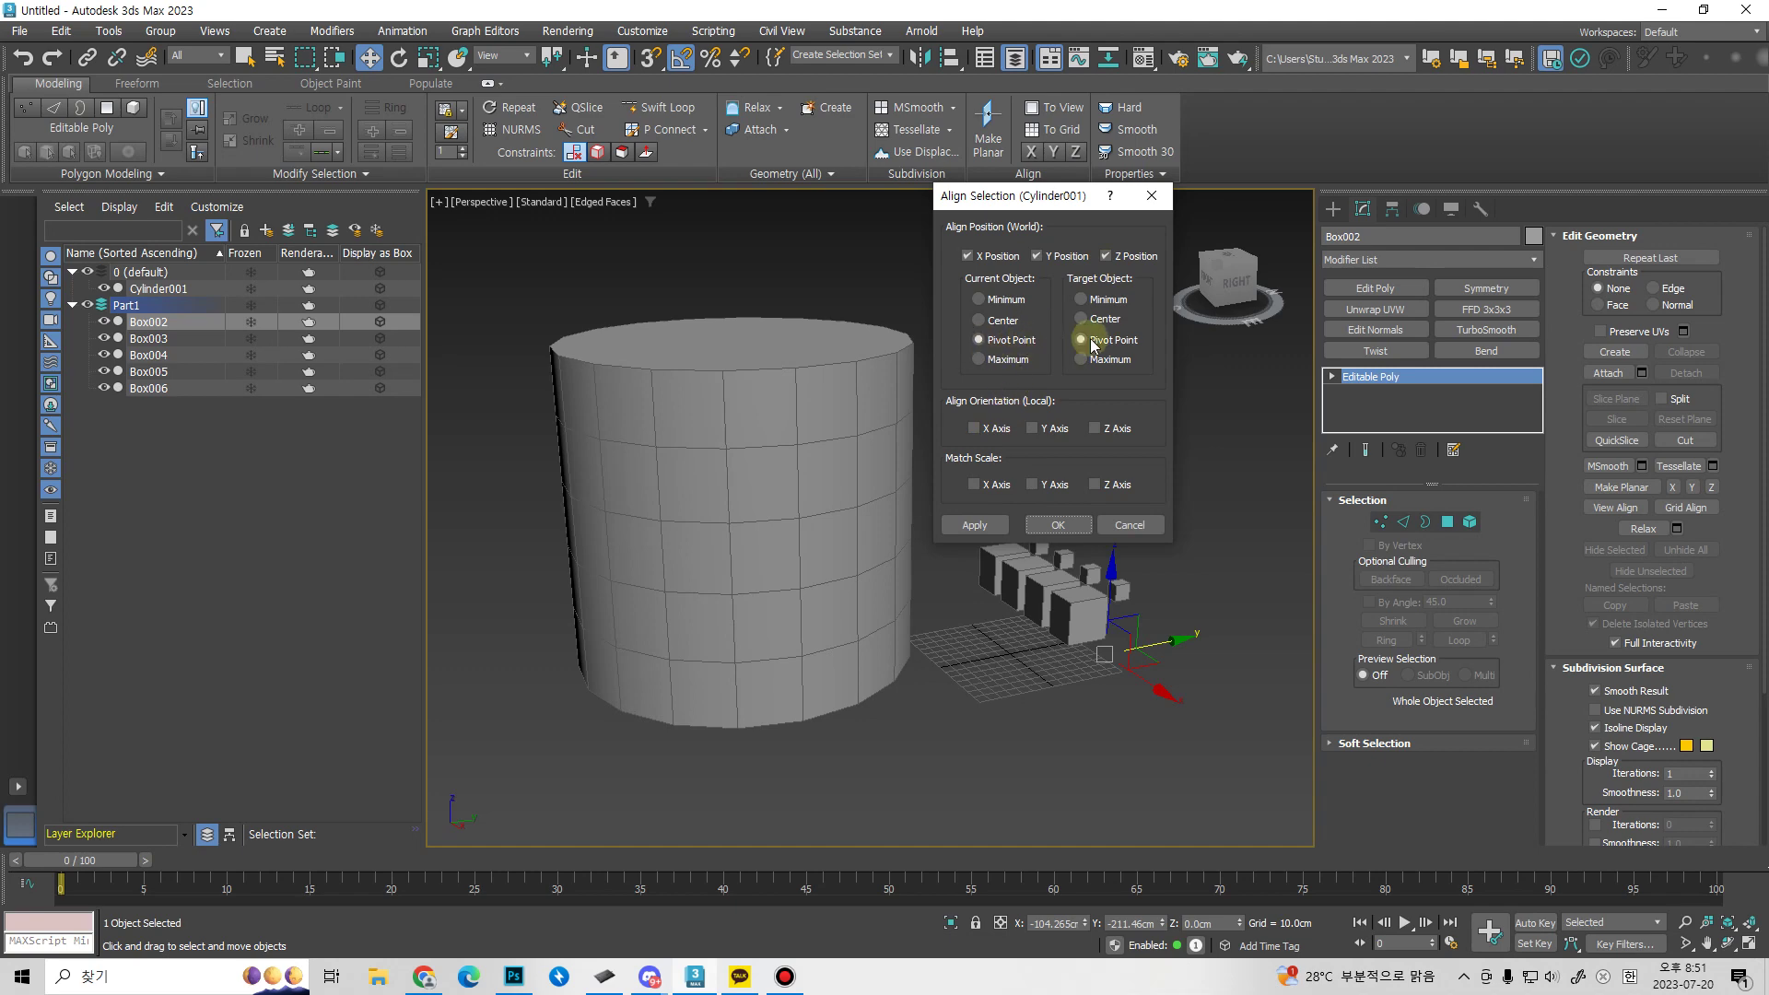
pyautogui.click(1060, 524)
# Select the cylinder in wireframe, then return to shaded display and make the cylinder see-through.
pyautogui.keyDown('alt'); pyautogui.moveTo(941, 620); pyautogui.dragTo(834, 648, button='middle'); pyautogui.keyUp('alt')
pyautogui.press('F3')
pyautogui.click(895, 512)
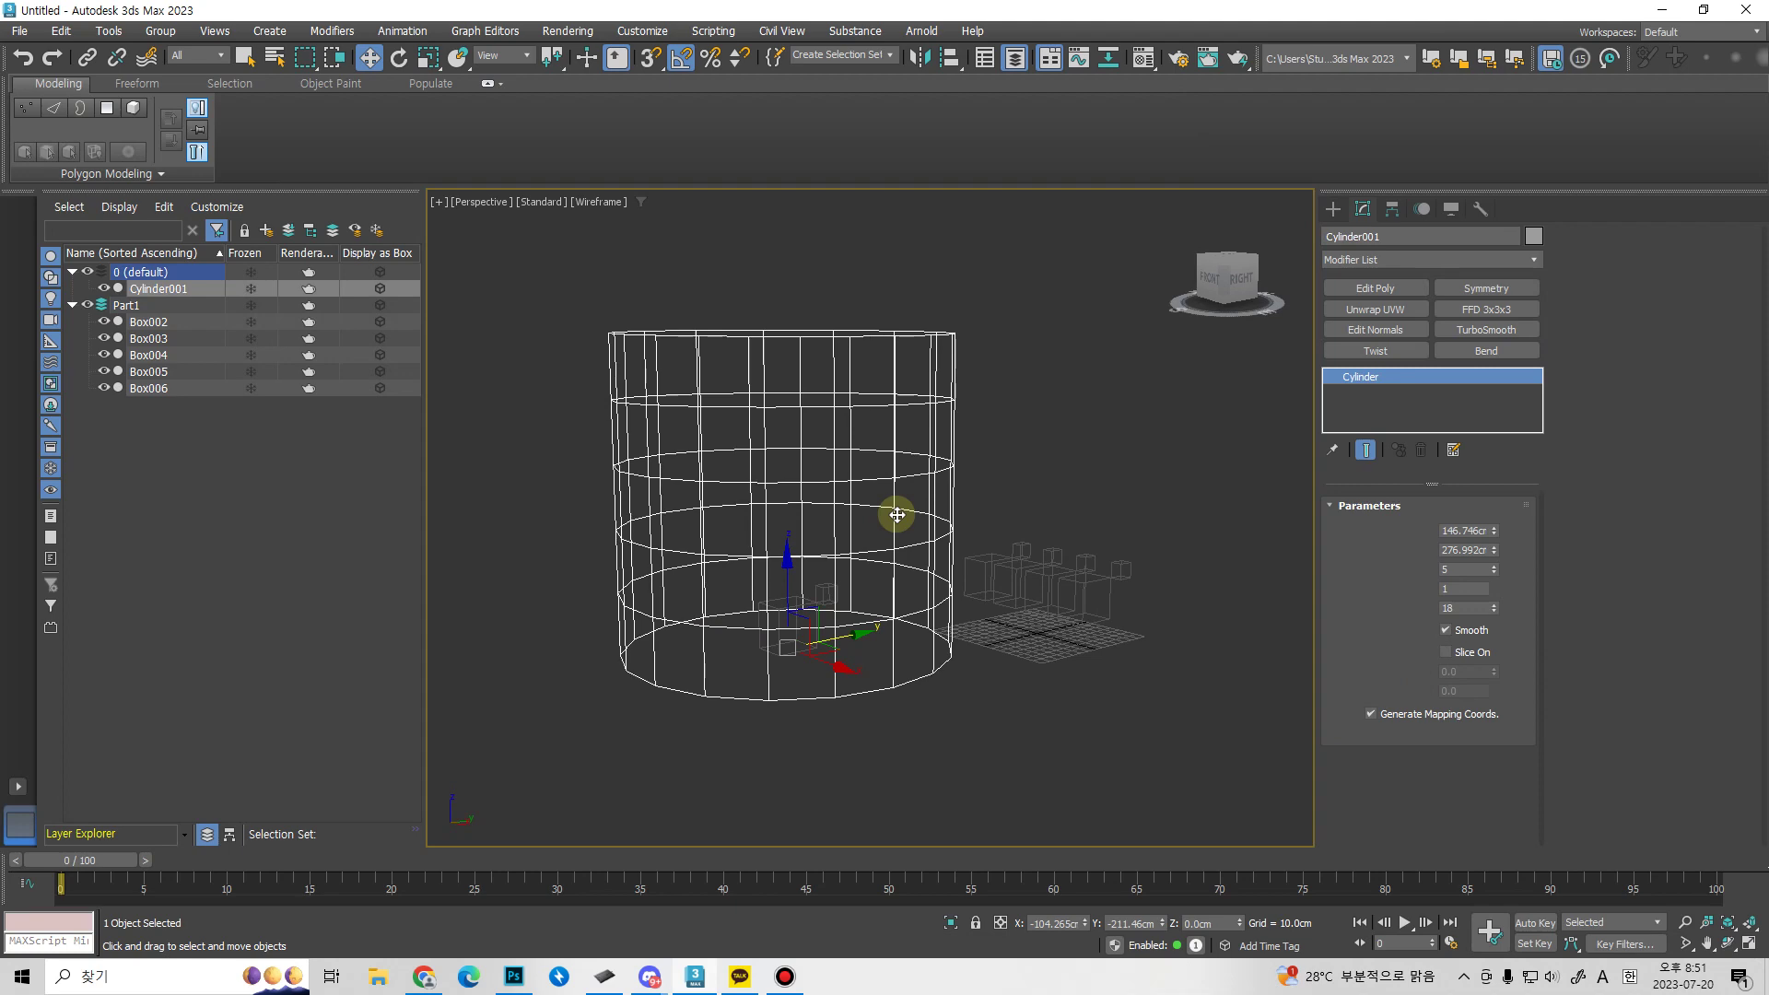
pyautogui.press('F3')
pyautogui.keyDown('alt'); pyautogui.moveTo(835, 676); pyautogui.dragTo(785, 642, button='middle'); pyautogui.keyUp('alt')
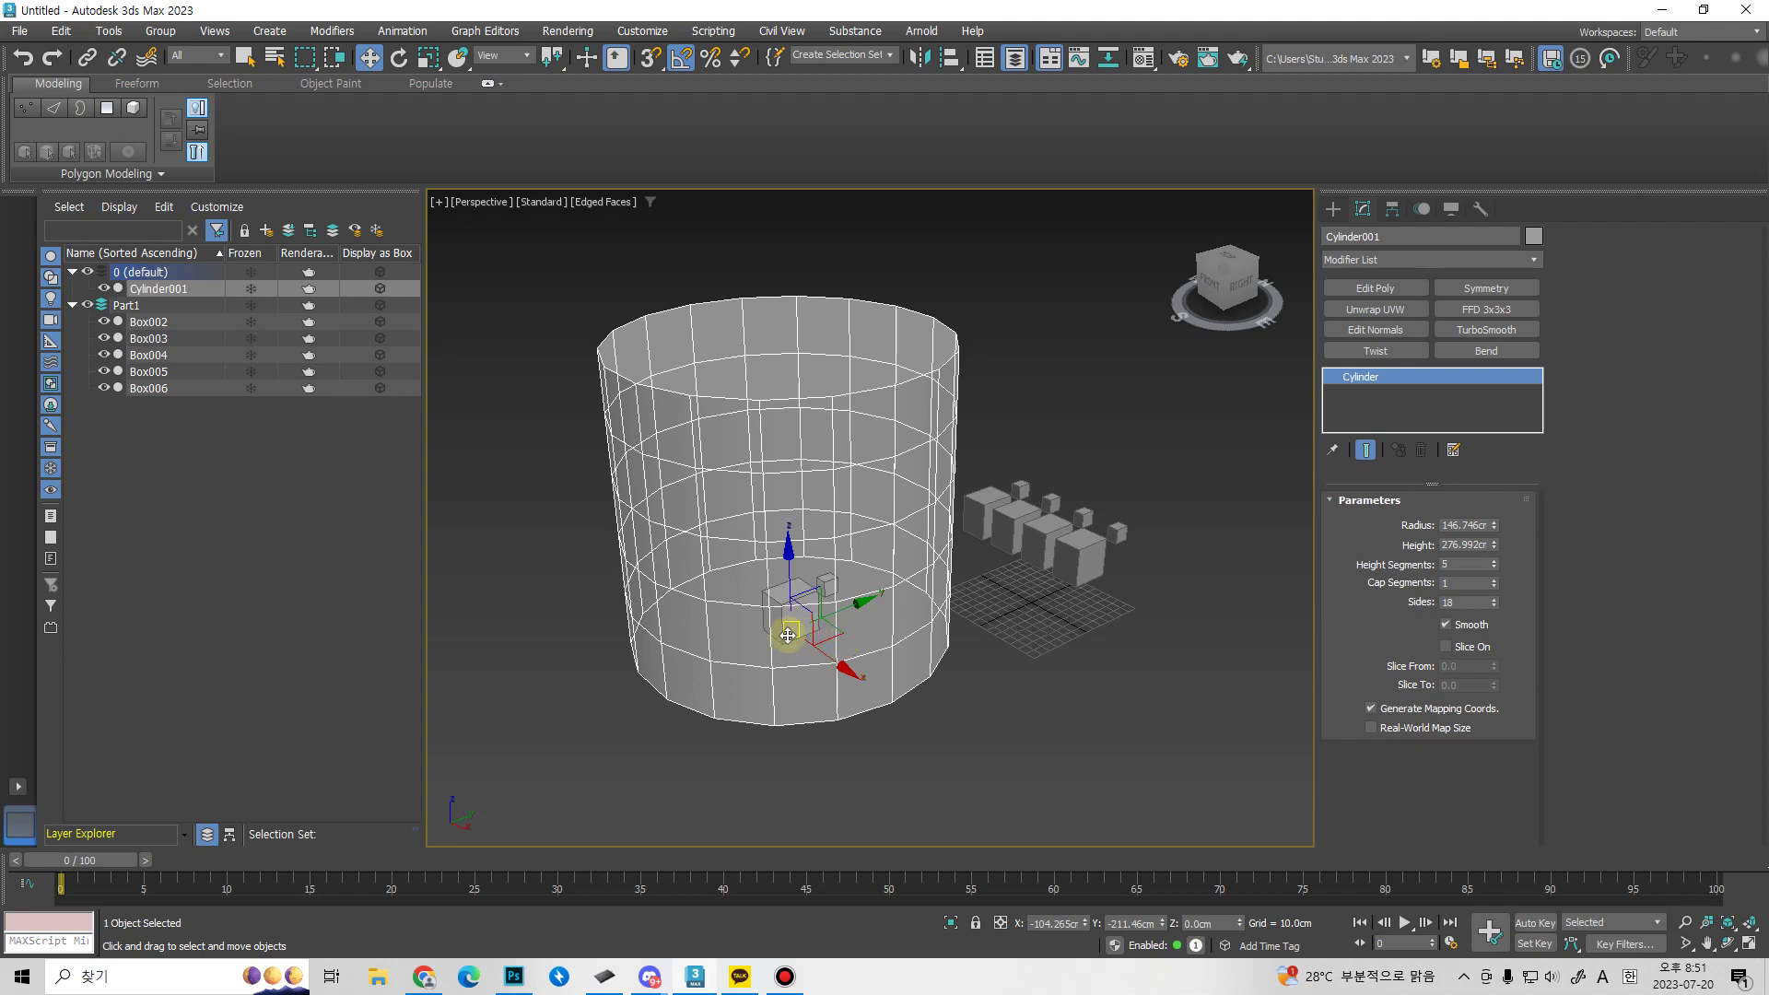
# Clear the selection and select Box002 inside the see-through cylinder.
pyautogui.hotkey('ctrl', 'd')
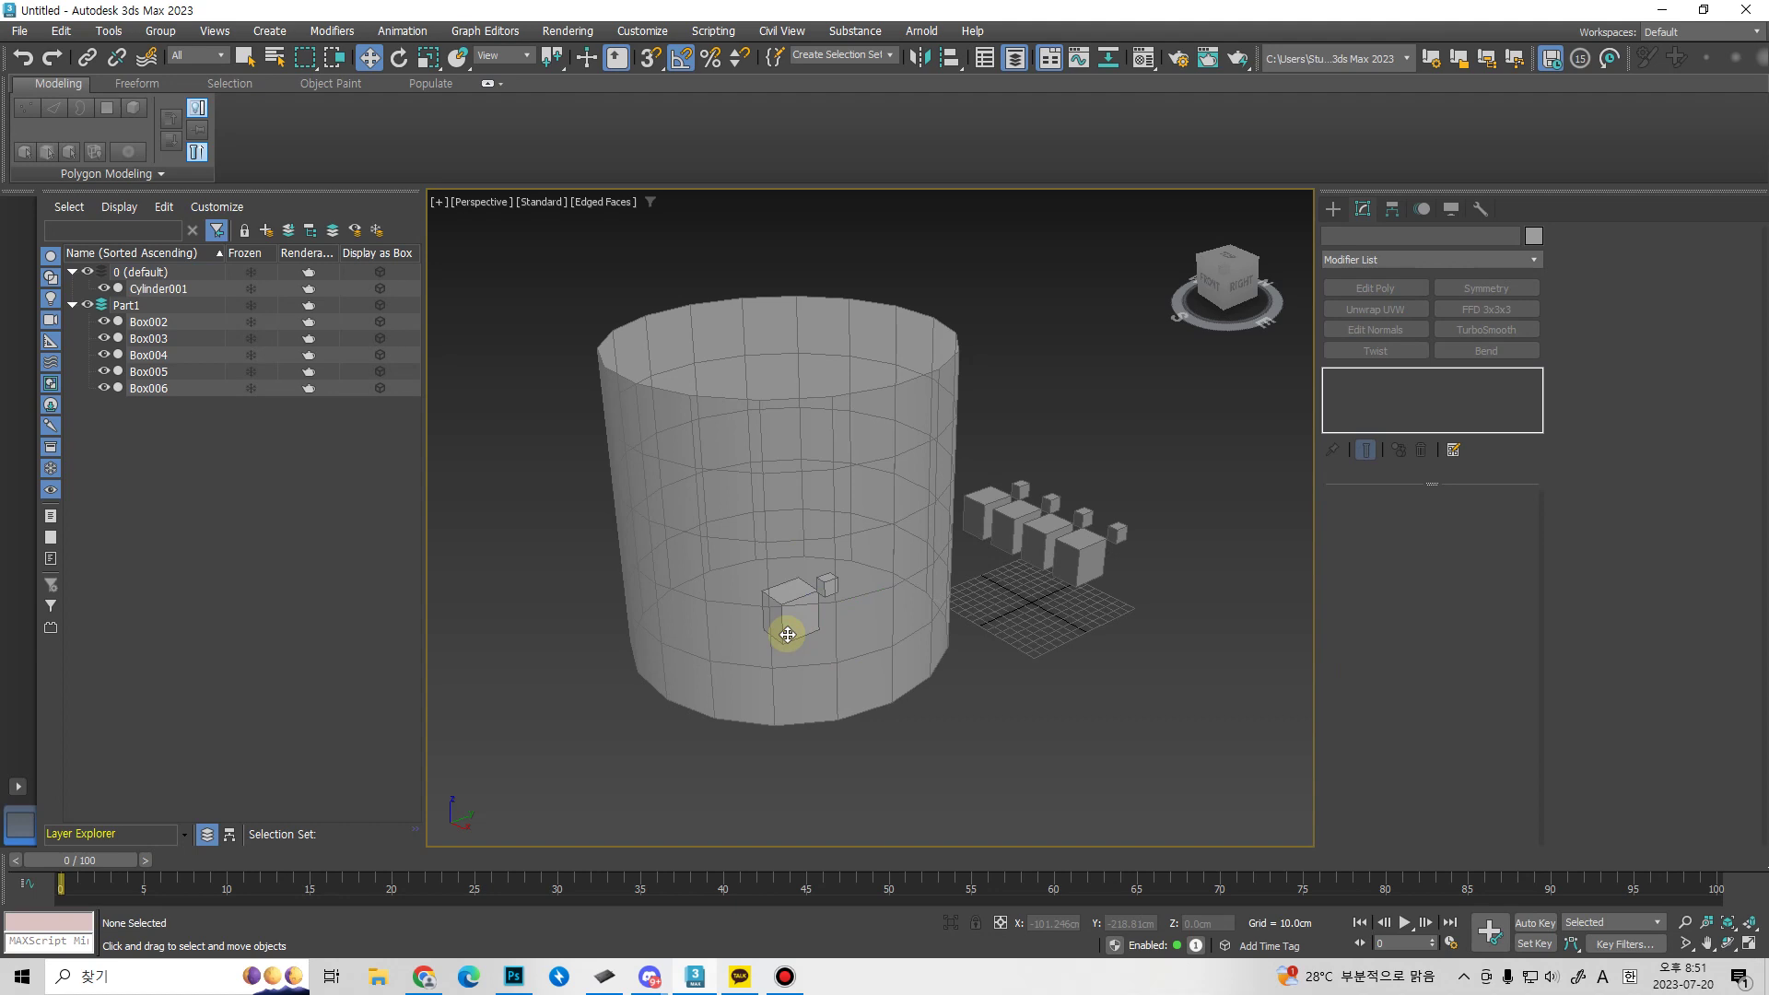
pyautogui.click(786, 623)
pyautogui.click(786, 624)
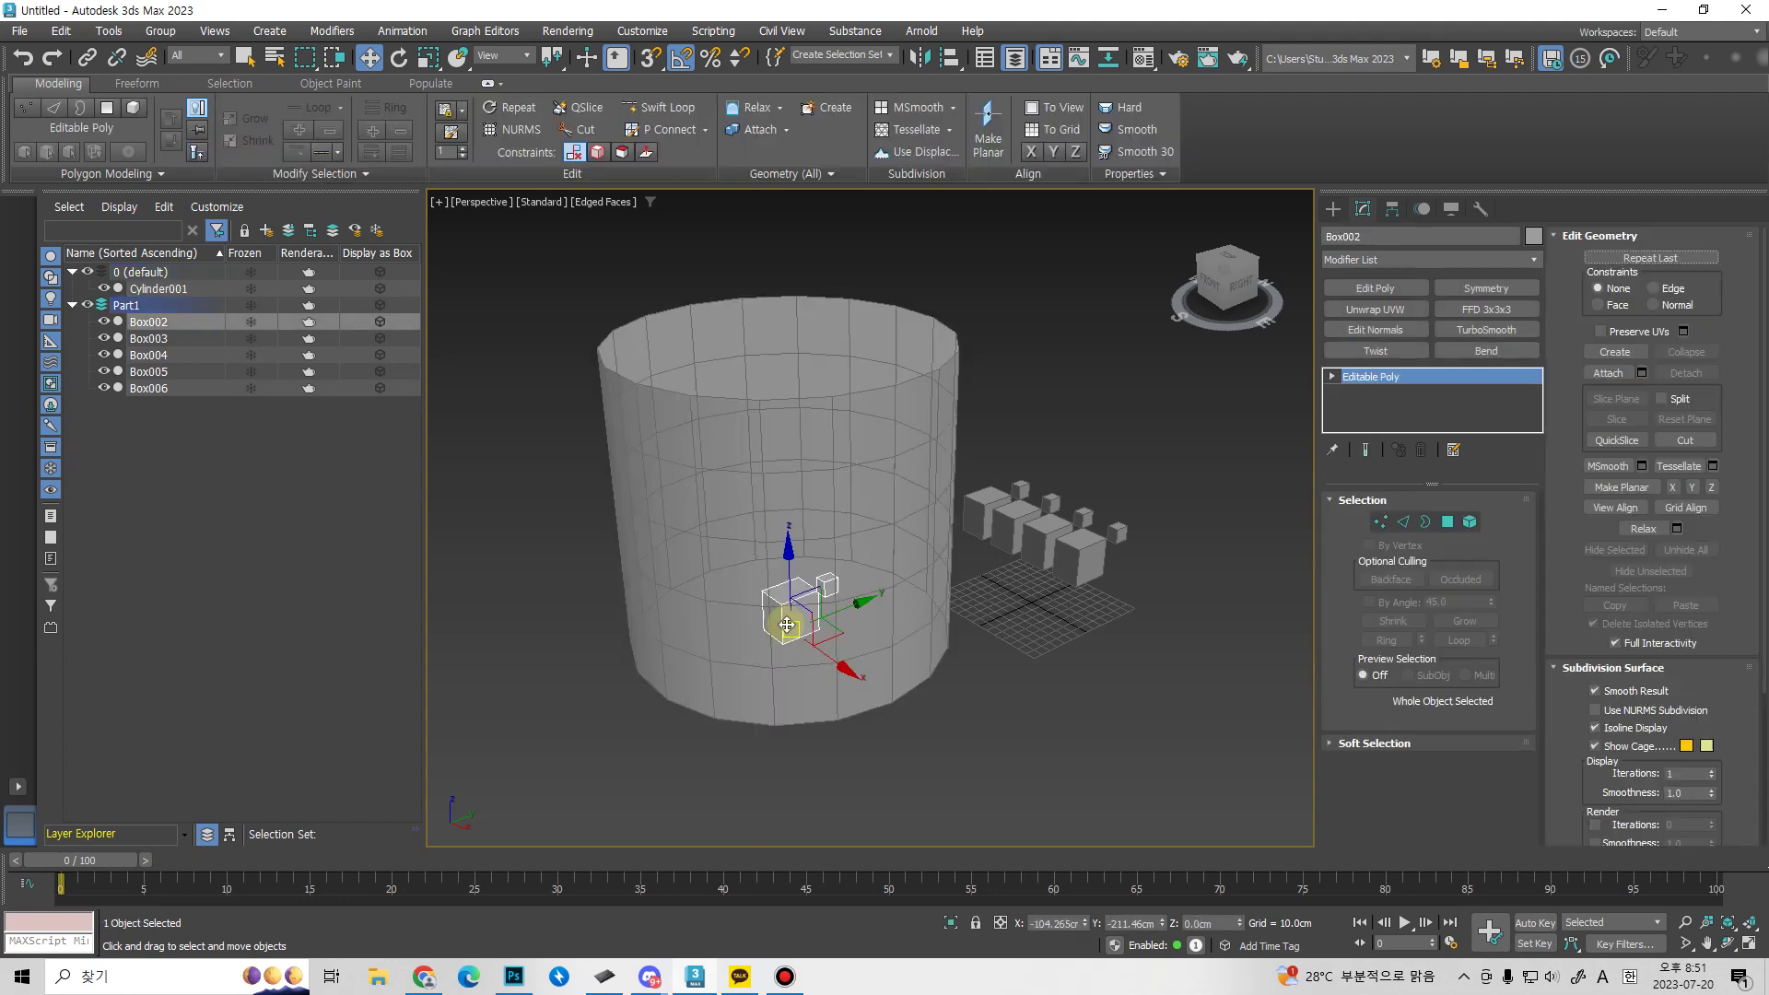
pyautogui.keyDown('alt'); pyautogui.moveTo(839, 661); pyautogui.dragTo(879, 663, button='middle'); pyautogui.keyUp('alt')
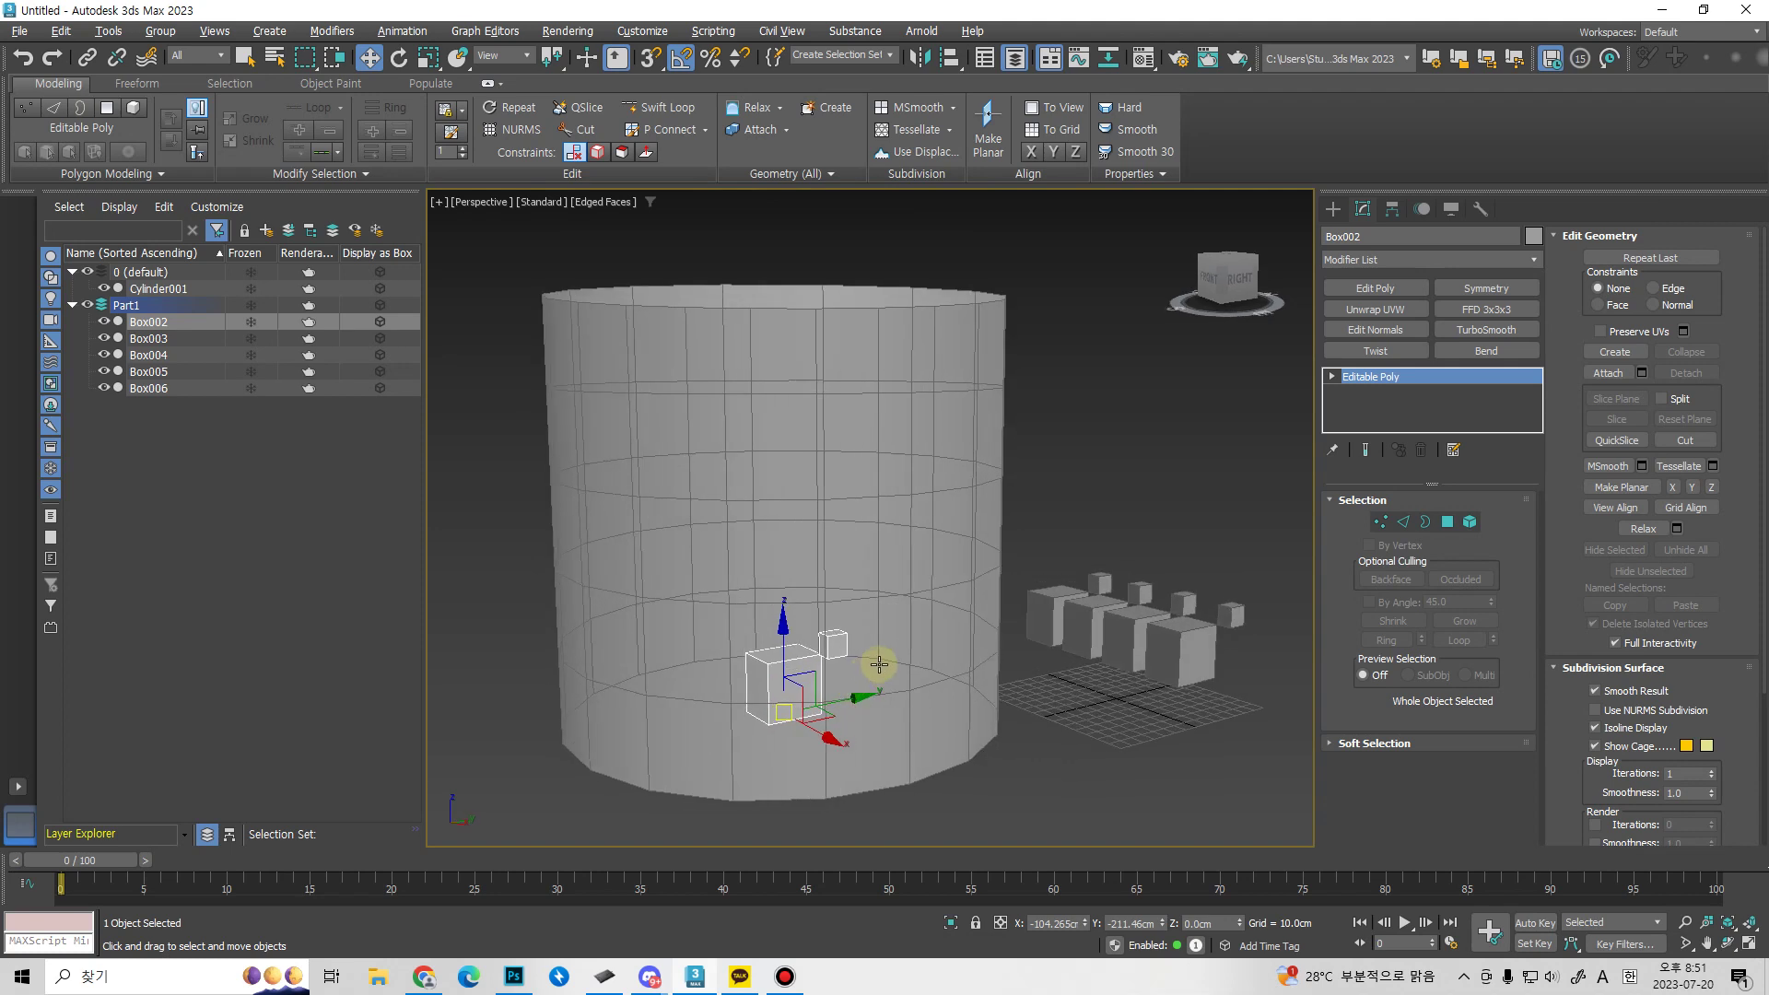
pyautogui.hotkey('alt', 'a')
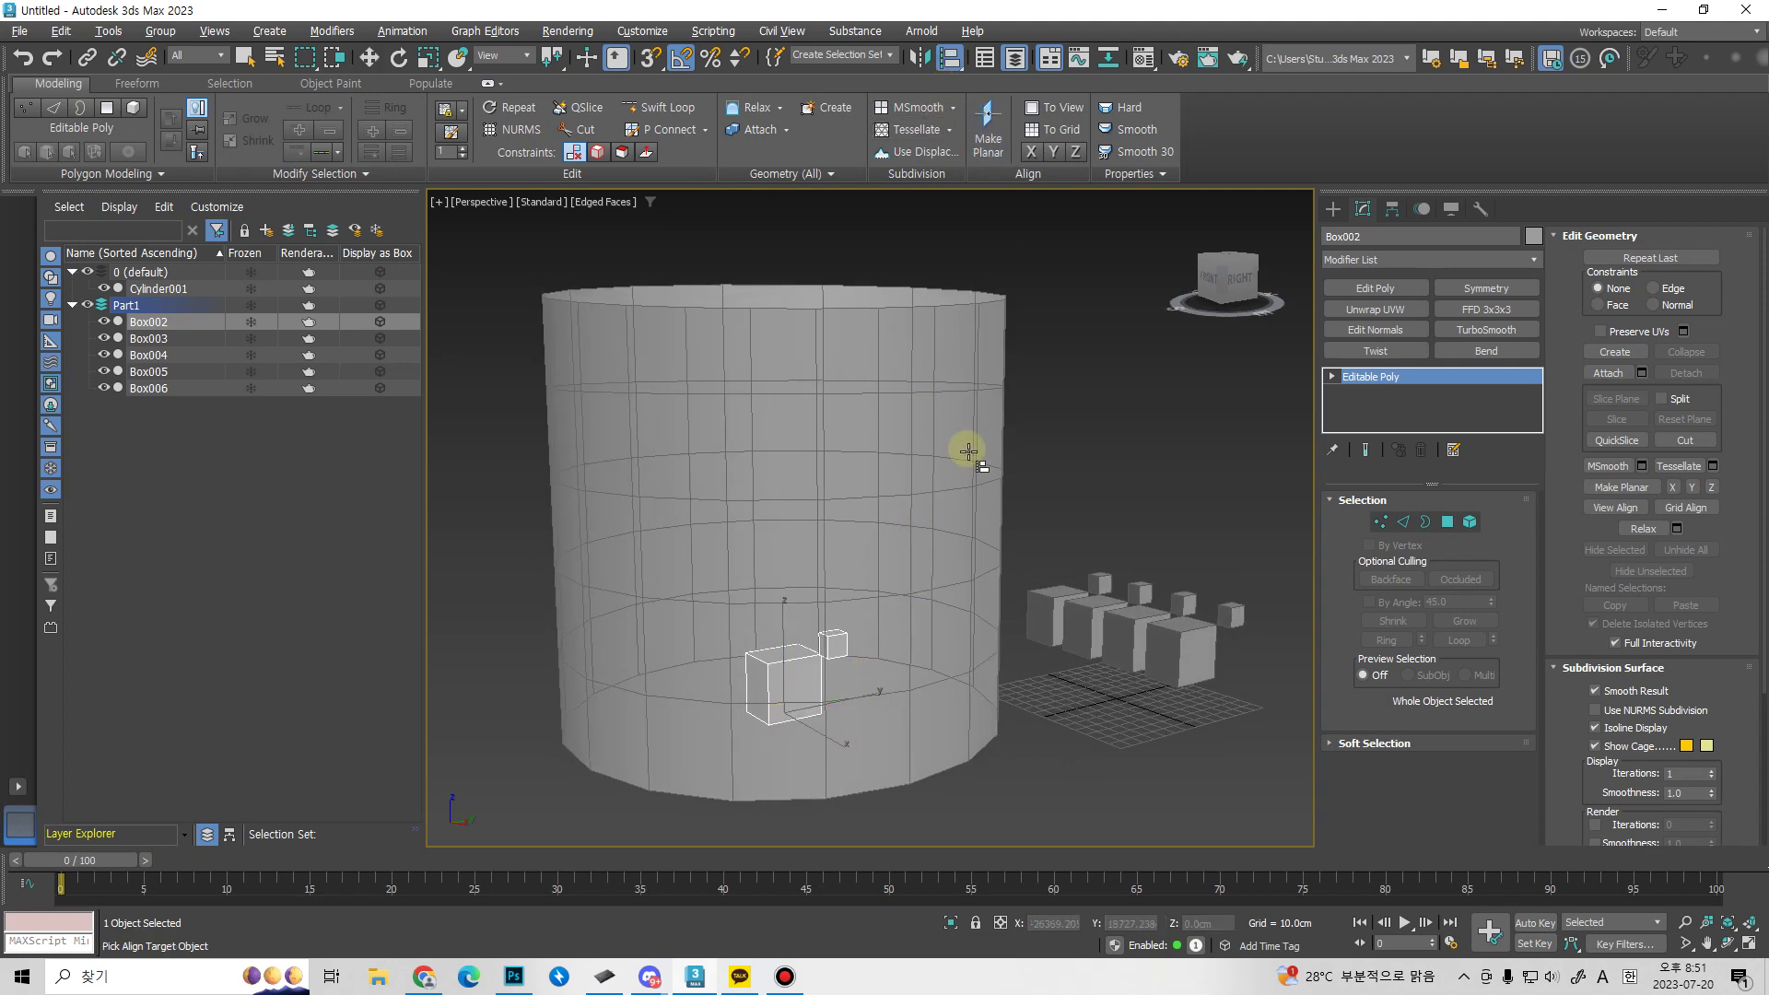
pyautogui.keyDown('alt'); pyautogui.moveTo(948, 427); pyautogui.dragTo(983, 442, button='middle'); pyautogui.keyUp('alt')
pyautogui.rightClick(1244, 334)
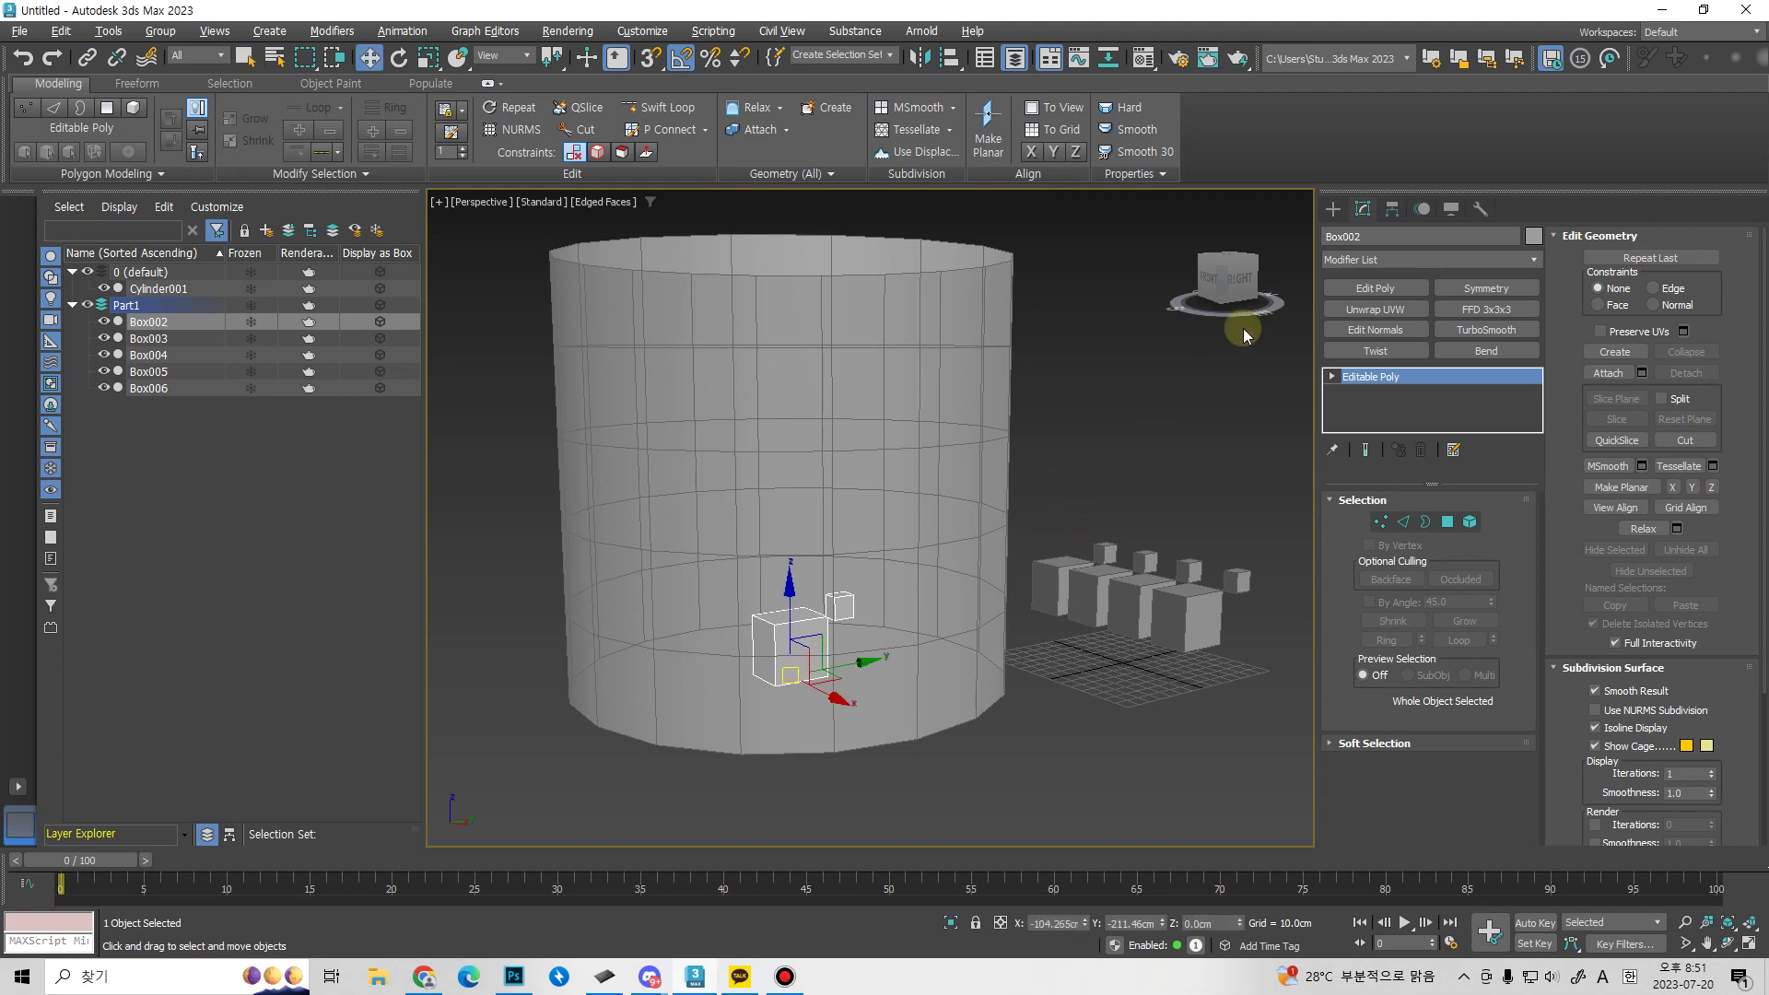
# Align Box002 to Cylinder001 in X, Y and Z position, matching center to center.
pyautogui.click(1332, 209)
pyautogui.keyDown('alt'); pyautogui.moveTo(1038, 473); pyautogui.dragTo(1019, 494, button='middle'); pyautogui.keyUp('alt')
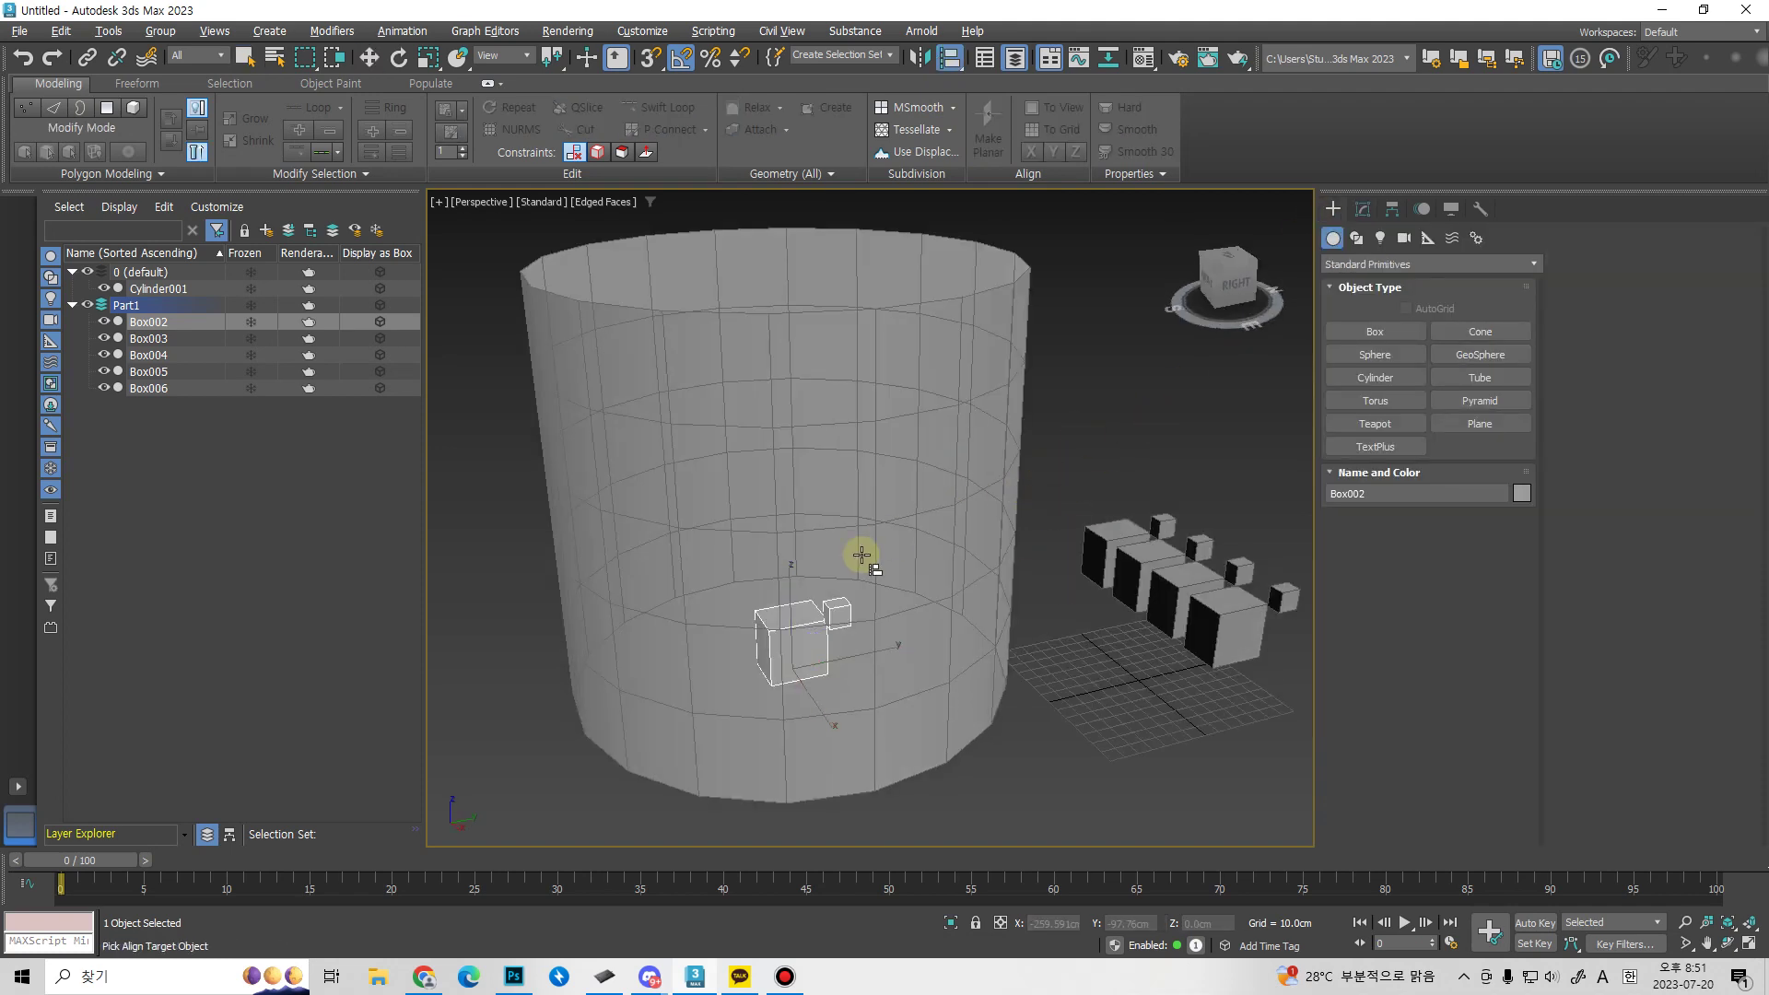
pyautogui.click(950, 58)
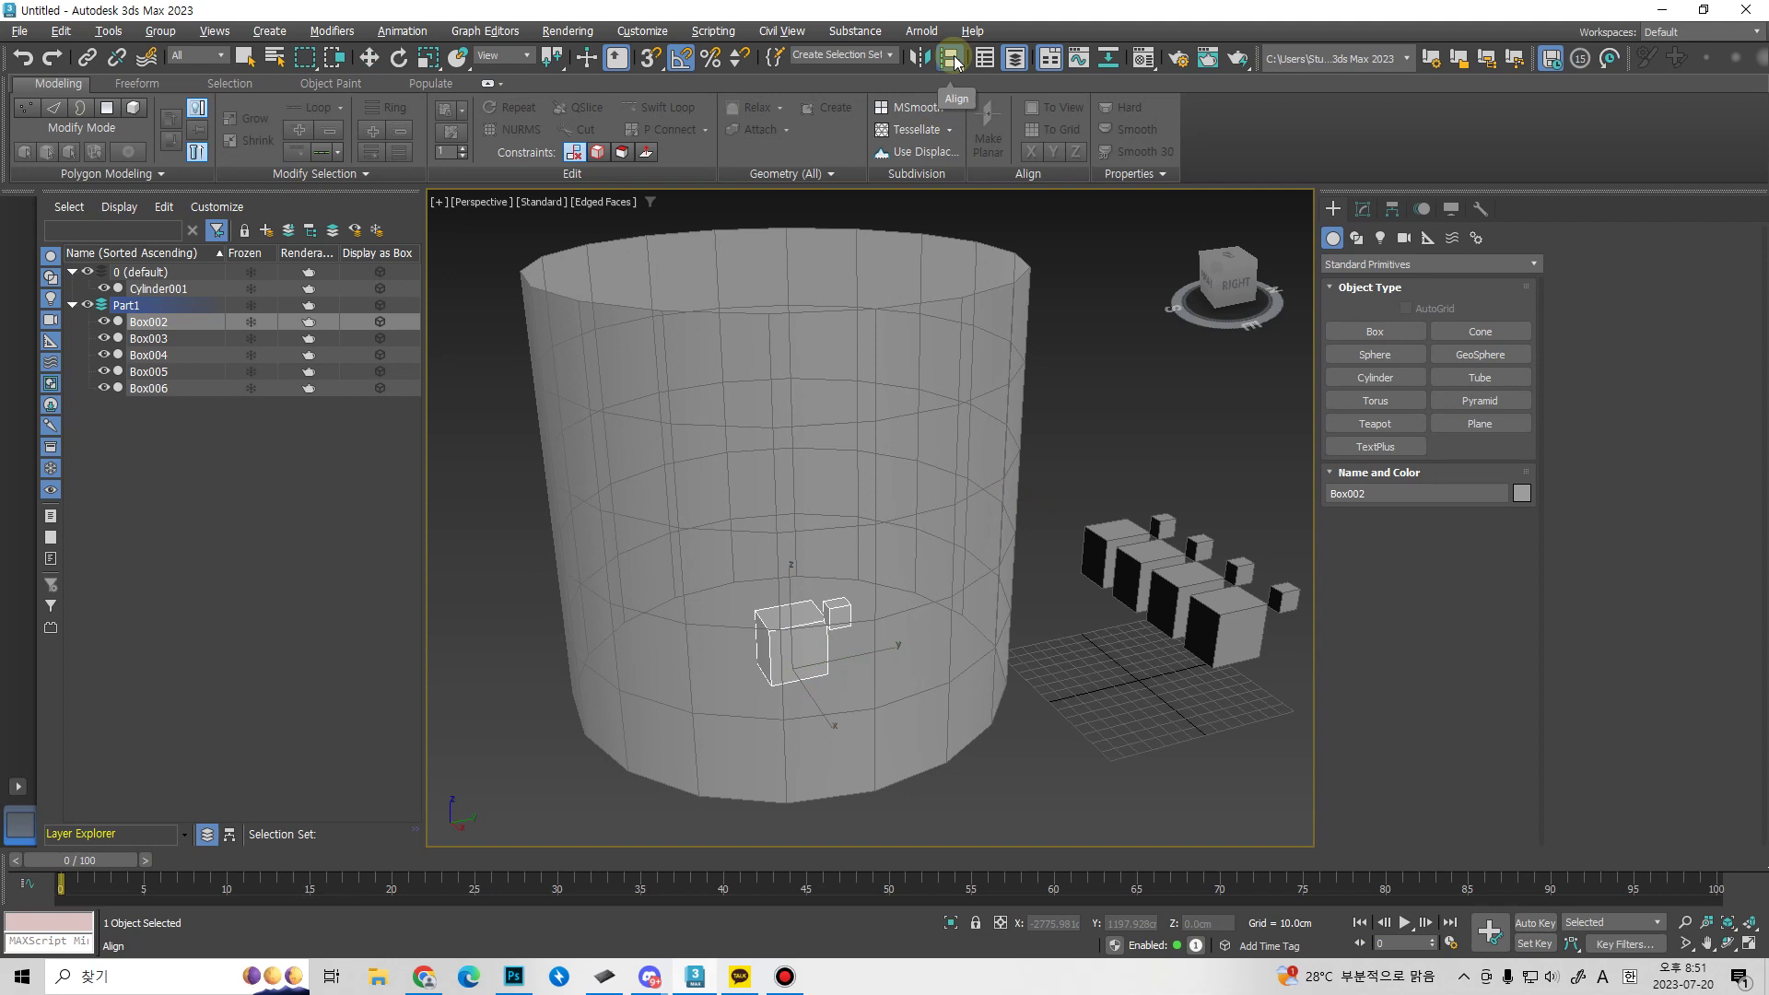
pyautogui.click(952, 59)
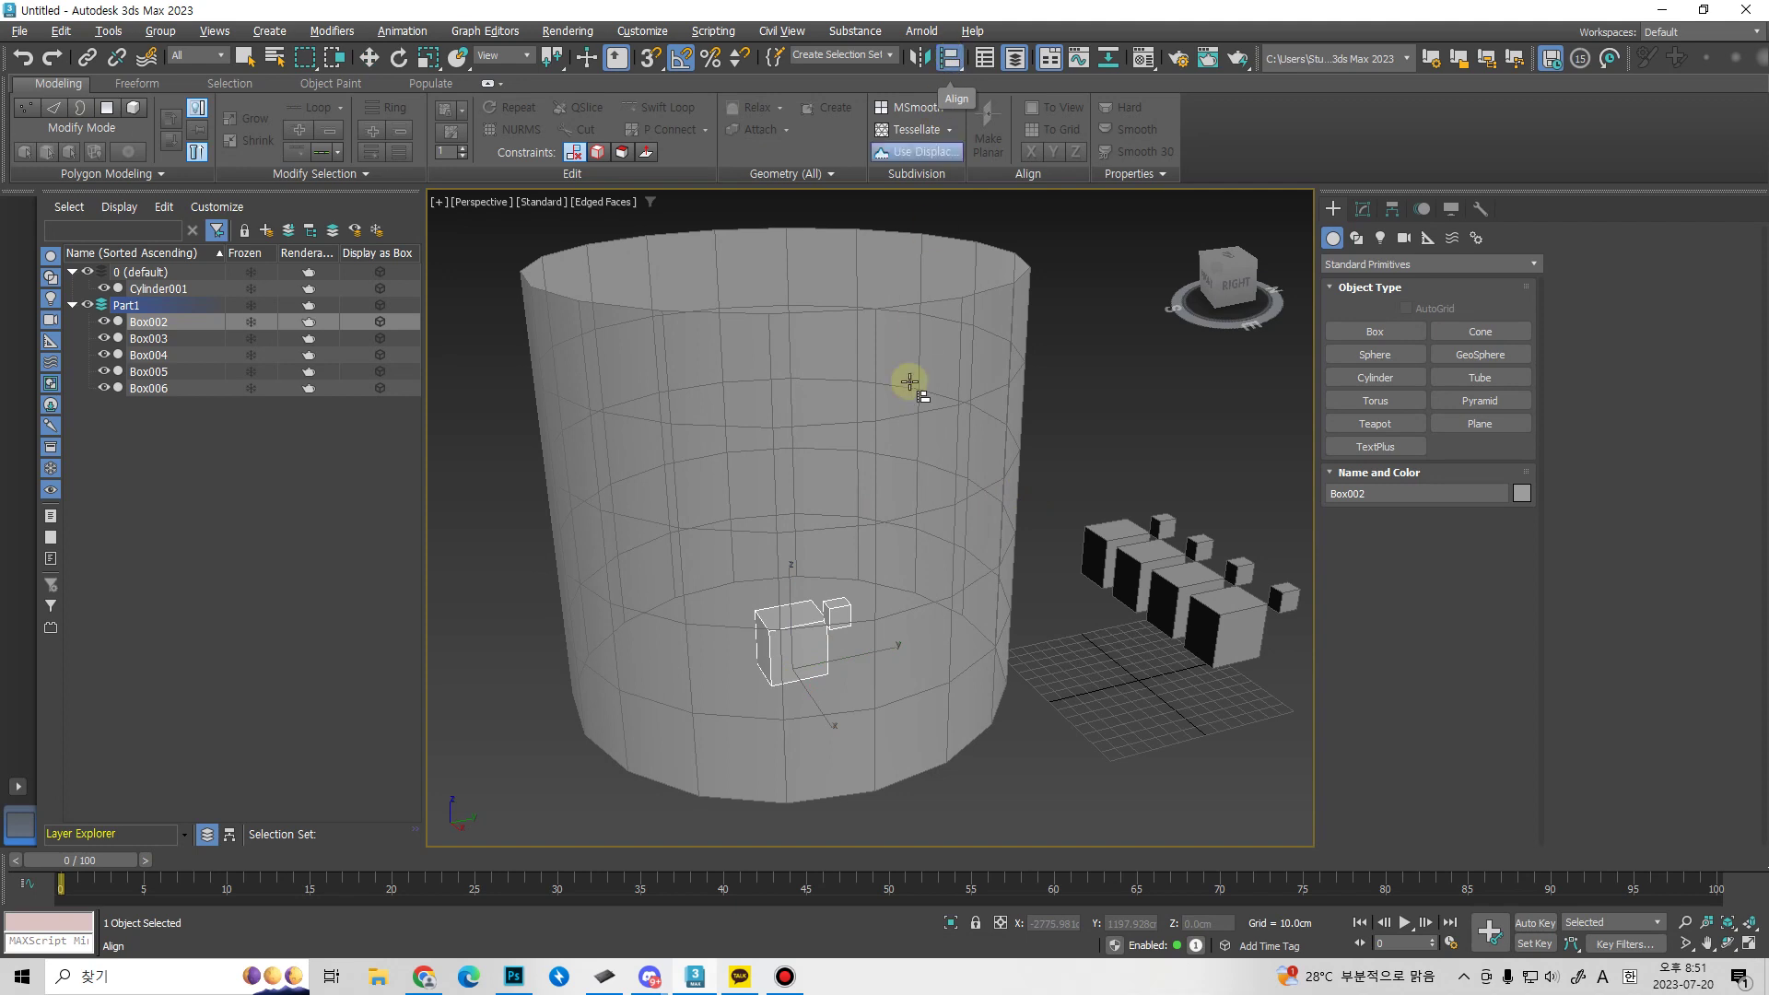
pyautogui.click(947, 485)
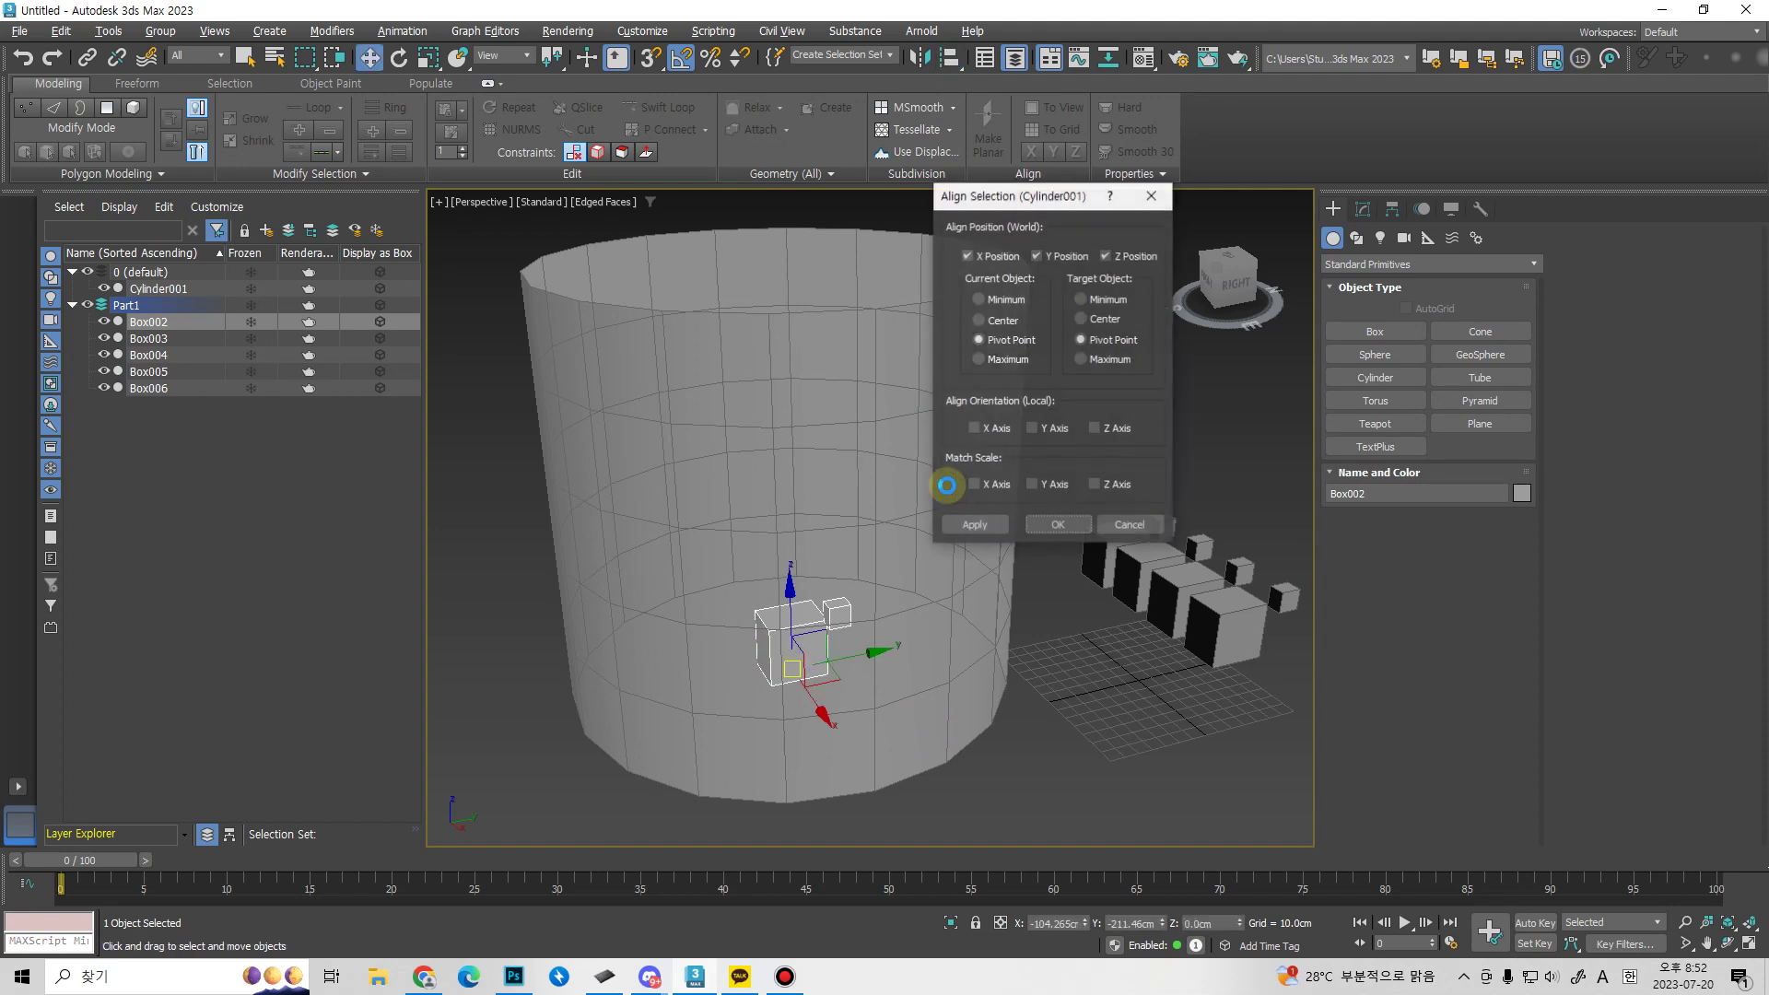
pyautogui.click(1004, 321)
pyautogui.click(1102, 319)
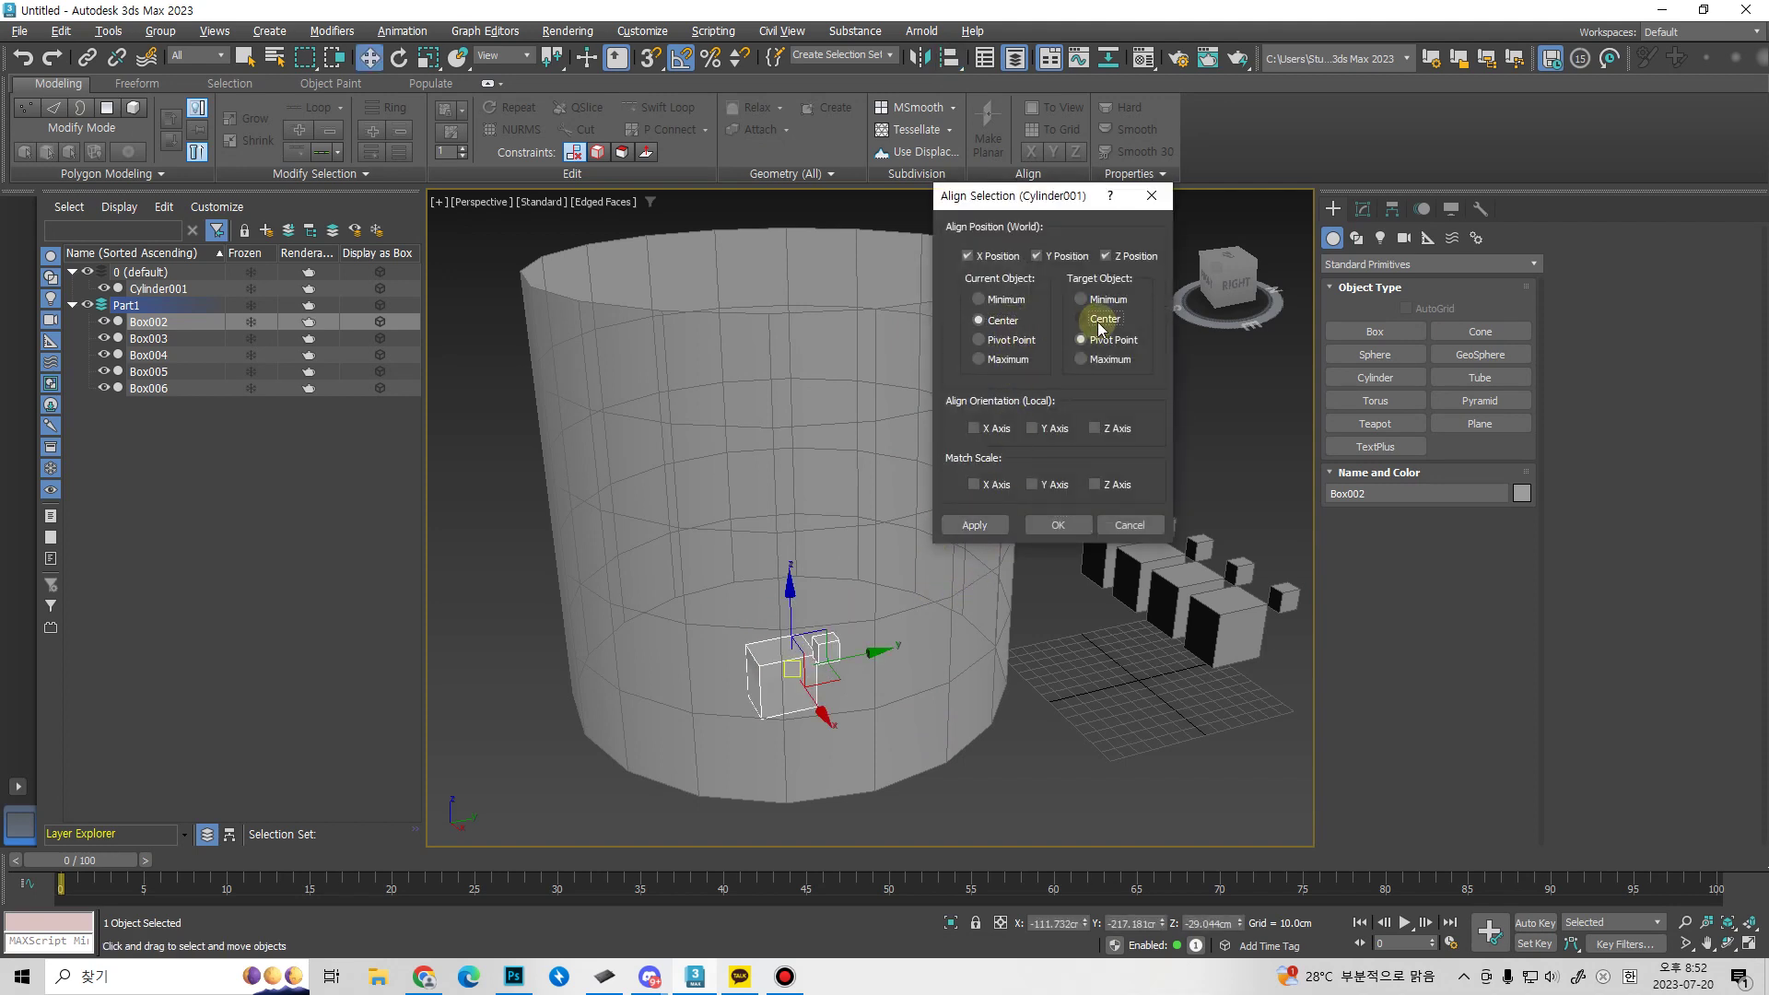
pyautogui.click(1057, 525)
# Isolate Box002 so that it is the only object shown in the viewport.
pyautogui.keyDown('alt'); pyautogui.moveTo(959, 651); pyautogui.dragTo(786, 517, button='middle'); pyautogui.keyUp('alt')
pyautogui.scroll(-3, 768, 638)
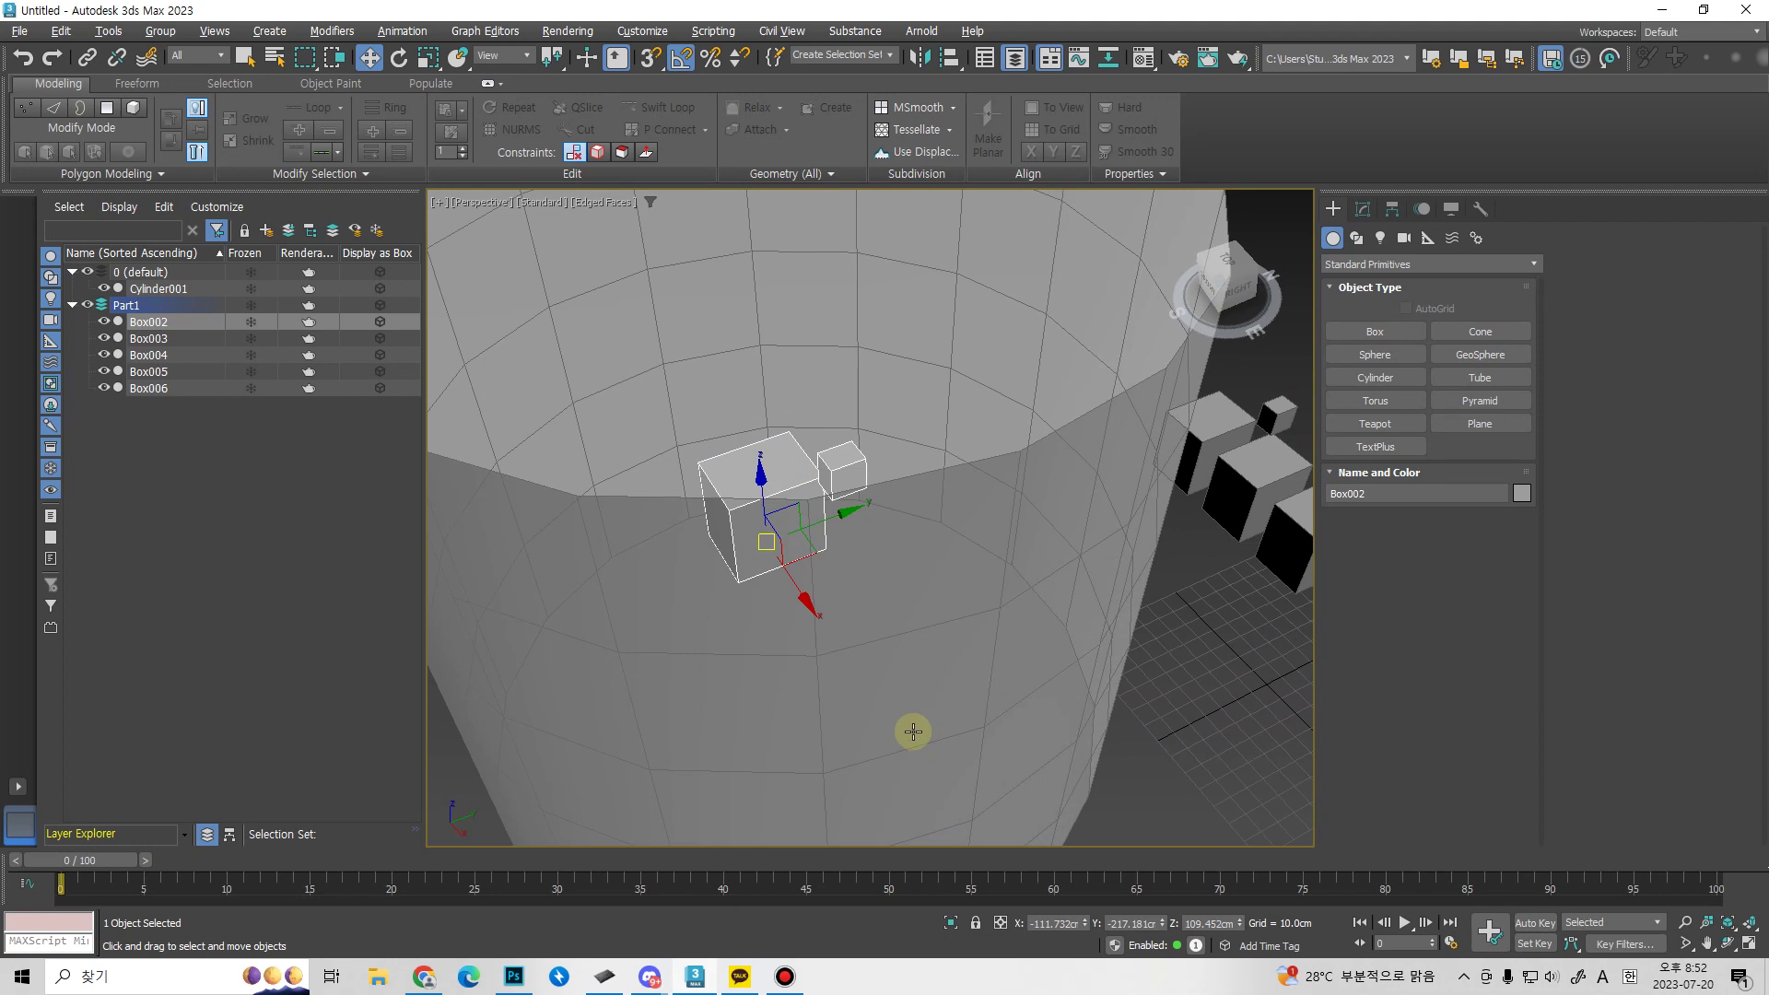
pyautogui.hotkey('alt', 'q')
pyautogui.keyDown('alt'); pyautogui.moveTo(820, 675); pyautogui.dragTo(845, 707, button='middle'); pyautogui.keyUp('alt')
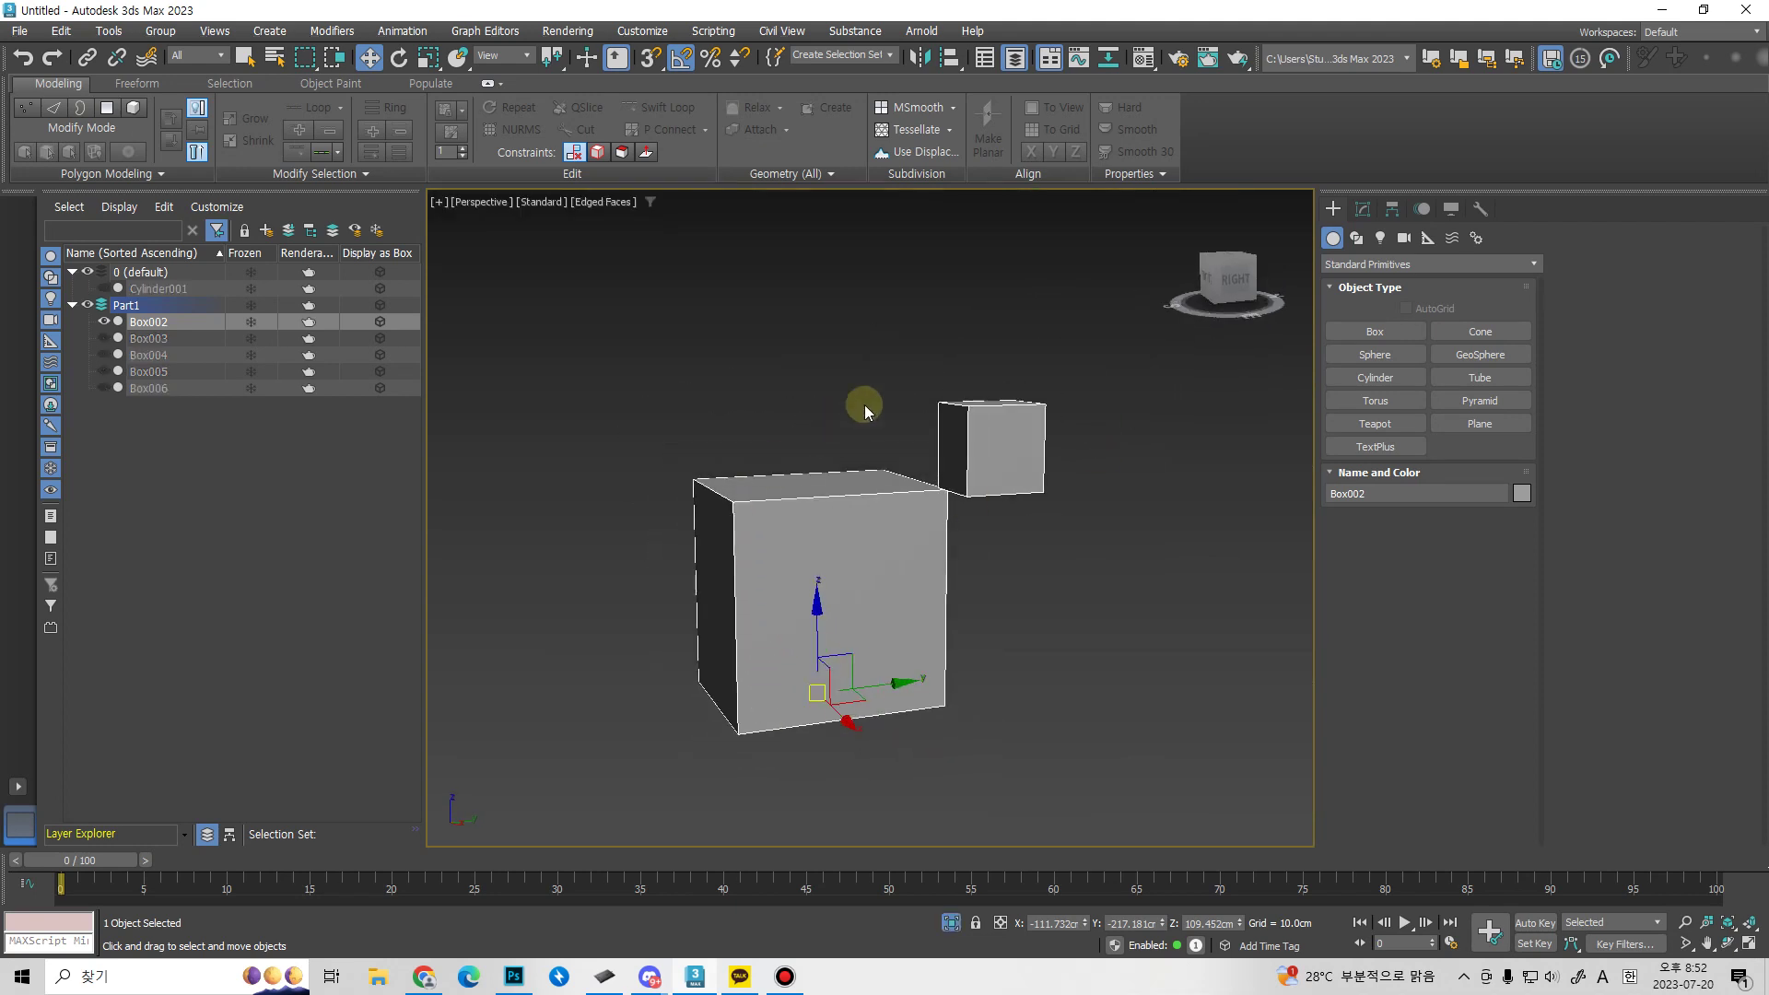
# With 3D snapping on and only the pivot affected, snap Box002's pivot to the large cube's lower front corner.
pyautogui.click(1397, 212)
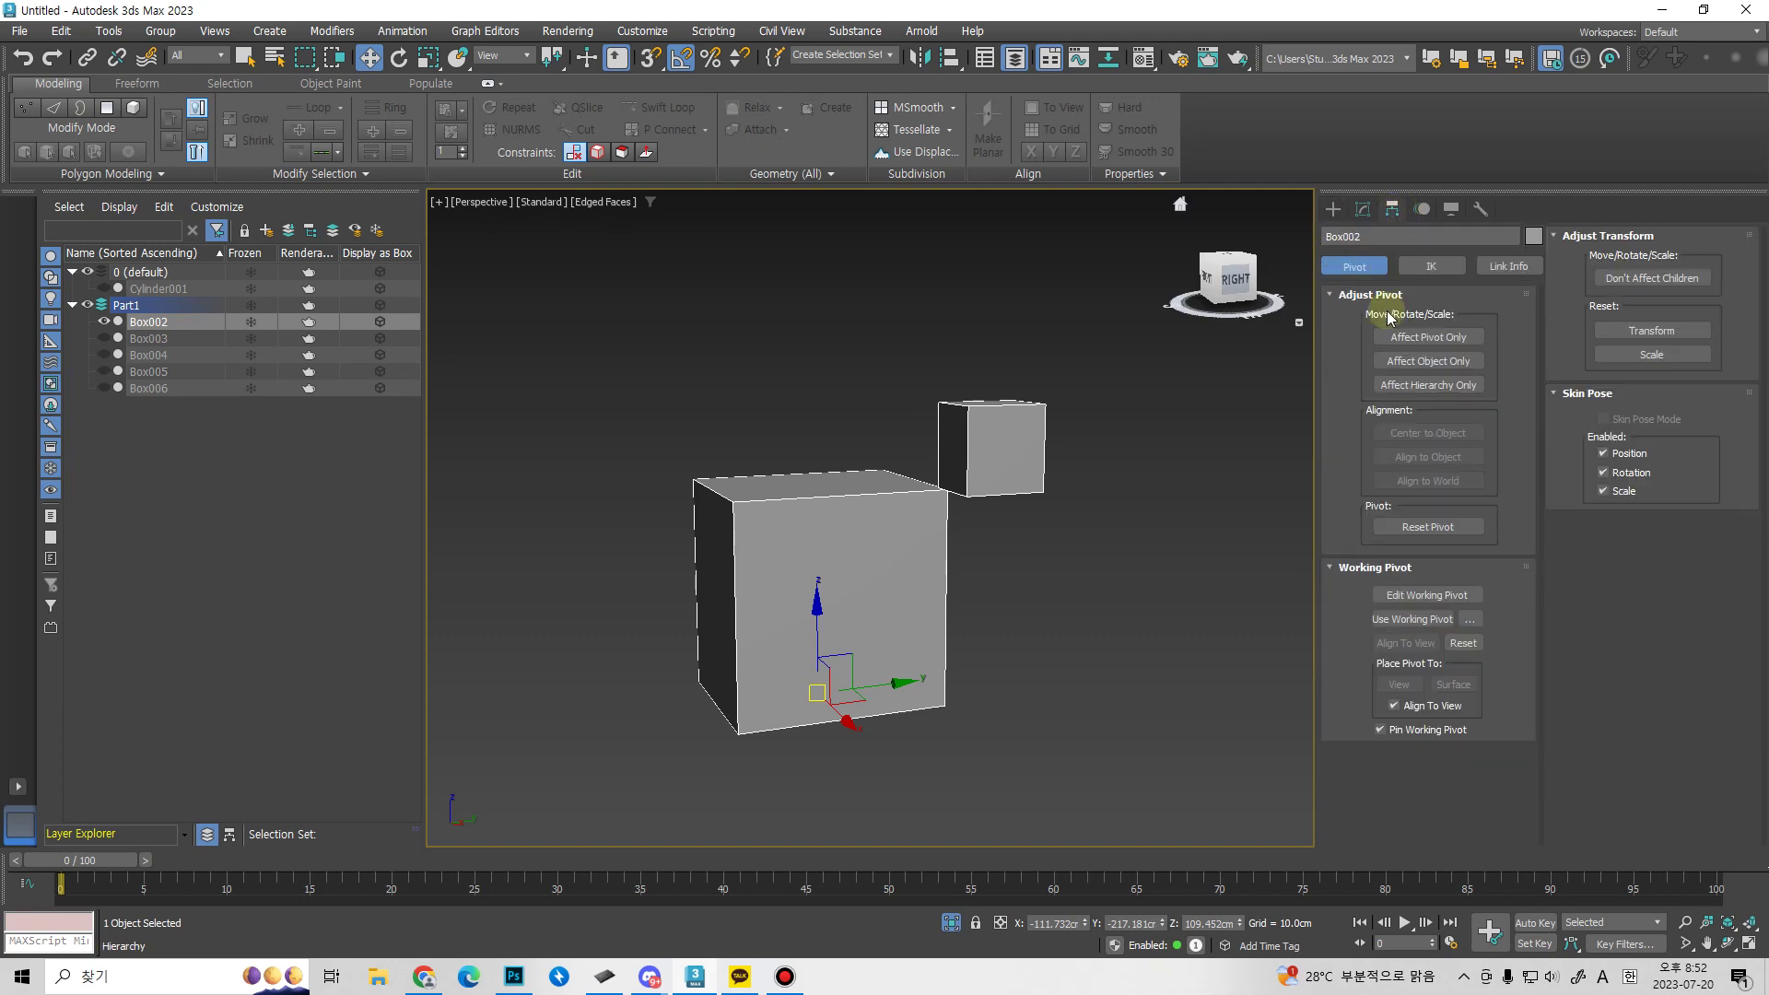
pyautogui.click(1428, 337)
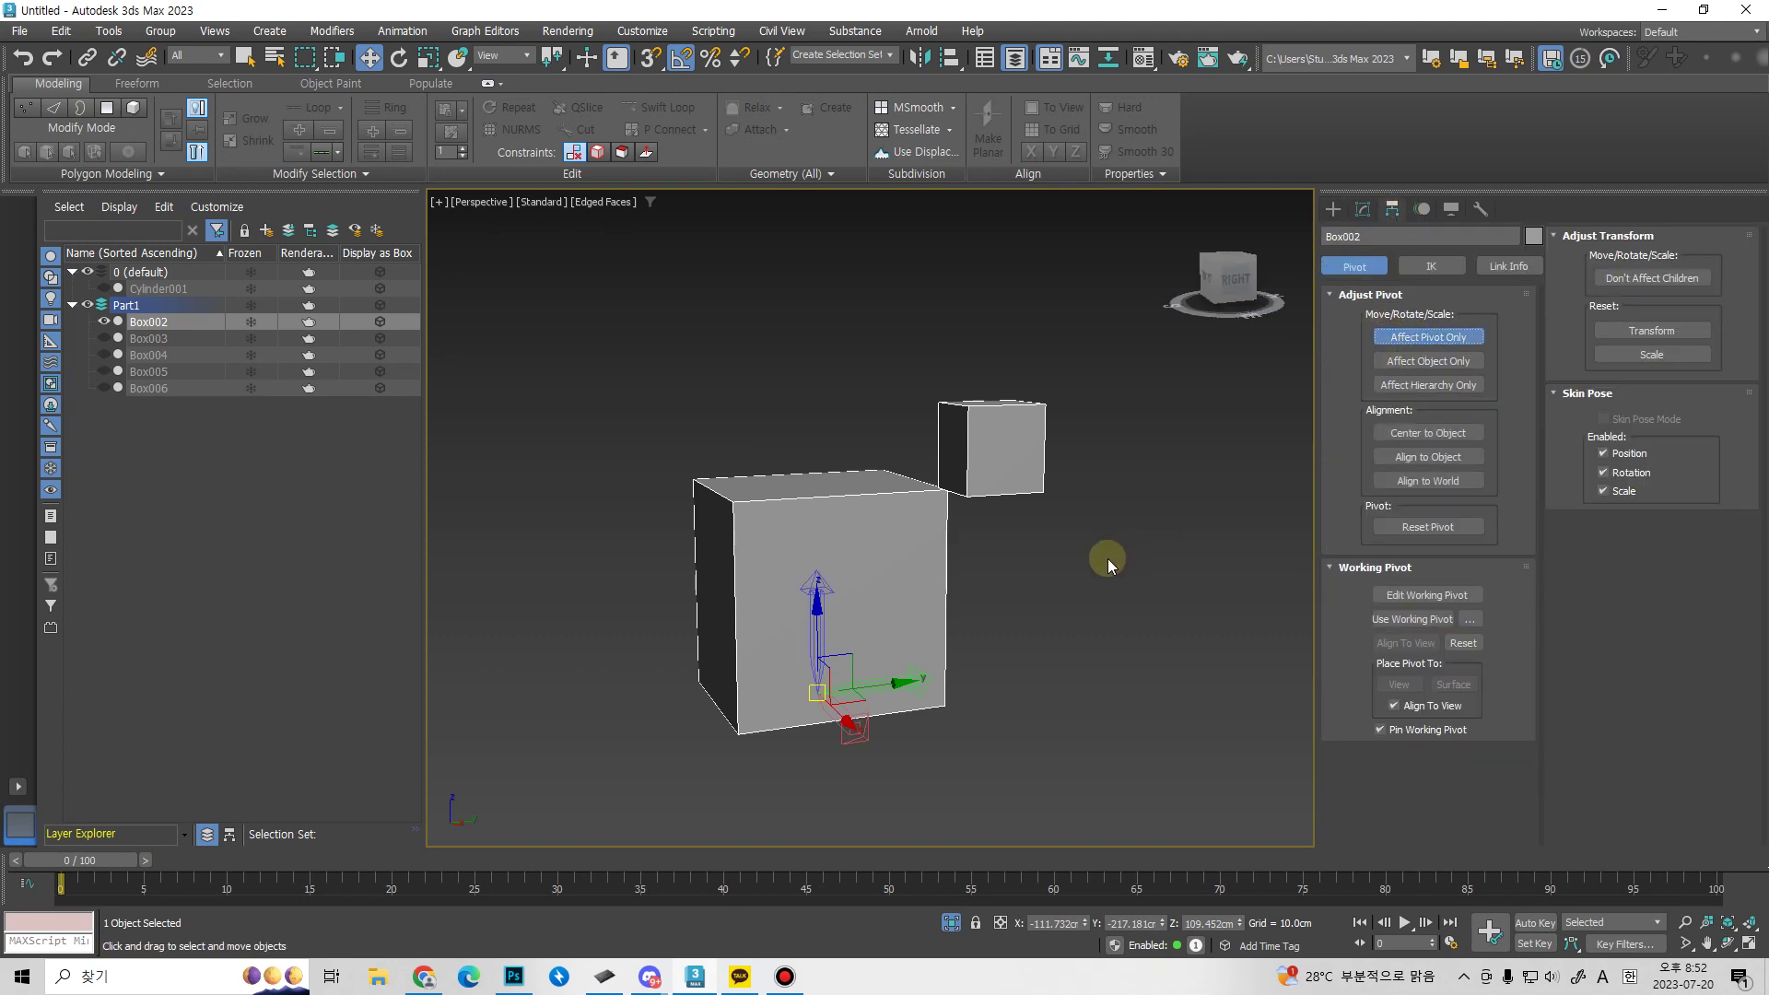
pyautogui.press('s')
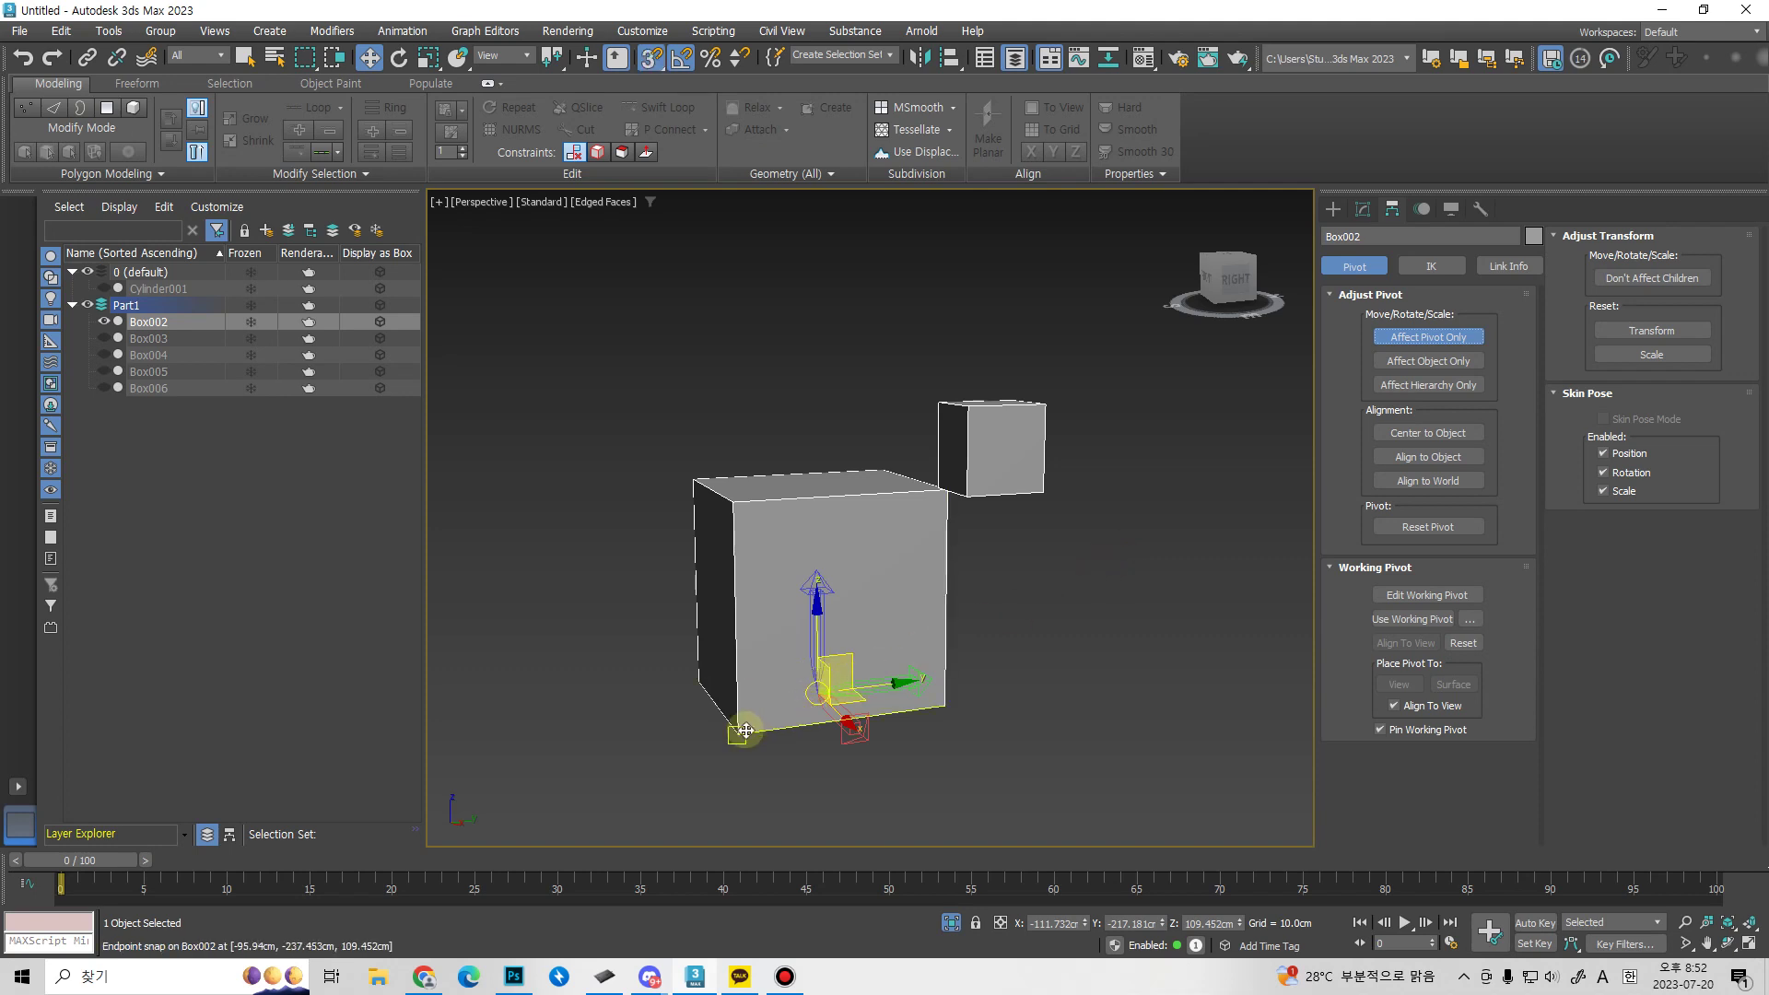
pyautogui.moveTo(903, 709); pyautogui.dragTo(748, 734)
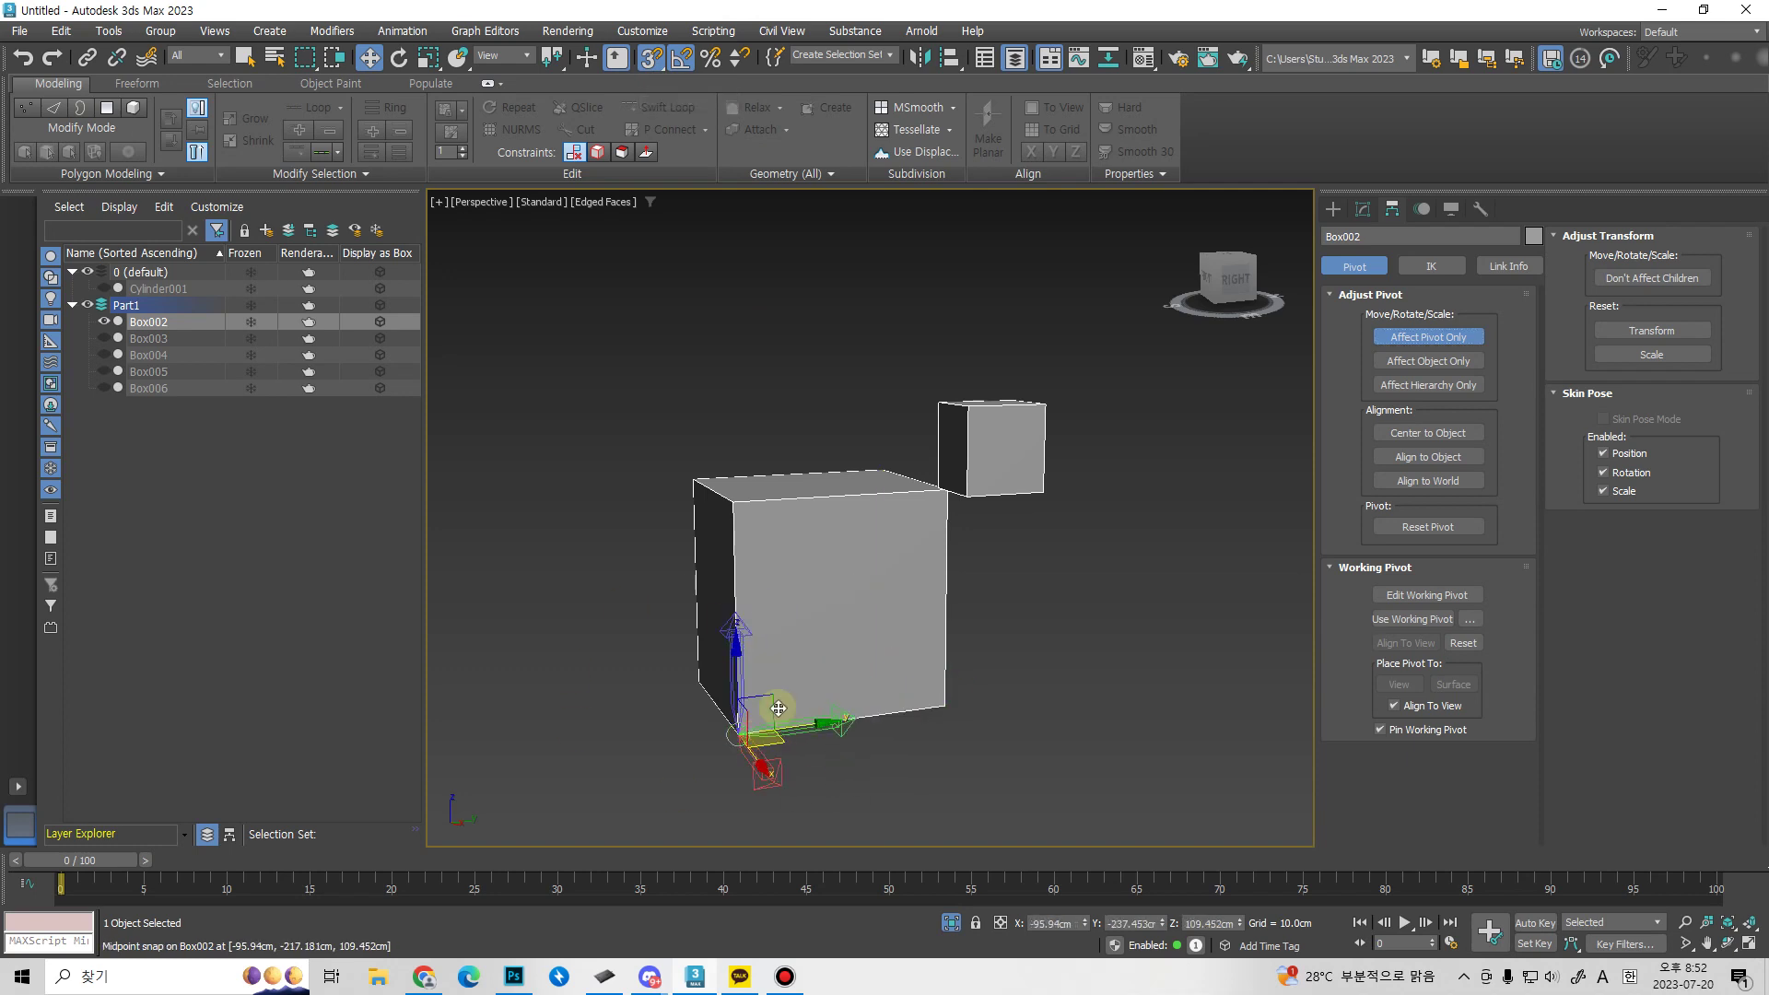
pyautogui.click(1425, 339)
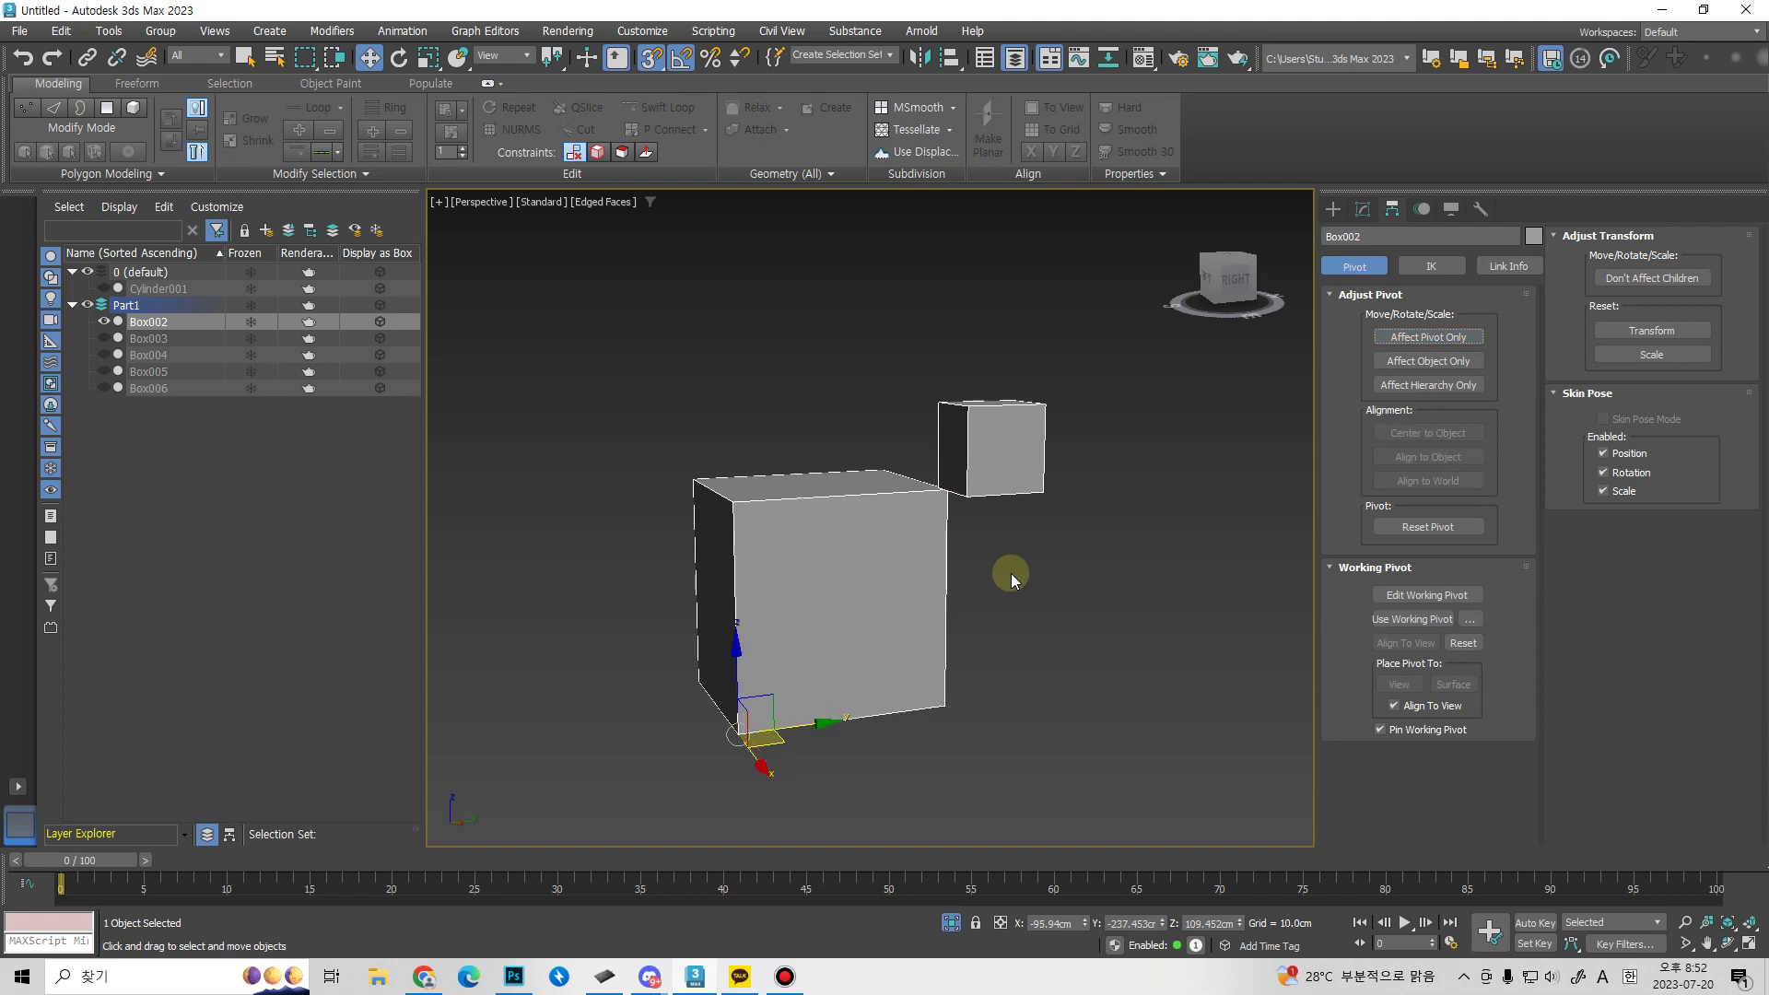
pyautogui.keyDown('alt'); pyautogui.moveTo(955, 592); pyautogui.dragTo(967, 406, button='middle'); pyautogui.keyUp('alt')
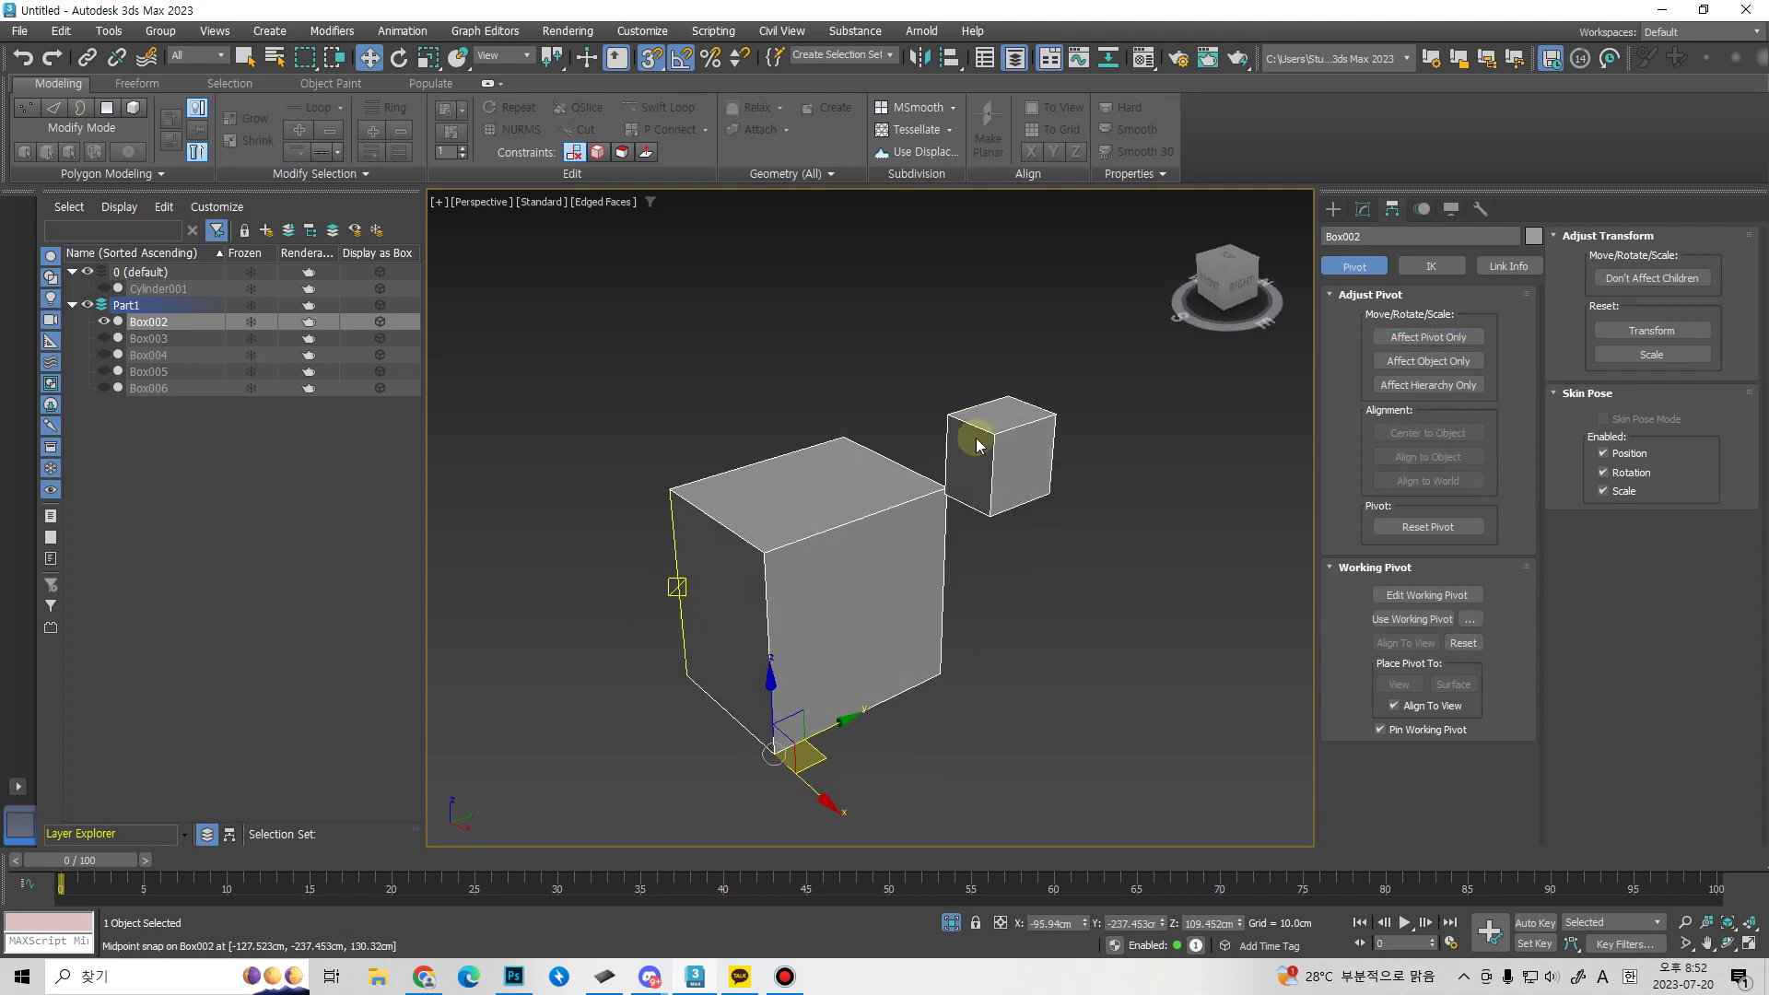
# Try centering Box002's pivot to the object, undo it, and leave pivot-only editing.
pyautogui.click(1418, 339)
pyautogui.click(1423, 433)
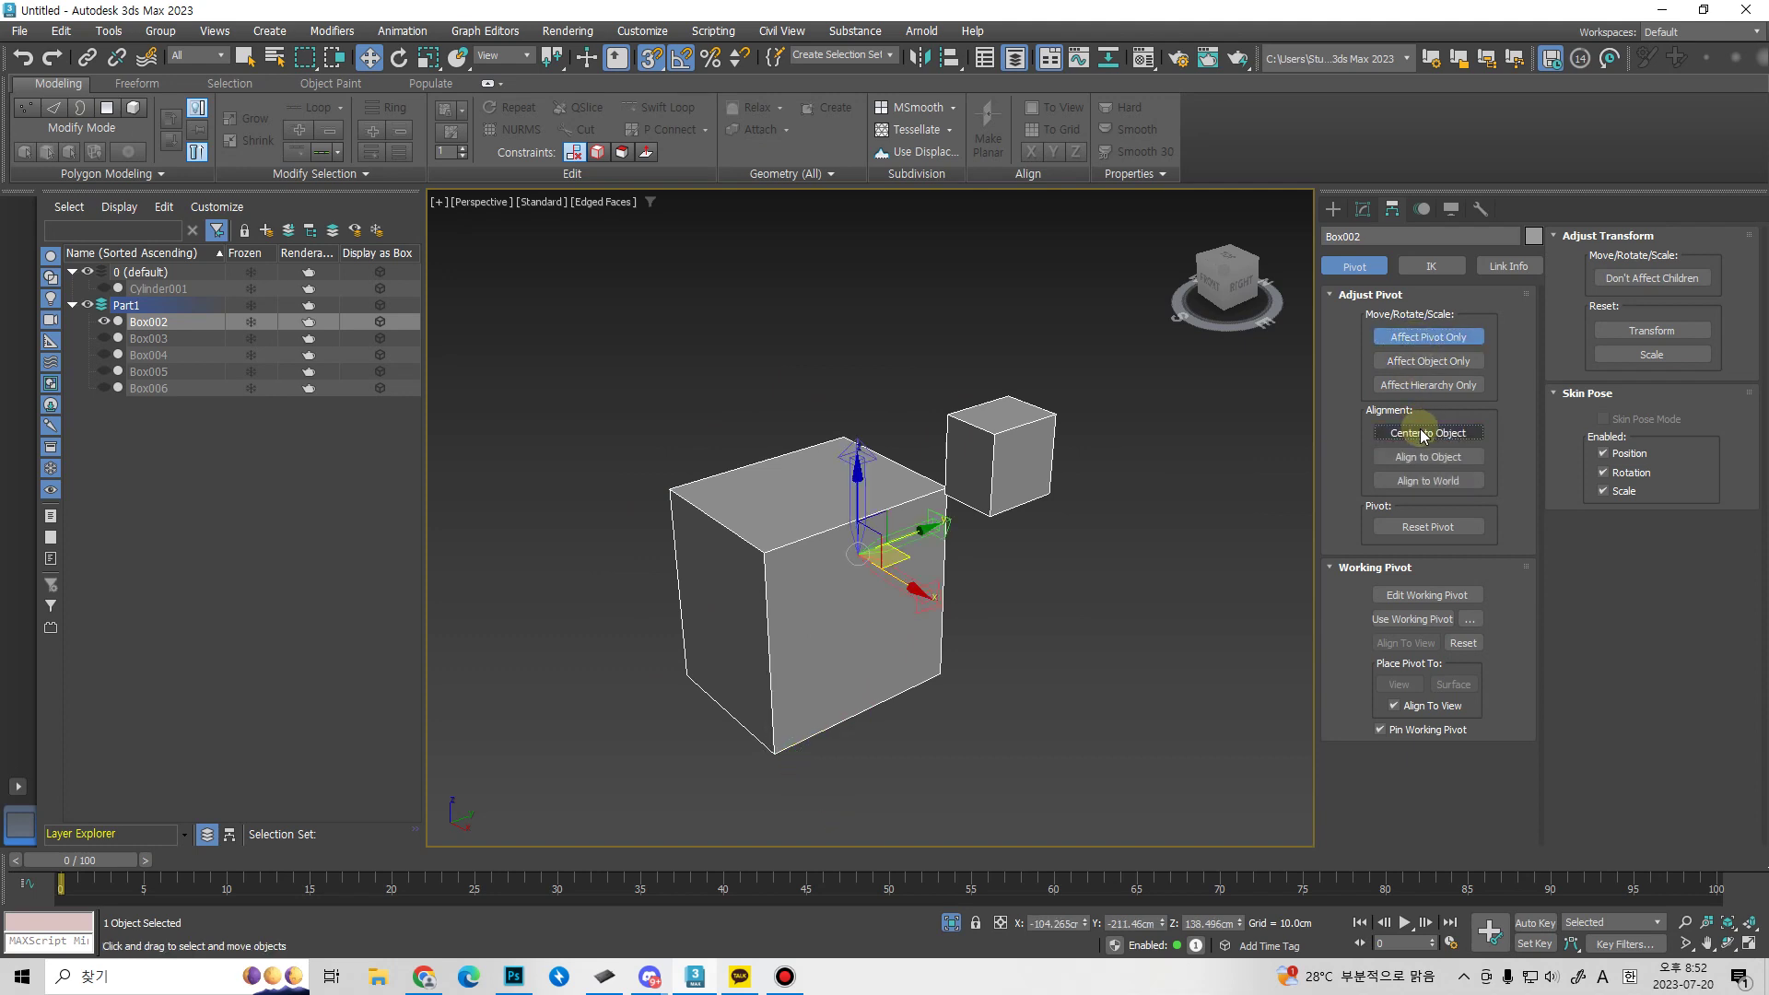
pyautogui.hotkey('ctrl', 'z')
pyautogui.click(1418, 337)
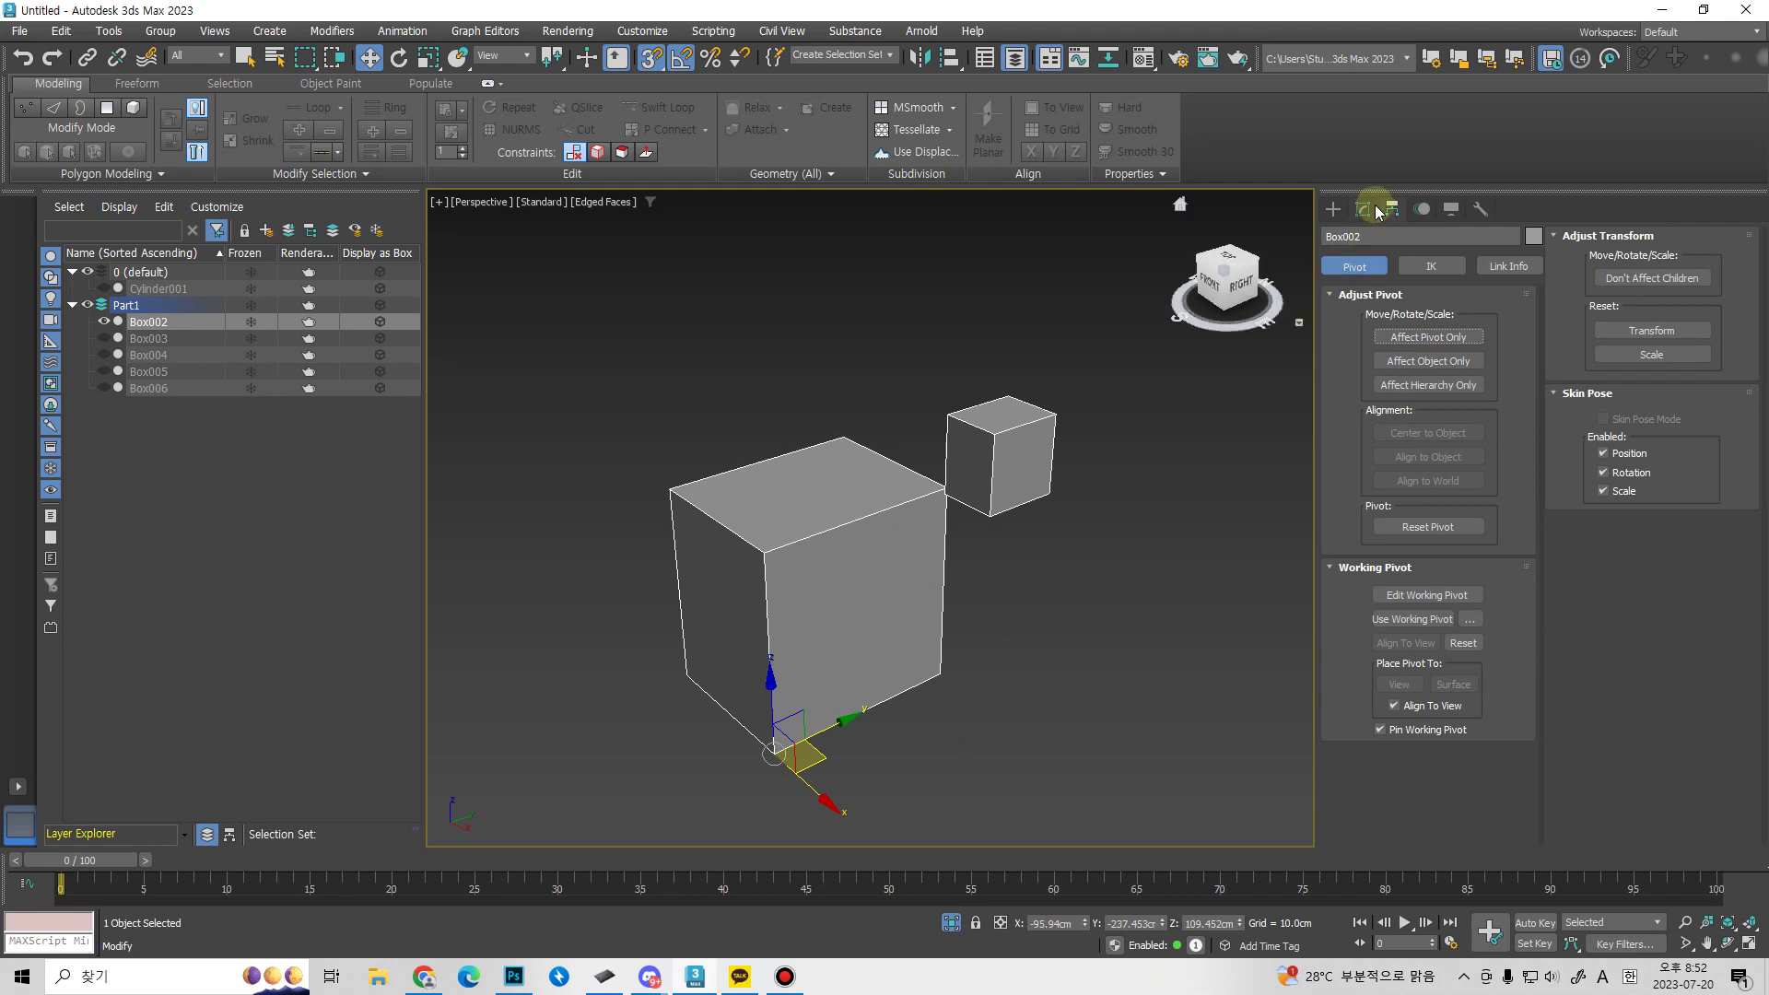
# Exit isolation and move Box002 by its corner pivot, snapping it onto the side of the cylinder.
pyautogui.click(951, 923)
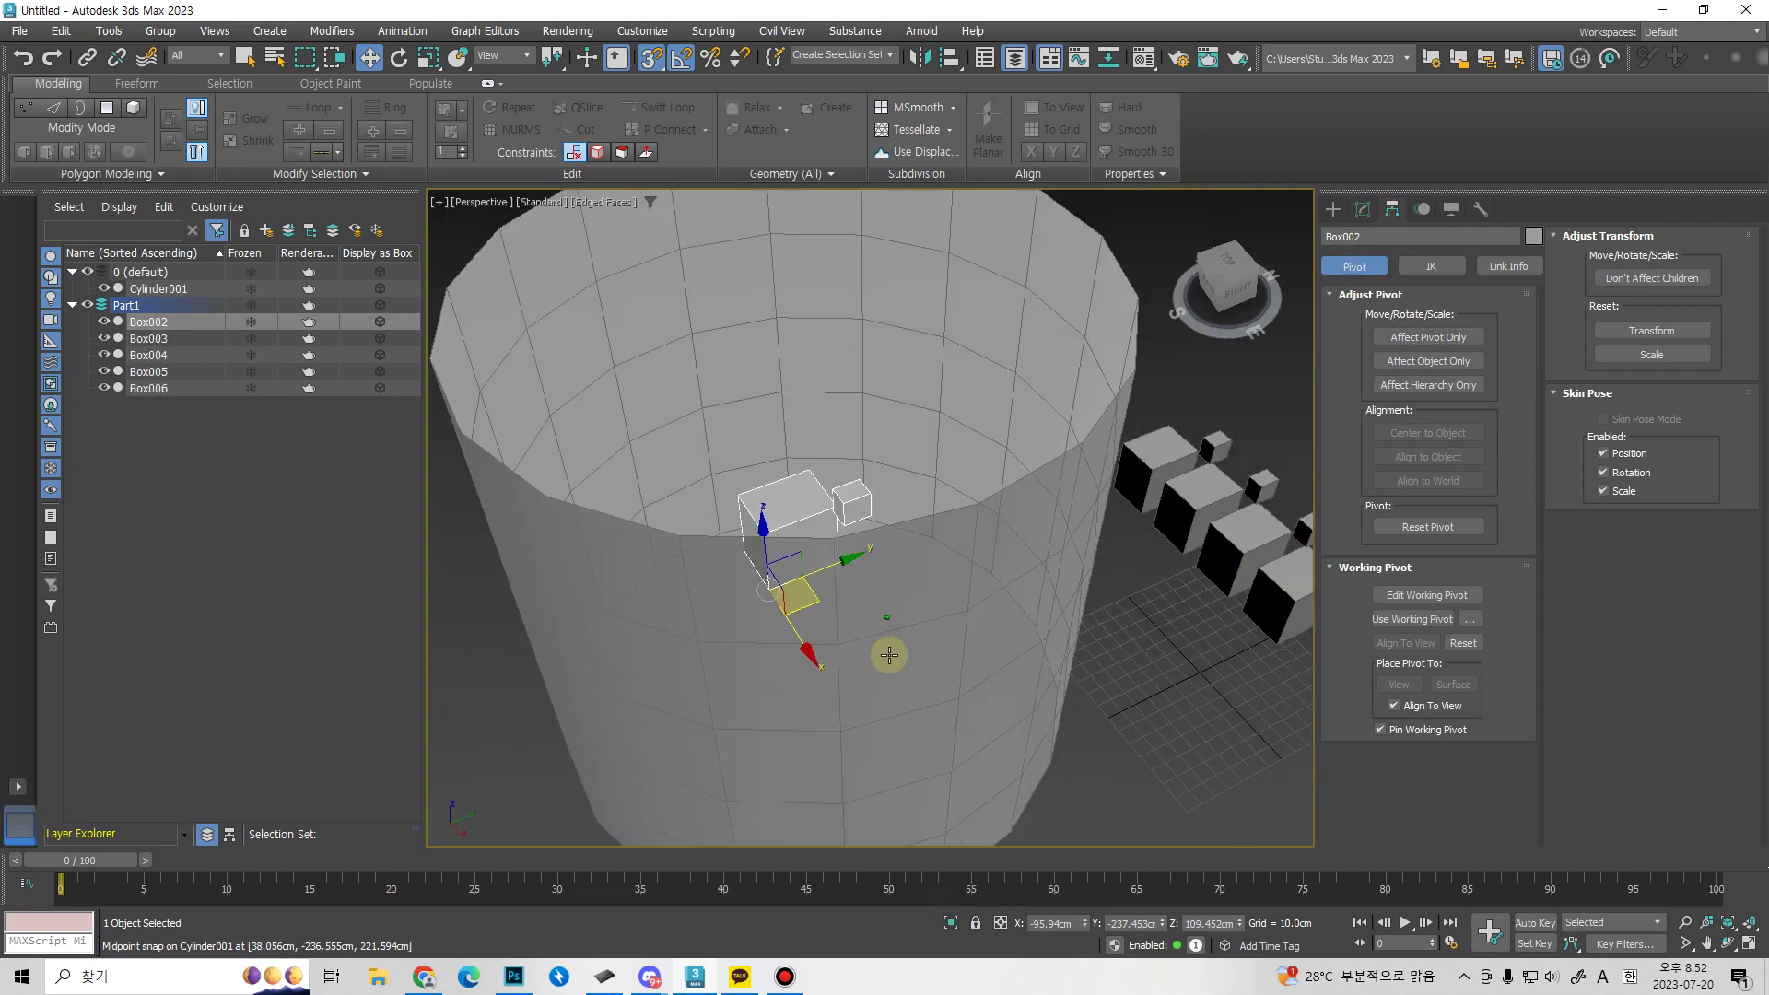
pyautogui.moveTo(807, 608); pyautogui.dragTo(976, 719)
pyautogui.keyDown('alt'); pyautogui.moveTo(977, 720); pyautogui.dragTo(958, 684, button='middle'); pyautogui.keyUp('alt')
# Rotate Box002 around its corner pivot against the cylinder's side, to 10 degrees in X and 90 degrees in Y.
pyautogui.press('e')
pyautogui.moveTo(956, 680); pyautogui.dragTo(987, 783)
pyautogui.keyDown('alt'); pyautogui.moveTo(986, 782); pyautogui.dragTo(951, 774, button='middle'); pyautogui.keyUp('alt')
pyautogui.moveTo(942, 761); pyautogui.dragTo(977, 740)
pyautogui.press('F3')
pyautogui.moveTo(977, 739)
pyautogui.keyDown('alt'); pyautogui.mouseDown(button='middle')
pyautogui.moveTo(990, 700)
pyautogui.moveTo(952, 722)
pyautogui.mouseUp(button='middle'); pyautogui.keyUp('alt')
pyautogui.scroll(5, 951, 722)
pyautogui.press('F3')
pyautogui.scroll(-4, 966, 686)
pyautogui.keyDown('alt'); pyautogui.moveTo(965, 686); pyautogui.dragTo(926, 658, button='middle'); pyautogui.keyUp('alt')
pyautogui.keyDown('alt'); pyautogui.moveTo(1074, 612); pyautogui.dragTo(707, 650, button='middle'); pyautogui.keyUp('alt')
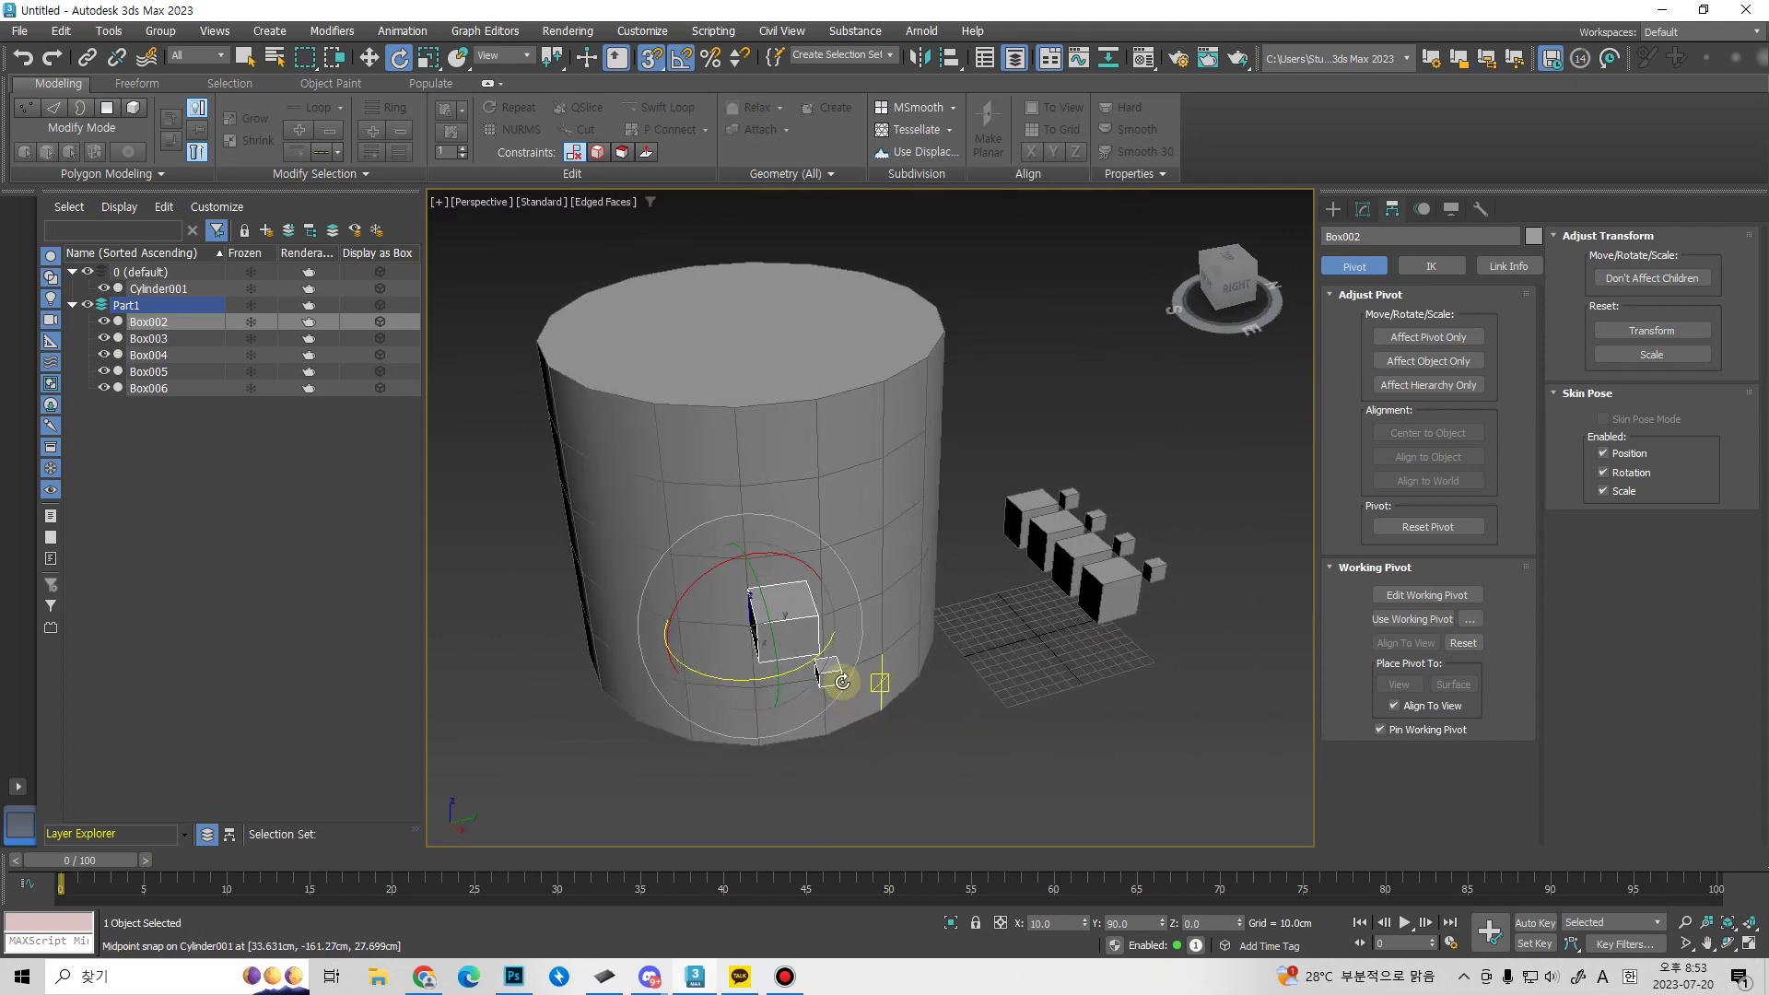
# Select Box003, the box at the near end of the row, and snap its pivot to a lower corner.
pyautogui.click(1110, 612)
pyautogui.keyDown('alt'); pyautogui.moveTo(1110, 613); pyautogui.dragTo(1084, 679, button='middle'); pyautogui.keyUp('alt')
pyautogui.click(1428, 337)
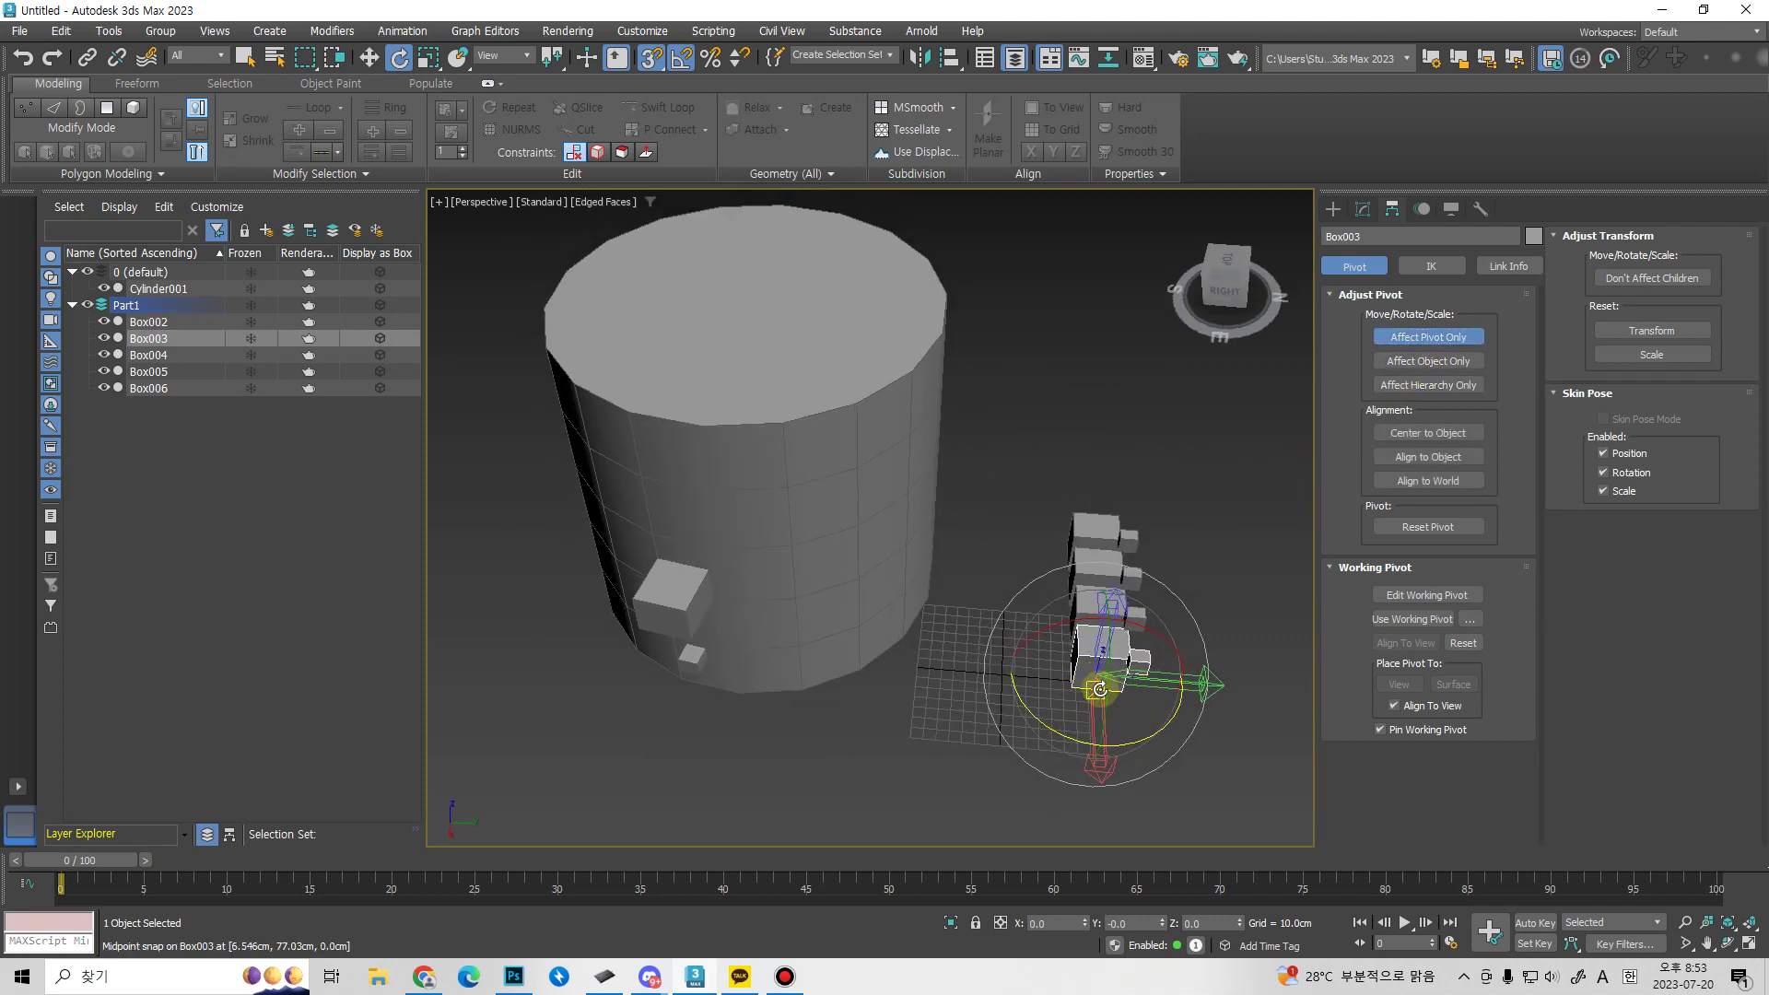
pyautogui.press('w')
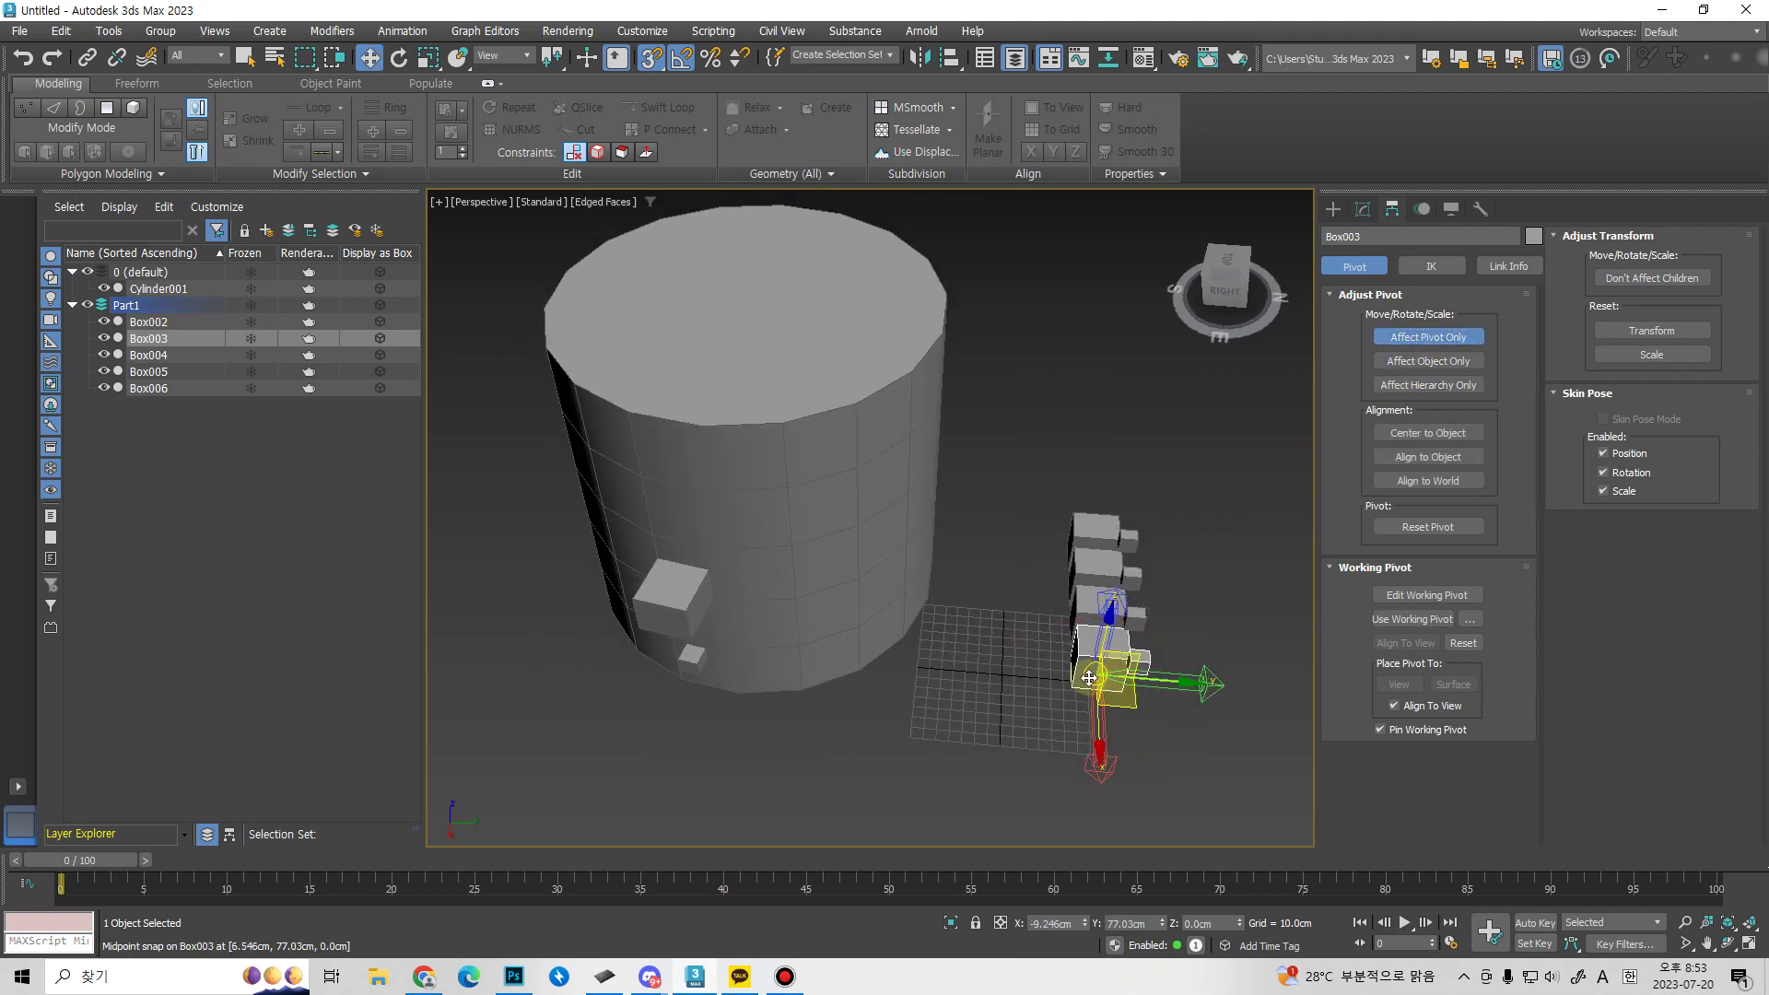
pyautogui.moveTo(1093, 689); pyautogui.dragTo(1070, 689)
pyautogui.click(1398, 339)
# Use Select and Place to put Box003 on the cylinder's side, snapped to a wall vertex above and beside Box002.
pyautogui.moveTo(1023, 620); pyautogui.dragTo(1067, 633, button='middle')
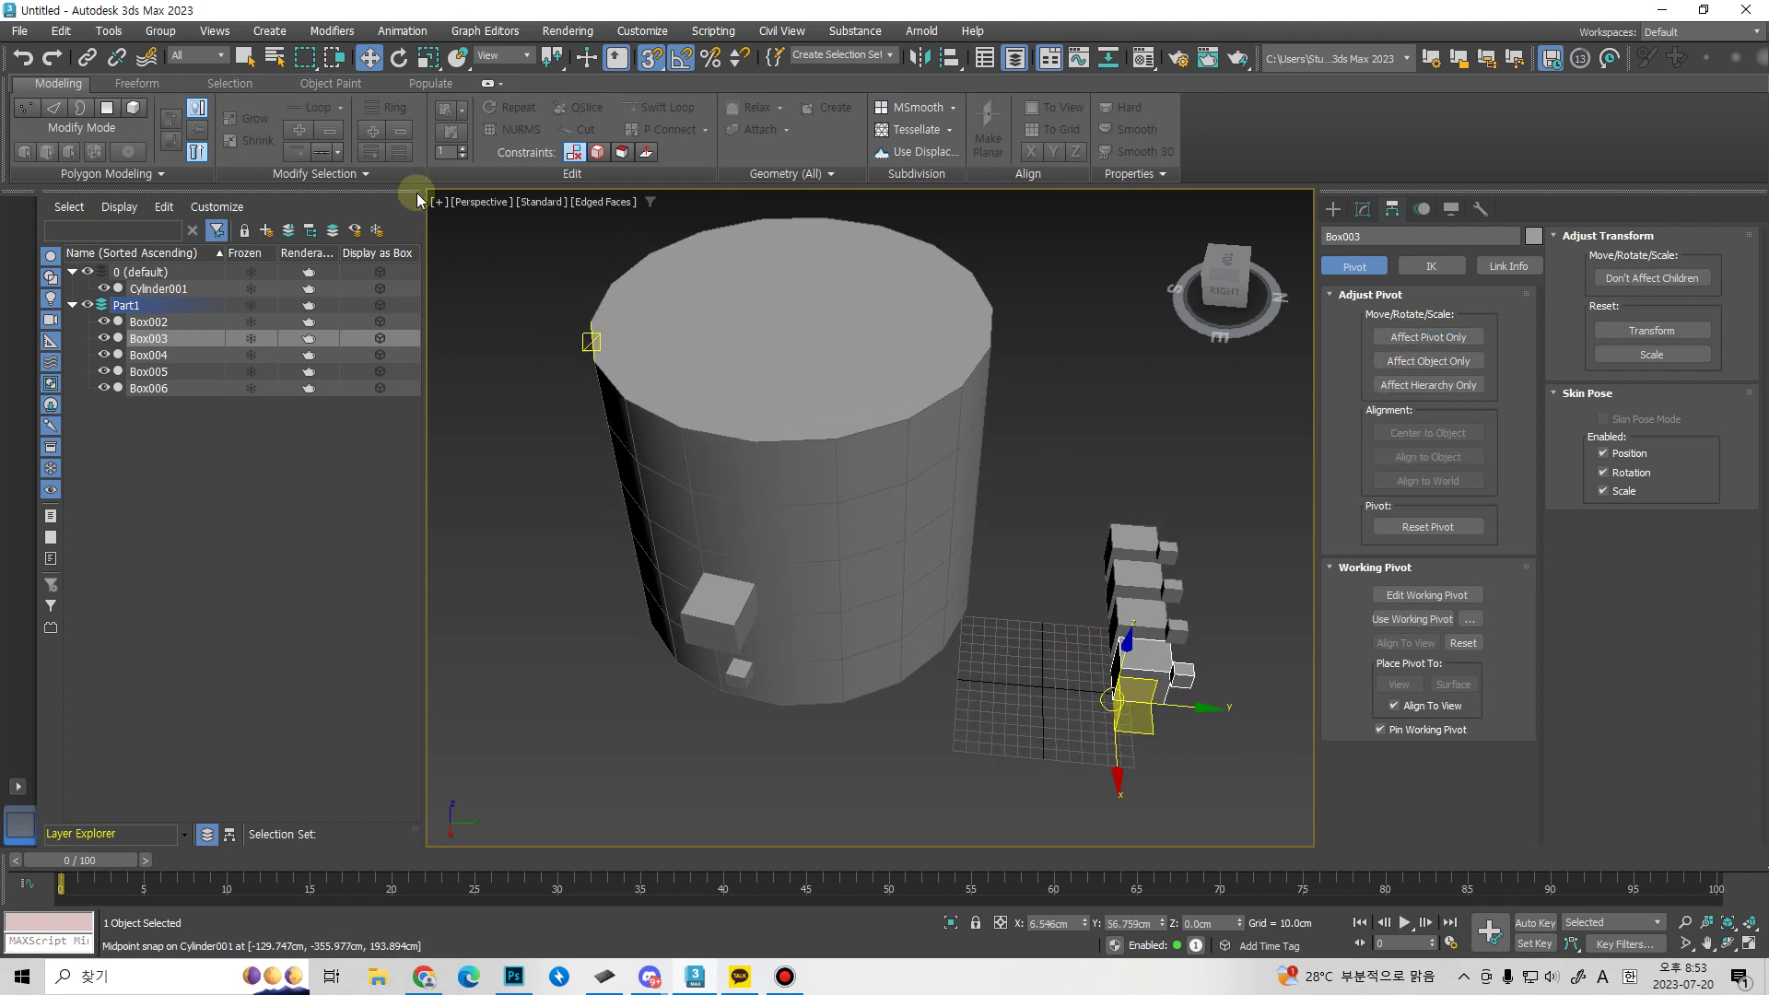
pyautogui.click(461, 58)
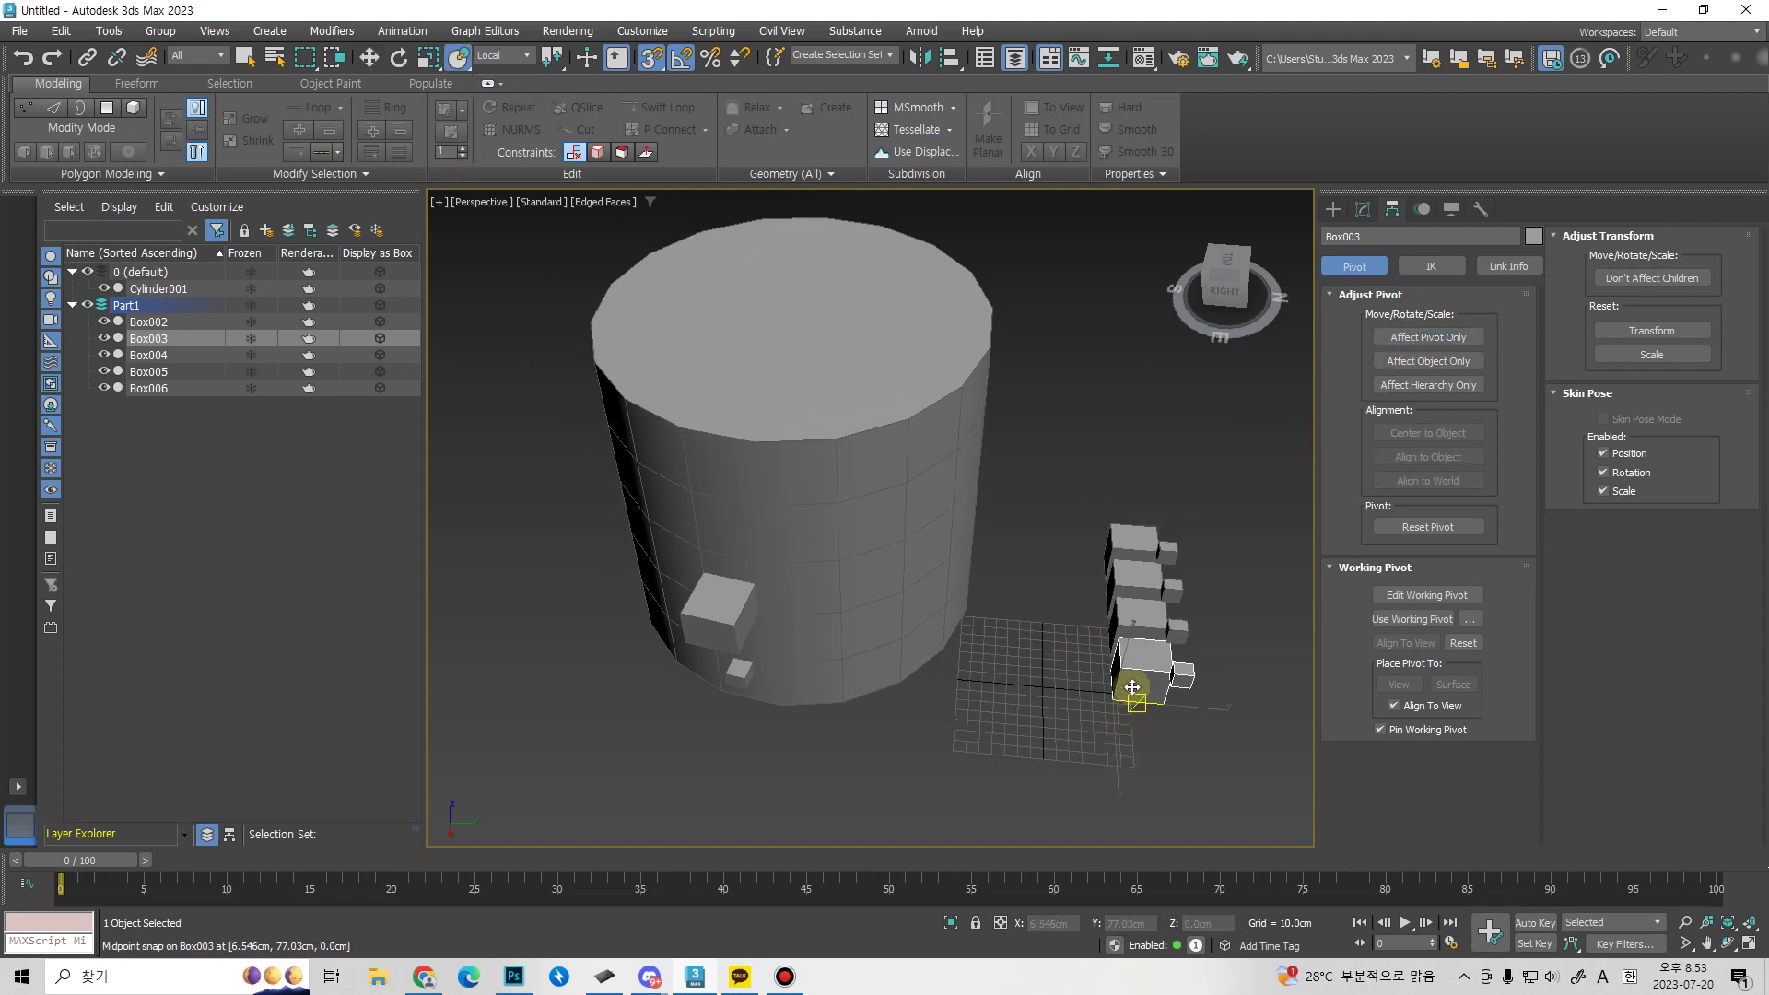
pyautogui.moveTo(1115, 687); pyautogui.dragTo(847, 562)
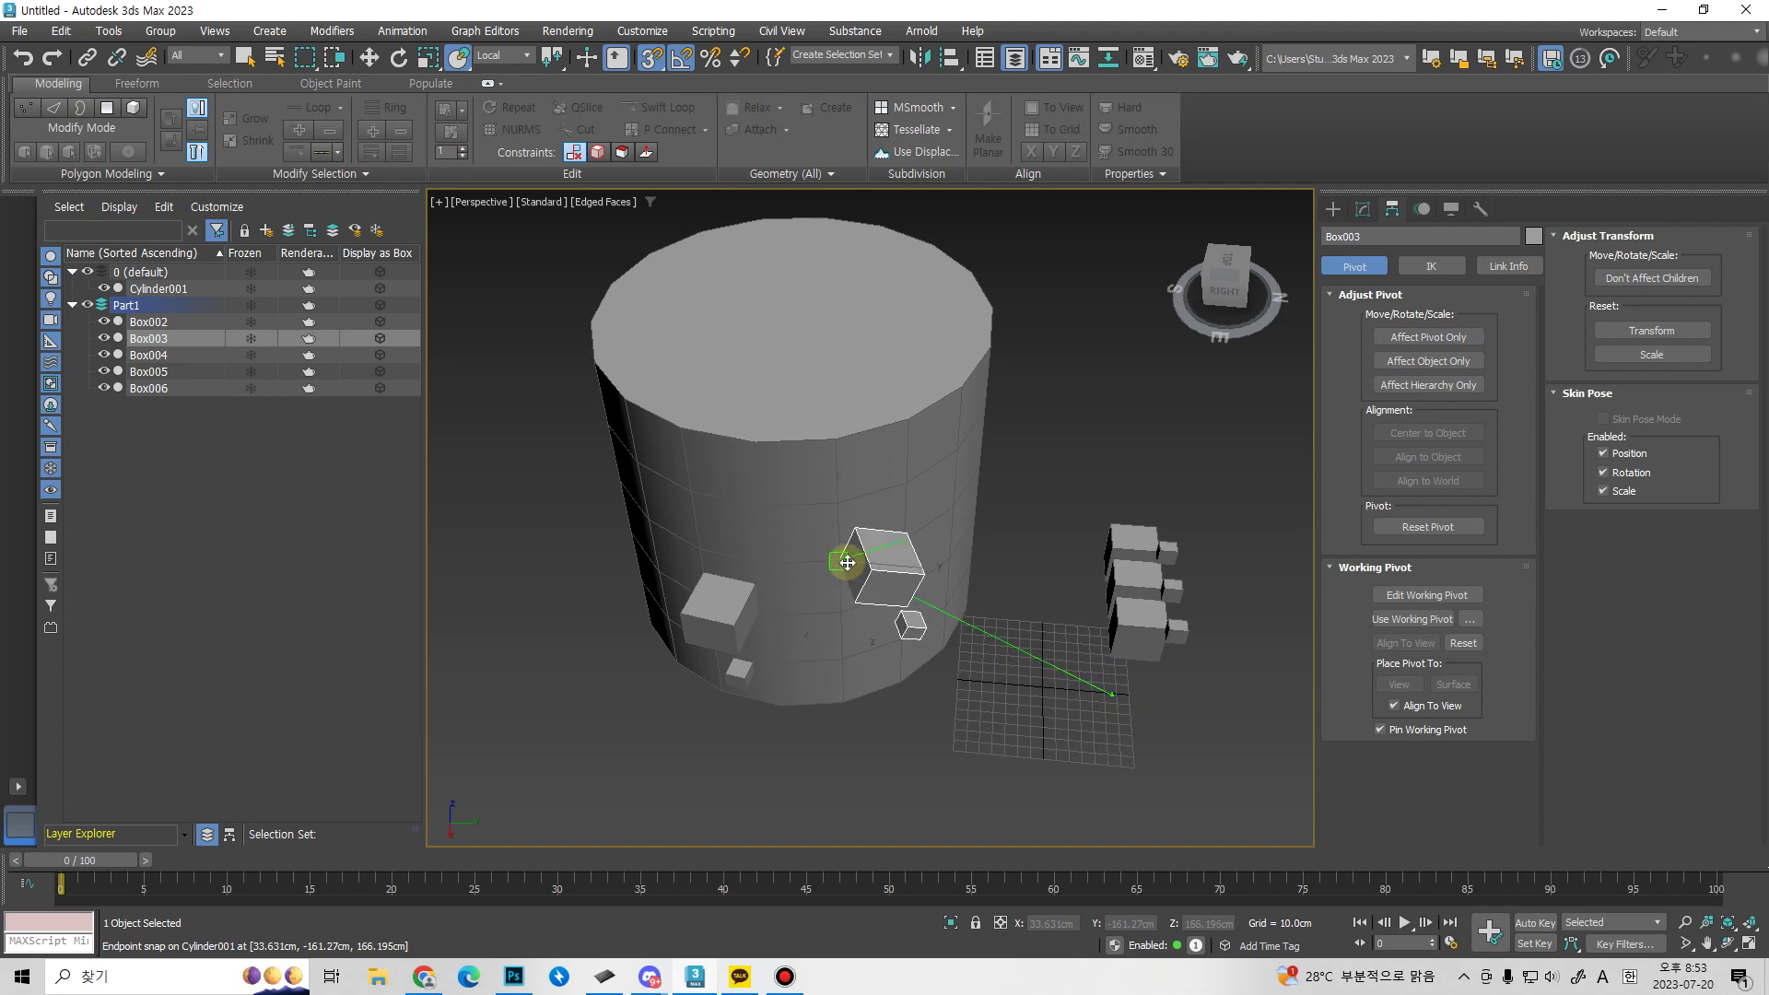
# Set Box003's Y and Z rotation to 0 degrees, and rotate it freehand around its pivot on the cylinder's side.
pyautogui.press('e')
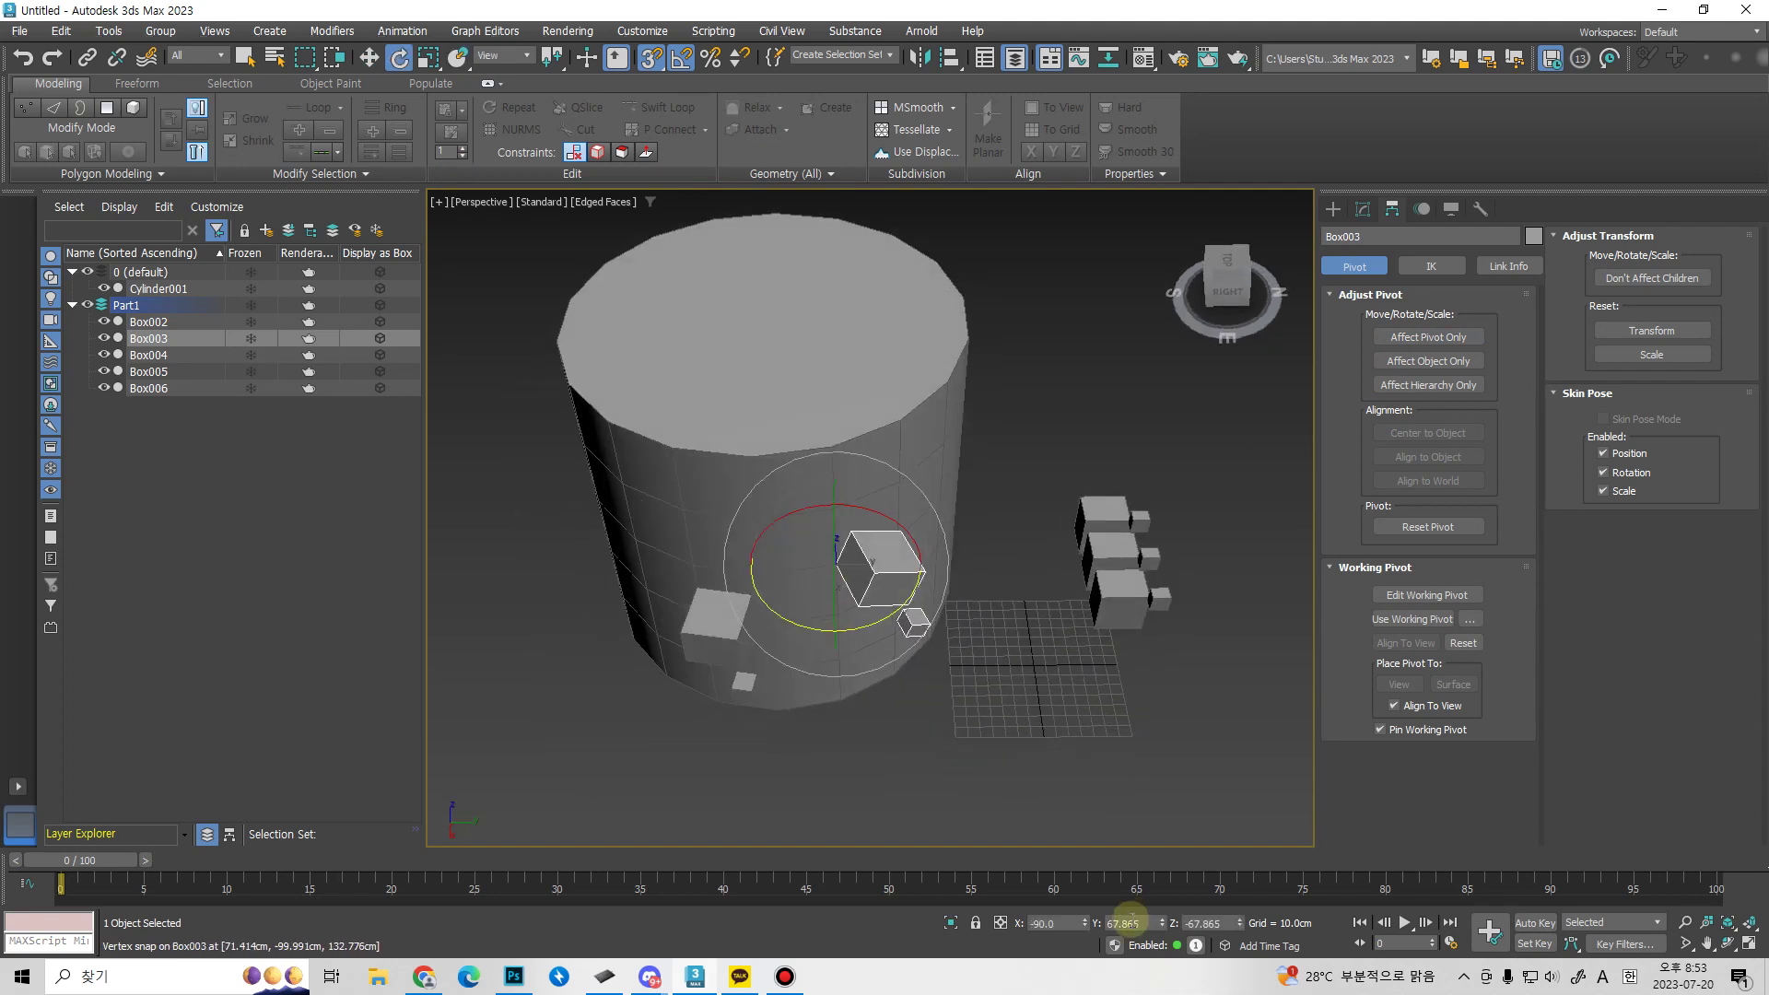
pyautogui.write('0')
pyautogui.press('Tab')
pyautogui.write('0')
pyautogui.press('Return')
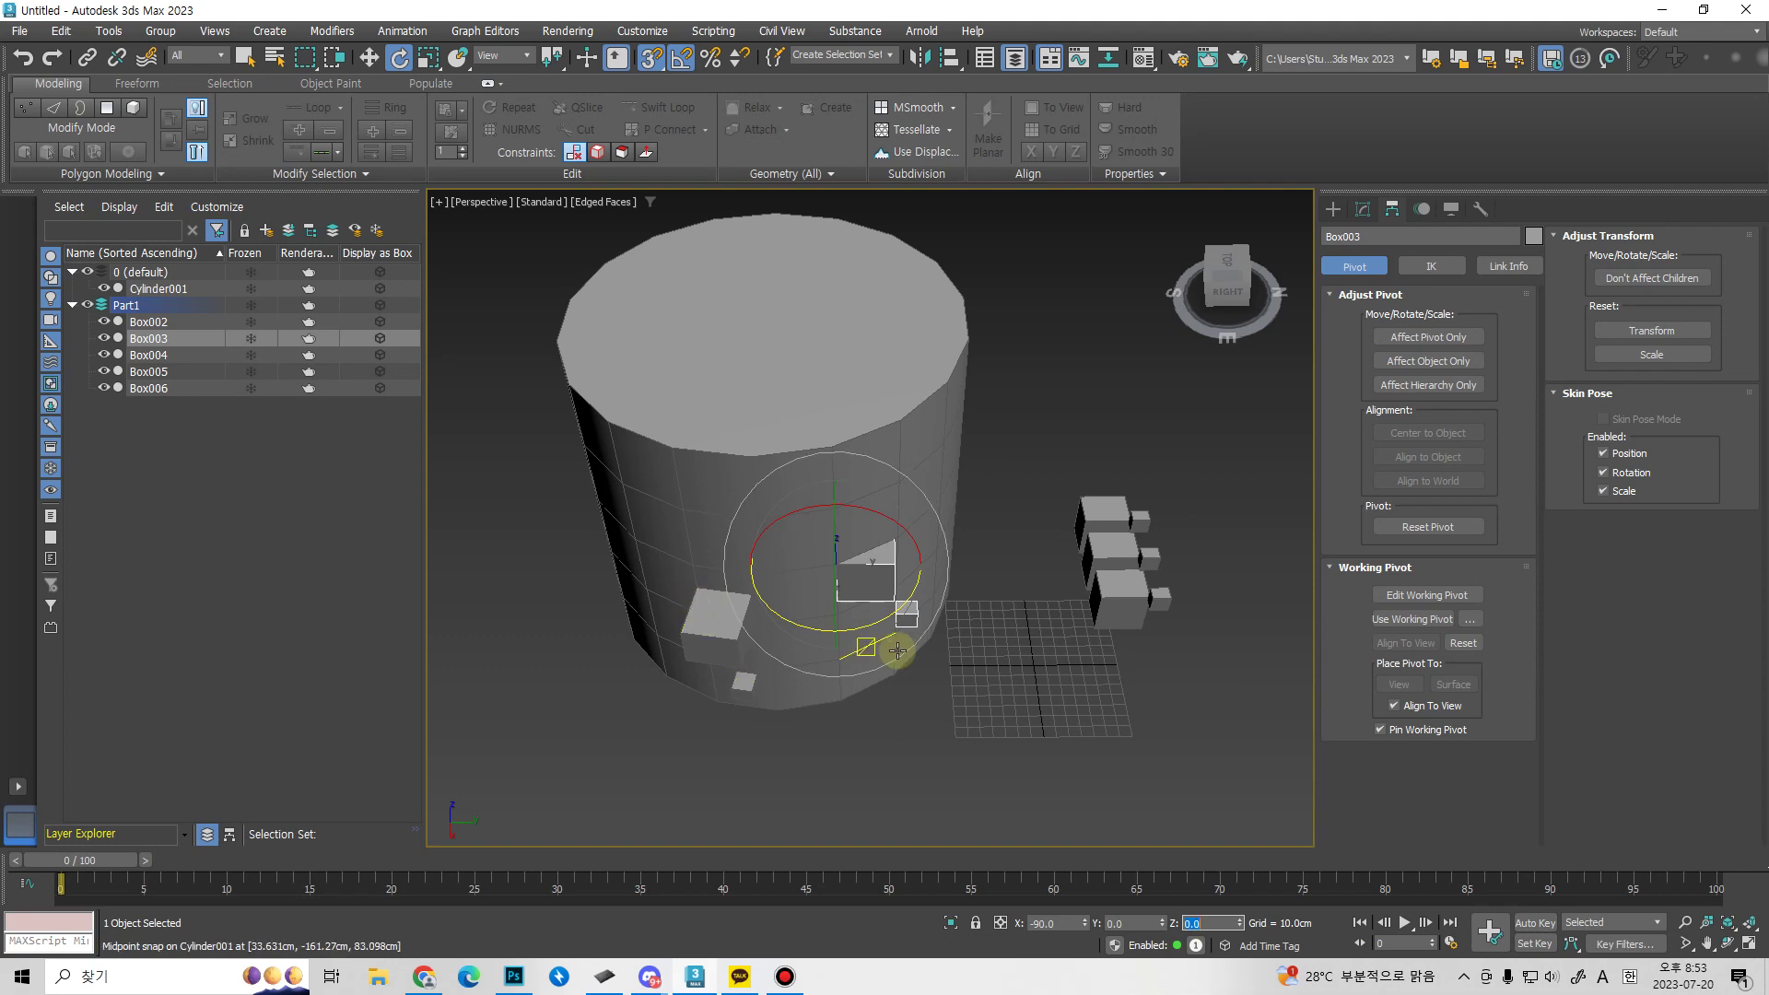
pyautogui.moveTo(875, 624); pyautogui.dragTo(827, 652)
pyautogui.keyDown('alt'); pyautogui.moveTo(827, 652); pyautogui.dragTo(877, 630, button='middle'); pyautogui.keyUp('alt')
pyautogui.press('q')
pyautogui.press('w')
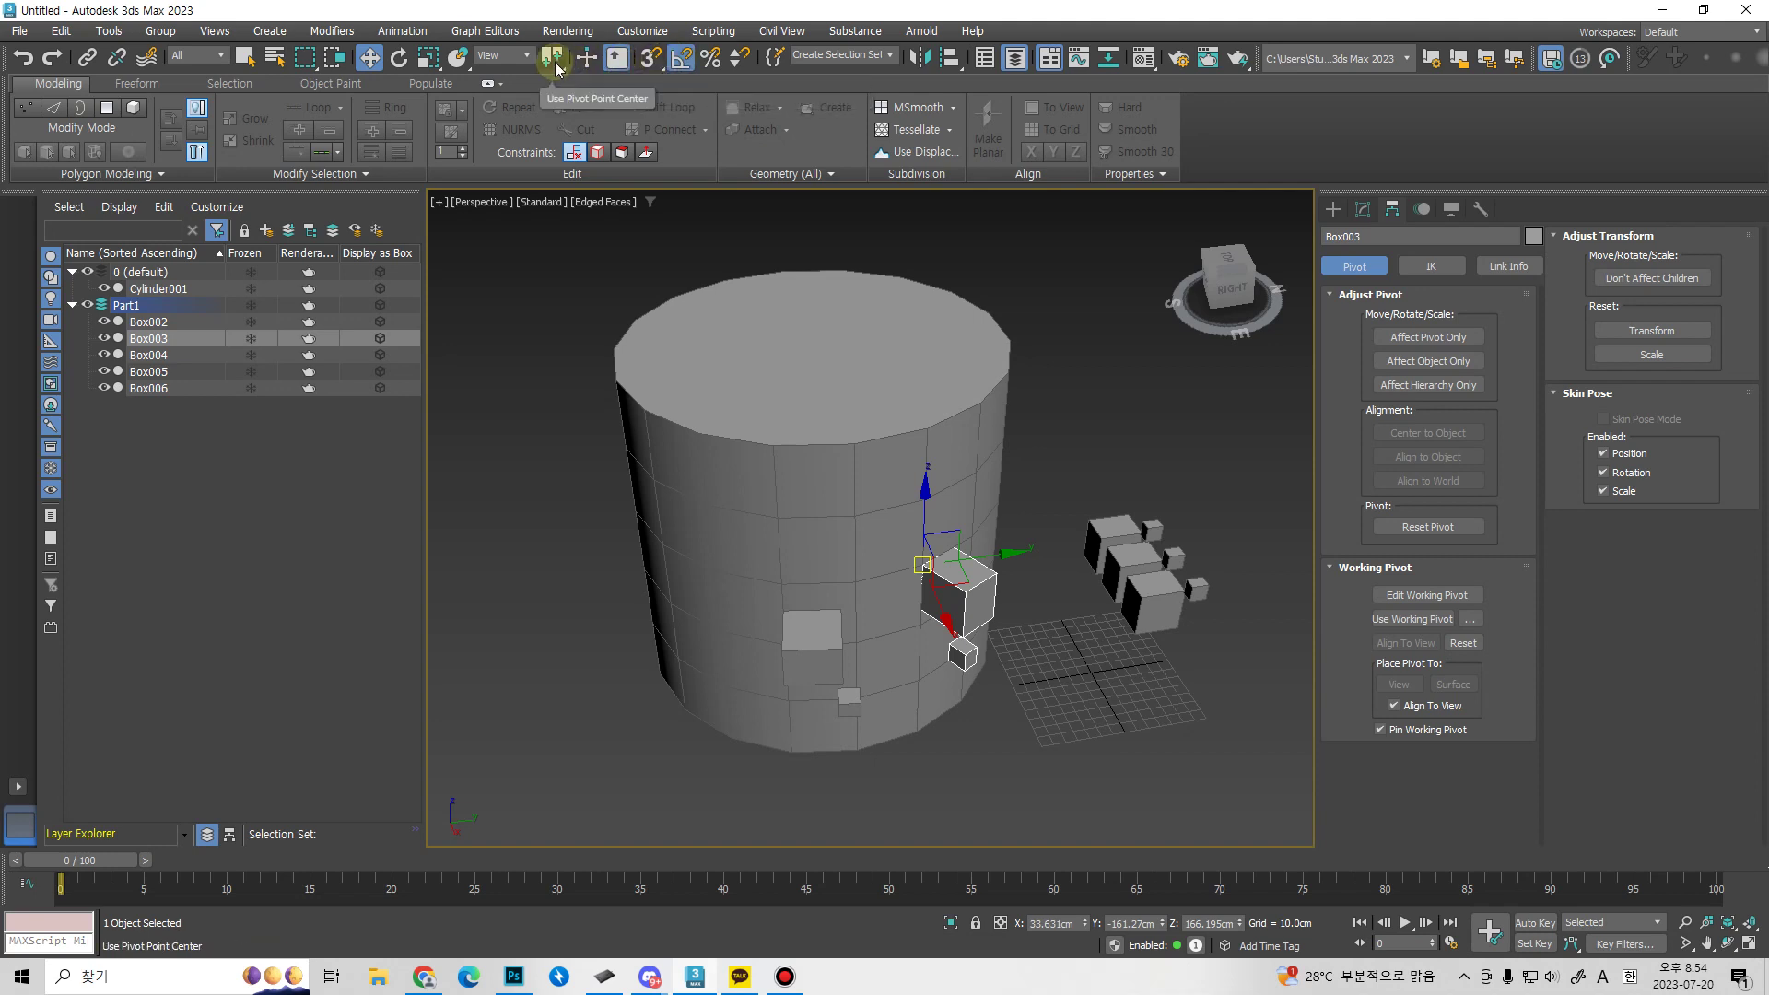
pyautogui.click(502, 57)
pyautogui.click(494, 71)
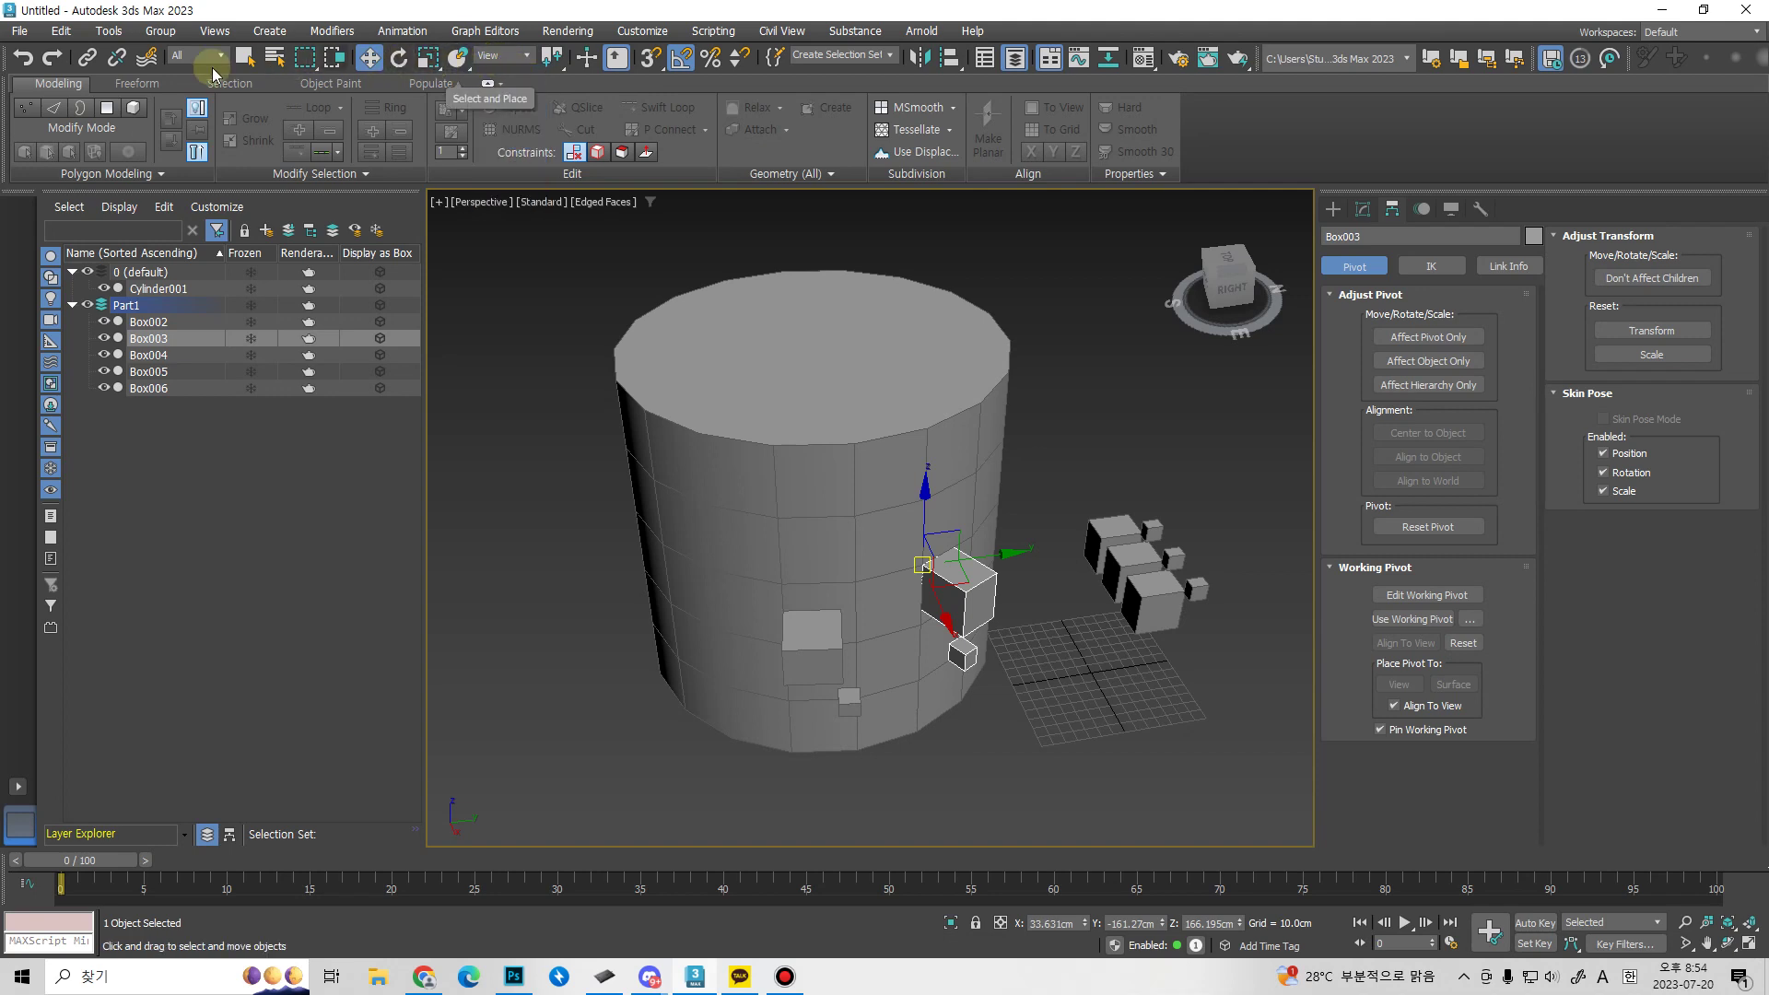
pyautogui.keyDown('alt'); pyautogui.moveTo(1048, 787); pyautogui.dragTo(959, 717, button='middle'); pyautogui.keyUp('alt')
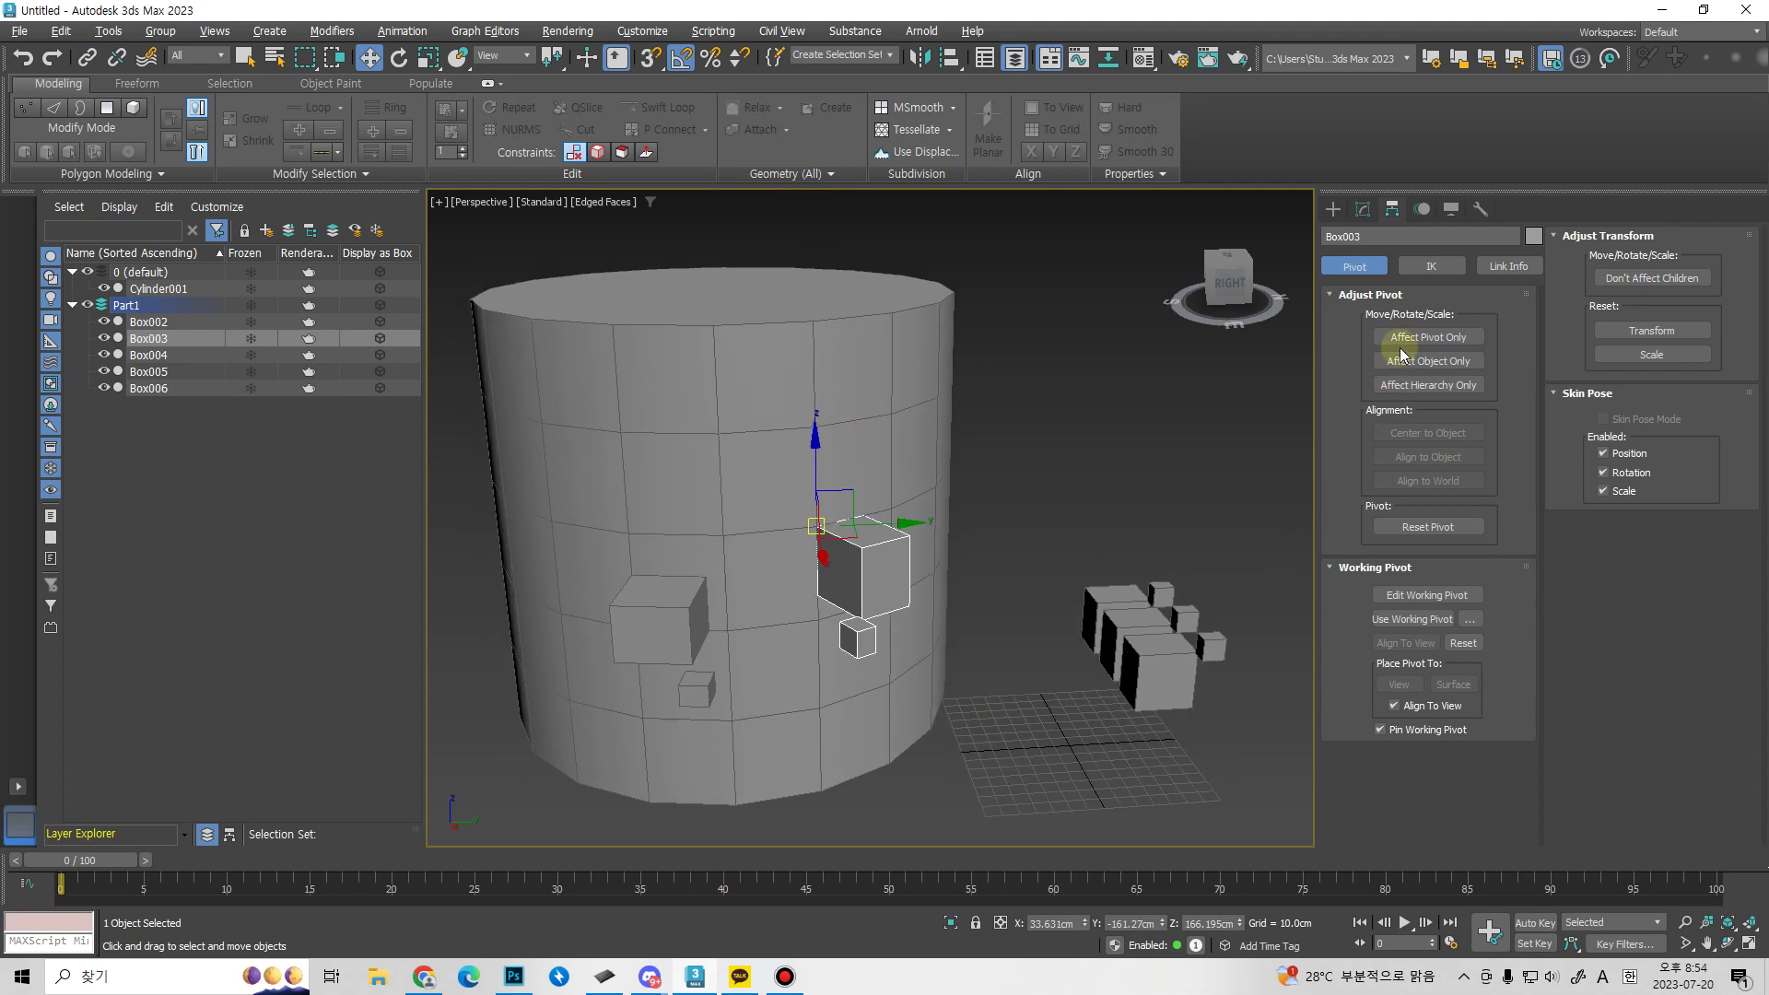